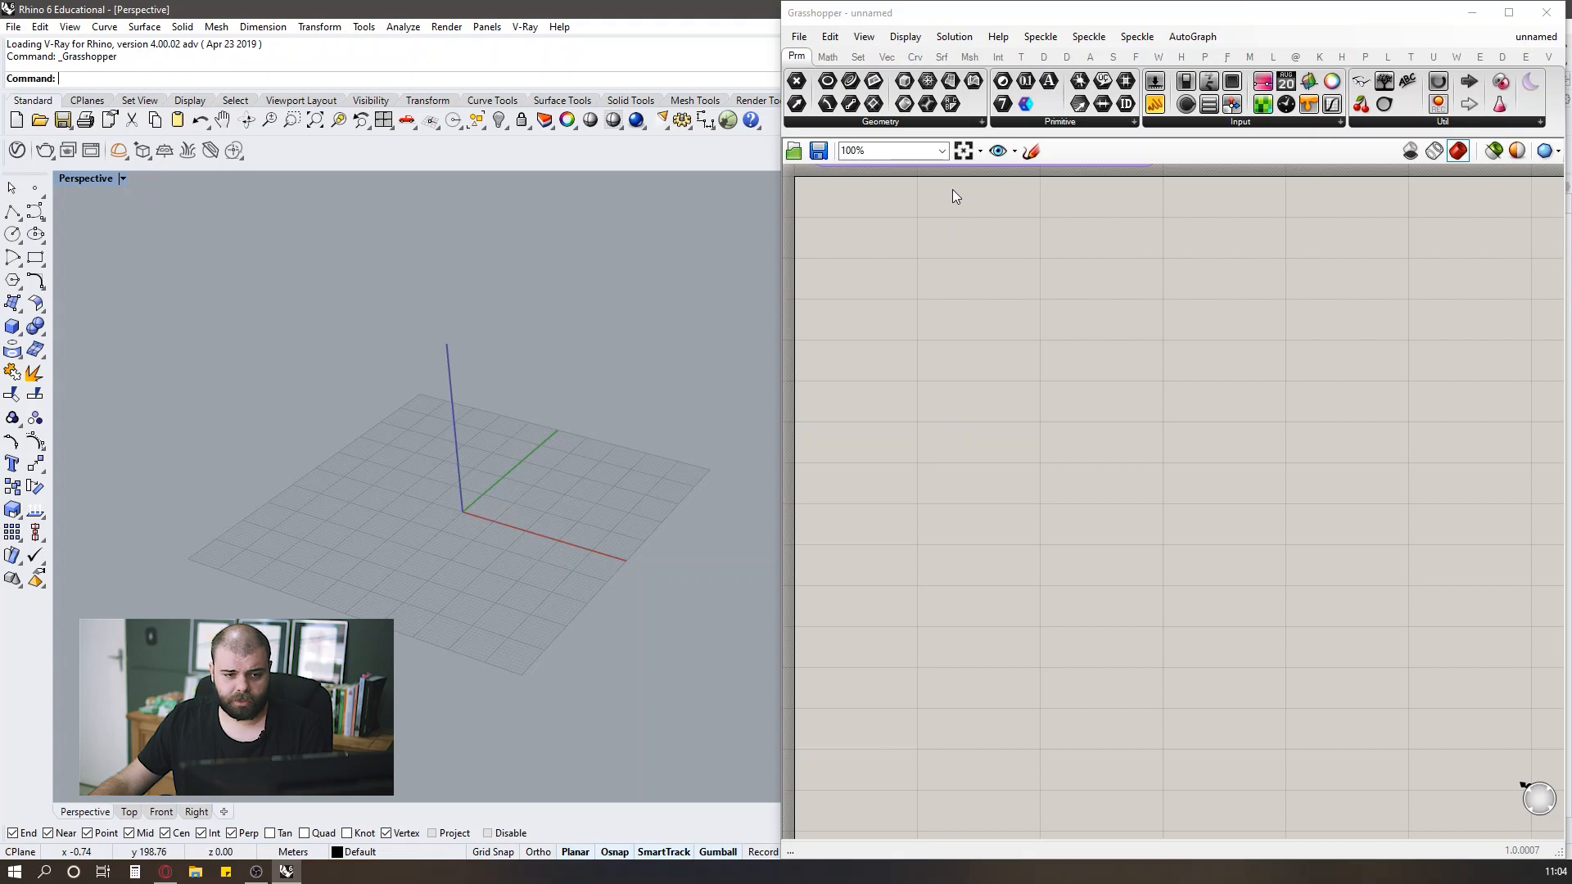
right_drag(900, 250, 920, 262)
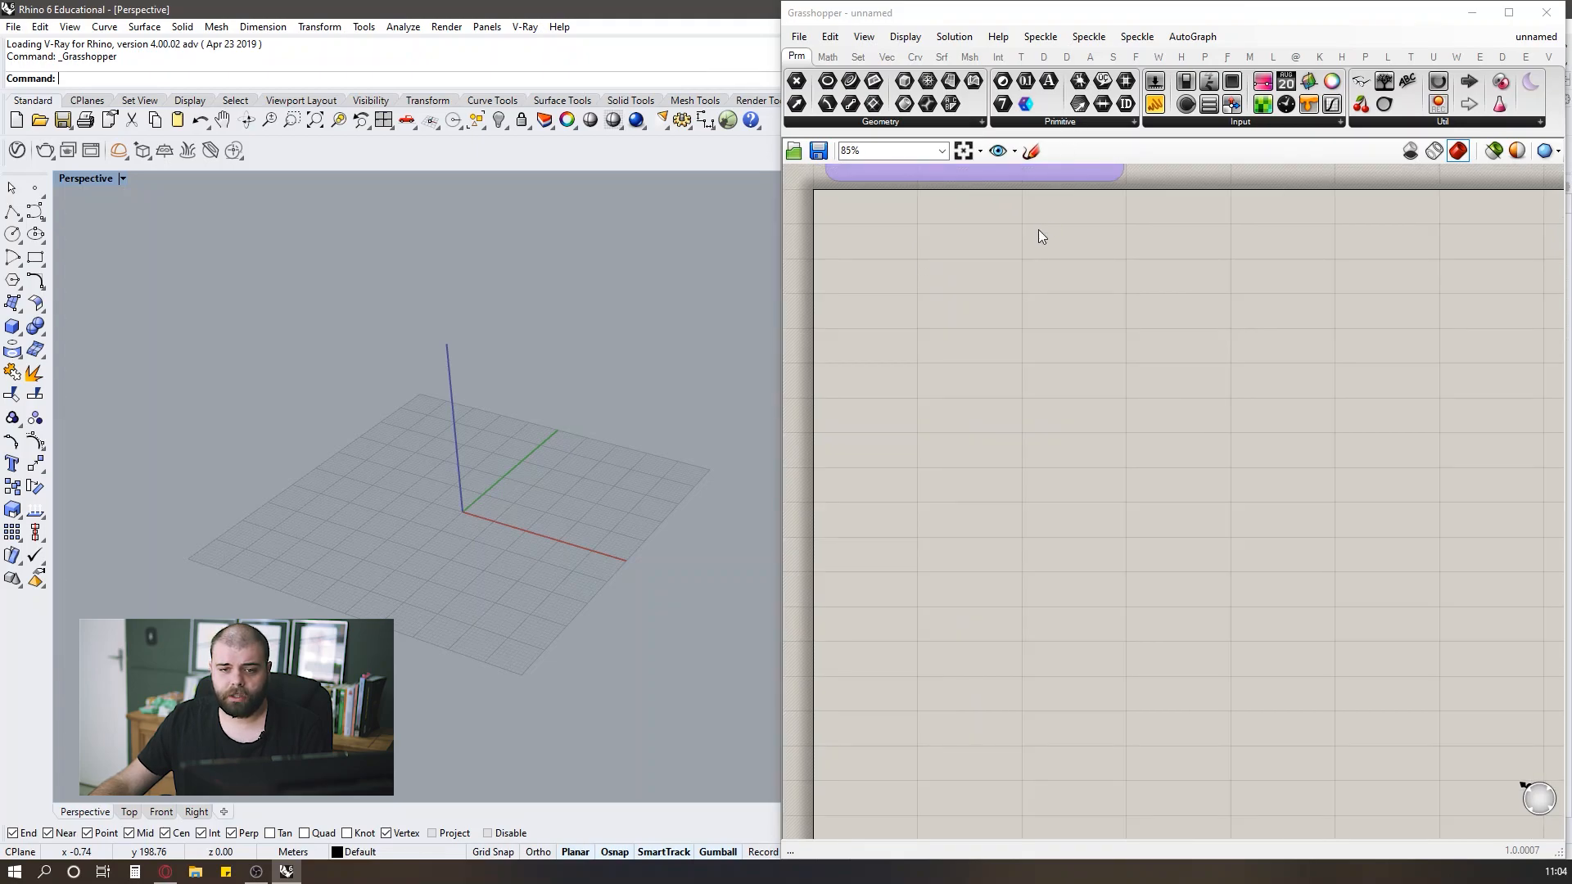
right_drag(1038, 229, 1001, 218)
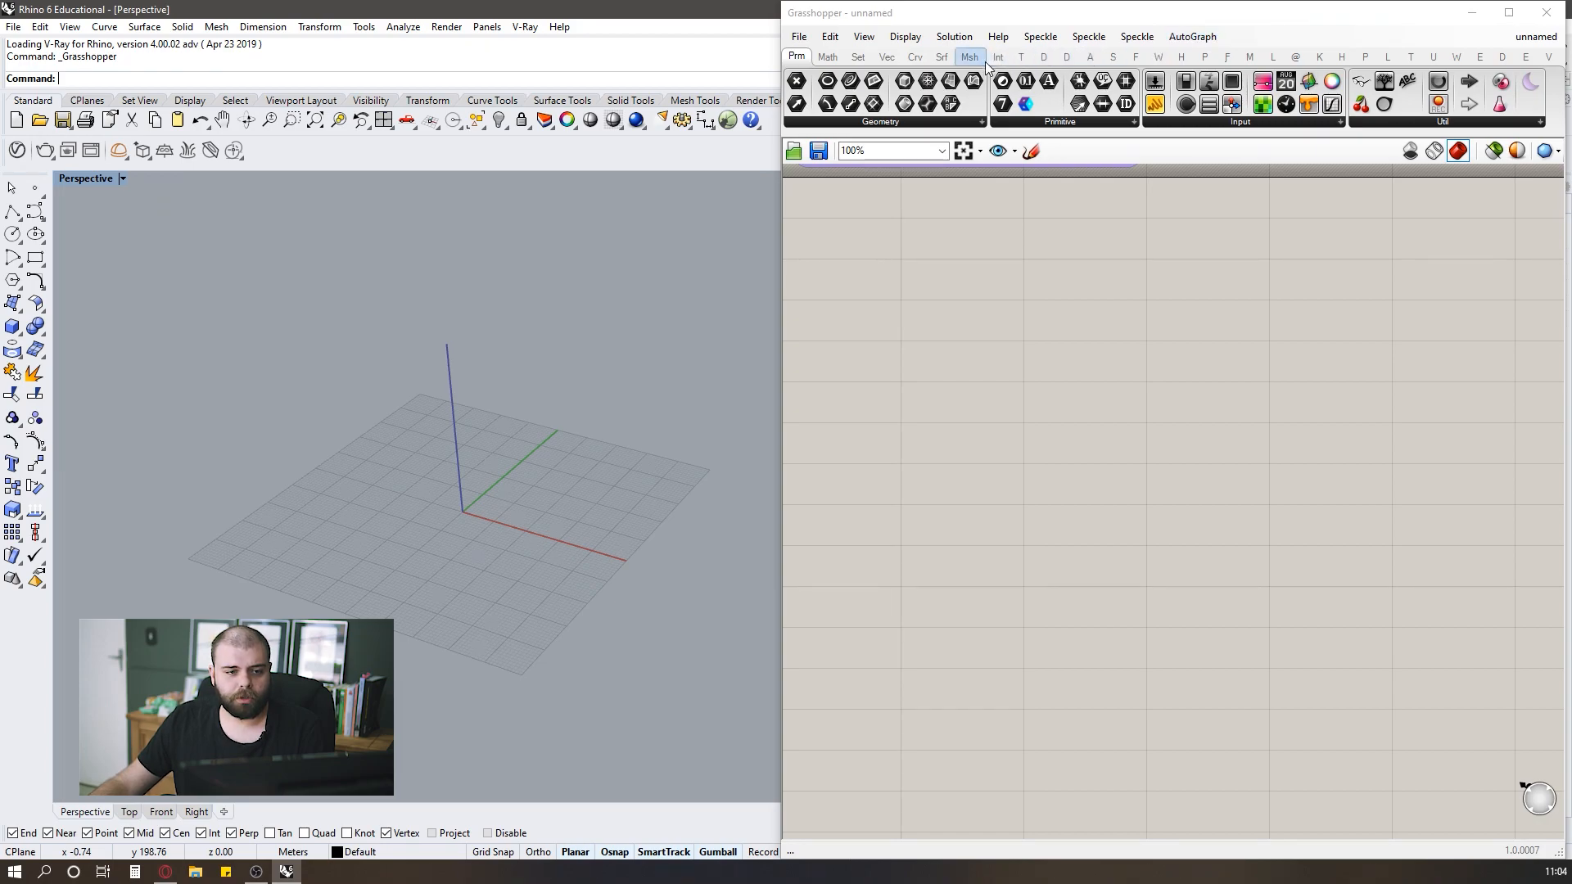
Display the component category labels as icons, and switch them back to text.
right_click(888, 57)
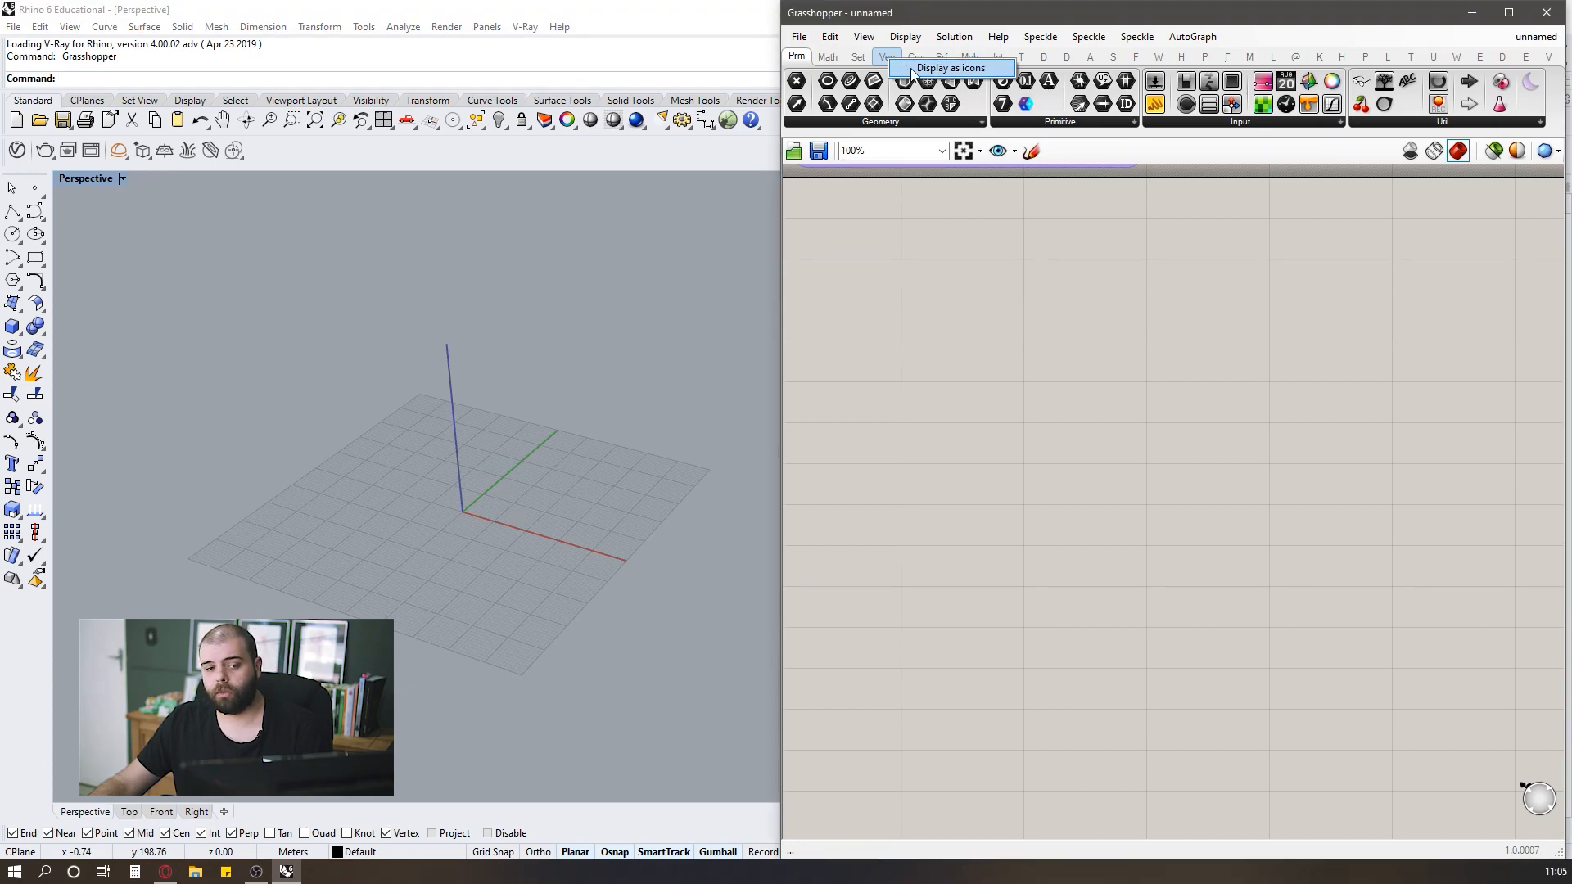
click(950, 68)
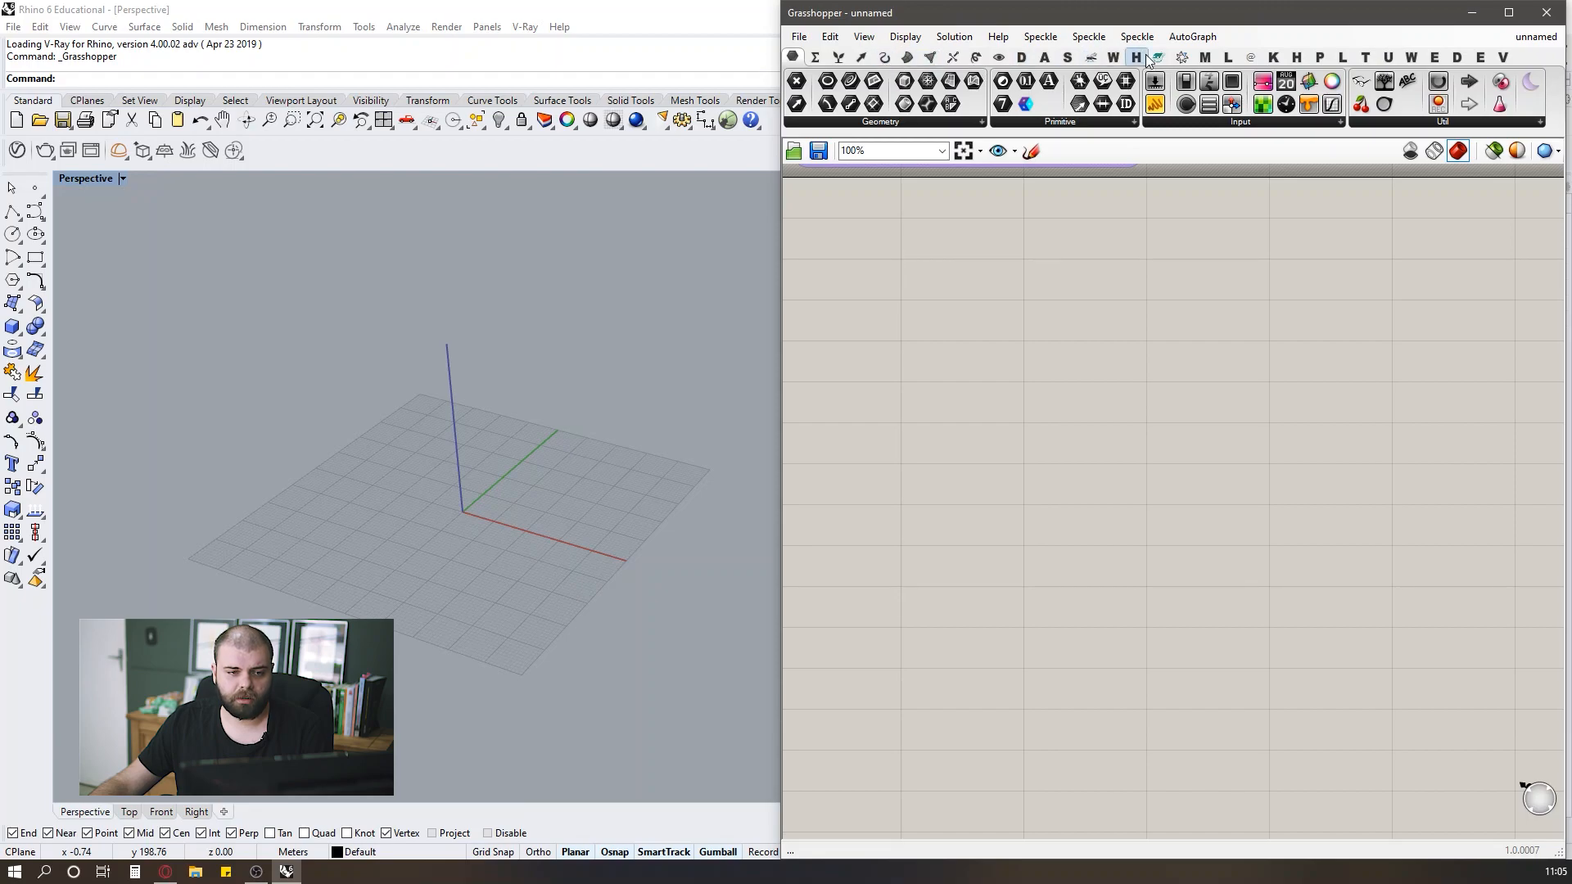
right_click(997, 58)
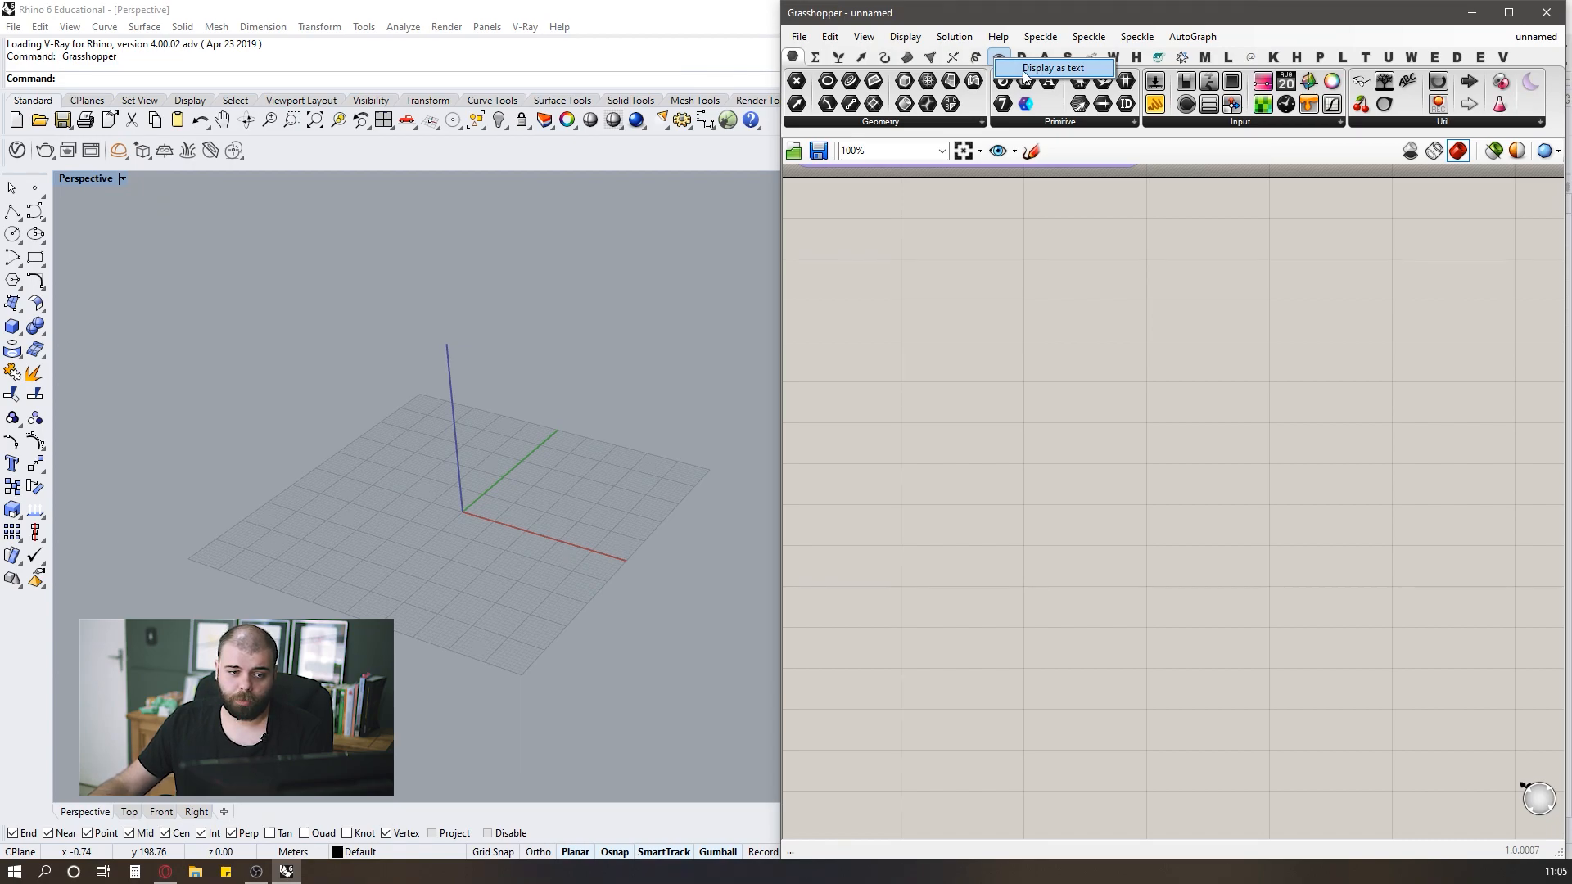
click(1024, 72)
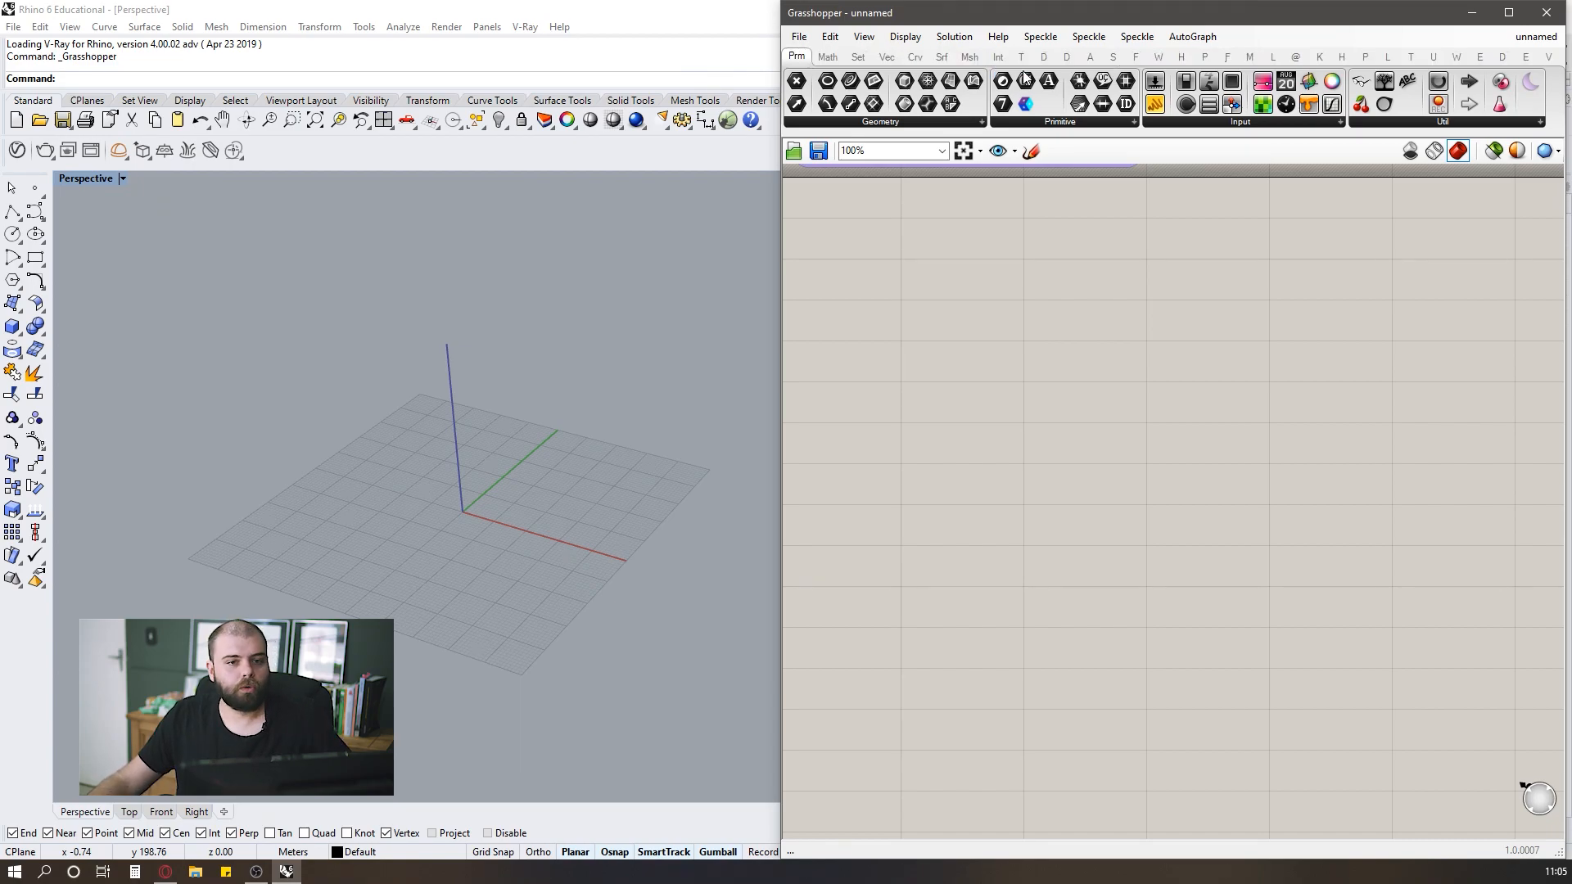
Toggle the component category labels between icons and text twice more, ending with the text display.
right_click(979, 63)
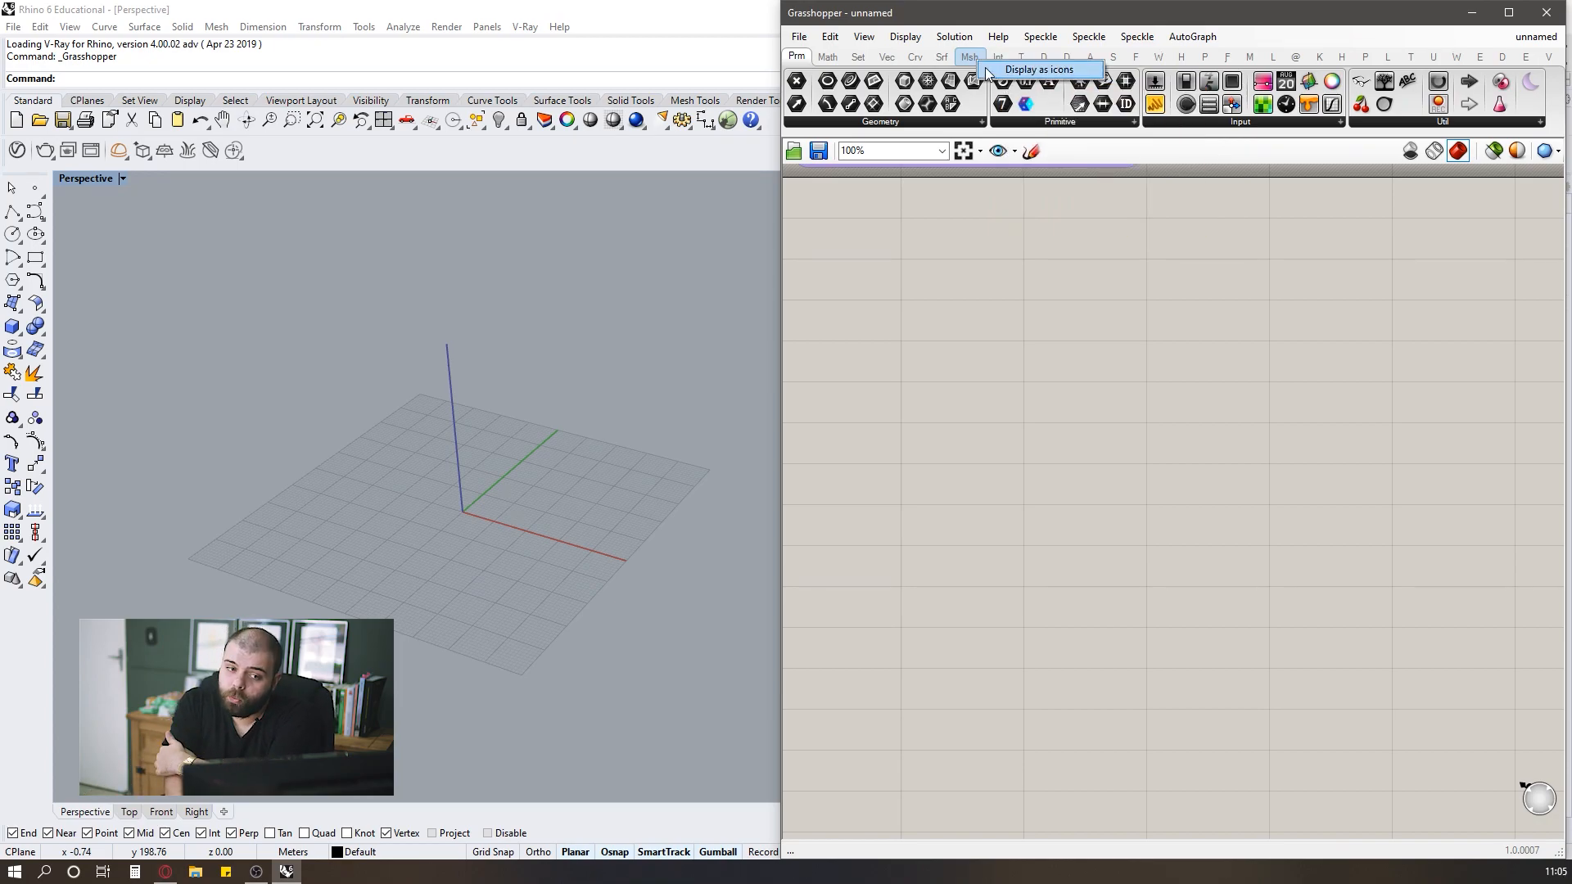
click(990, 70)
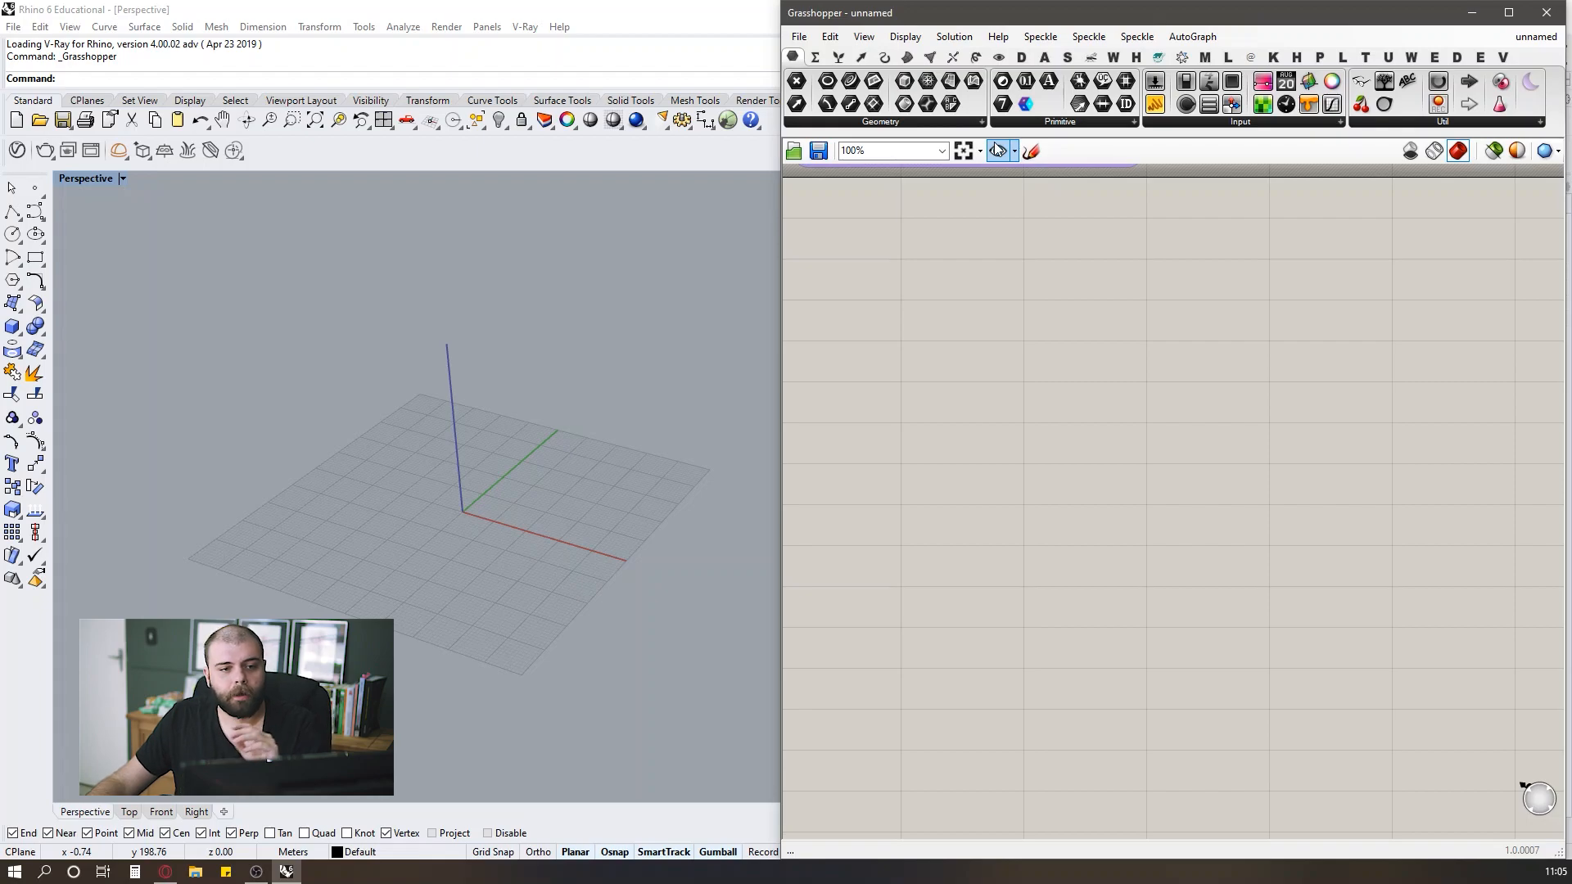
right_click(931, 54)
click(947, 63)
right_click(922, 56)
click(937, 67)
right_click(914, 55)
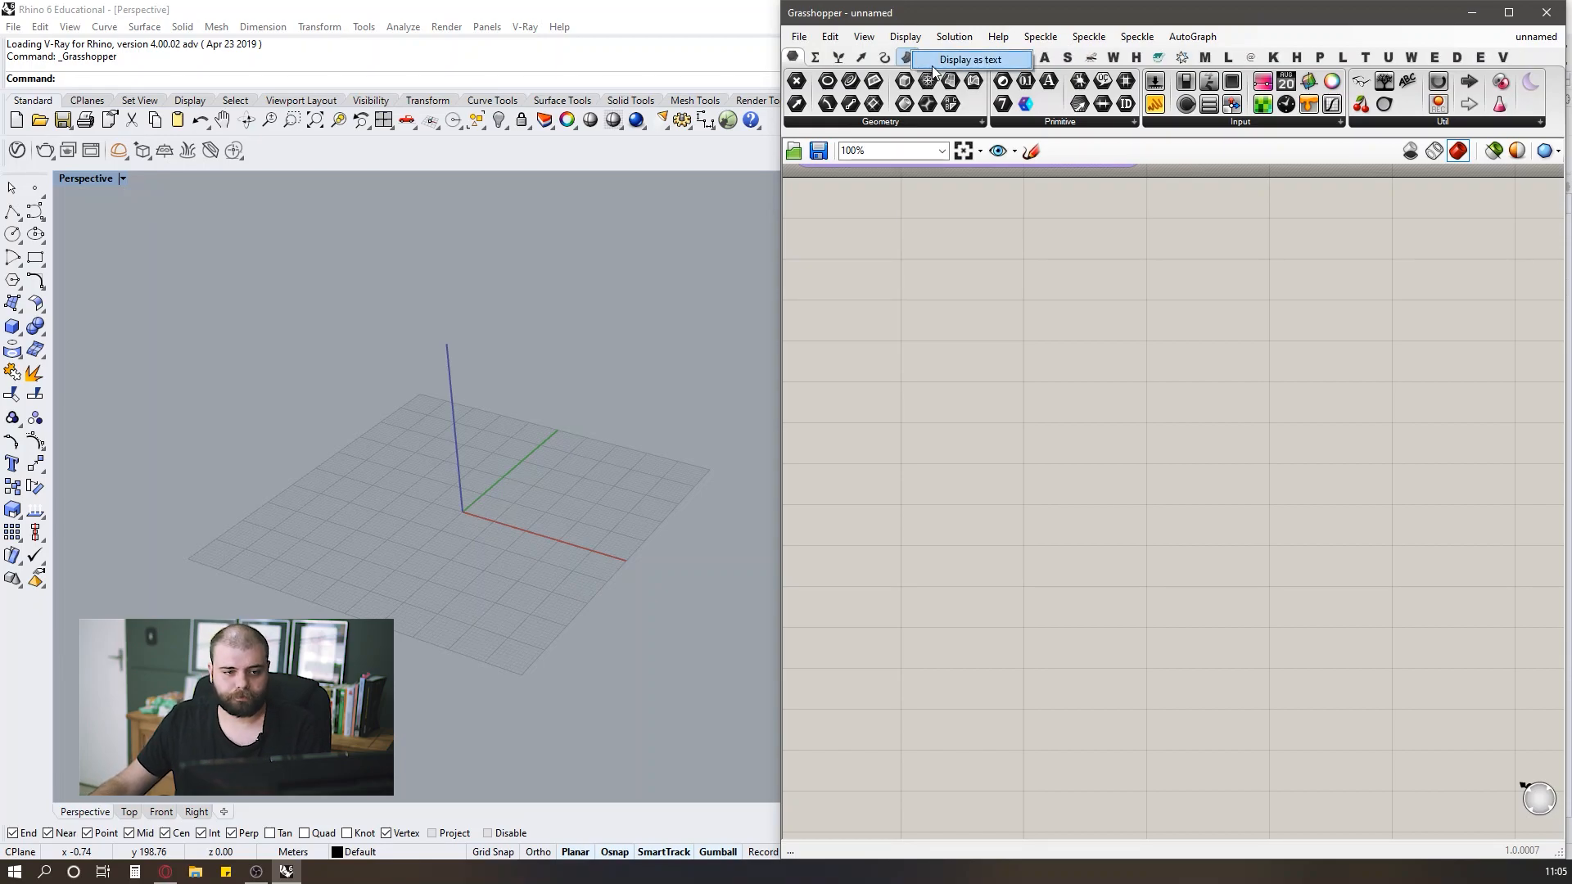
click(933, 68)
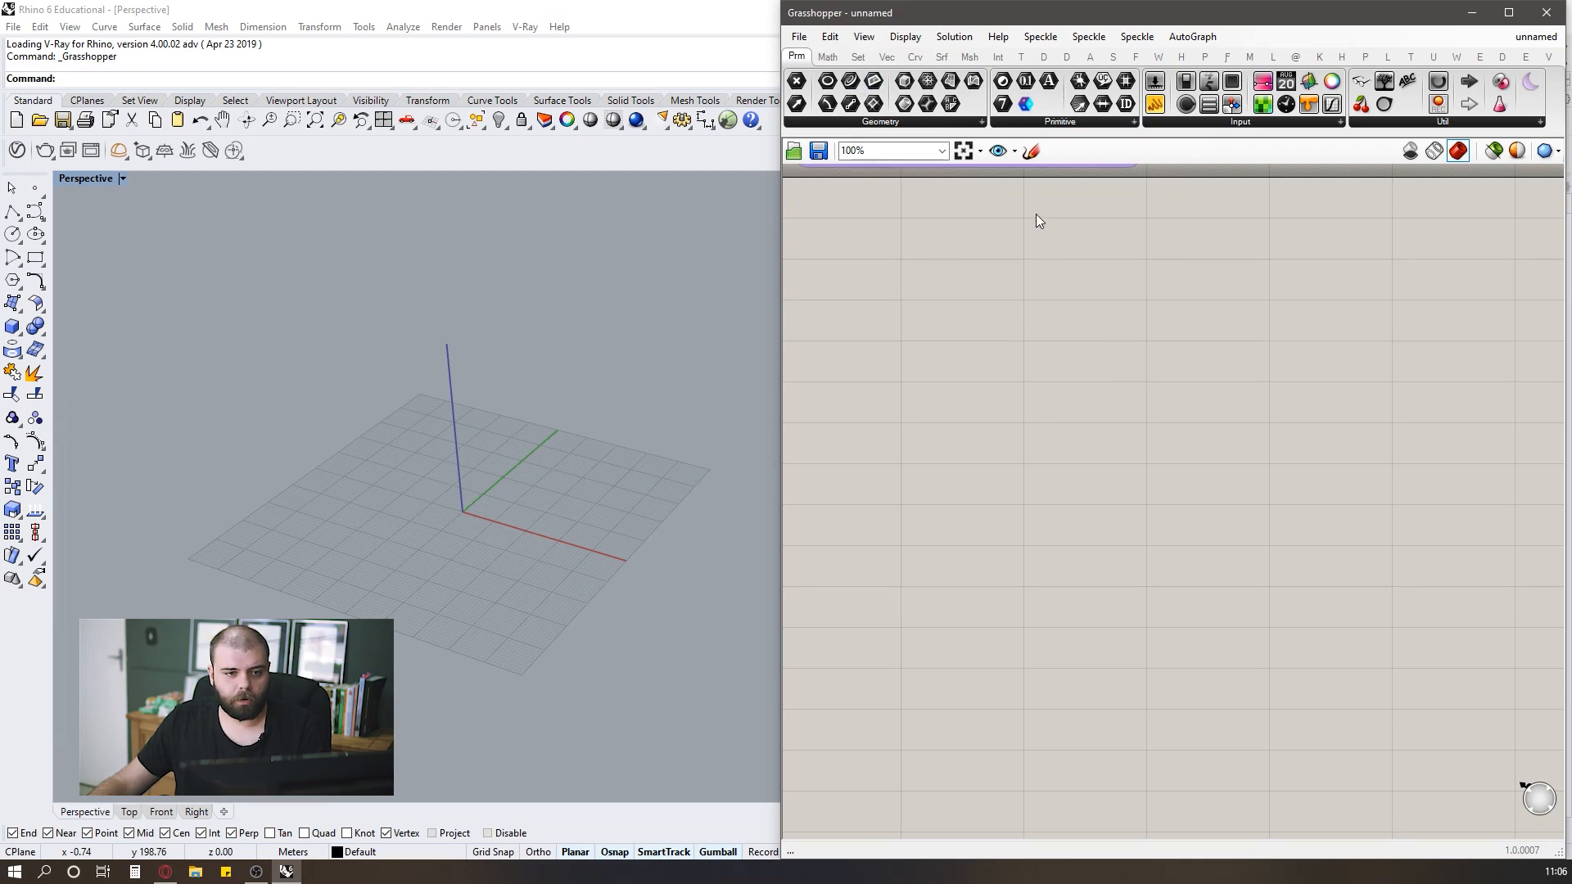
Place a Horizontal Frames component from the Curve division tools near the upper edge of the empty canvas.
click(915, 56)
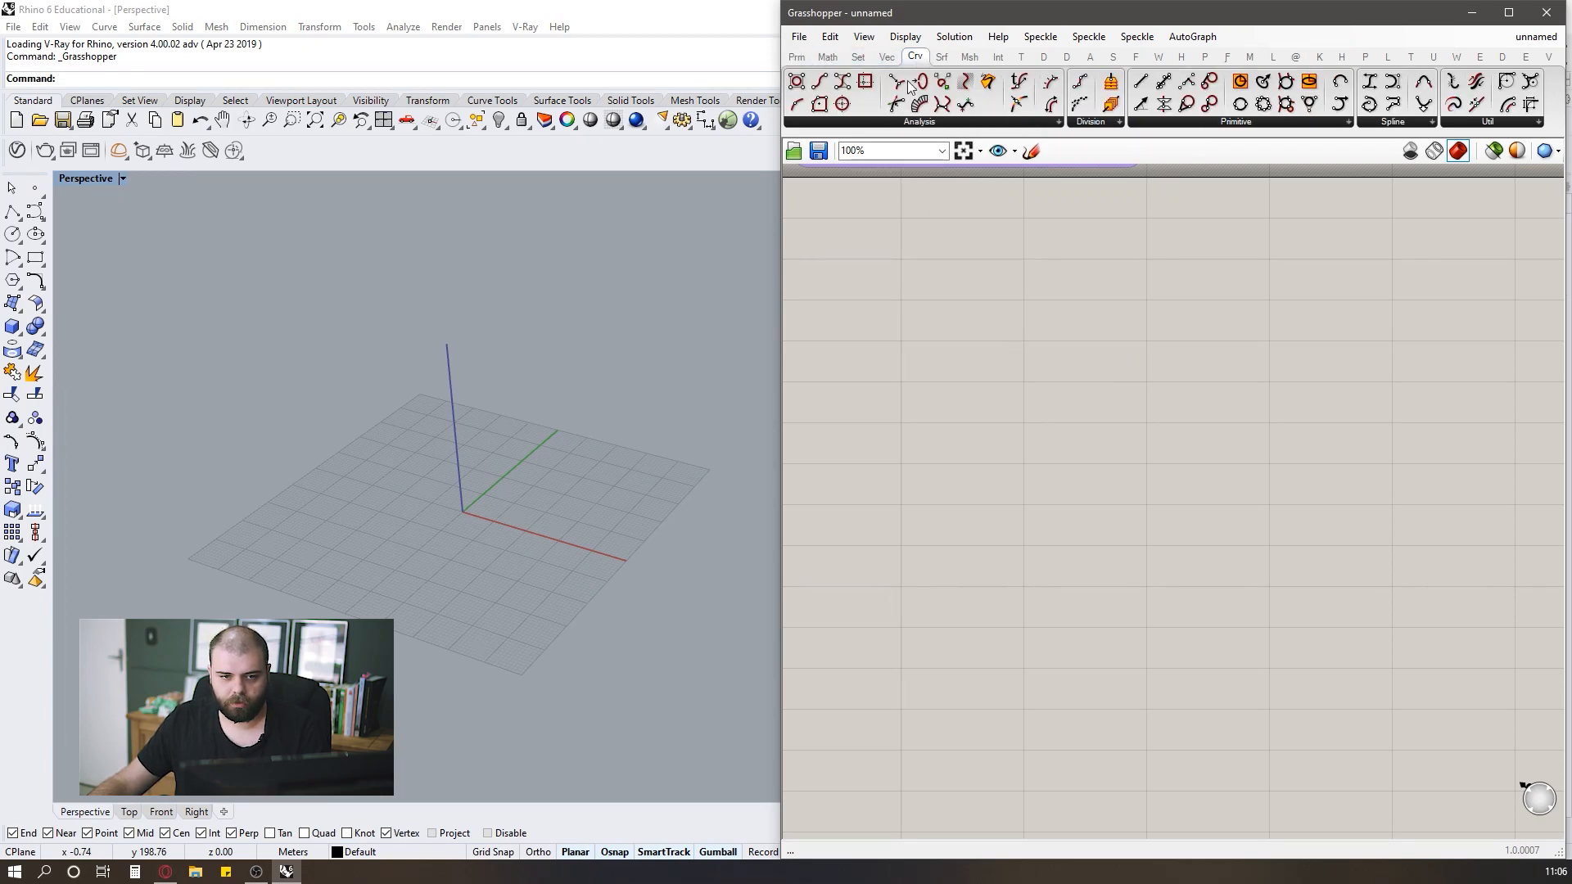
drag(1111, 81, 974, 372)
scroll(1064, 342, up, 4)
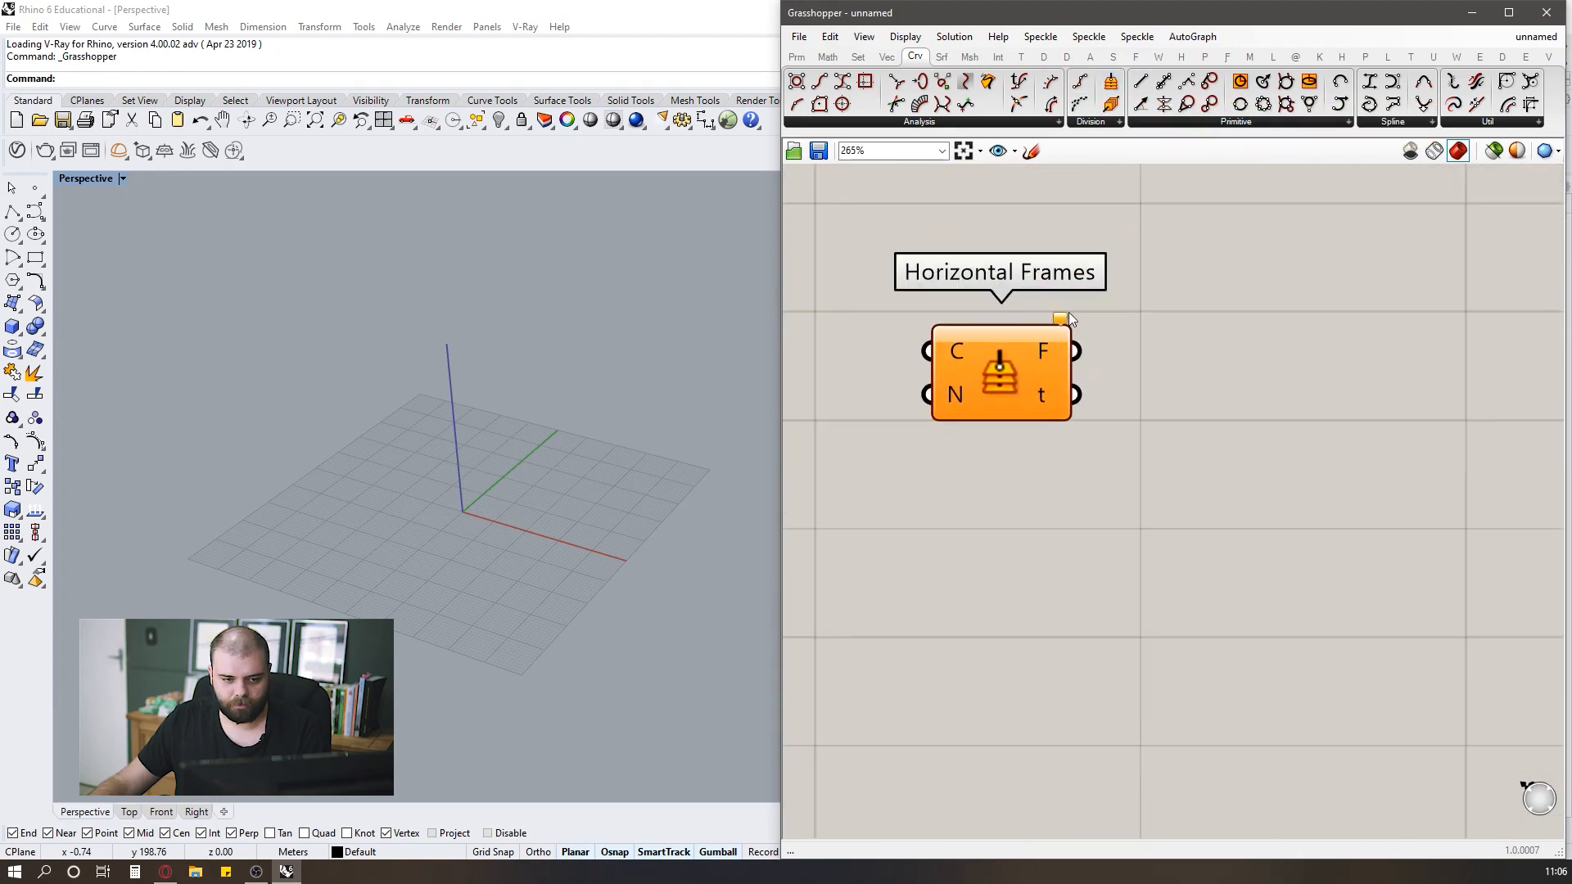
scroll(1069, 312, down, 2)
scroll(1059, 401, up, 2)
drag(917, 319, 1188, 470)
drag(873, 248, 1181, 331)
scroll(1155, 407, down, 5)
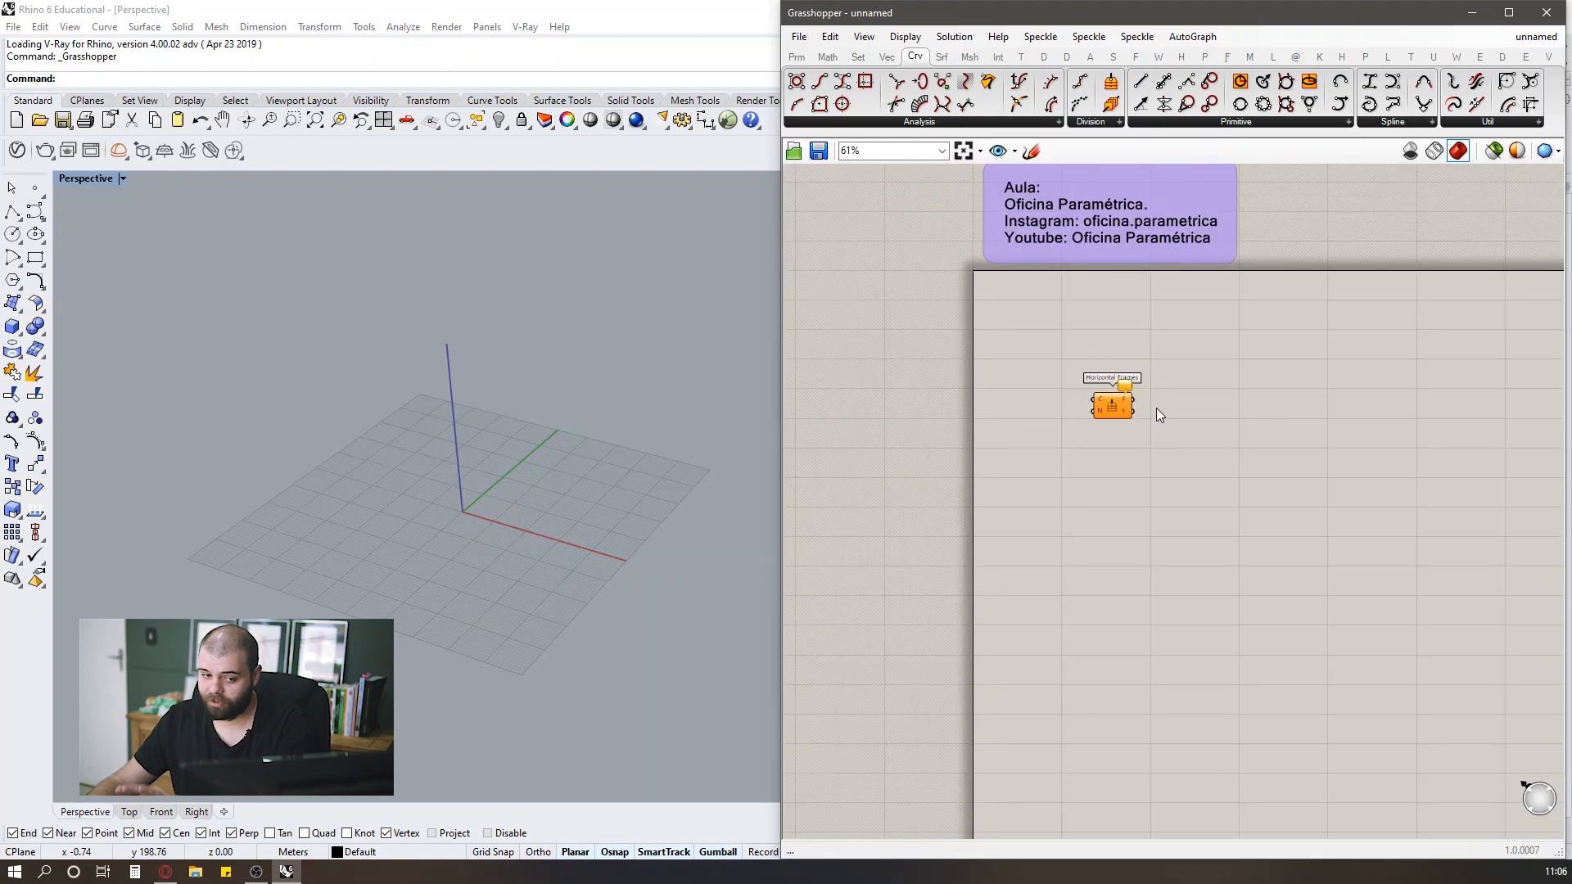
Move the Horizontal Frames component slightly up and to the right on the canvas.
scroll(1156, 408, down, 2)
scroll(1121, 246, up, 4)
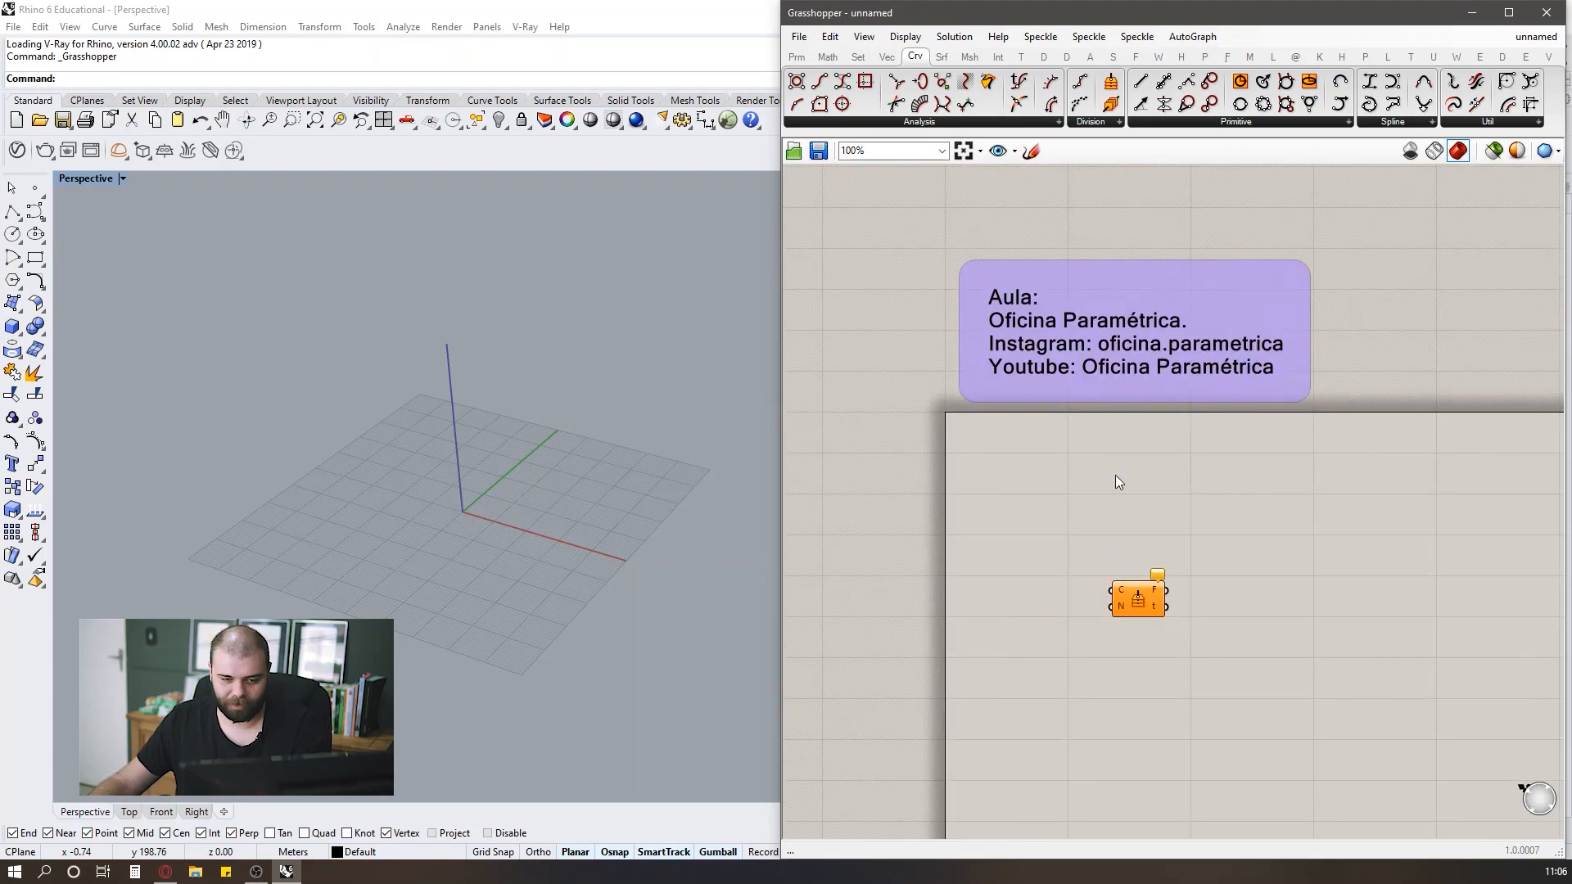
scroll(1115, 475, down, 5)
scroll(1125, 538, up, 6)
mouse_move(1111, 518)
mouse_down()
mouse_move(1173, 492)
mouse_move(1198, 500)
mouse_move(1173, 497)
mouse_up()
scroll(926, 459, down, 2)
scroll(1083, 481, up, 6)
scroll(1059, 550, down, 2)
scroll(1057, 549, down, 2)
scroll(1128, 529, up, 4)
drag(990, 402, 1291, 594)
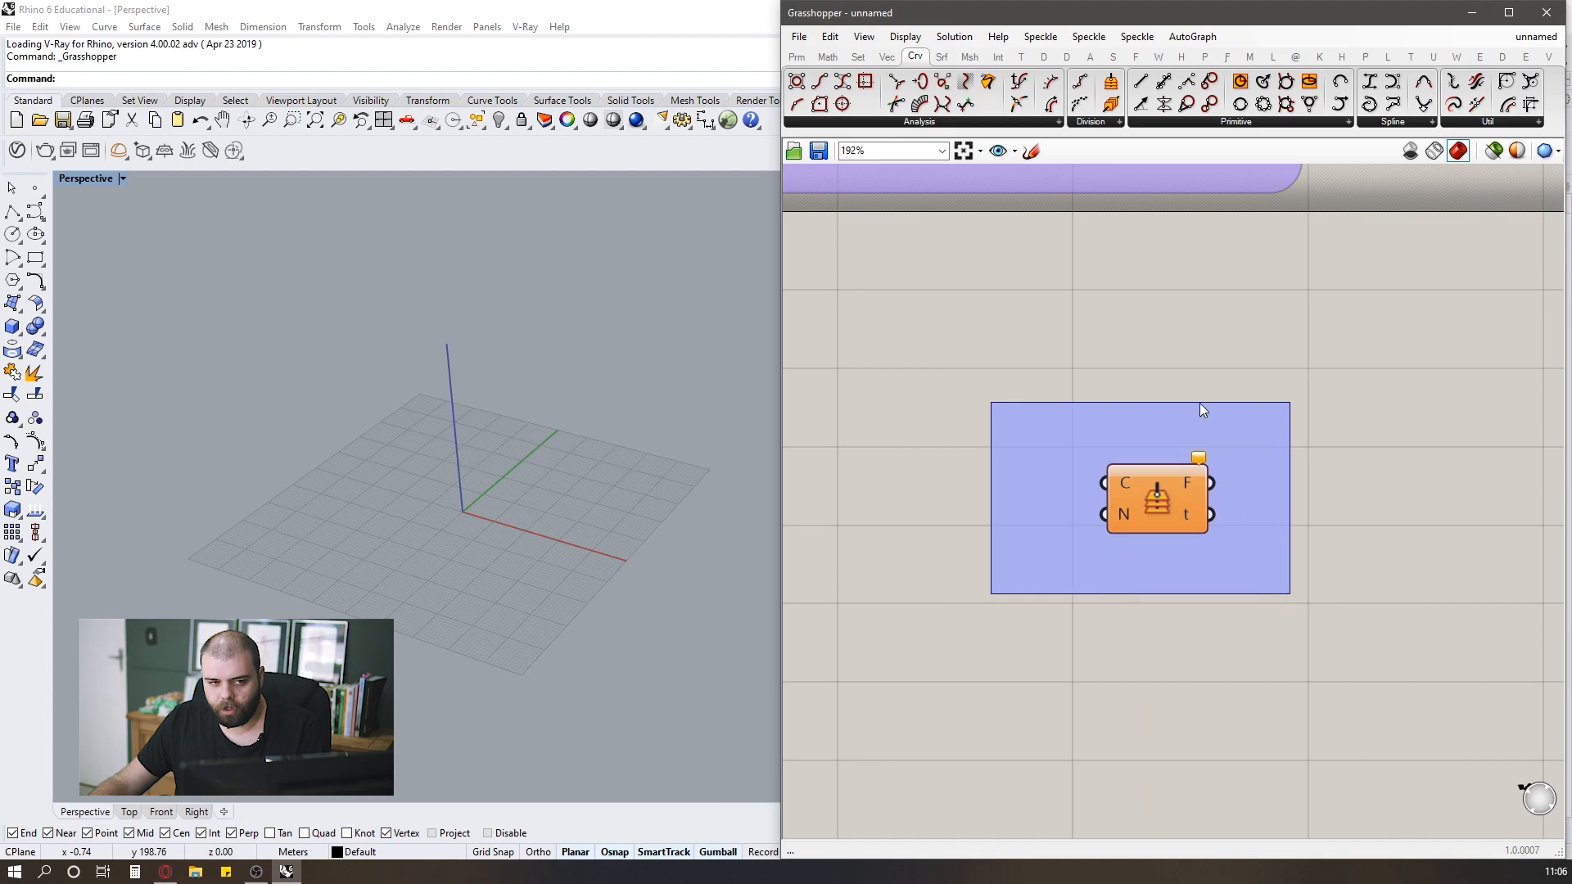
drag(1200, 404, 1196, 386)
Turn off Draw Icons so the Horizontal Frames component is labelled with its short name.
click(904, 36)
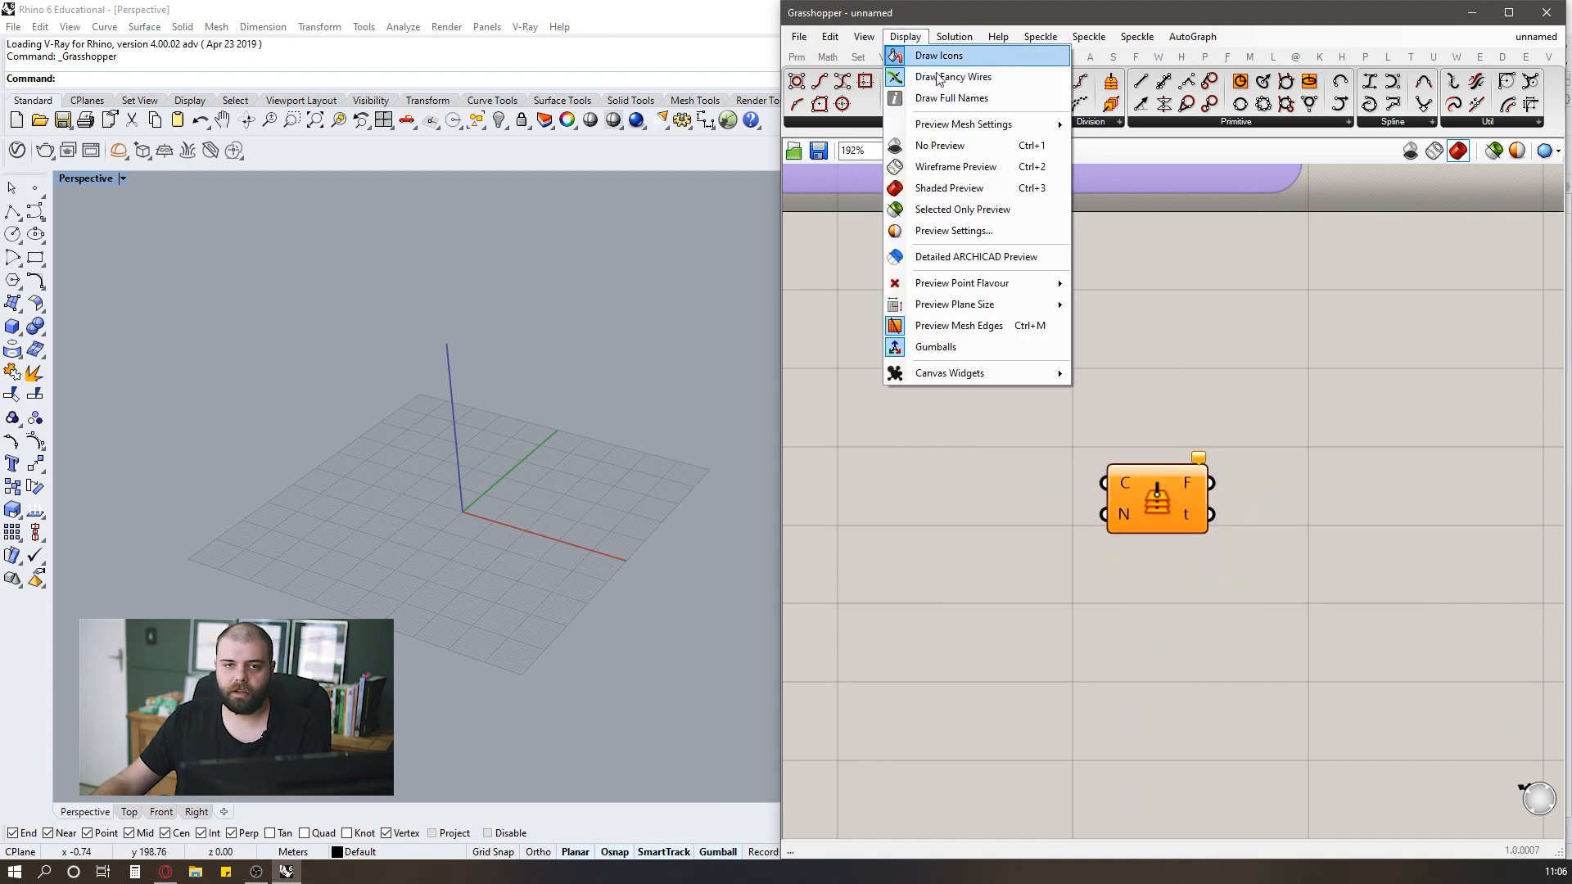
click(939, 55)
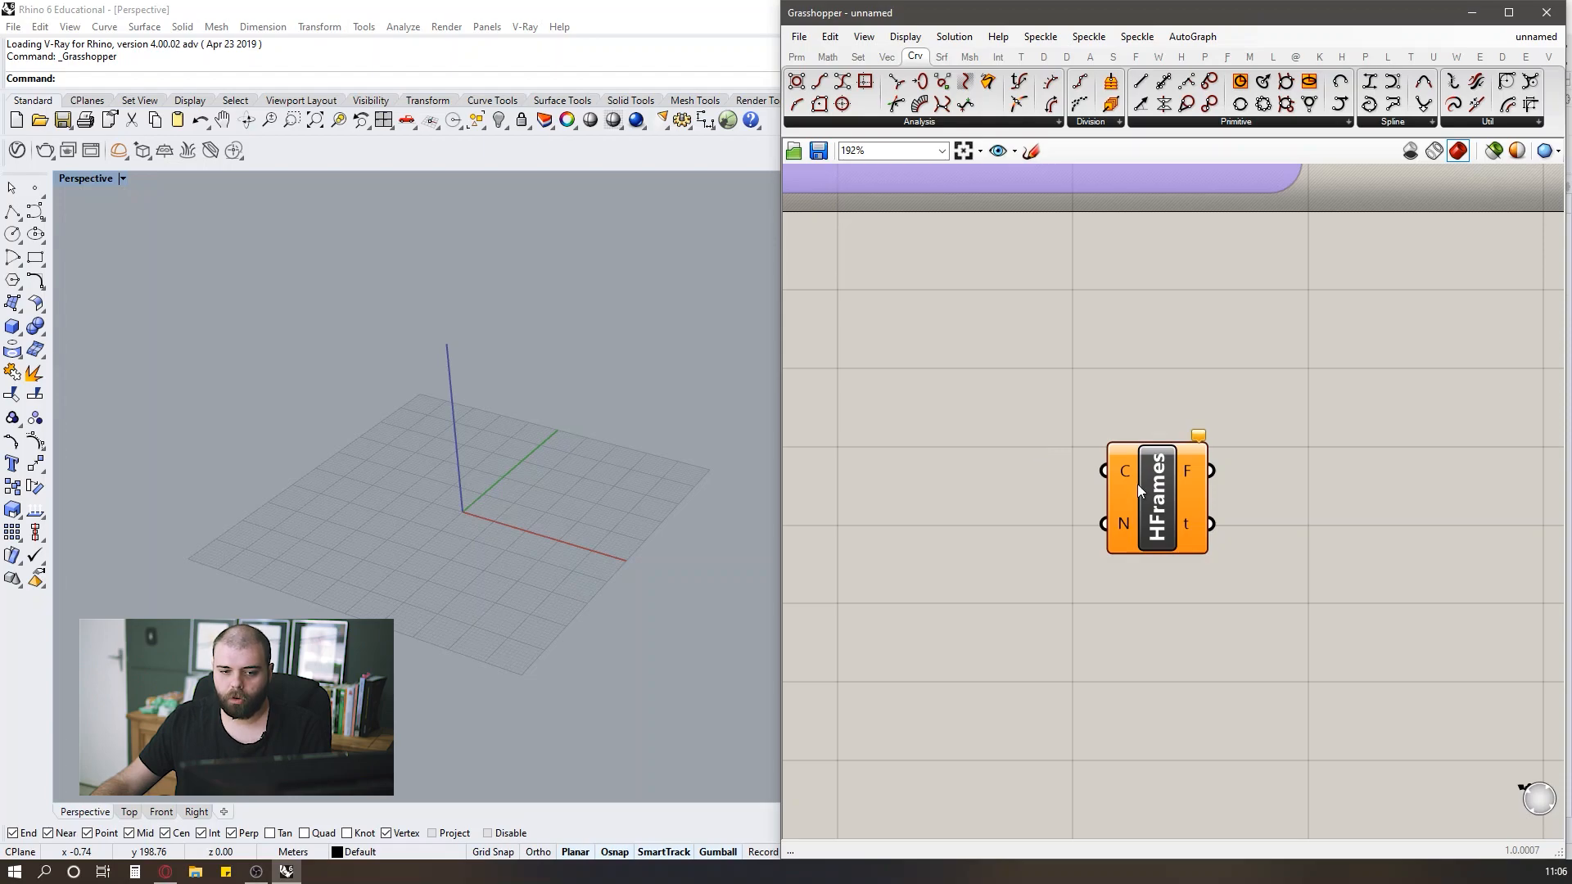
mouse_move(1138, 415)
mouse_down()
mouse_move(1206, 602)
mouse_move(1136, 417)
mouse_up()
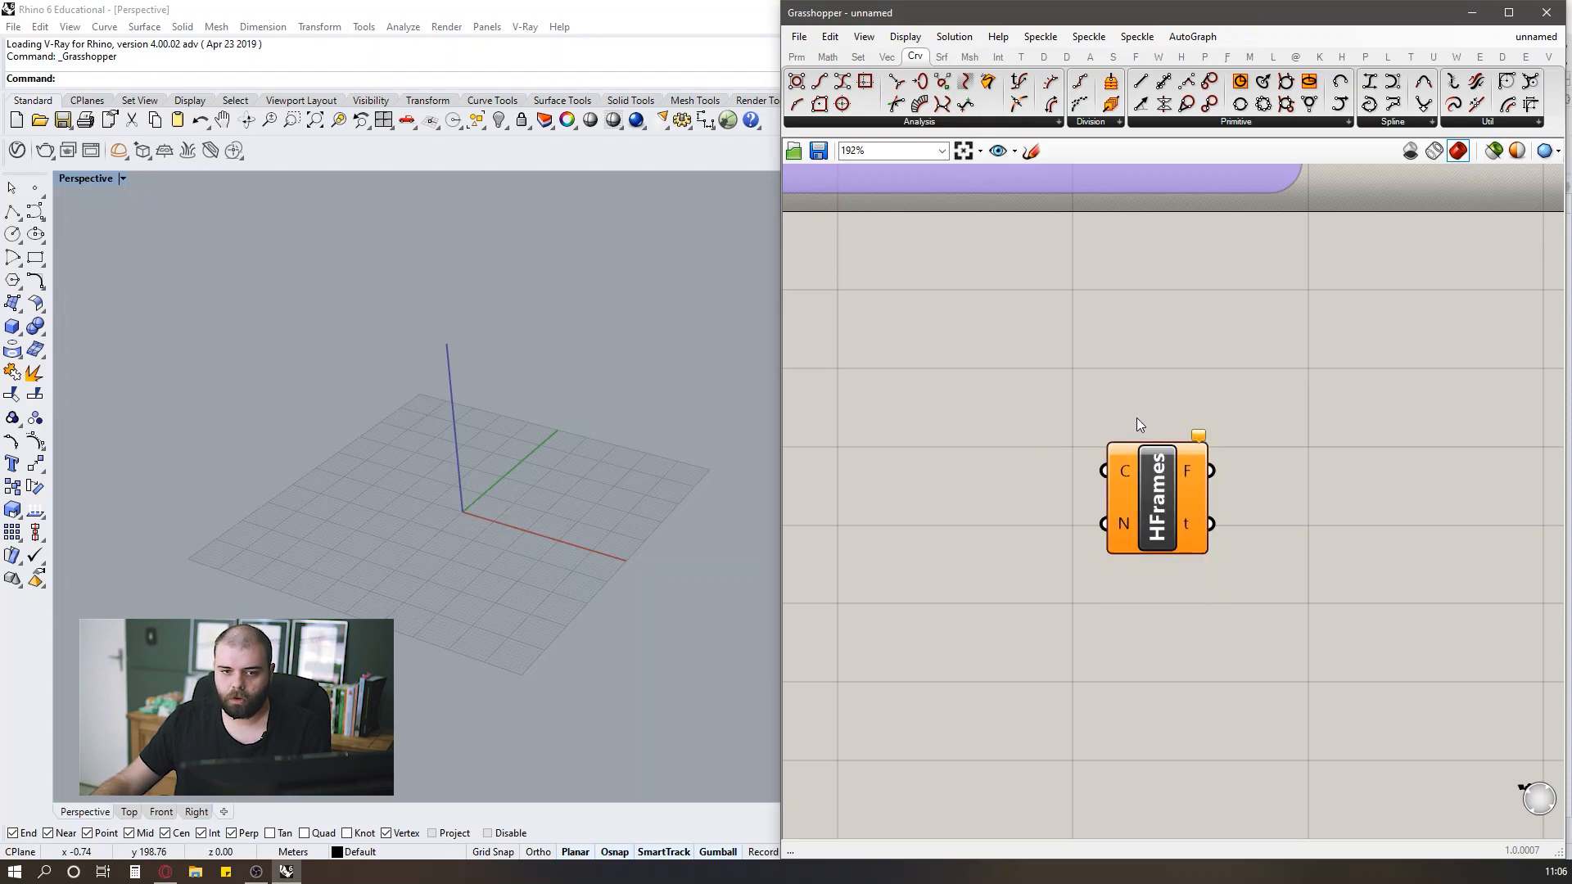
scroll(1064, 414, down, 2)
scroll(1189, 413, up, 2)
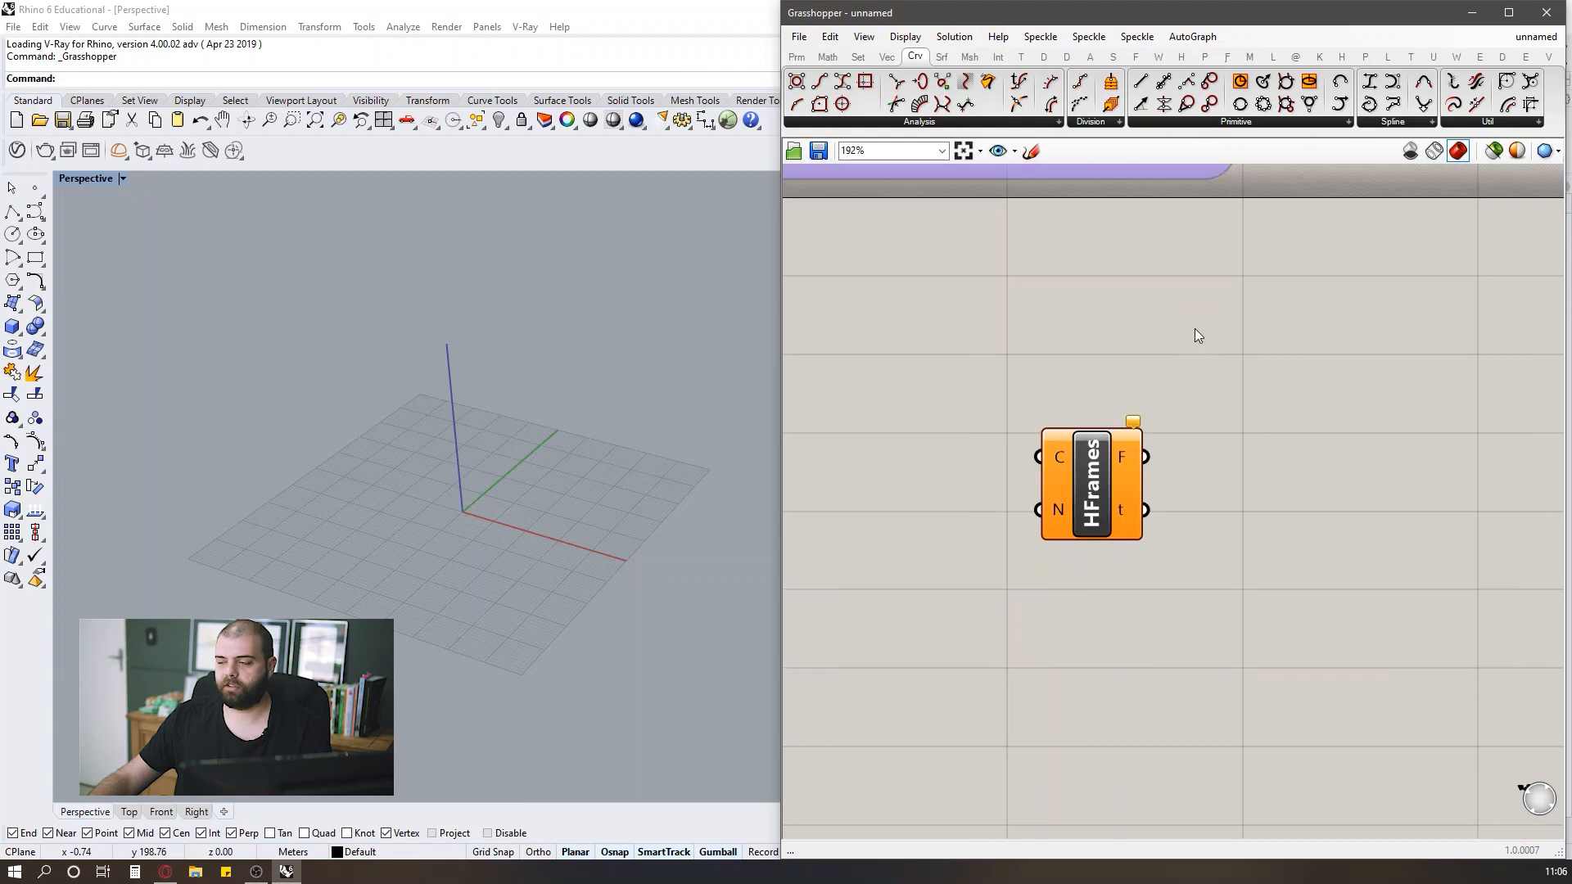
scroll(1194, 316, down, 2)
scroll(988, 273, up, 3)
scroll(1149, 264, down, 2)
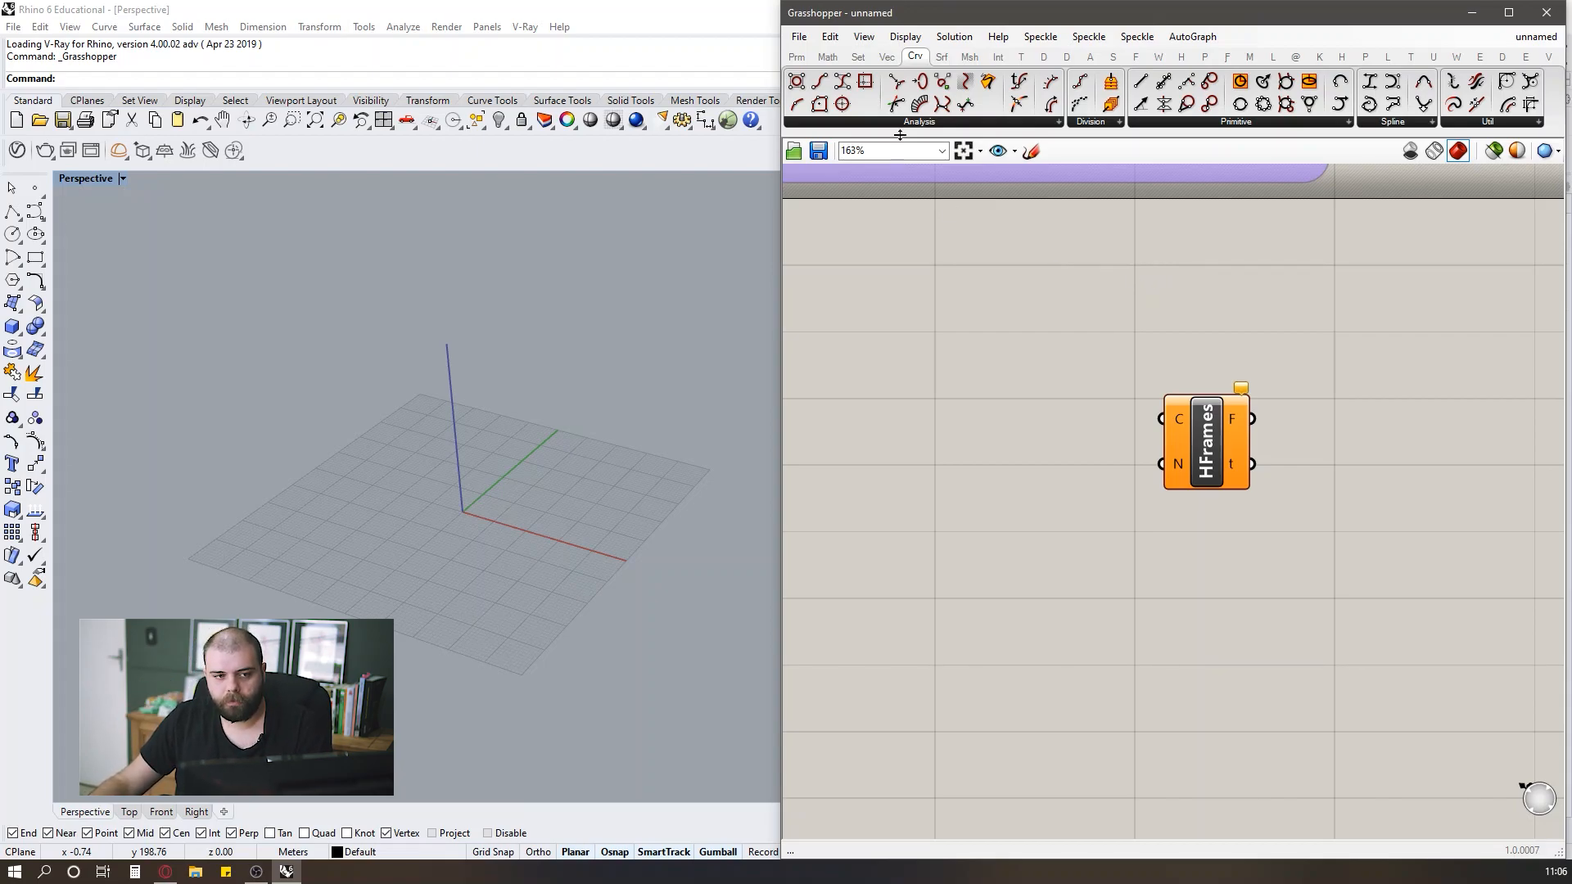
Turn Draw Icons back on for the Horizontal Frames component.
click(905, 39)
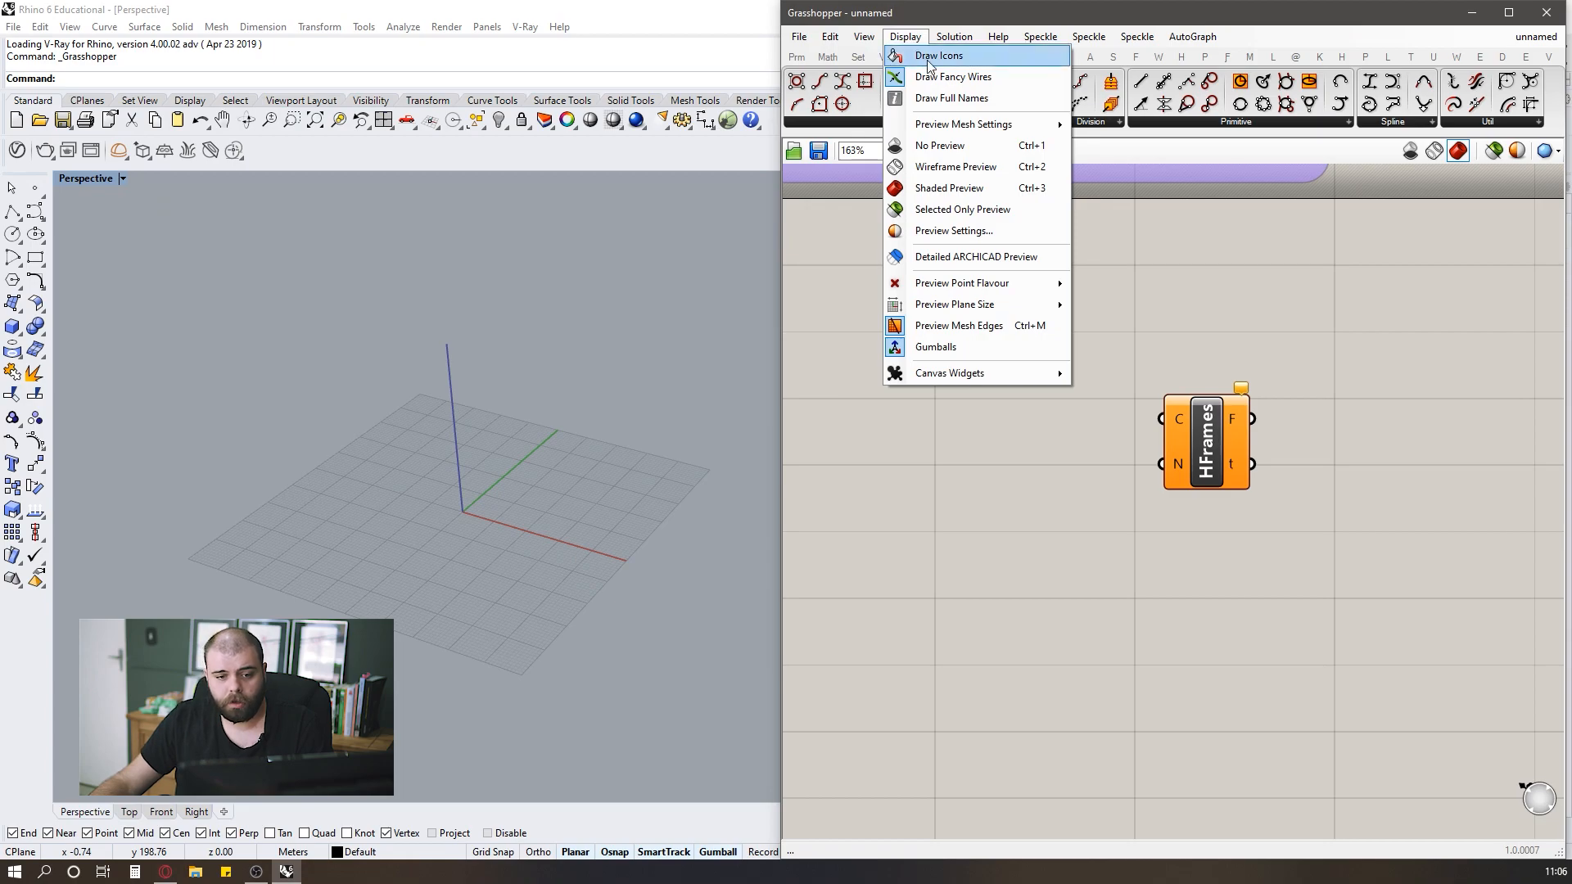
click(930, 57)
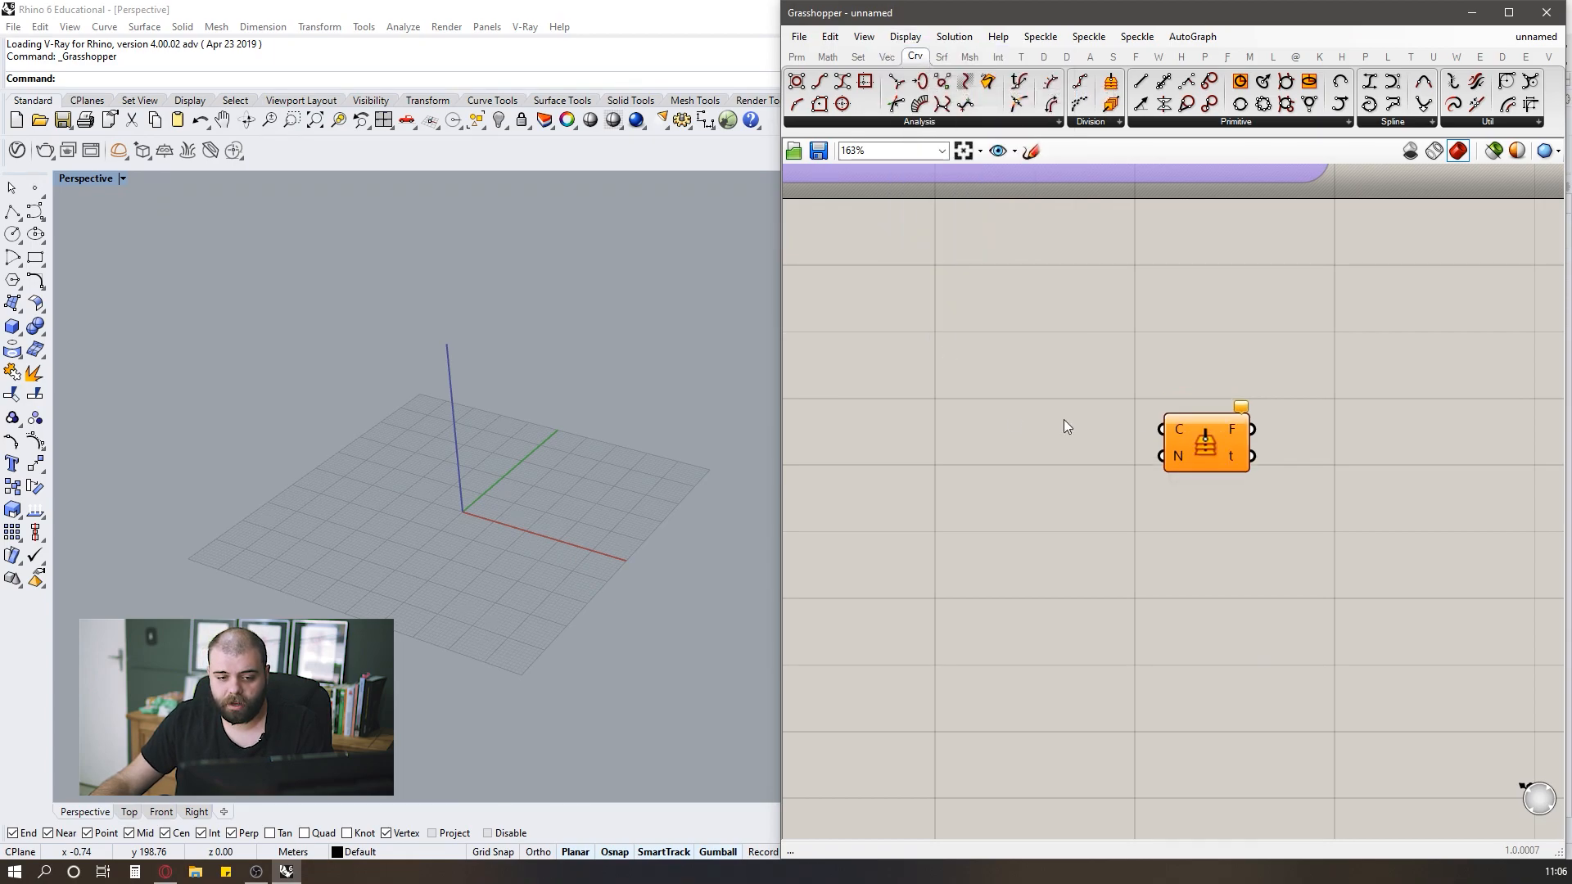
scroll(1105, 419, up, 4)
drag(1132, 368, 1229, 562)
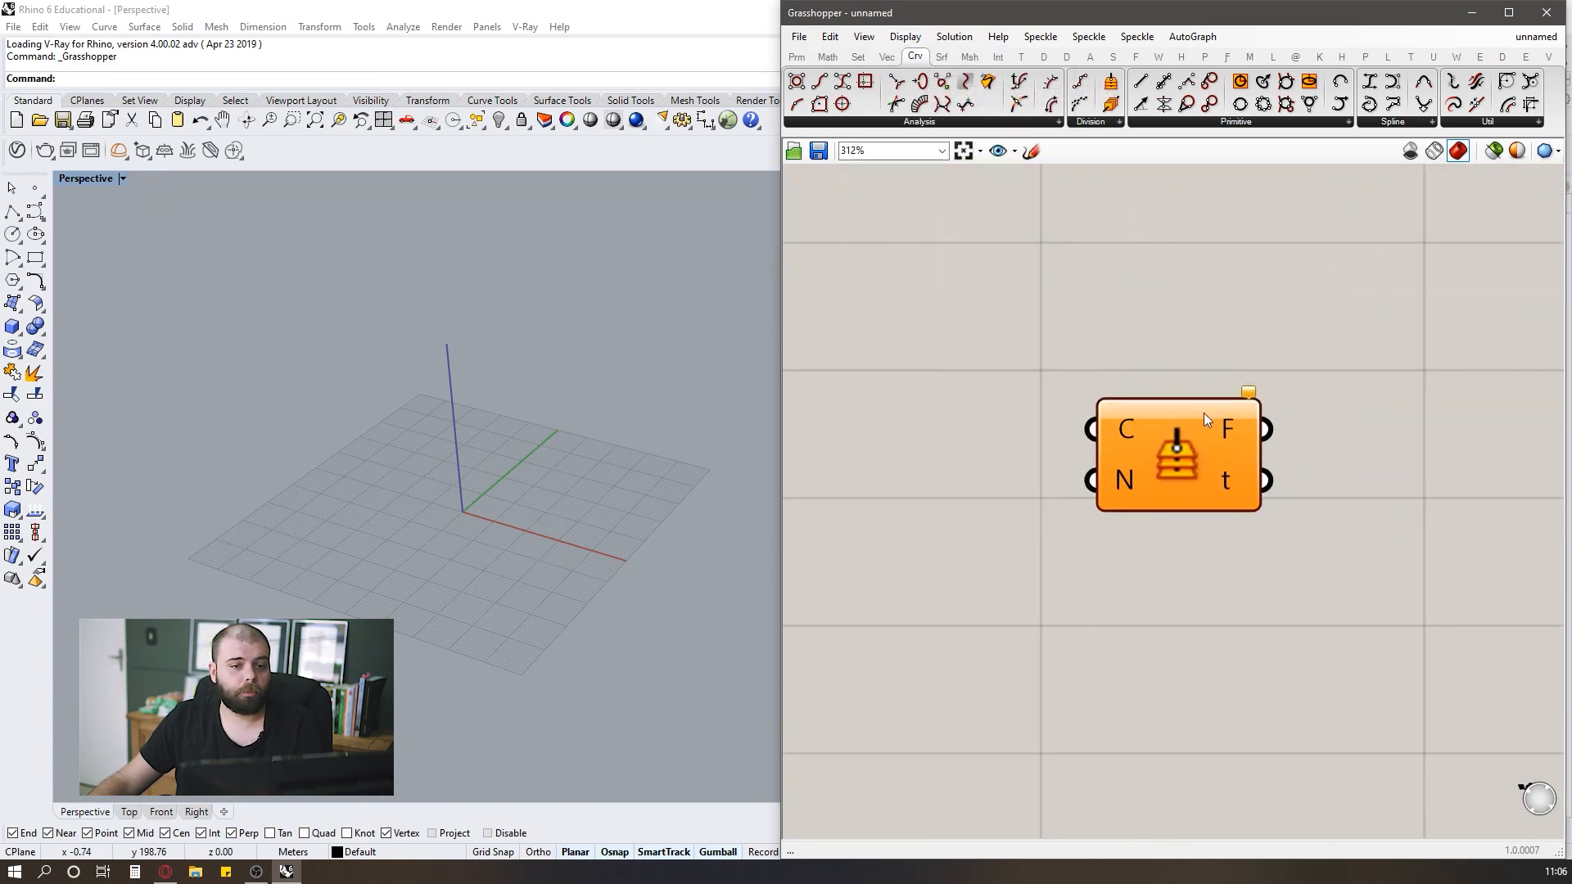
scroll(1102, 375, down, 2)
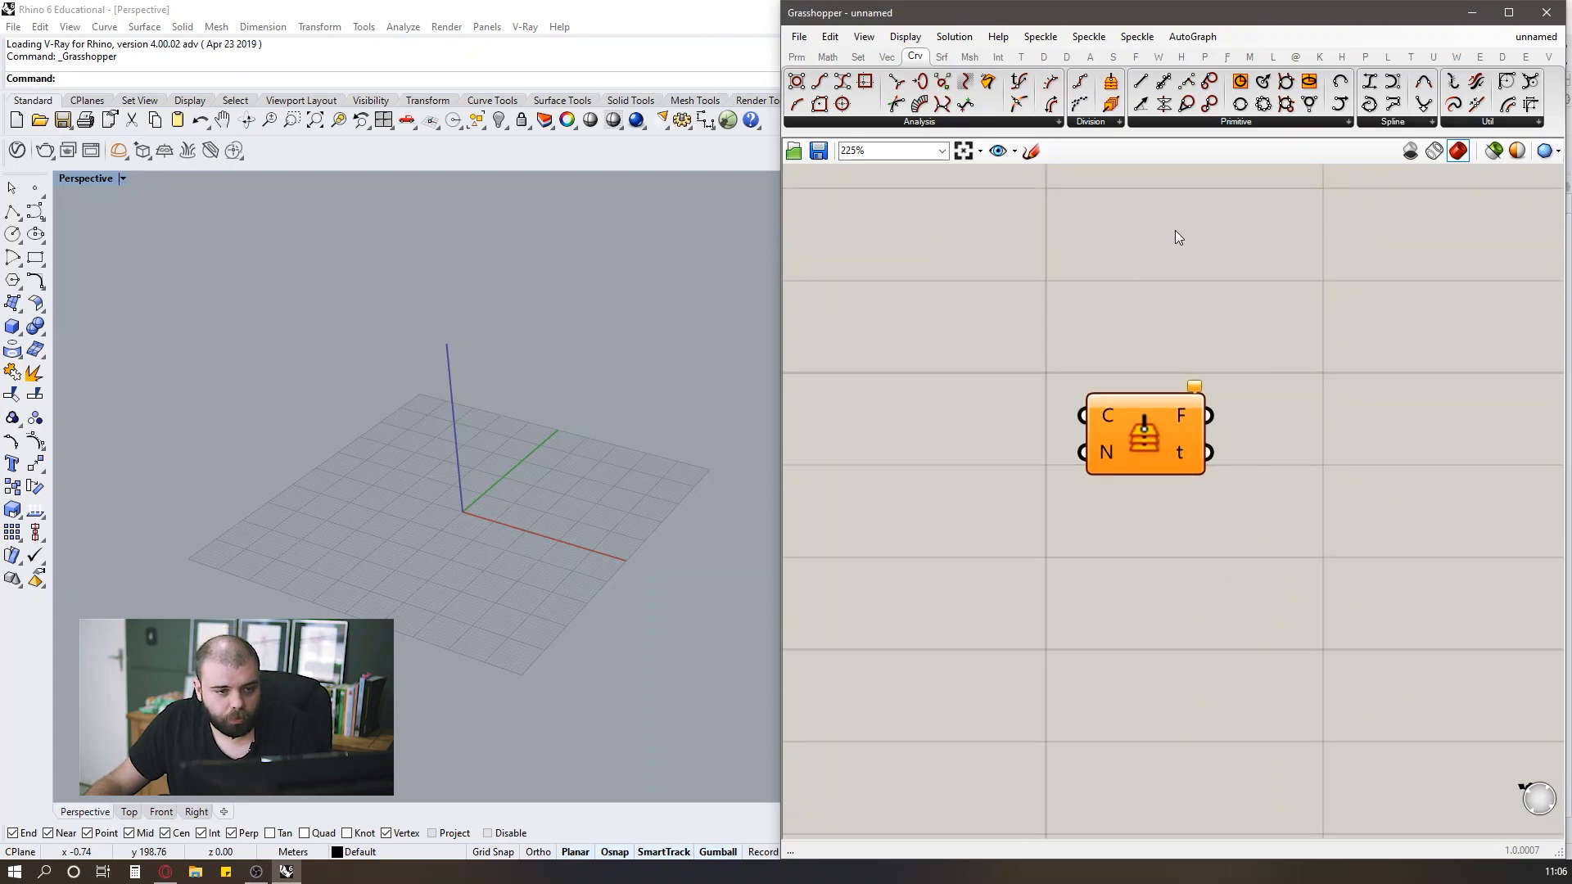
Add a Divide Curve component from the Curve division tools beside the Horizontal Frames component.
click(930, 123)
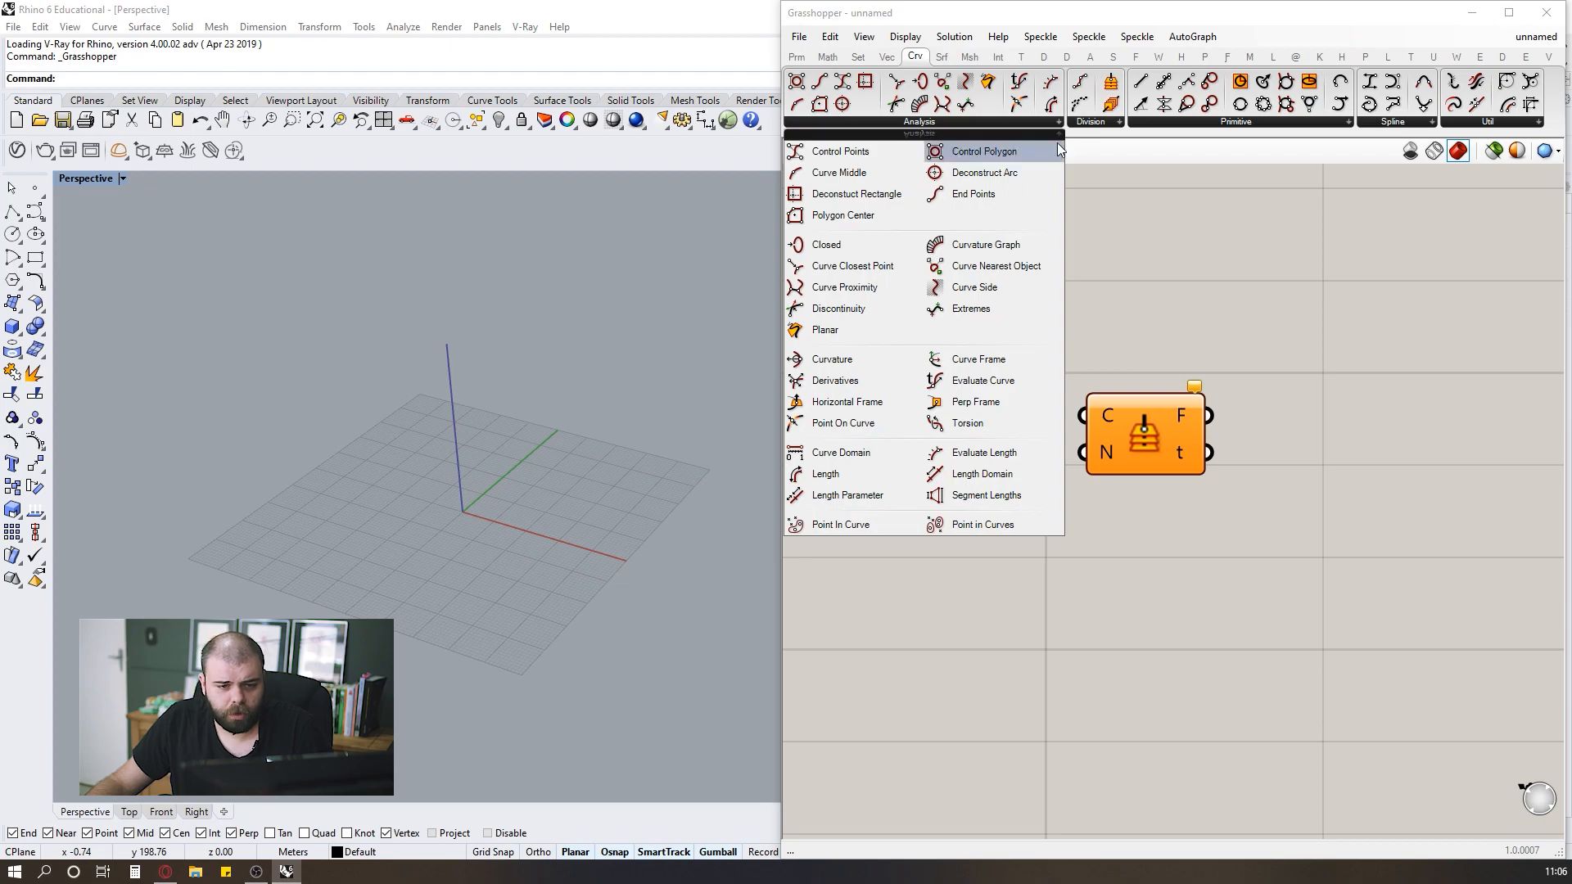
click(1097, 122)
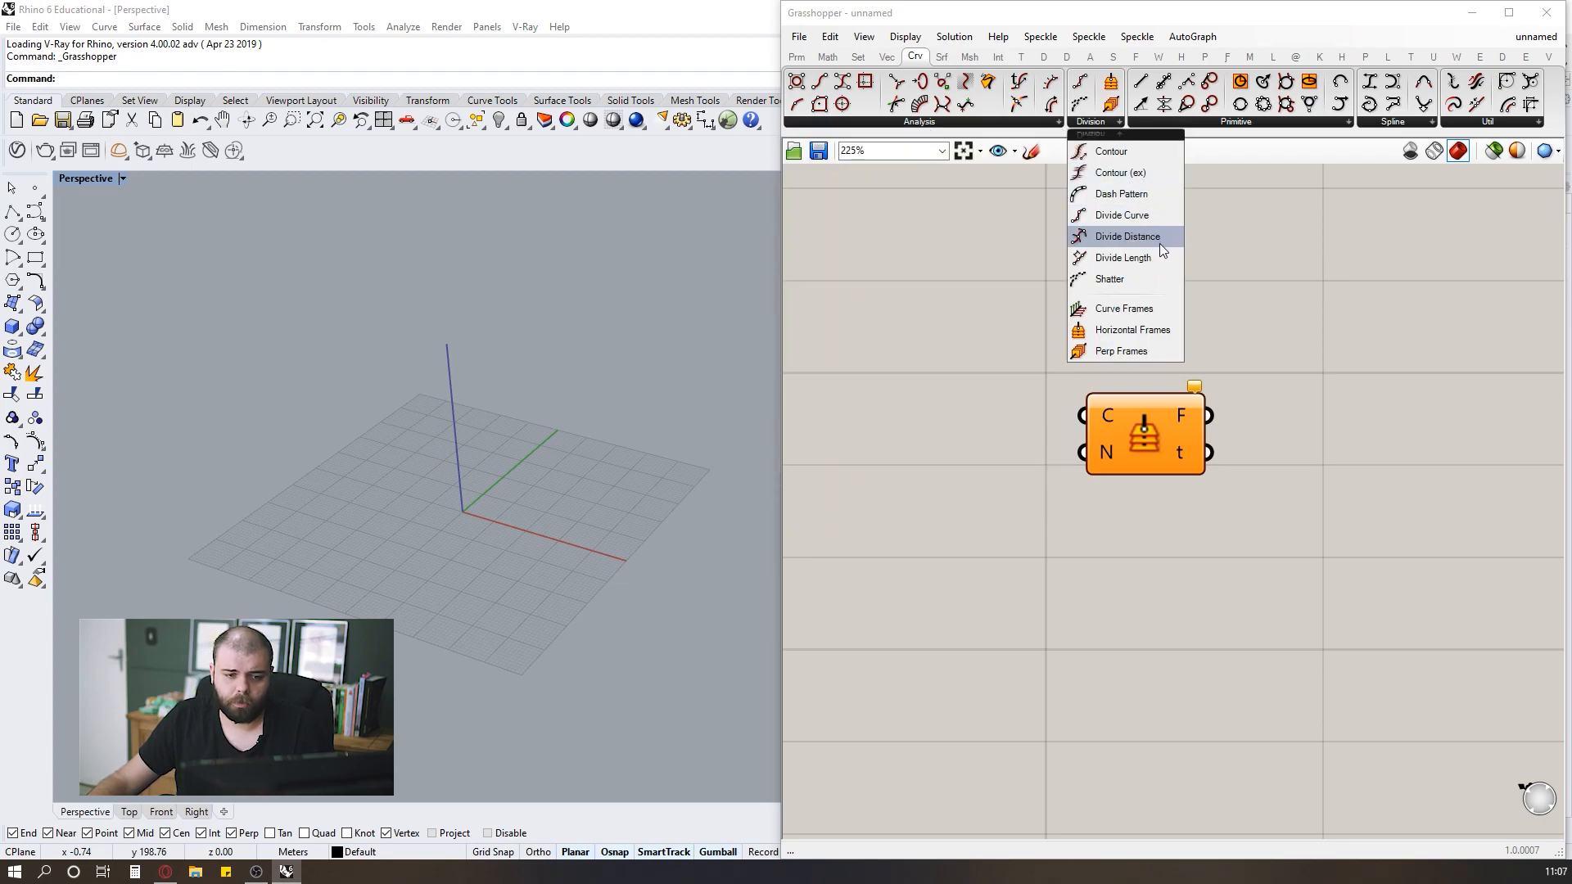
mouse_move(1130, 216)
mouse_down()
mouse_move(998, 318)
mouse_move(1033, 336)
mouse_up()
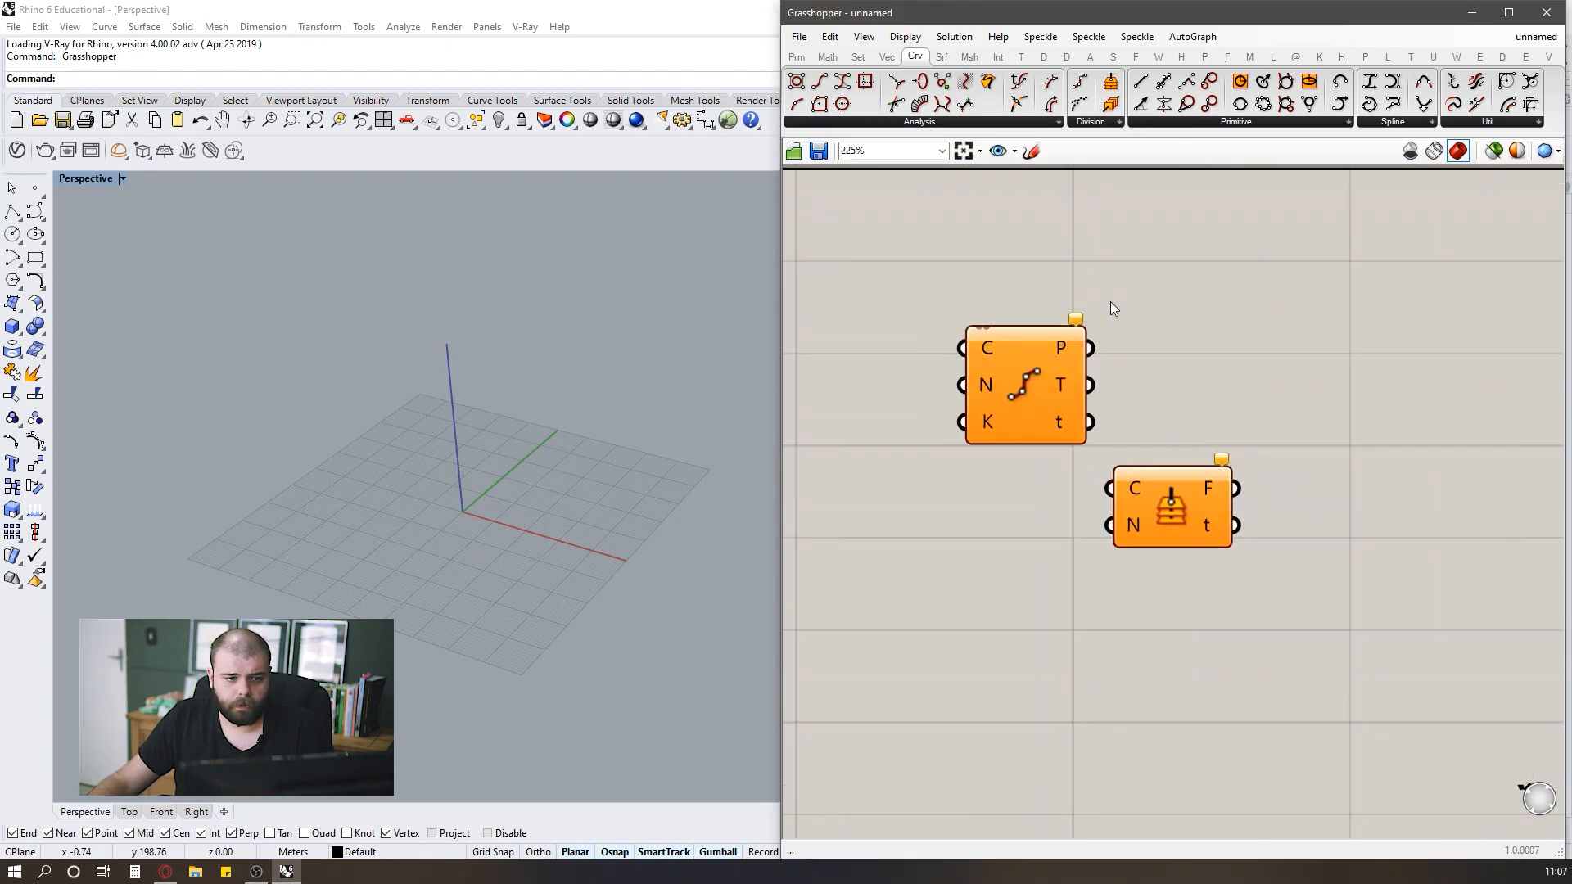
Turn off Draw Icons so both canvas components are labelled with their short names.
click(905, 36)
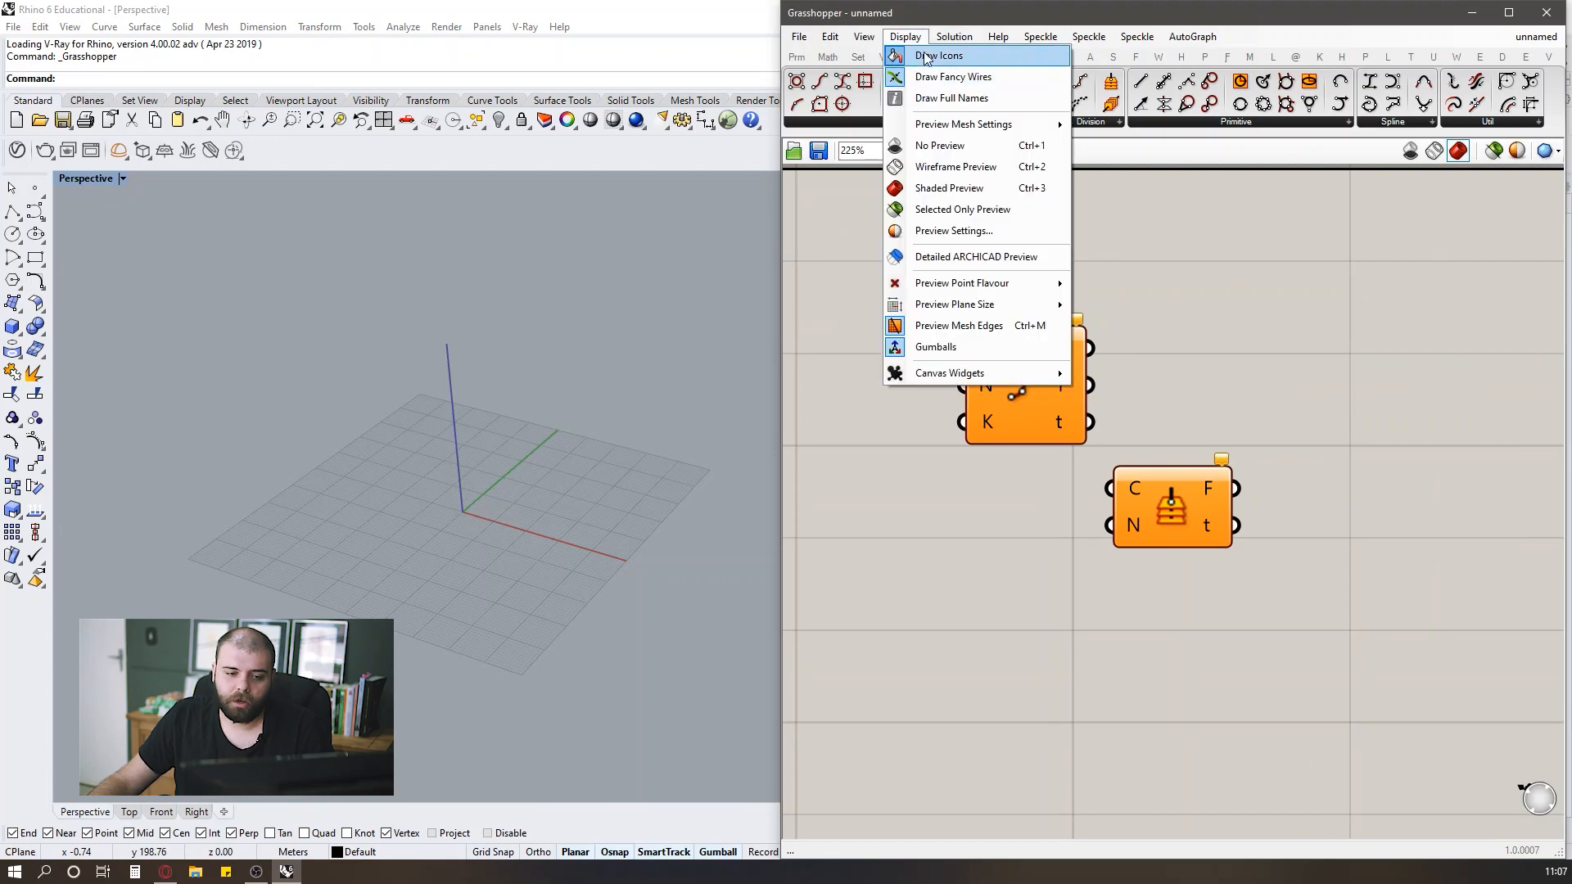
click(933, 56)
scroll(1044, 321, down, 2)
Move the Divide Curve component directly below the Horizontal Frames component and align the two vertically.
drag(1064, 359, 1064, 405)
click(1120, 332)
scroll(1126, 332, down, 4)
scroll(1105, 322, up, 4)
scroll(1123, 277, down, 3)
scroll(1123, 399, up, 5)
drag(1012, 298, 1159, 568)
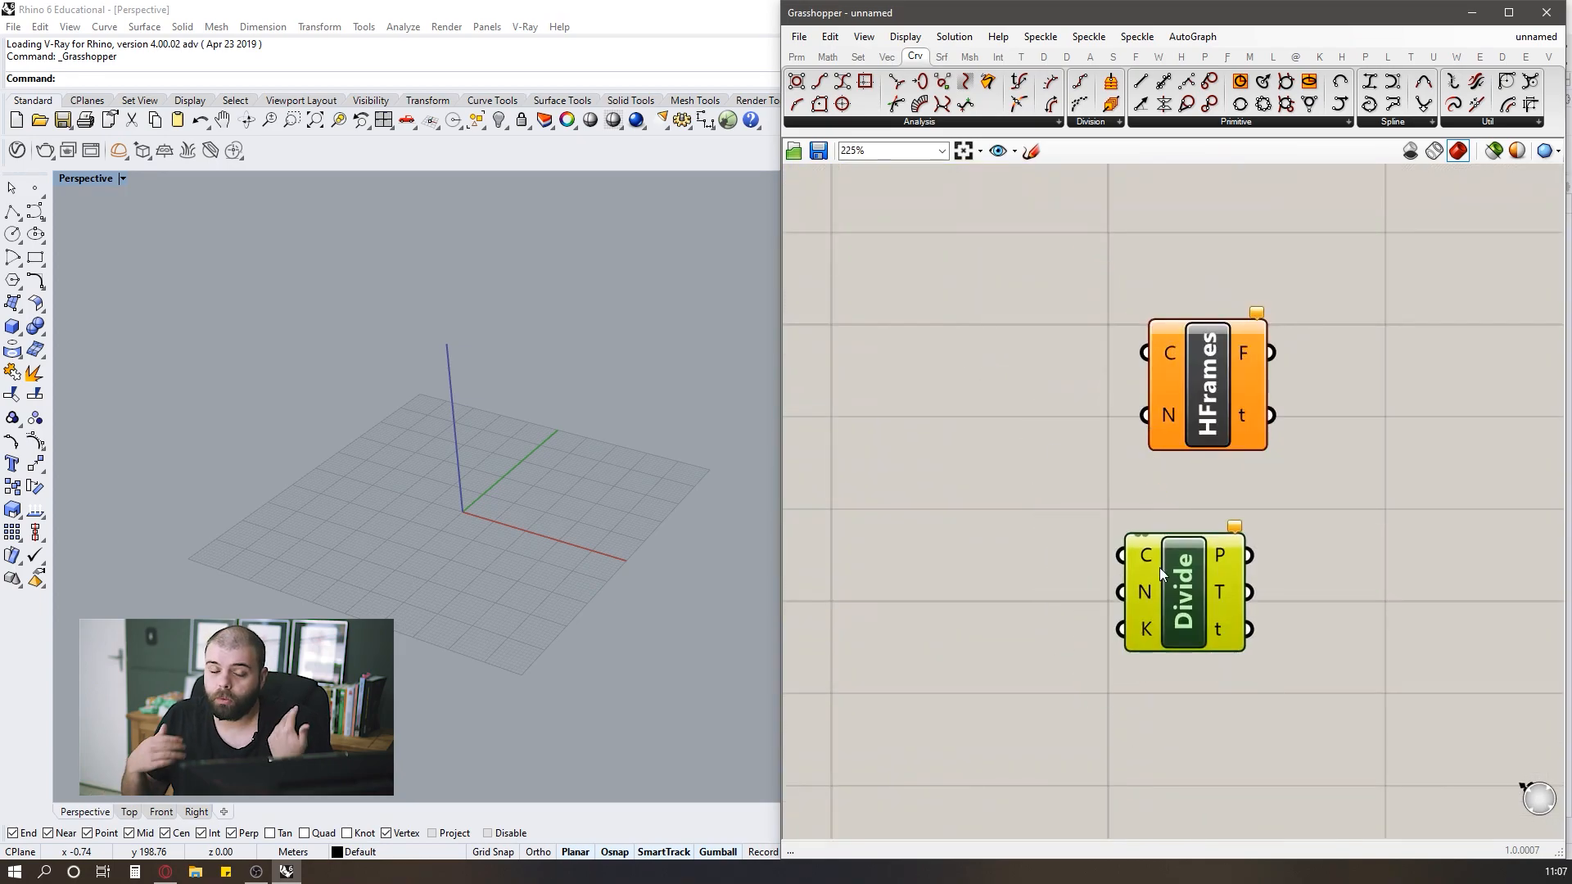
right_drag(1159, 567, 1054, 463)
click(1158, 378)
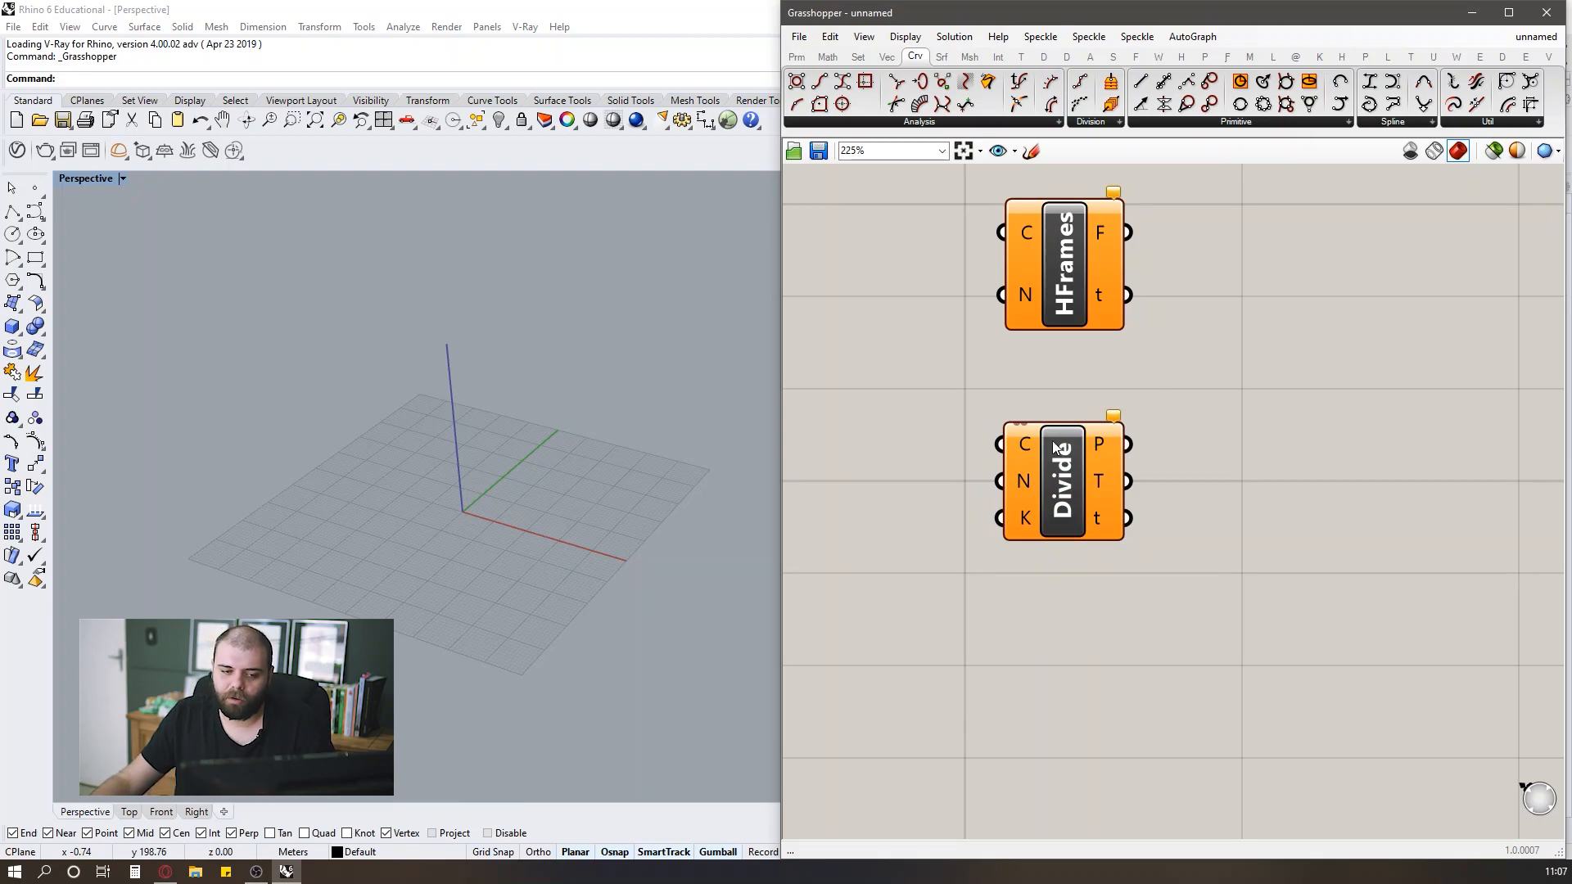
drag(1028, 401, 1120, 574)
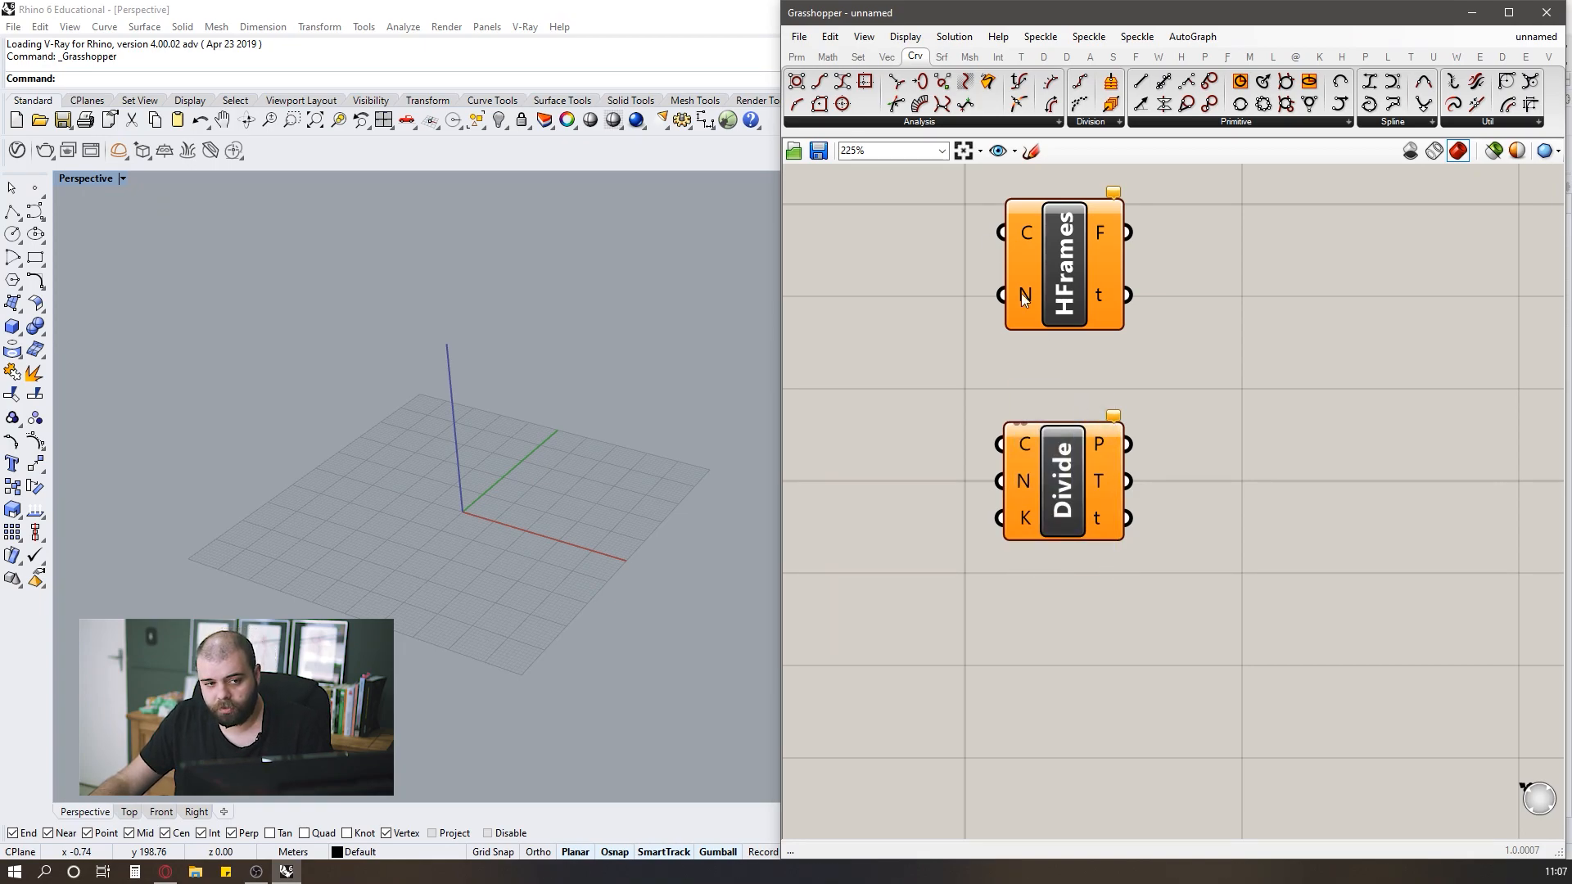
Turn Draw Icons back on for both canvas components.
click(904, 36)
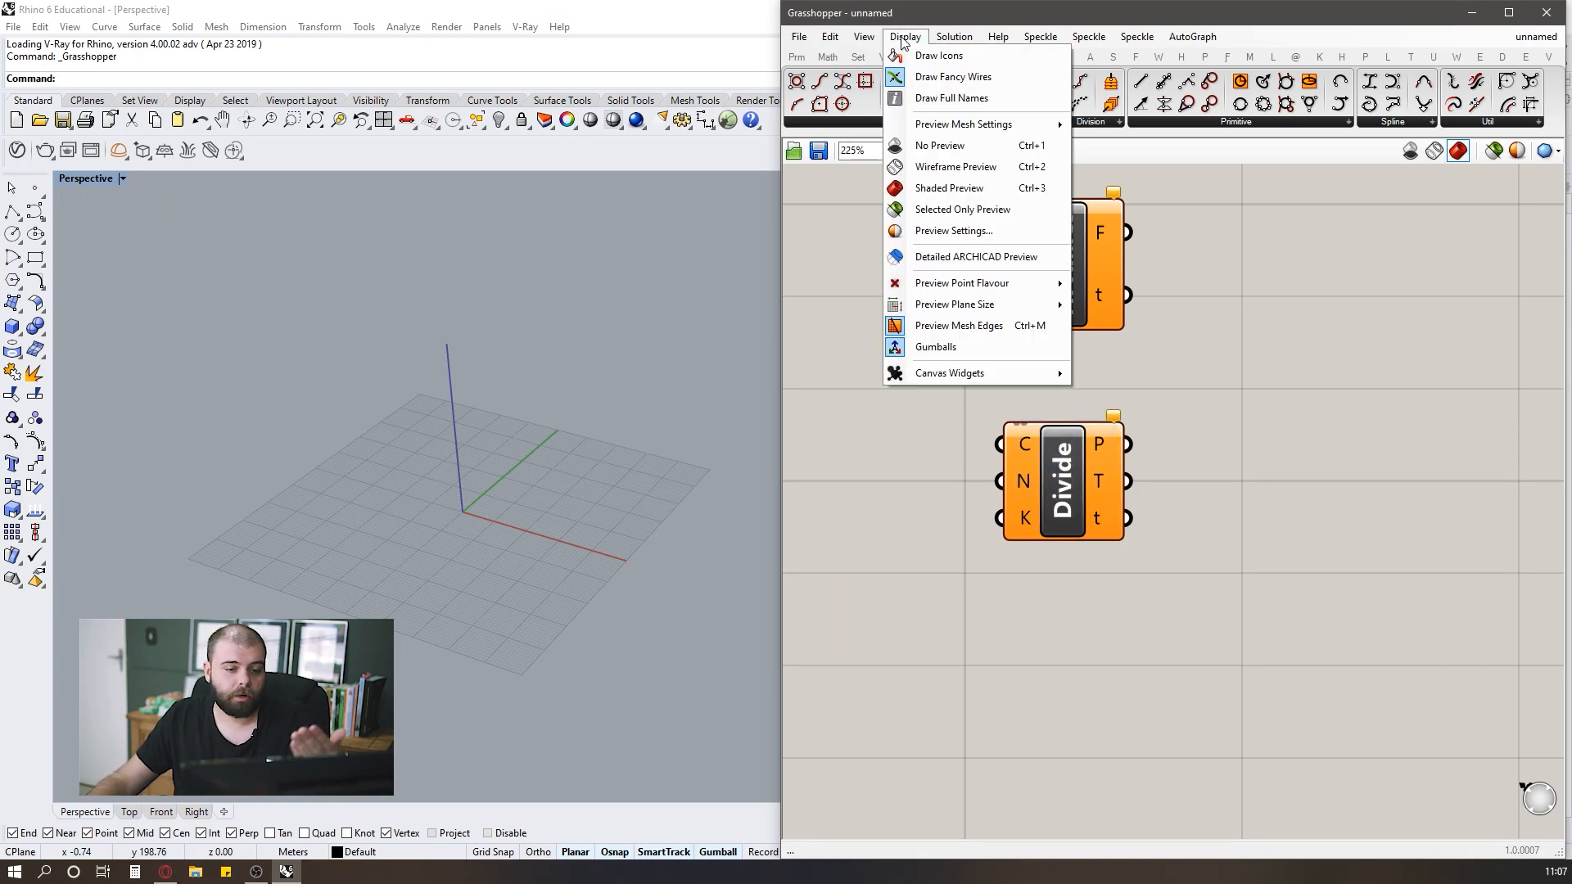
click(919, 52)
drag(1024, 400, 1127, 398)
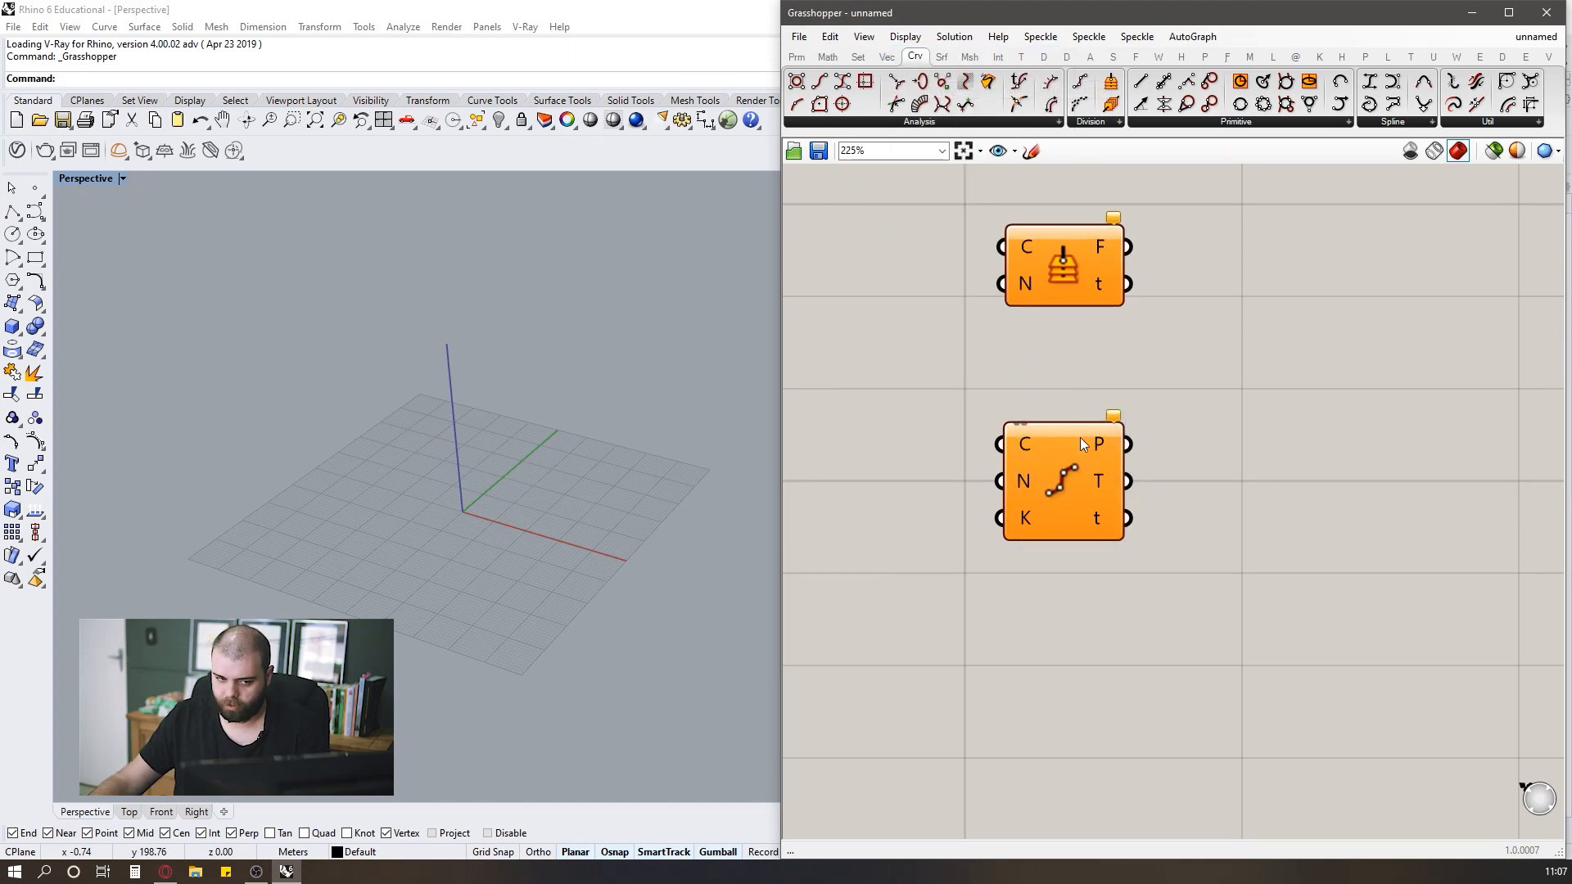
scroll(1079, 437, up, 2)
scroll(992, 435, down, 1)
scroll(1000, 406, up, 2)
drag(980, 386, 1082, 660)
scroll(1074, 567, down, 2)
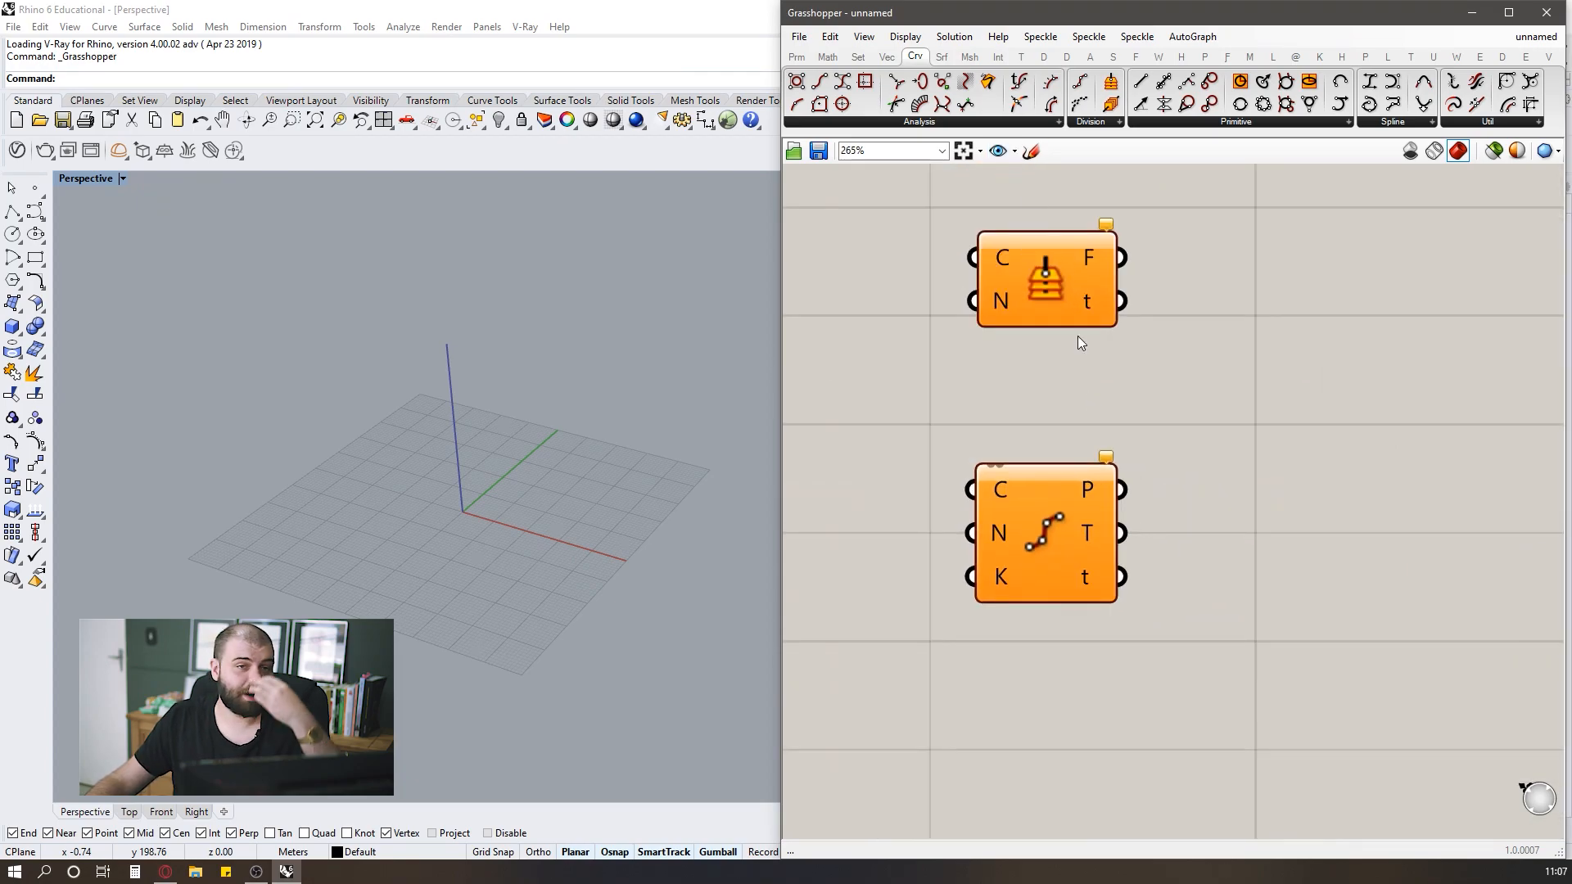
drag(1002, 197, 1077, 345)
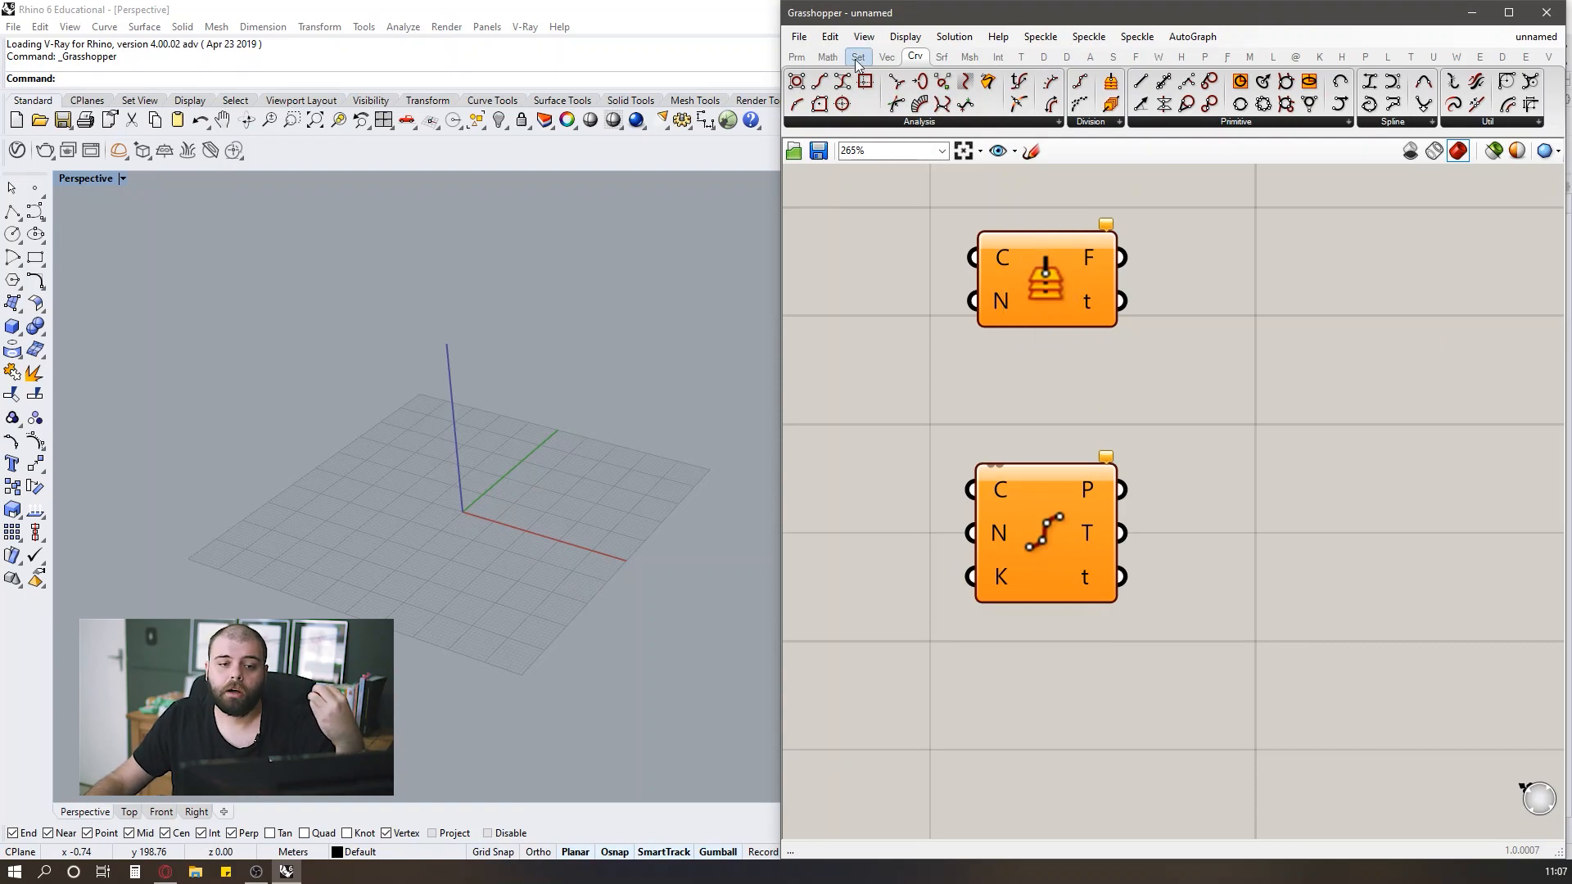
Turn off Draw Icons so the Horizontal Frames and Divide Curve components show text labels.
click(906, 37)
click(937, 54)
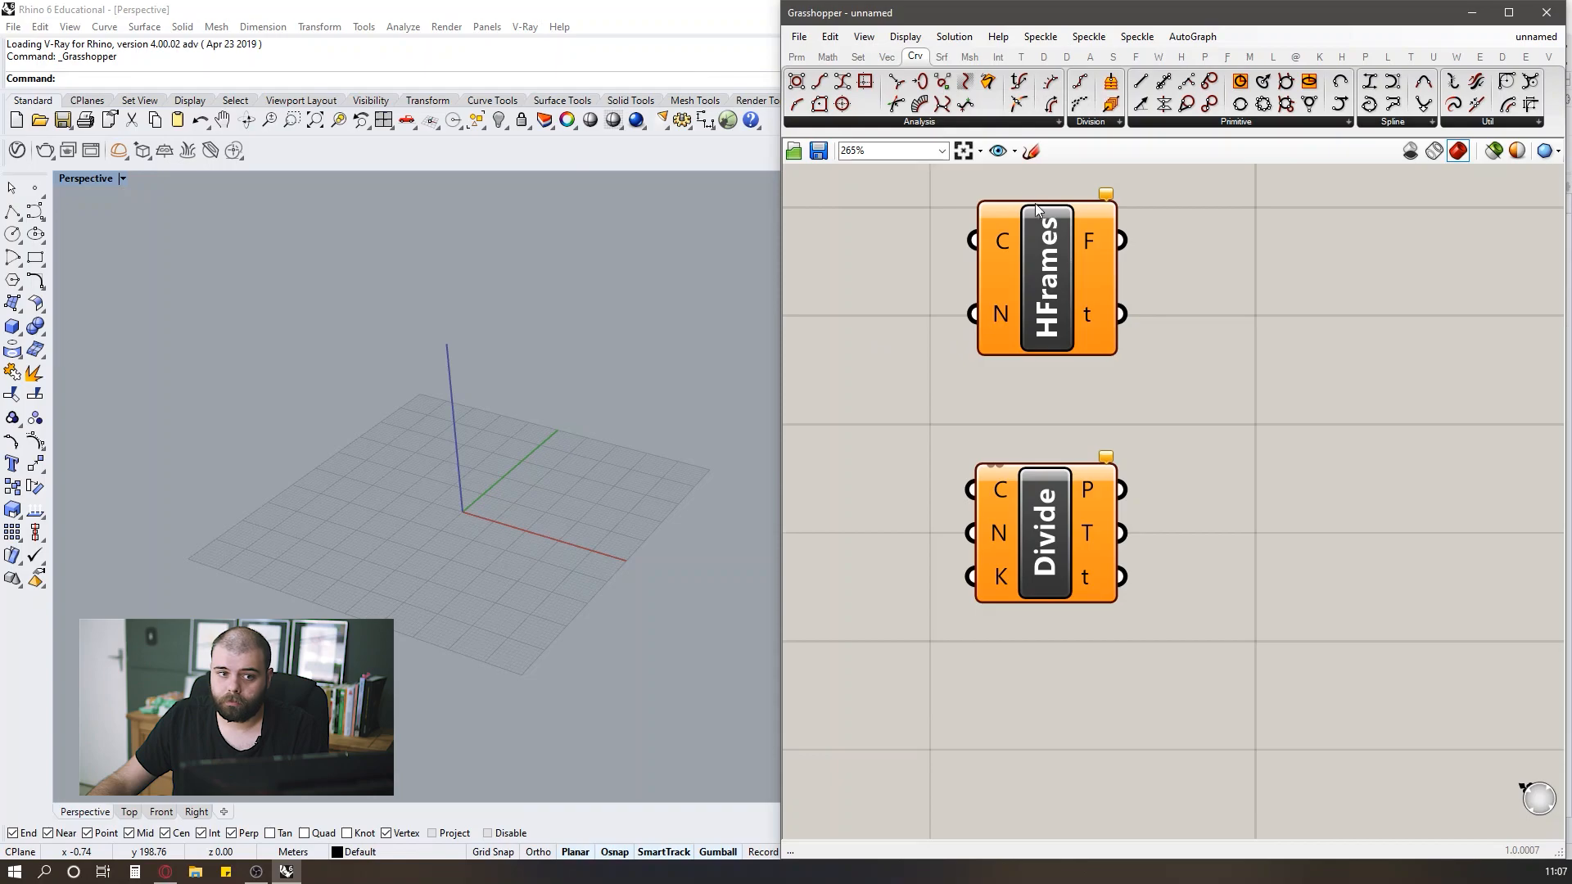
drag(1016, 184, 1089, 385)
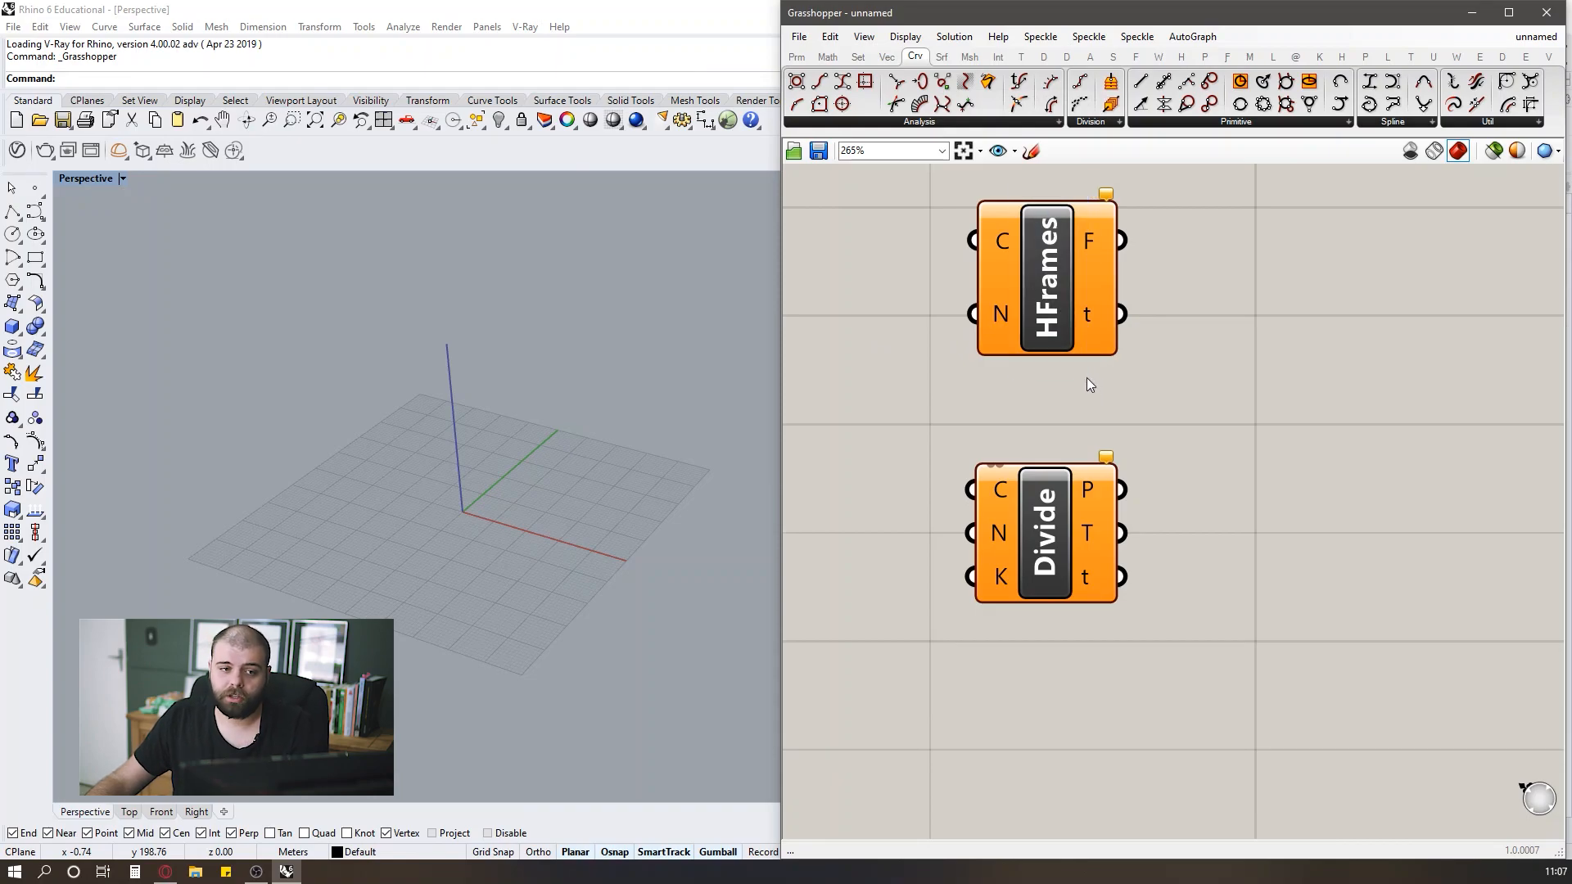
Turn Draw Icons on again so both components display their icons.
click(906, 36)
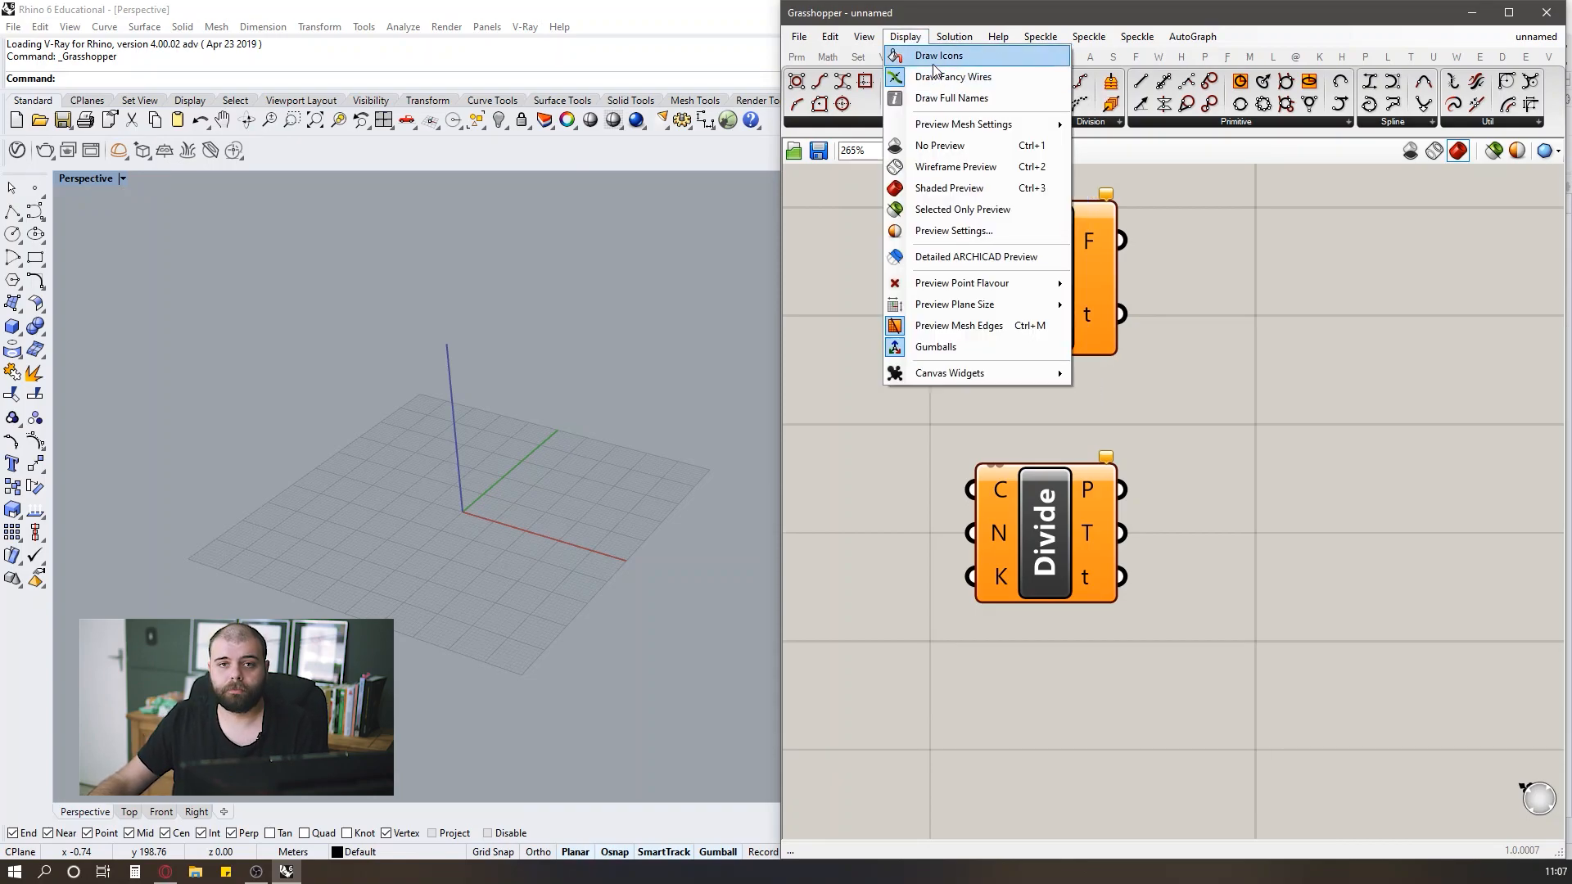
click(934, 64)
drag(1013, 179, 1088, 358)
scroll(1084, 419, down, 2)
scroll(1084, 419, up, 2)
Move the Divide Curve component up, closer beneath the Horizontal Frames component.
drag(1064, 524, 1071, 453)
click(1191, 365)
scroll(1151, 396, down, 1)
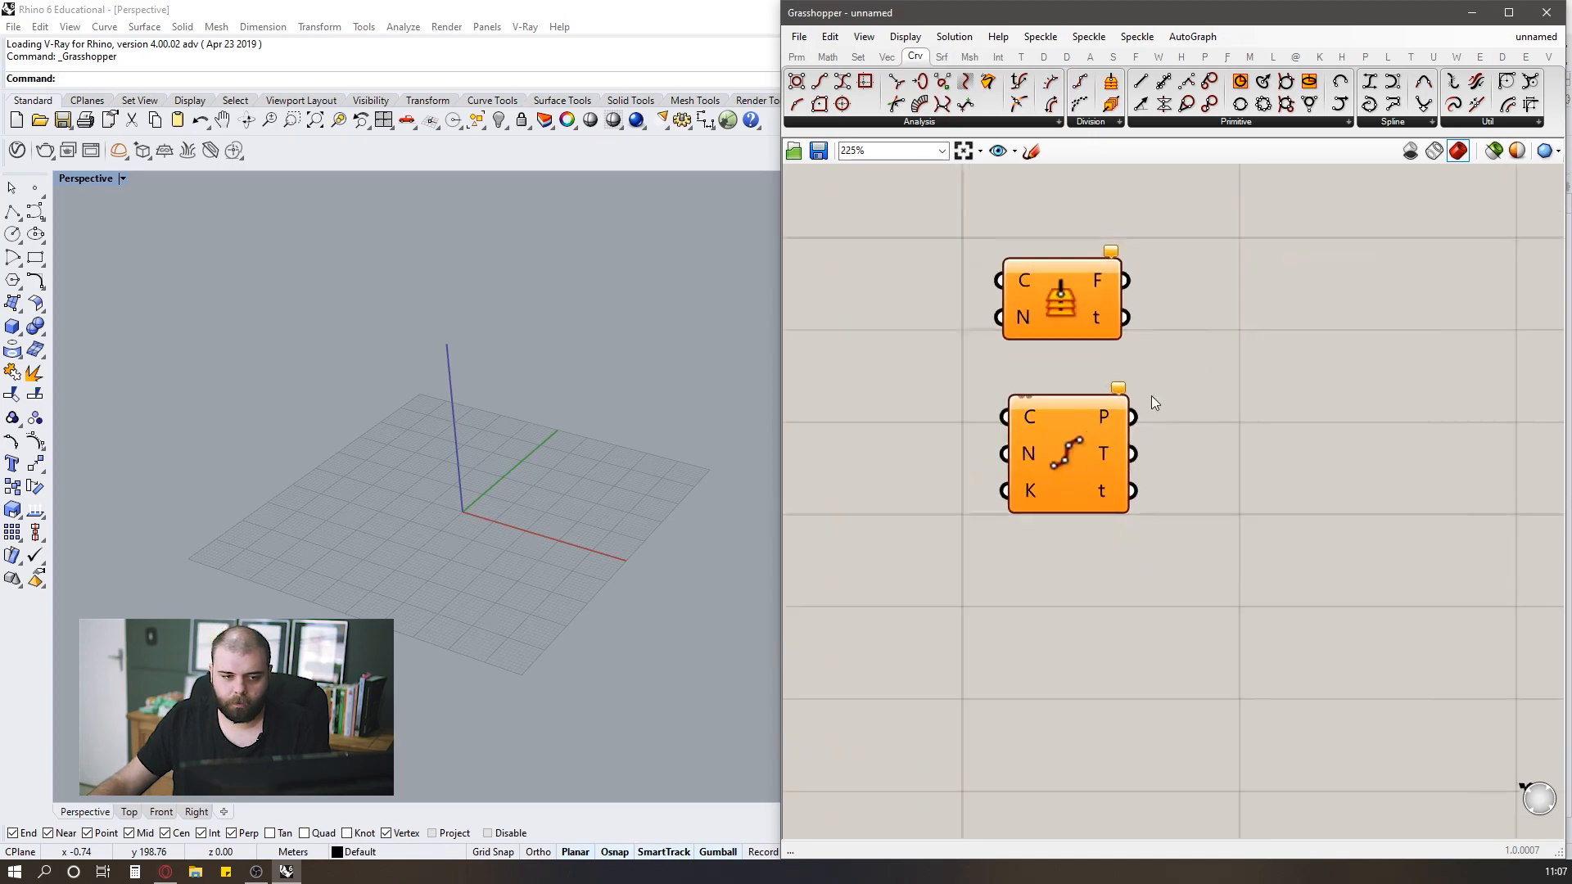
scroll(1112, 385, up, 1)
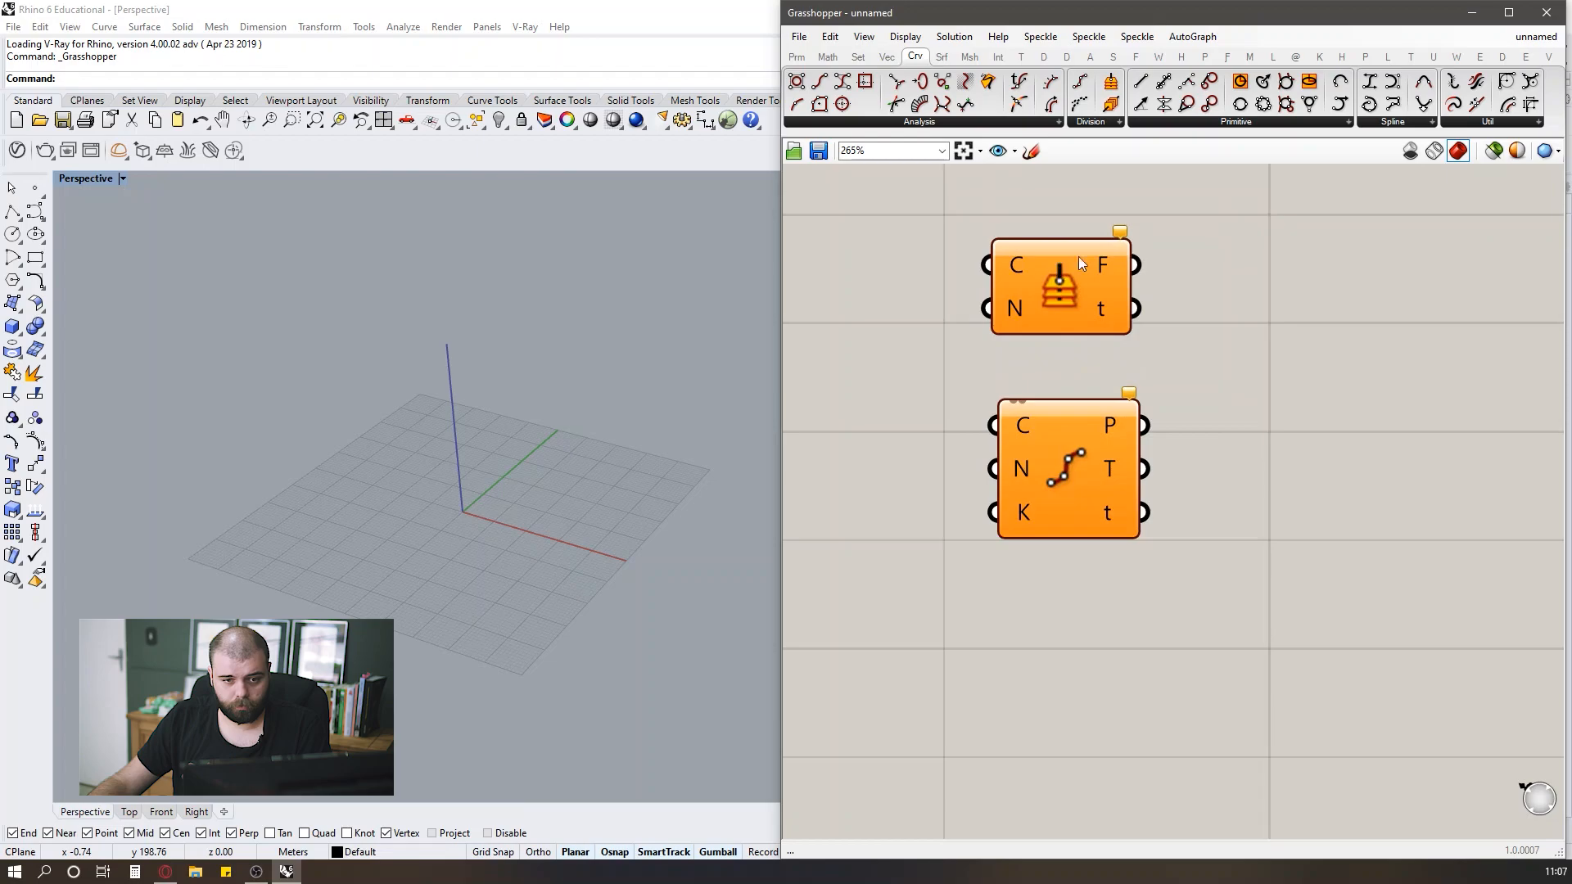
Examine the Curve and Count input descriptions of the Horizontal Frames component.
scroll(1078, 257, up, 3)
scroll(1214, 336, down, 4)
scroll(1116, 316, up, 2)
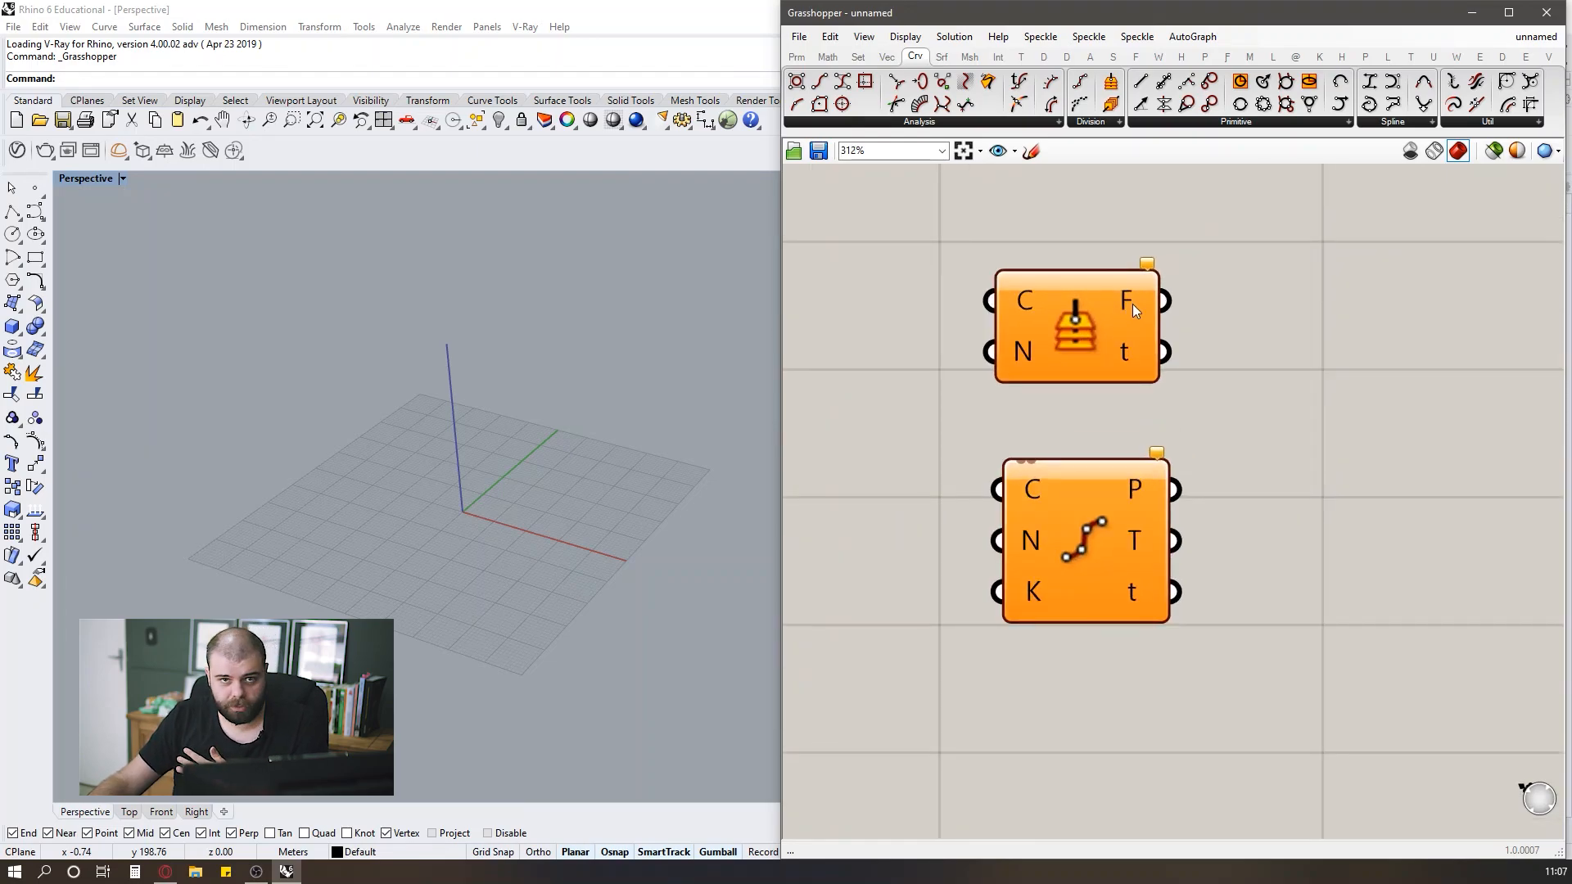
mouse_move(1132, 303)
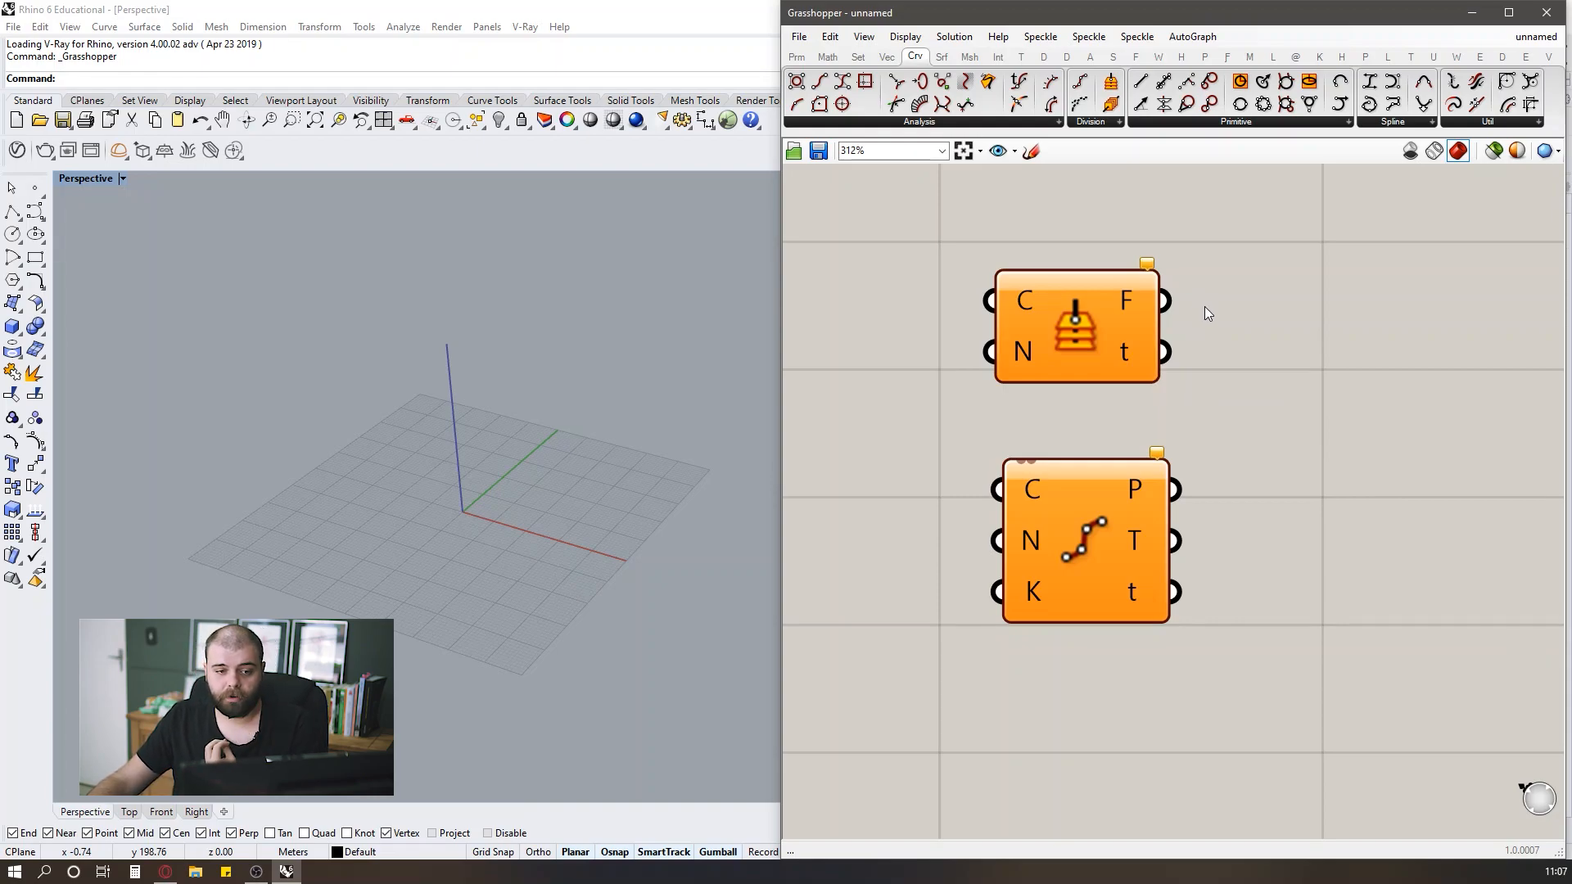
scroll(1167, 325, down, 1)
scroll(1122, 305, up, 1)
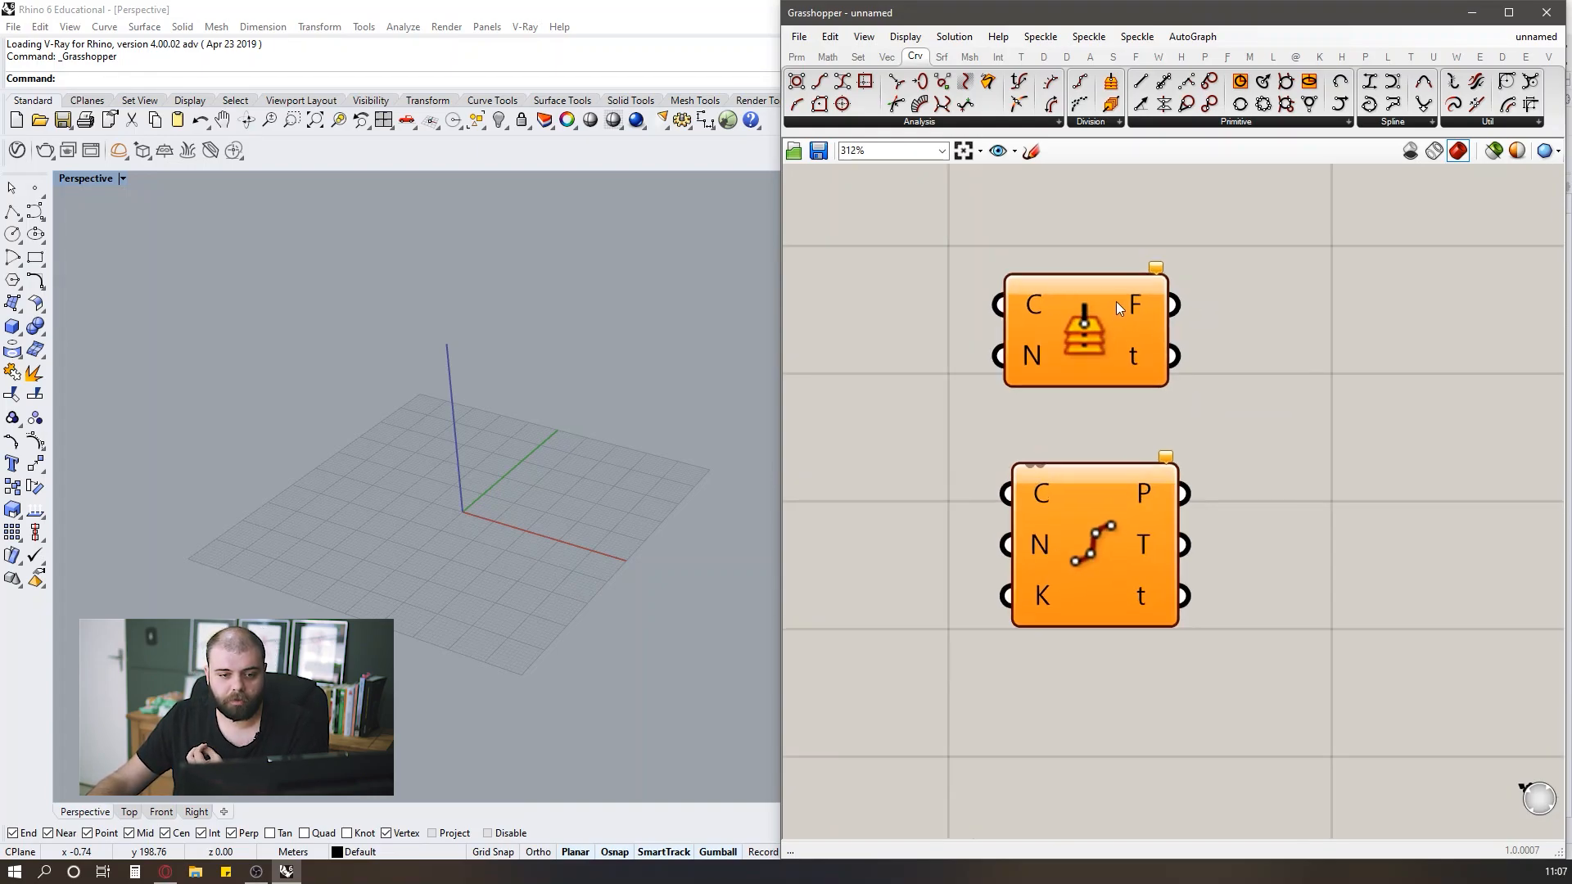
mouse_move(1040, 306)
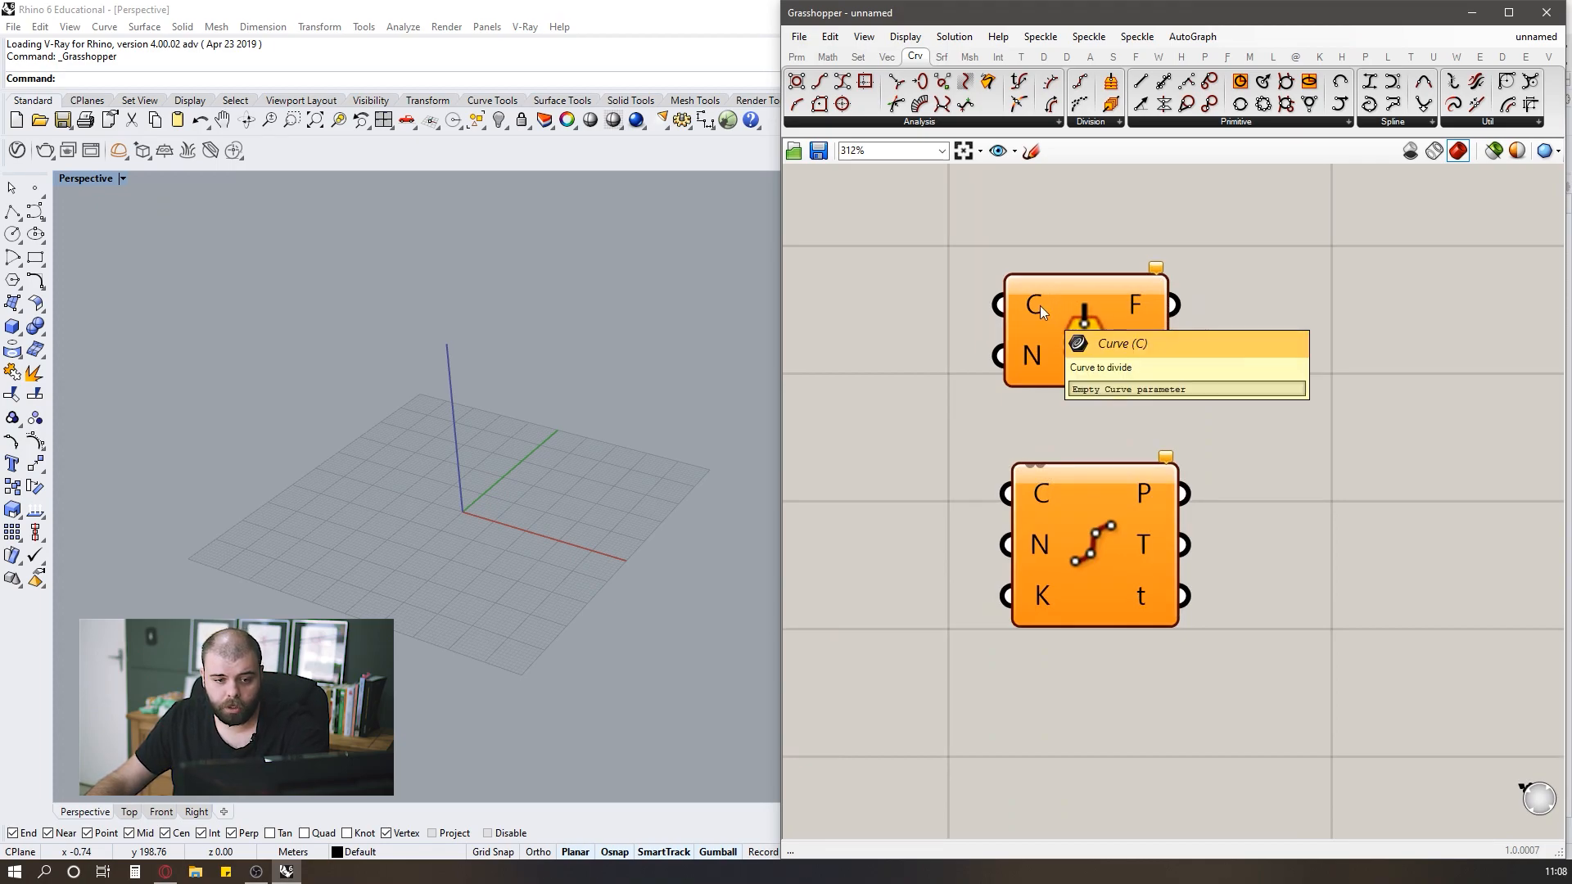
mouse_move(1032, 367)
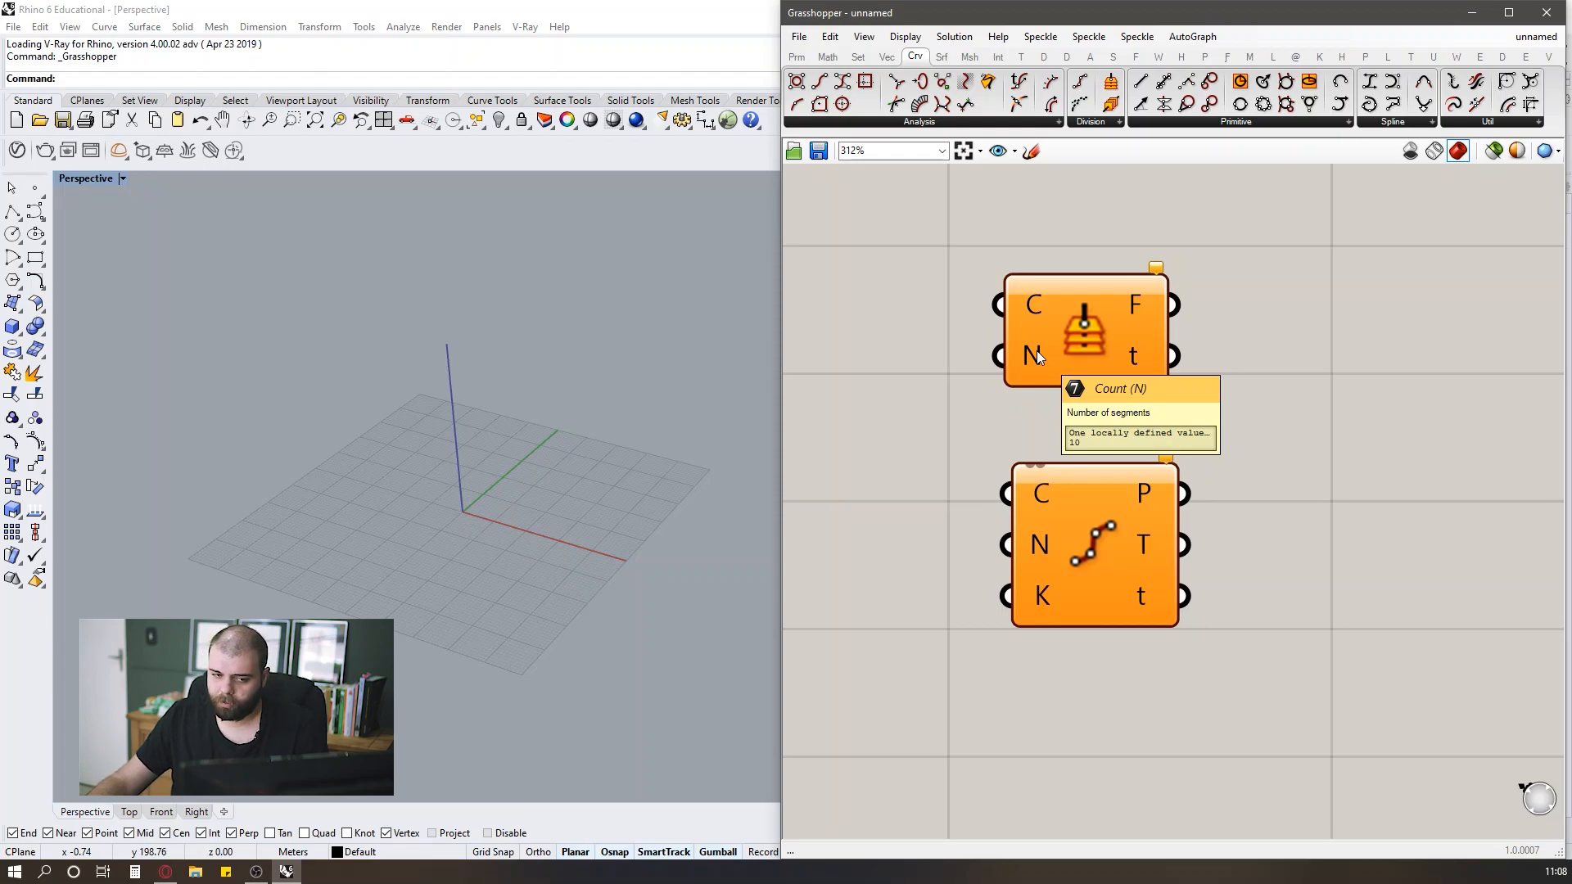
scroll(1182, 436, down, 3)
scroll(1153, 400, up, 2)
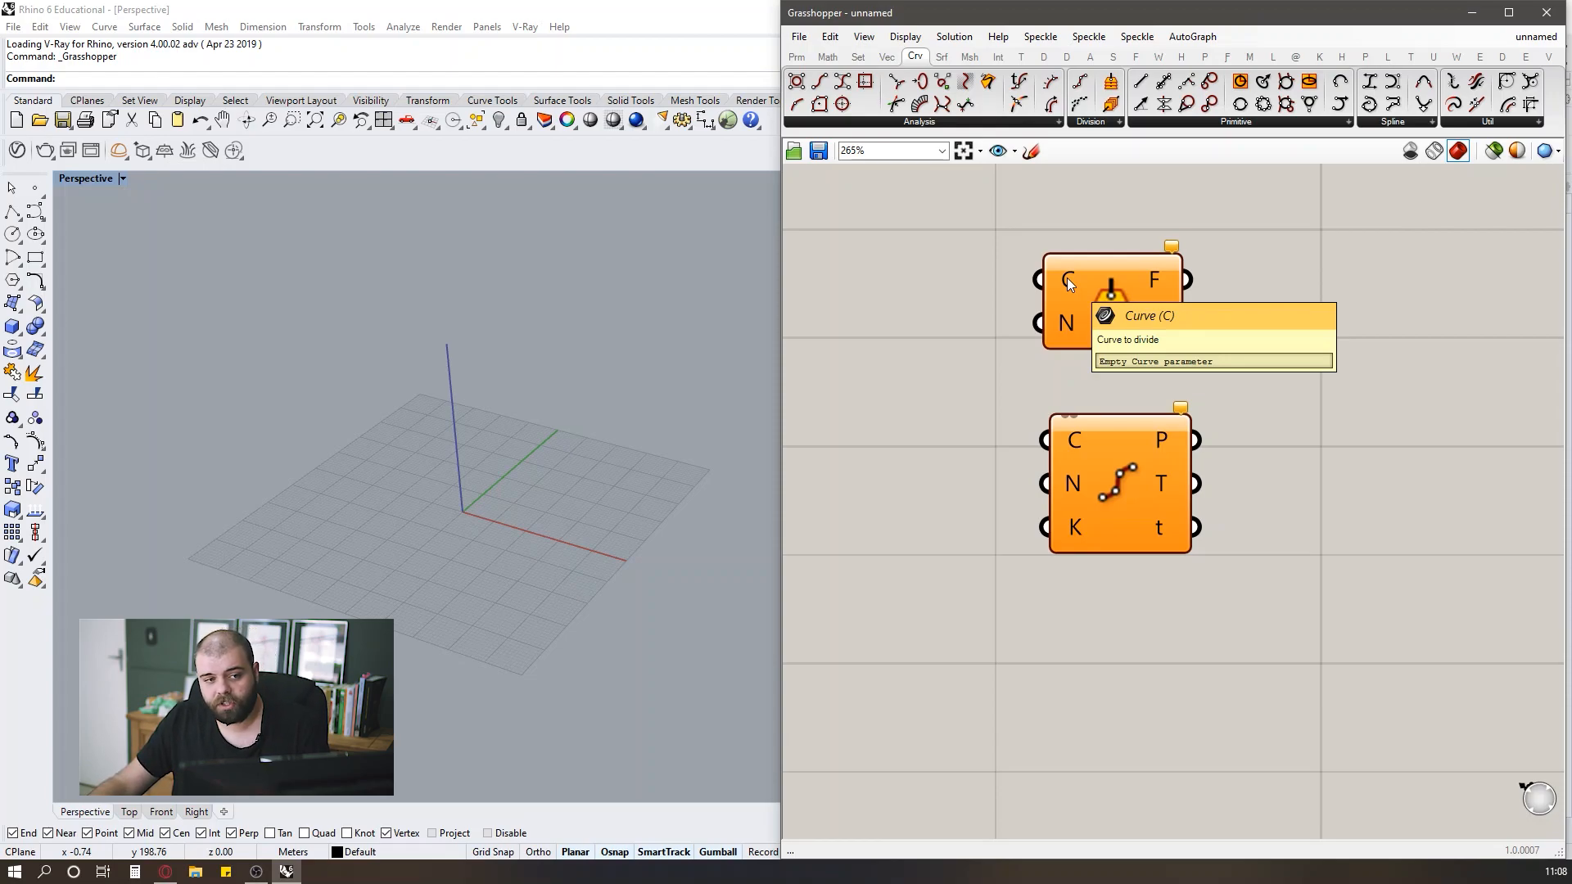
Turn on Draw Full Names so component inputs and outputs are labelled with complete words.
click(904, 37)
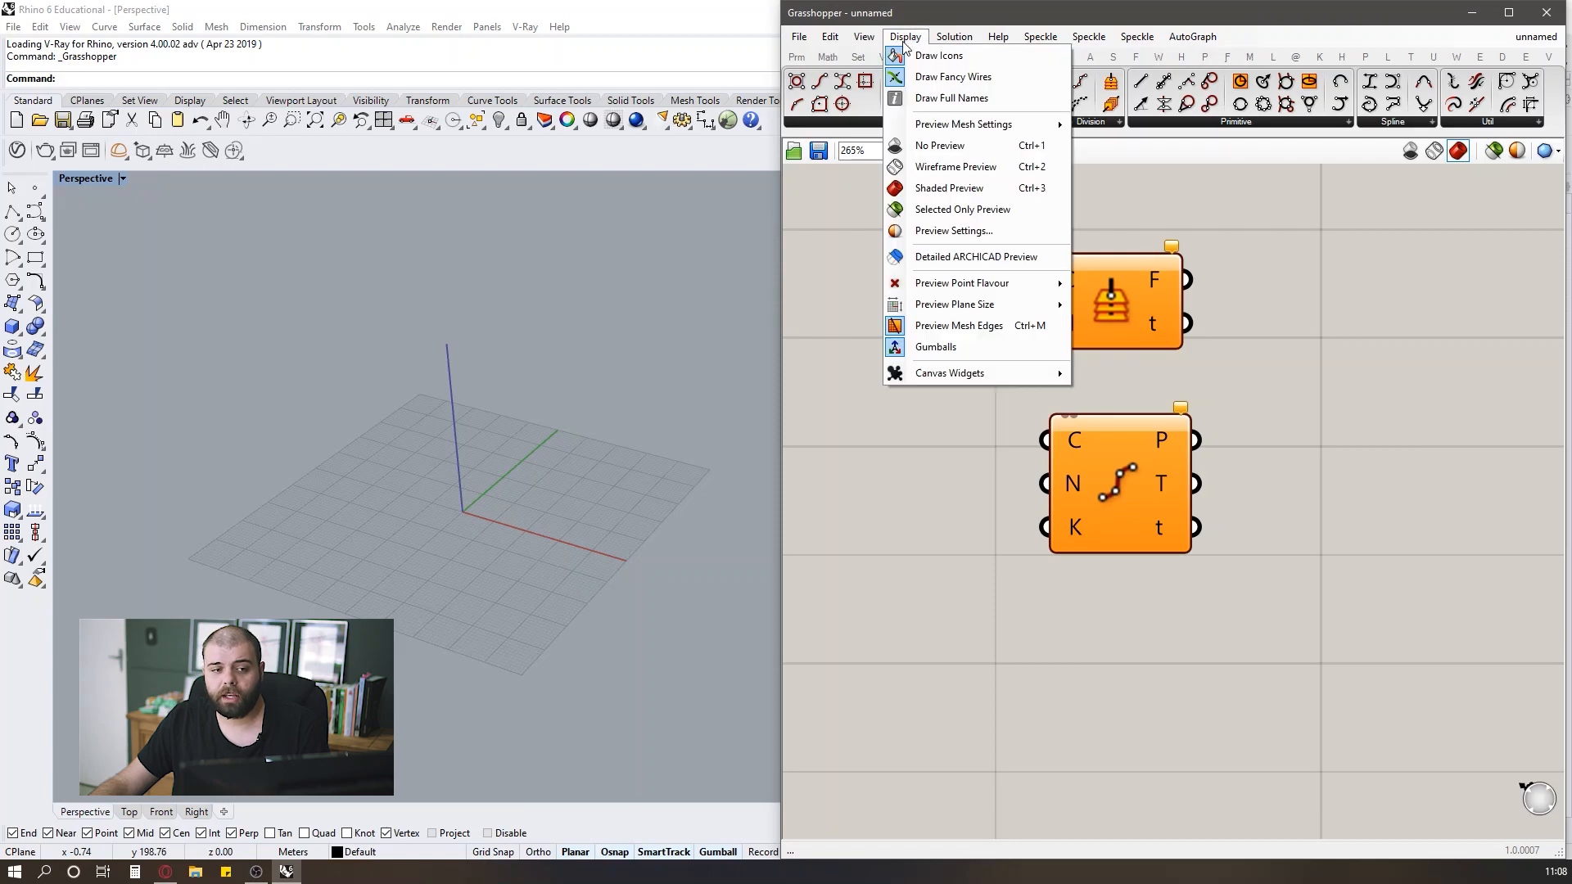
click(933, 99)
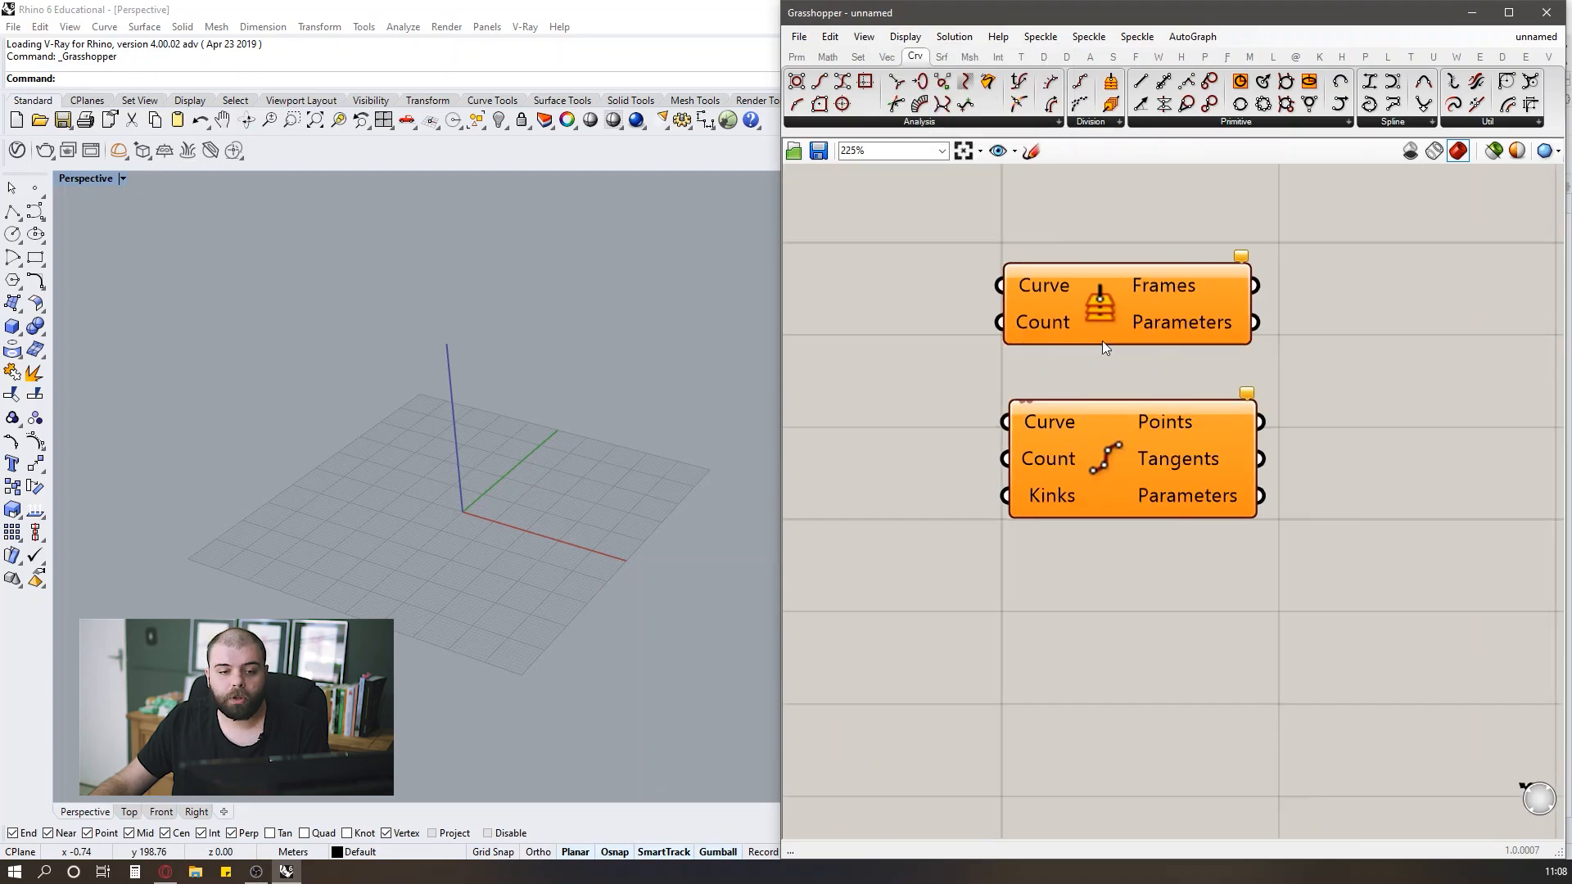
drag(910, 218, 1099, 347)
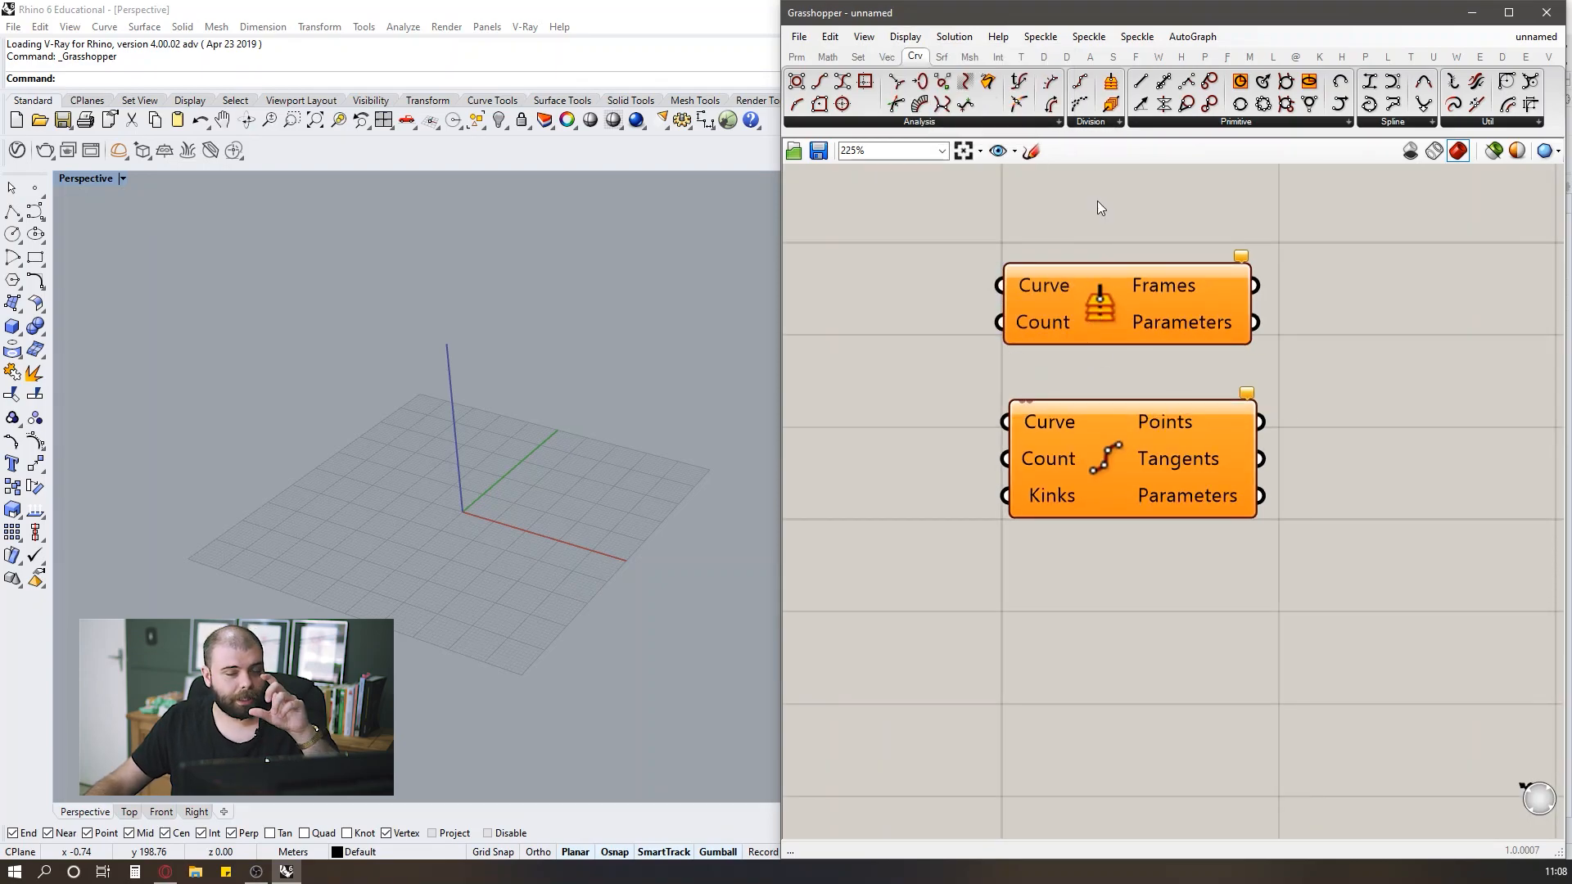
mouse_move(1097, 199)
mouse_down()
mouse_move(1166, 347)
mouse_move(1100, 225)
mouse_up()
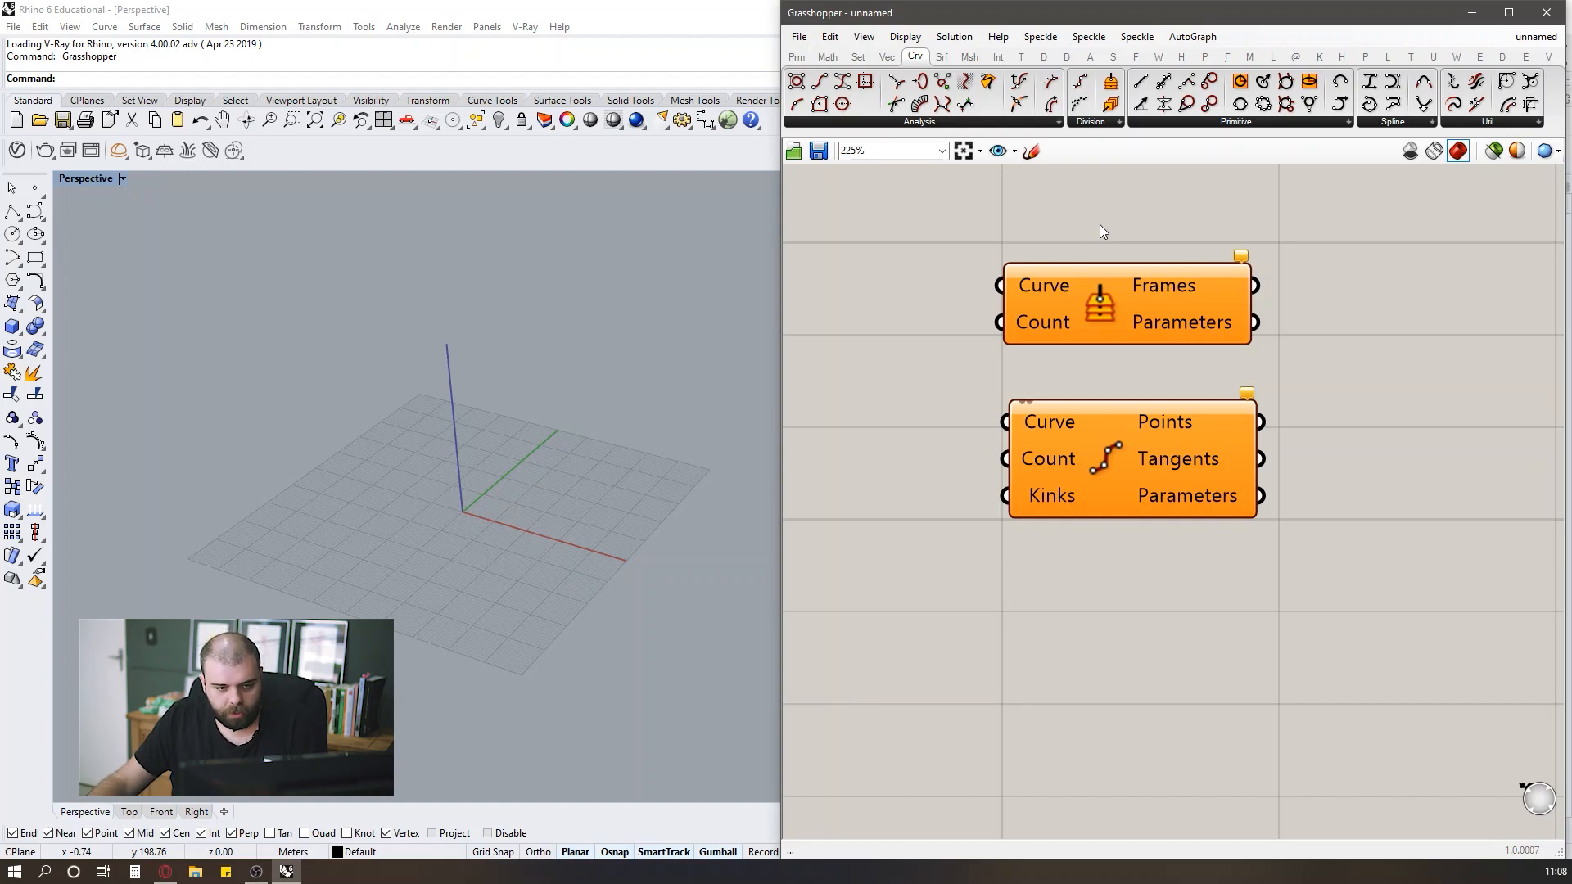
Examine the Curve, Count and Kinks input descriptions of Divide Curve and the Count input of Horizontal Frames.
scroll(1054, 396, up, 3)
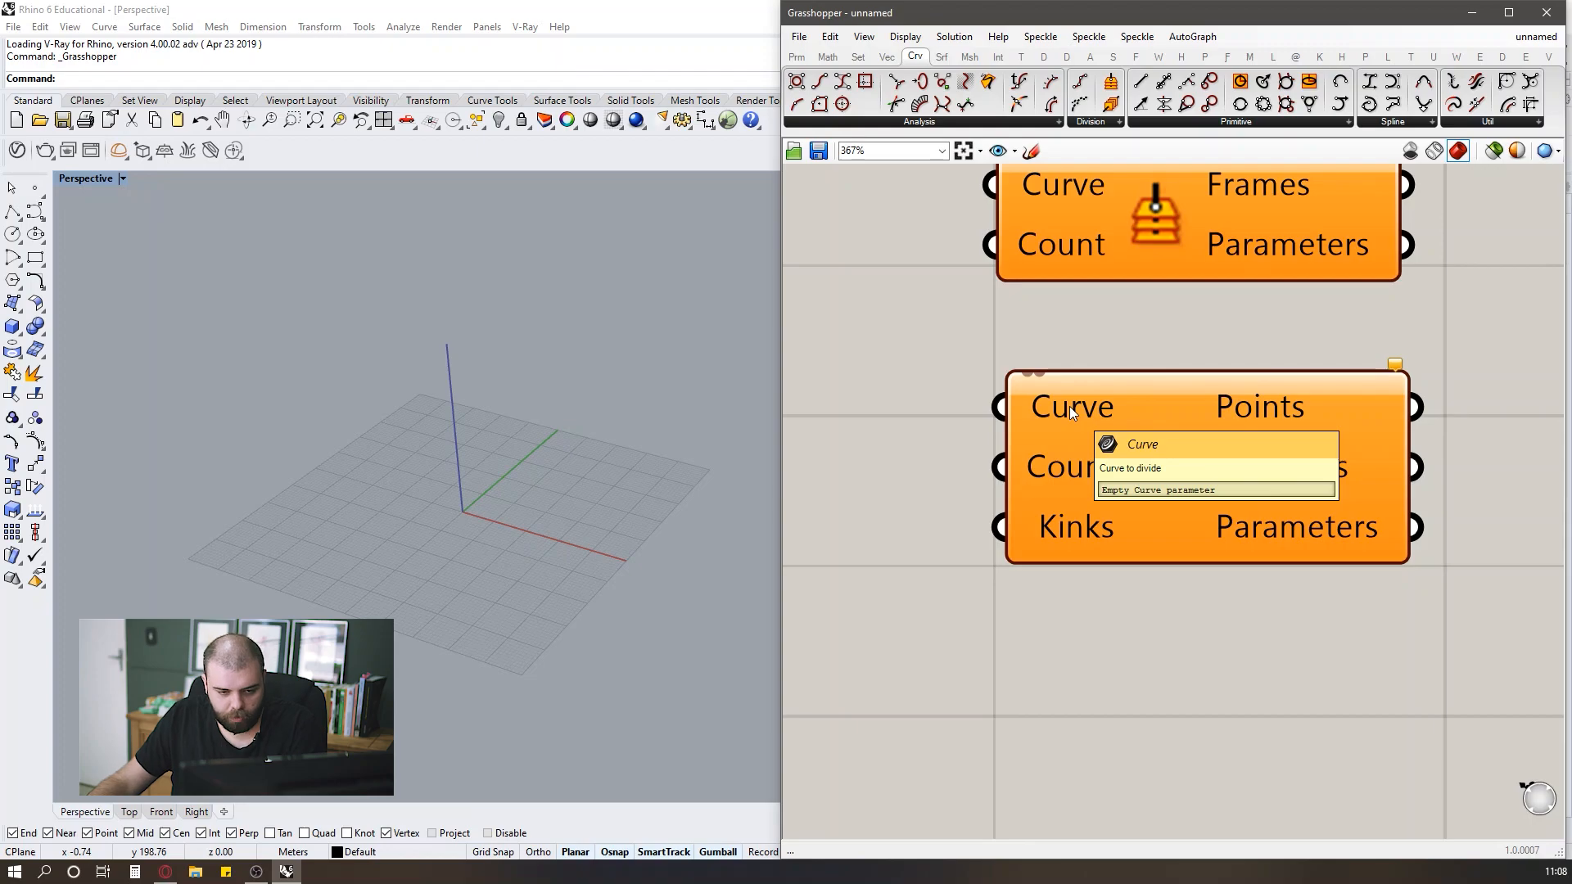
mouse_move(1073, 468)
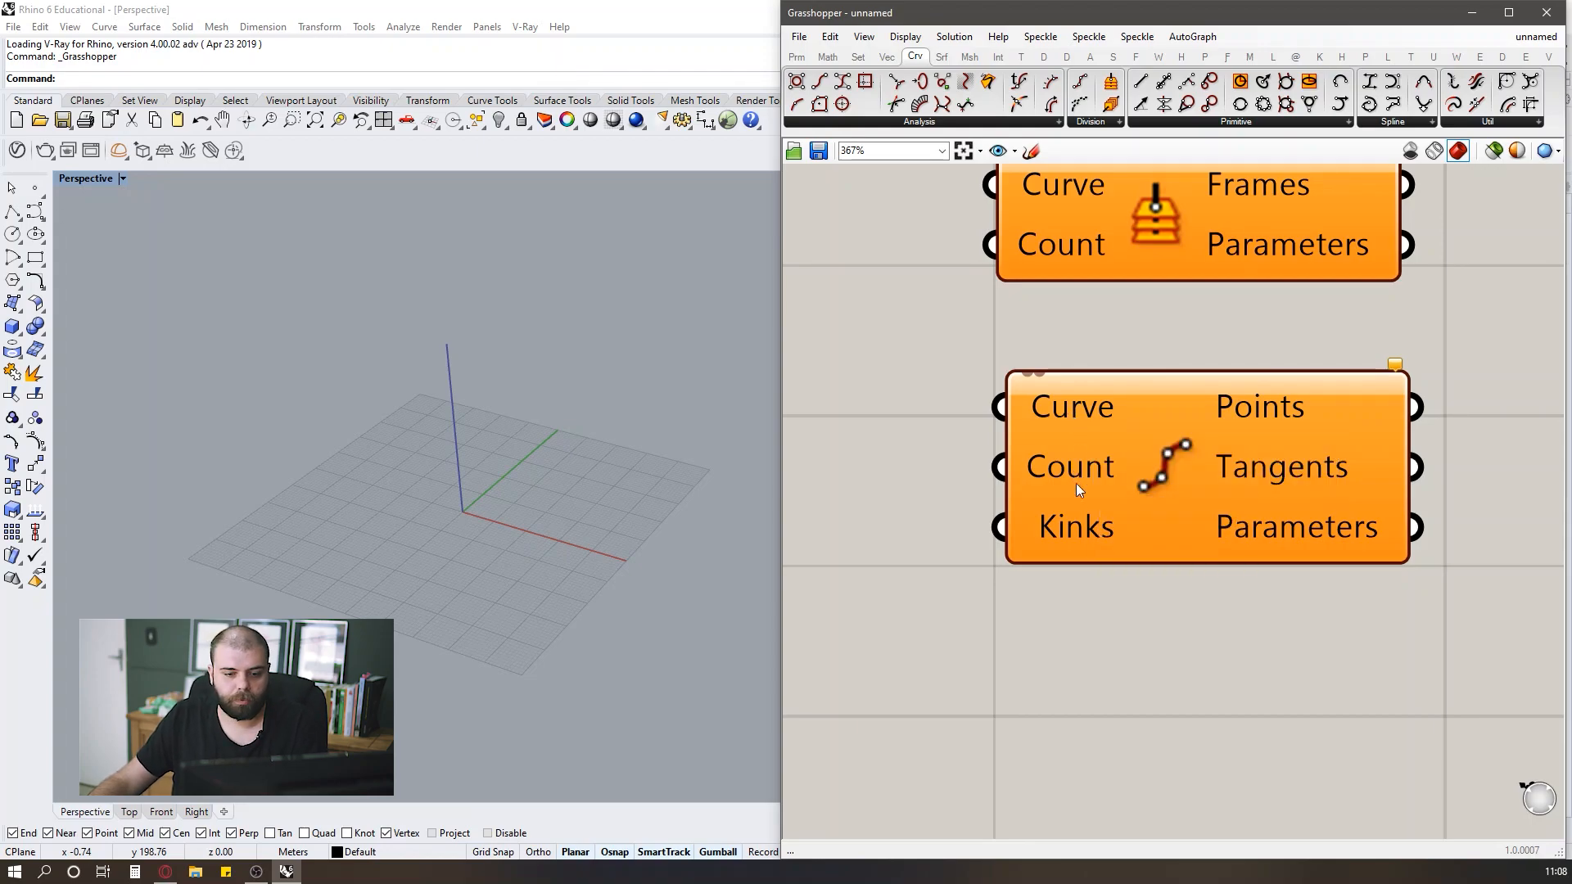
mouse_move(1101, 540)
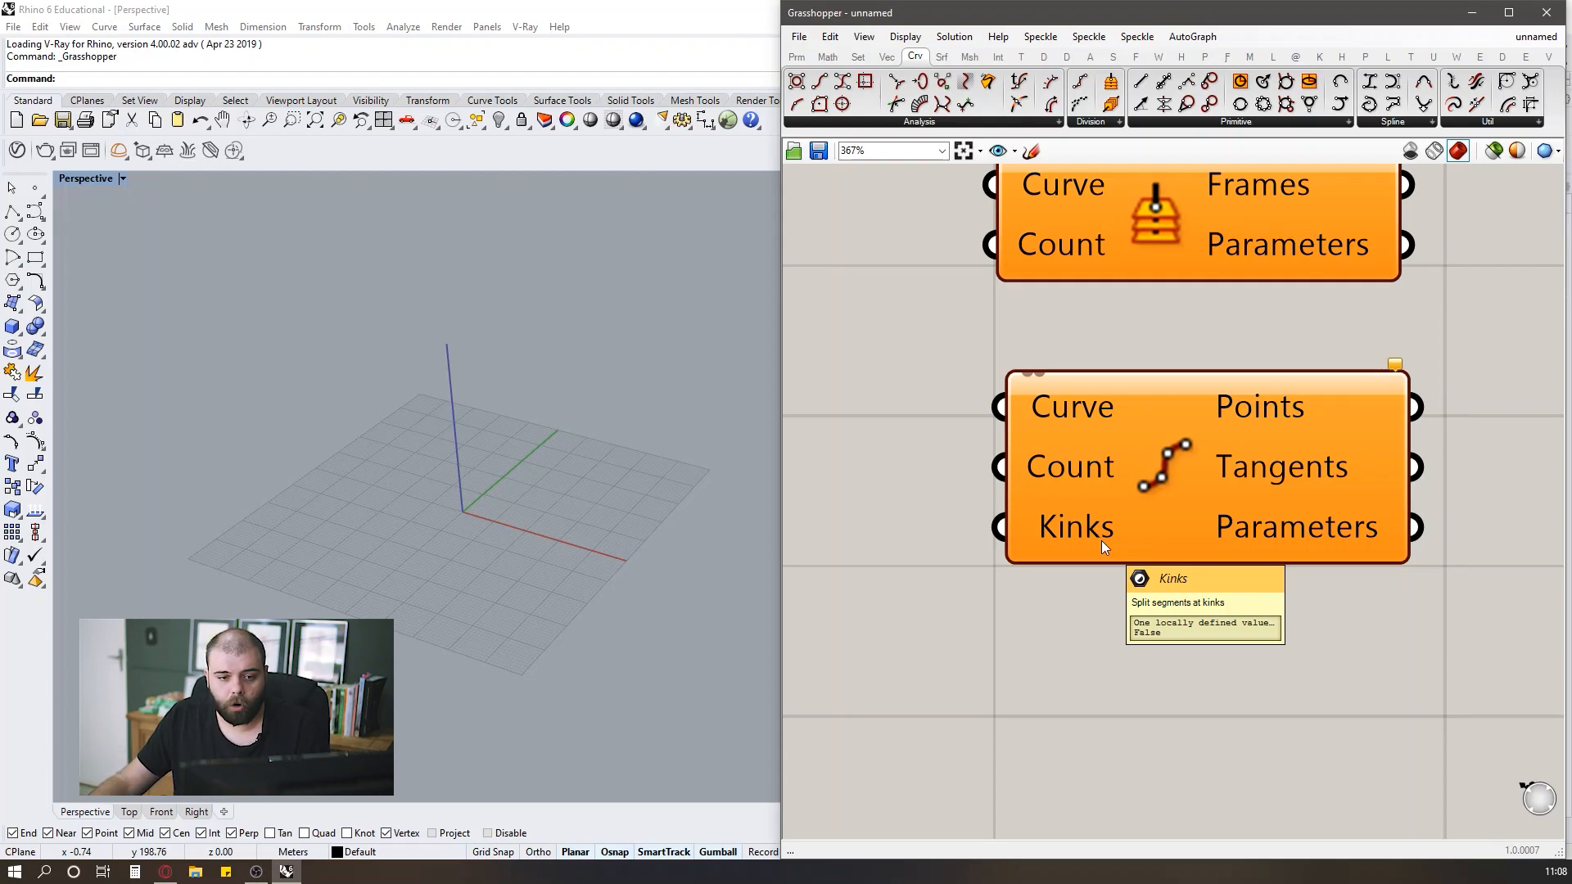
scroll(1102, 540, down, 3)
scroll(1039, 339, up, 3)
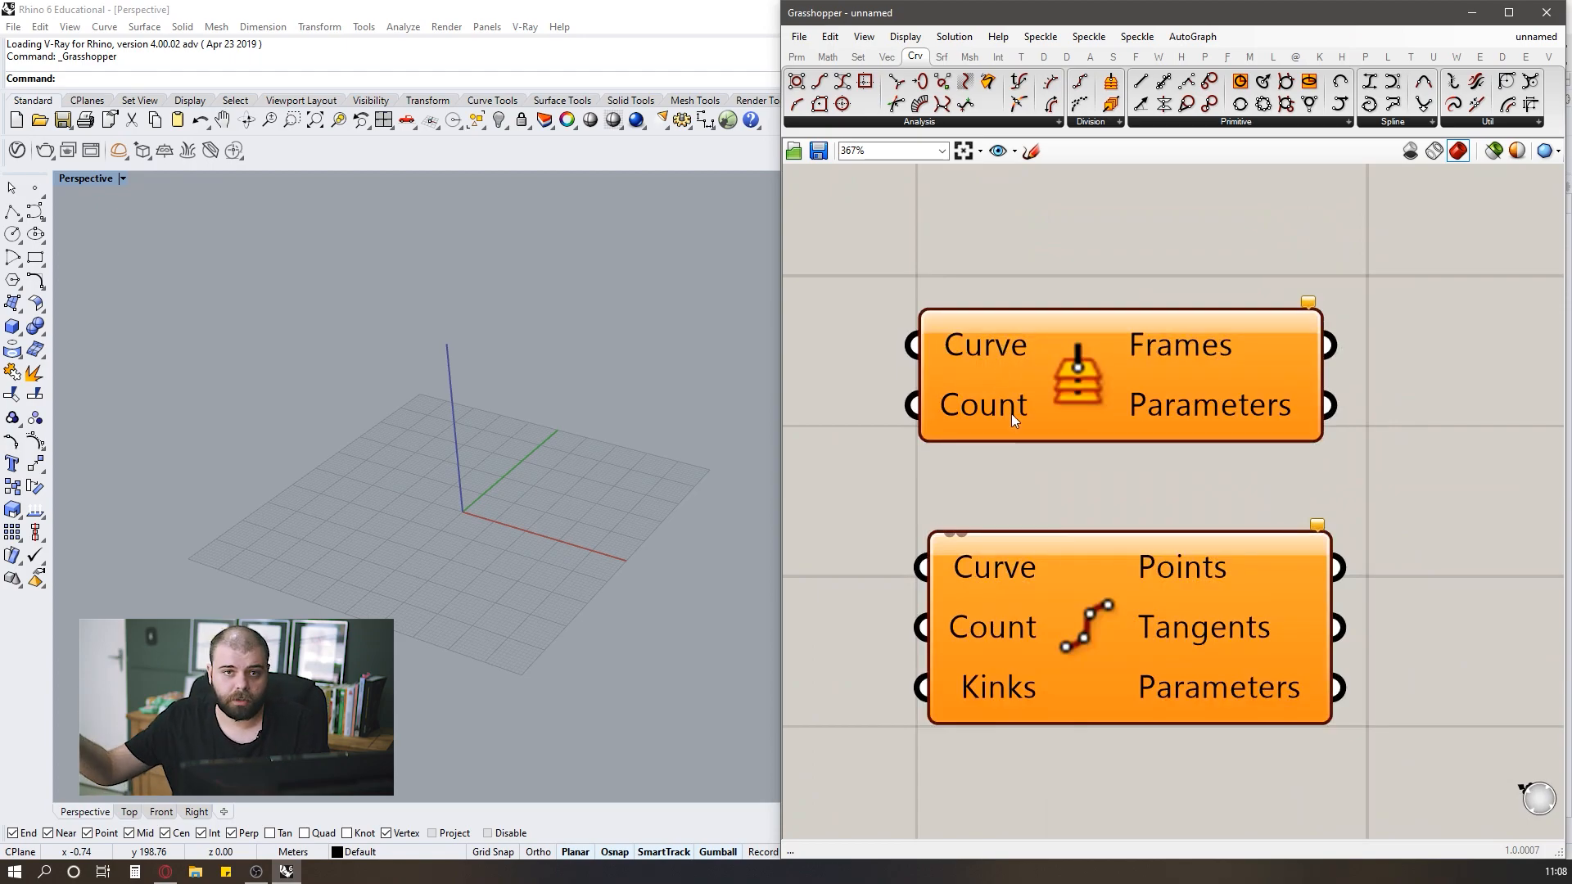
mouse_move(1010, 415)
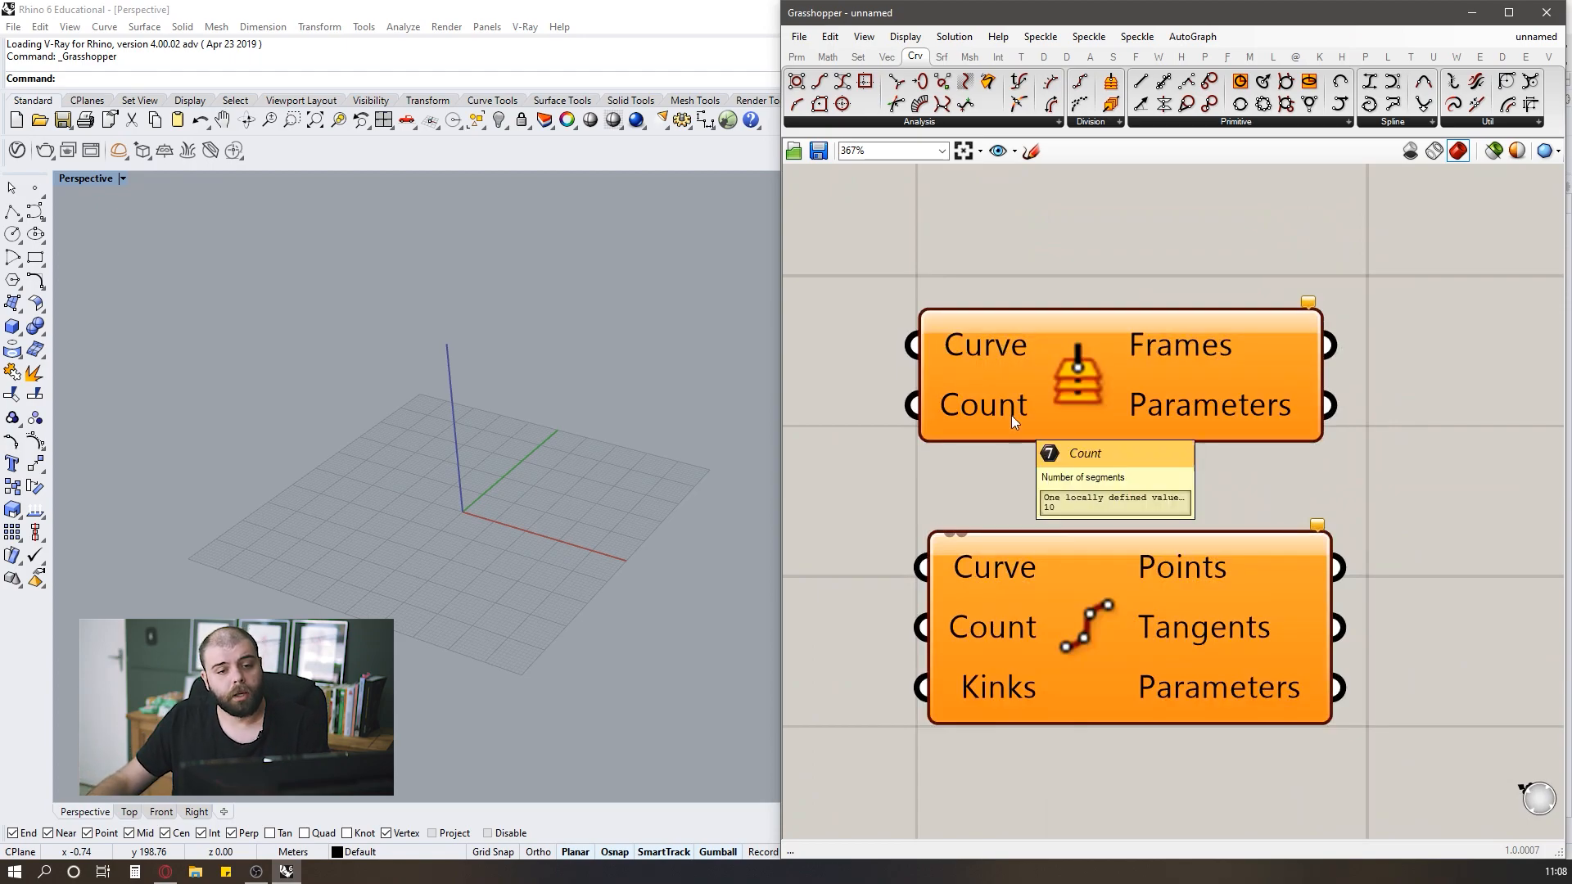
scroll(1056, 411, down, 3)
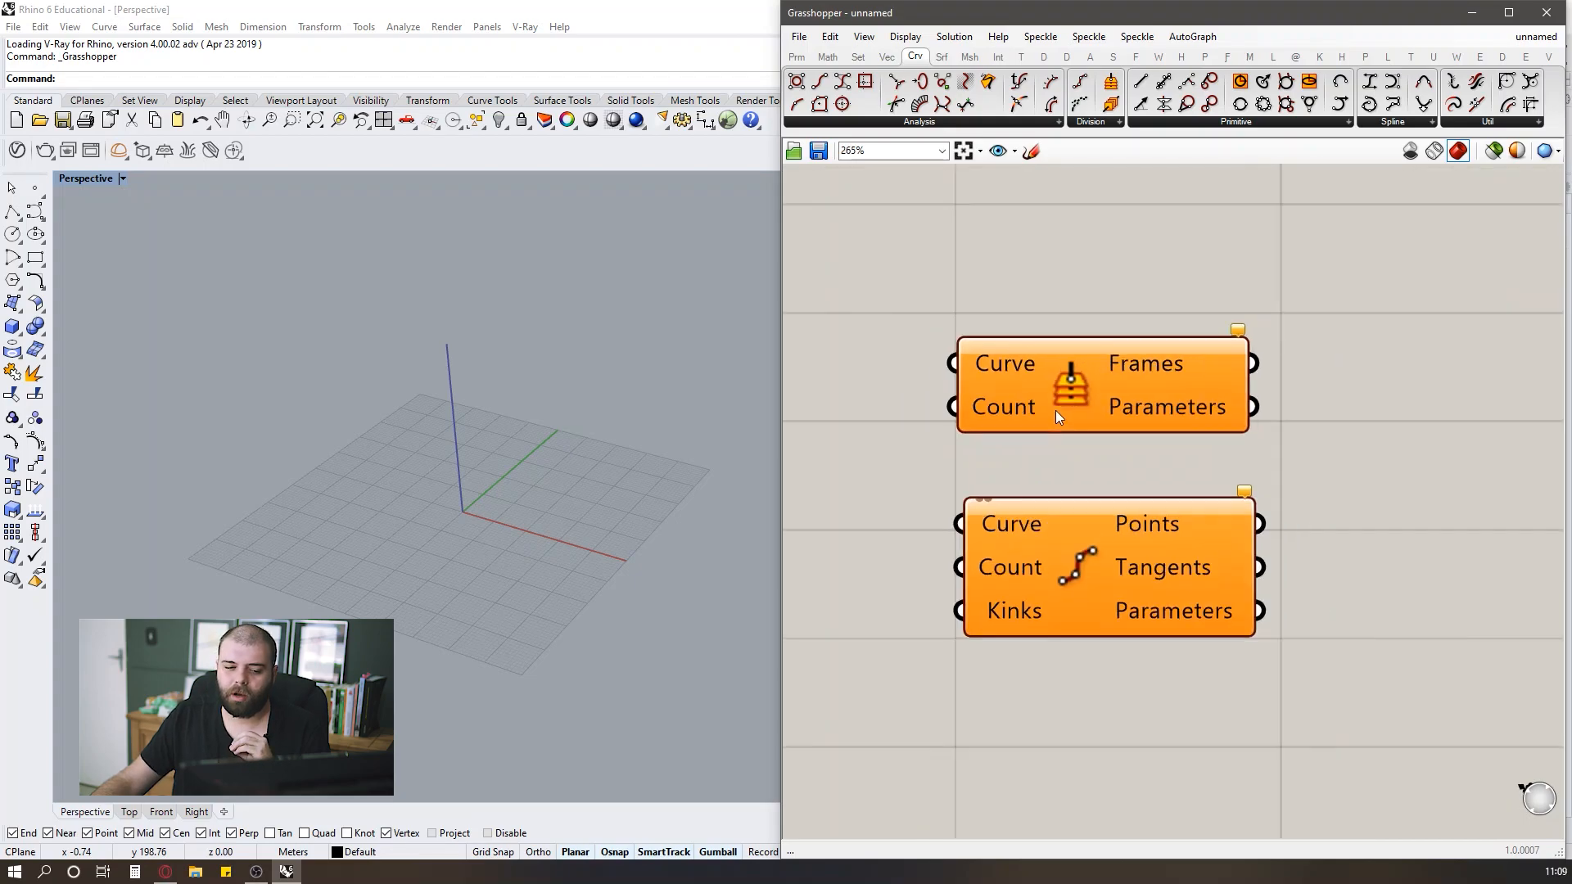
scroll(1104, 466, up, 2)
drag(983, 221, 1152, 749)
scroll(1038, 435, down, 2)
scroll(933, 337, up, 3)
drag(902, 274, 1138, 424)
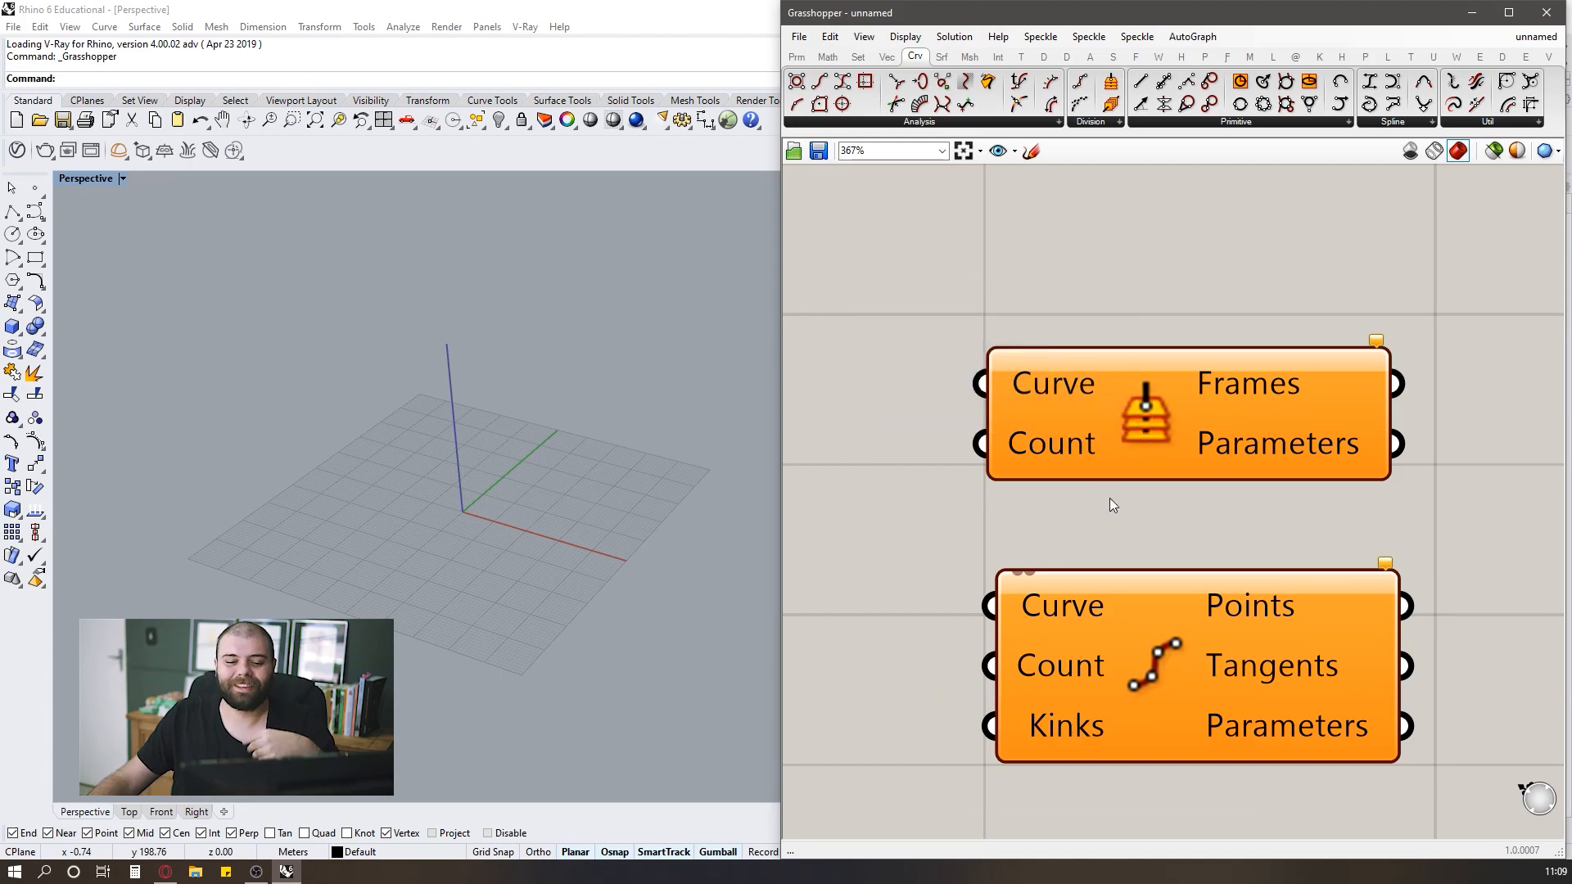
drag(893, 290, 1124, 508)
drag(938, 292, 1134, 516)
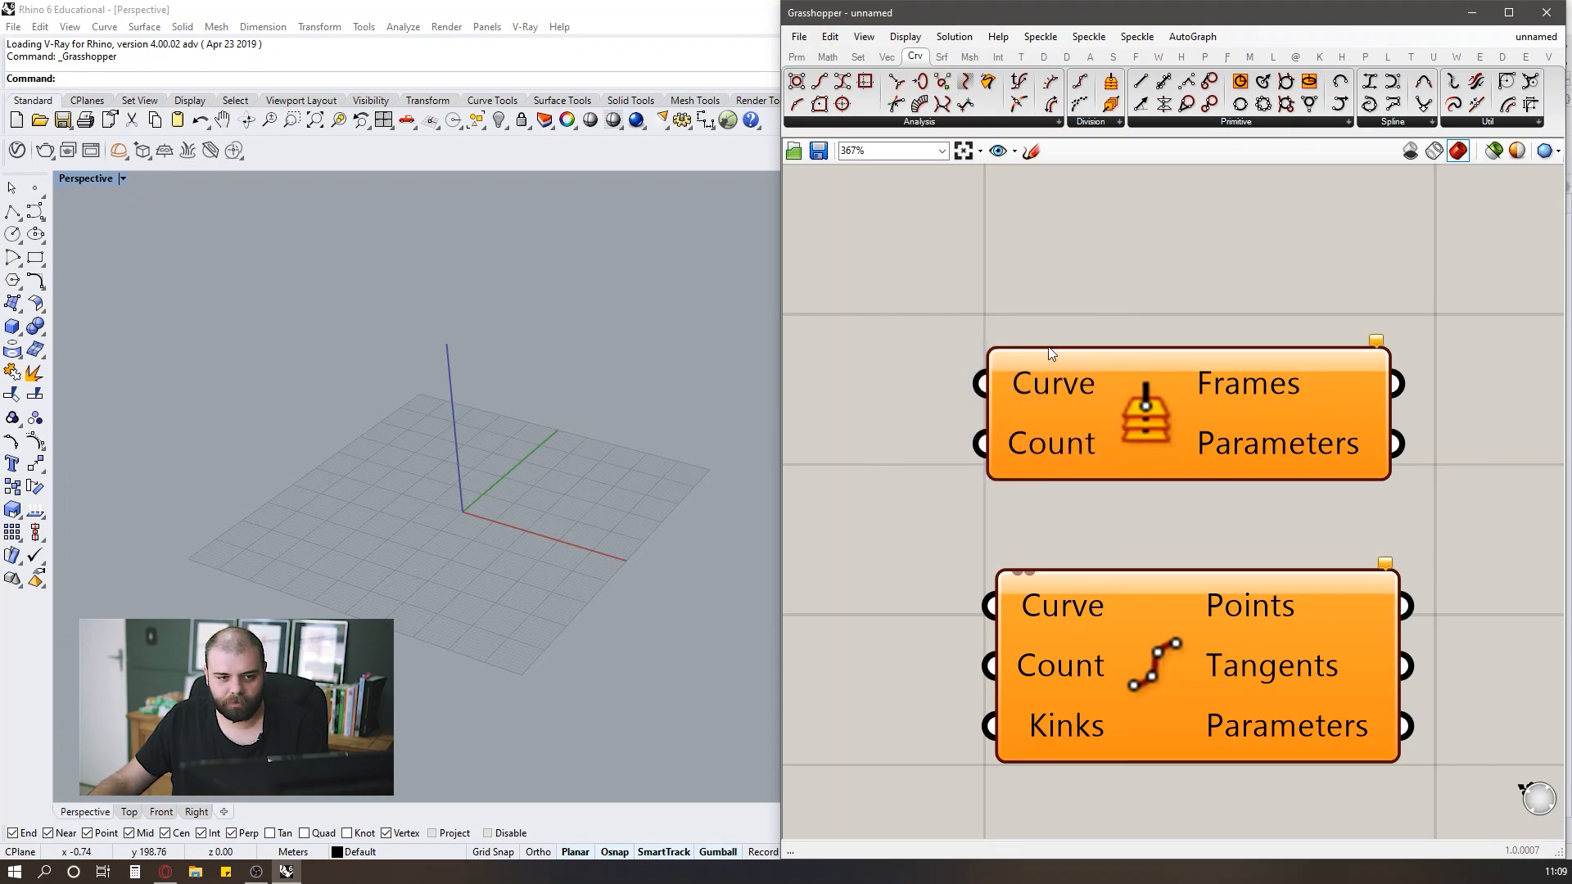
Toggle Draw Full Names off and on again to compare abbreviated and full parameter labels.
click(903, 36)
click(947, 98)
click(905, 36)
click(947, 98)
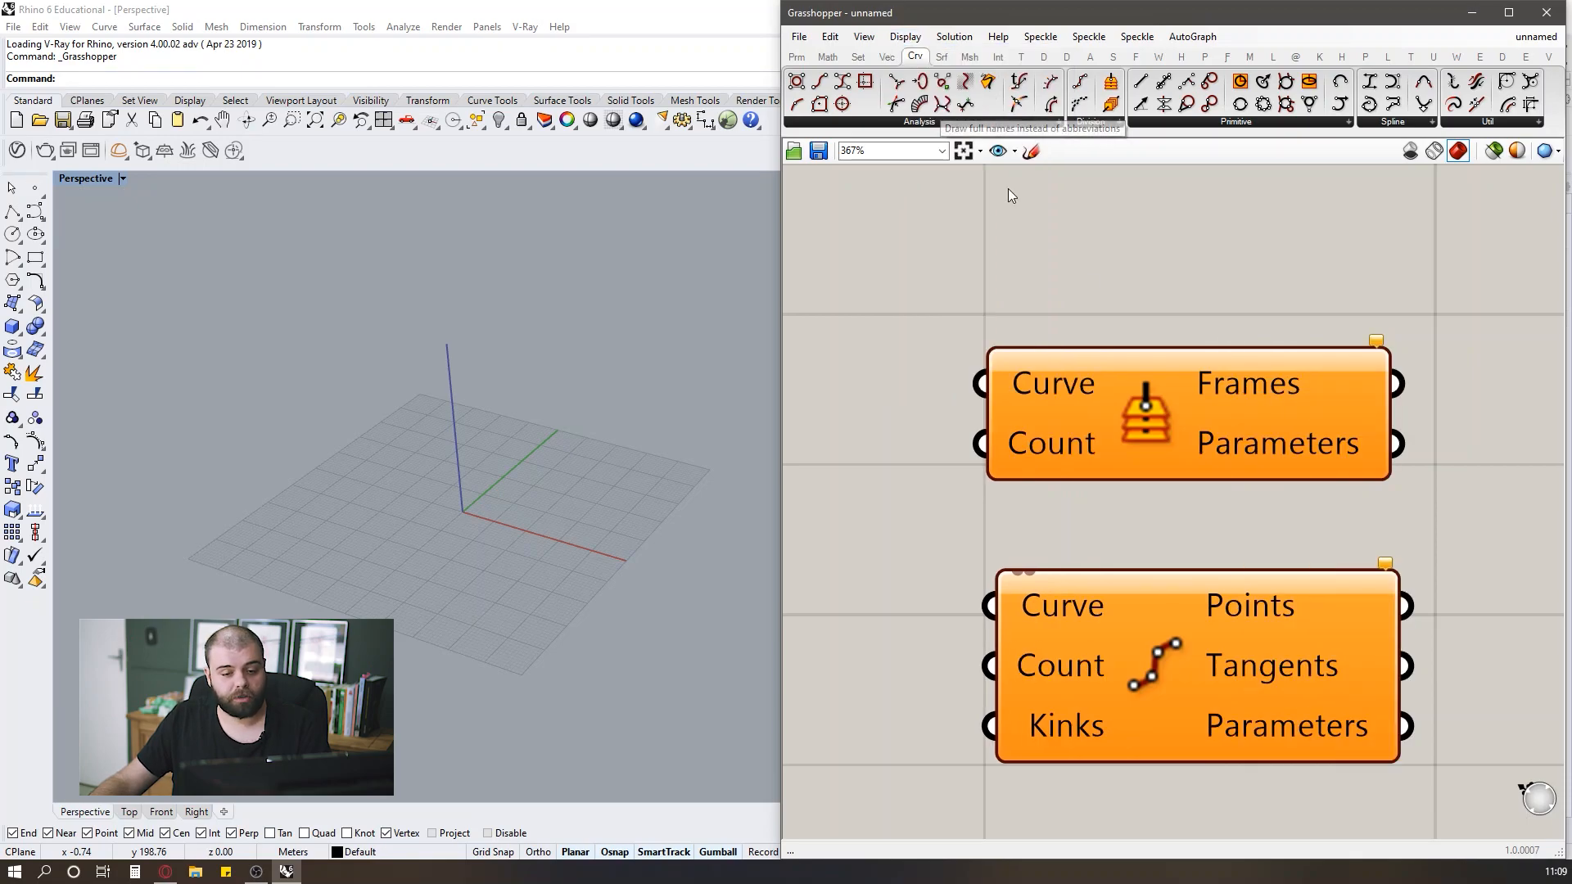
Shift the Horizontal Frames component slightly to the right above the Divide Curve component.
scroll(1117, 316, down, 2)
drag(1151, 377, 1184, 377)
click(1175, 282)
scroll(997, 339, down, 3)
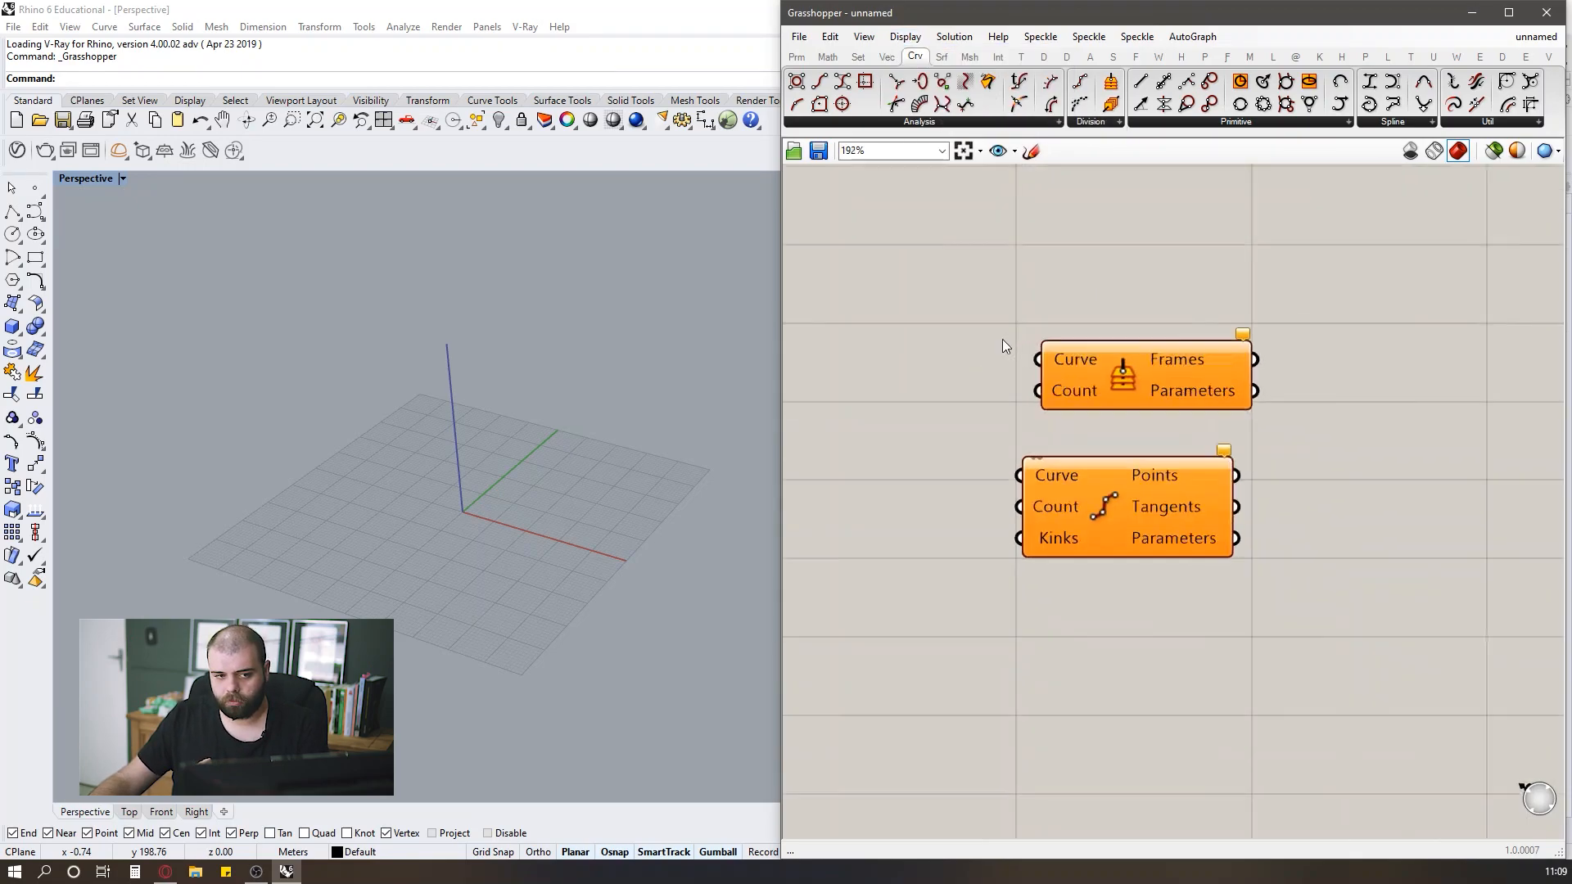
Turn off Draw Full Names so both components show abbreviated input and output labels.
scroll(1018, 234, up, 2)
click(904, 36)
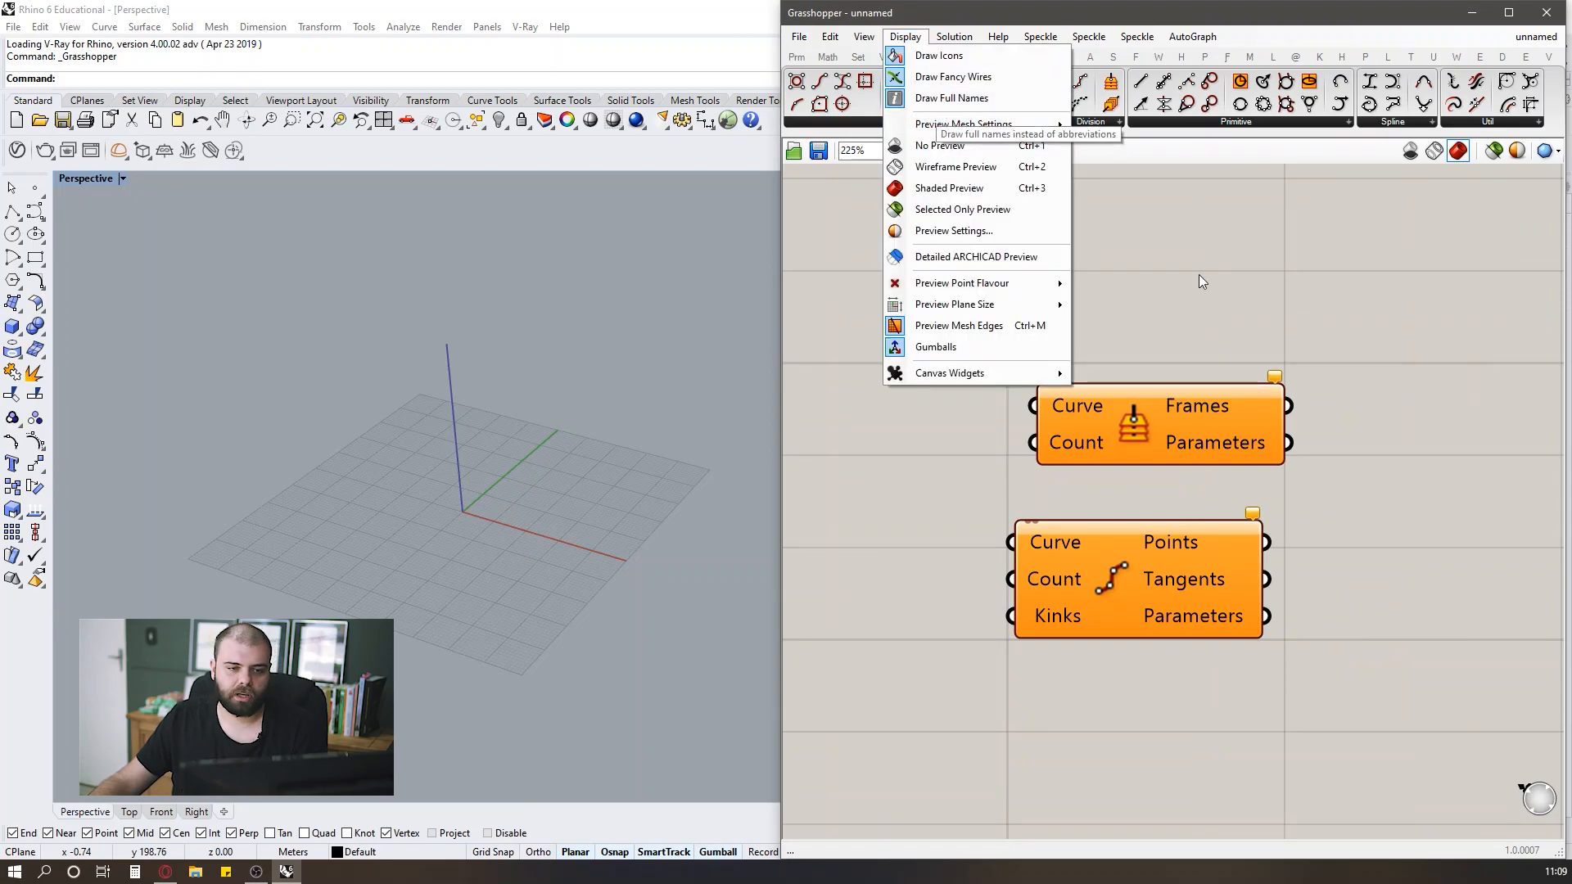
click(1232, 308)
click(905, 36)
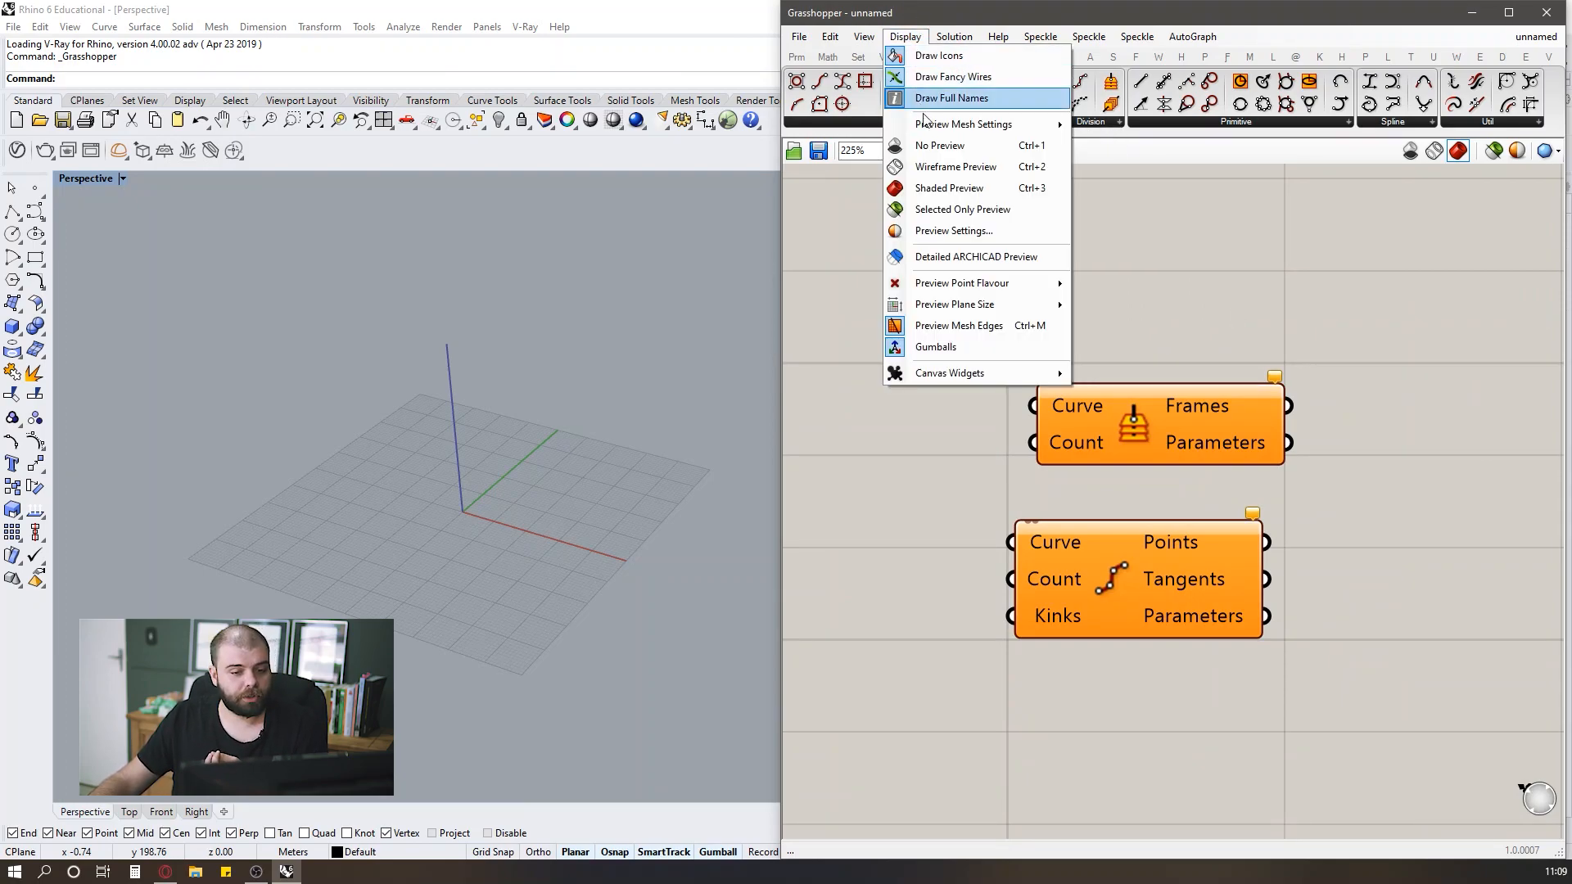
click(917, 99)
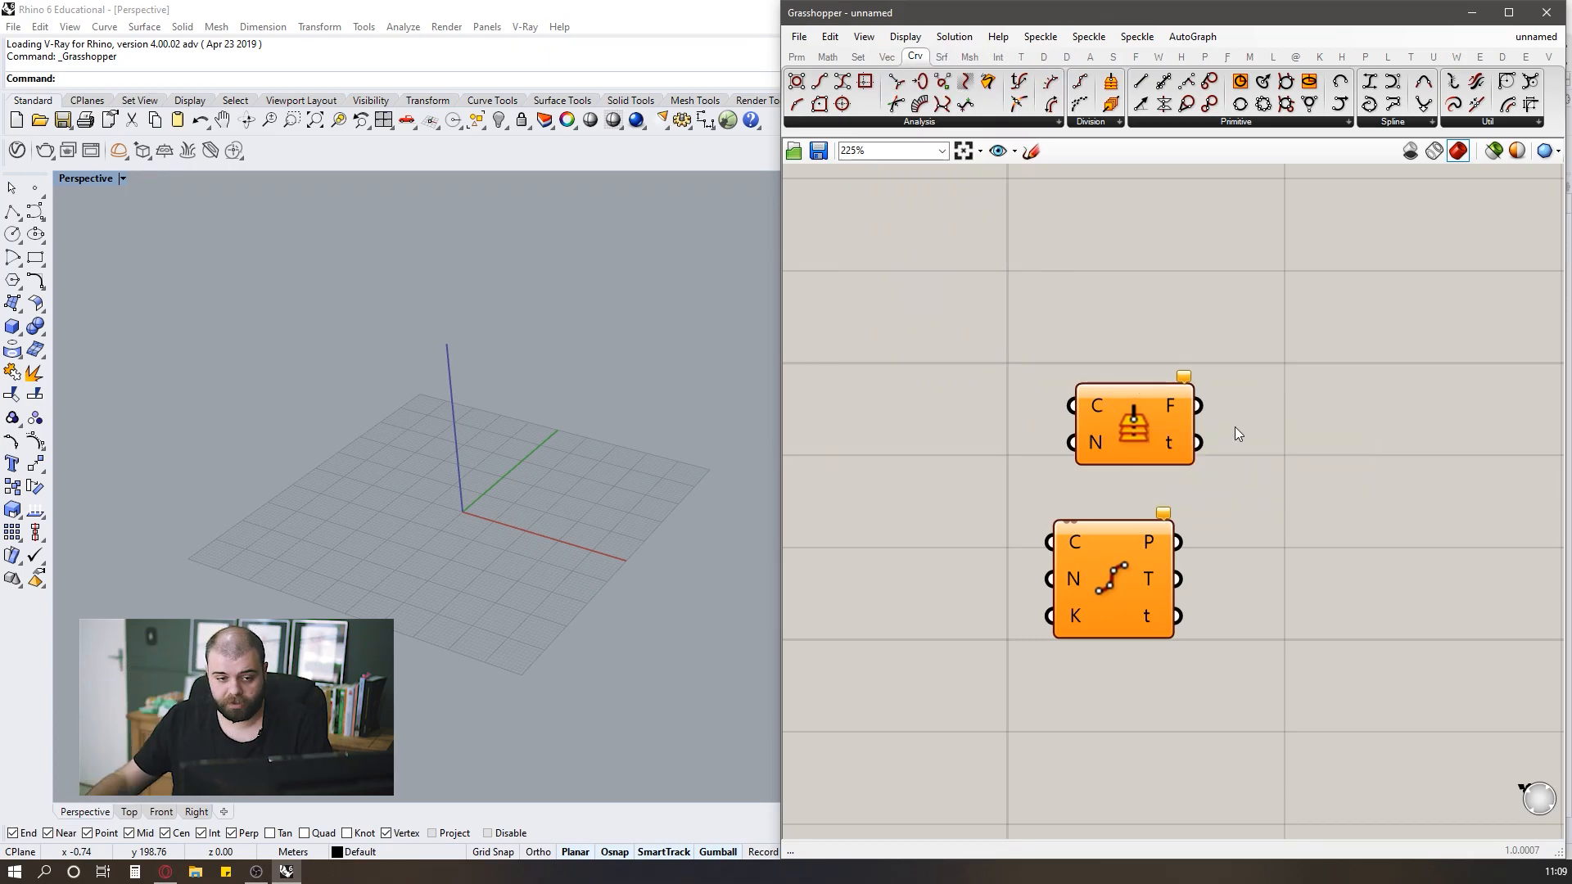
Add an Arc SED component from the Curve primitives to the upper right of the Horizontal Frames component.
scroll(1228, 434, up, 3)
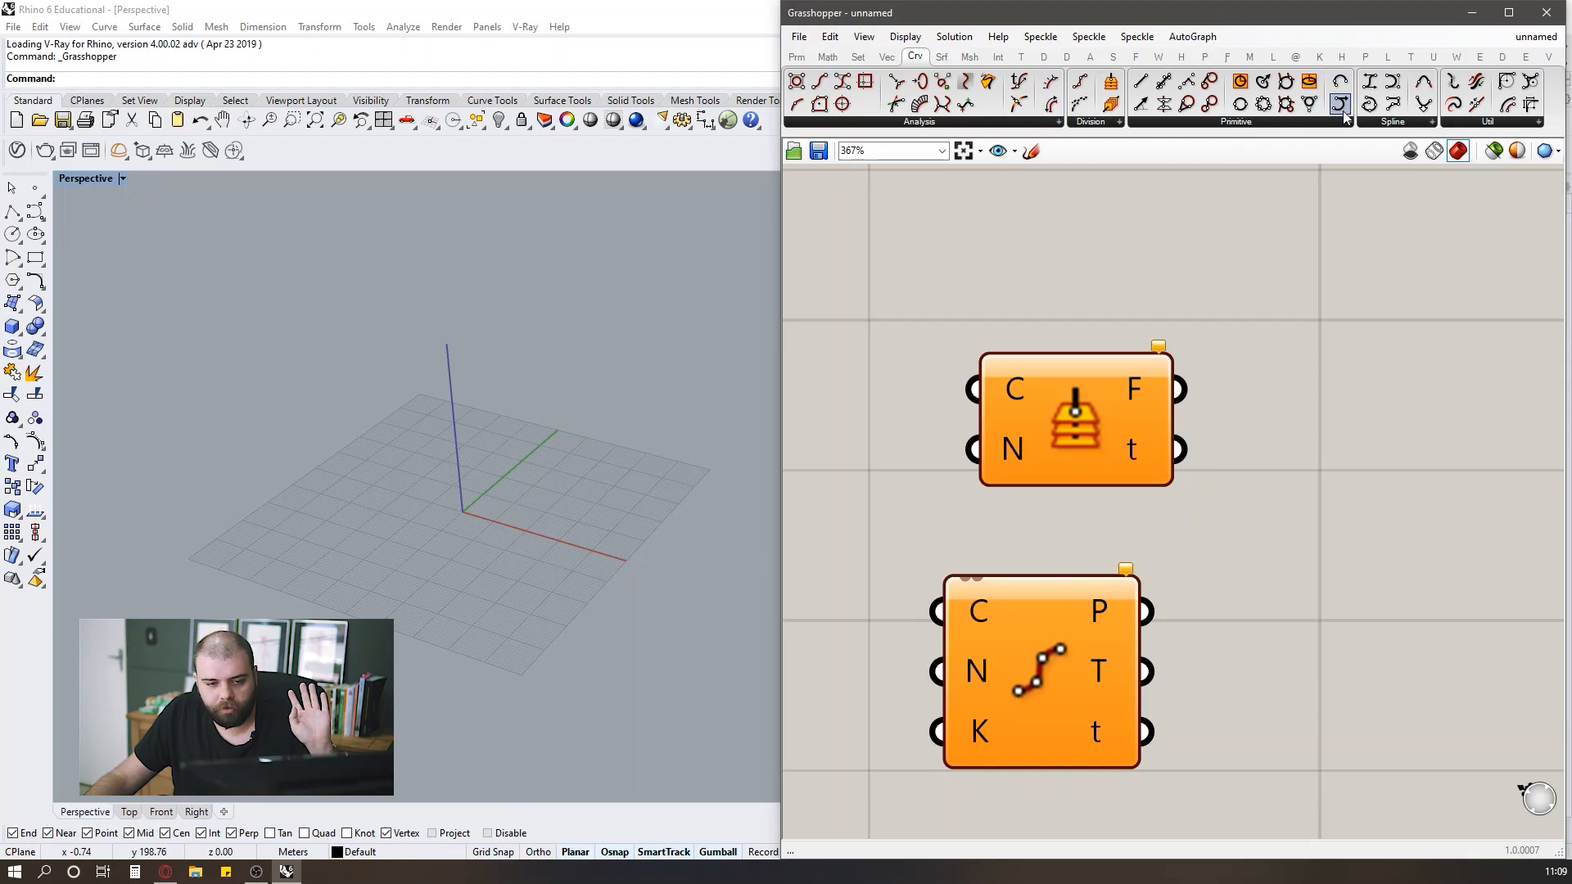
drag(1341, 106, 1339, 322)
scroll(943, 454, down, 3)
scroll(1248, 344, up, 2)
click(1161, 390)
scroll(1074, 415, down, 2)
click(1310, 373)
scroll(1169, 355, up, 2)
Examine the Start and End input descriptions of the Arc SED component.
mouse_move(1128, 337)
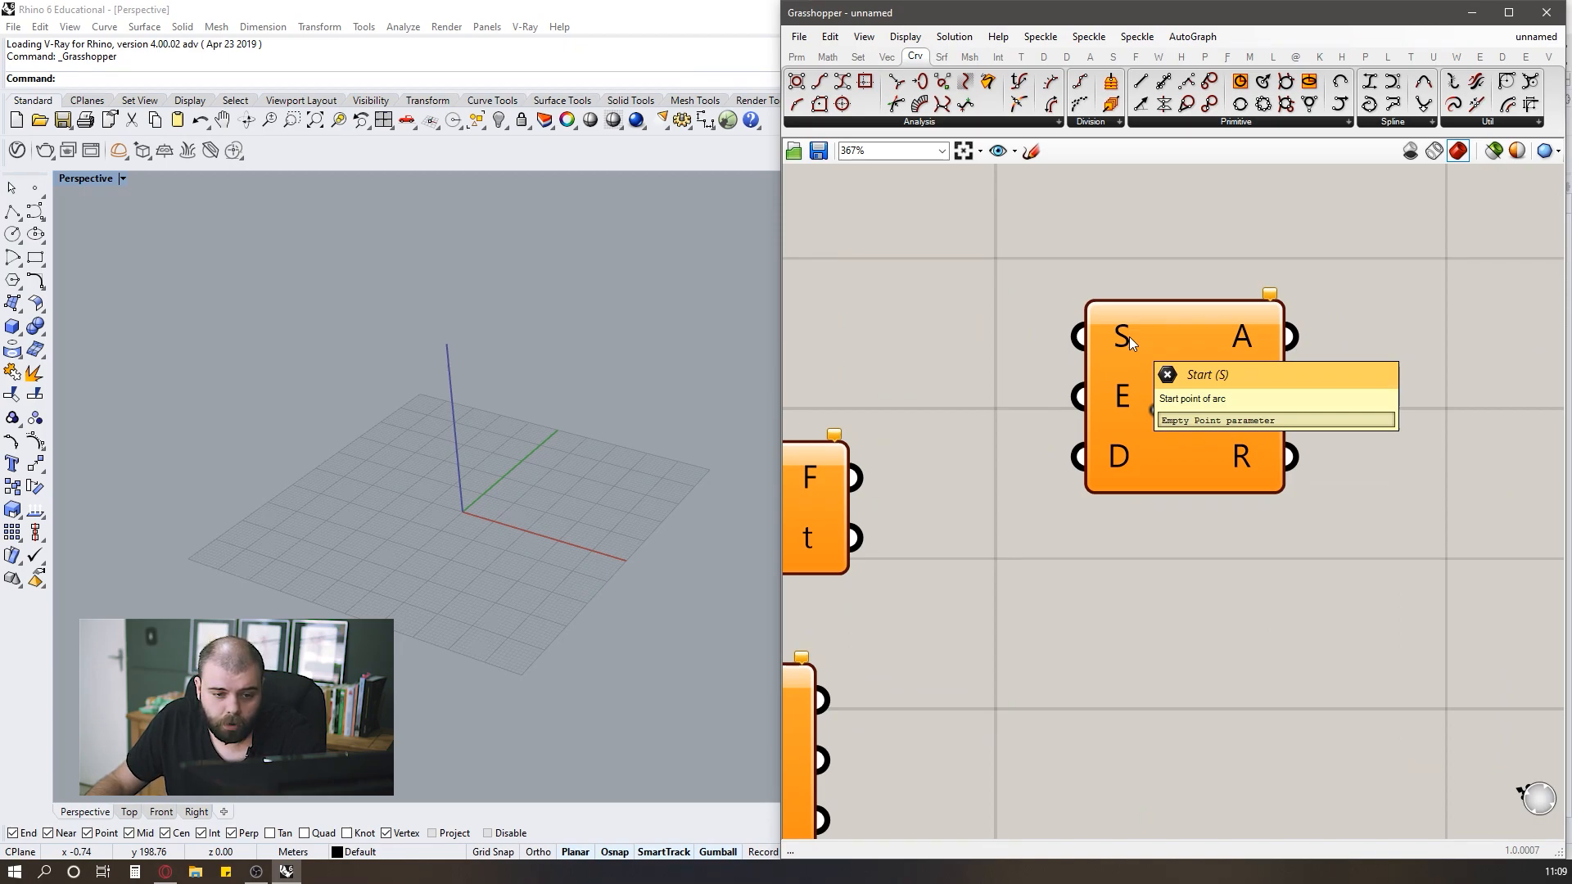
mouse_move(1120, 410)
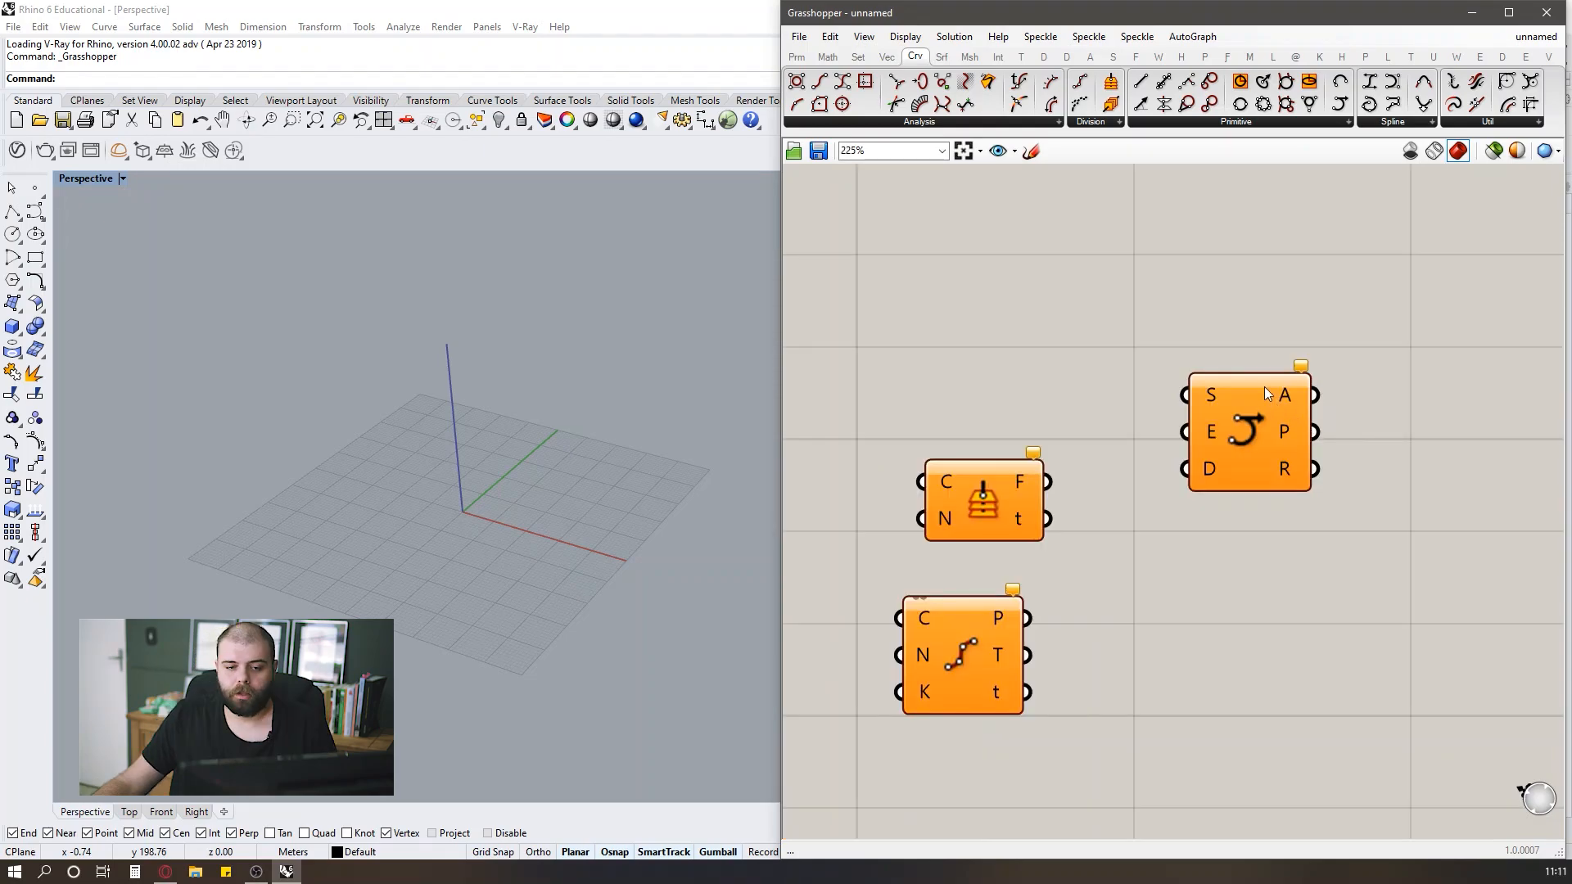
scroll(1265, 386, up, 3)
right_drag(1218, 349, 1183, 329)
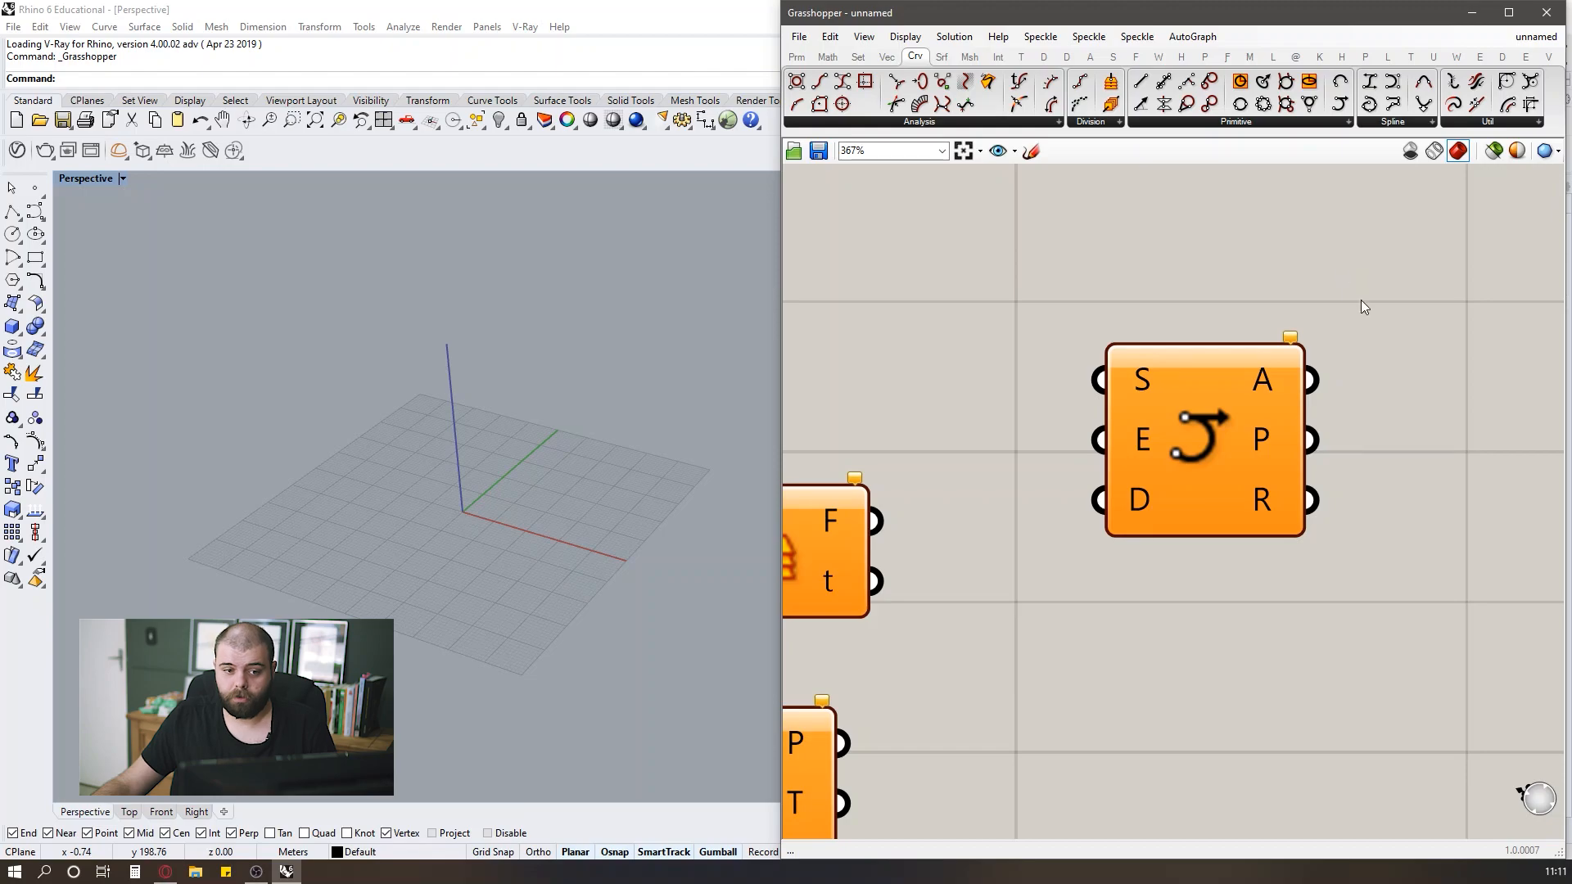
Turn on Draw Full Names and move the Arc SED component up and right, clear of the Horizontal Frames component.
click(905, 36)
click(947, 99)
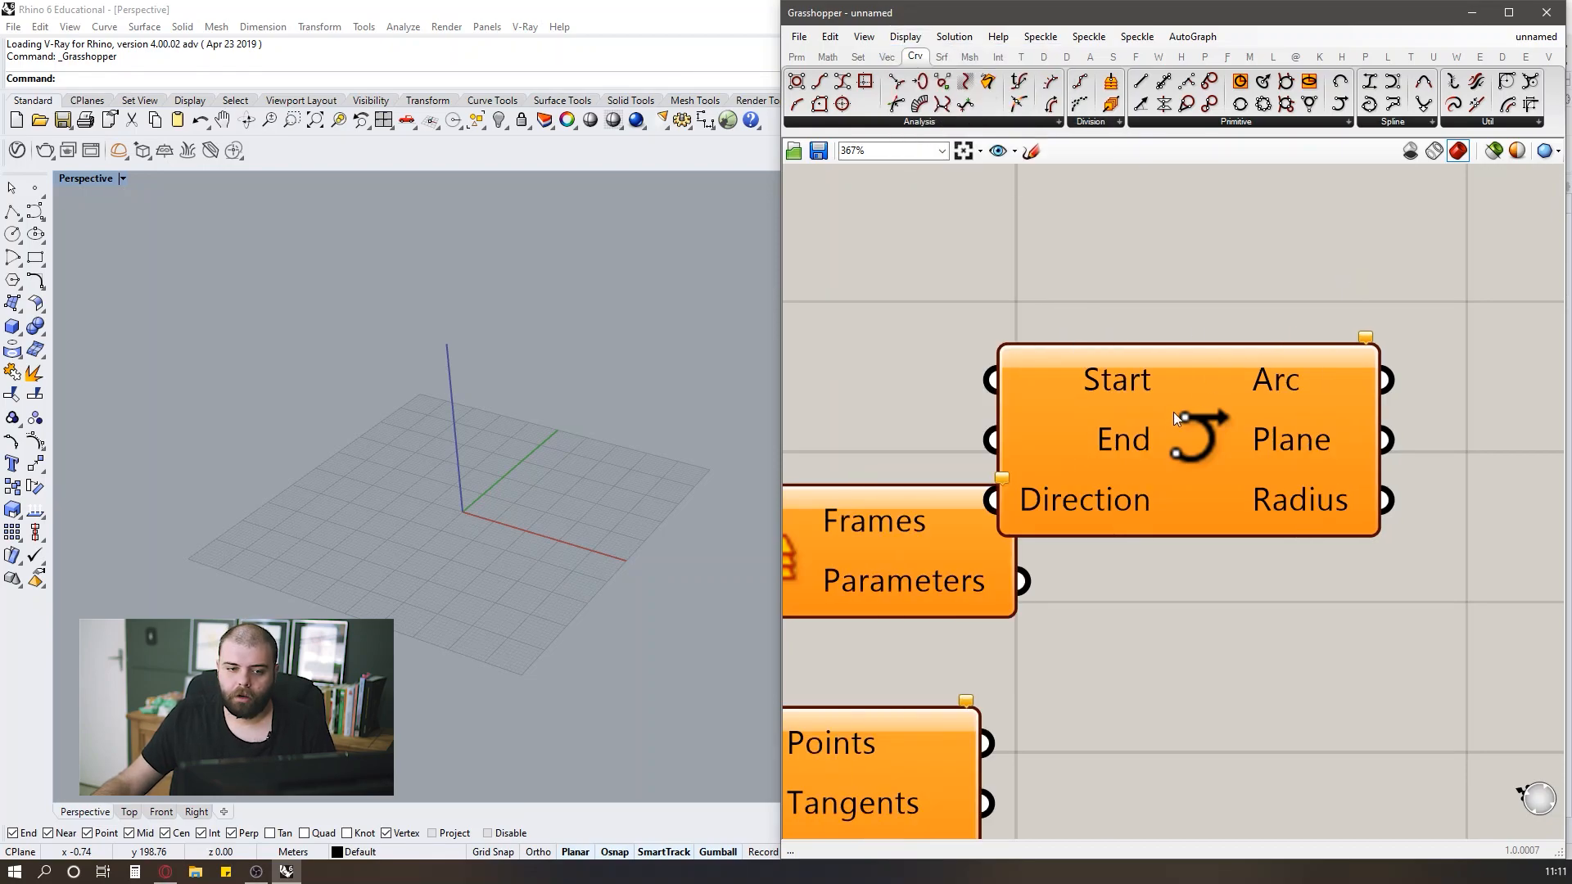
drag(1172, 411, 1285, 313)
scroll(1103, 311, down, 3)
scroll(1064, 311, up, 2)
Turn Draw Full Names off again to return the Arc SED component to abbreviated labels.
click(905, 36)
click(947, 99)
scroll(1137, 365, up, 1)
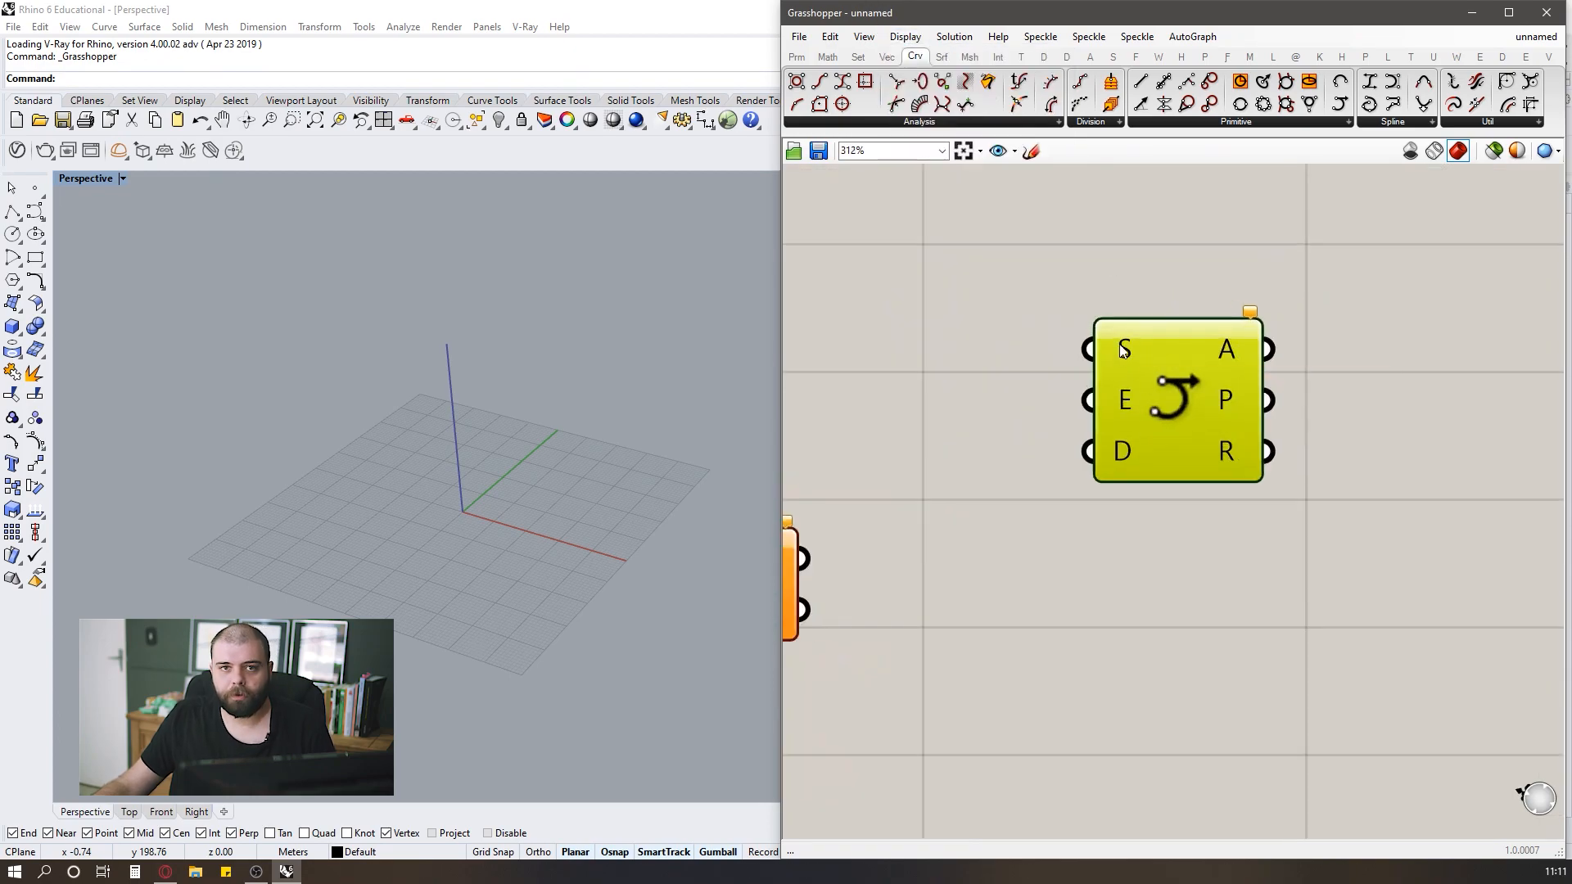
mouse_move(1123, 351)
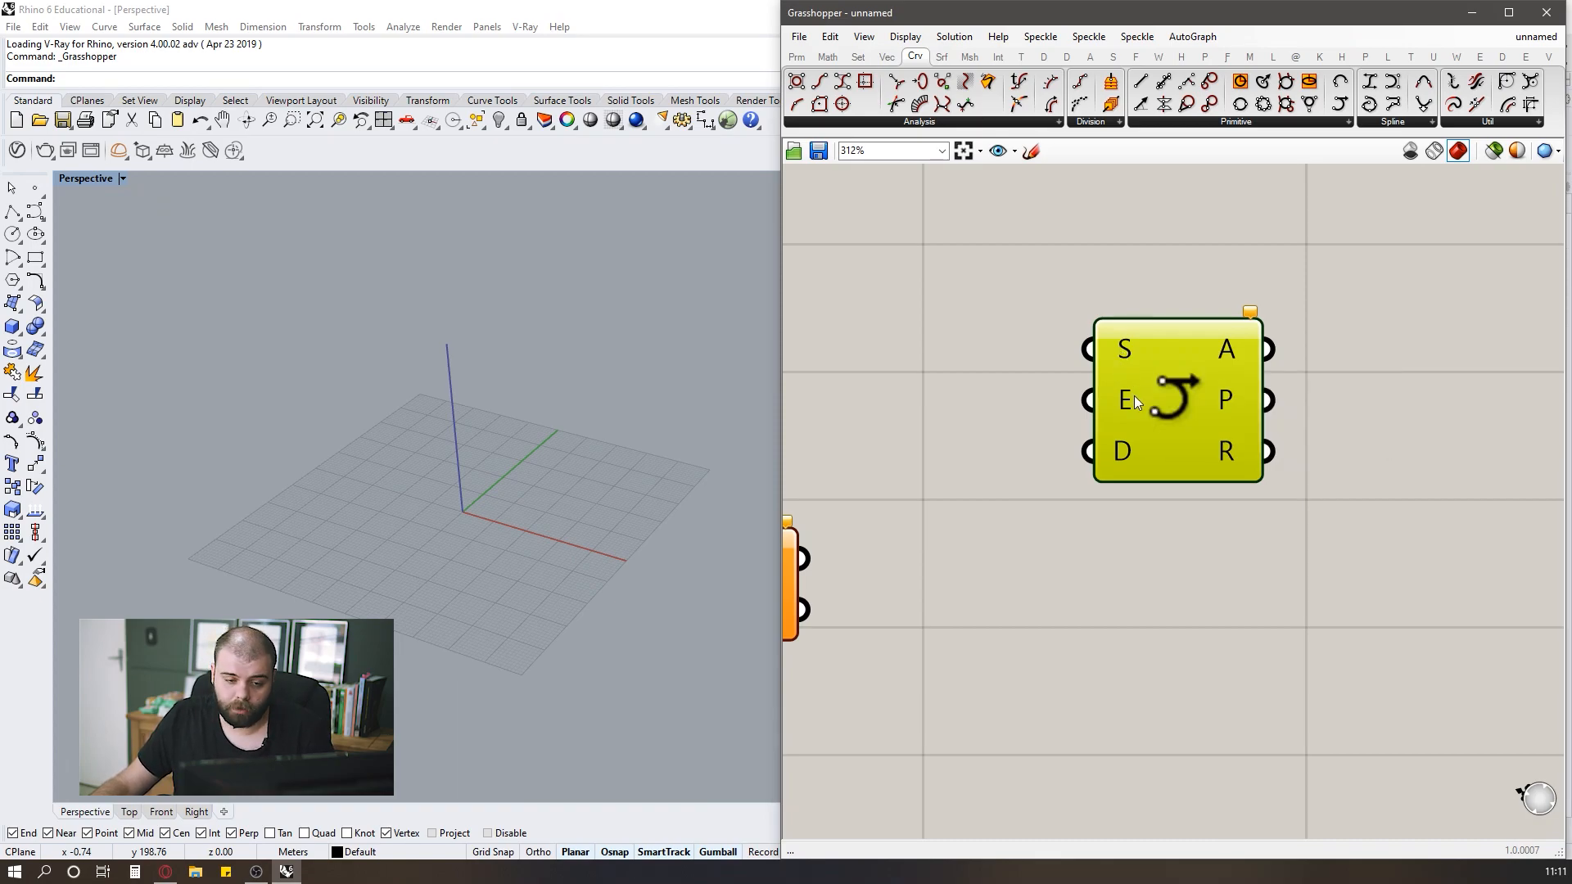
Check the Direction input description of the Arc SED component and turn on Draw Full Names.
mouse_move(1135, 401)
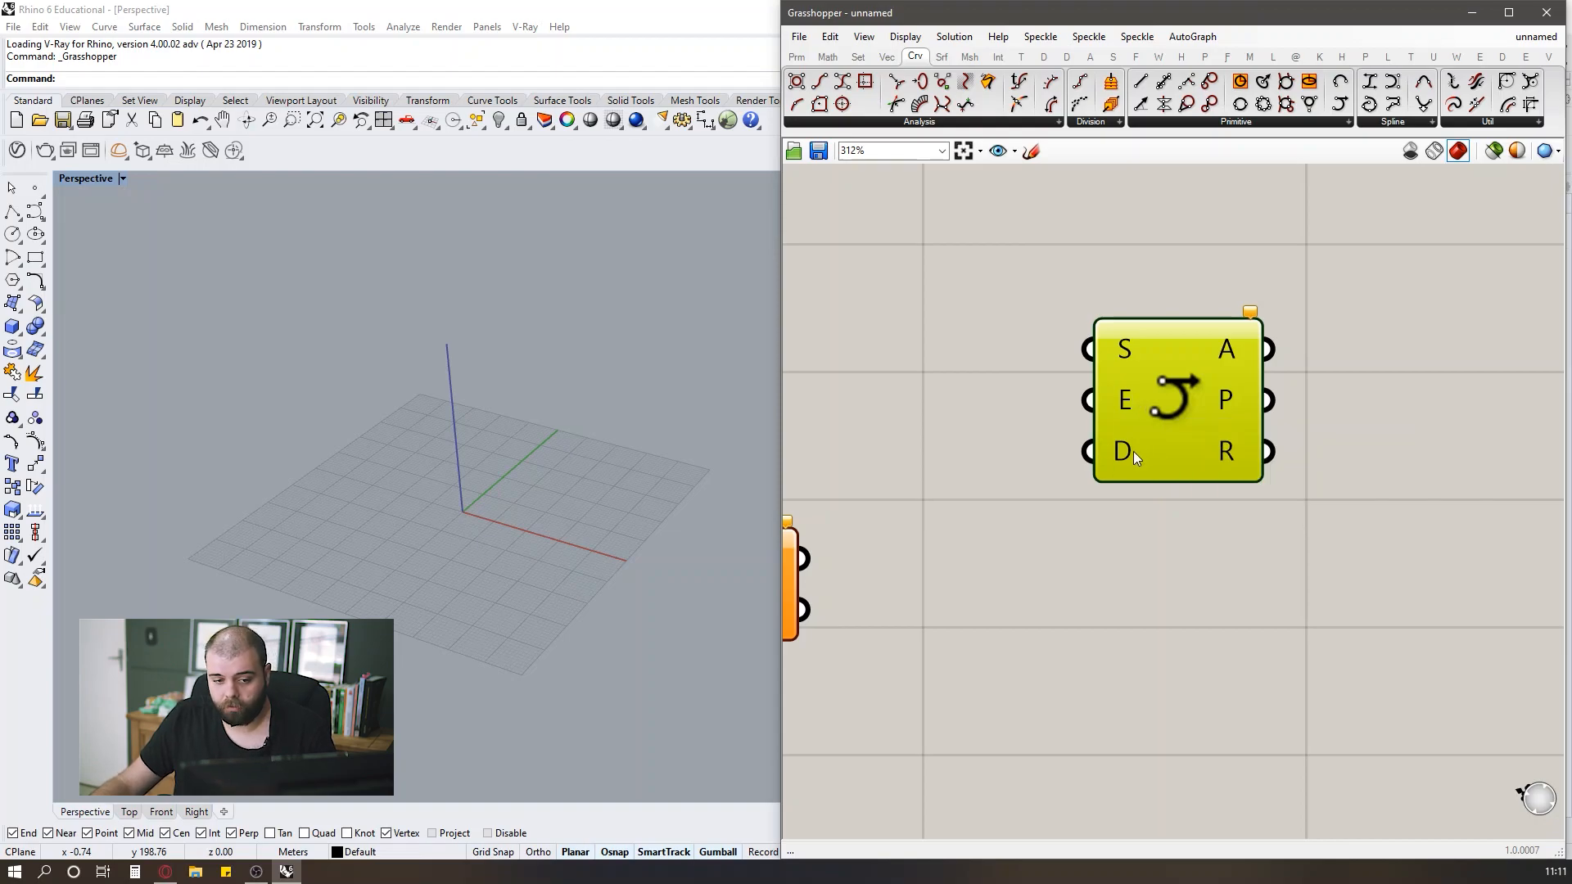
mouse_move(1127, 450)
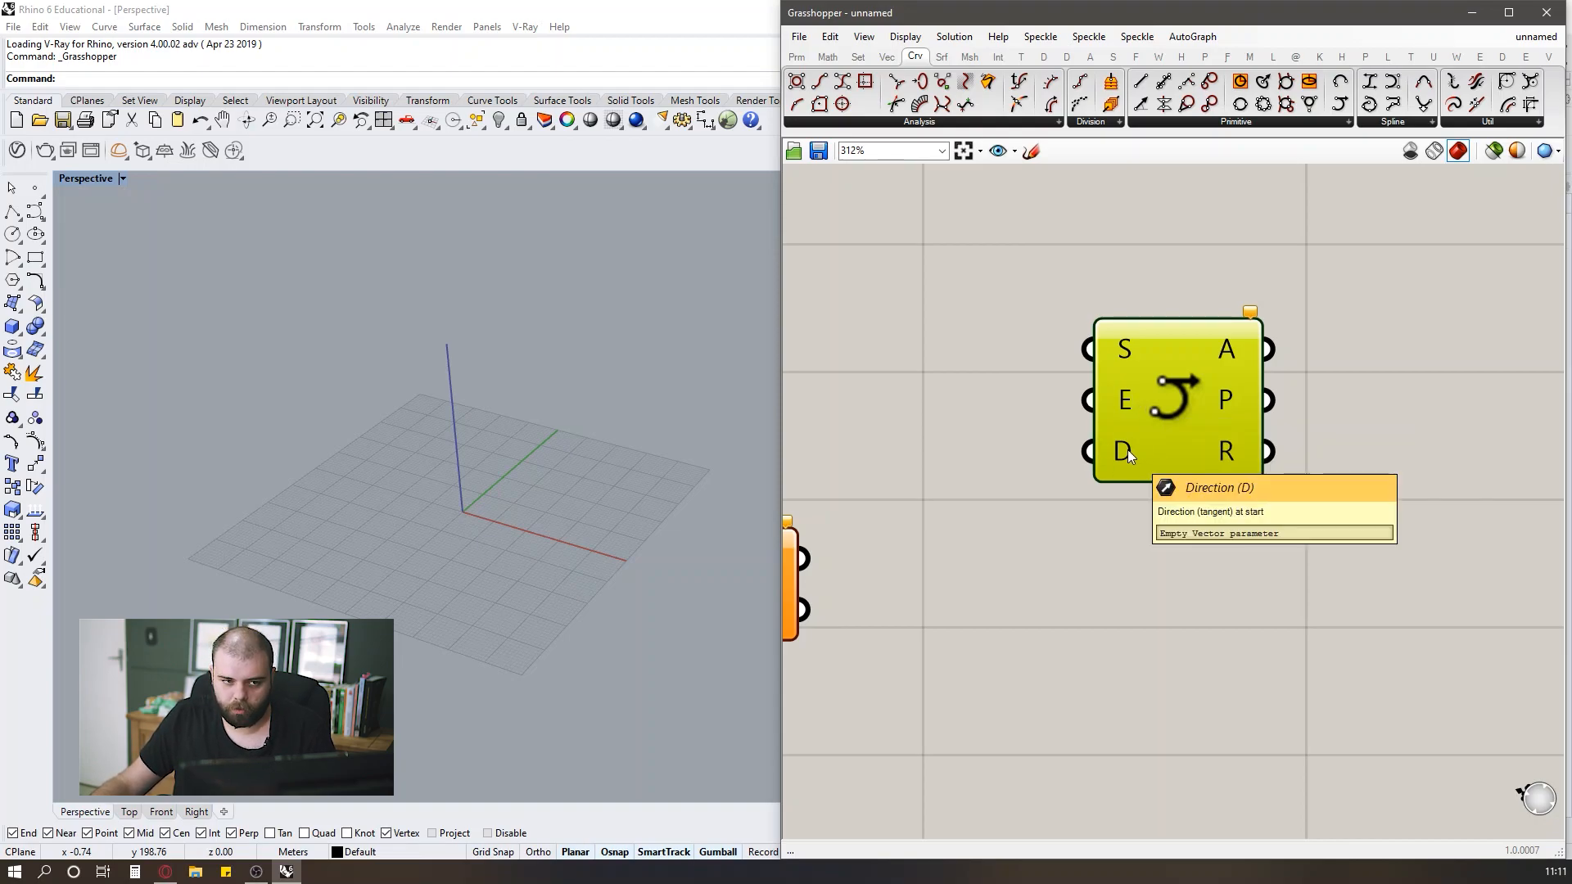
click(904, 37)
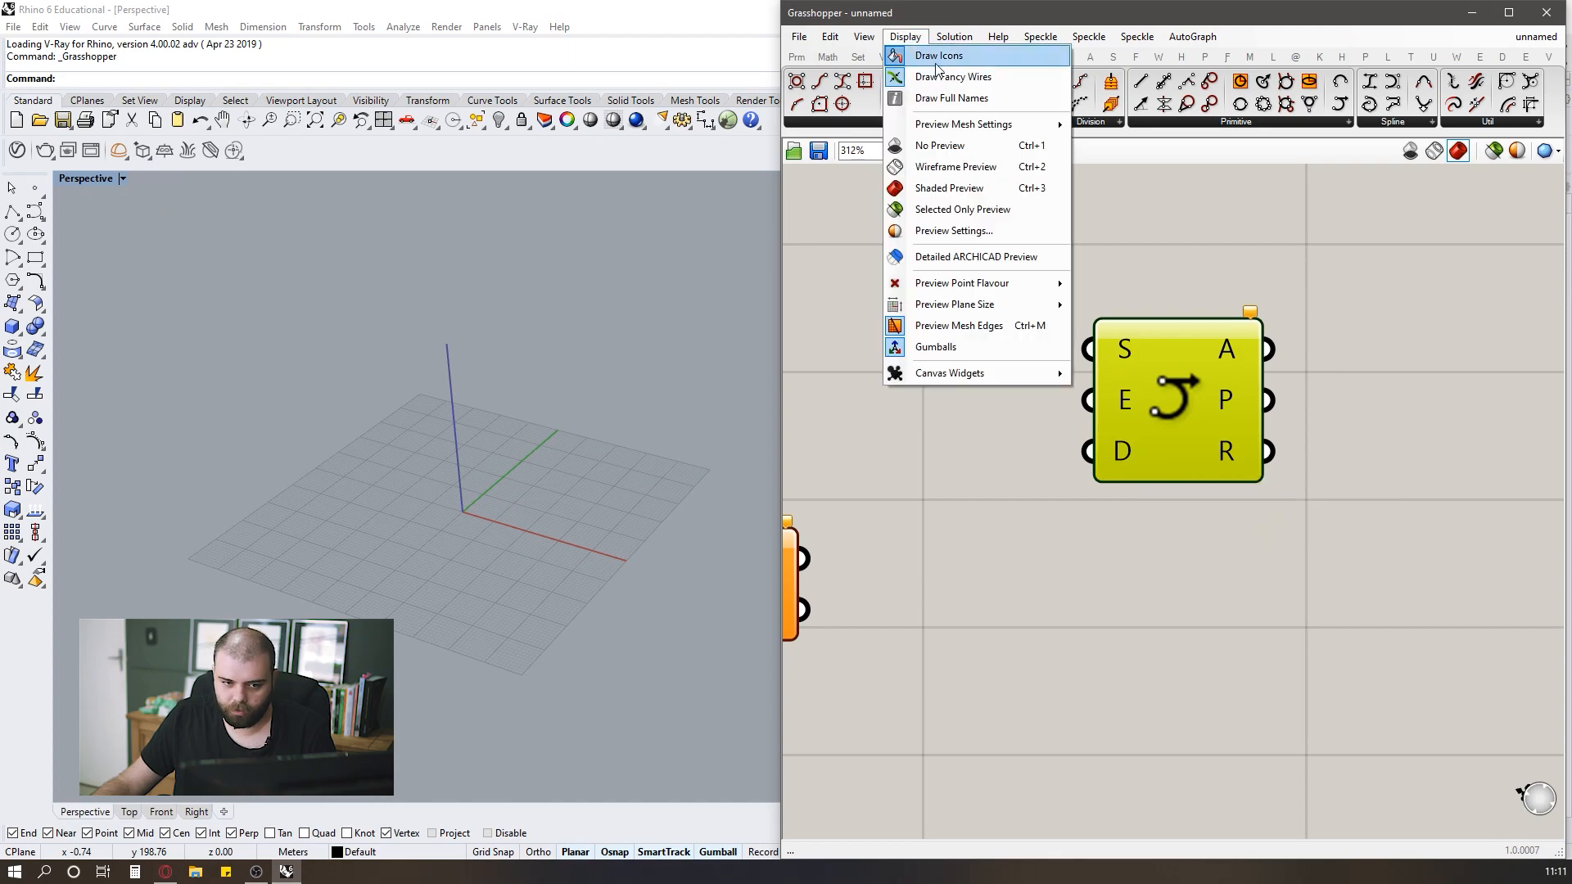
click(954, 98)
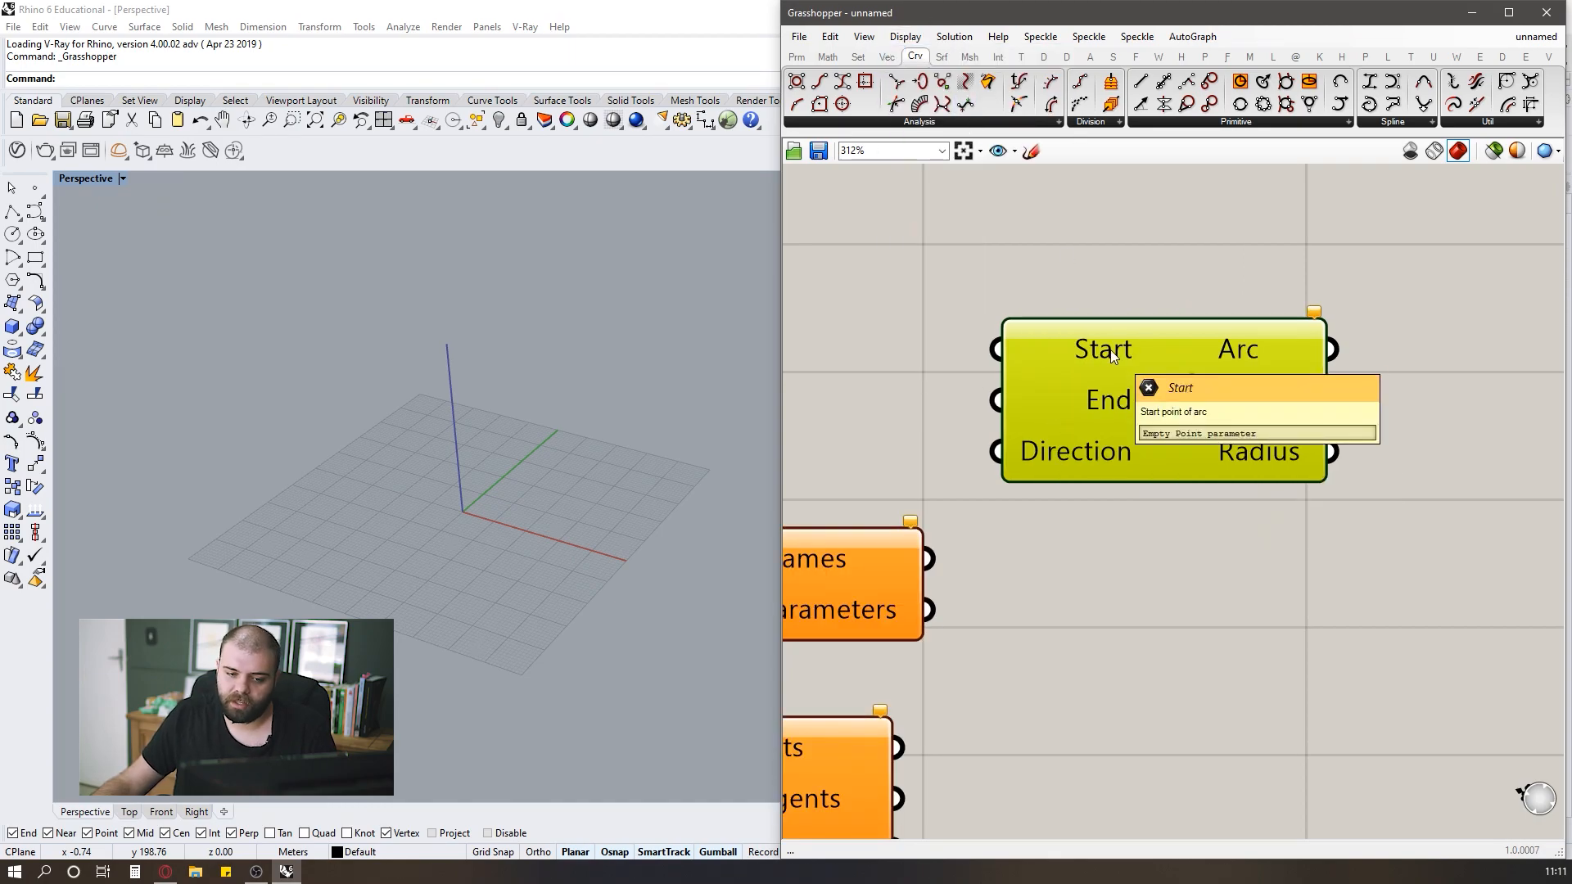
scroll(1220, 503, down, 1)
scroll(1141, 396, up, 1)
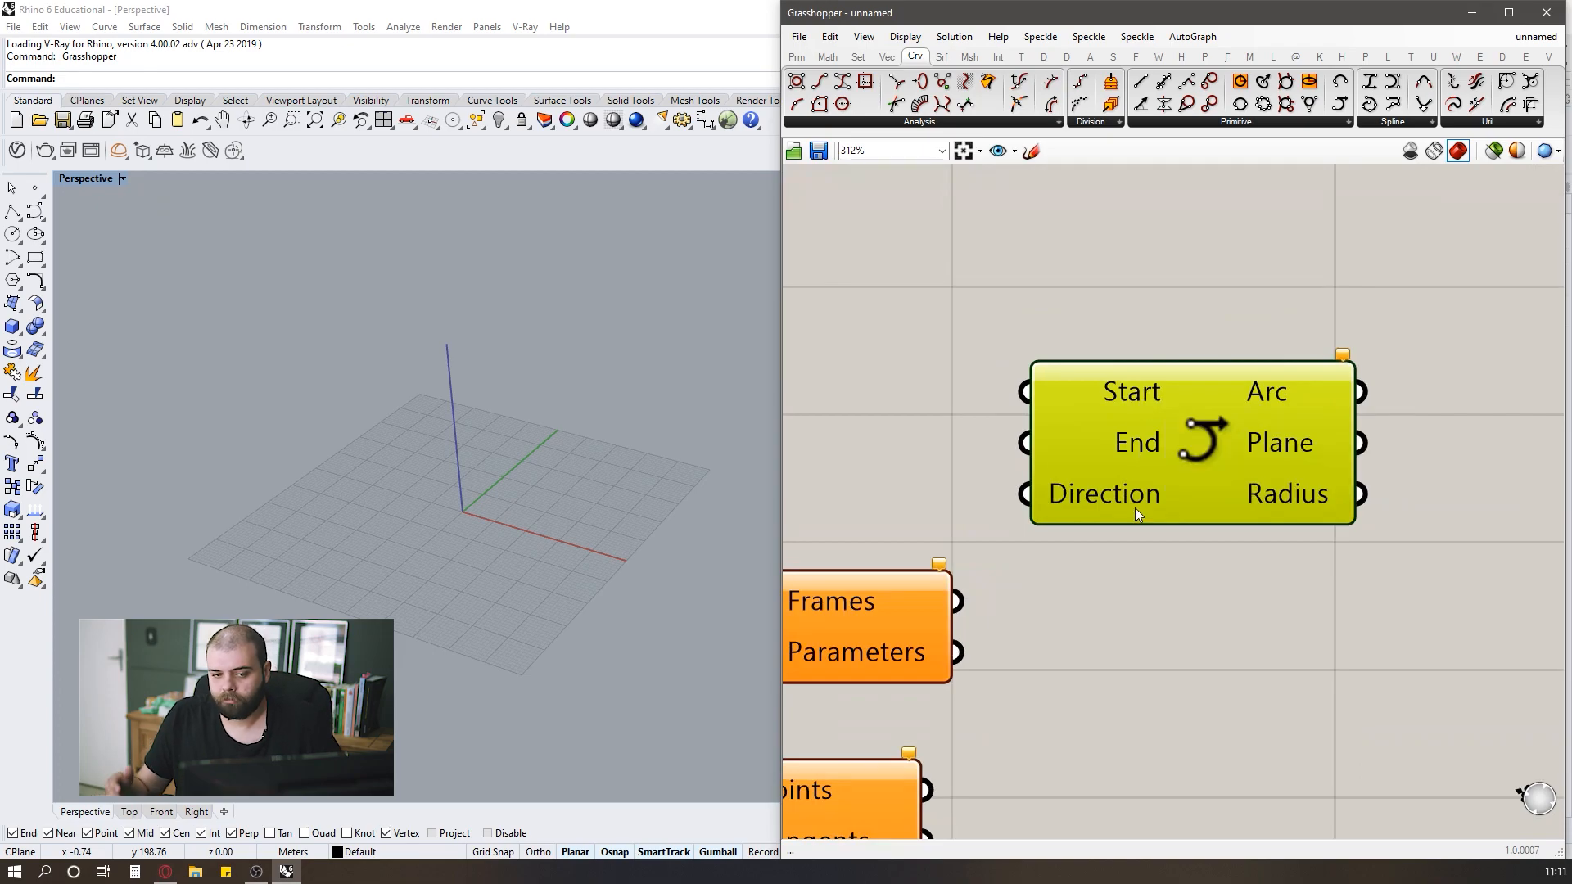
click(1191, 252)
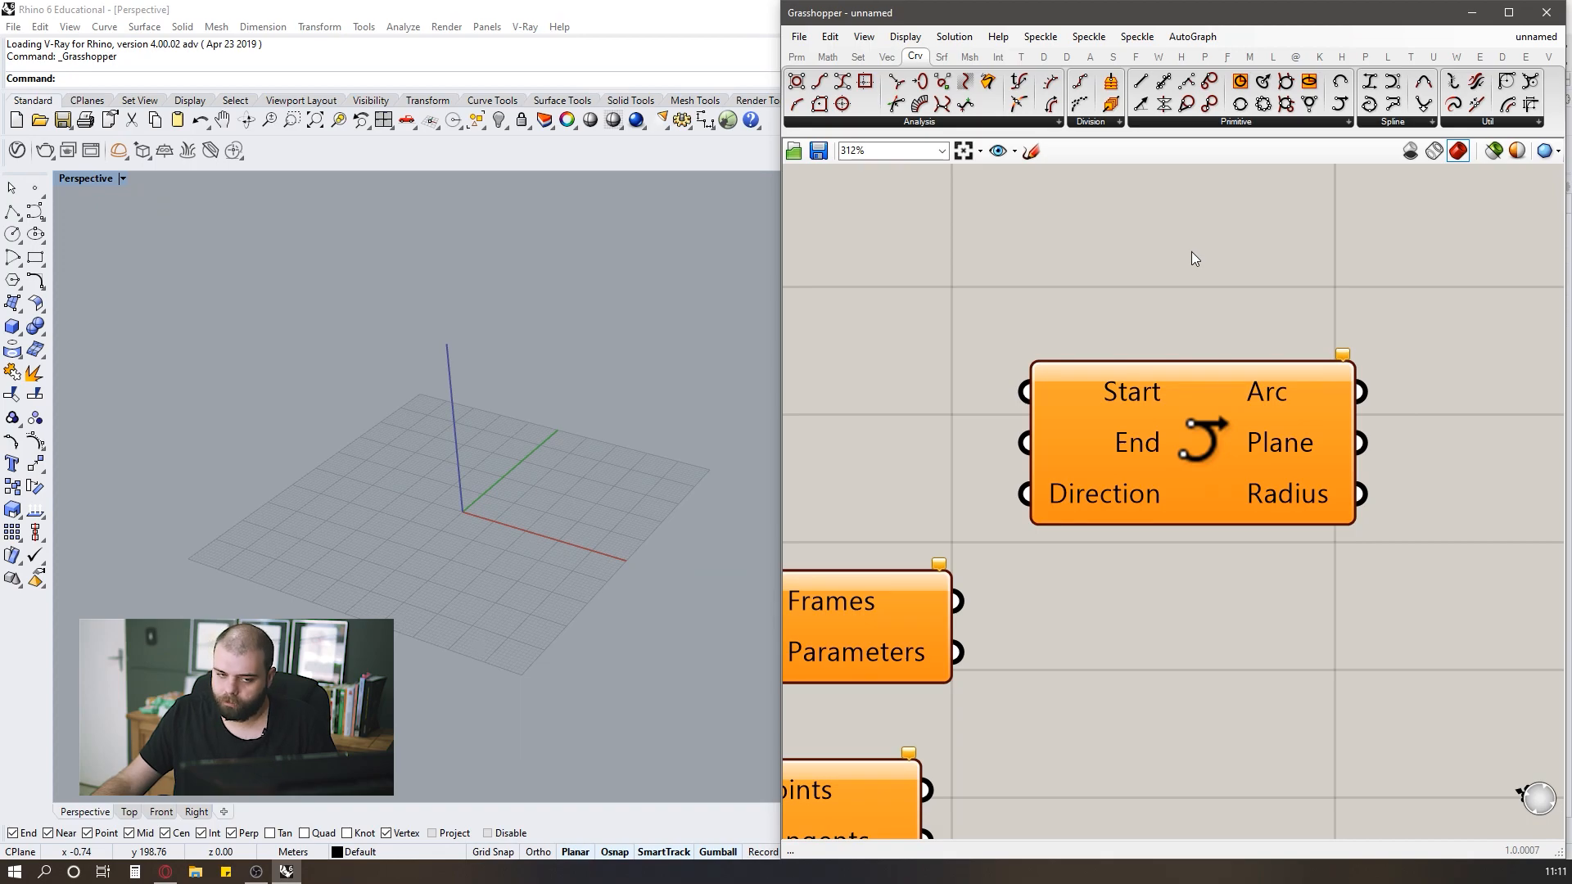
Examine the full input and output names on the Arc SED, Horizontal Frames and Divide Curve components.
scroll(1166, 360, down, 3)
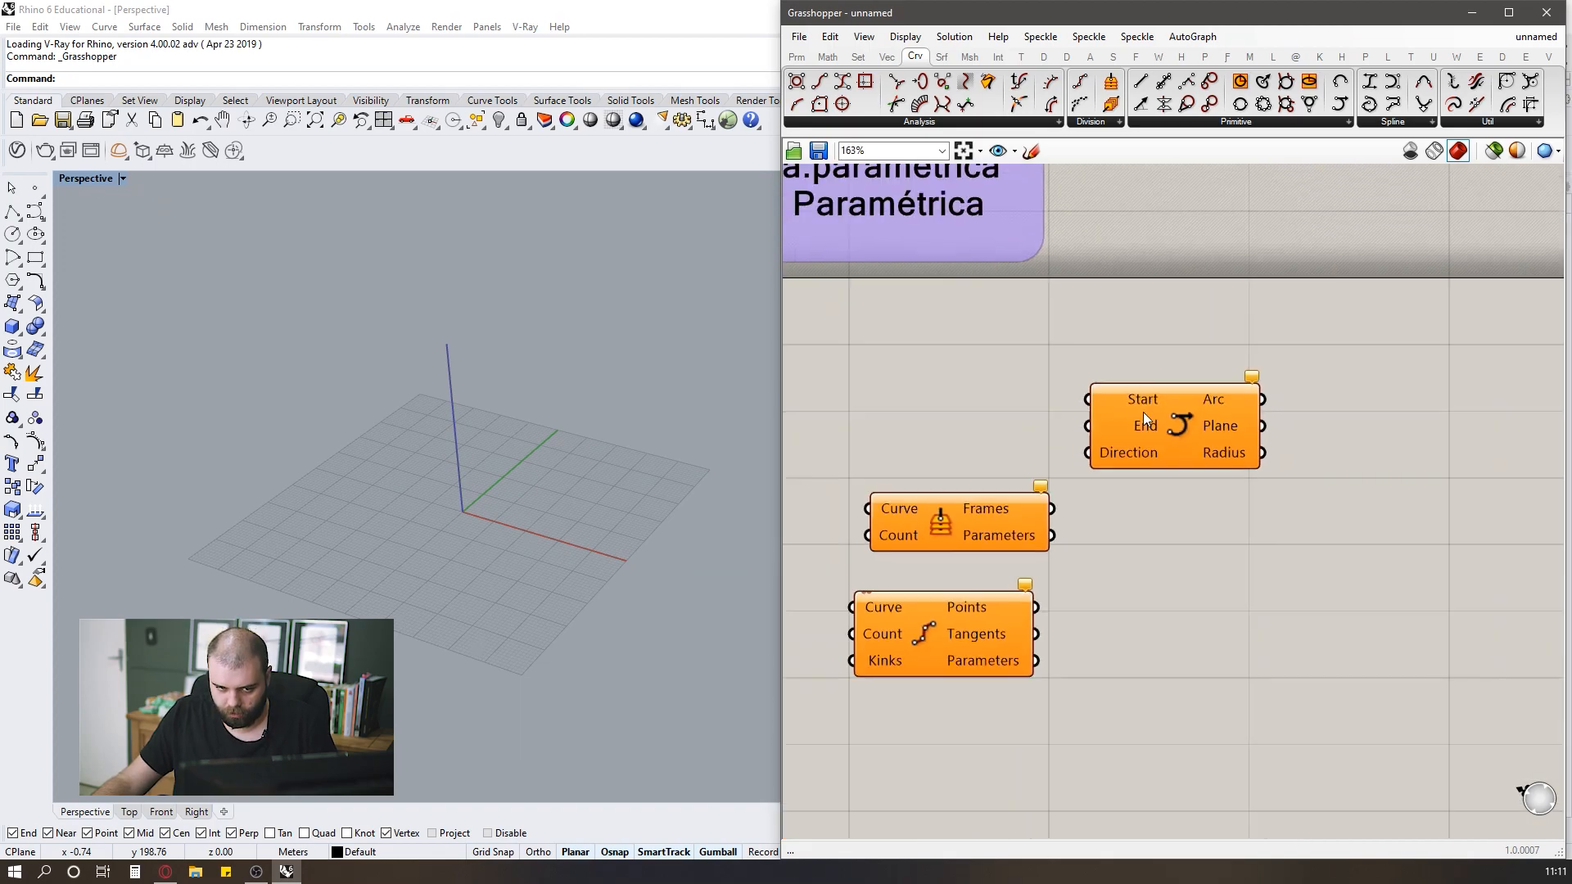
scroll(1143, 411, up, 5)
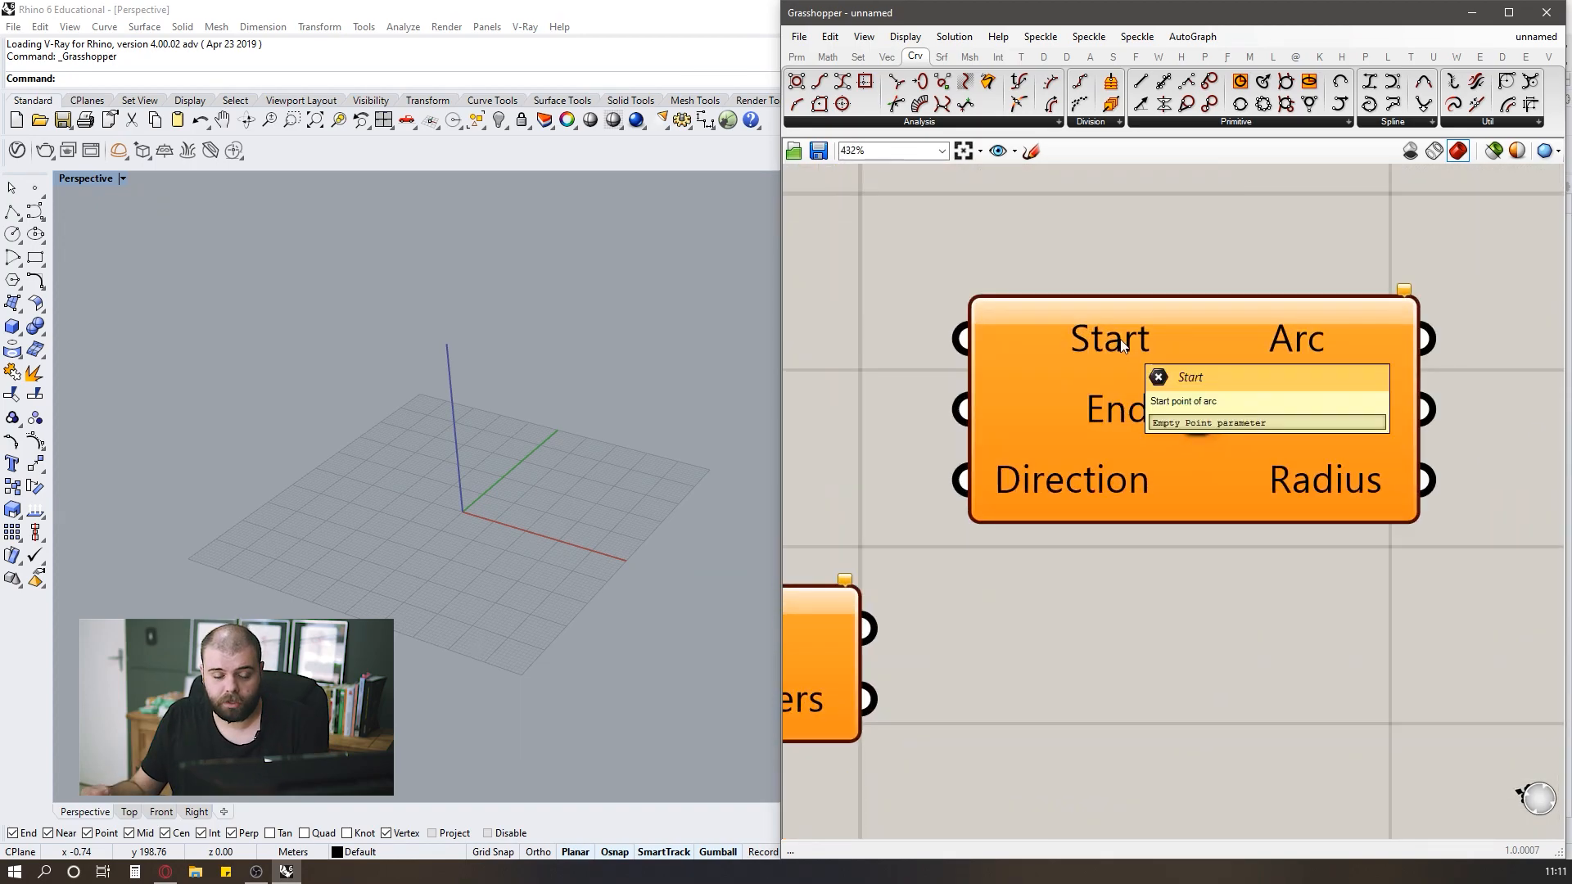
drag(892, 243, 1193, 372)
scroll(1236, 353, down, 3)
scroll(1315, 481, down, 2)
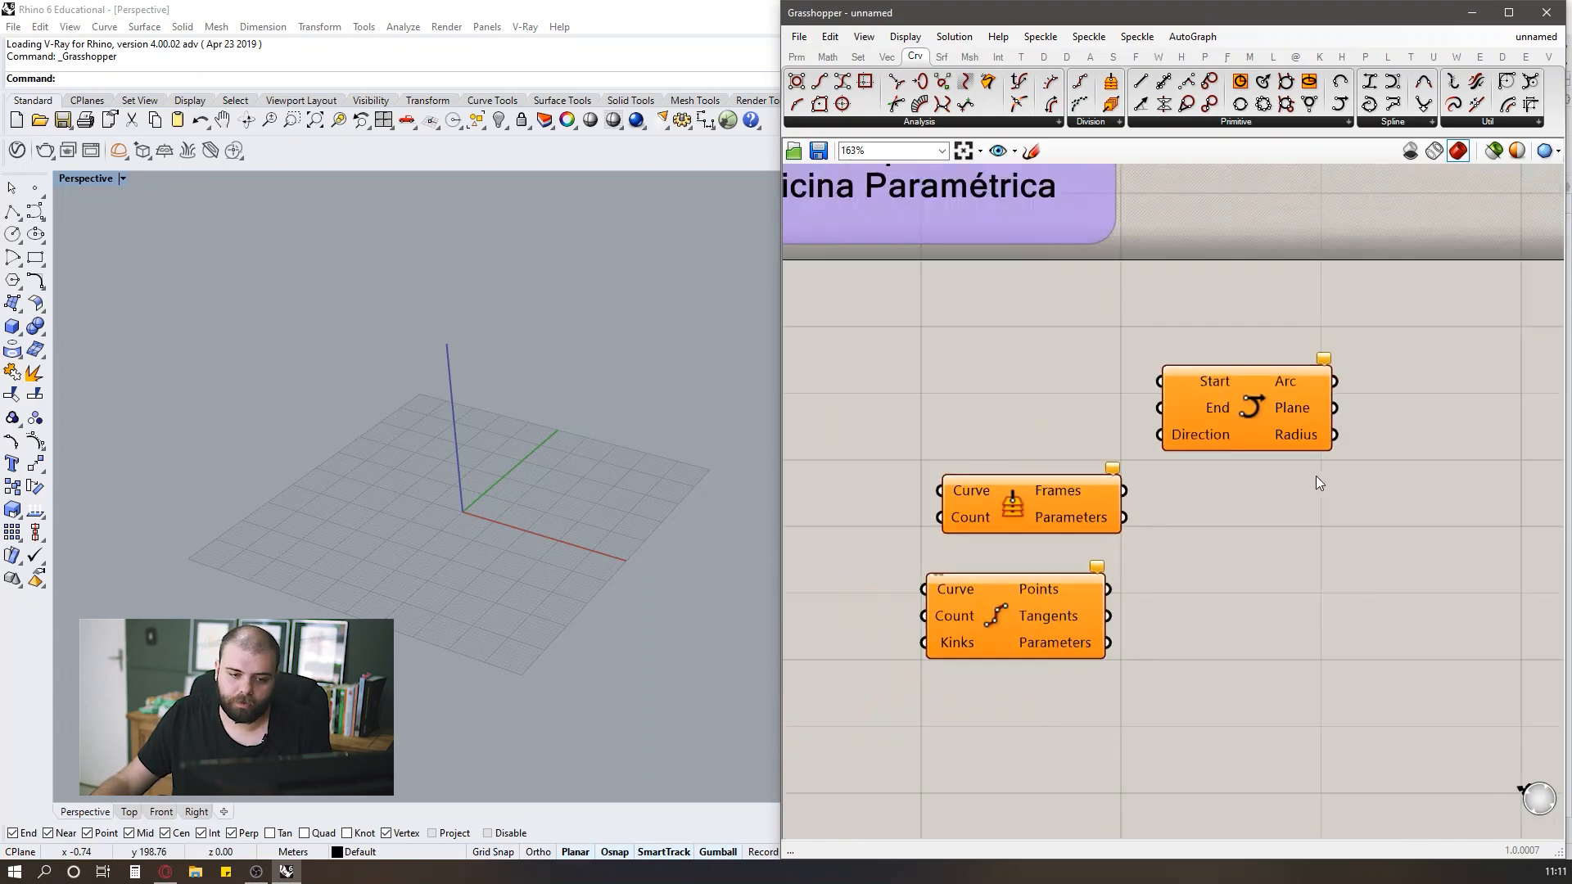
scroll(1010, 484, up, 4)
scroll(1115, 485, down, 2)
drag(827, 405, 1049, 512)
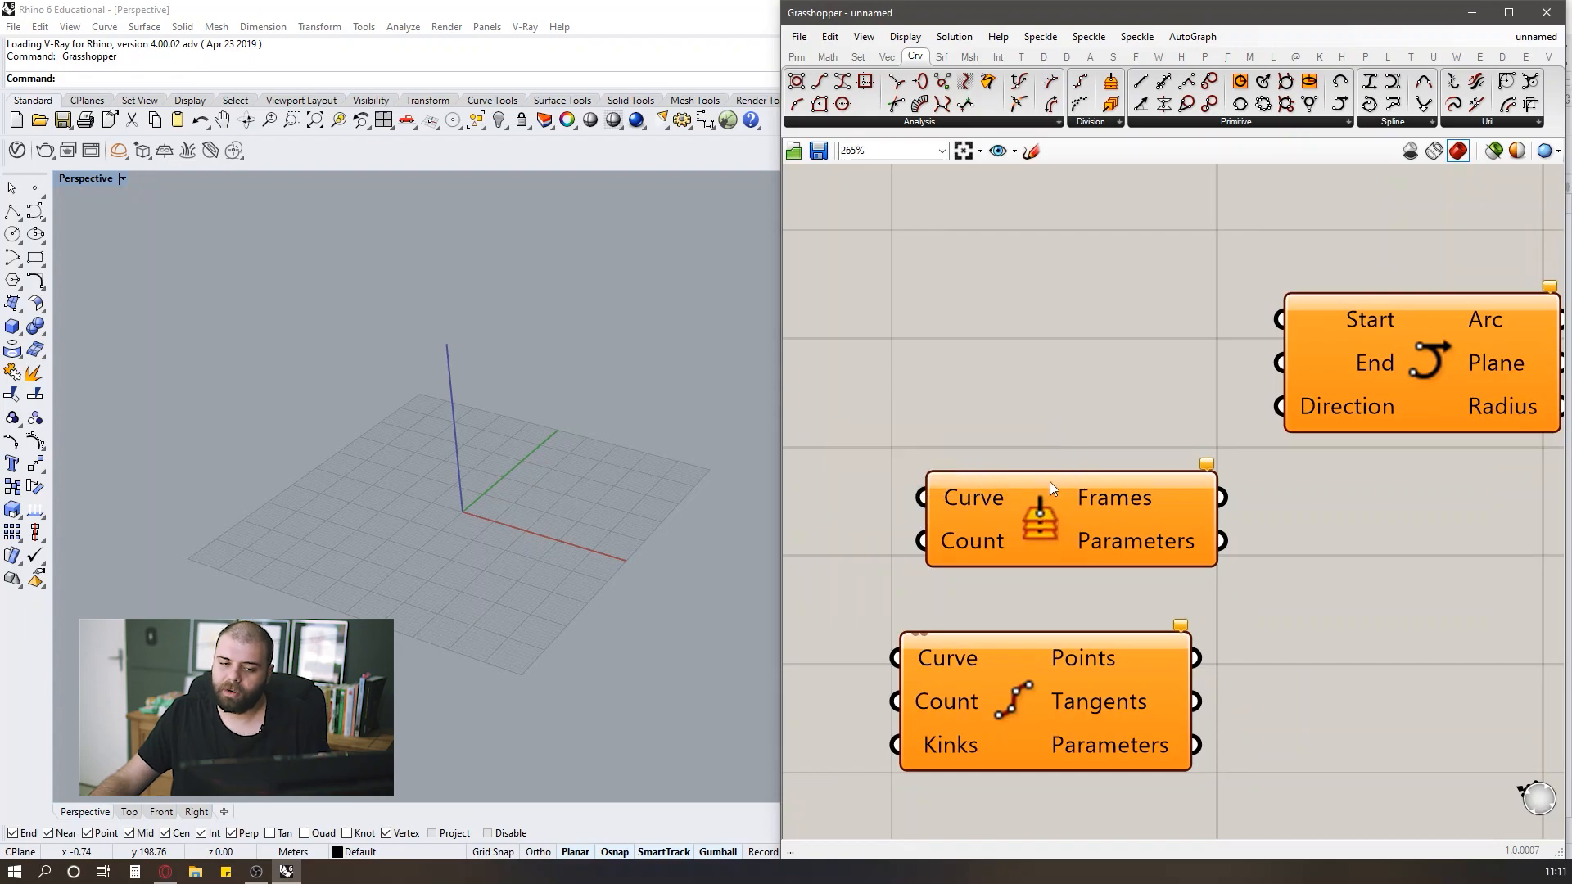
scroll(1228, 410, down, 3)
scroll(1232, 402, up, 4)
Examine the Arc SED component's full parameter names and the description of its Start input.
drag(951, 277, 1239, 358)
drag(961, 381, 1238, 395)
drag(993, 440, 1236, 484)
scroll(916, 474, down, 2)
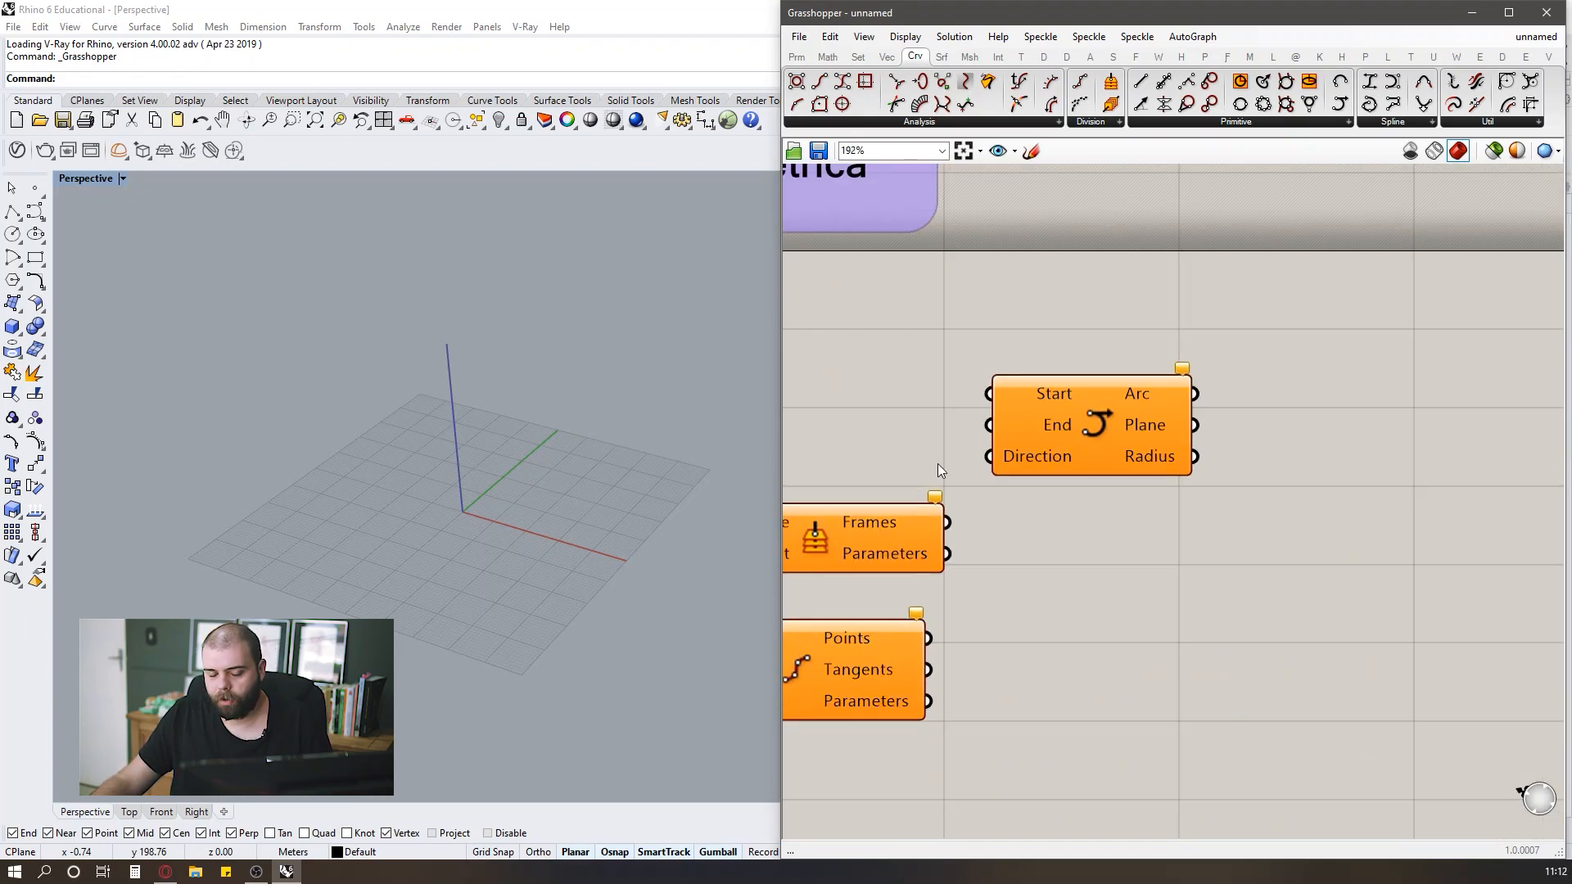
scroll(1030, 427, up, 3)
scroll(1144, 322, up, 2)
scroll(1239, 323, down, 2)
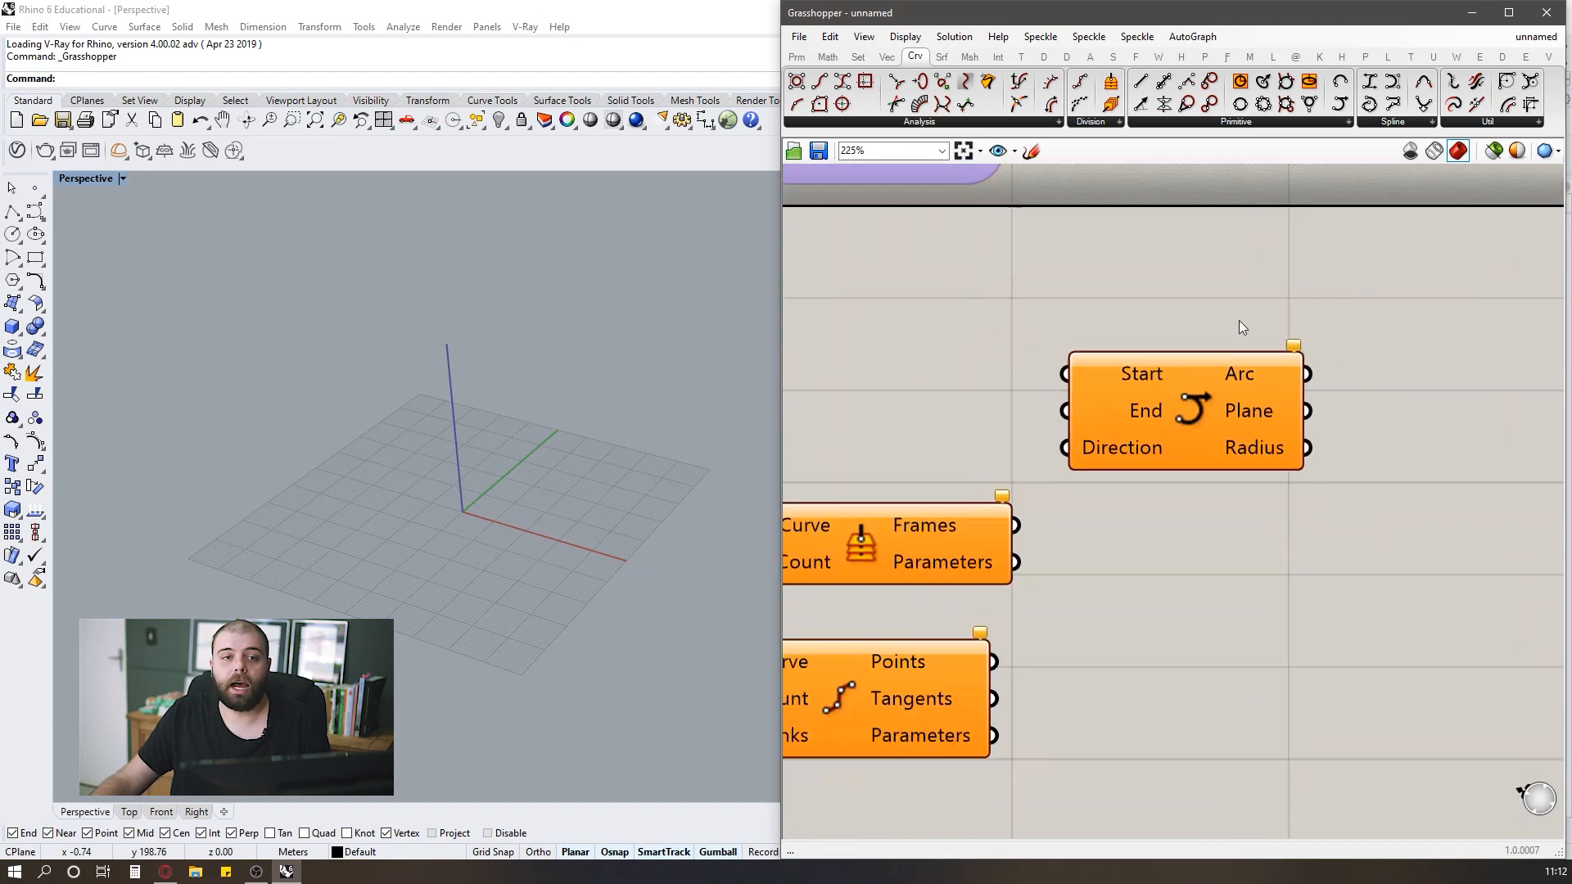
scroll(1206, 282, up, 2)
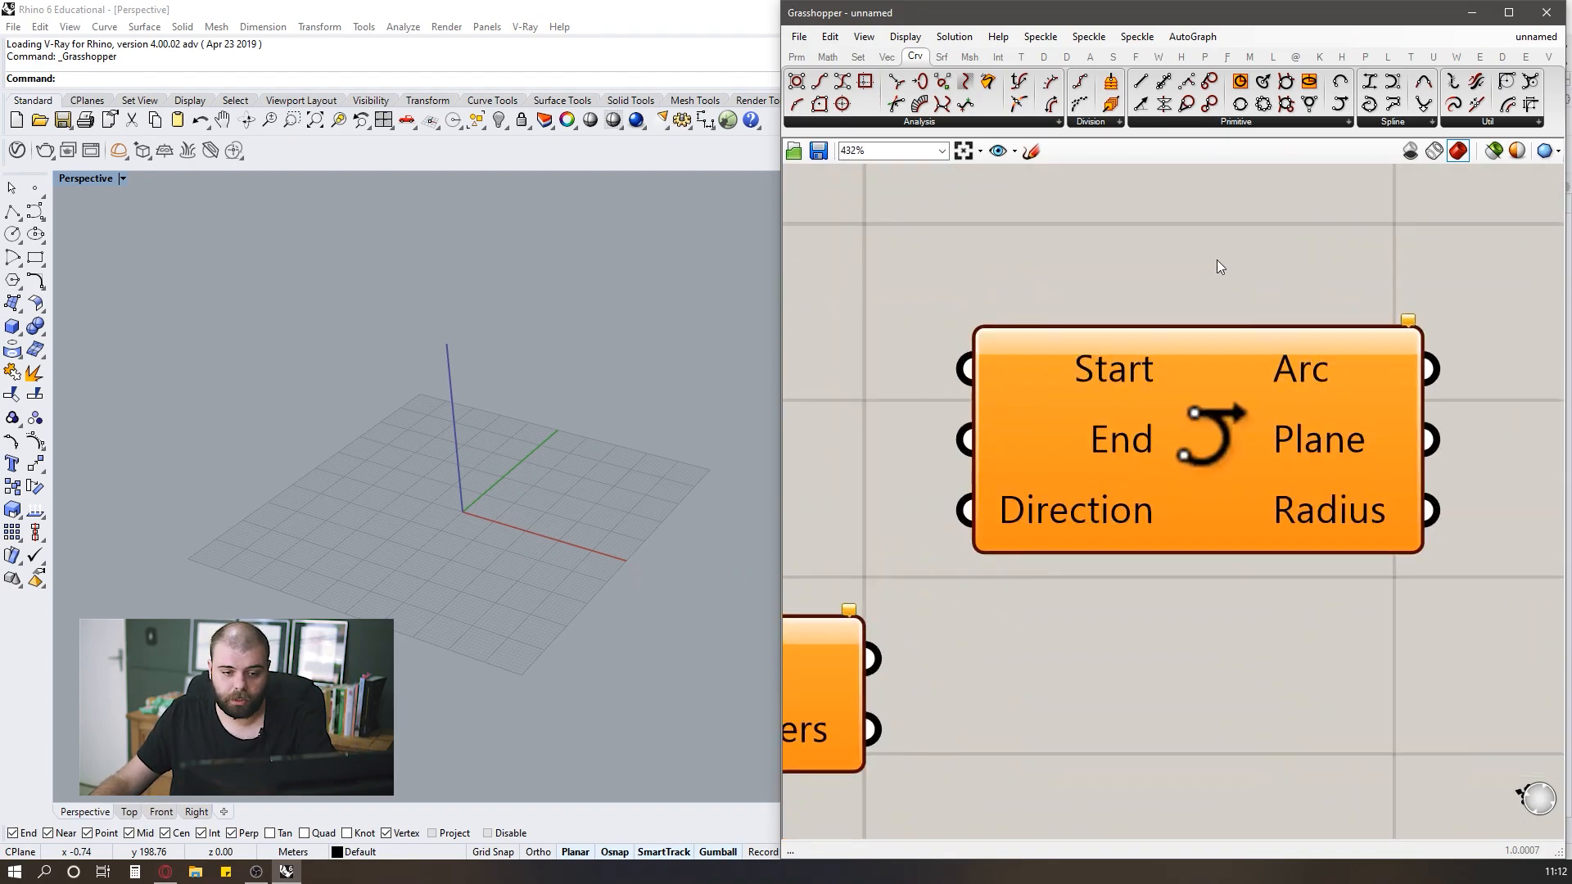
mouse_move(1108, 363)
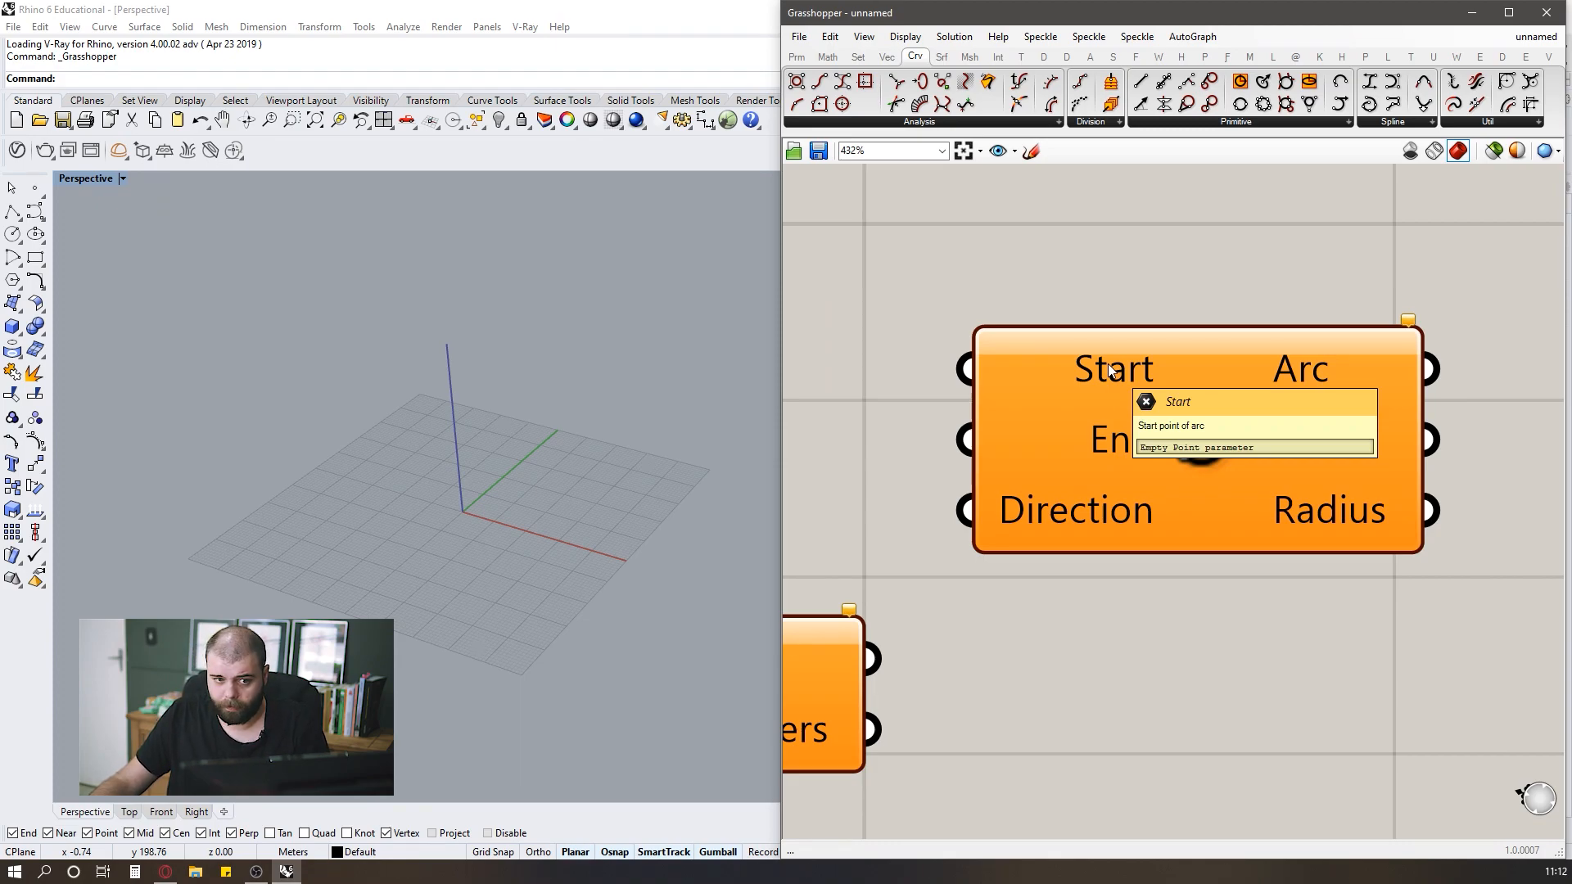
Move the Arc SED component to sit directly above the Horizontal Frames component and clear the selection.
scroll(1221, 447, down, 3)
drag(1286, 481, 1047, 416)
scroll(1239, 420, down, 1)
right_drag(1024, 448, 1105, 419)
drag(1078, 345, 1029, 405)
click(909, 315)
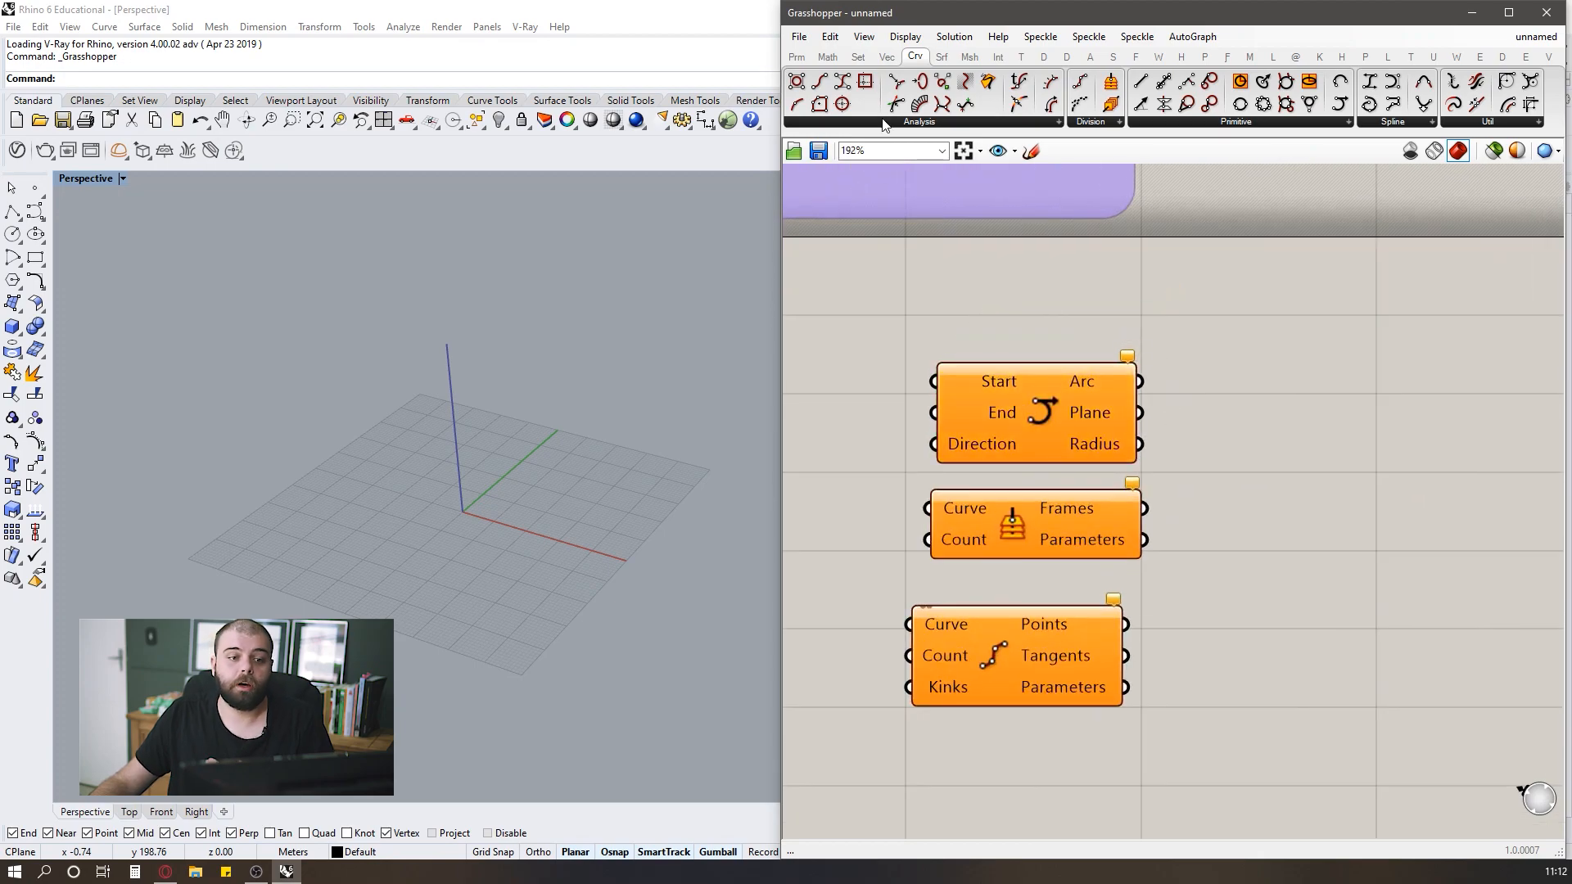
Turn off Draw Full Names so all three components show abbreviated labels.
click(904, 36)
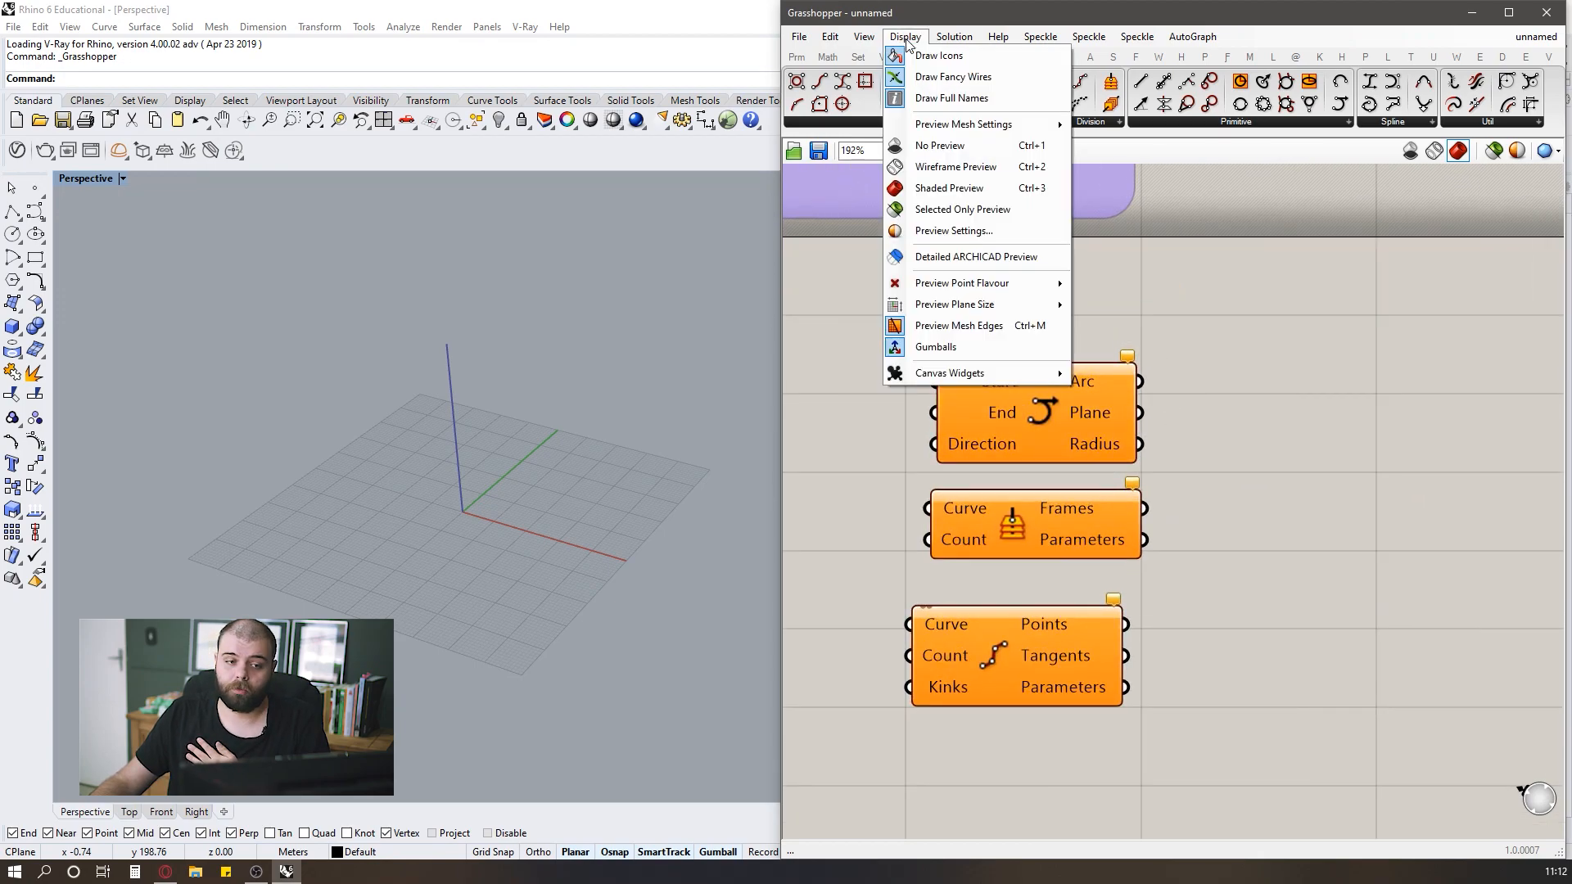
click(939, 98)
scroll(1102, 390, down, 2)
scroll(1109, 382, up, 1)
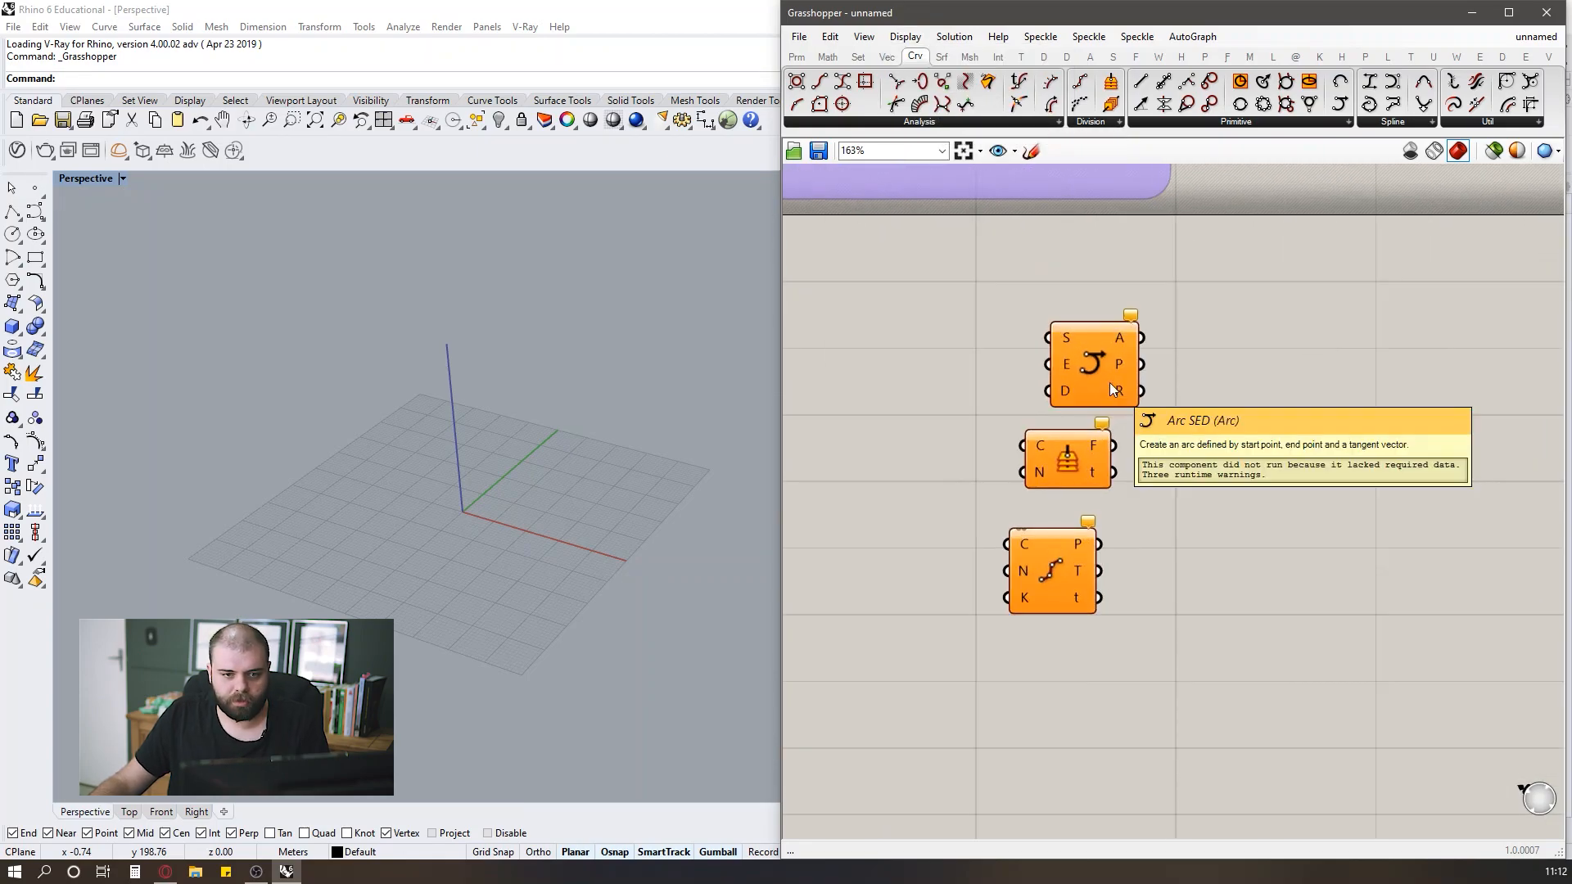
Shift the Arc SED component to the right and add two line components with Line, Point A and Point B inputs beside it.
drag(1108, 381, 1206, 379)
drag(1336, 385, 1392, 529)
scroll(1392, 529, down, 4)
scroll(1271, 510, up, 2)
drag(1186, 82, 1350, 383)
scroll(1297, 365, up, 2)
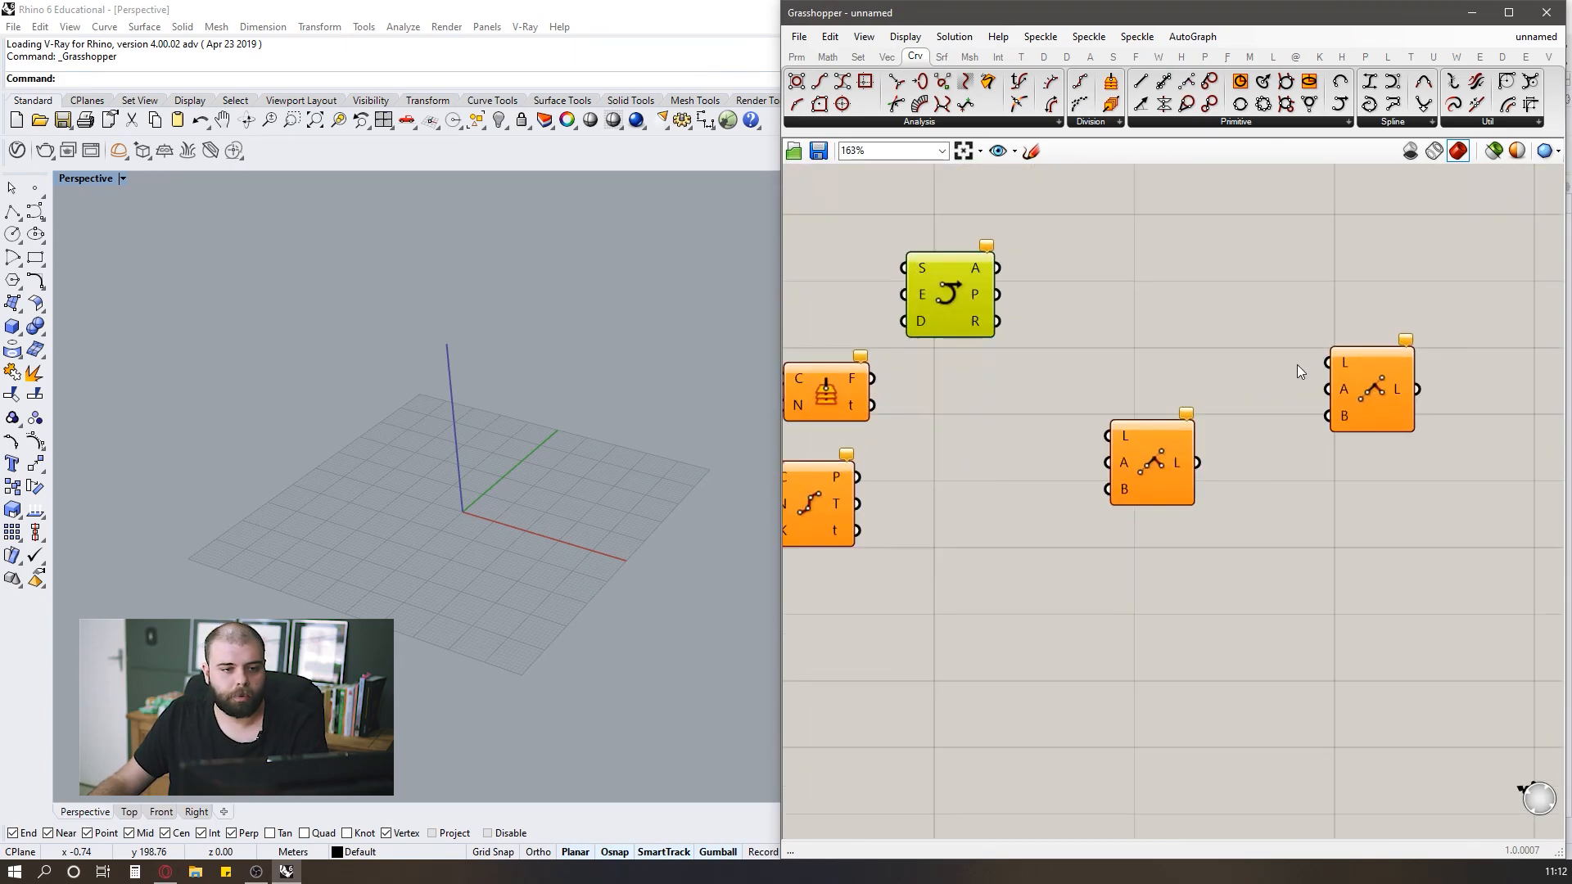
Turn Draw Full Names on and off again to compare the labels of the two line components.
click(904, 36)
click(941, 101)
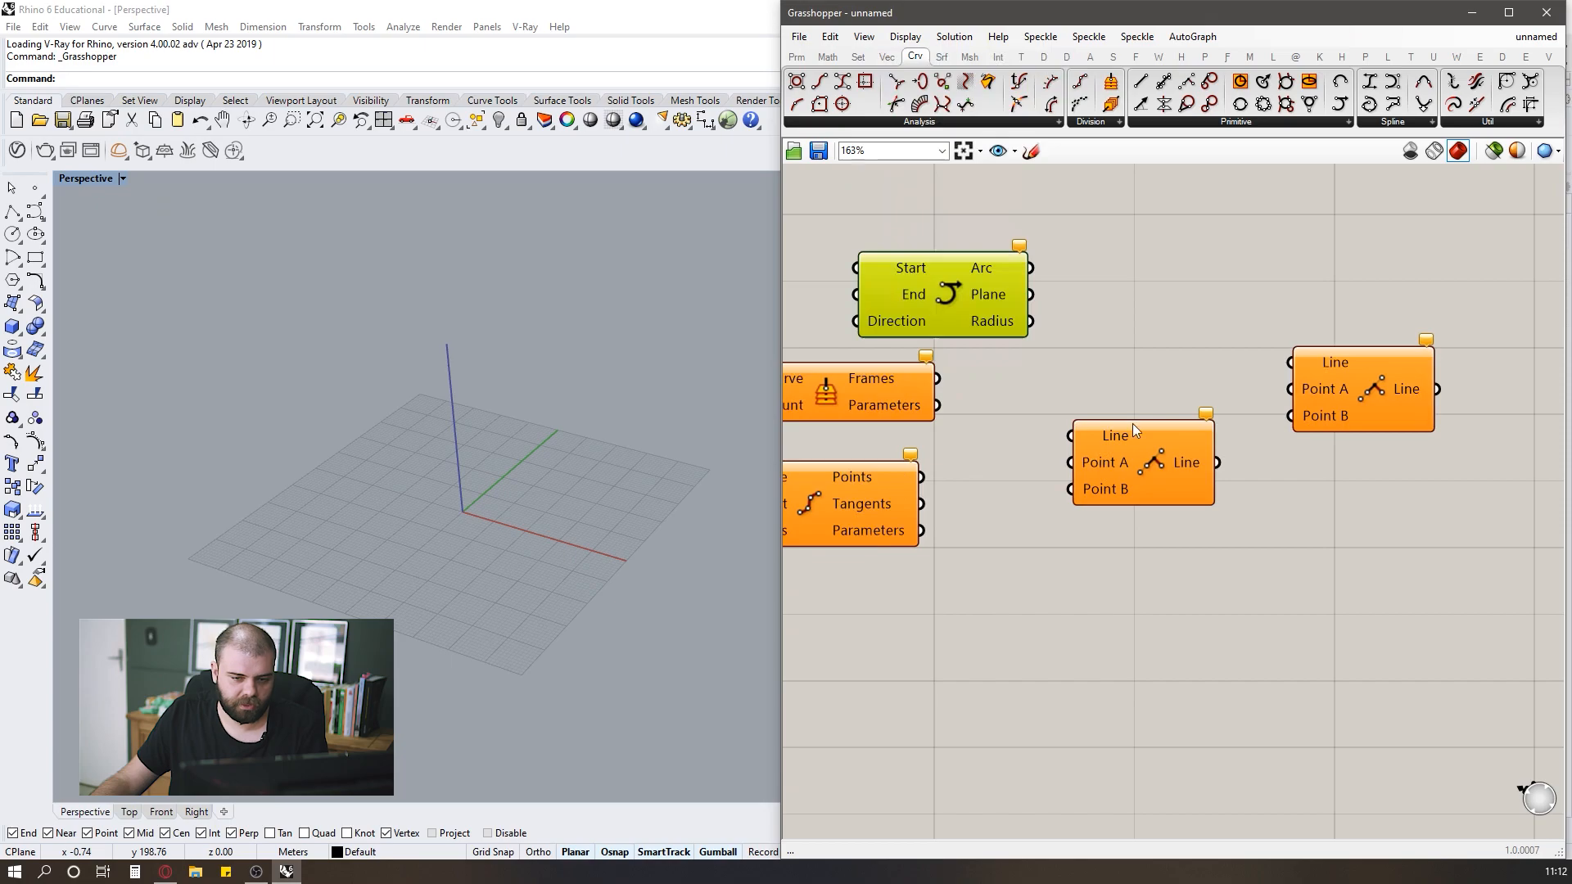
drag(1269, 294, 1494, 473)
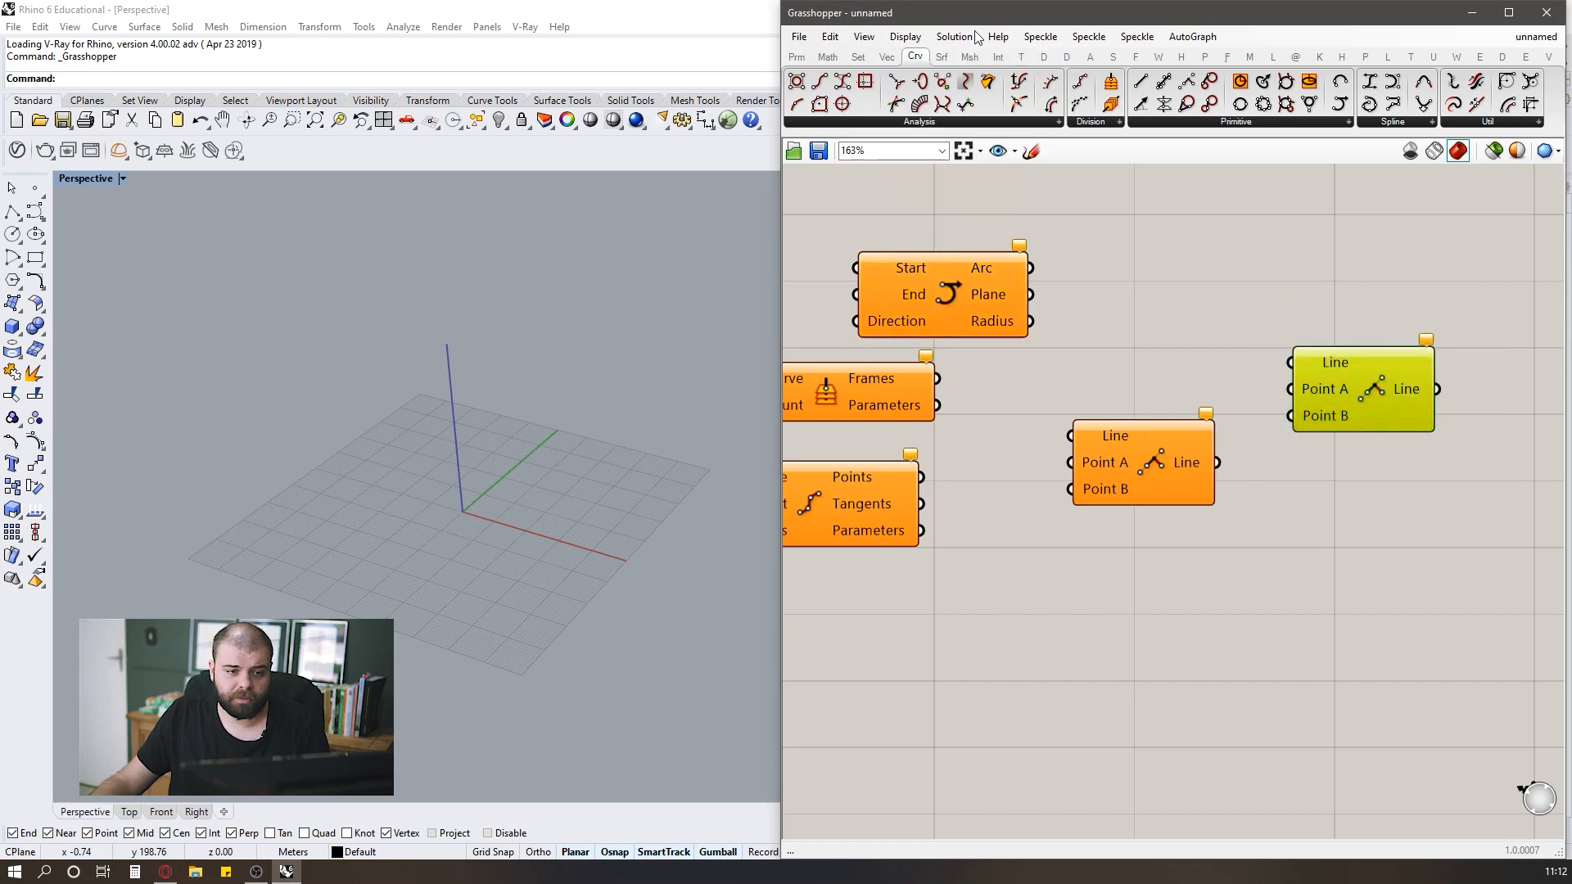
click(904, 36)
click(941, 100)
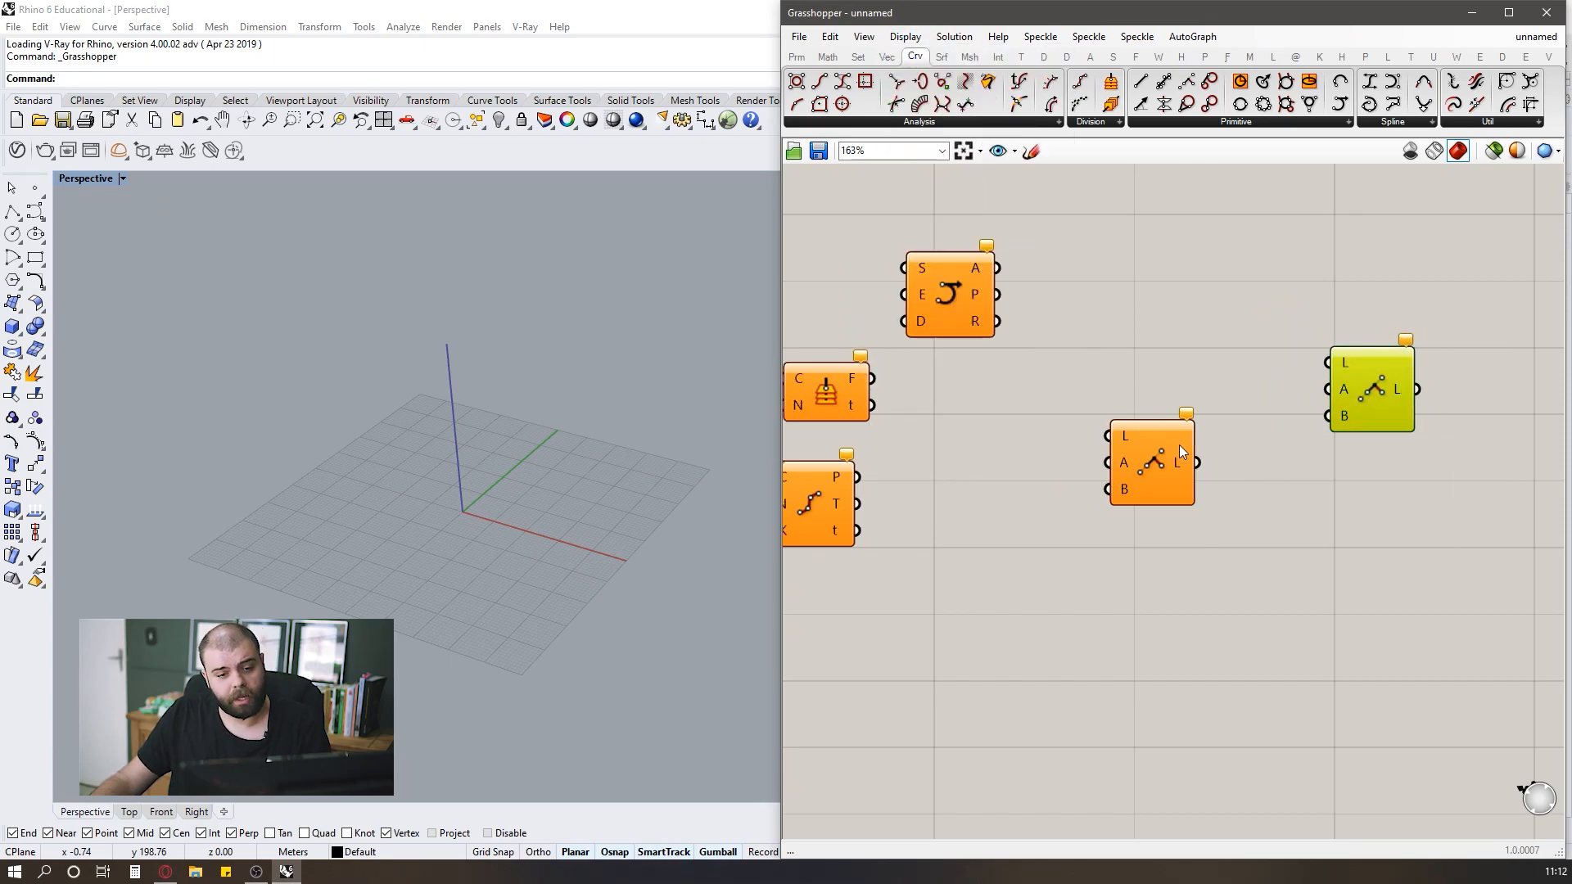
Select both line components, examine the Point B input description of the lower one, and clear the selection.
shift+drag(1358, 618, 1172, 360)
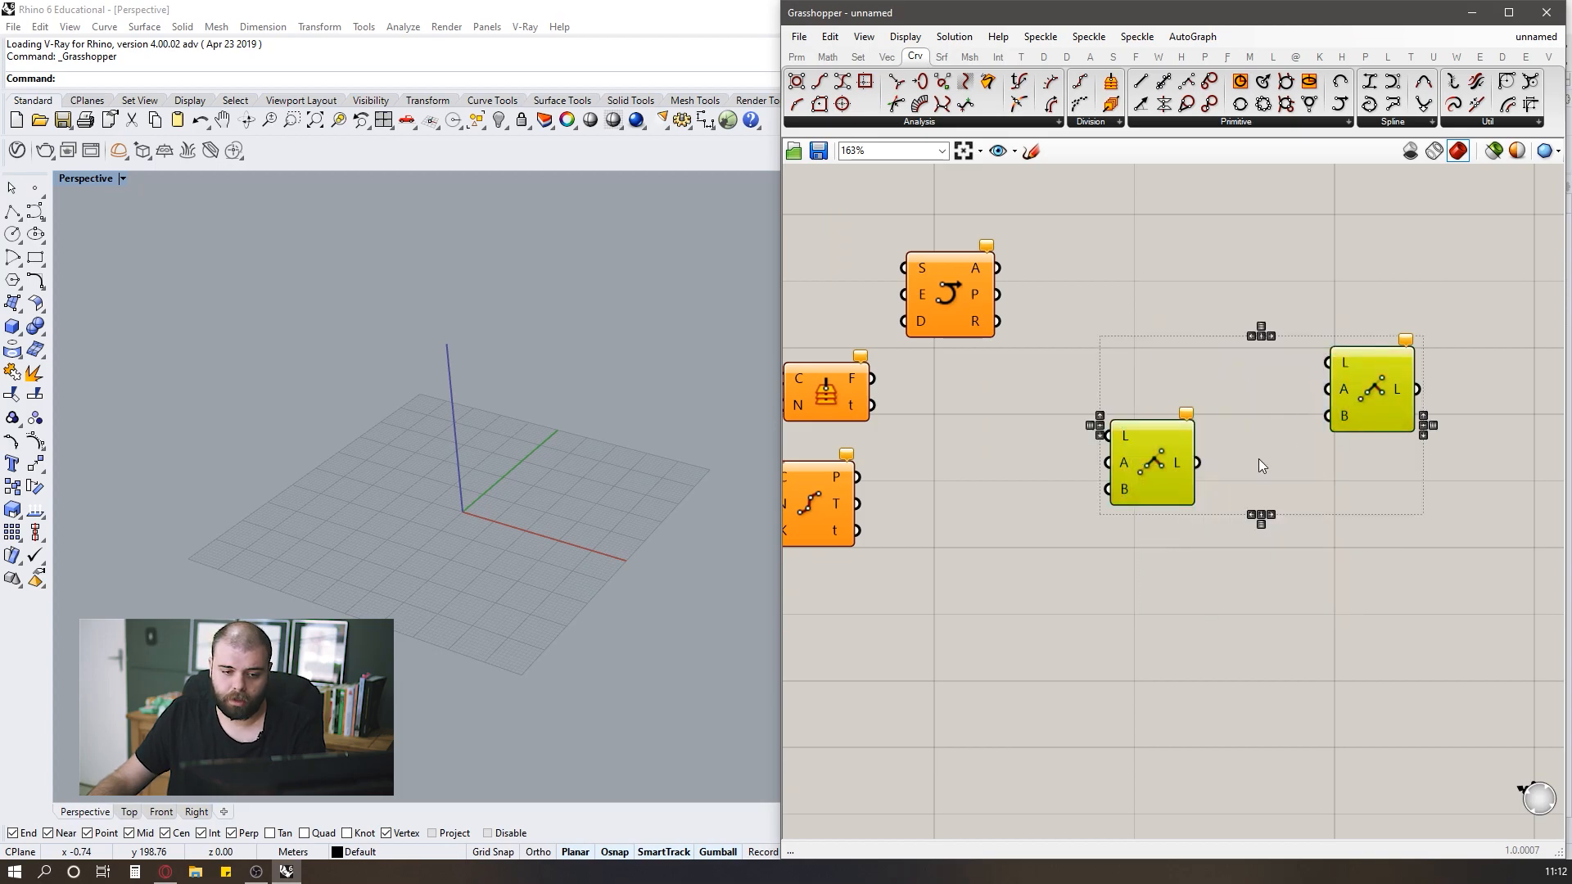
scroll(1206, 449, up, 2)
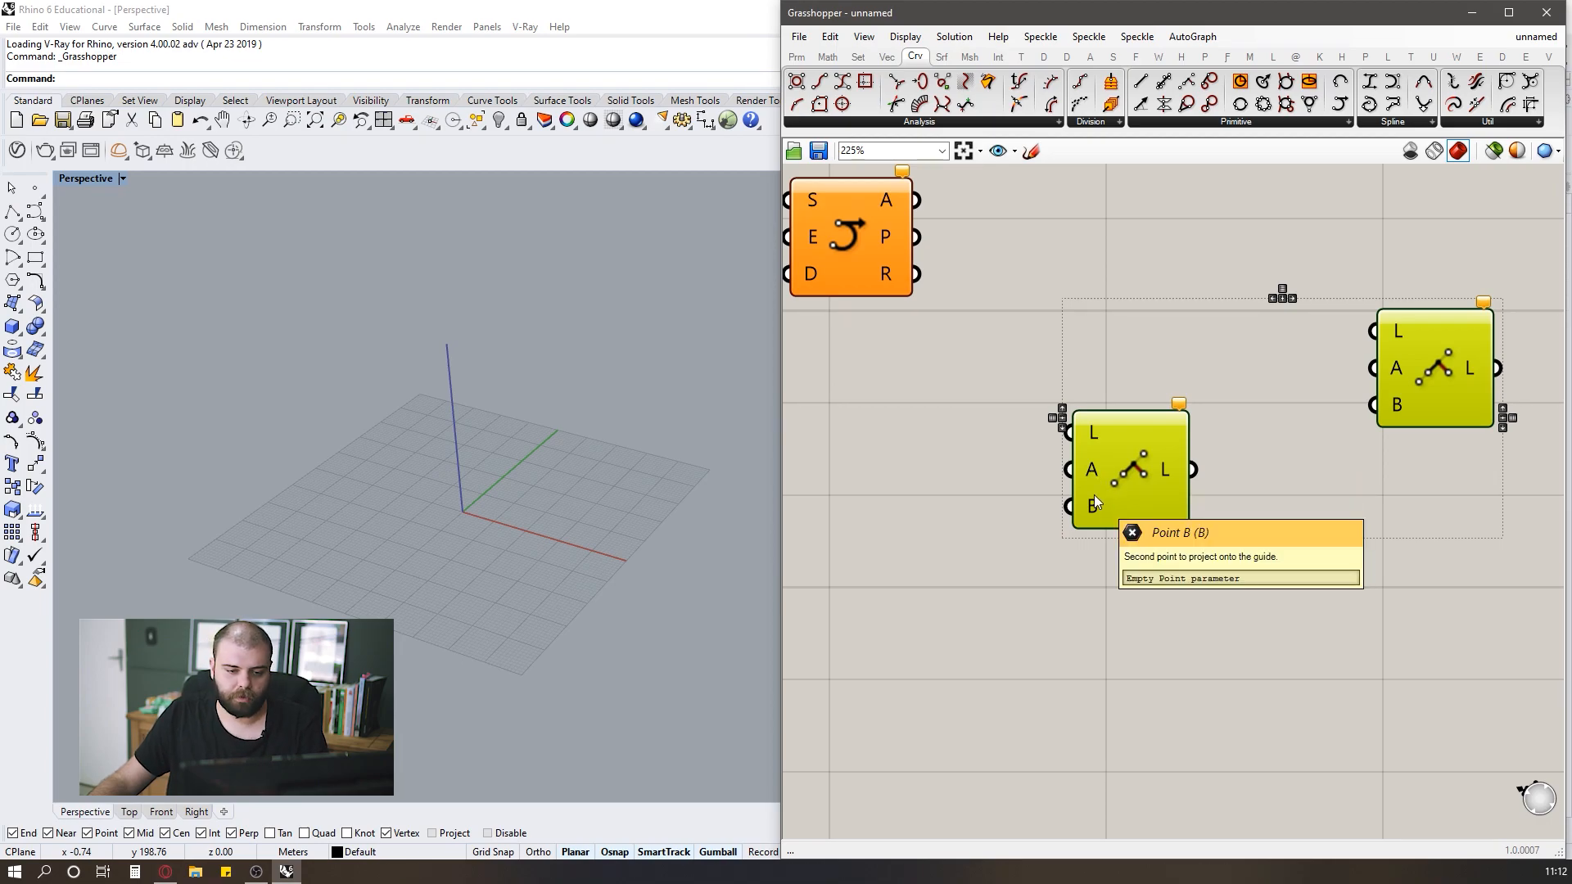
click(922, 476)
scroll(1162, 518, down, 1)
scroll(1008, 435, up, 1)
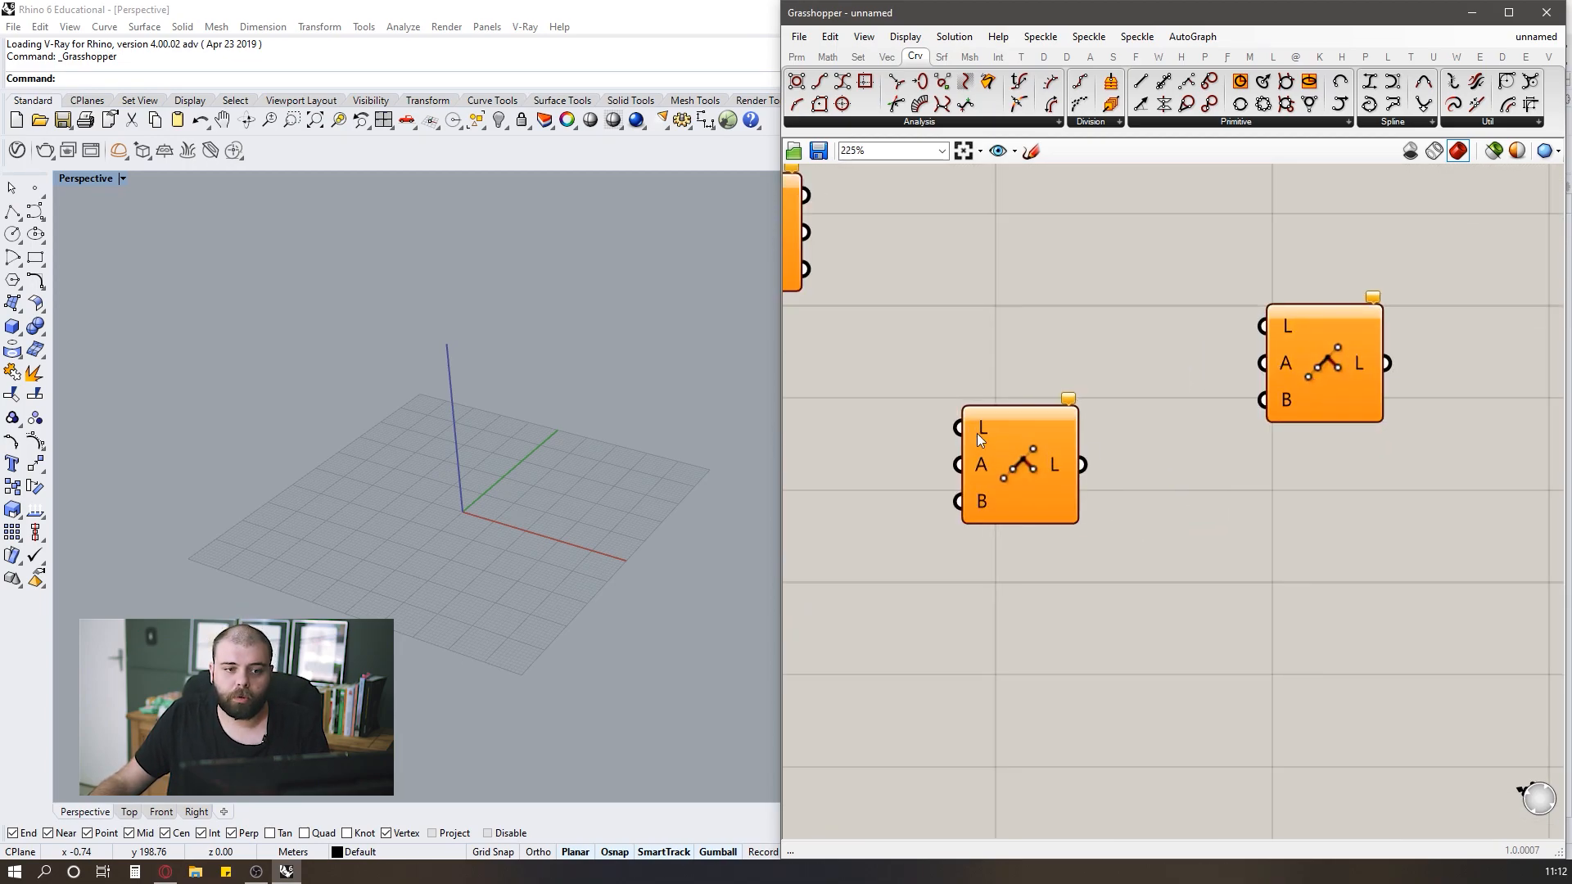
Turn Draw Full Names back on and delete both line components.
click(905, 36)
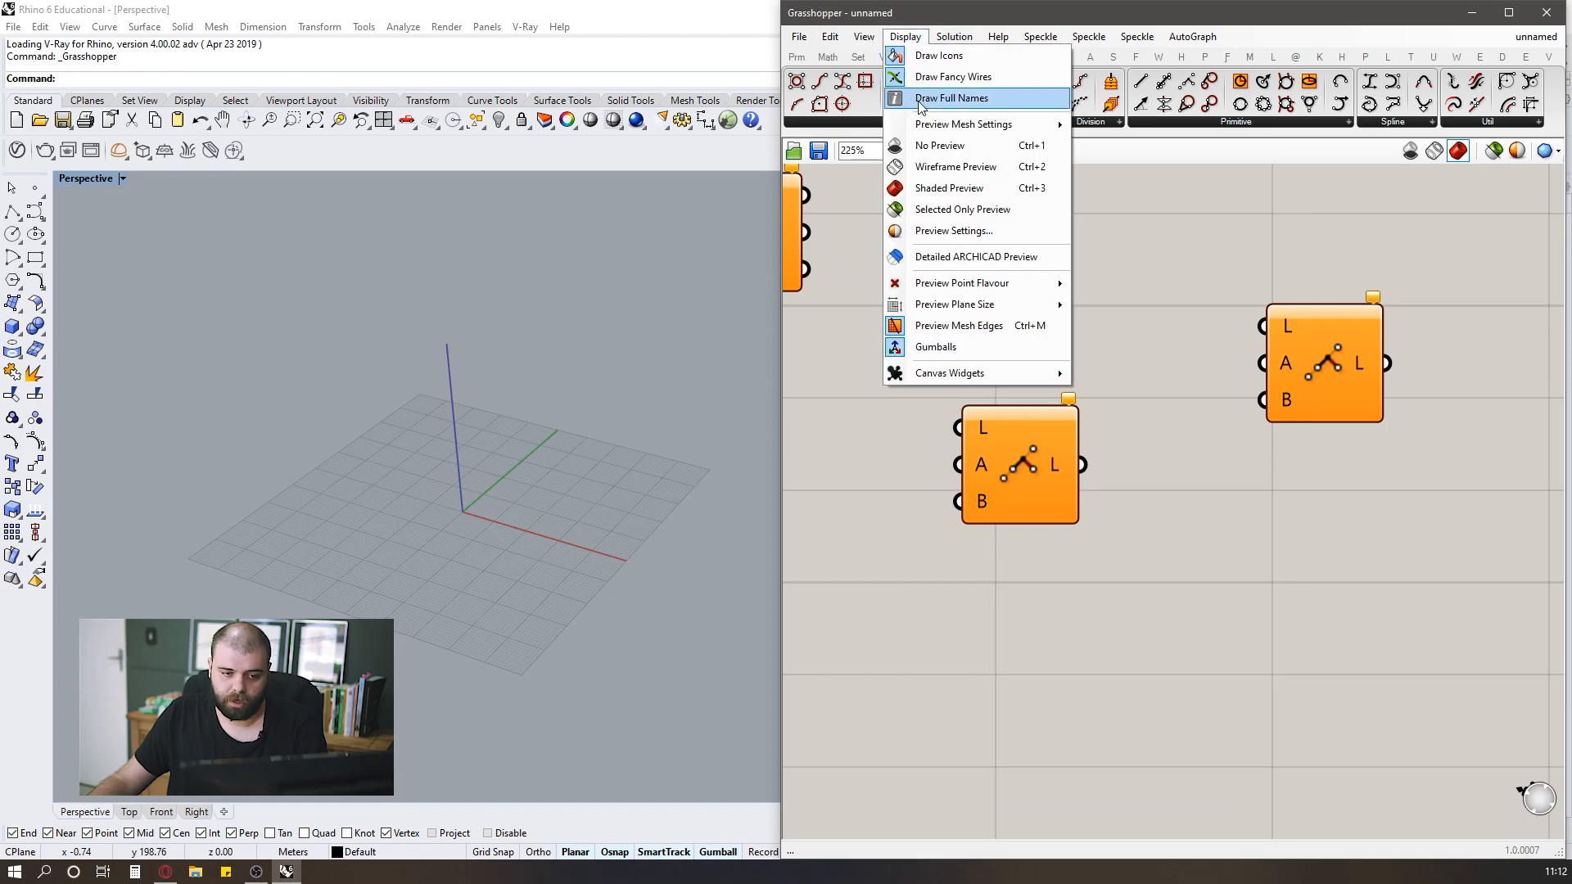
click(934, 97)
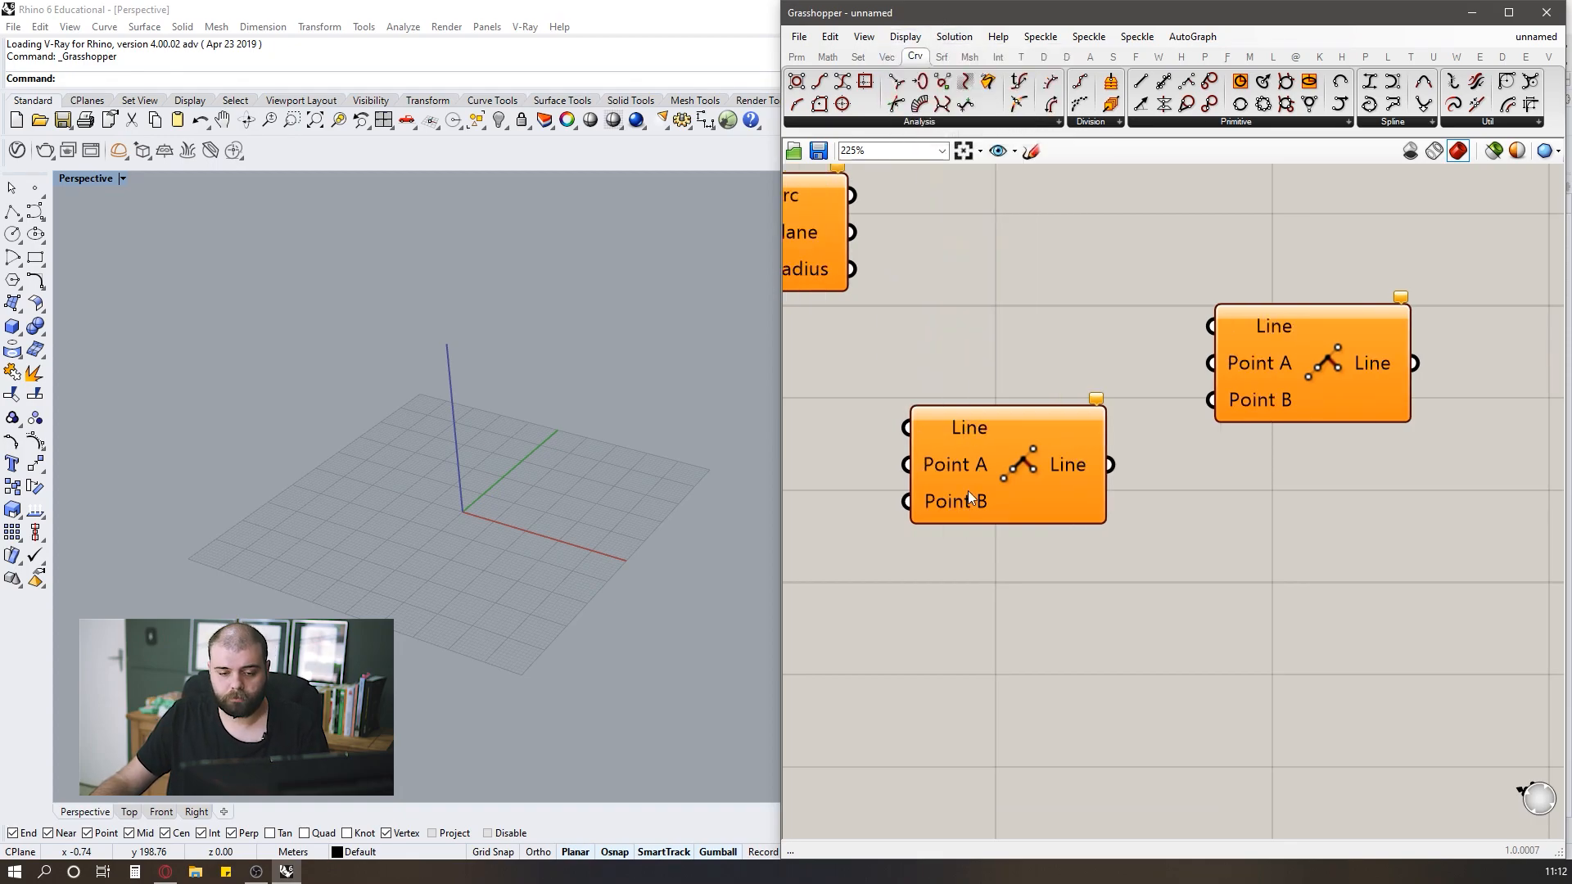
drag(1431, 509, 1045, 347)
key(Delete)
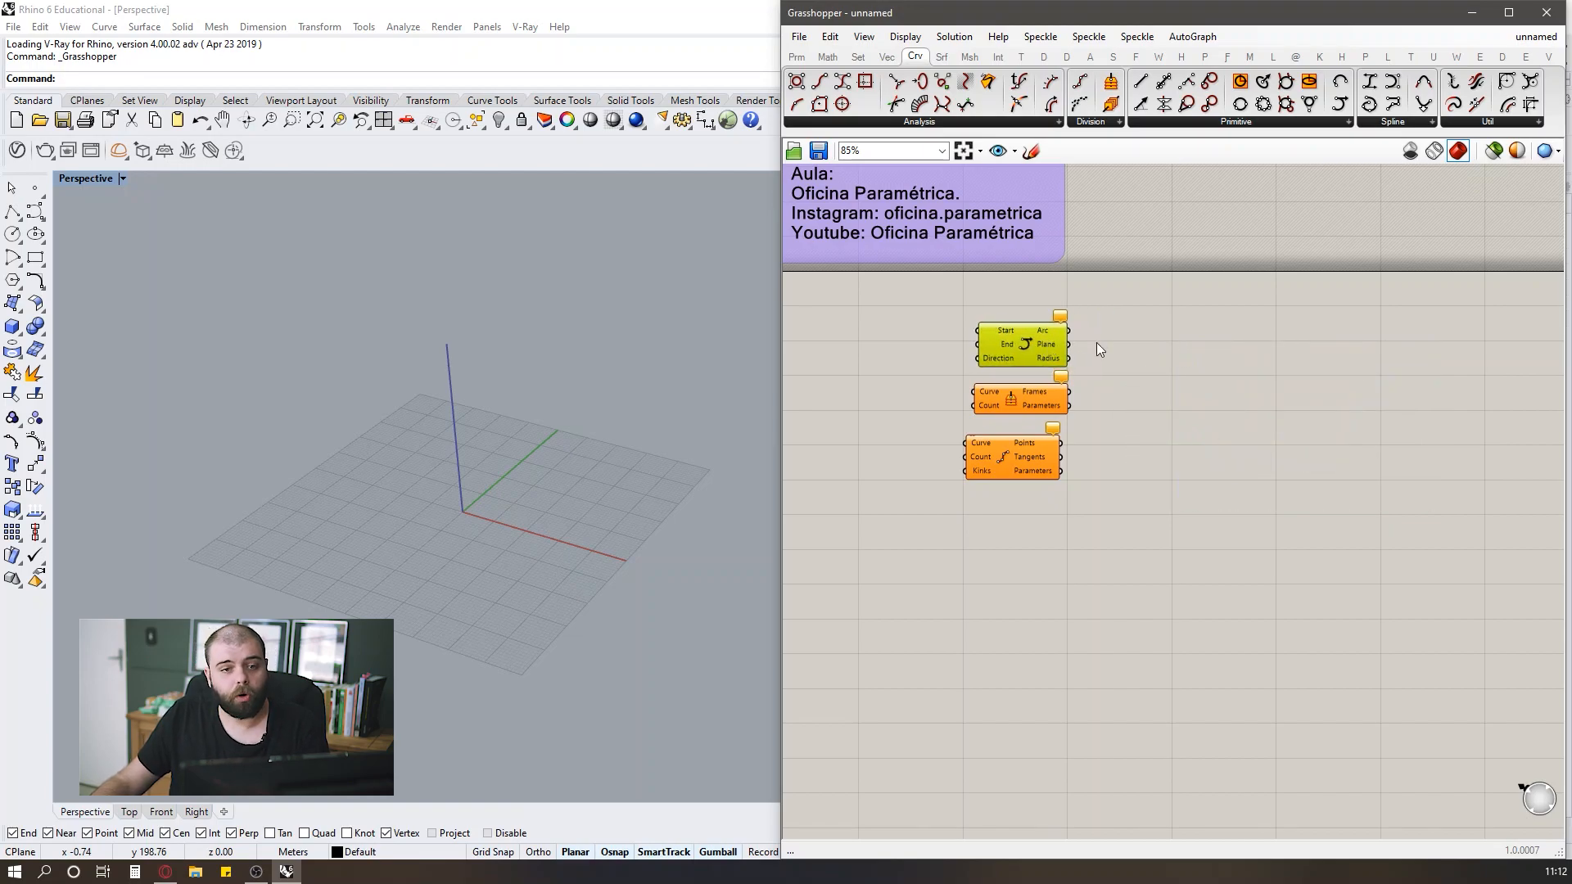
click(1146, 351)
scroll(1179, 372, down, 2)
scroll(1112, 388, up, 5)
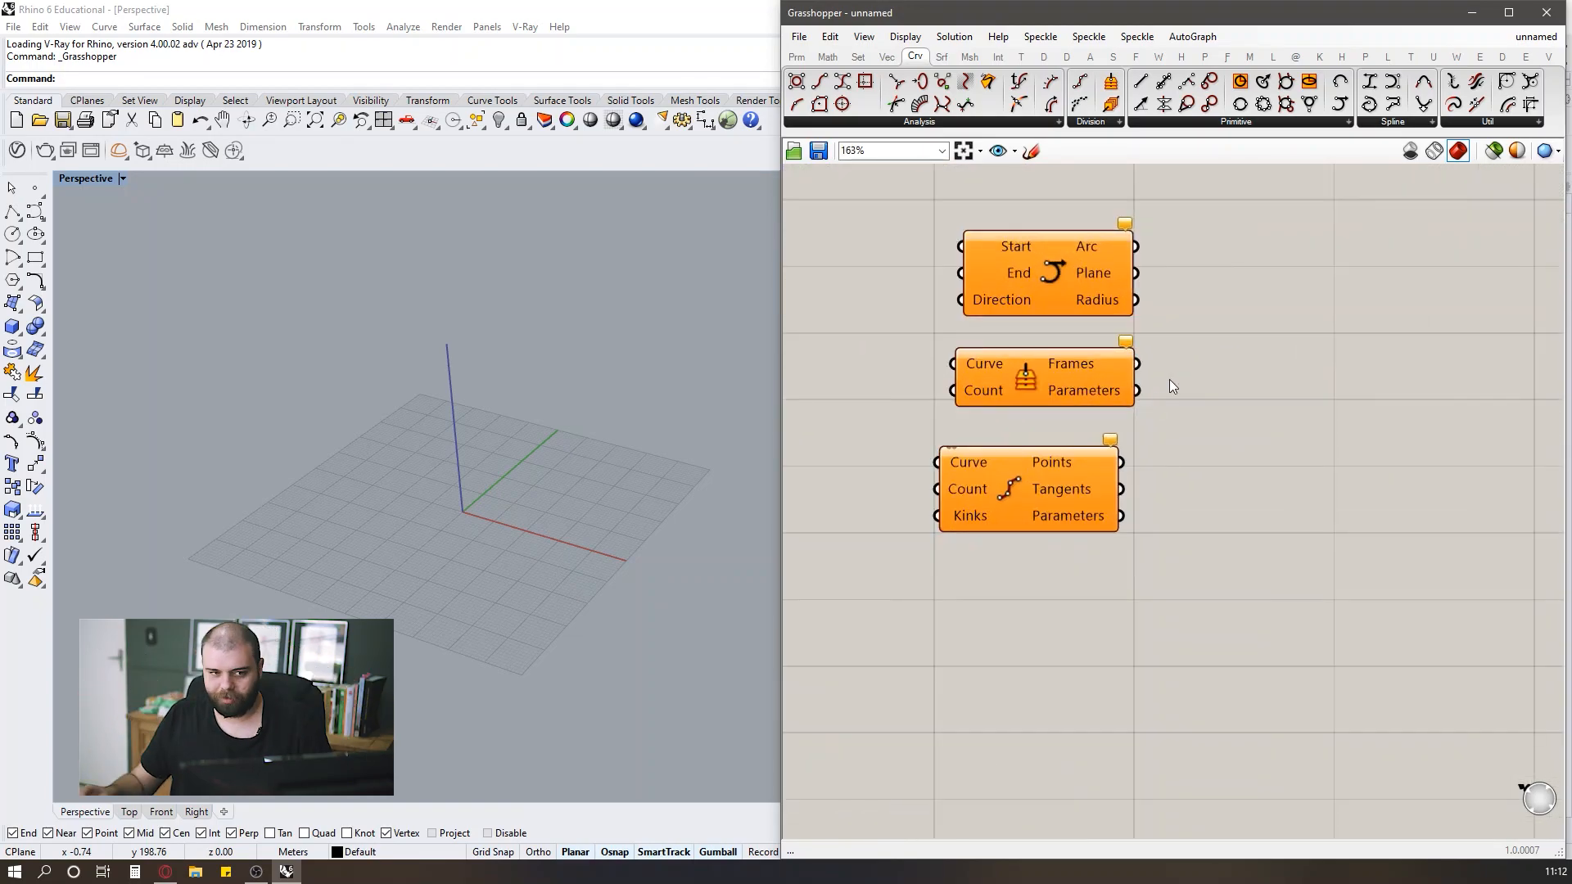
scroll(1169, 380, up, 1)
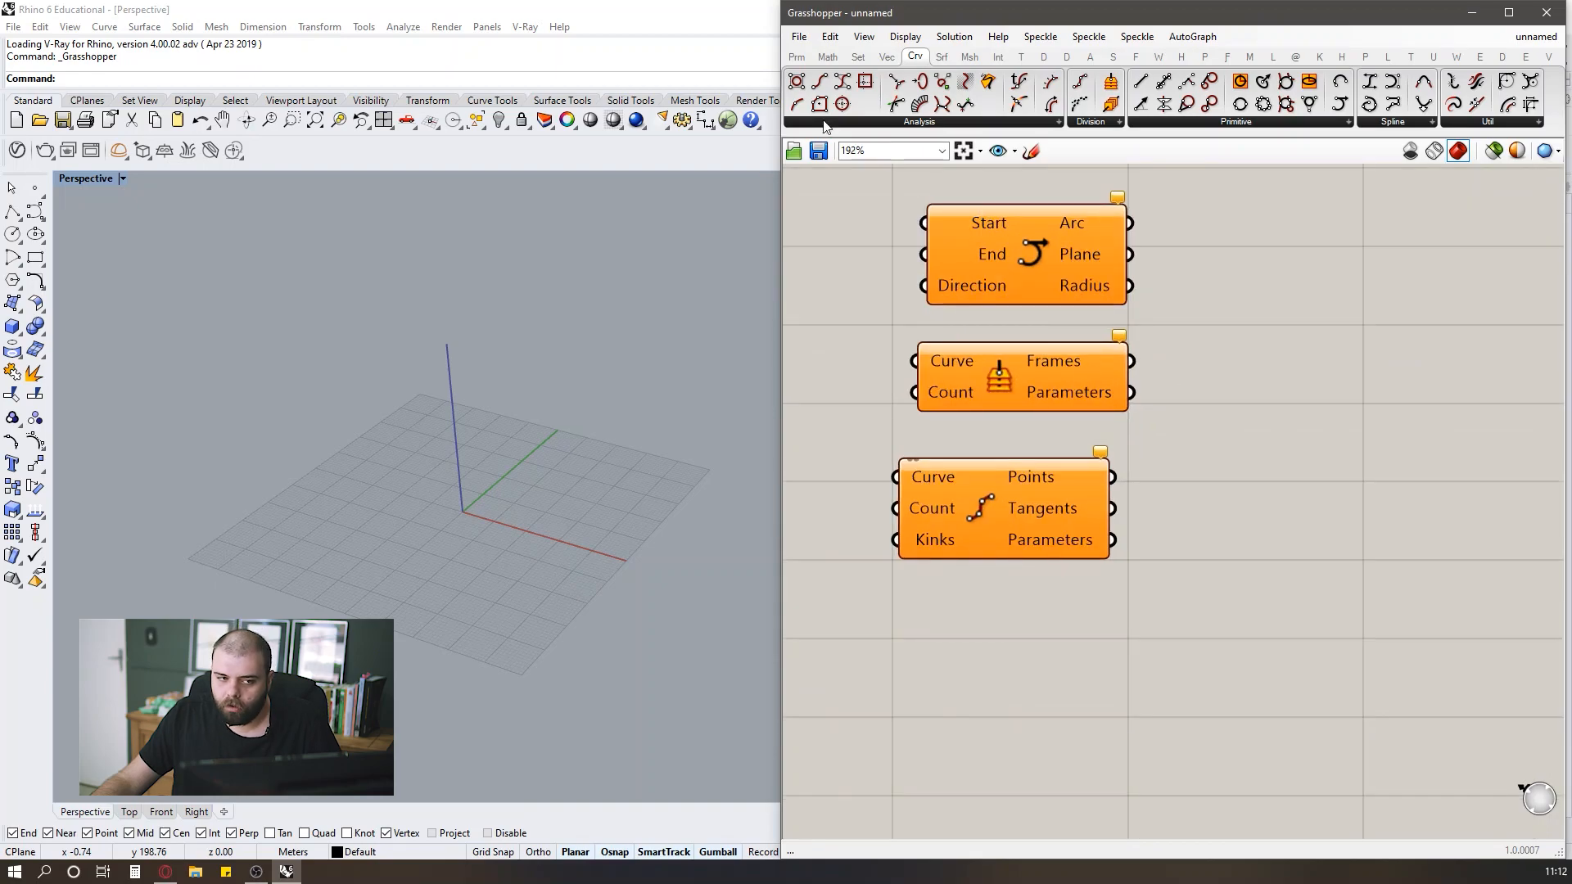
Add a Number Slider to the empty canvas area left of the Horizontal Frames component.
click(802, 58)
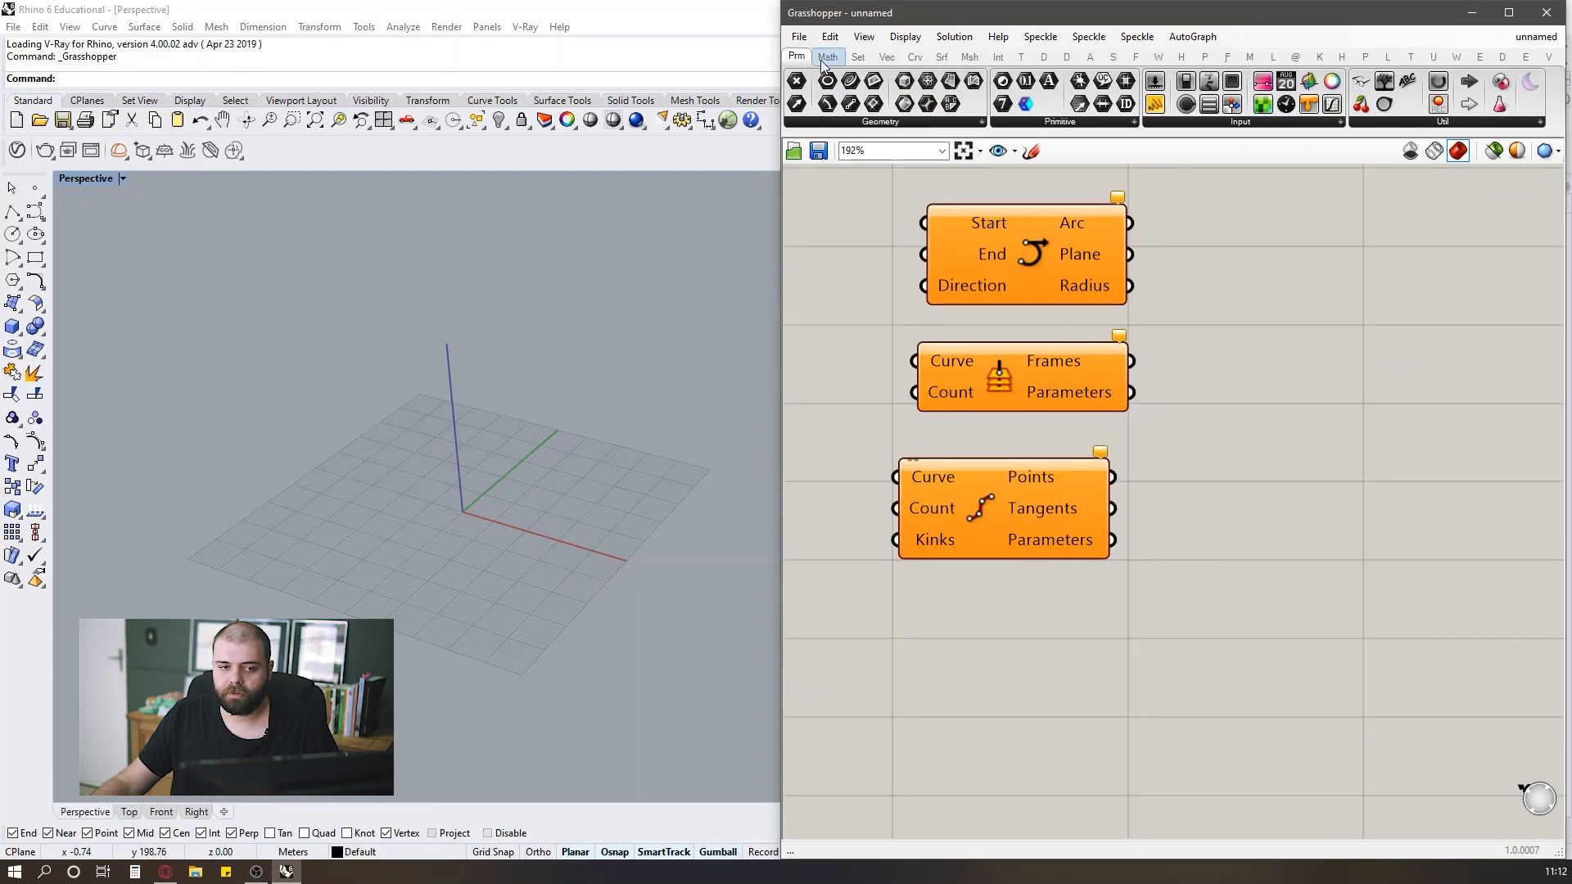
scroll(1155, 325, down, 6)
right_drag(1098, 391, 1353, 399)
scroll(1353, 398, up, 4)
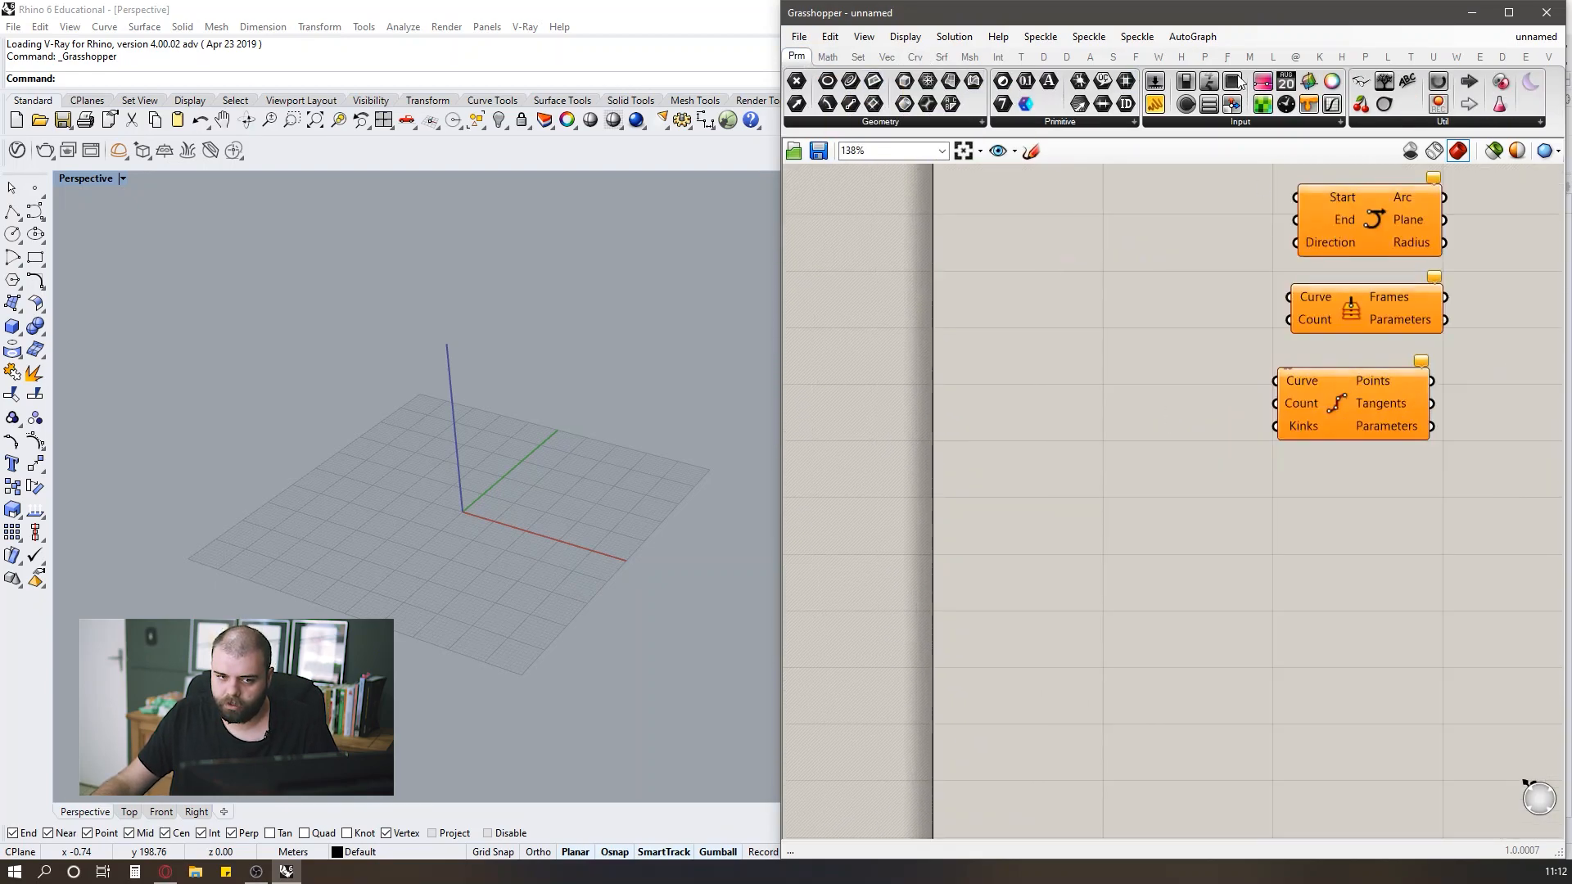
drag(1154, 80, 1073, 344)
scroll(1142, 341, up, 3)
Configure the Number Slider with 0 decimal digits and a maximum of 50.
double_click(938, 337)
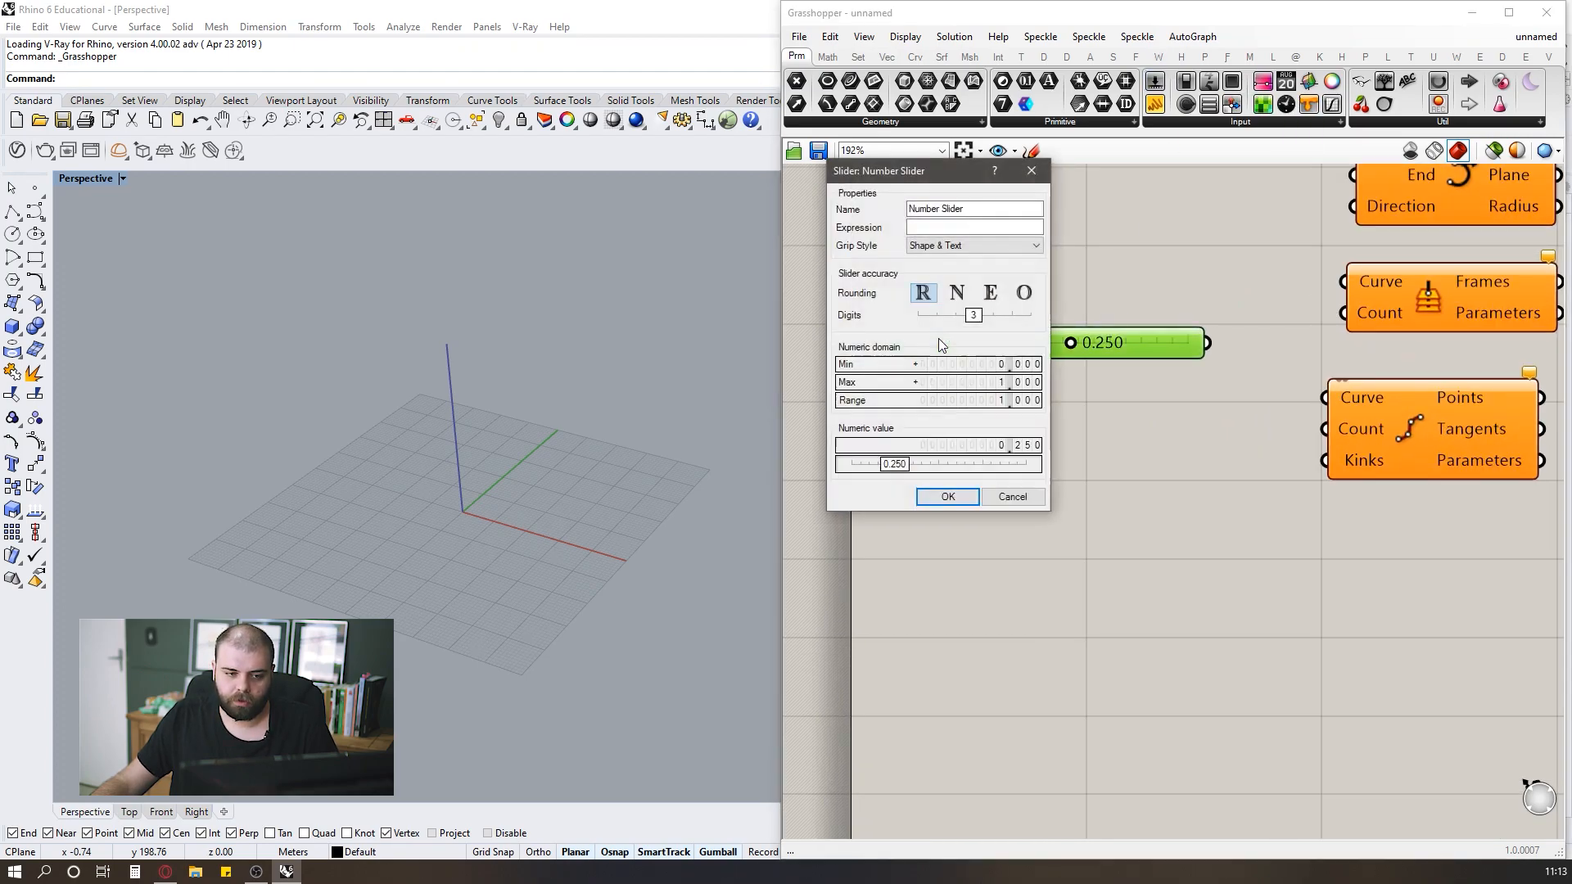
drag(972, 315, 918, 316)
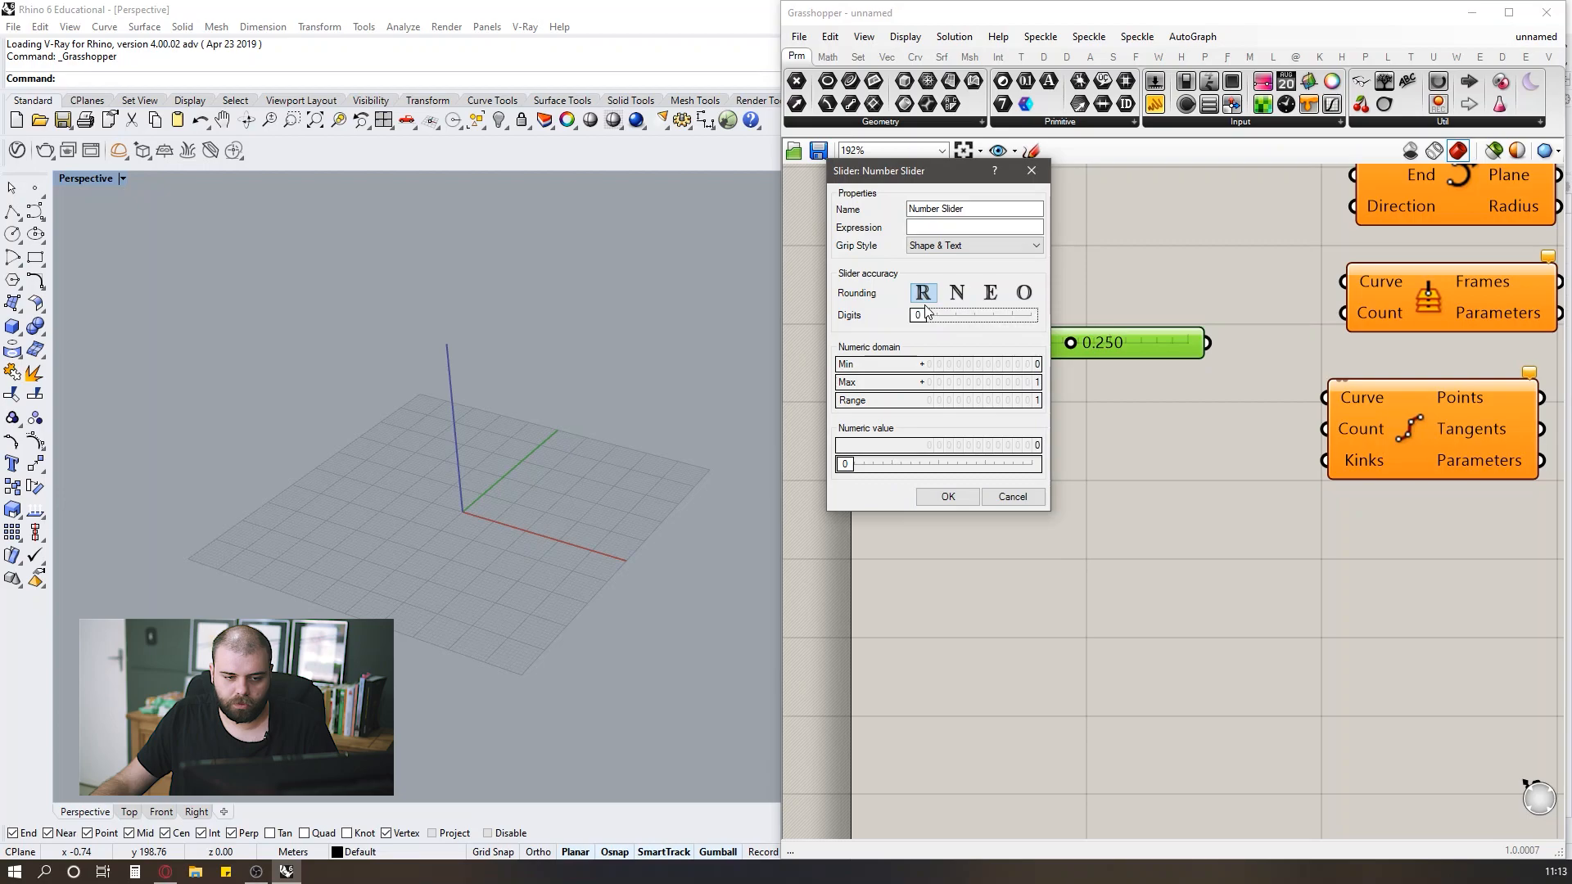
double_click(966, 378)
text(50)
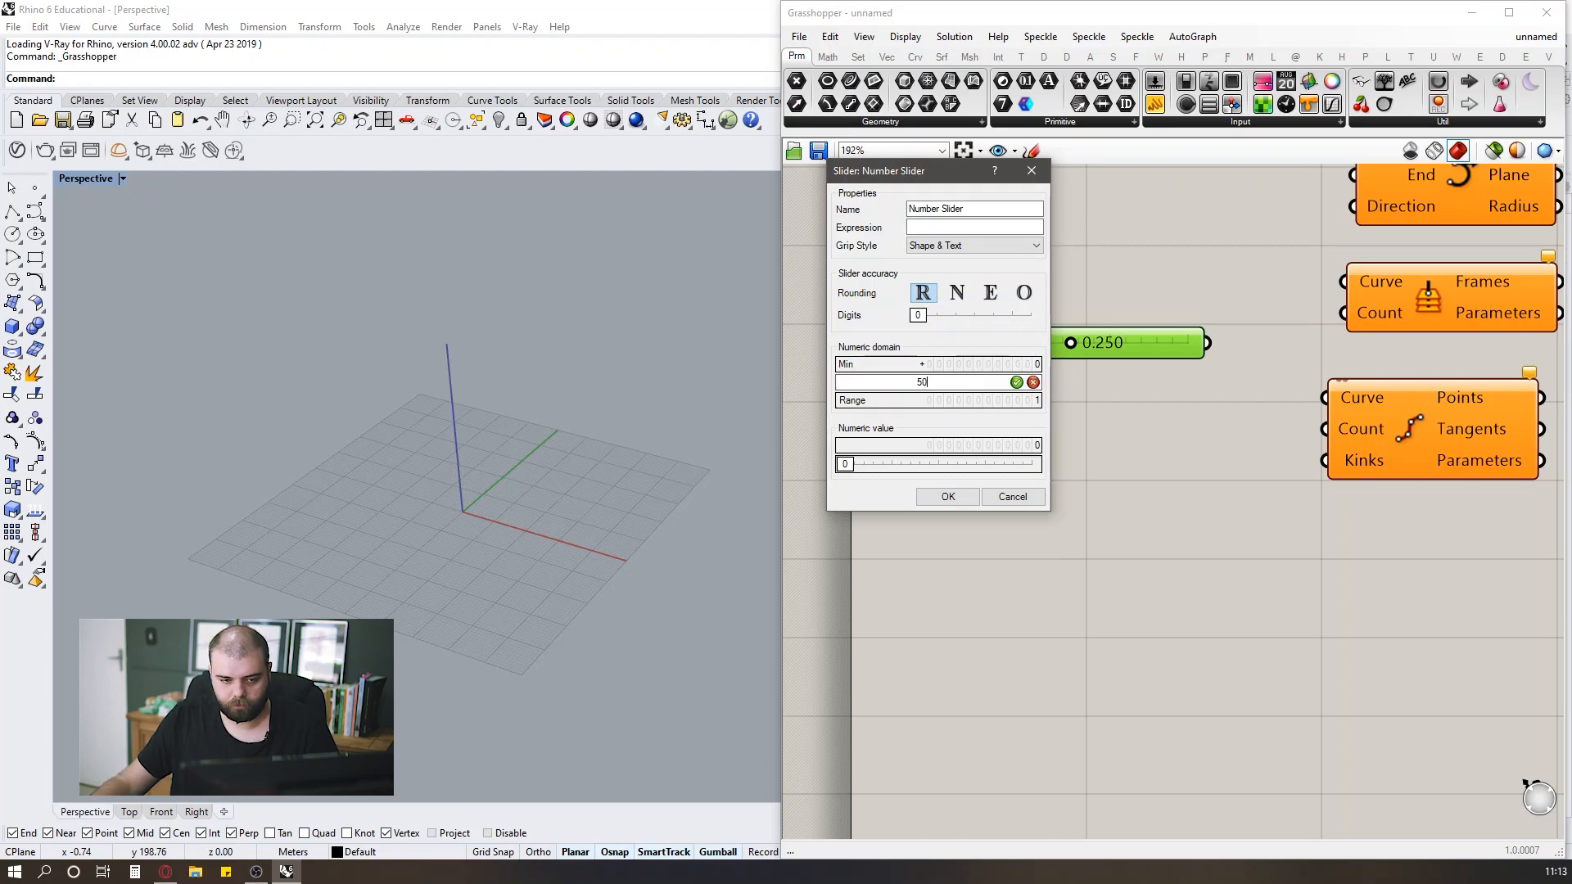
key(Return)
click(948, 496)
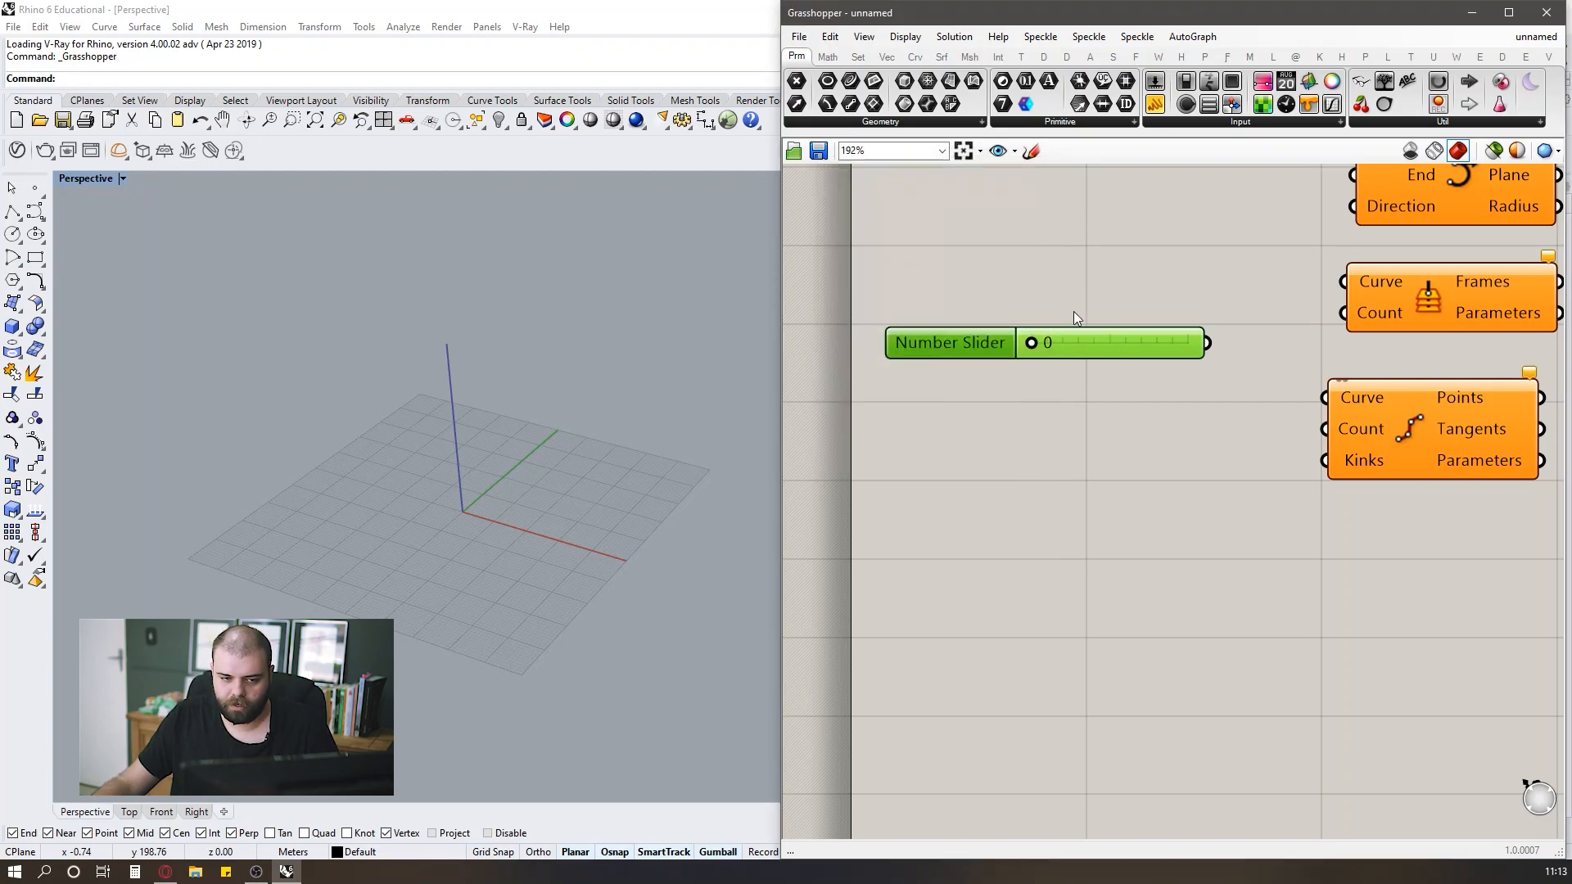
Set the Number Slider to 49 and delete that slider from the canvas.
scroll(1051, 352, down, 2)
drag(1028, 338, 1130, 368)
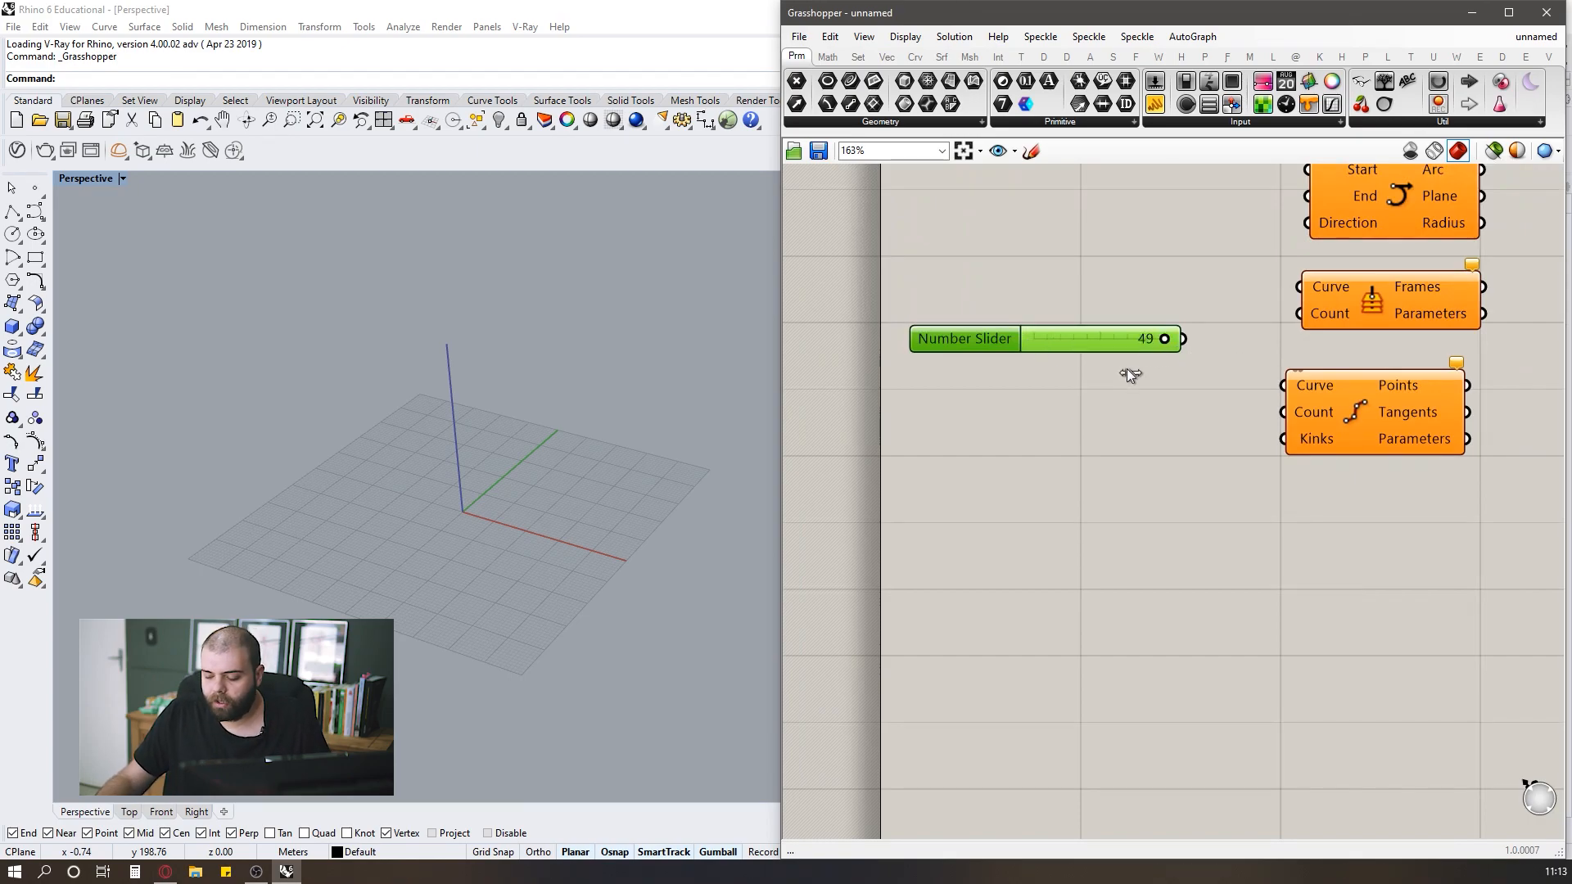
key(Delete)
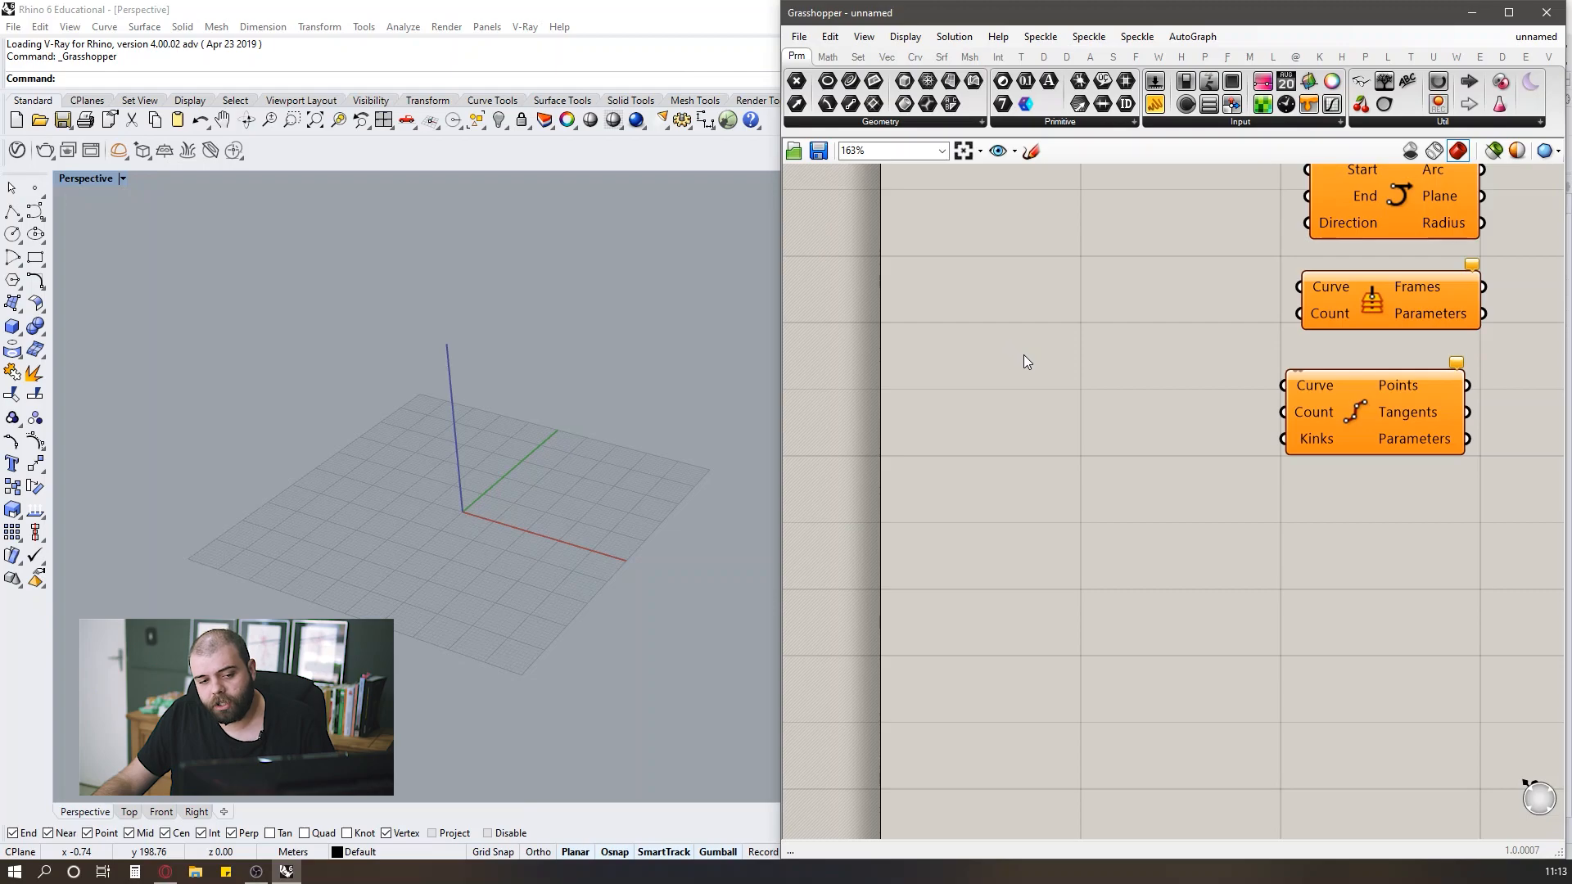
Add an integer Number Slider ranging from 1 to 25 in the empty canvas area and set its value to 25.
double_click(1017, 349)
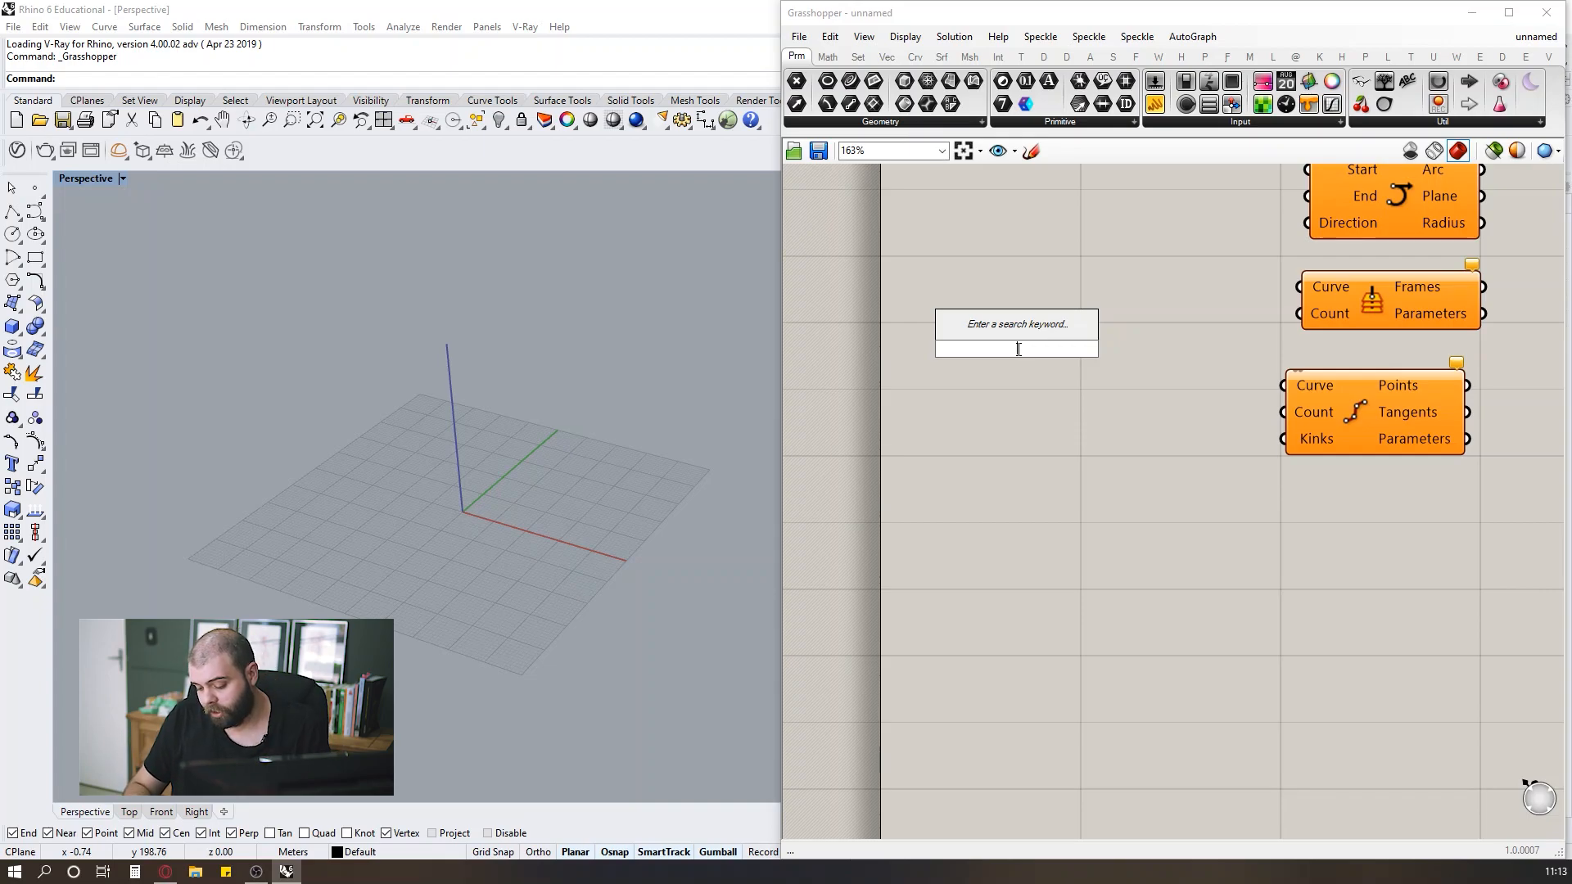
text(1)
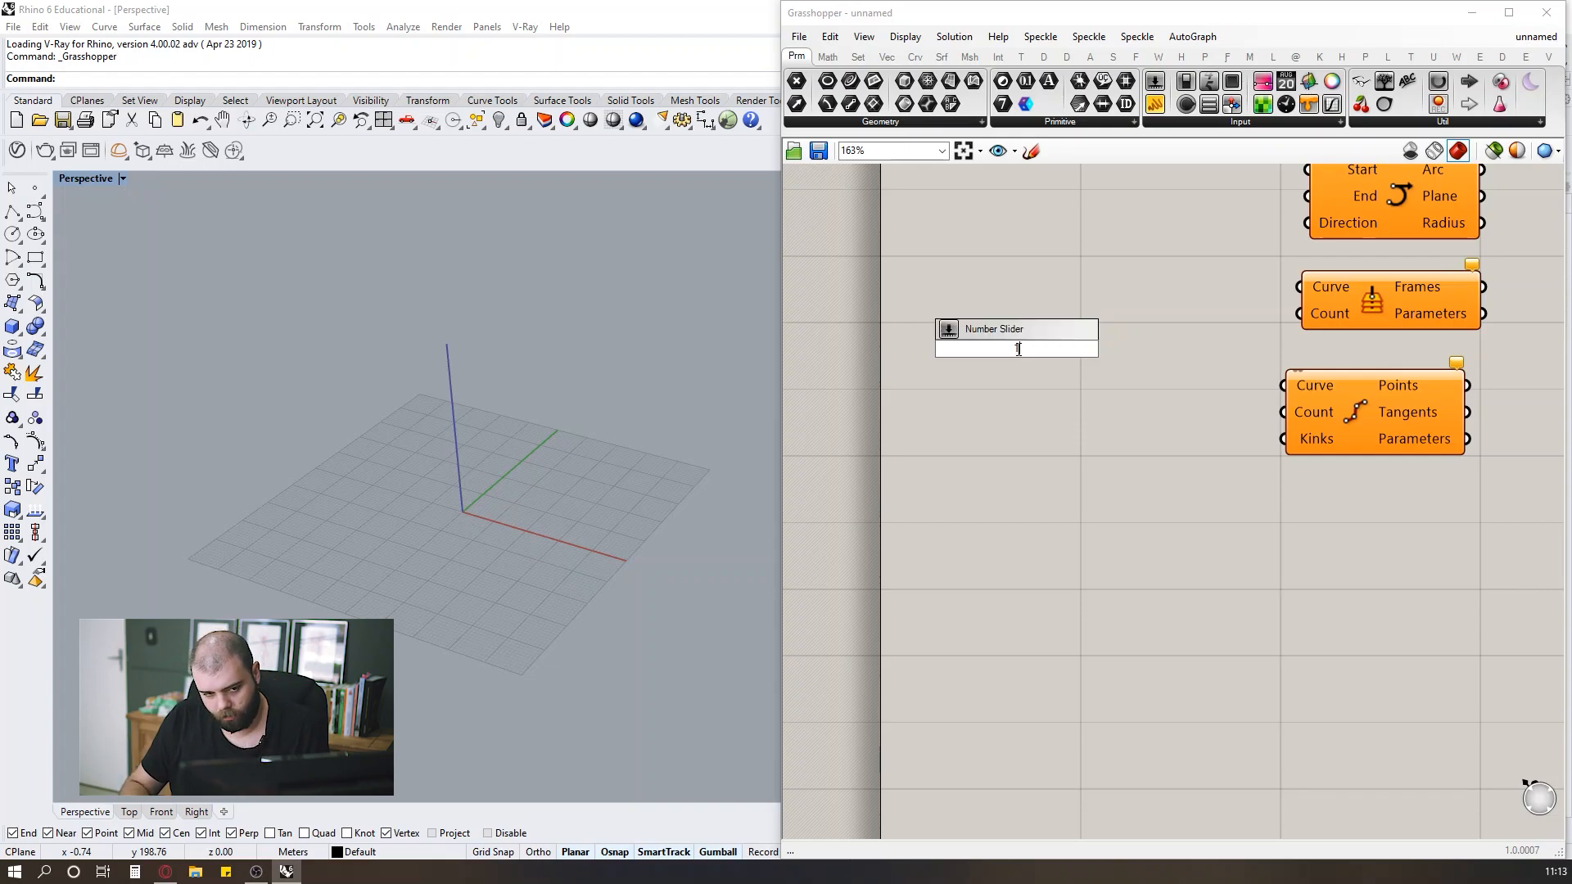
text(<25)
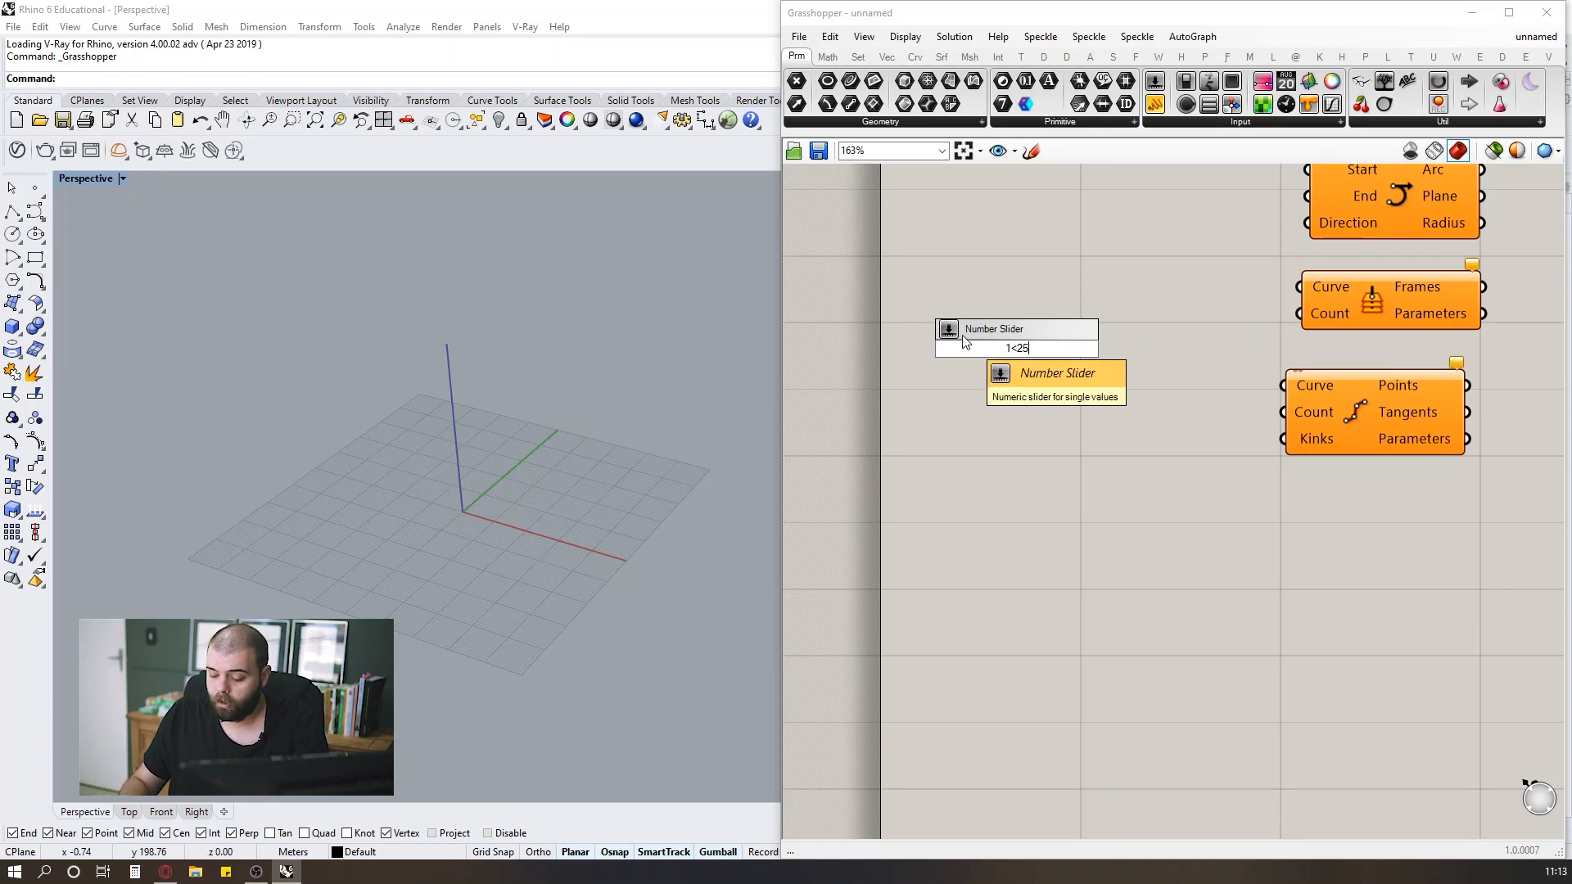
key(Return)
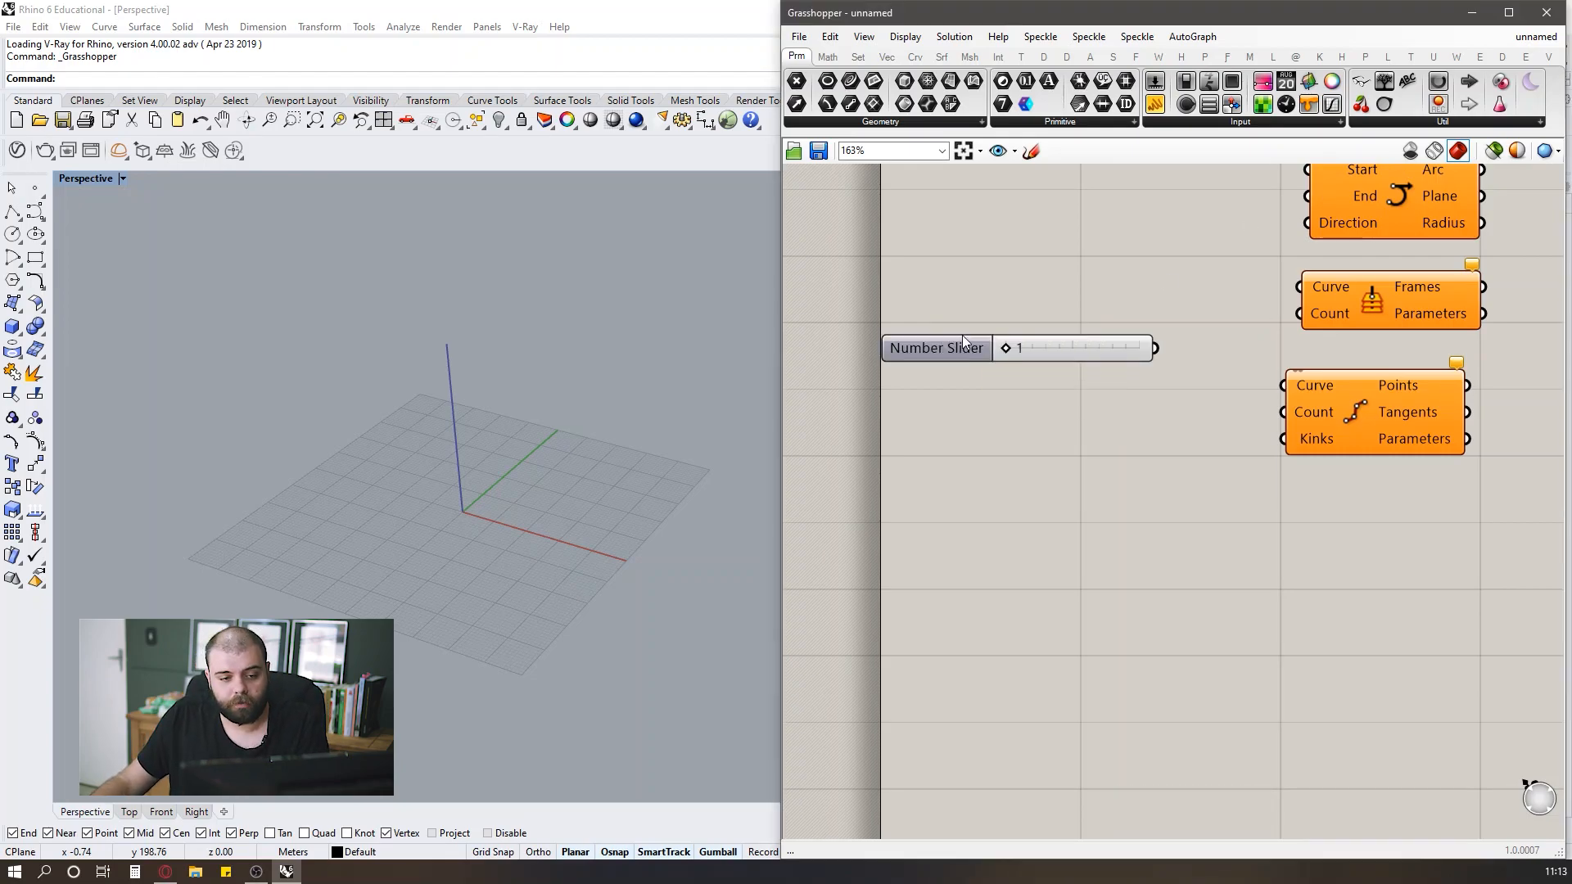
drag(1006, 348, 1200, 360)
scroll(898, 366, down, 2)
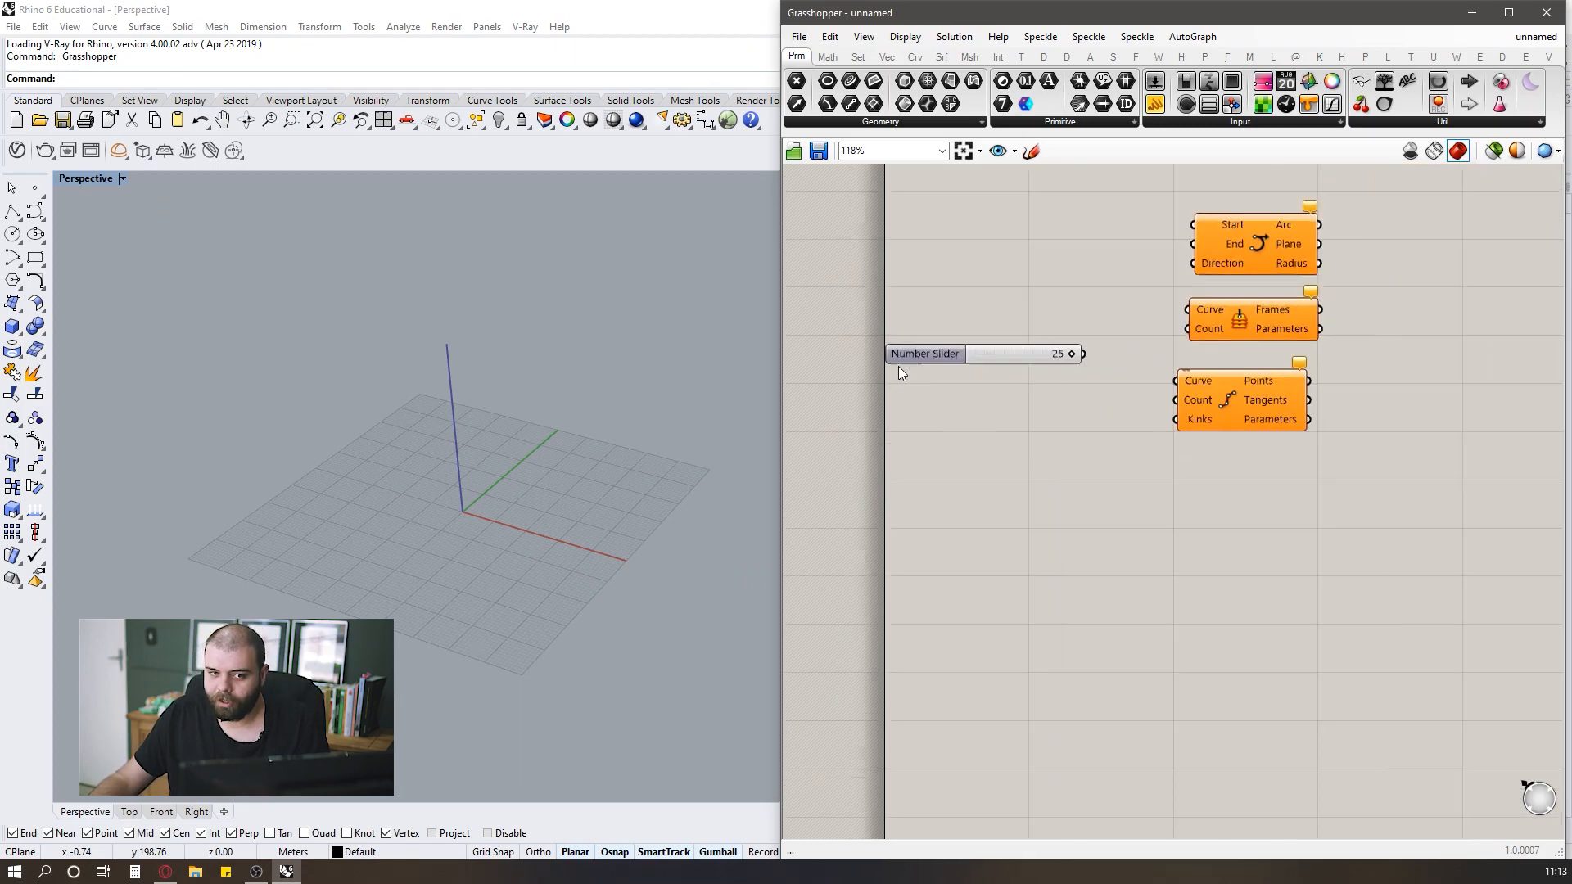
scroll(1036, 408, up, 2)
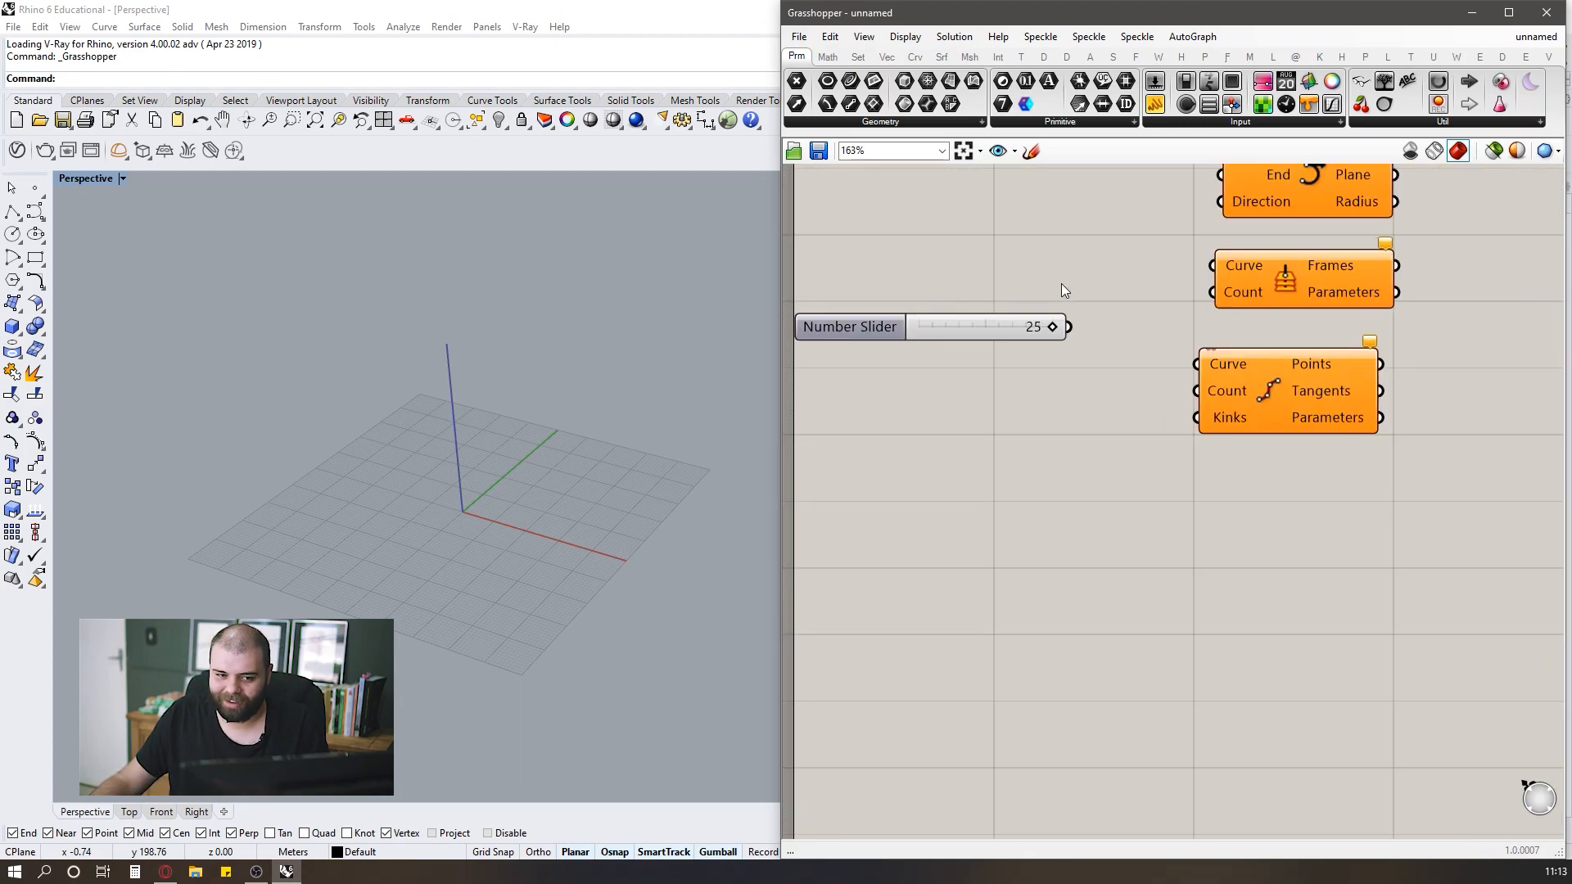
scroll(1038, 410, down, 2)
scroll(1008, 411, up, 2)
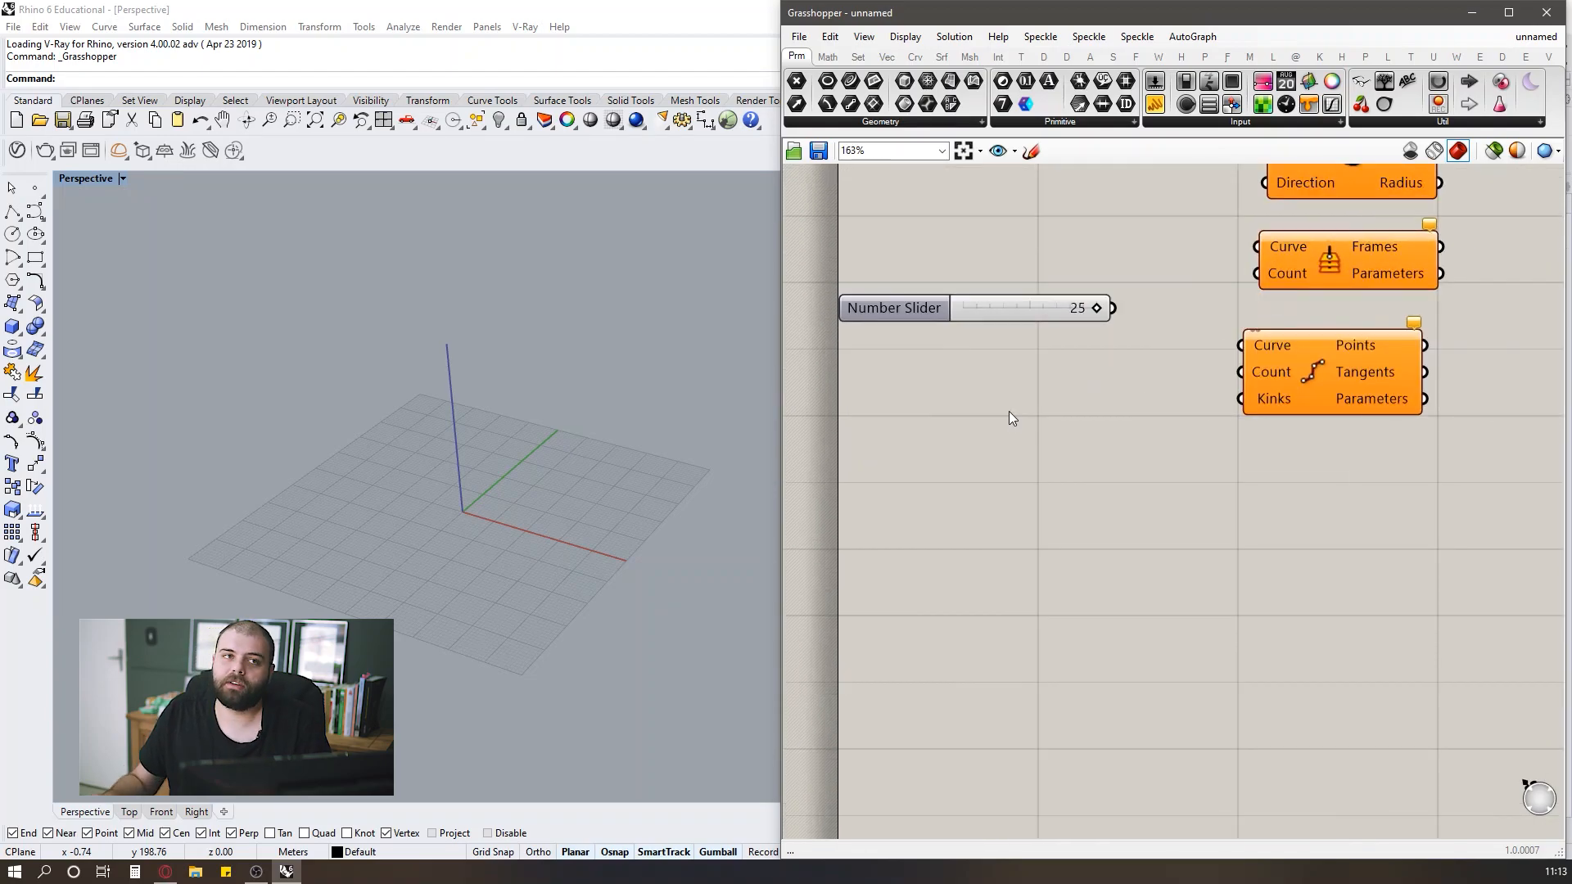
Add a Number Slider defined as 1<11<25 and line it up directly beneath the first slider.
double_click(1009, 411)
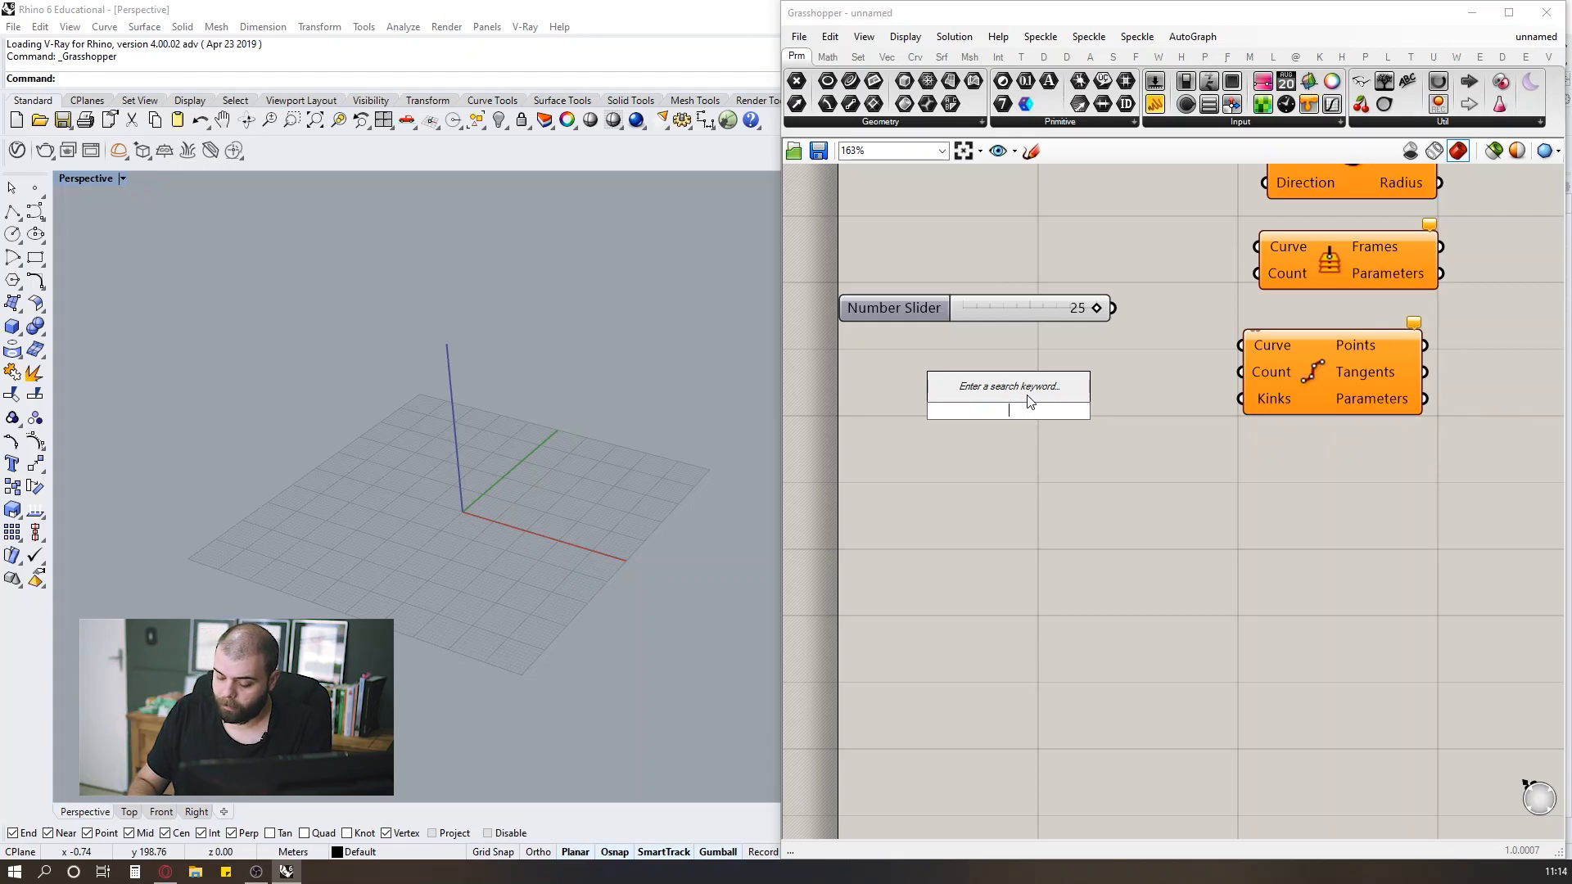
text(1)
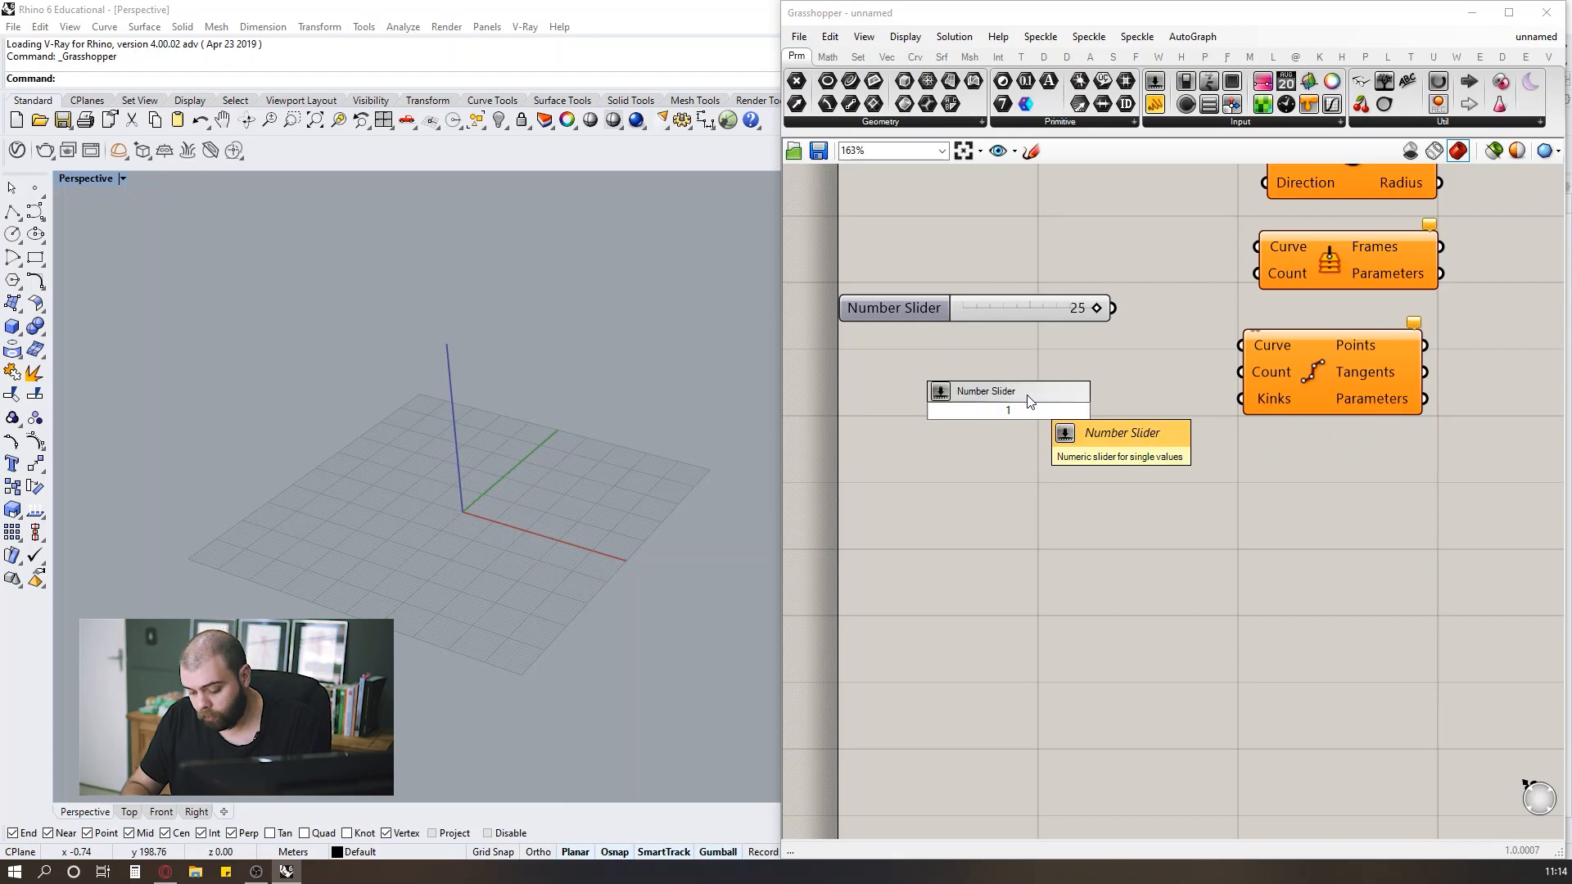
text(<)
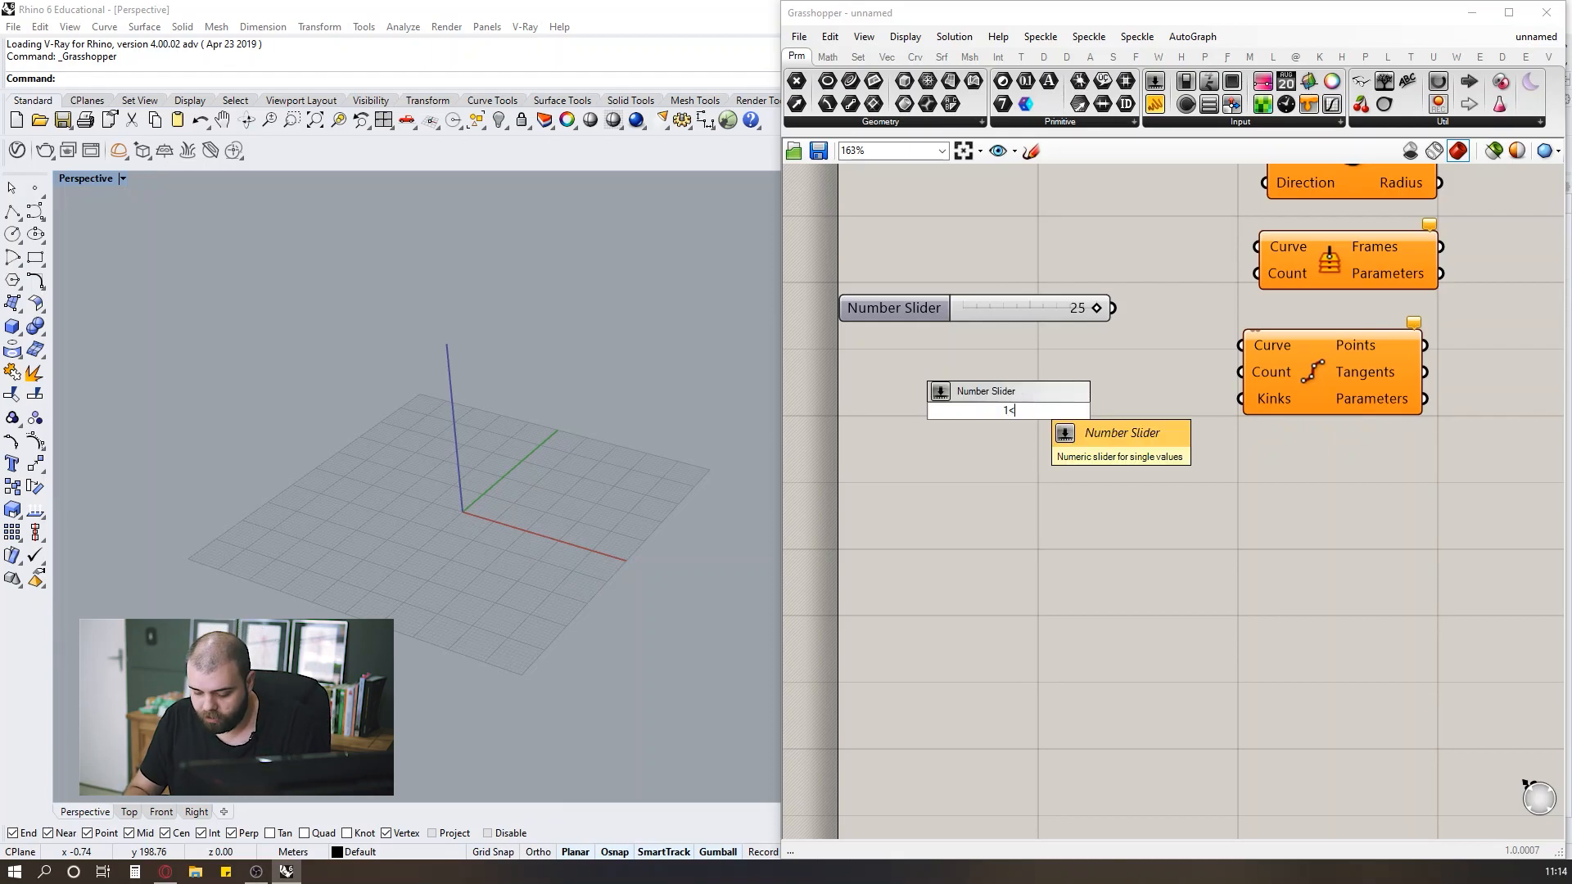
text(11<25)
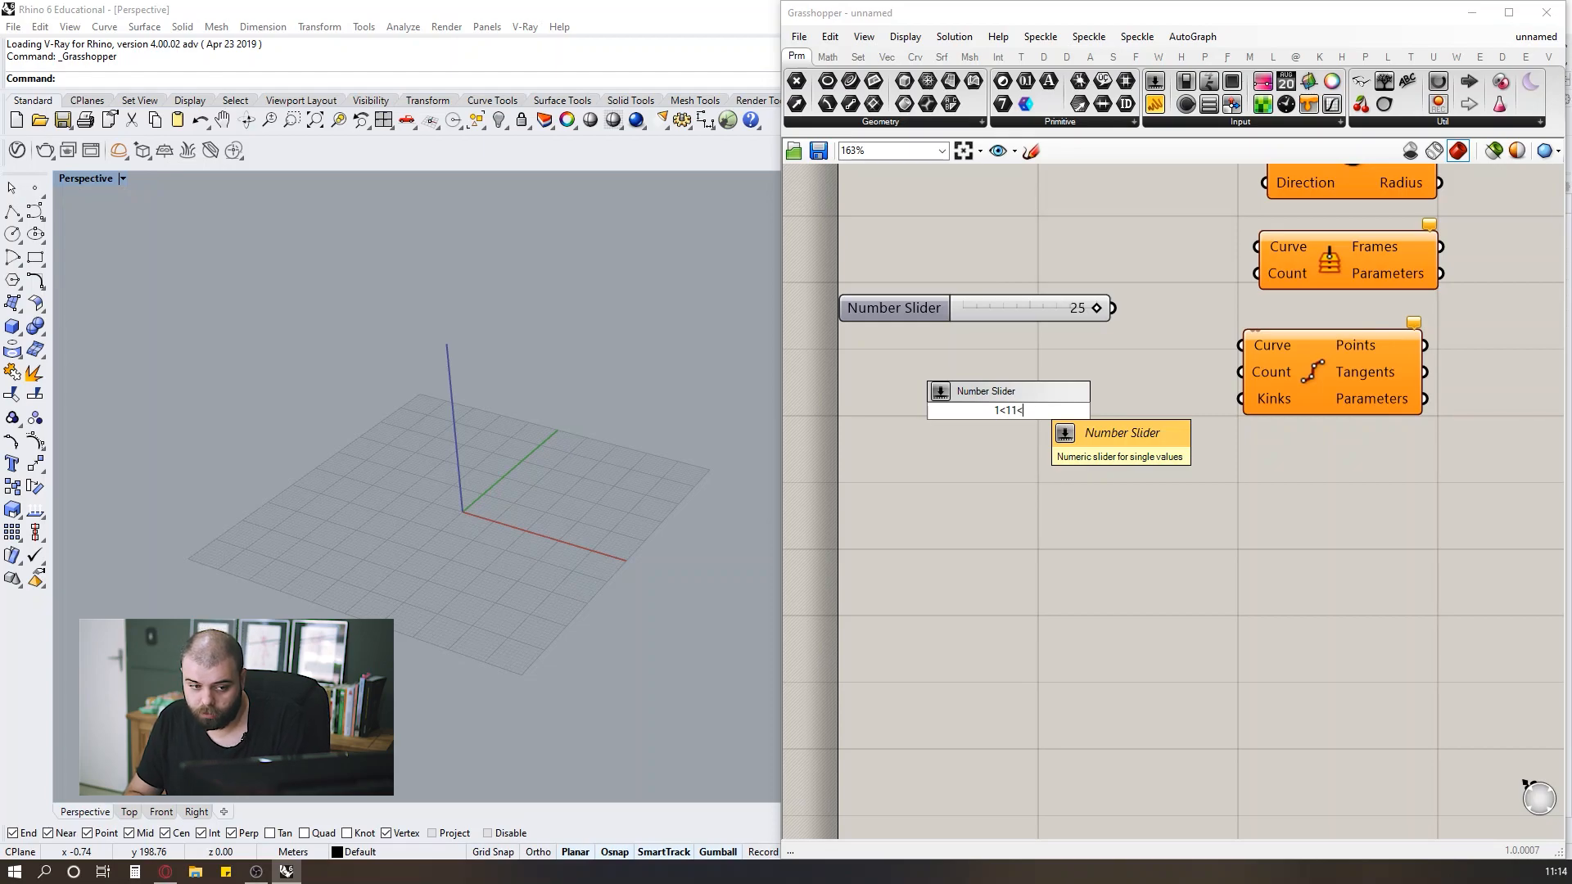
key(Return)
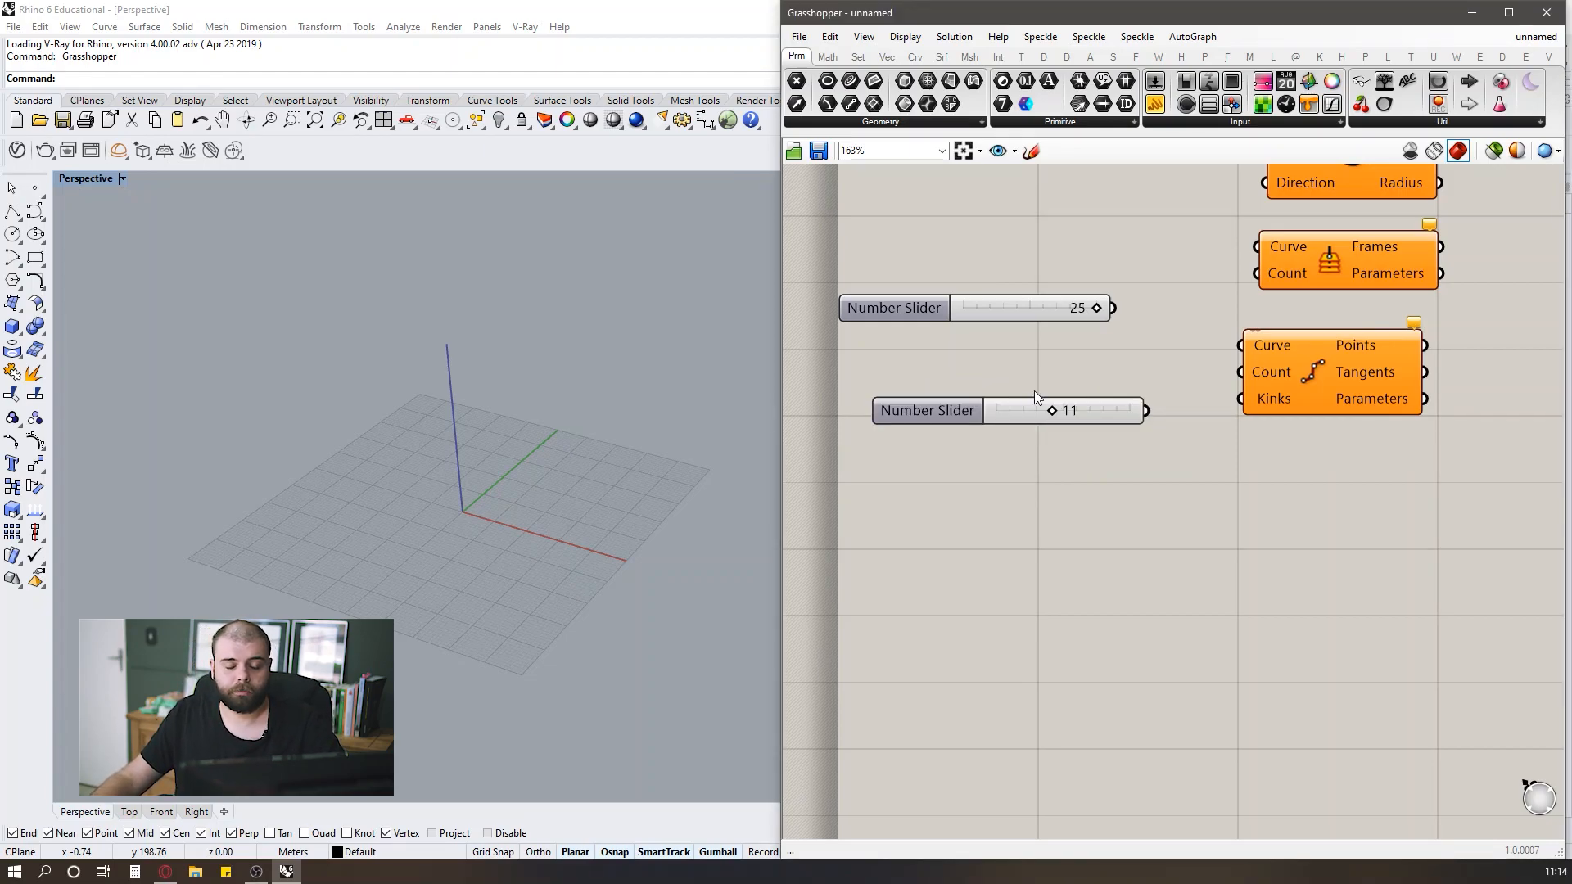
drag(982, 419, 955, 351)
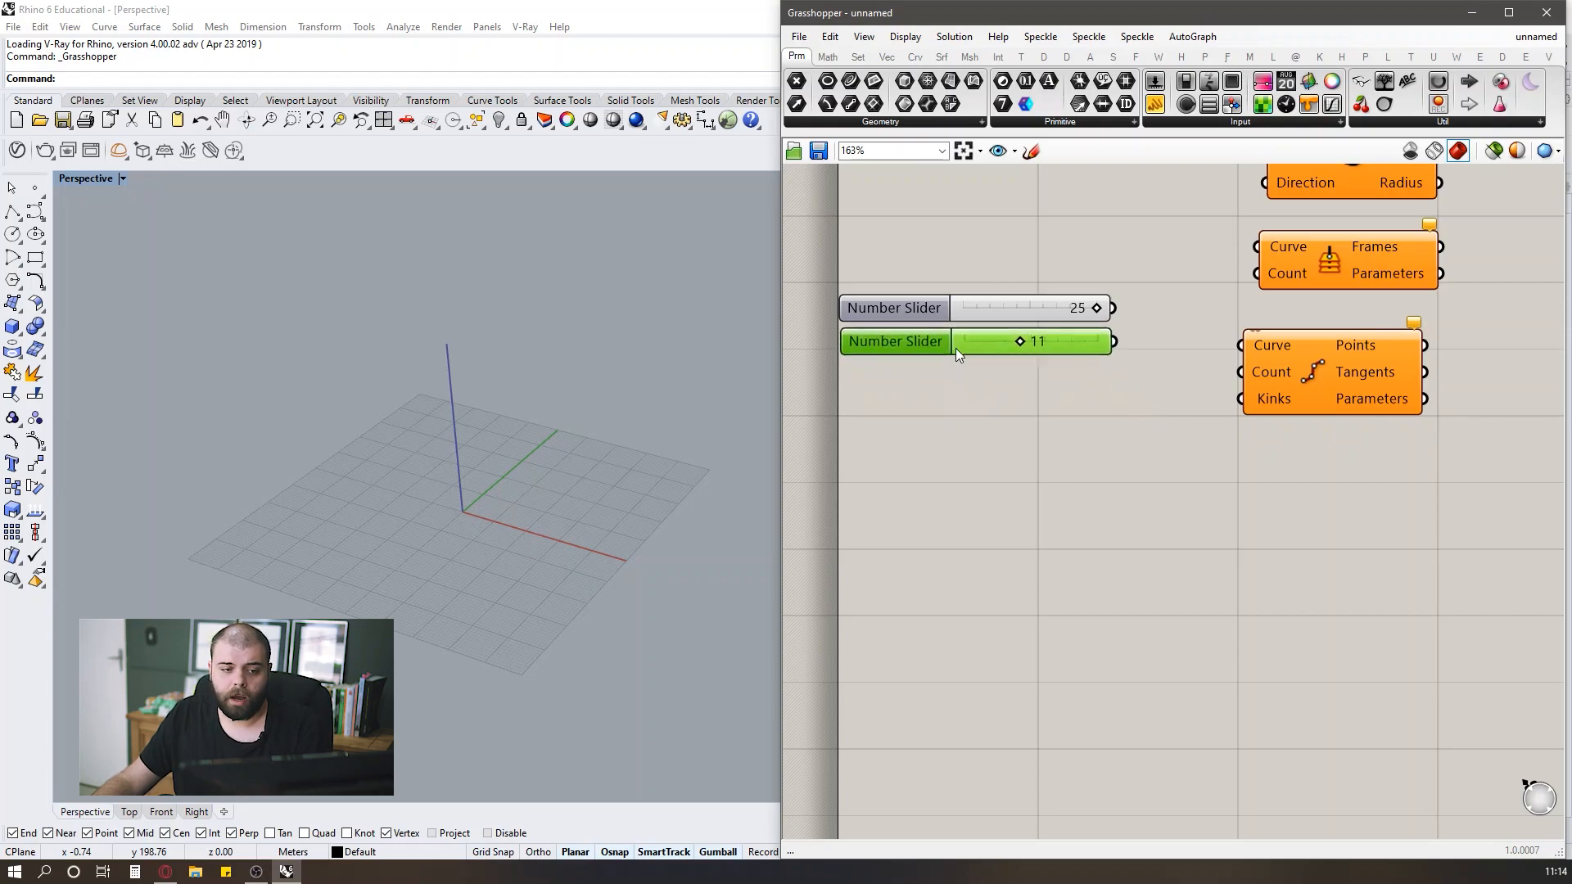
drag(1026, 410, 941, 356)
click(948, 288)
click(945, 357)
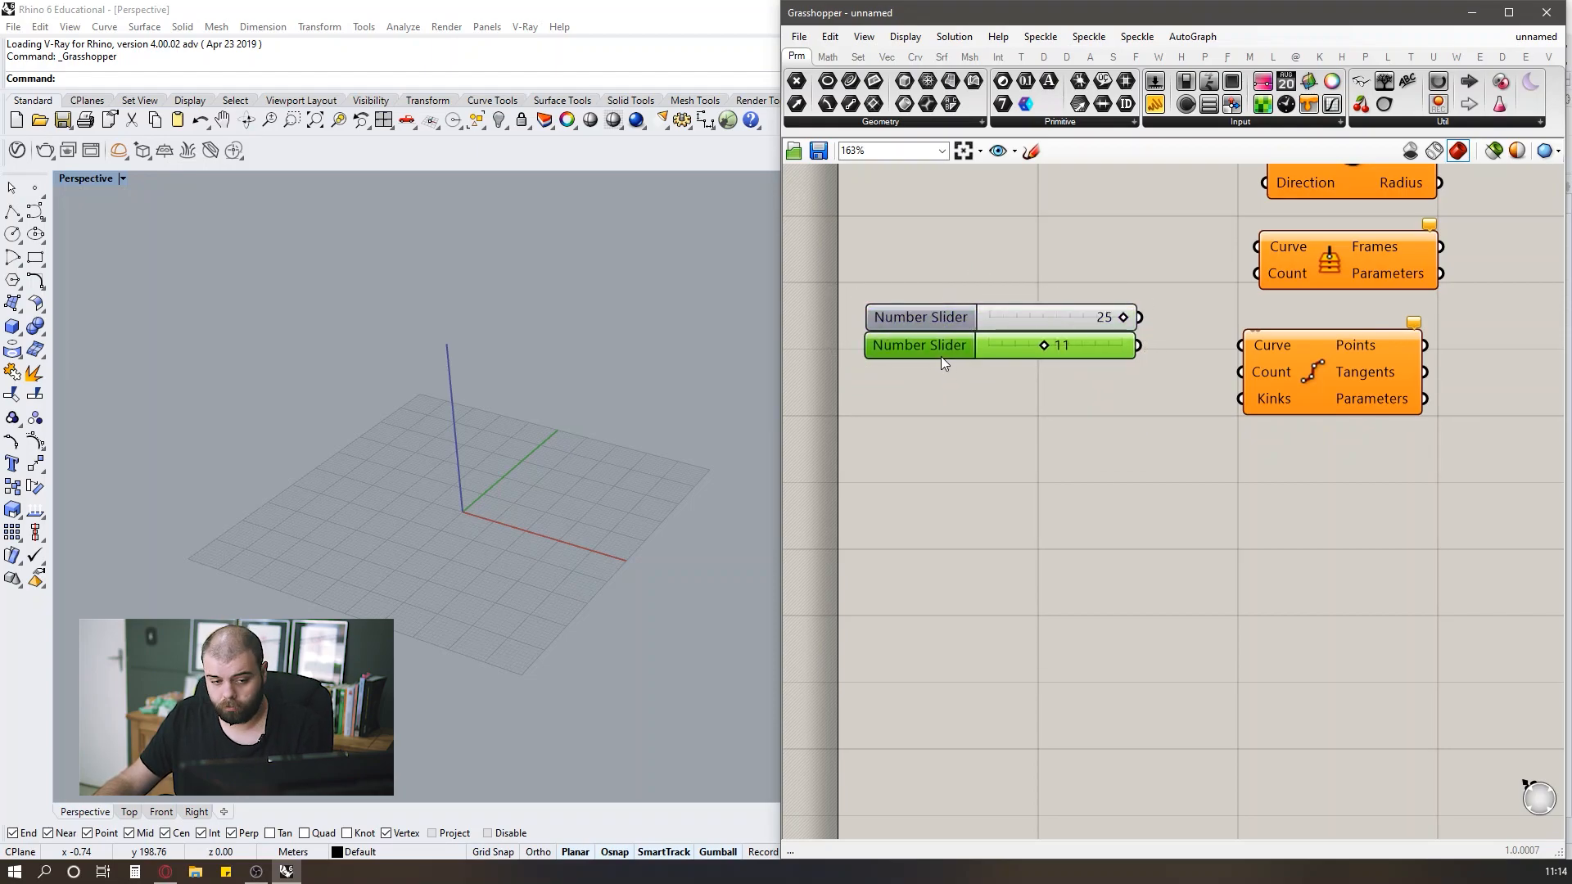
Add a two-decimal Number Slider defined as 1<25.00 below the other two and set its value to 25.00.
double_click(979, 463)
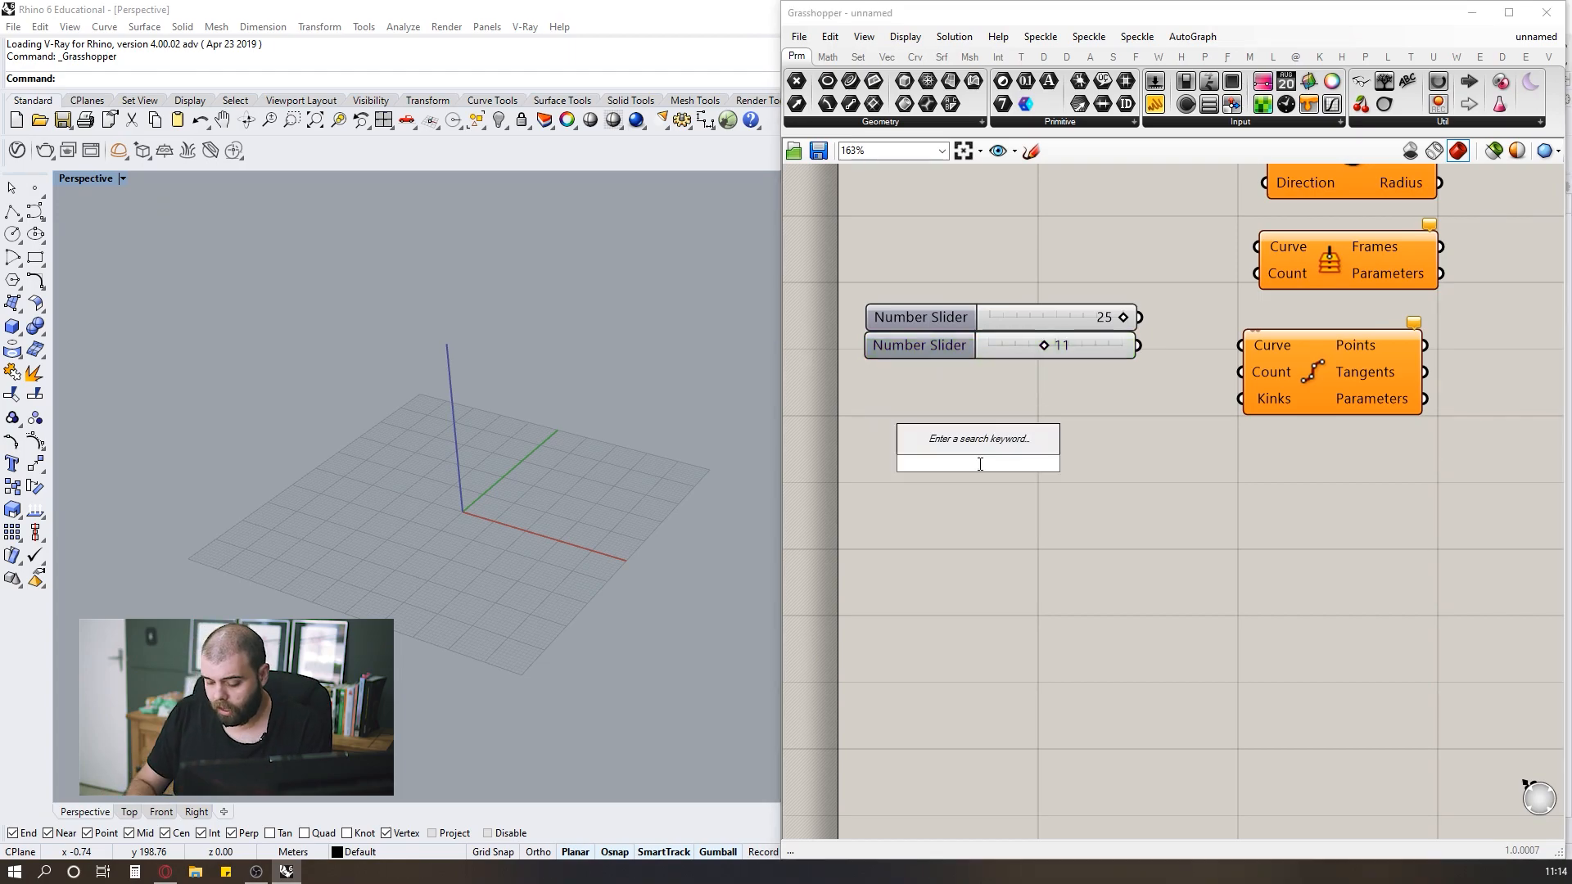
text(1<2)
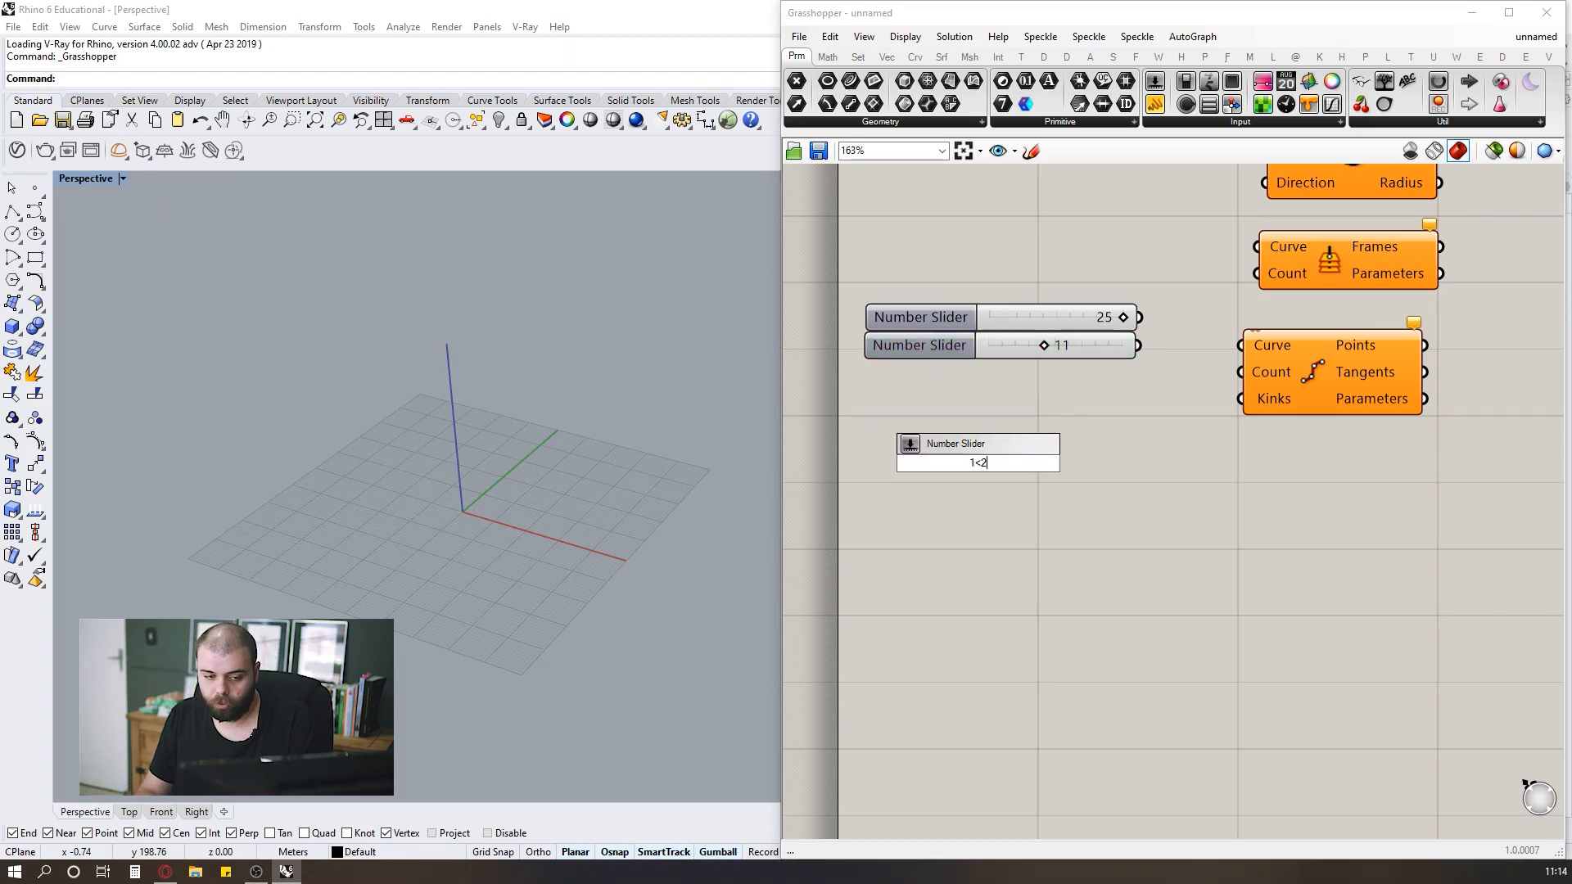
text(5.00)
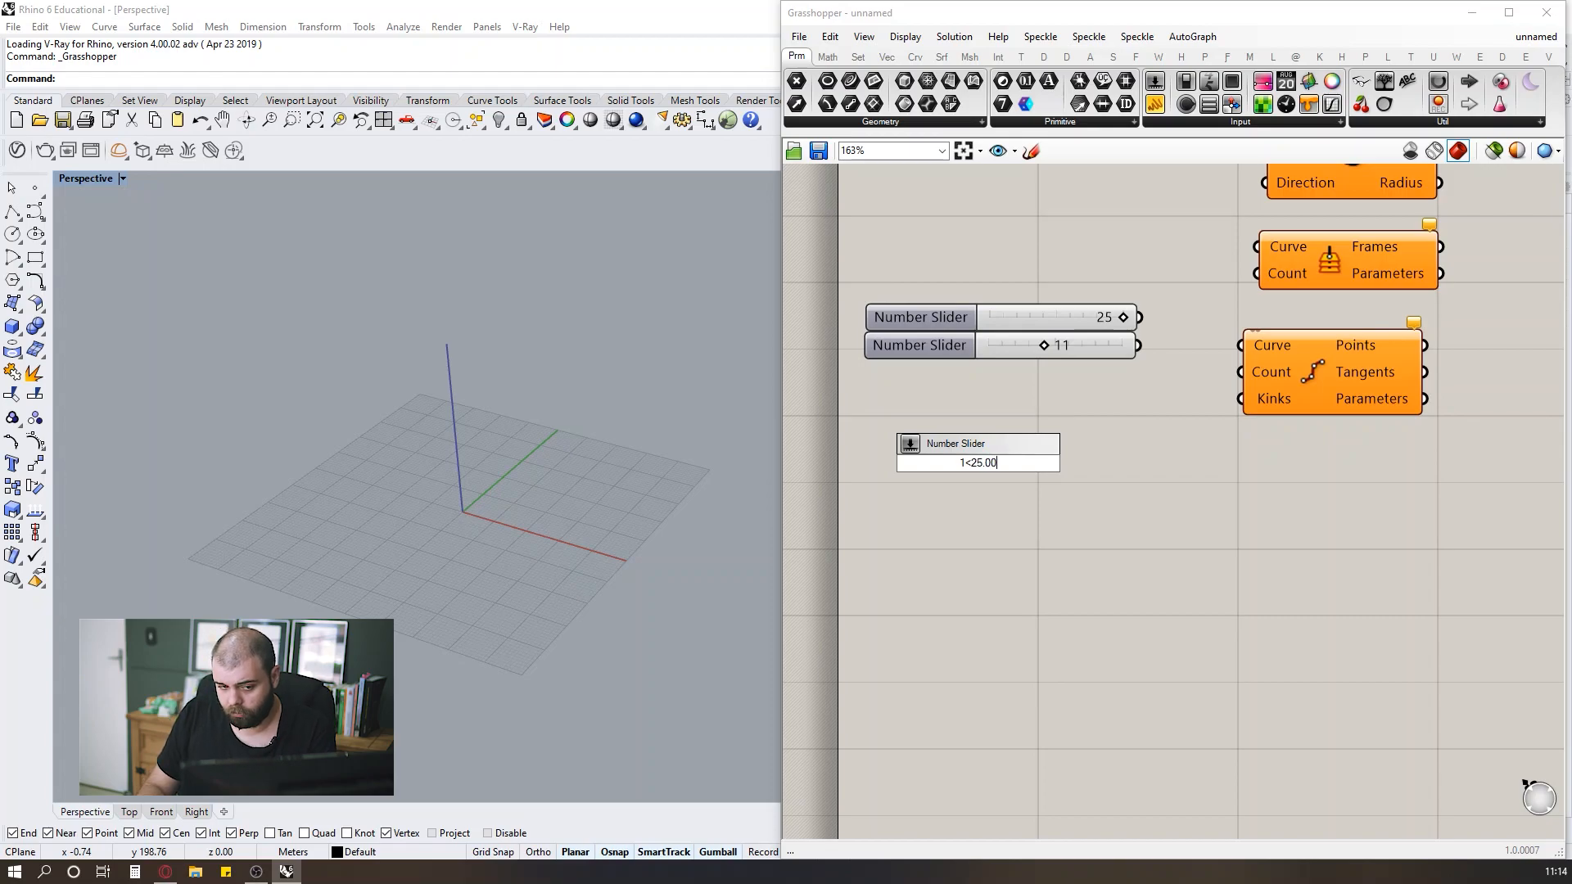
key(Return)
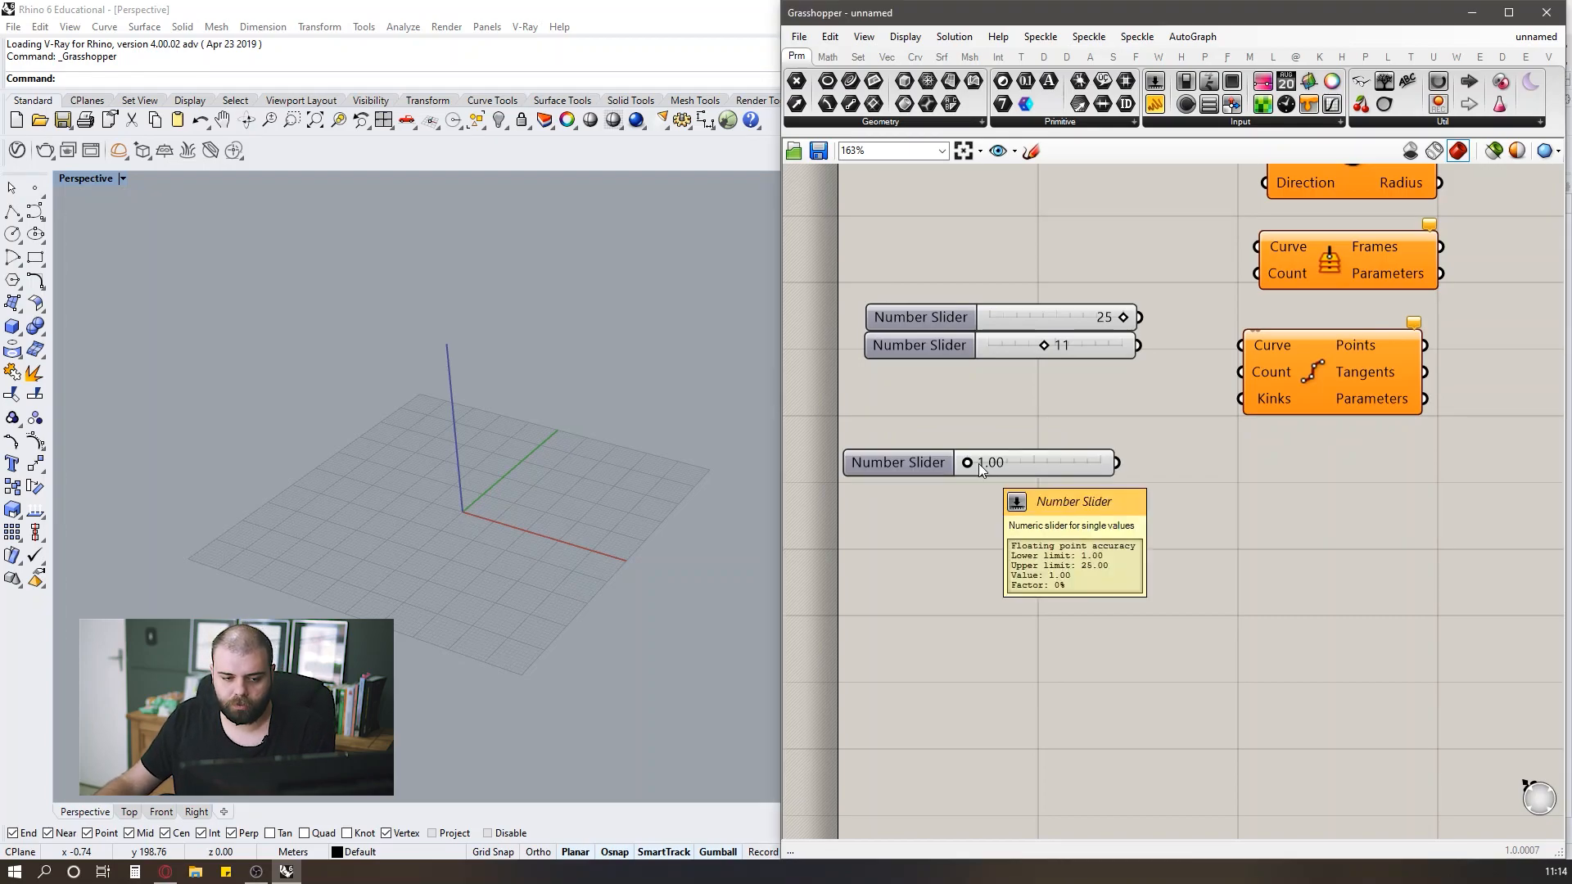
drag(967, 463, 1065, 416)
Add a three-decimal Number Slider defined as 1<25.000 below the 25.00 slider.
double_click(1045, 469)
text(1.00)
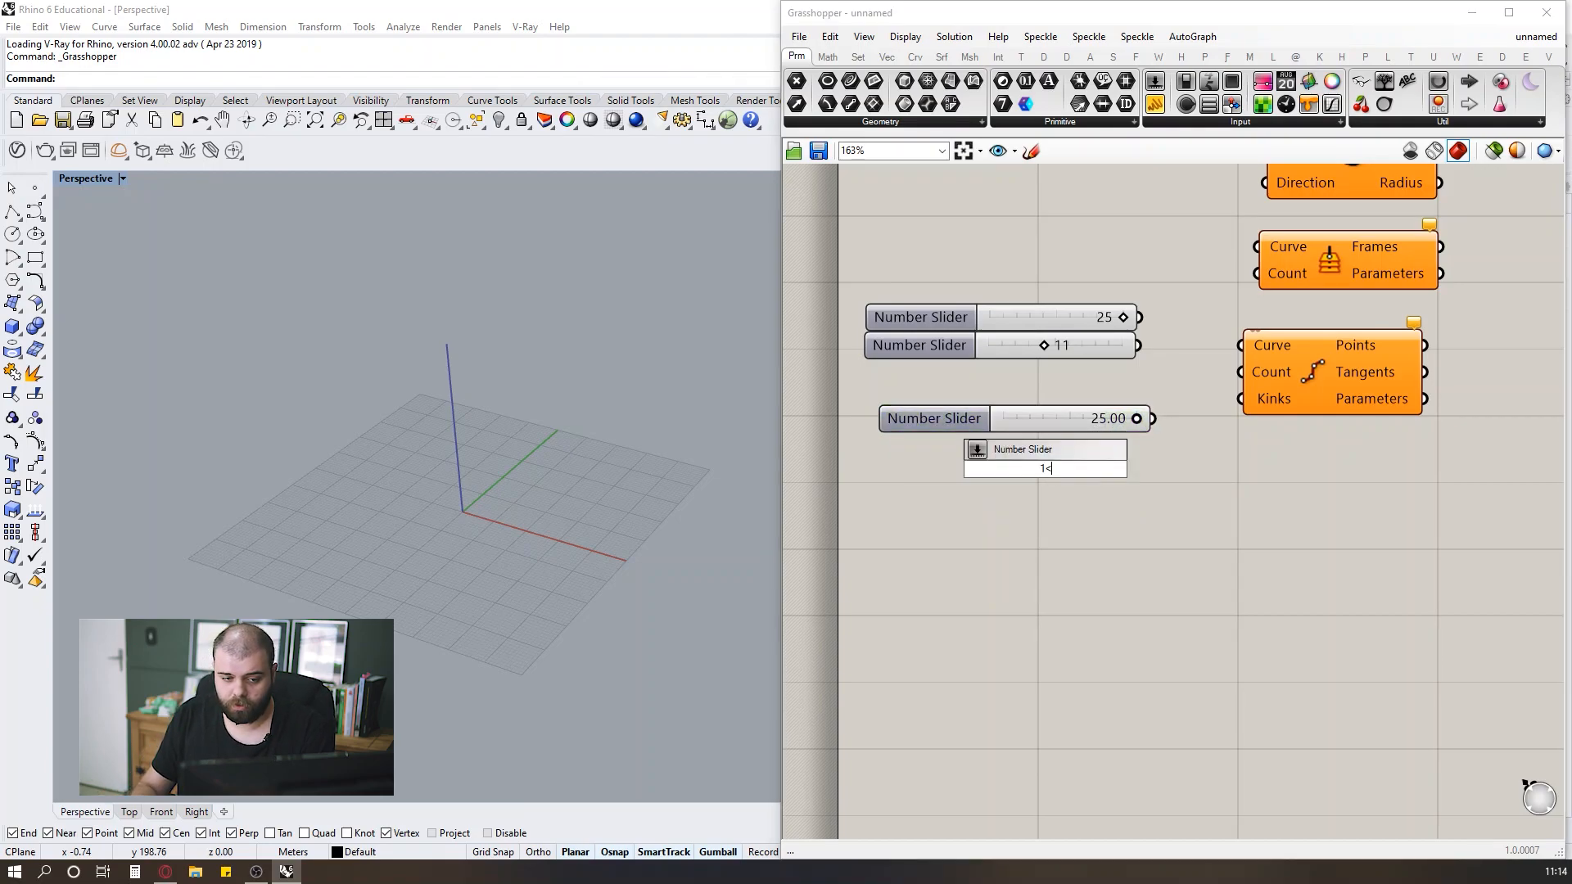
text(<25.0)
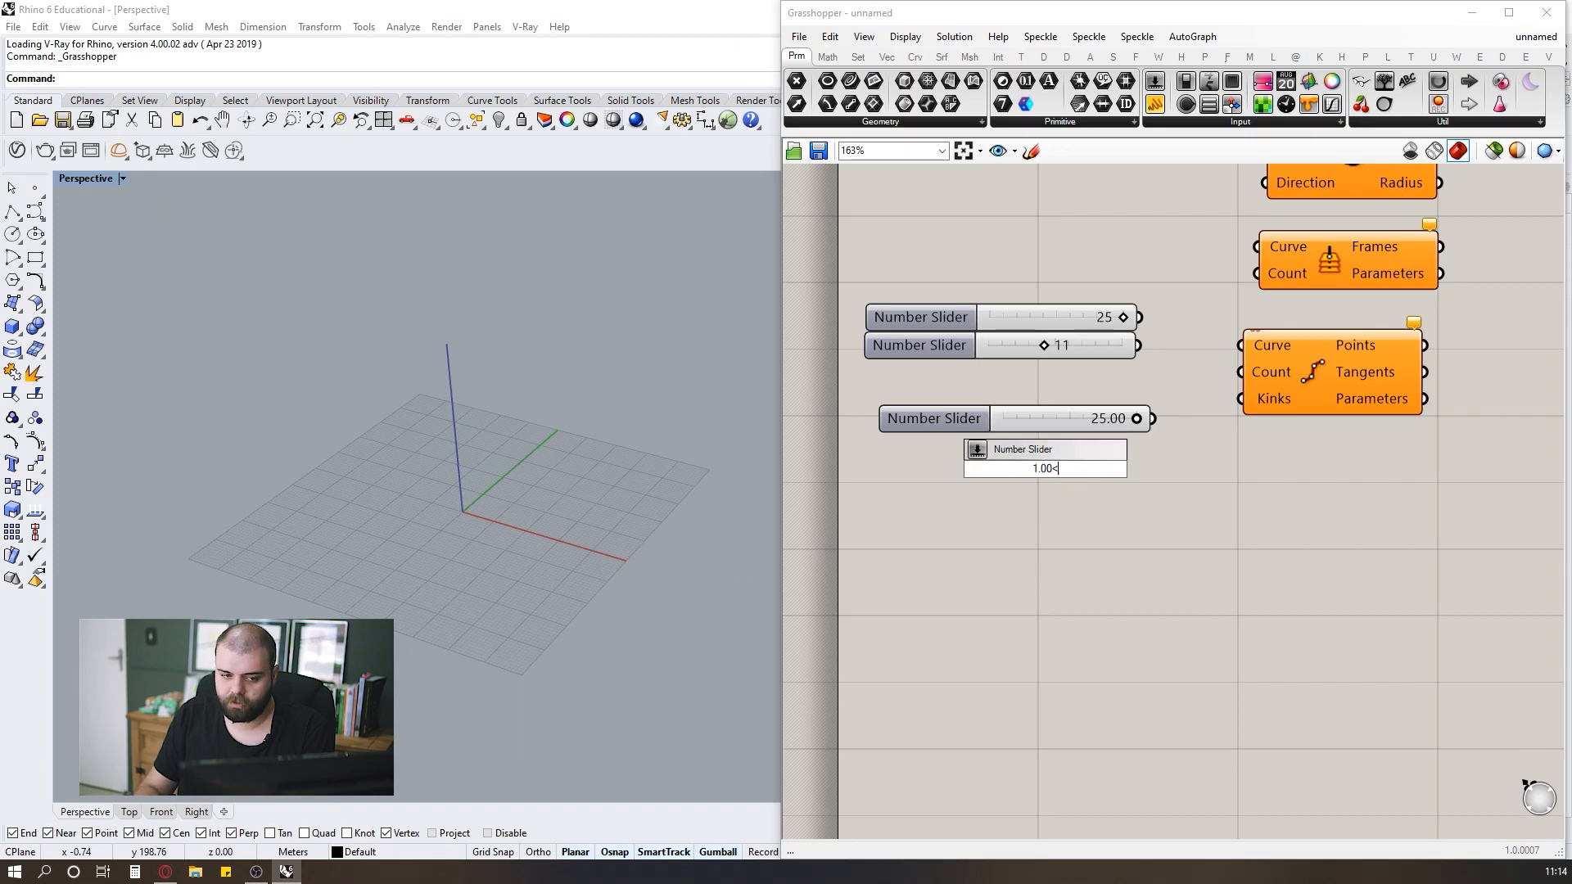
key(BackSpace)
key(BackSpace)
key(BackSpace)
key(BackSpace)
key(BackSpace)
key(BackSpace)
key(BackSpace)
key(BackSpace)
key(BackSpace)
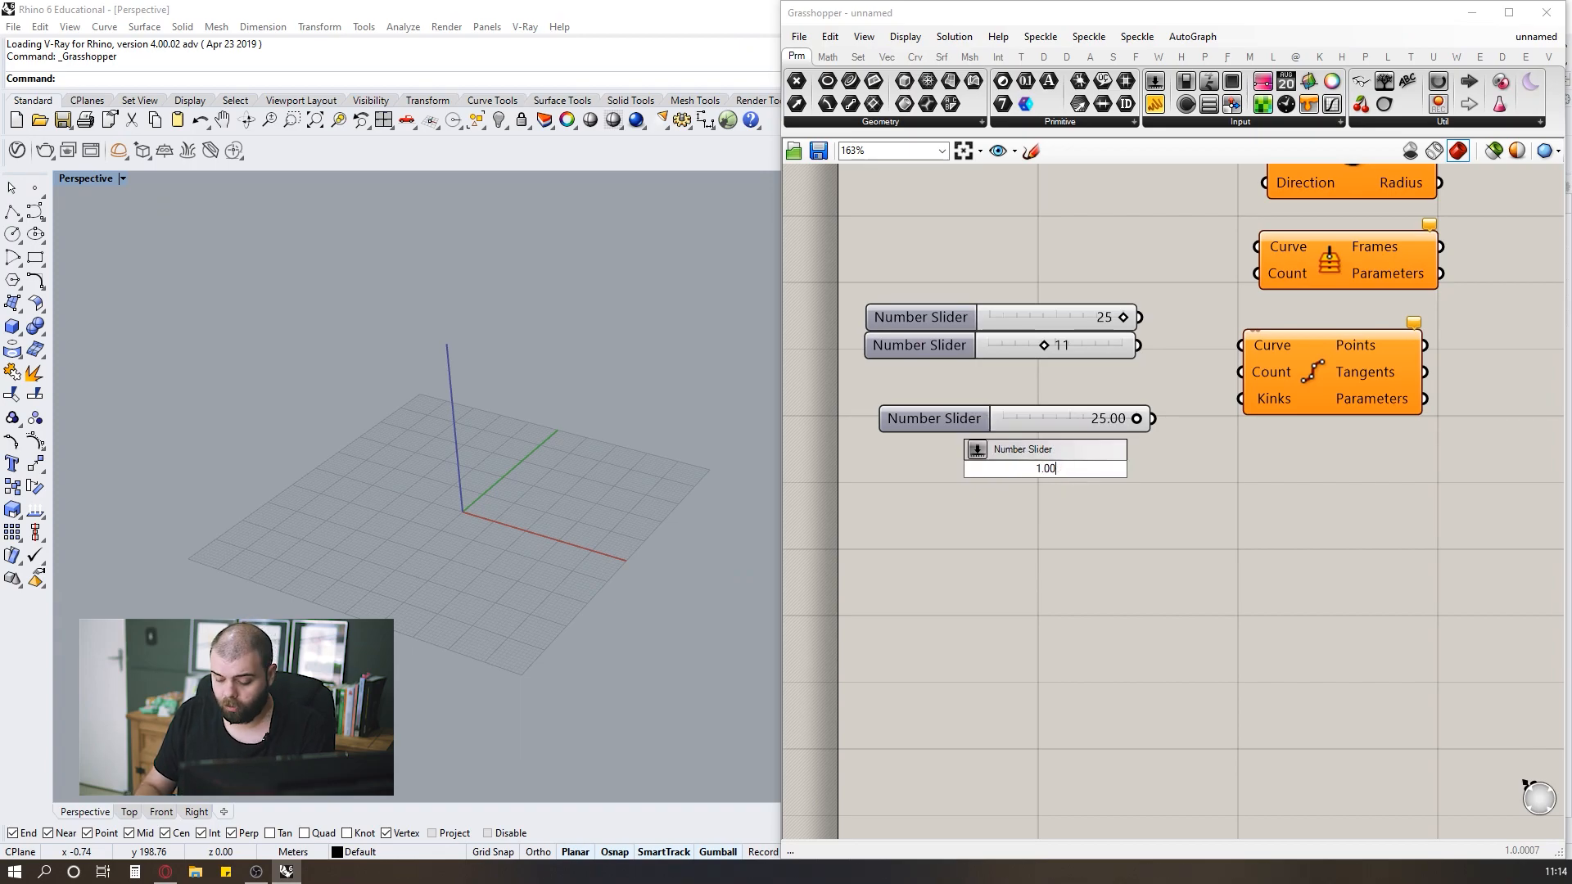
text(1<25.00)
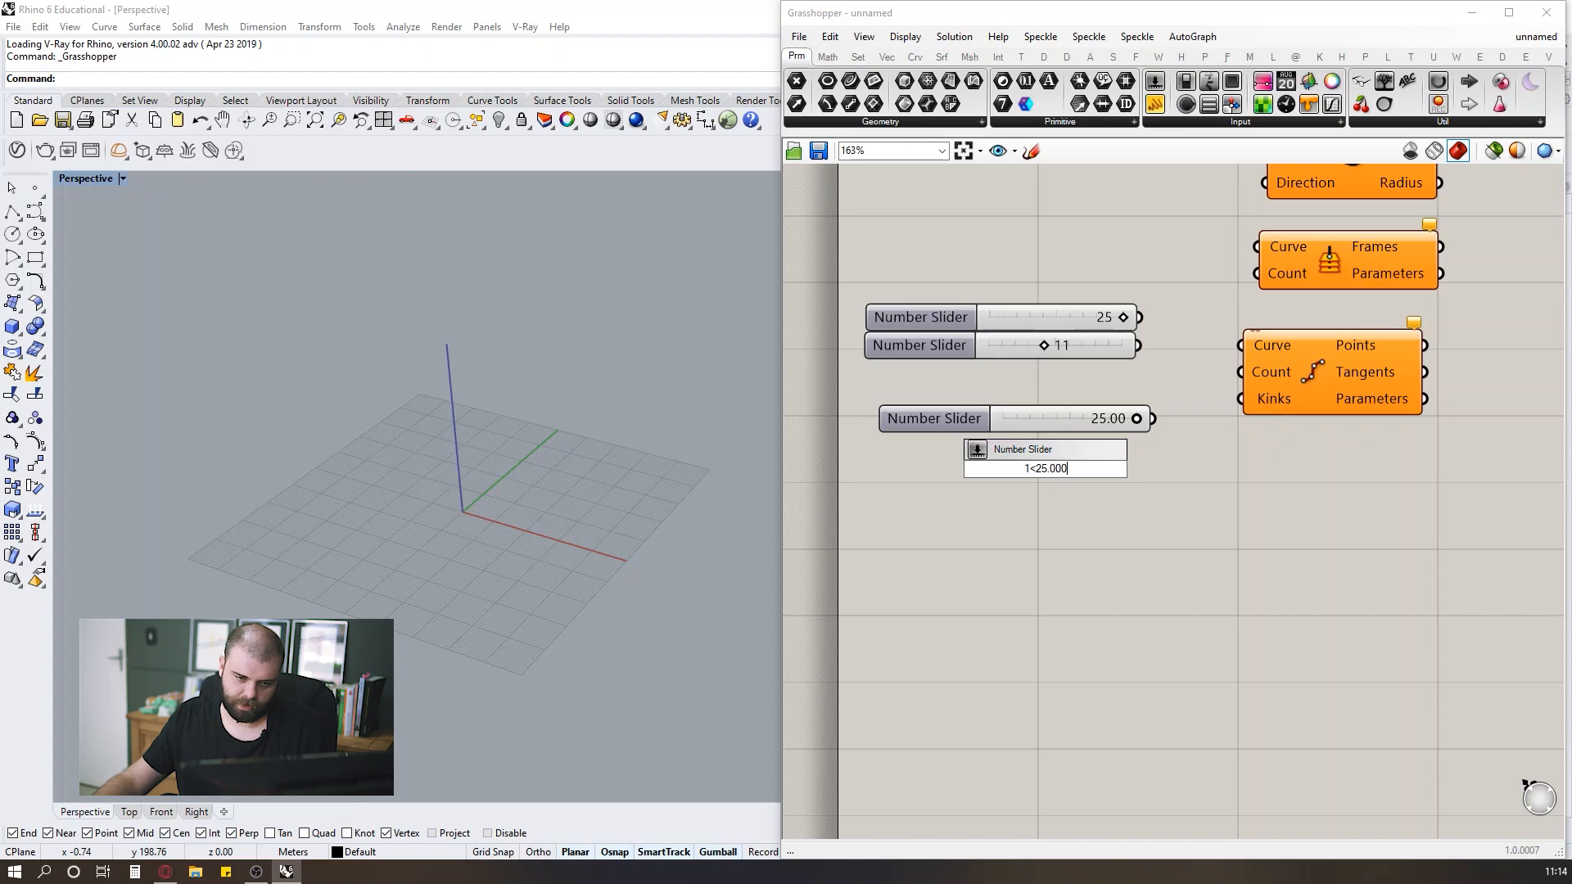
key(Return)
drag(1036, 471, 972, 475)
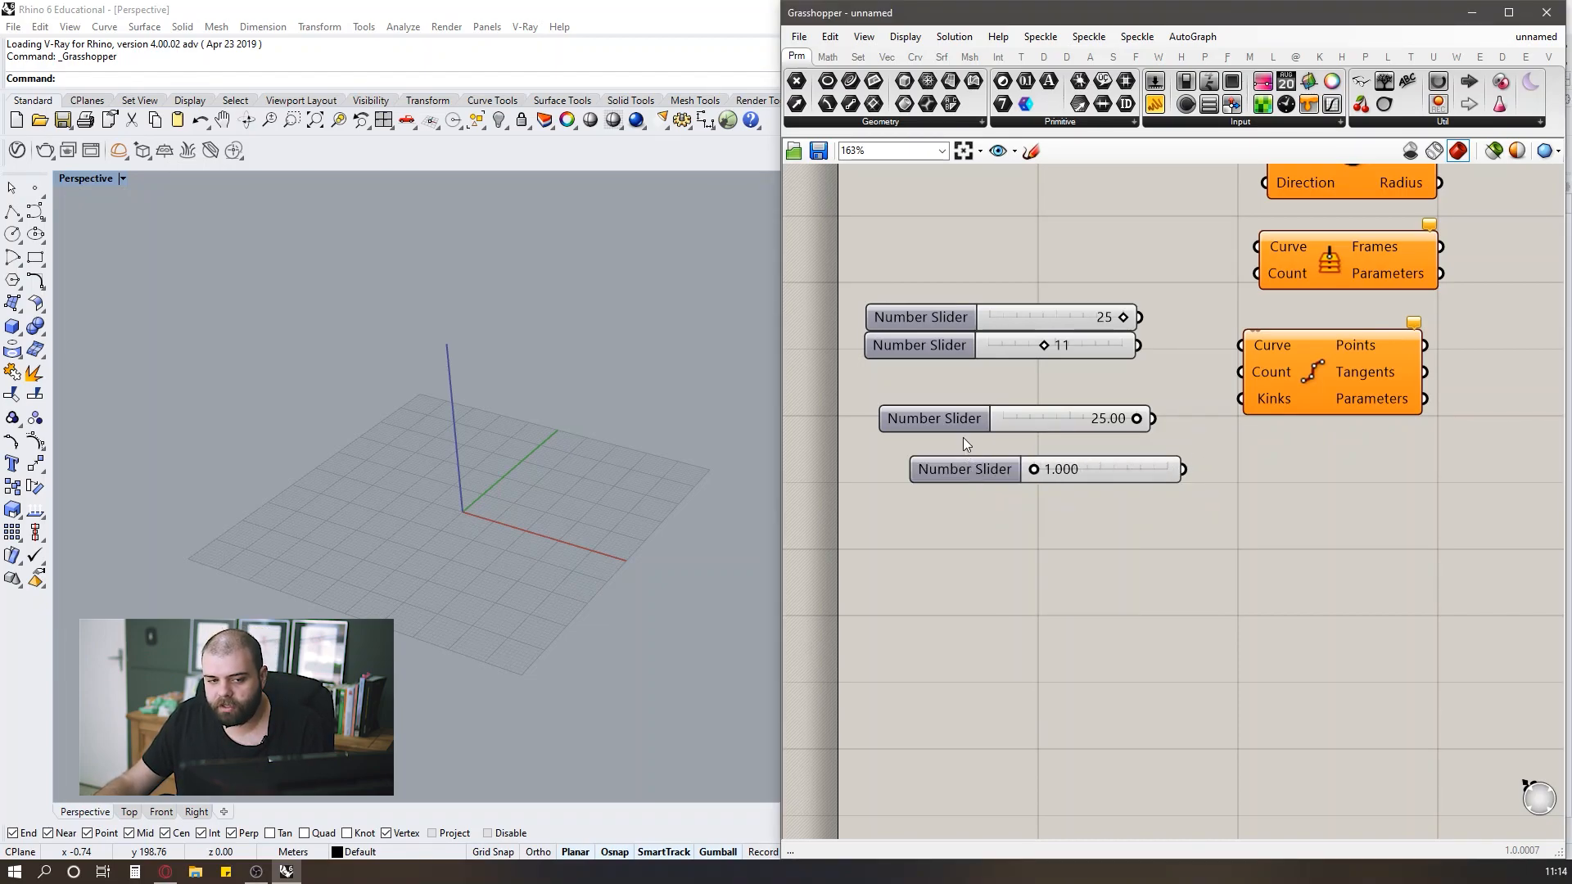
Move the two decimal sliders closer beneath the integer sliders and clear the selection.
scroll(1028, 533, up, 3)
scroll(1156, 357, down, 4)
drag(1032, 327, 1024, 313)
drag(1024, 369, 1000, 348)
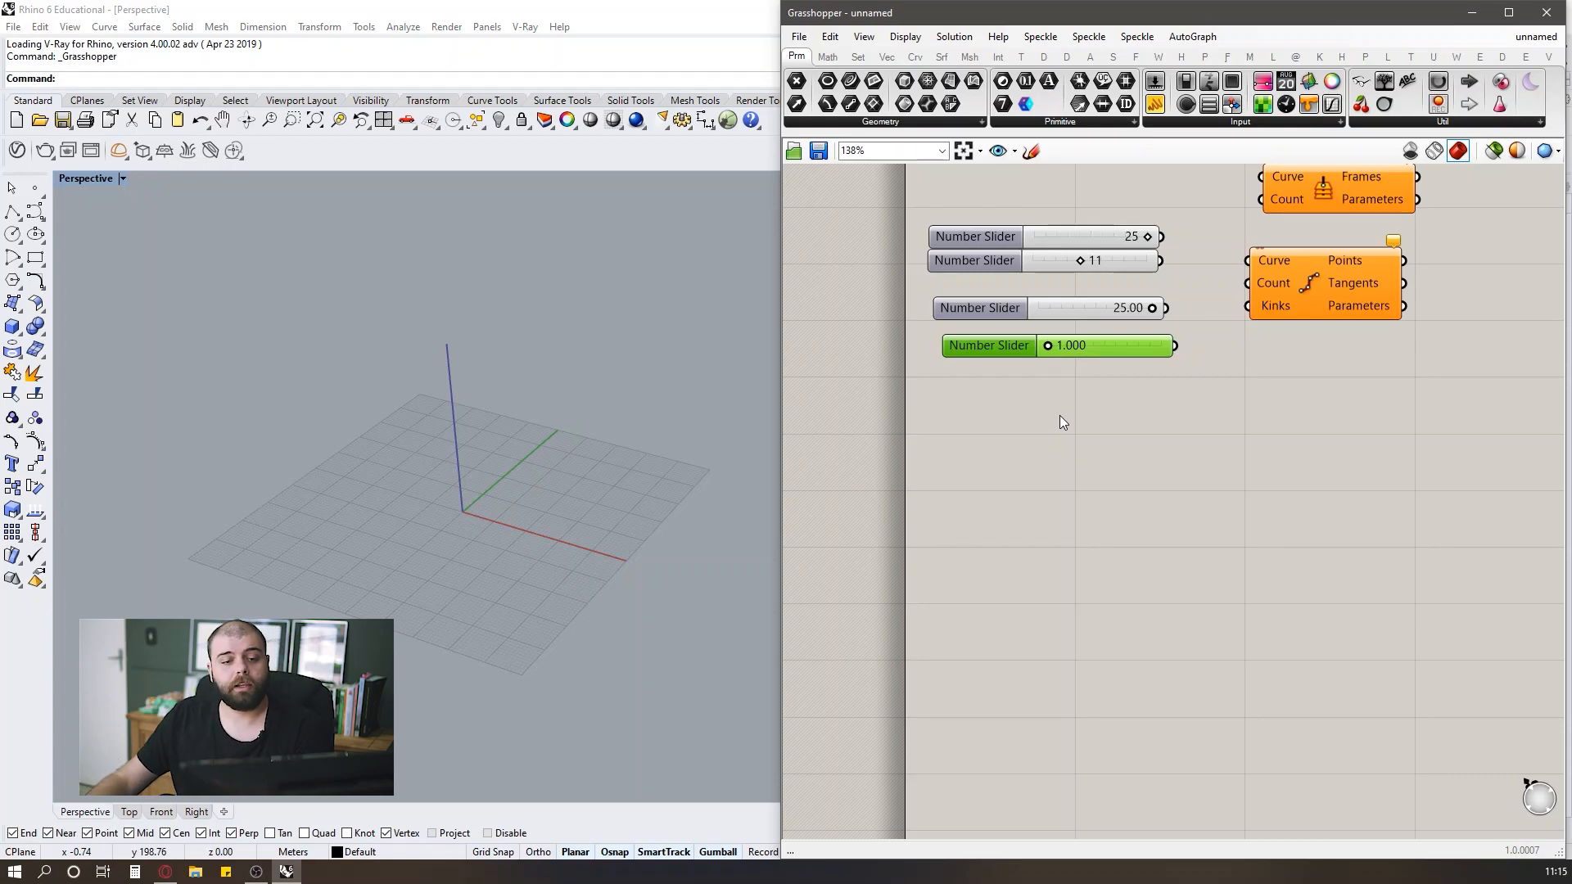
click(1218, 229)
scroll(1194, 237, up, 2)
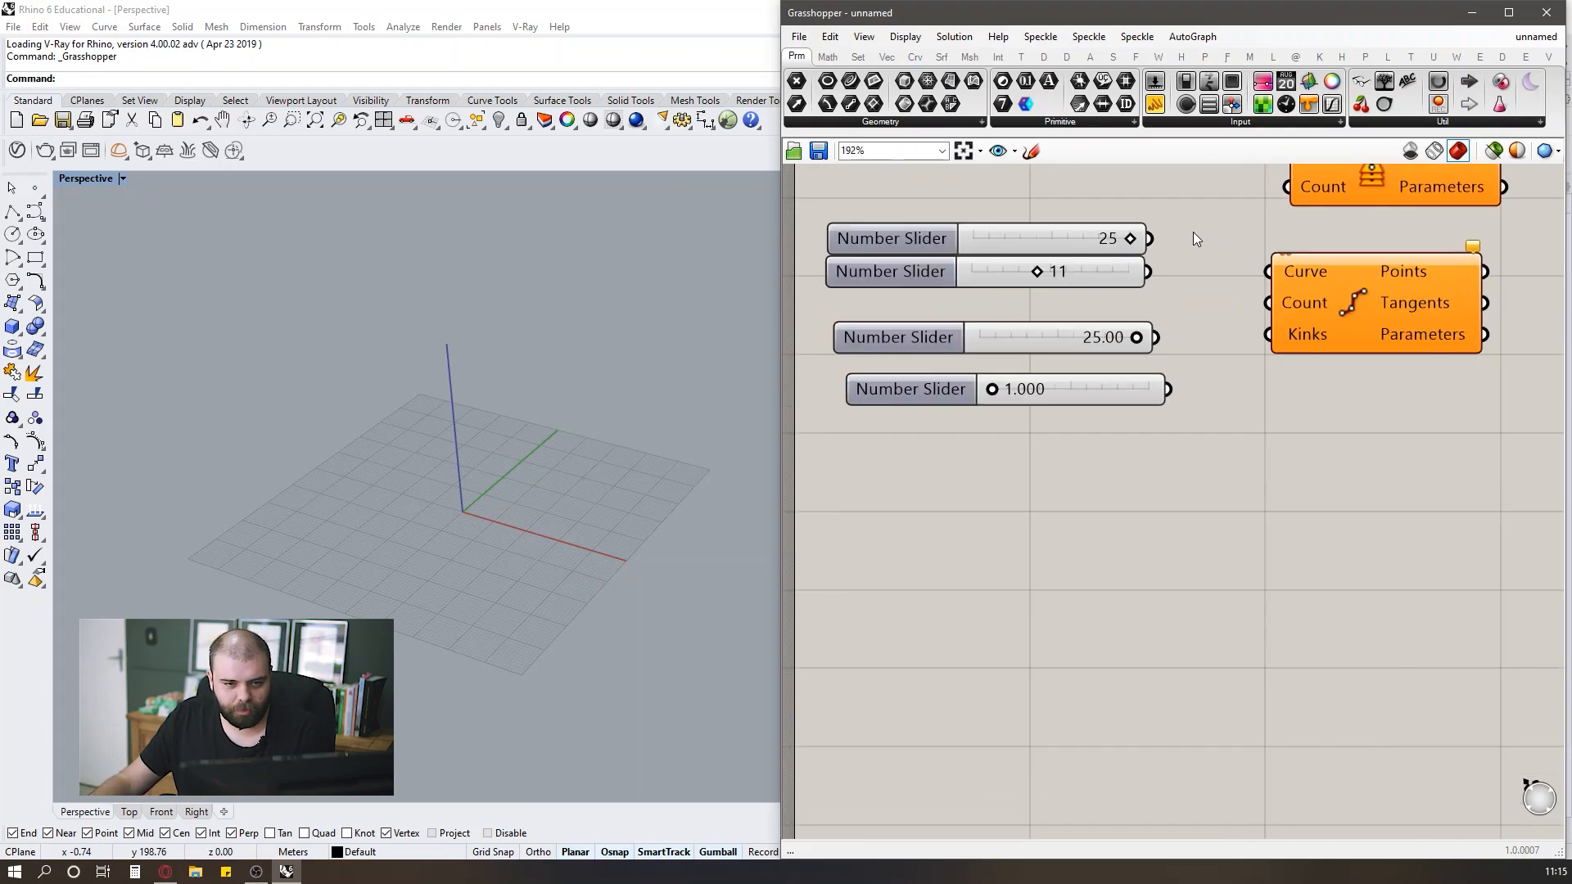
Place an extra input component in the empty area below the sliders and delete it.
drag(1154, 107, 915, 508)
click(937, 519)
double_click(936, 519)
double_click(954, 546)
click(994, 680)
drag(1181, 635, 1049, 472)
key(Delete)
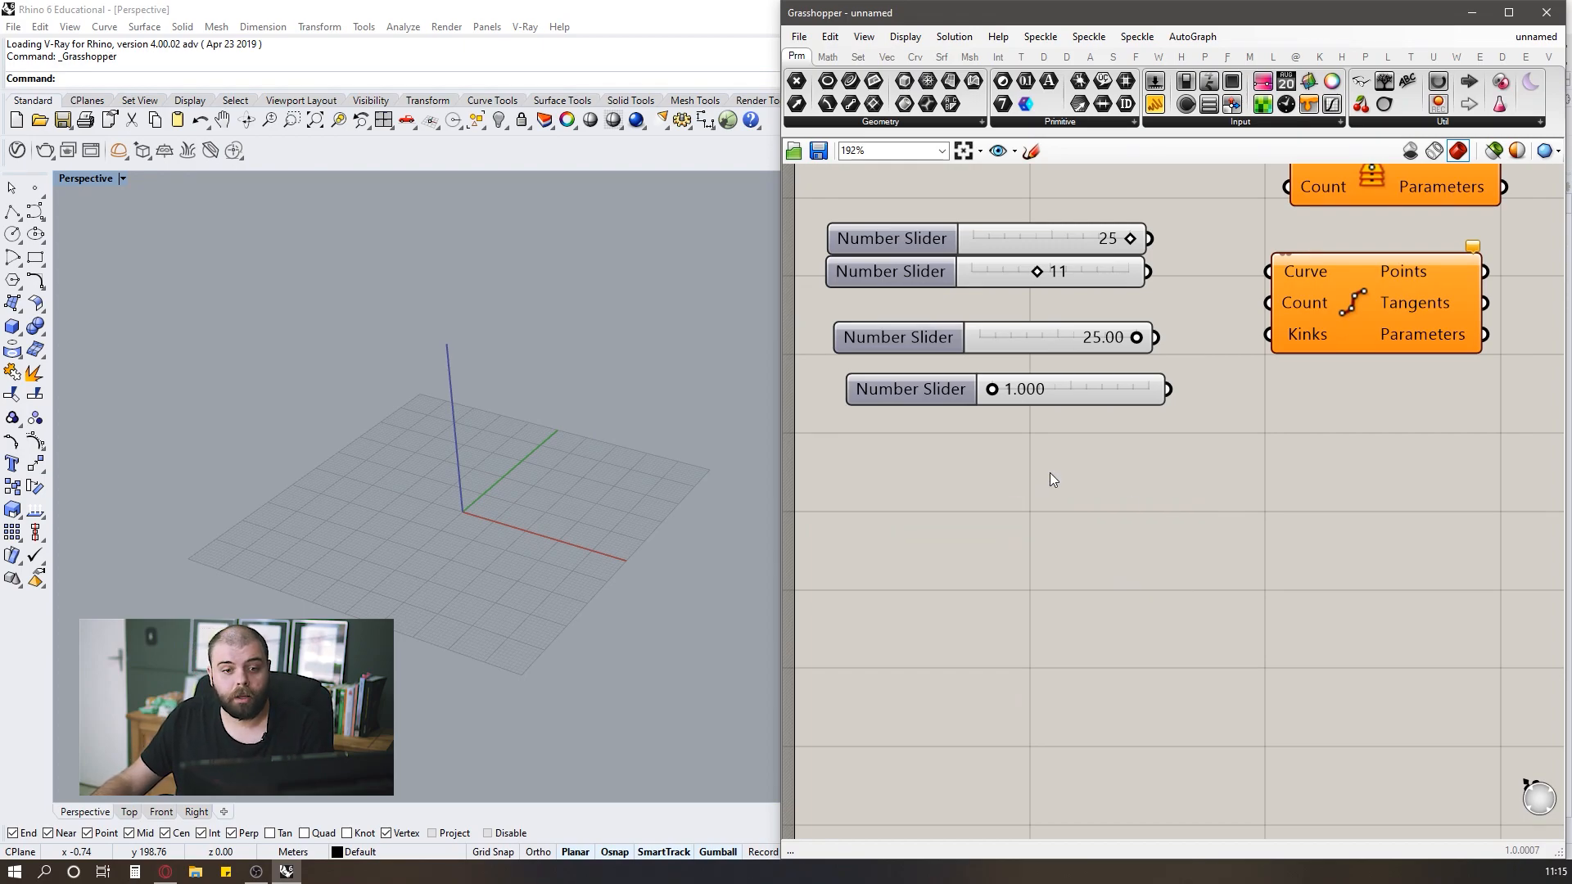
Add a Panel below the orange components and connect the three-decimal Number Slider's output to it.
scroll(1173, 516, down, 2)
scroll(1136, 404, up, 3)
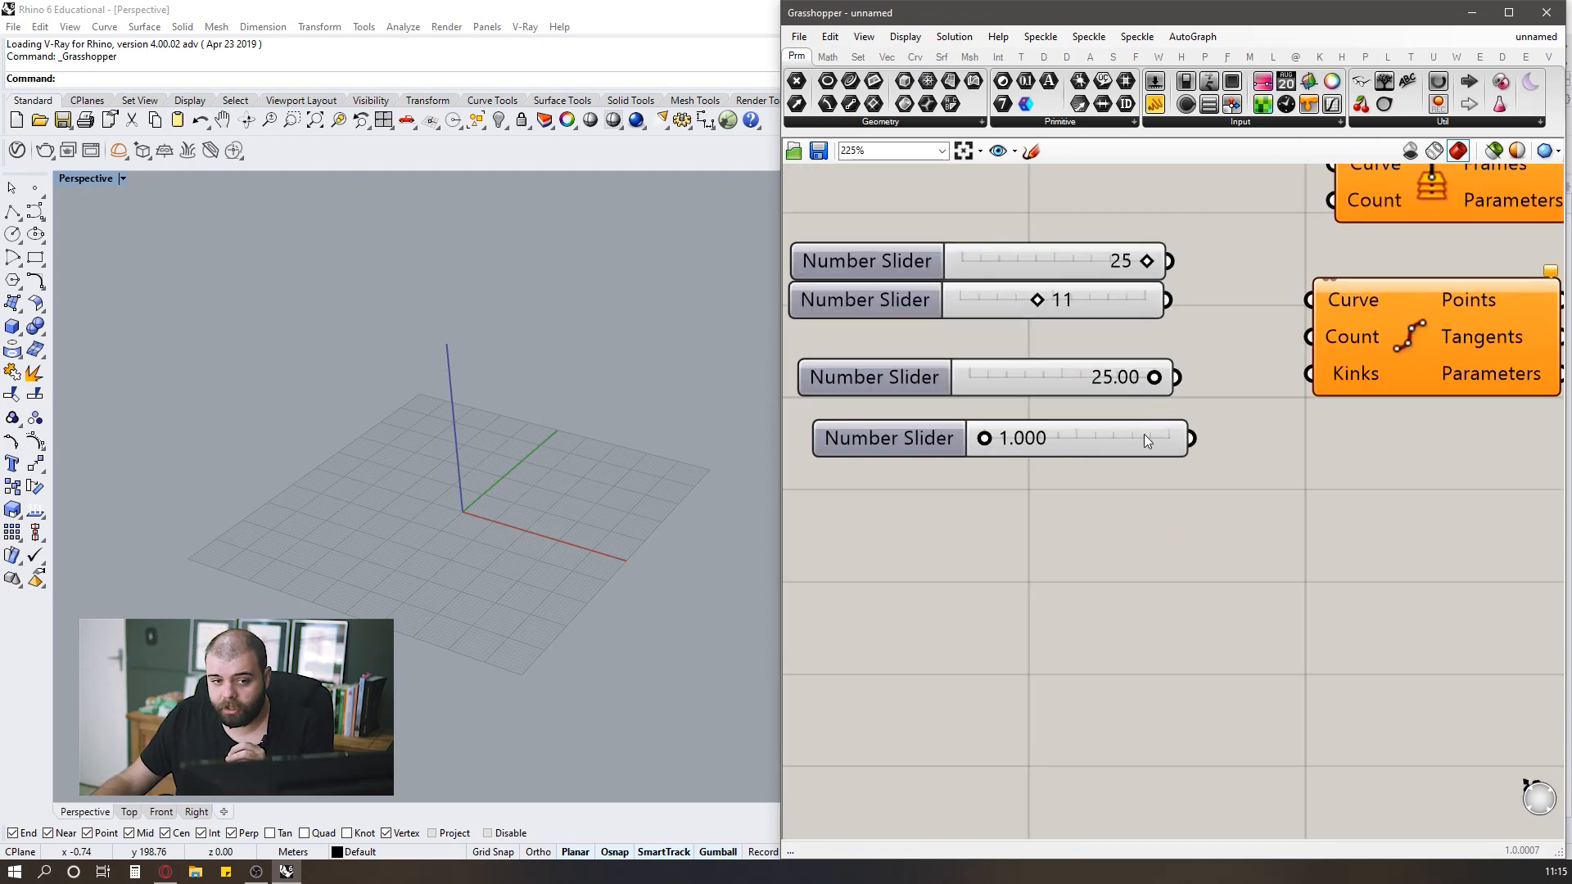
scroll(1005, 521, down, 2)
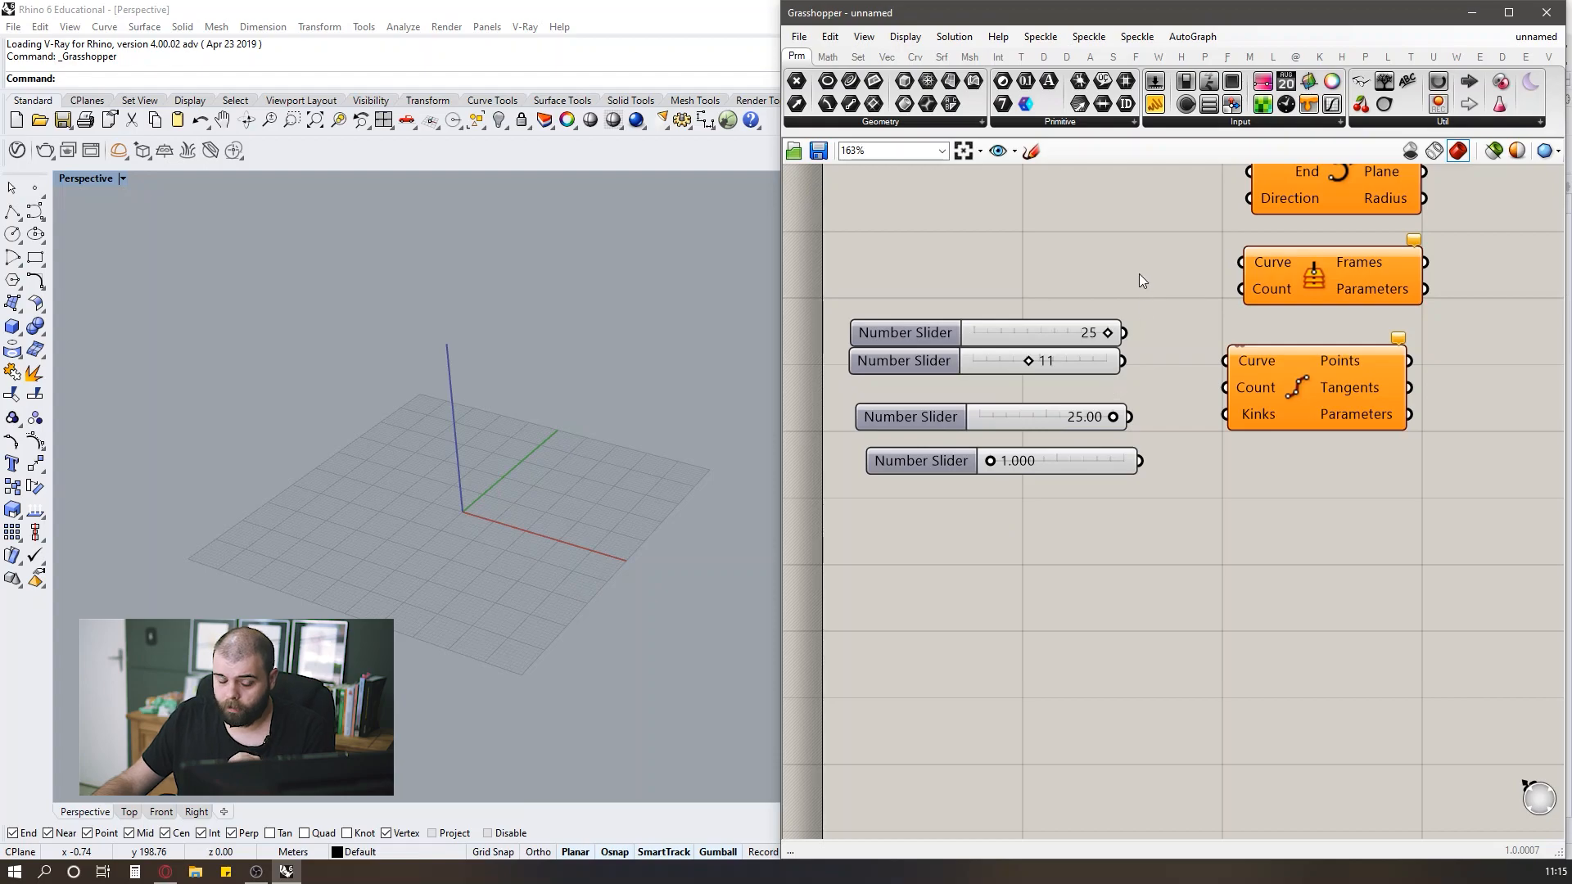
scroll(1158, 332, down, 2)
scroll(1087, 475, up, 2)
drag(1155, 104, 1349, 548)
scroll(986, 465, down, 1)
drag(1093, 400, 1148, 512)
scroll(1062, 465, up, 1)
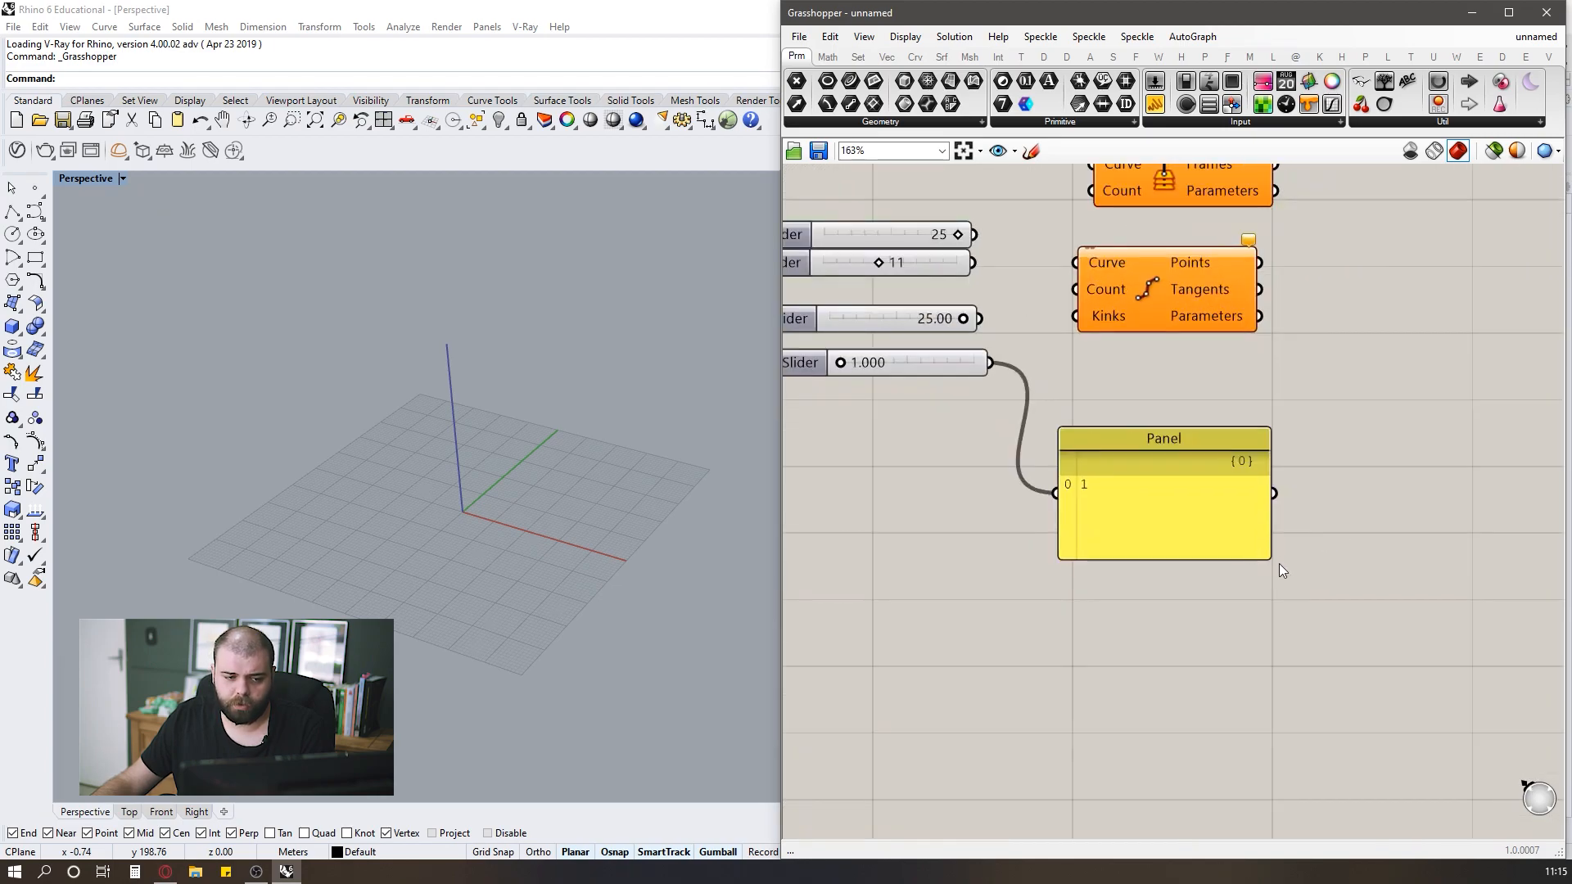
Resize the Panel so it is slightly wider and noticeably taller.
drag(1270, 562, 1386, 566)
scroll(1386, 566, down, 2)
scroll(1042, 434, up, 2)
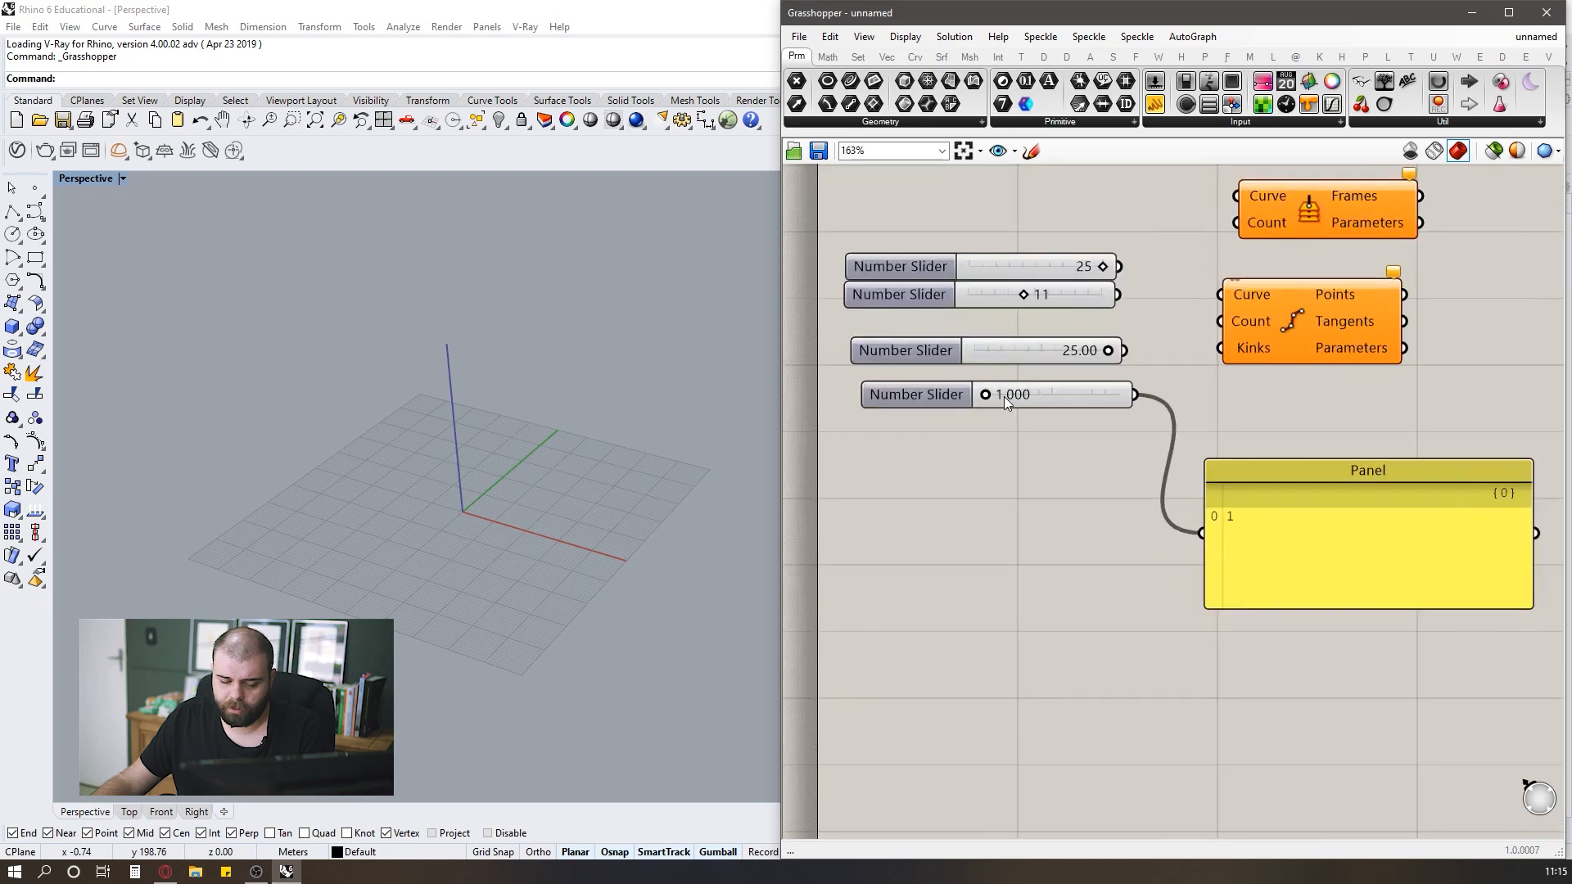
scroll(1003, 397, down, 2)
scroll(1234, 501, up, 2)
scroll(1233, 501, up, 1)
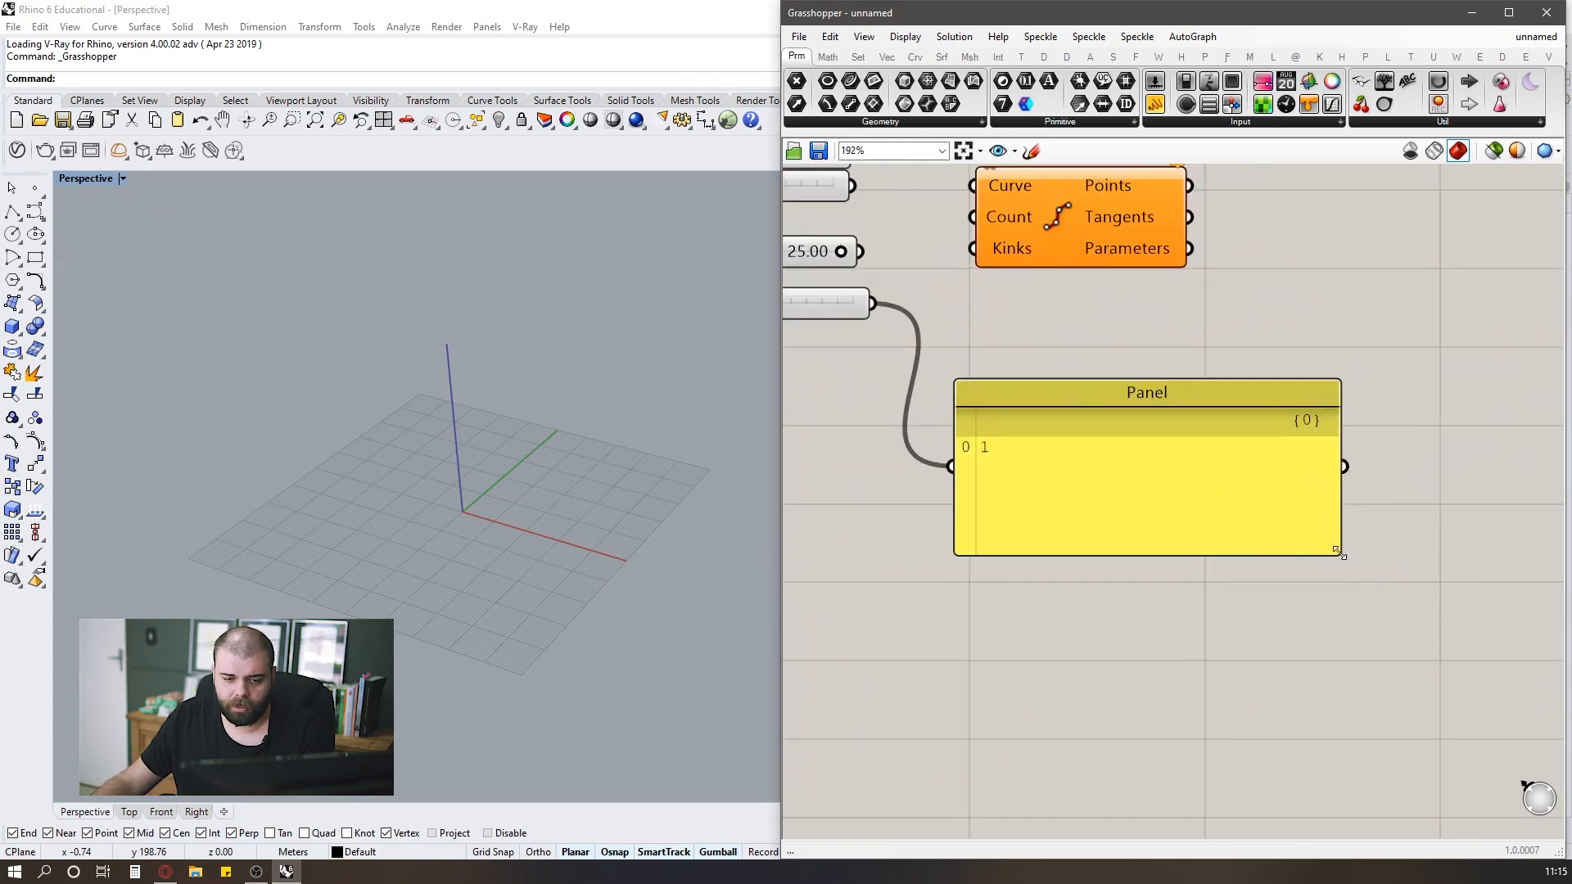
drag(1337, 551, 1270, 620)
scroll(1134, 459, down, 2)
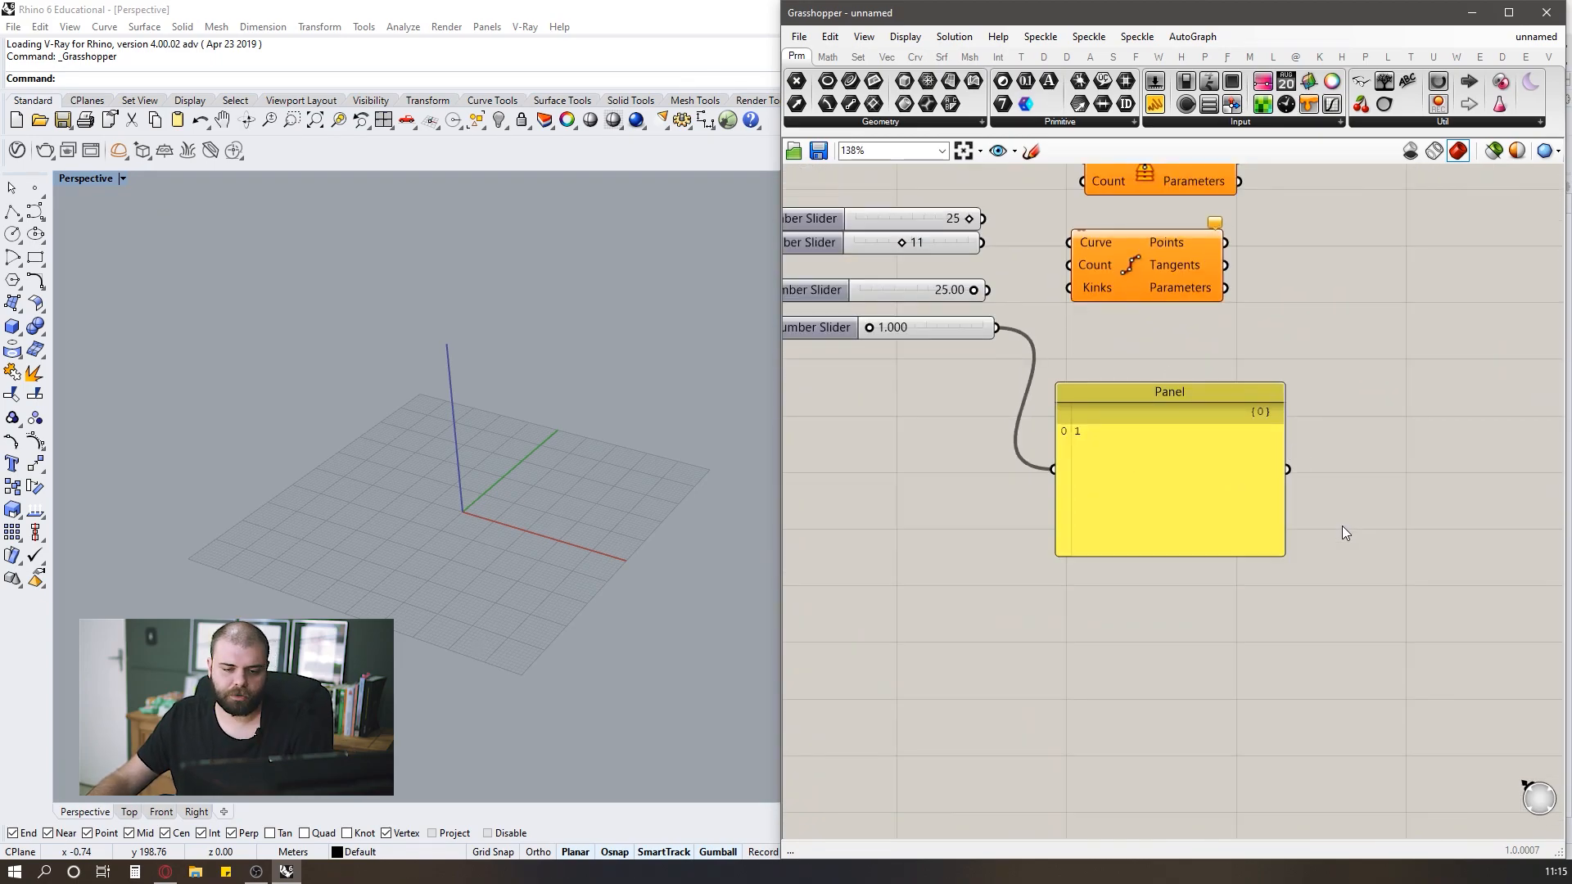
scroll(1256, 432, up, 2)
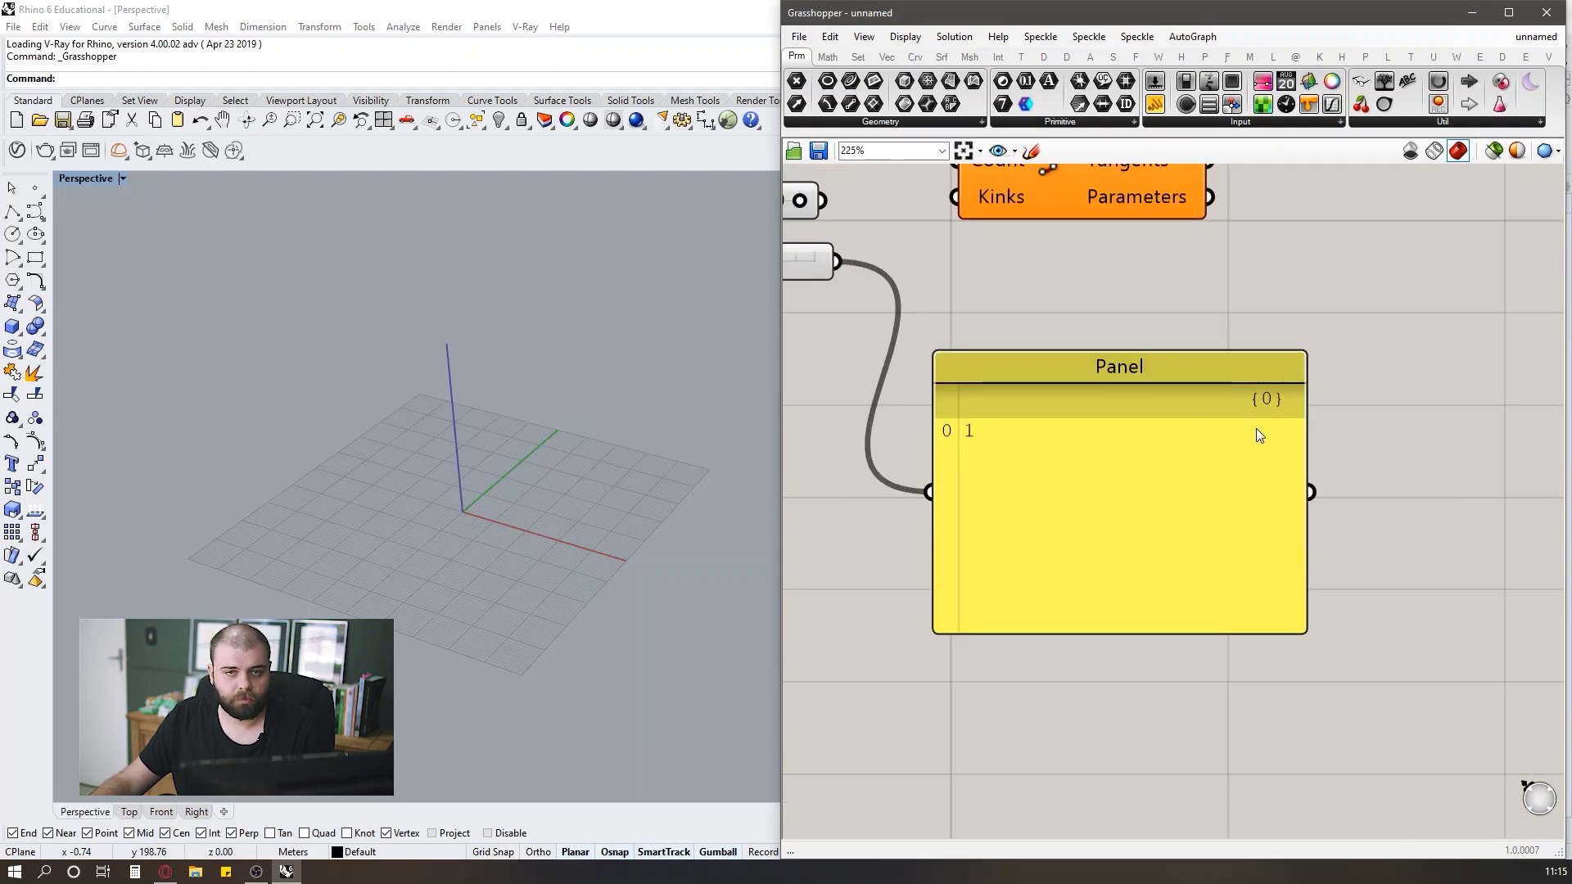
Add an empty Panel below the Number Sliders and delete the Panel connected to the three-decimal slider.
scroll(1318, 457, down, 2)
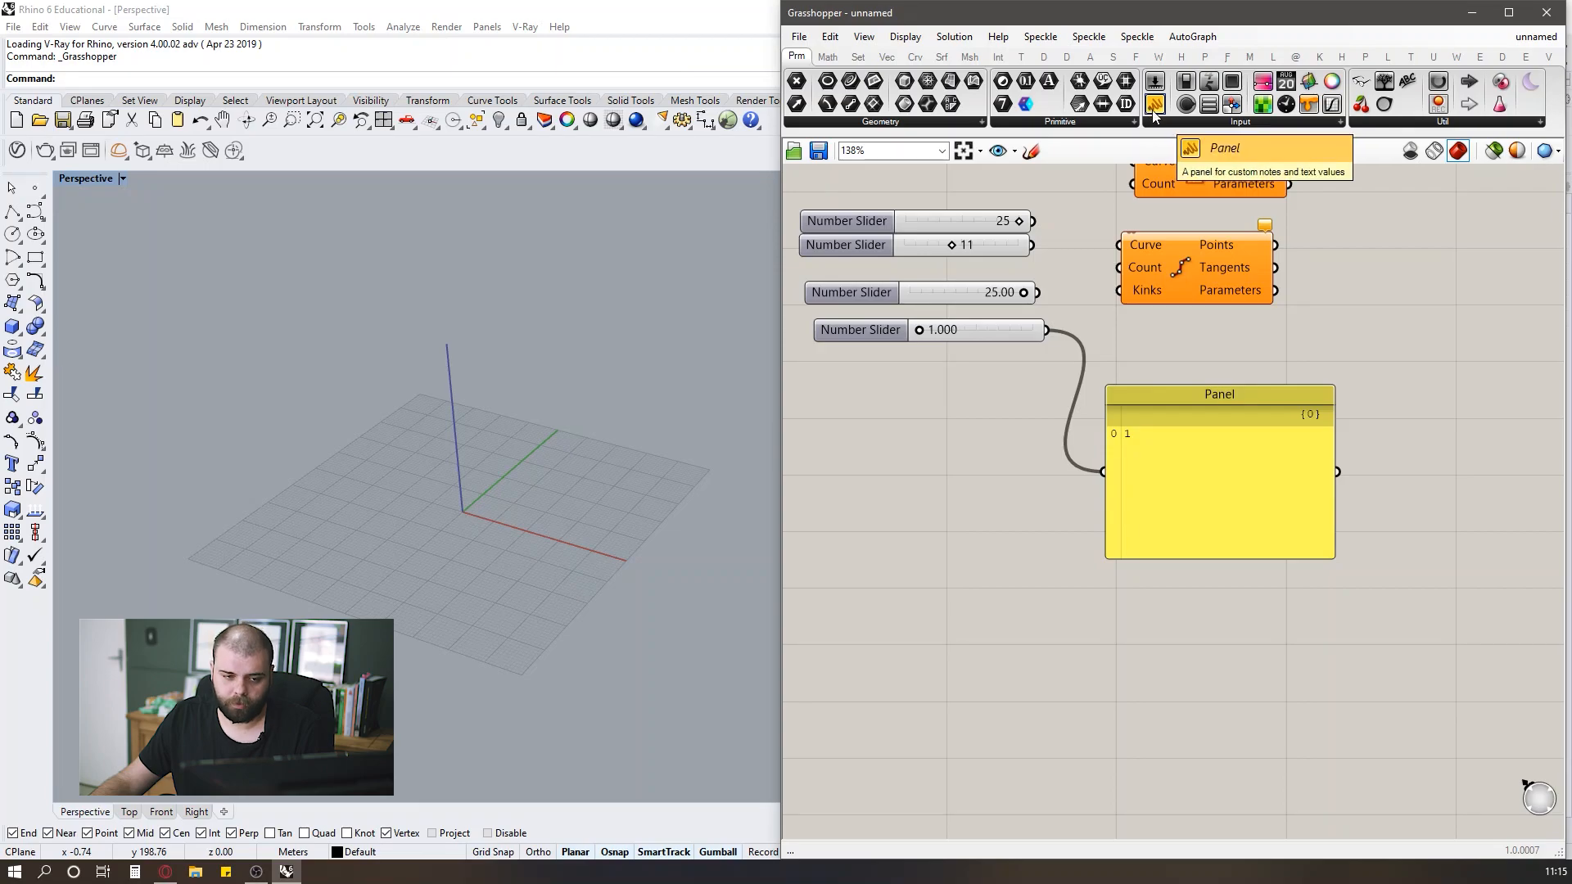
drag(1016, 239, 970, 415)
scroll(931, 542, down, 1)
scroll(863, 426, up, 3)
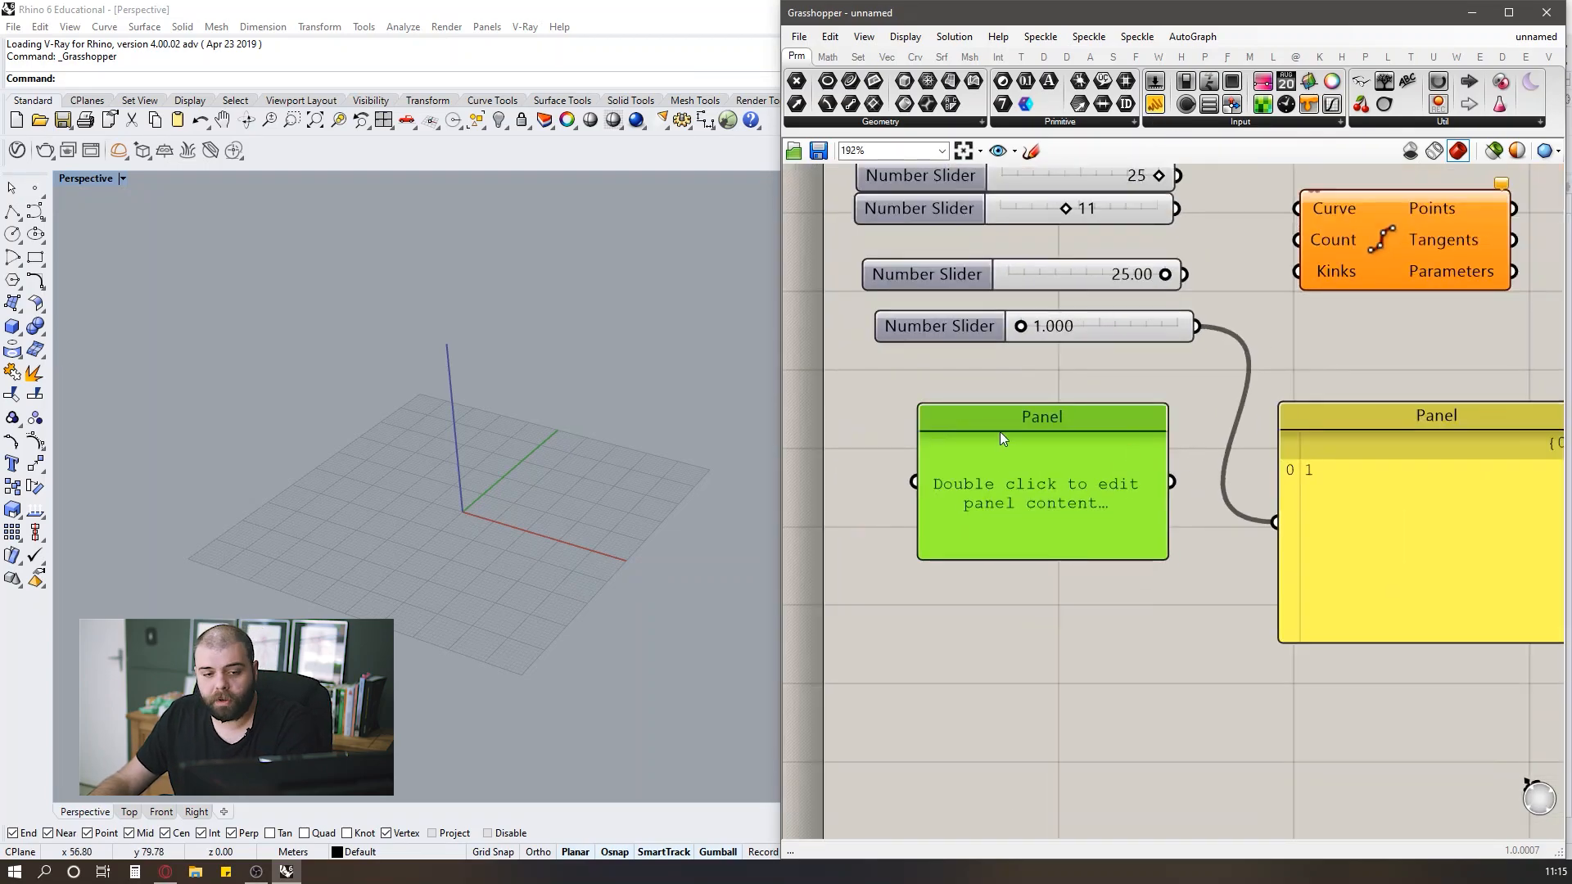
scroll(1227, 499, down, 4)
click(1226, 499)
key(Delete)
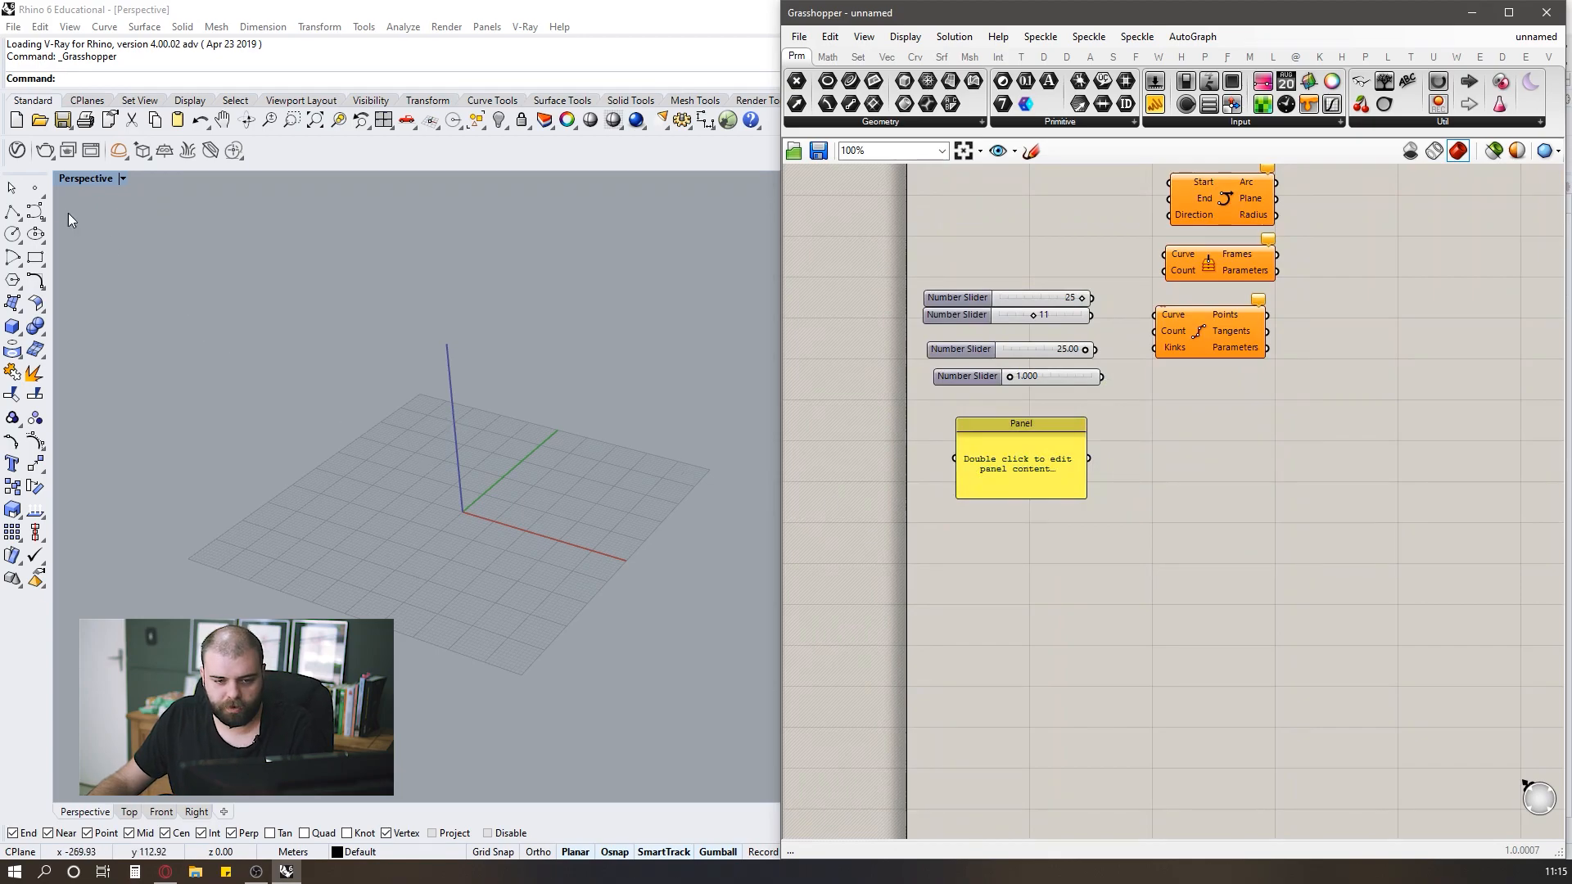
Shift the Divide Curve component lower on the canvas and draw a wavy five-point control-point curve in the Perspective viewport.
drag(1259, 360, 1299, 423)
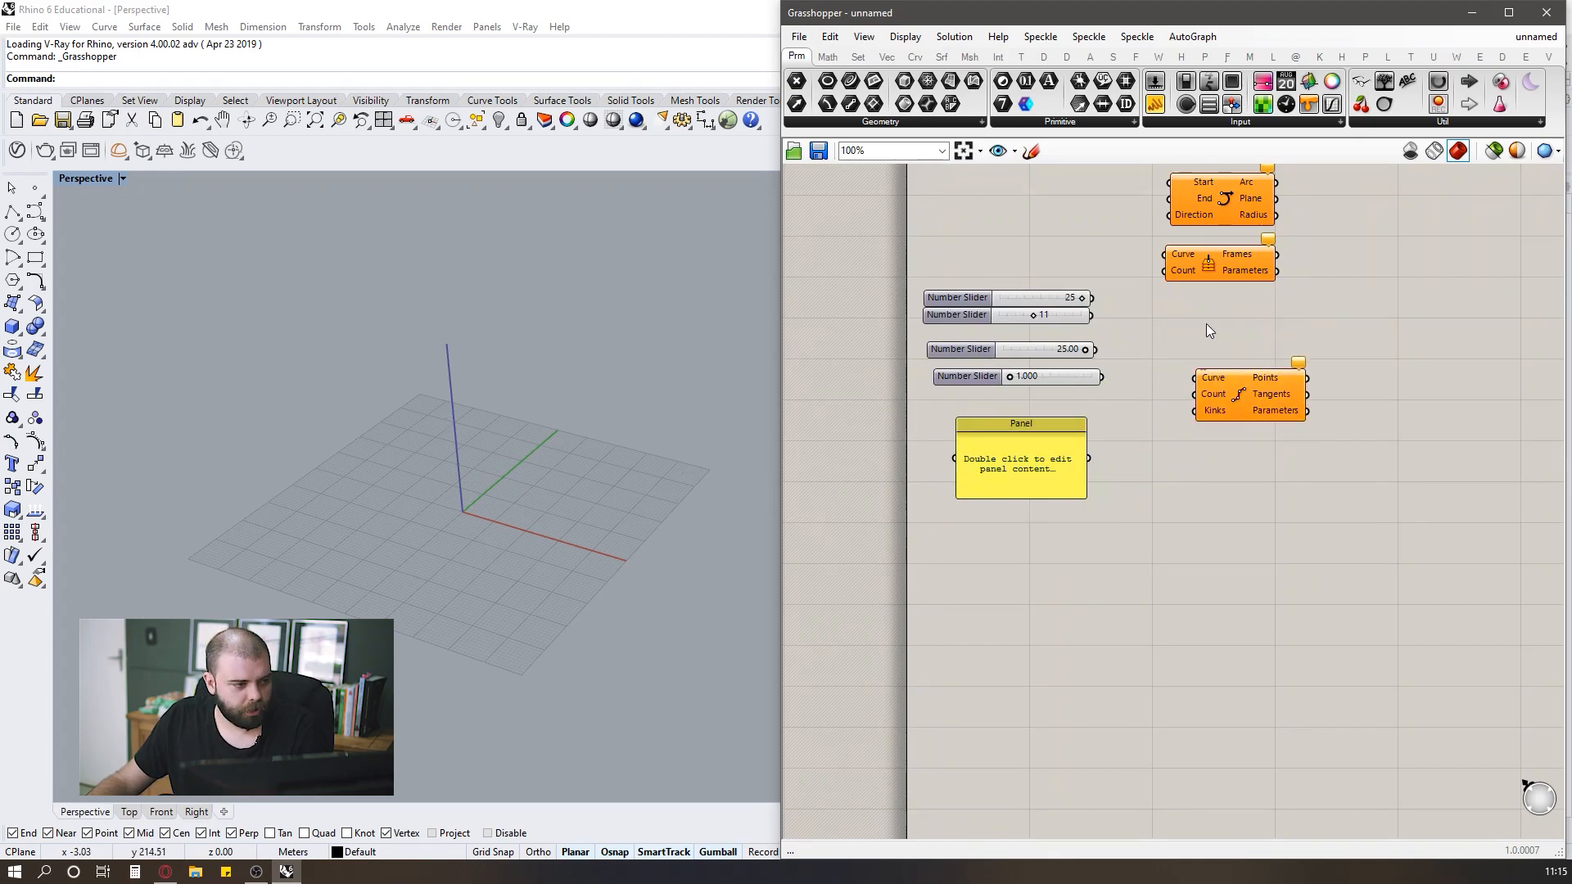
click(34, 212)
scroll(432, 396, up, 3)
click(342, 535)
click(436, 466)
click(478, 572)
click(625, 445)
click(686, 525)
right_click(686, 526)
double_click(1198, 568)
text(Curv)
key(Escape)
Add a Curve parameter to the empty canvas area and reference the wavy Rhino curve in it.
double_click(1187, 564)
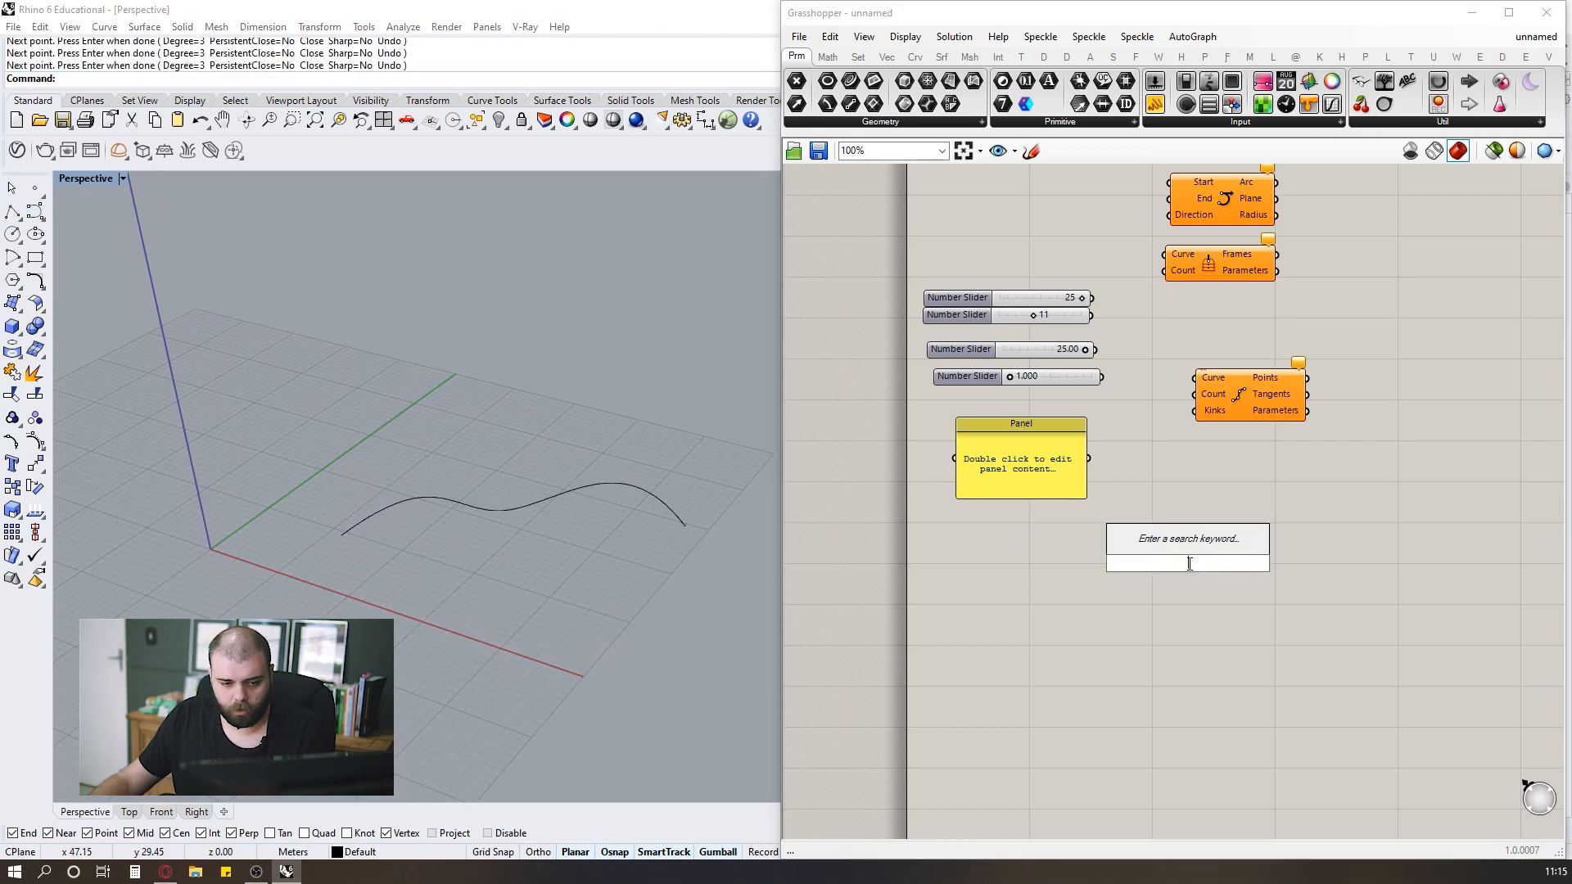
text(curve)
click(1157, 542)
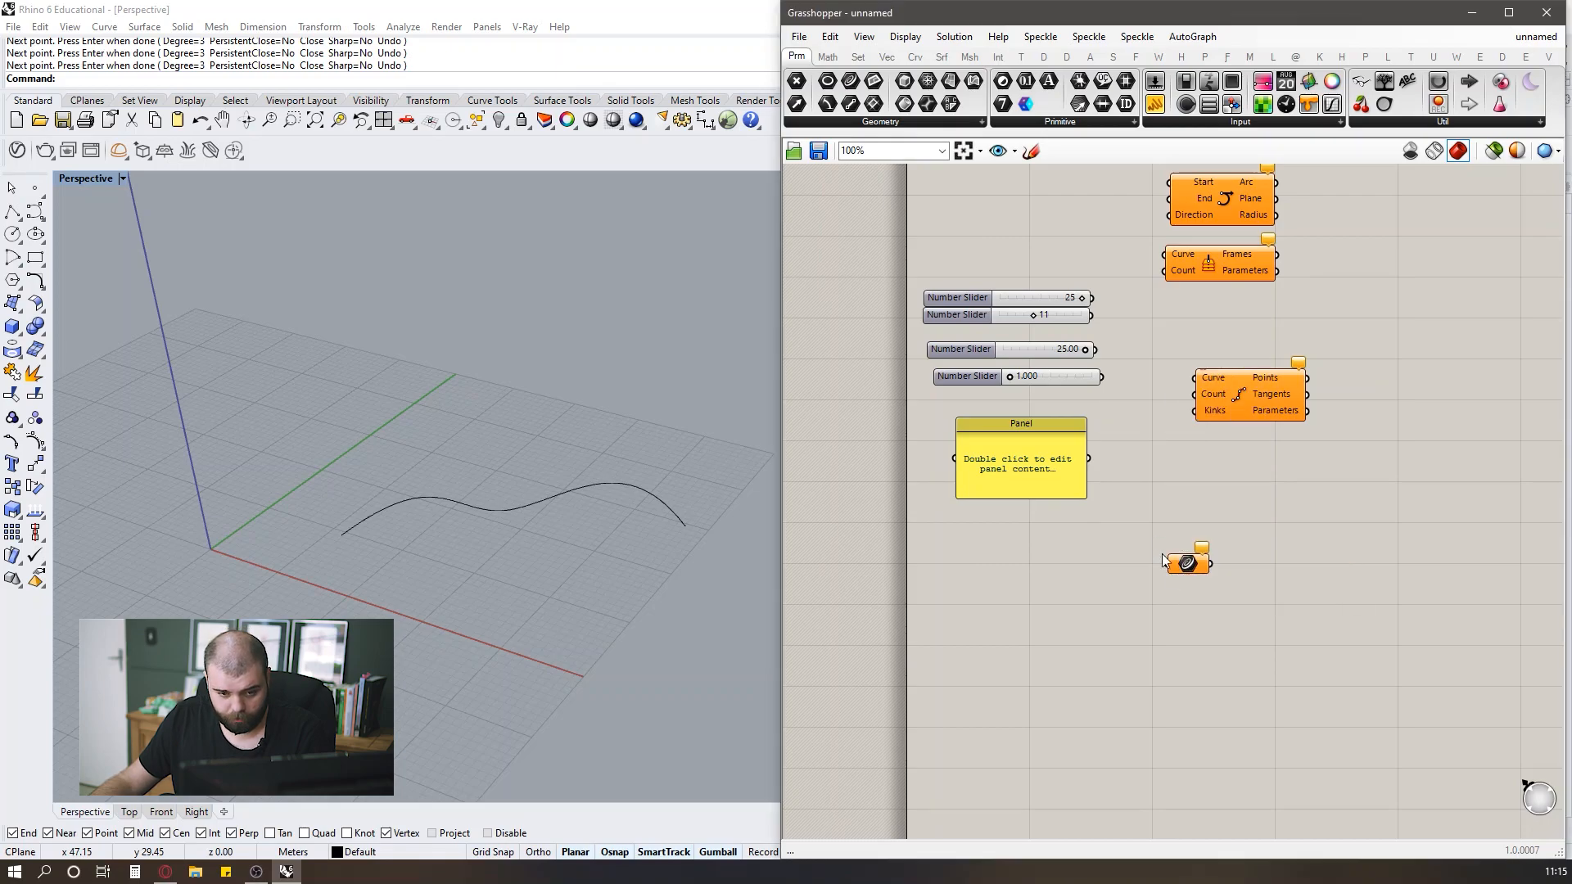
right_click(1179, 562)
click(1243, 730)
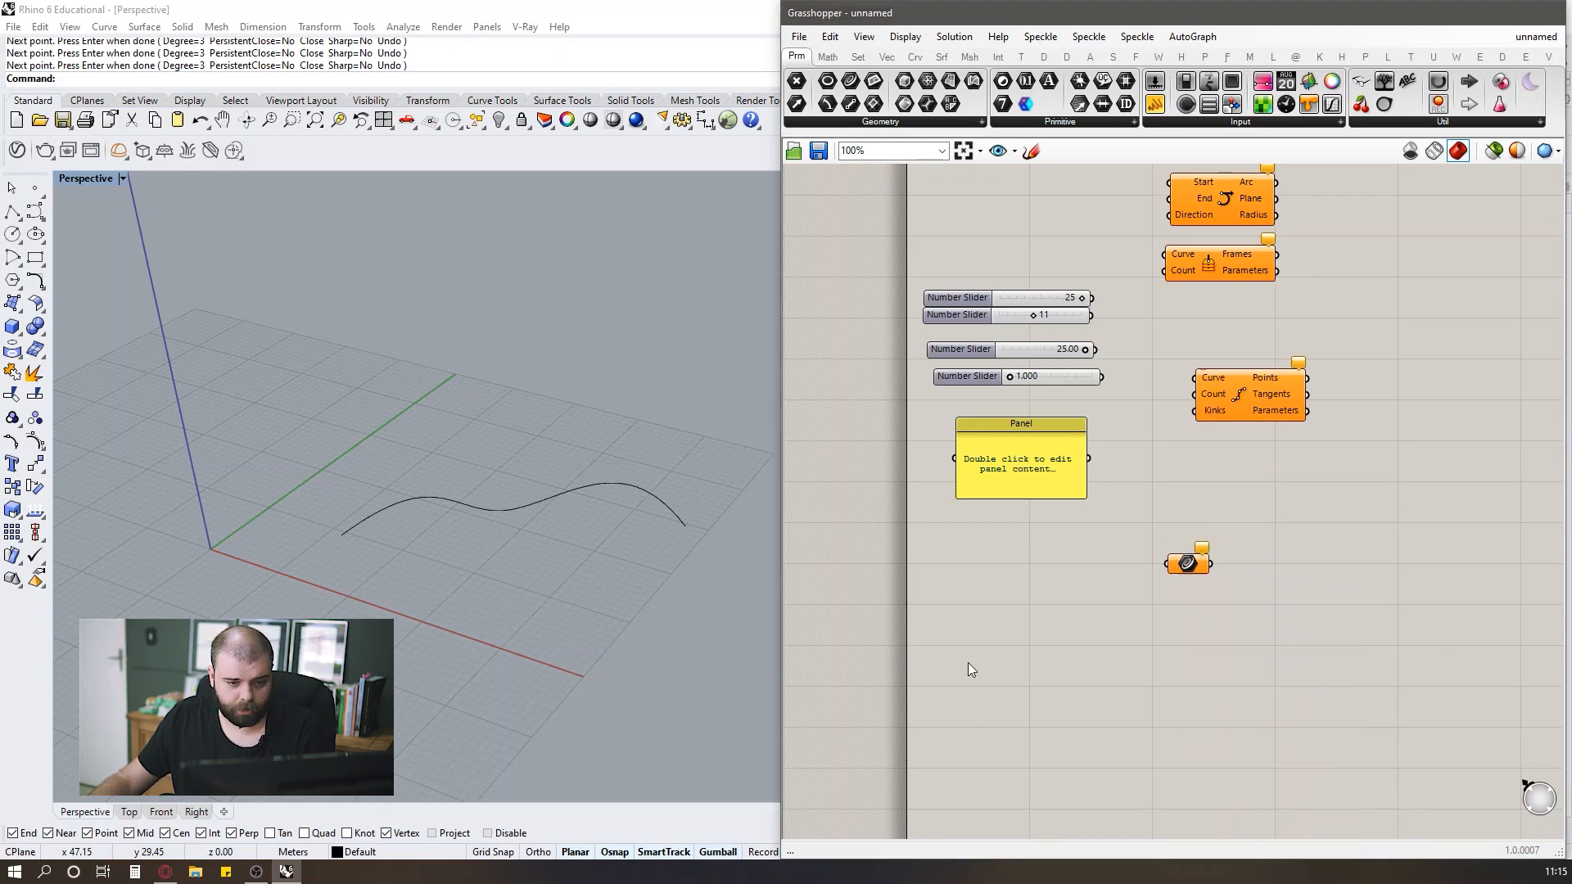
click(671, 504)
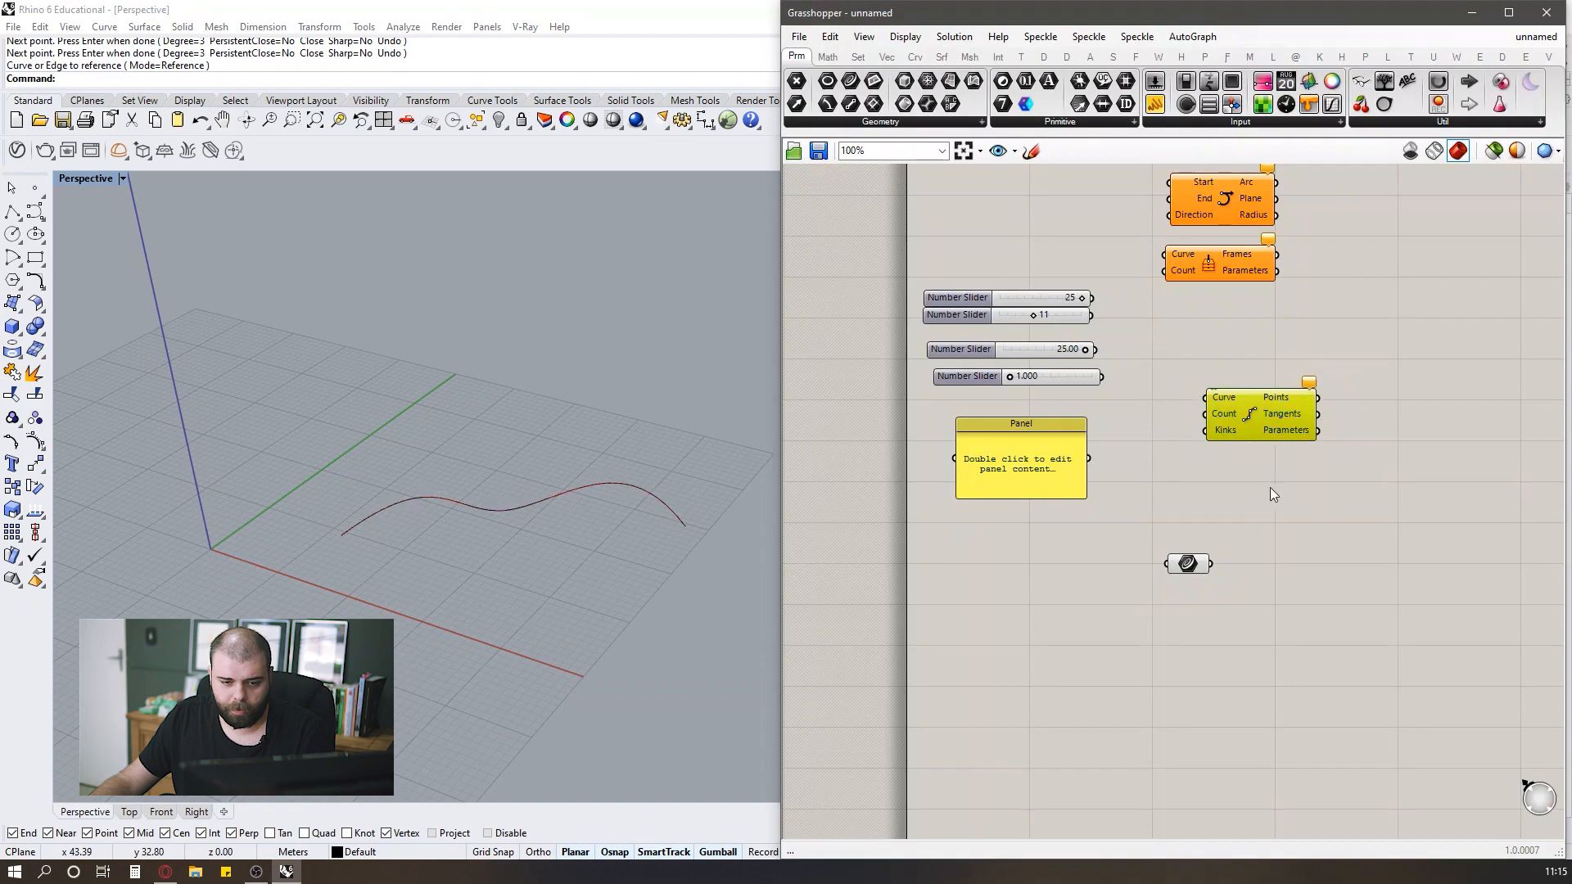
Bring the Divide Curve component and the Curve parameter together and connect the parameter to the Curve input.
drag(1240, 401, 1294, 515)
drag(1195, 570, 1250, 491)
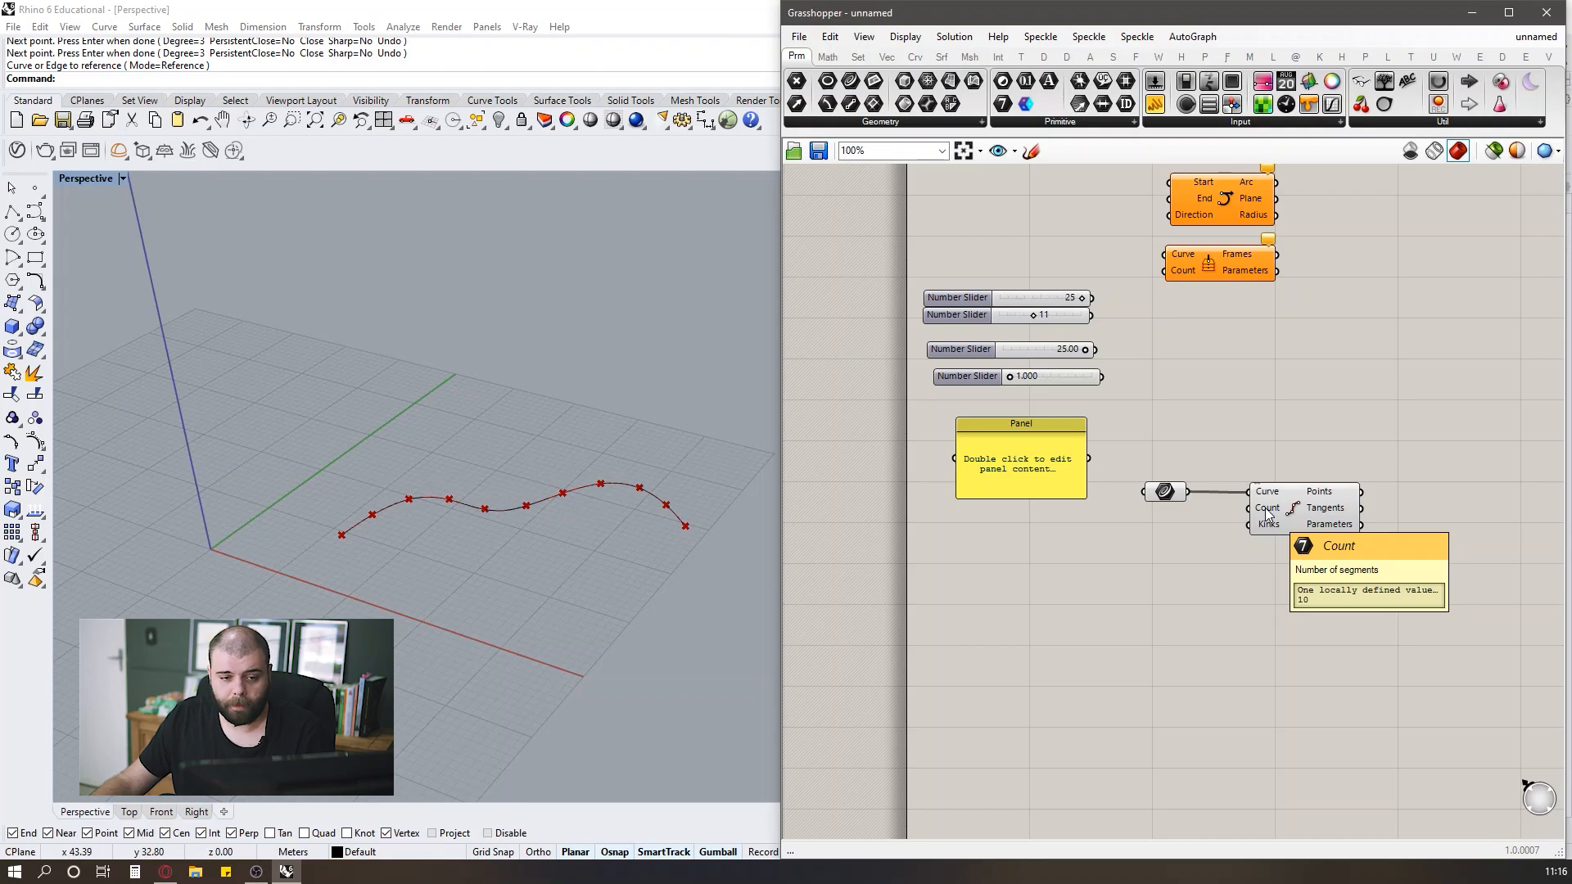
Try the integer Number Slider set to 25 at Divide Curve's Count input and delete that slider.
drag(1064, 299, 1294, 499)
scroll(1203, 531, up, 3)
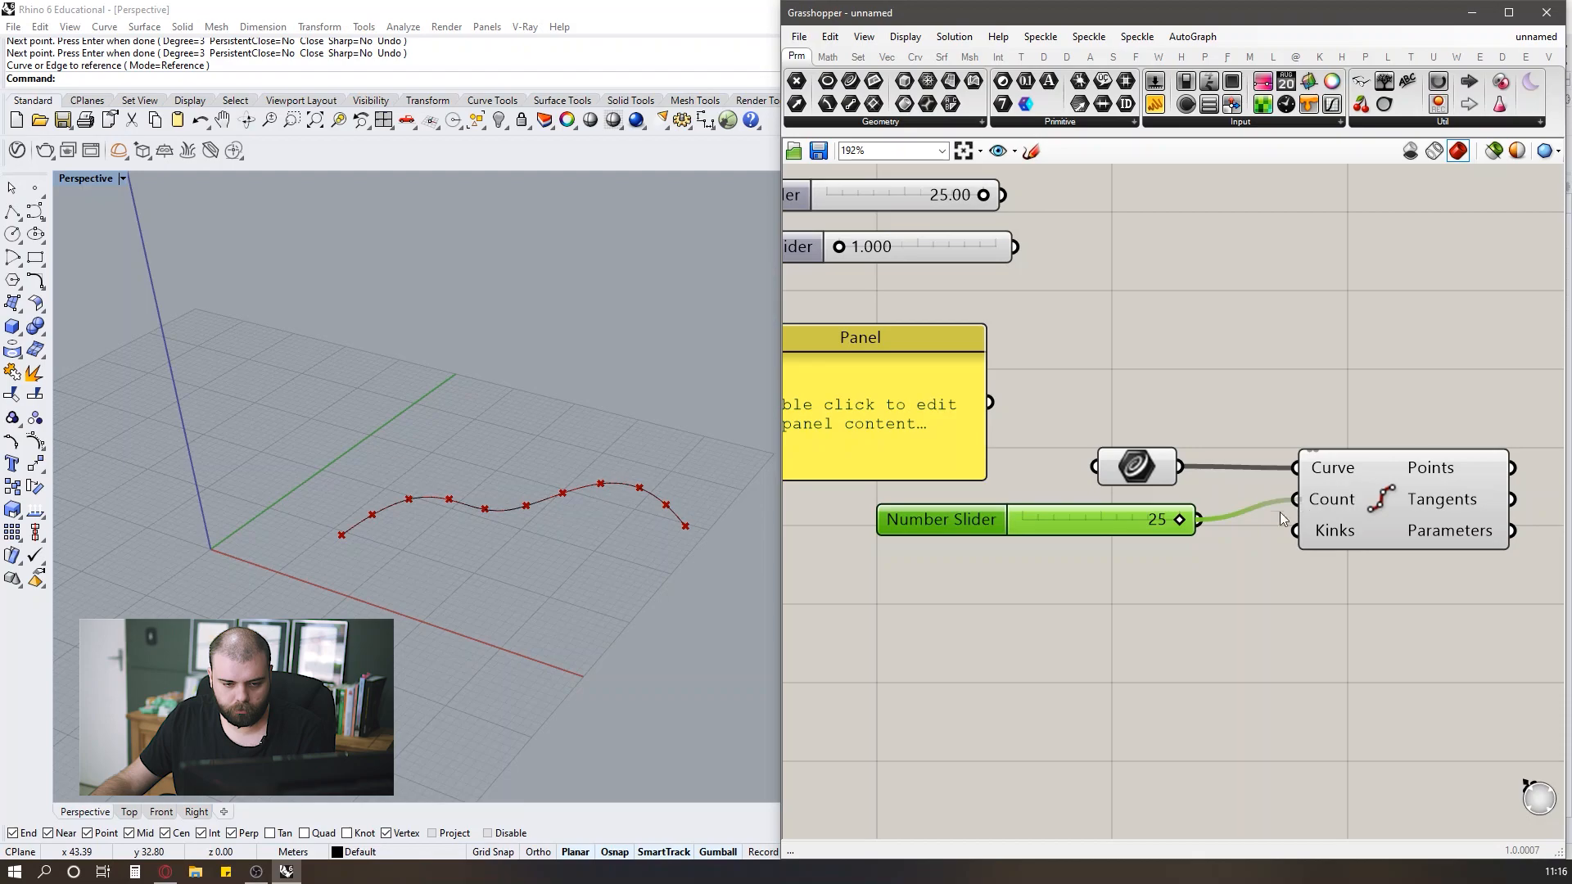
drag(1055, 519, 1265, 537)
key(Delete)
Place the empty Panel just below the Curve parameter and enter 10 as its content.
scroll(1223, 489, down, 3)
drag(1018, 429, 1147, 543)
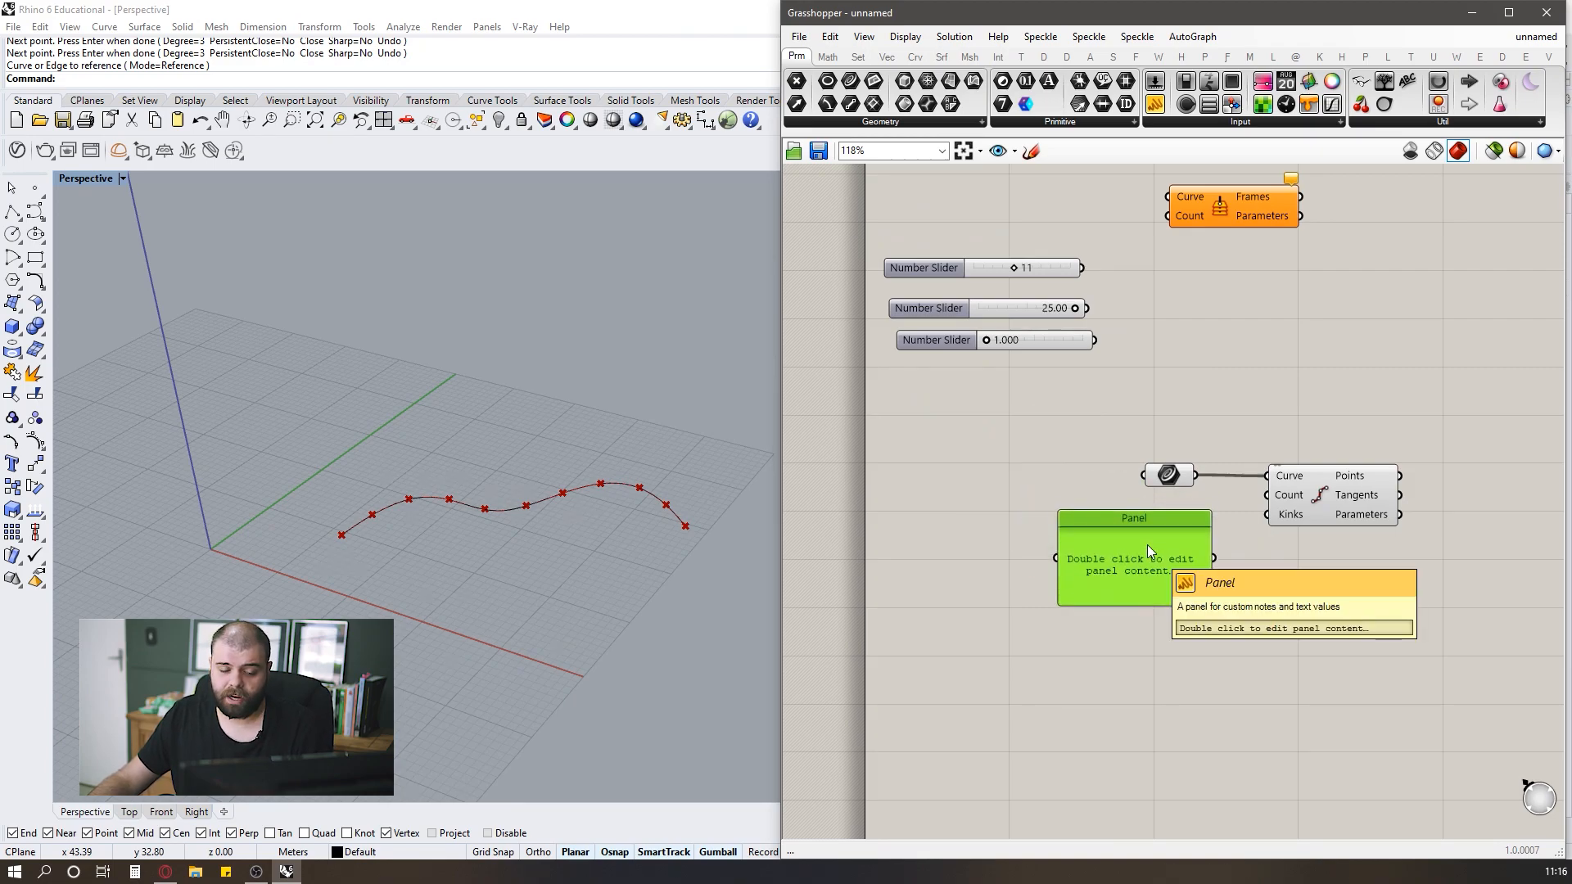
scroll(1147, 549, up, 4)
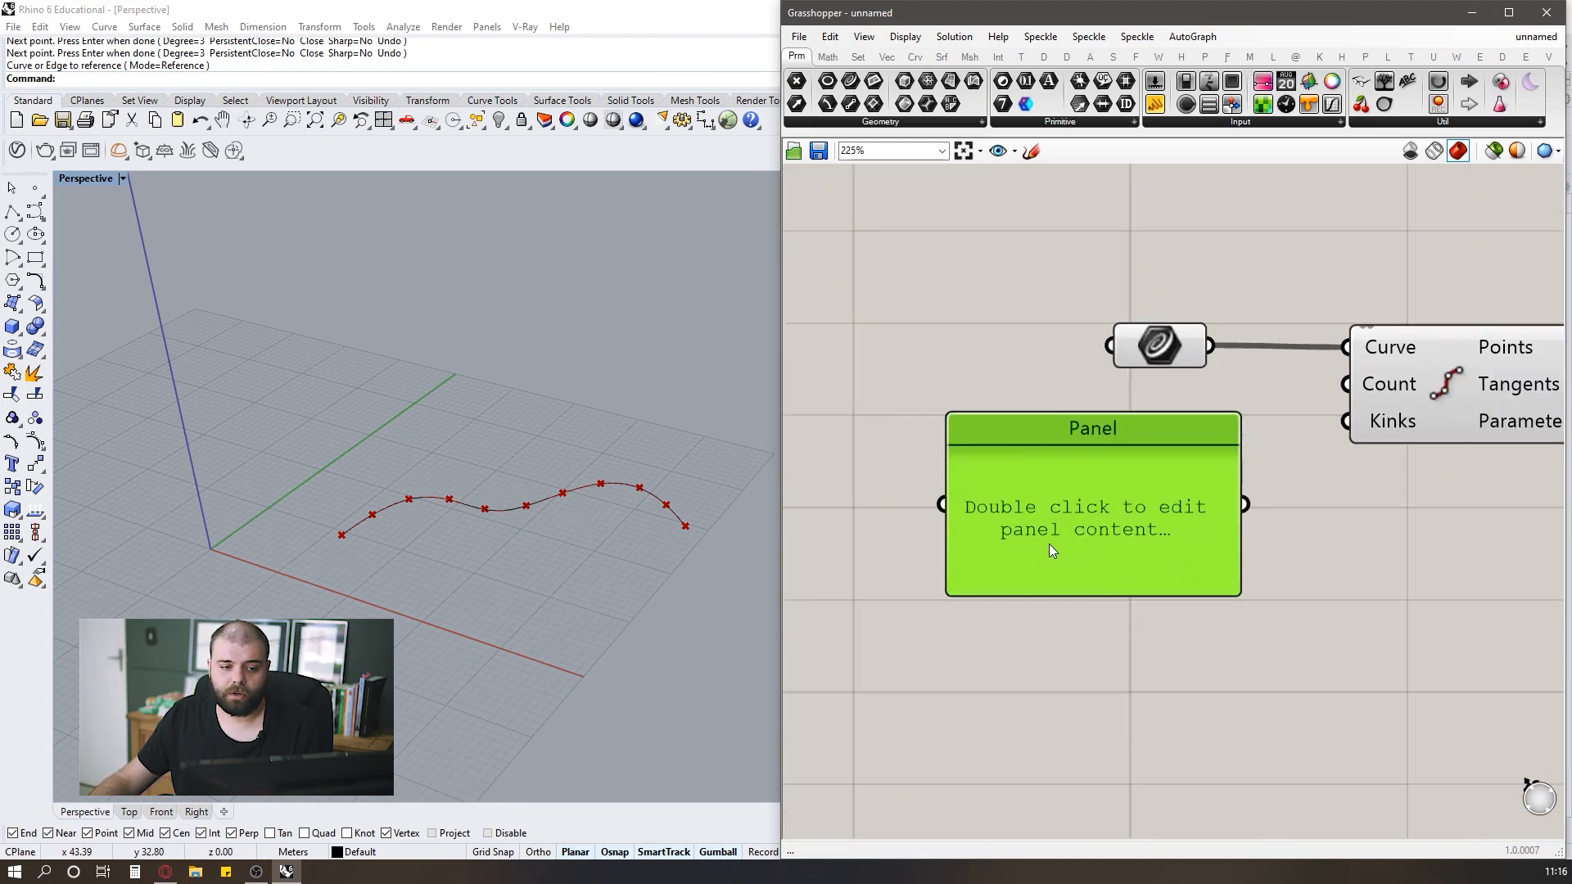
double_click(1082, 523)
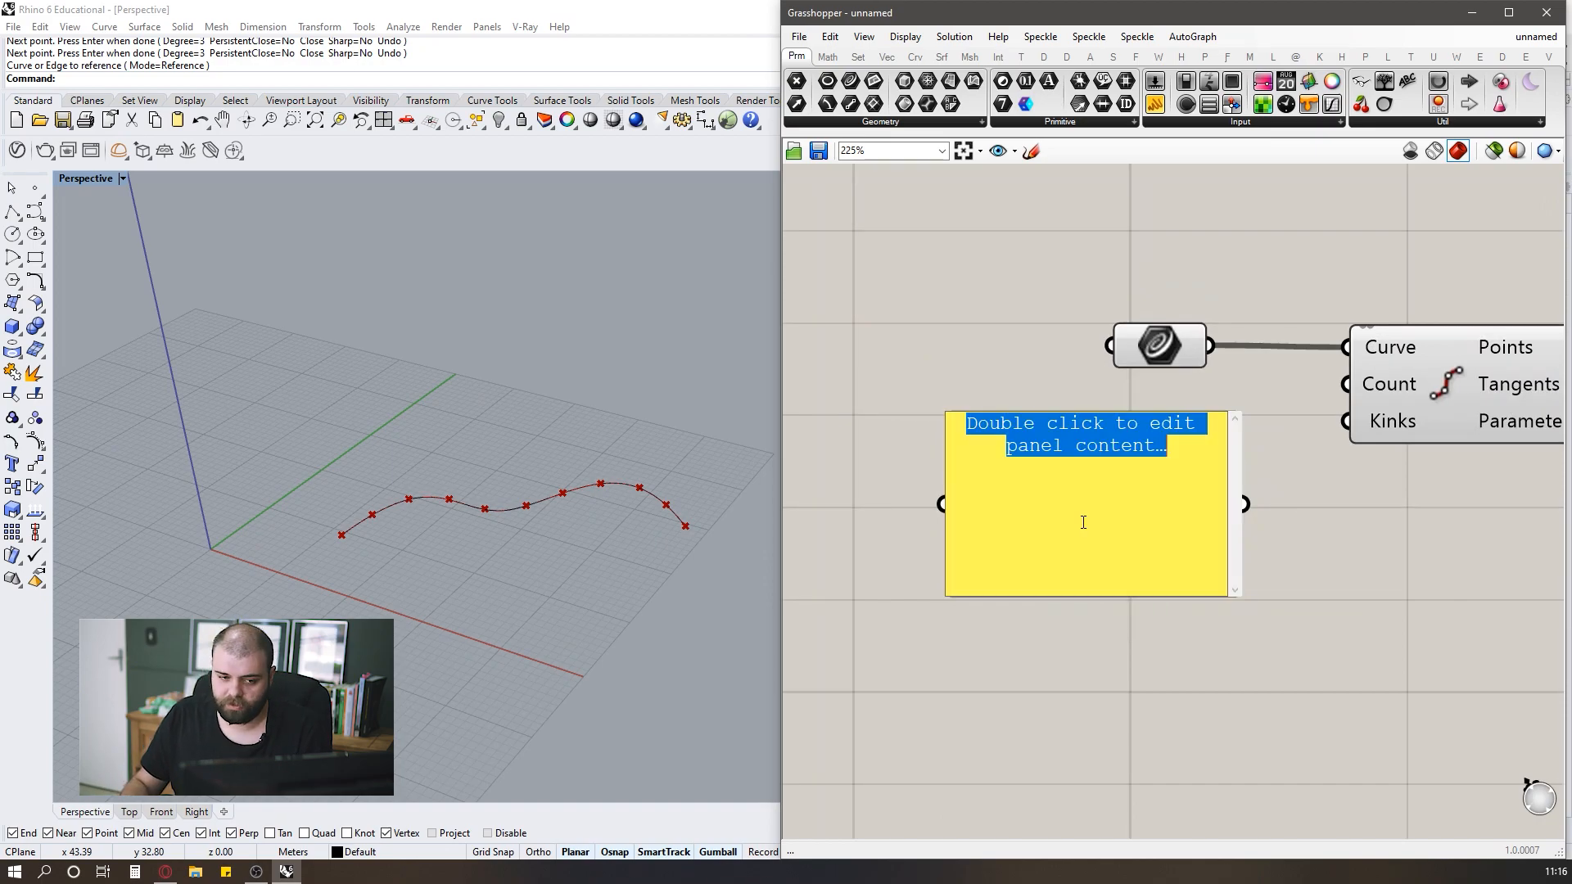
text(10)
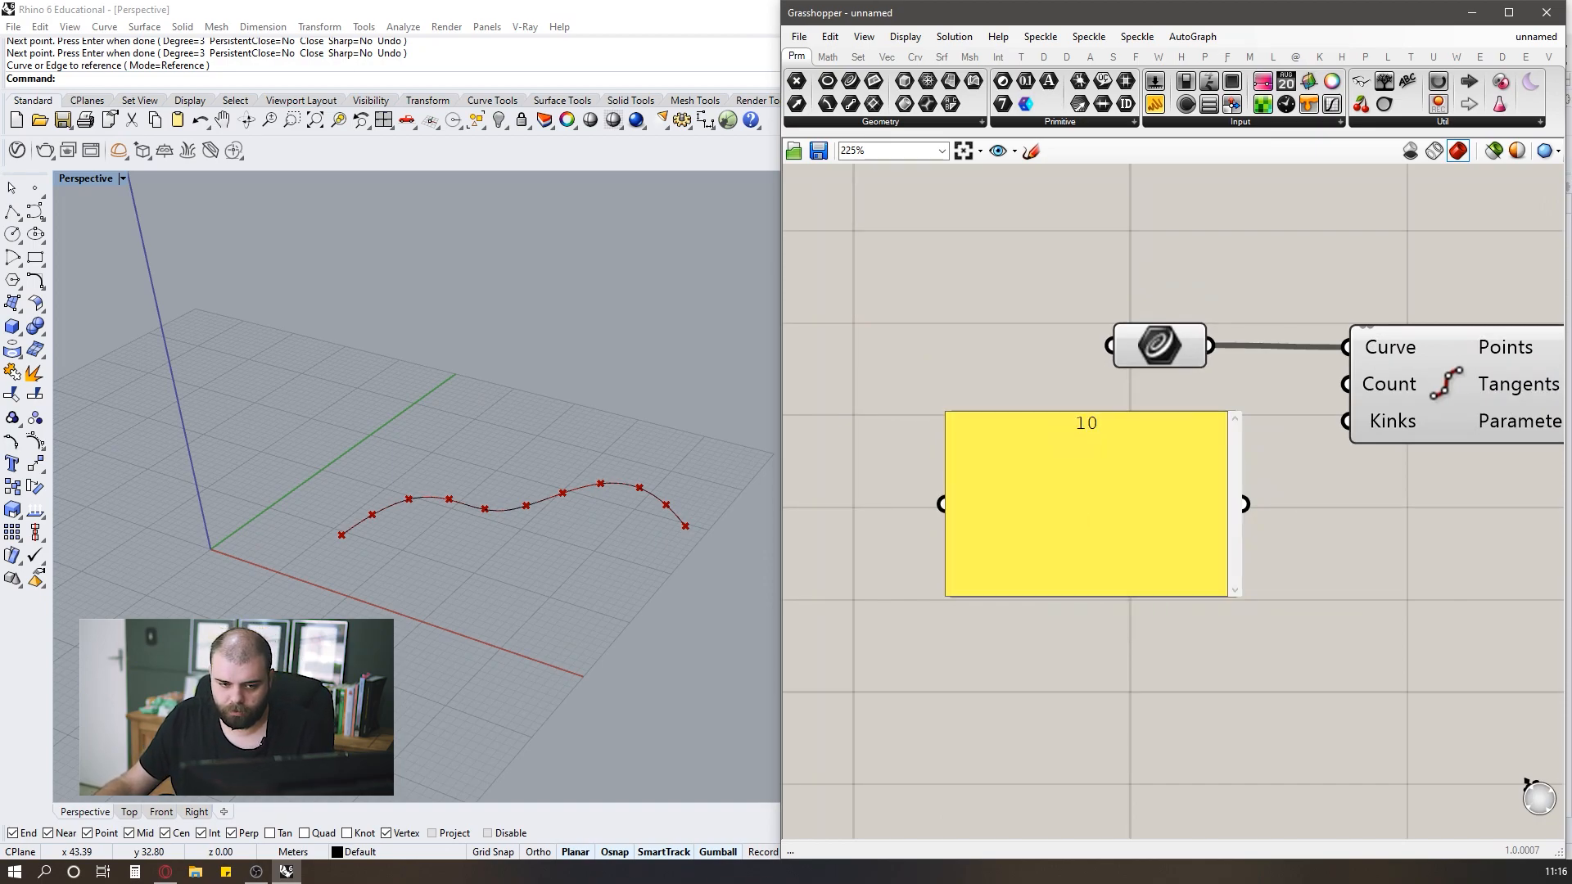
click(1329, 524)
Shrink the Panel and connect it to Divide Curve's Count input, with its content set to 15.
drag(947, 414, 1341, 381)
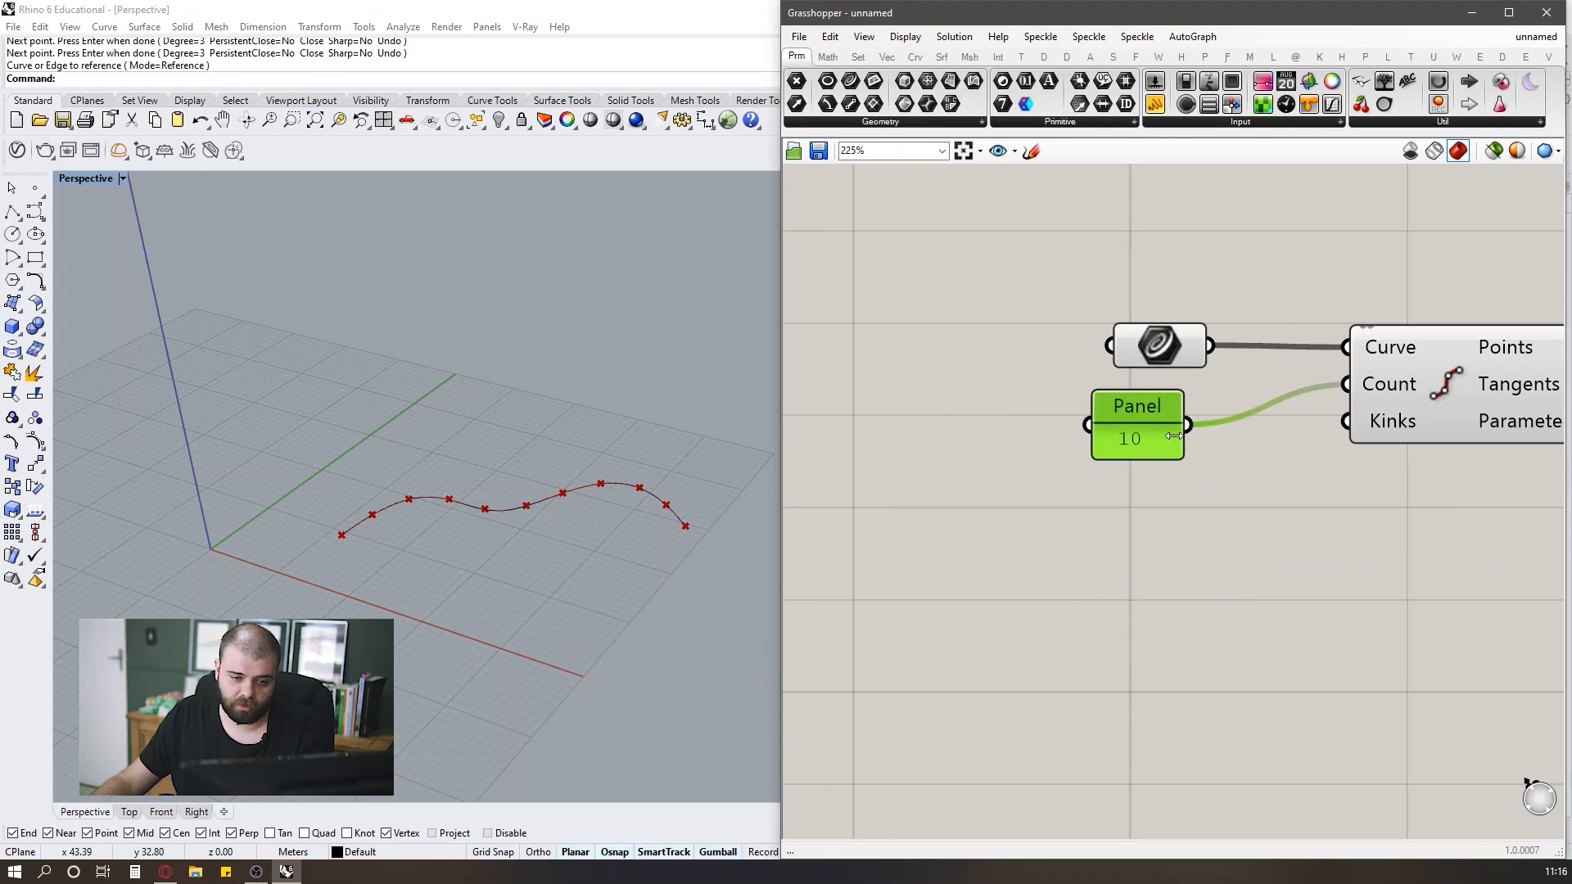
double_click(1140, 447)
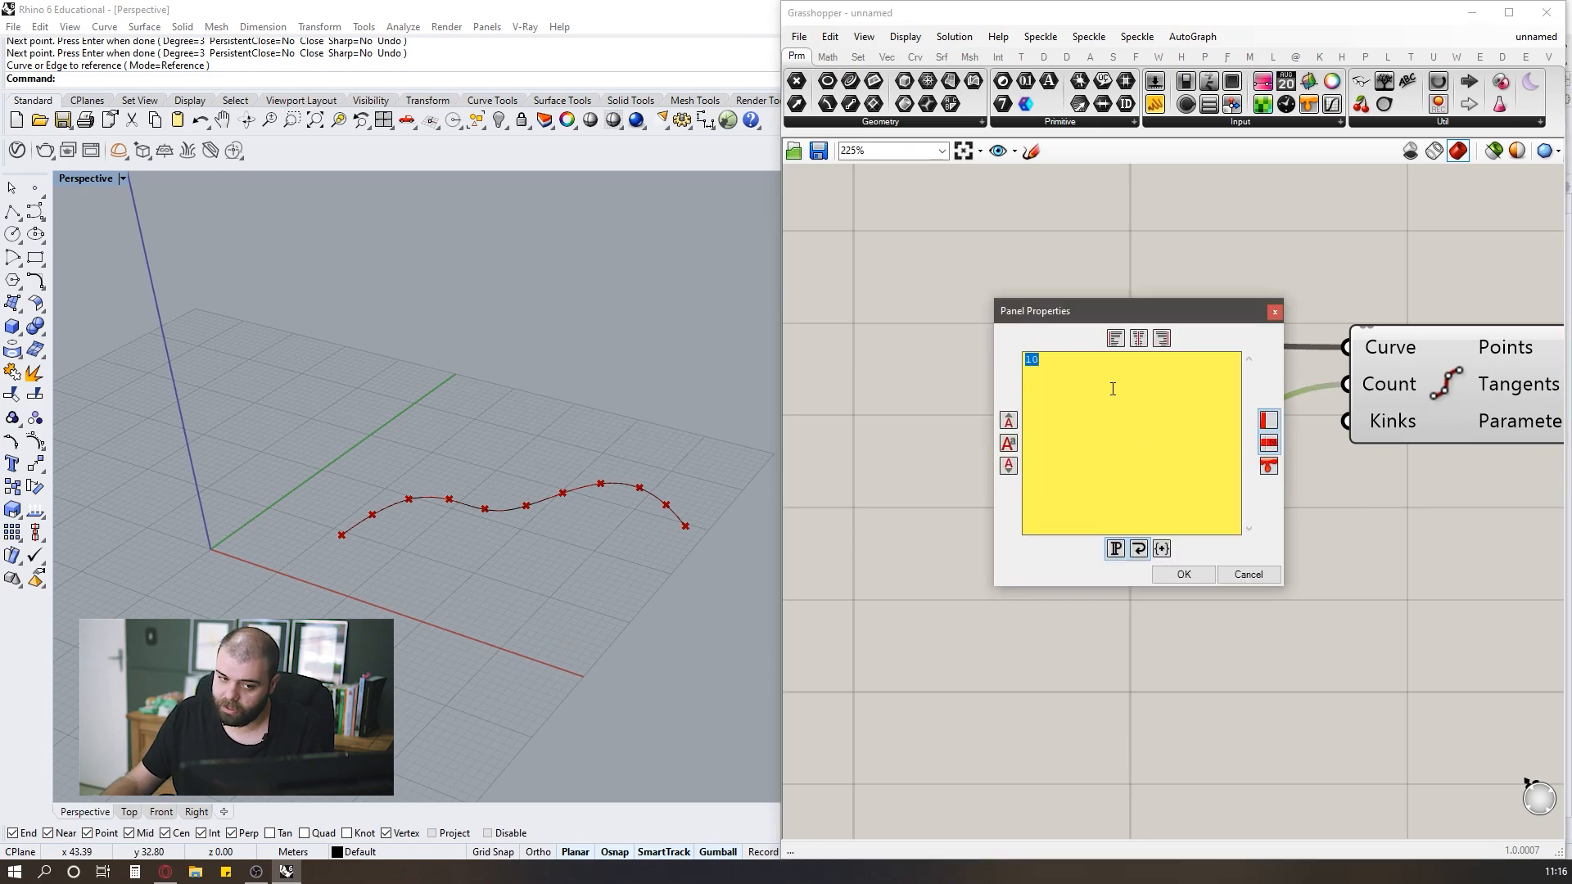
text(15)
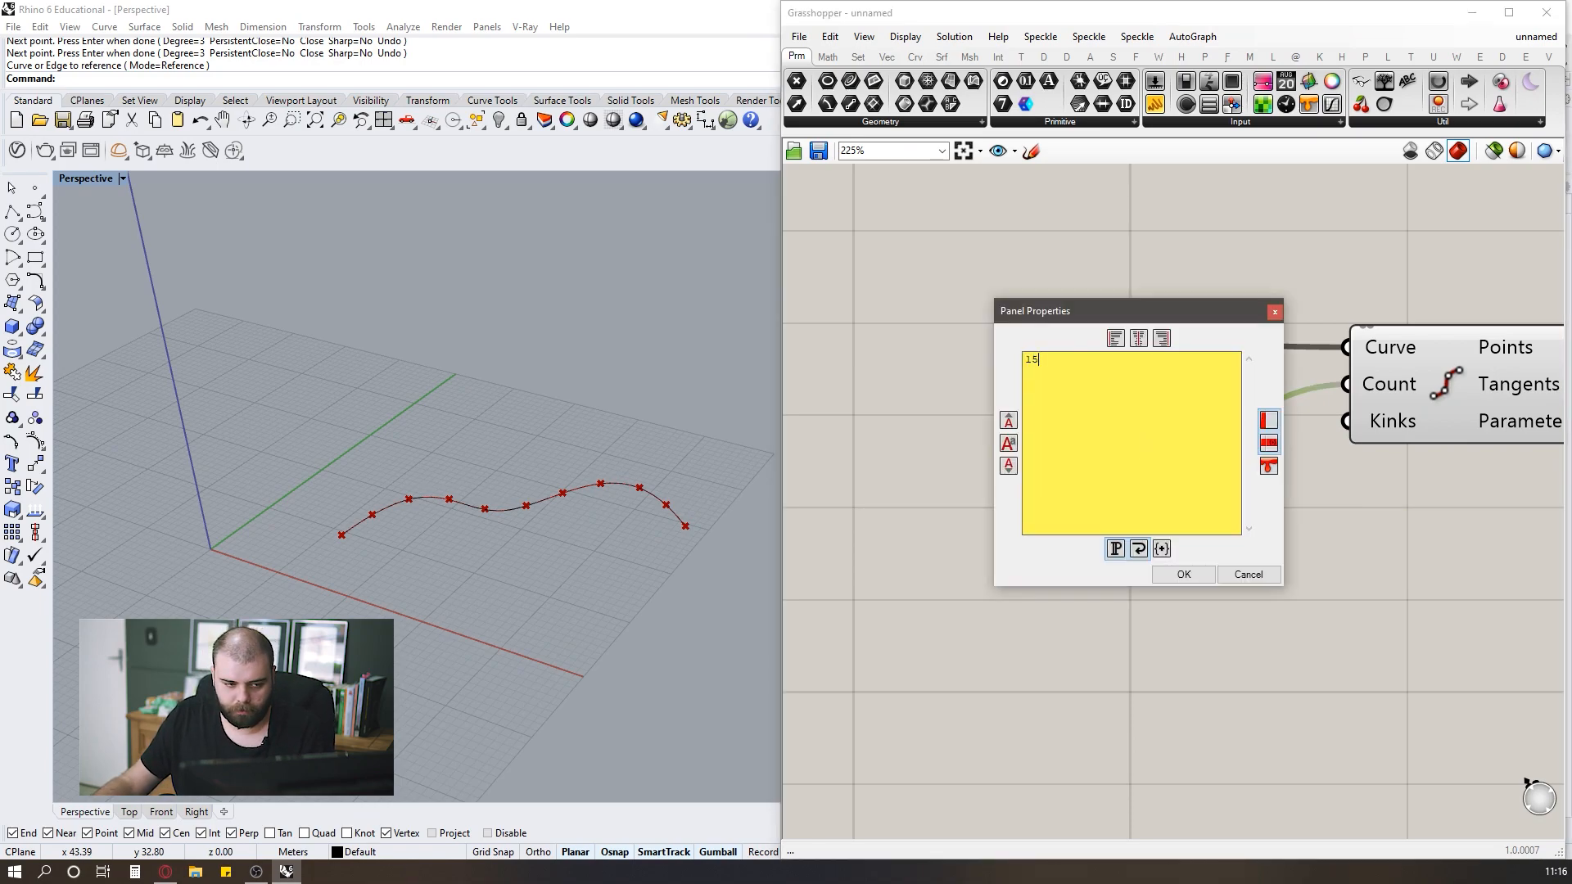
click(1184, 575)
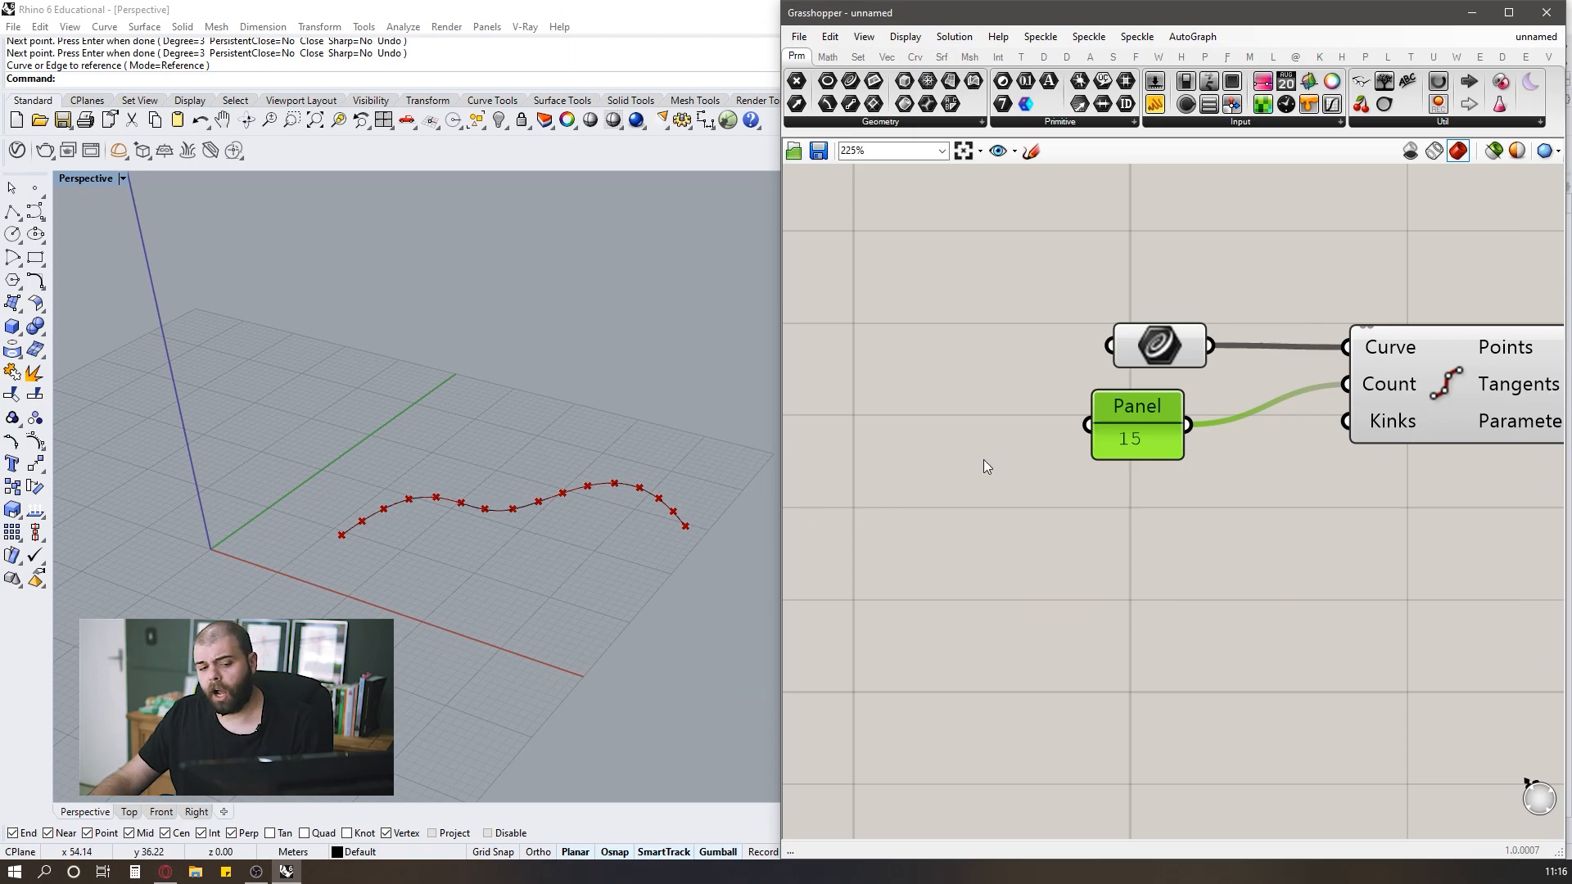
Reposition the Curve parameter and the Panel with more space before Divide Curve, and clear the selection.
scroll(985, 459, down, 3)
drag(1101, 391, 1050, 352)
scroll(1120, 434, down, 2)
scroll(1116, 405, up, 3)
drag(1078, 472, 1094, 443)
scroll(1115, 487, down, 3)
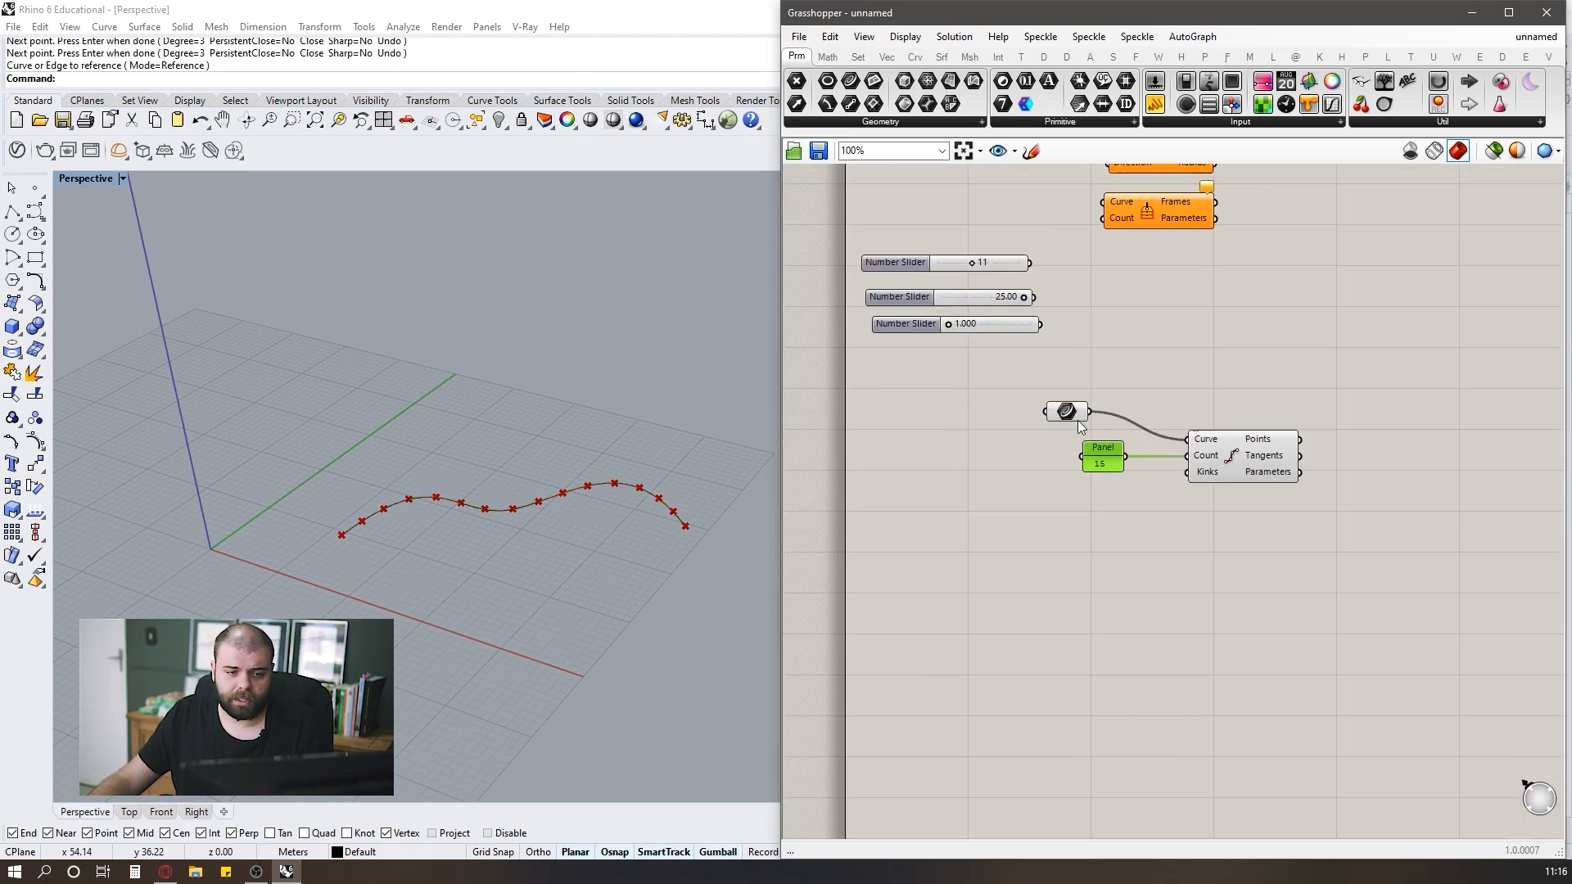
scroll(1023, 326, up, 3)
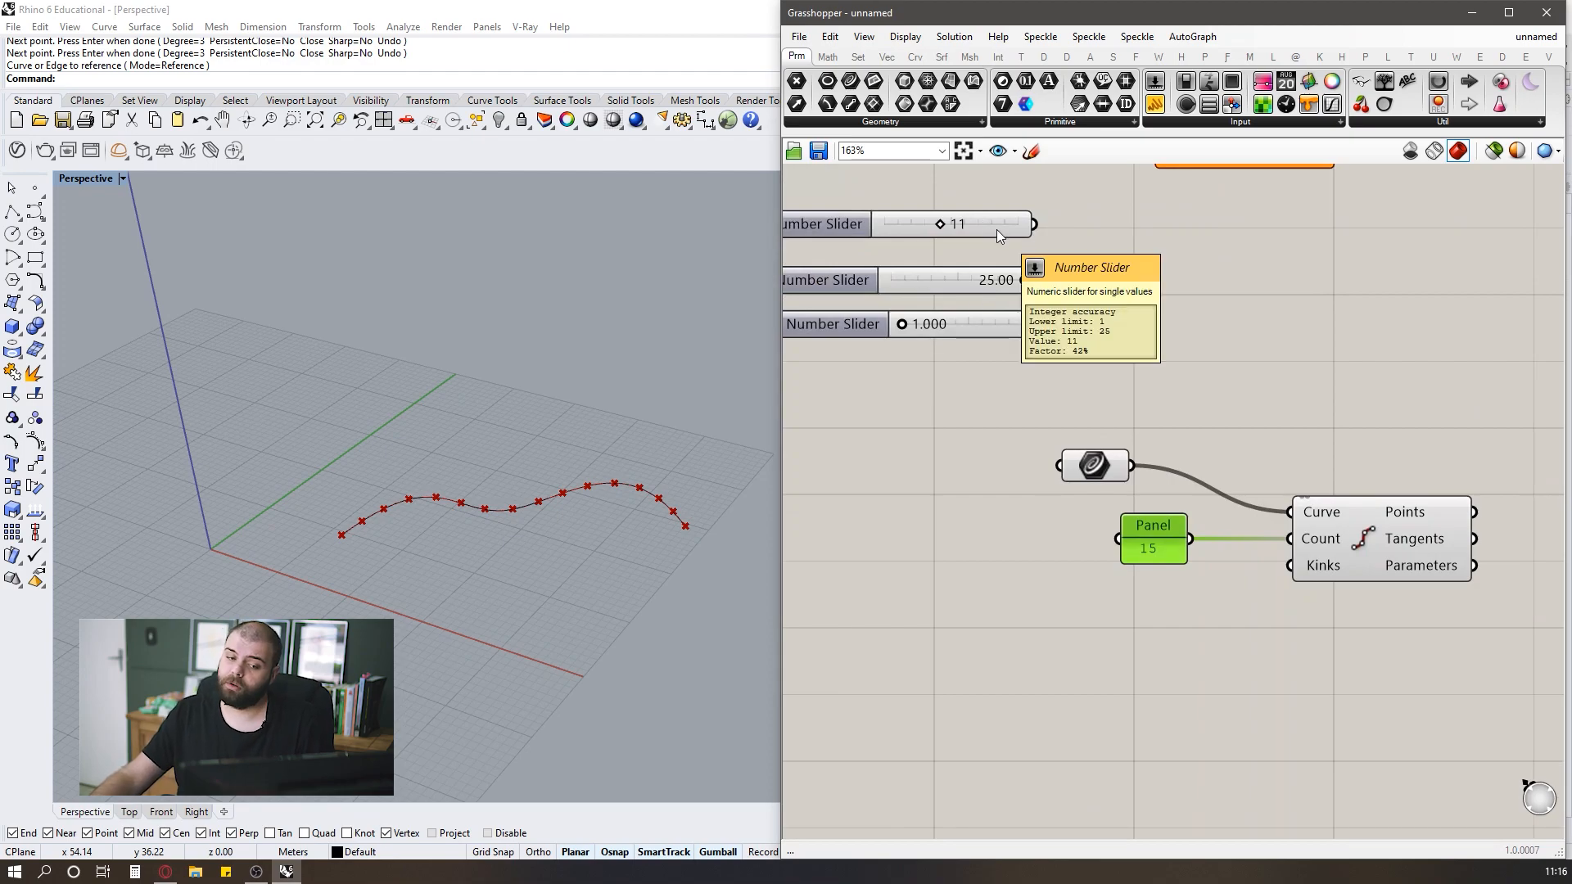
scroll(1246, 495, down, 2)
scroll(1246, 495, up, 3)
click(1200, 334)
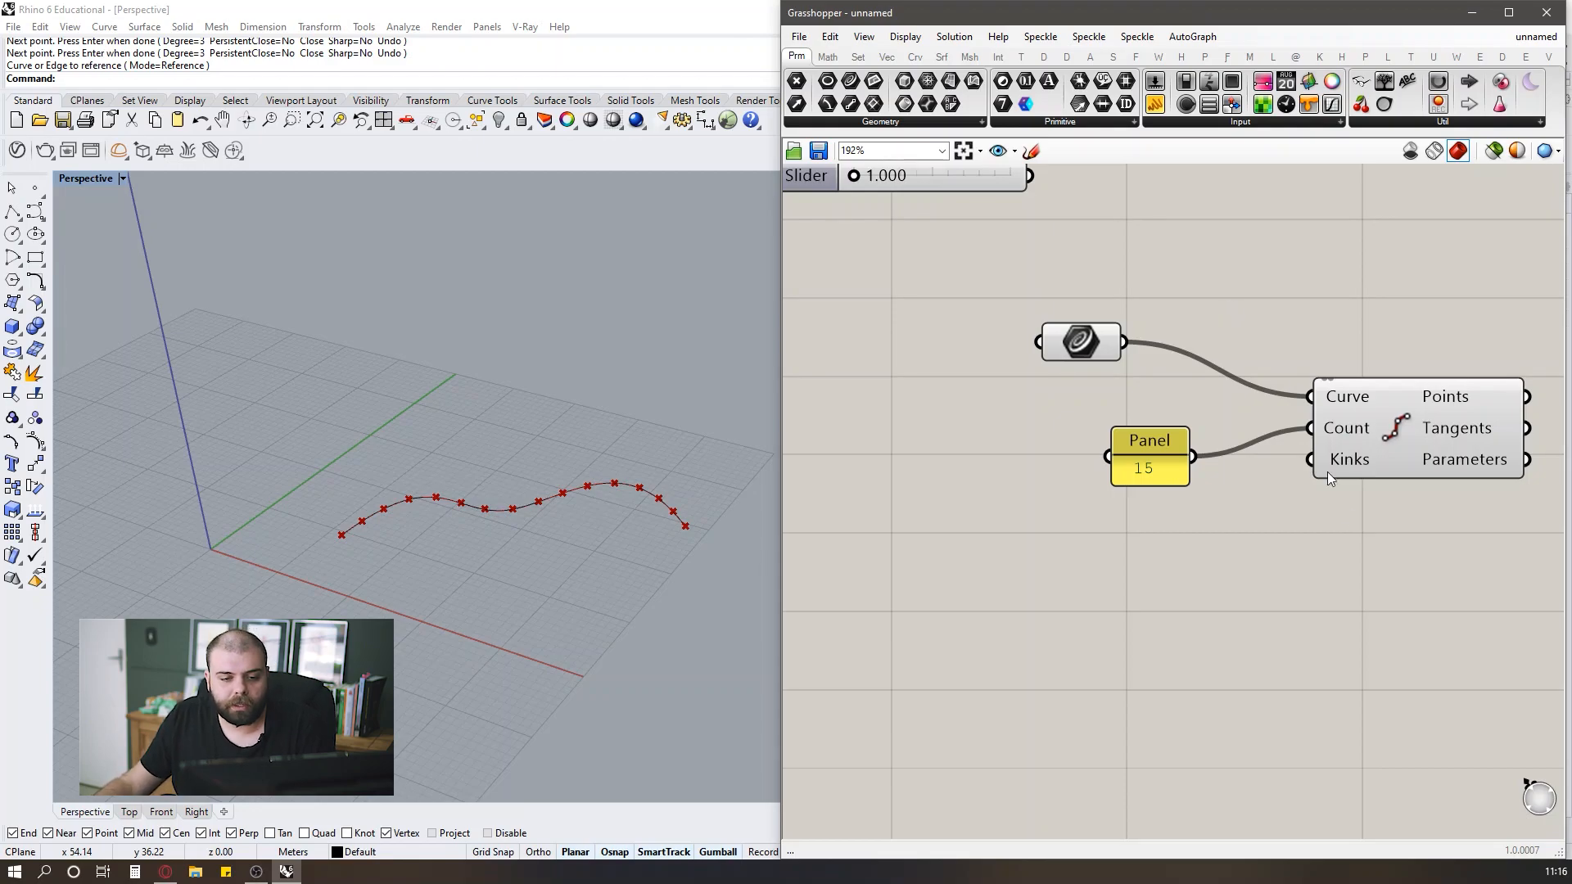
Replace the Panel at the Count input with the integer Number Slider set to 11, placed between the Curve parameter and the Panel.
scroll(1328, 472, down, 4)
scroll(1158, 277, up, 5)
scroll(1059, 317, down, 4)
scroll(1058, 318, up, 3)
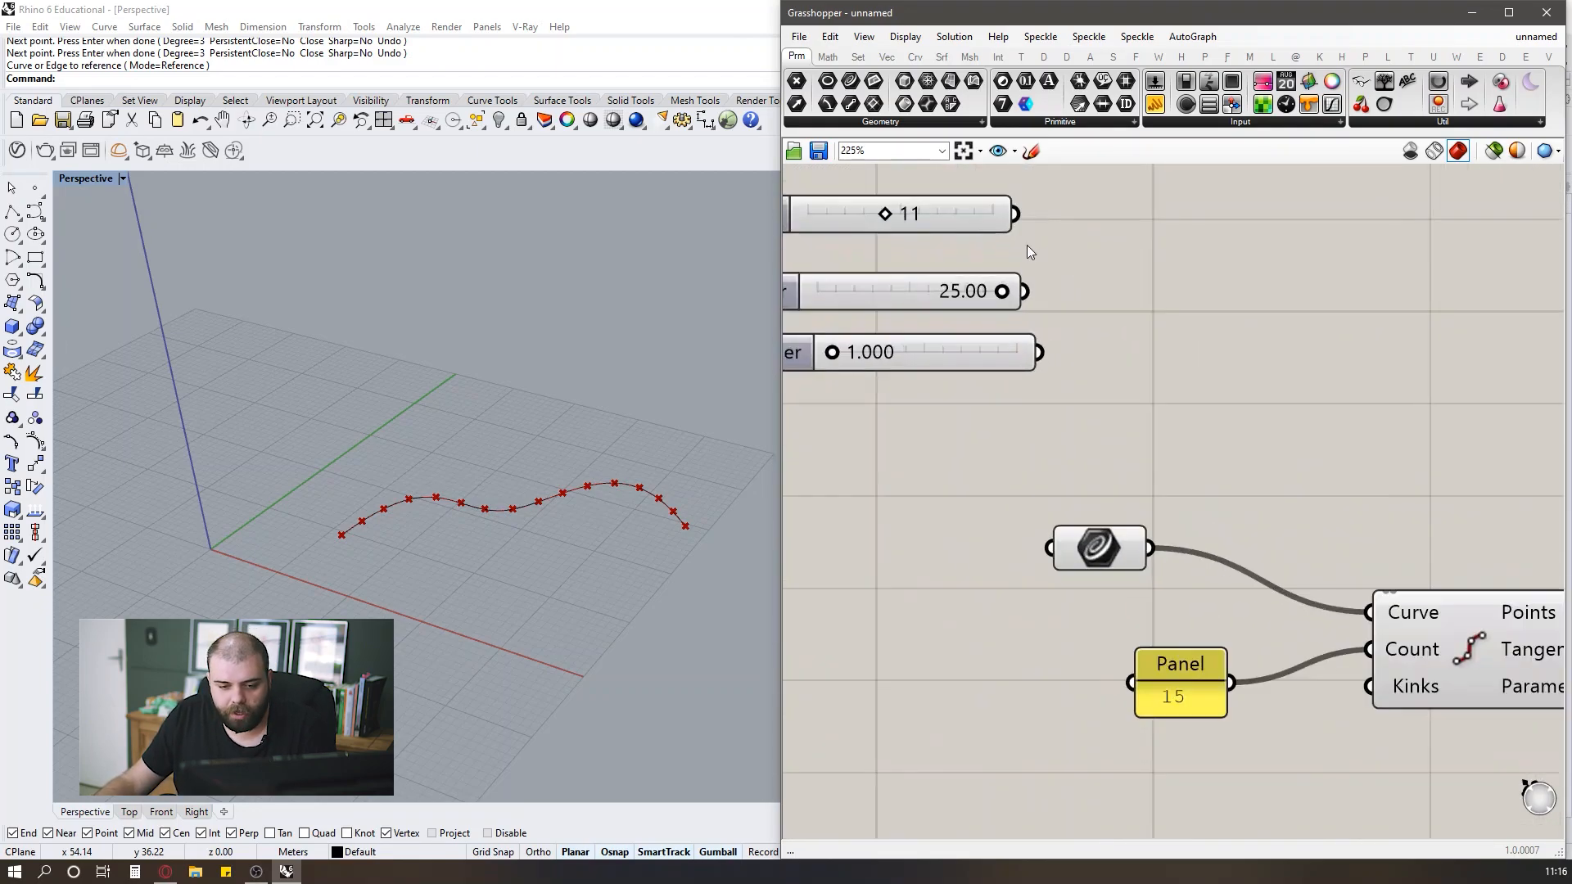
drag(1015, 213, 1369, 649)
scroll(1352, 395, down, 3)
scroll(1118, 270, up, 4)
drag(1117, 269, 1183, 519)
scroll(1097, 328, down, 4)
scroll(1244, 565, up, 5)
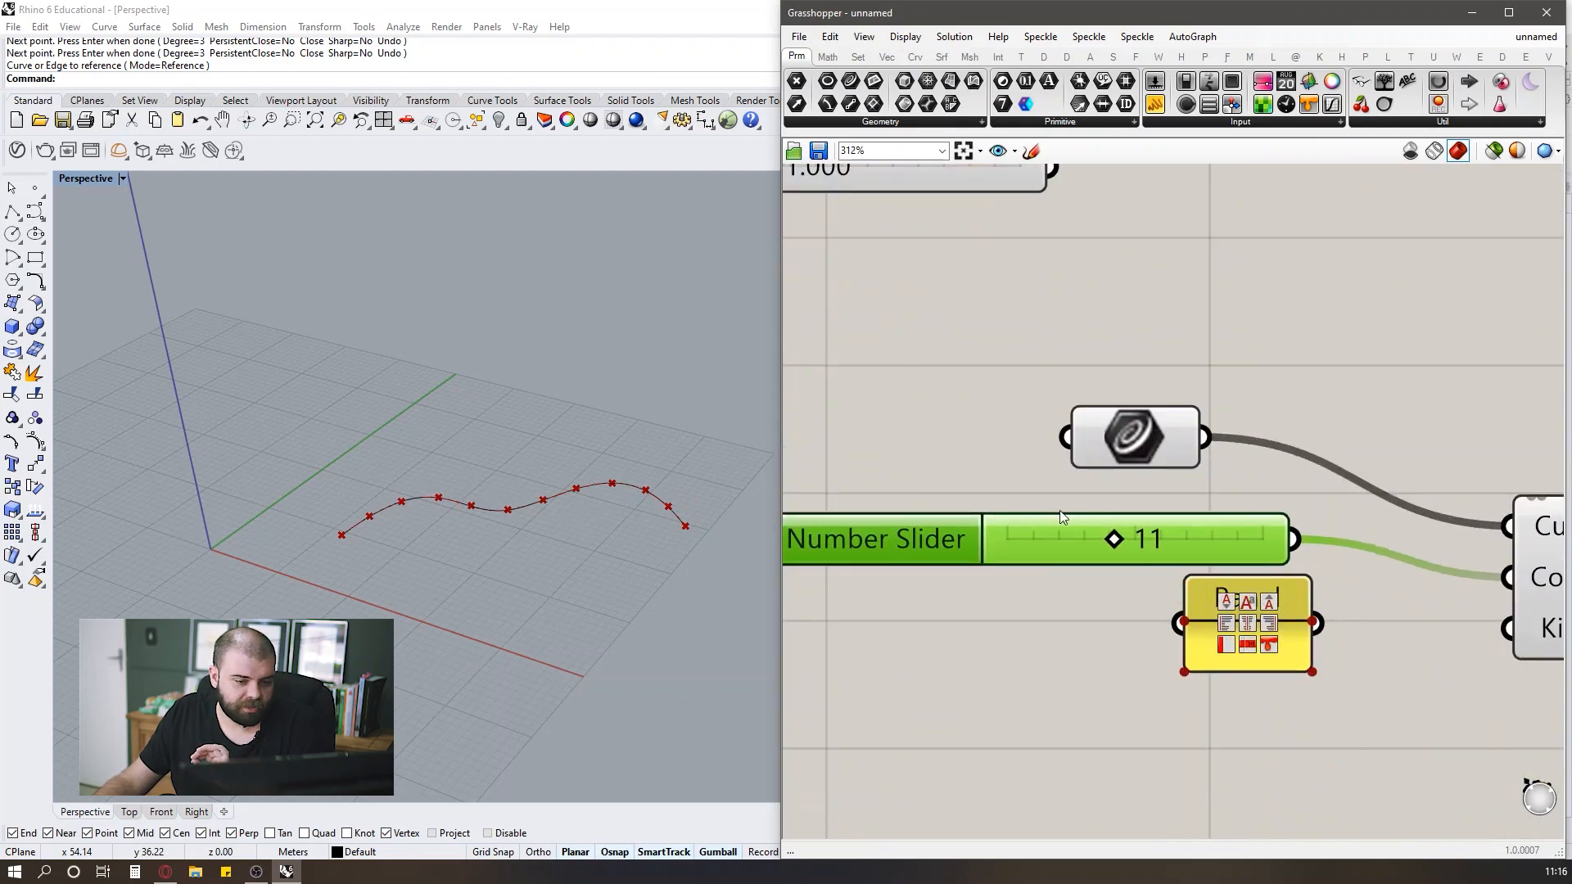
scroll(1056, 506, down, 4)
scroll(1059, 514, up, 4)
drag(1025, 523, 1020, 524)
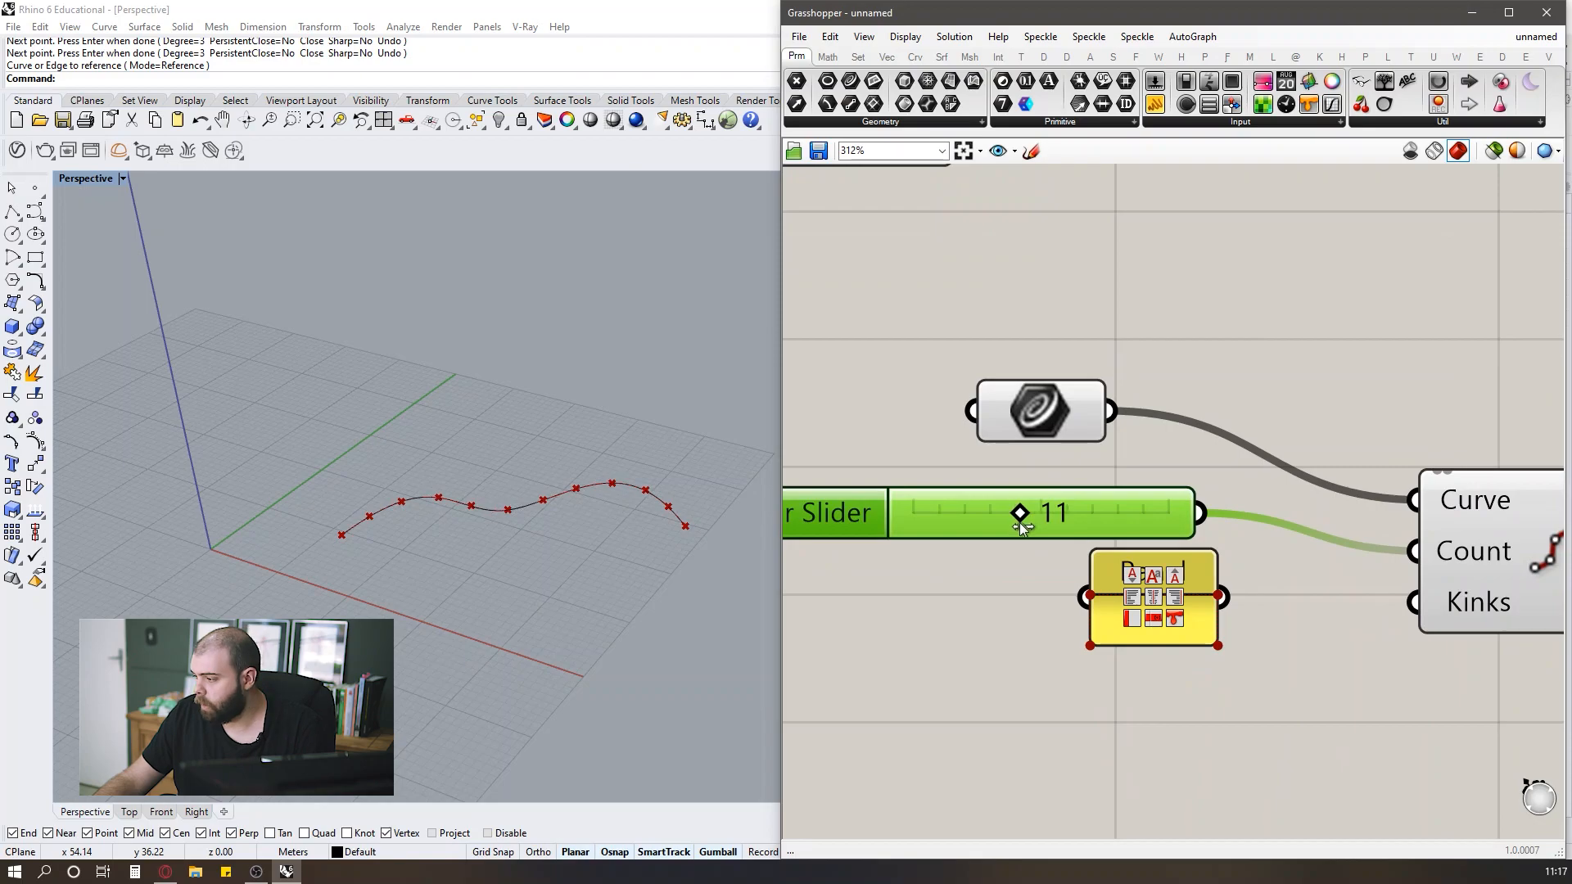
scroll(815, 522, down, 5)
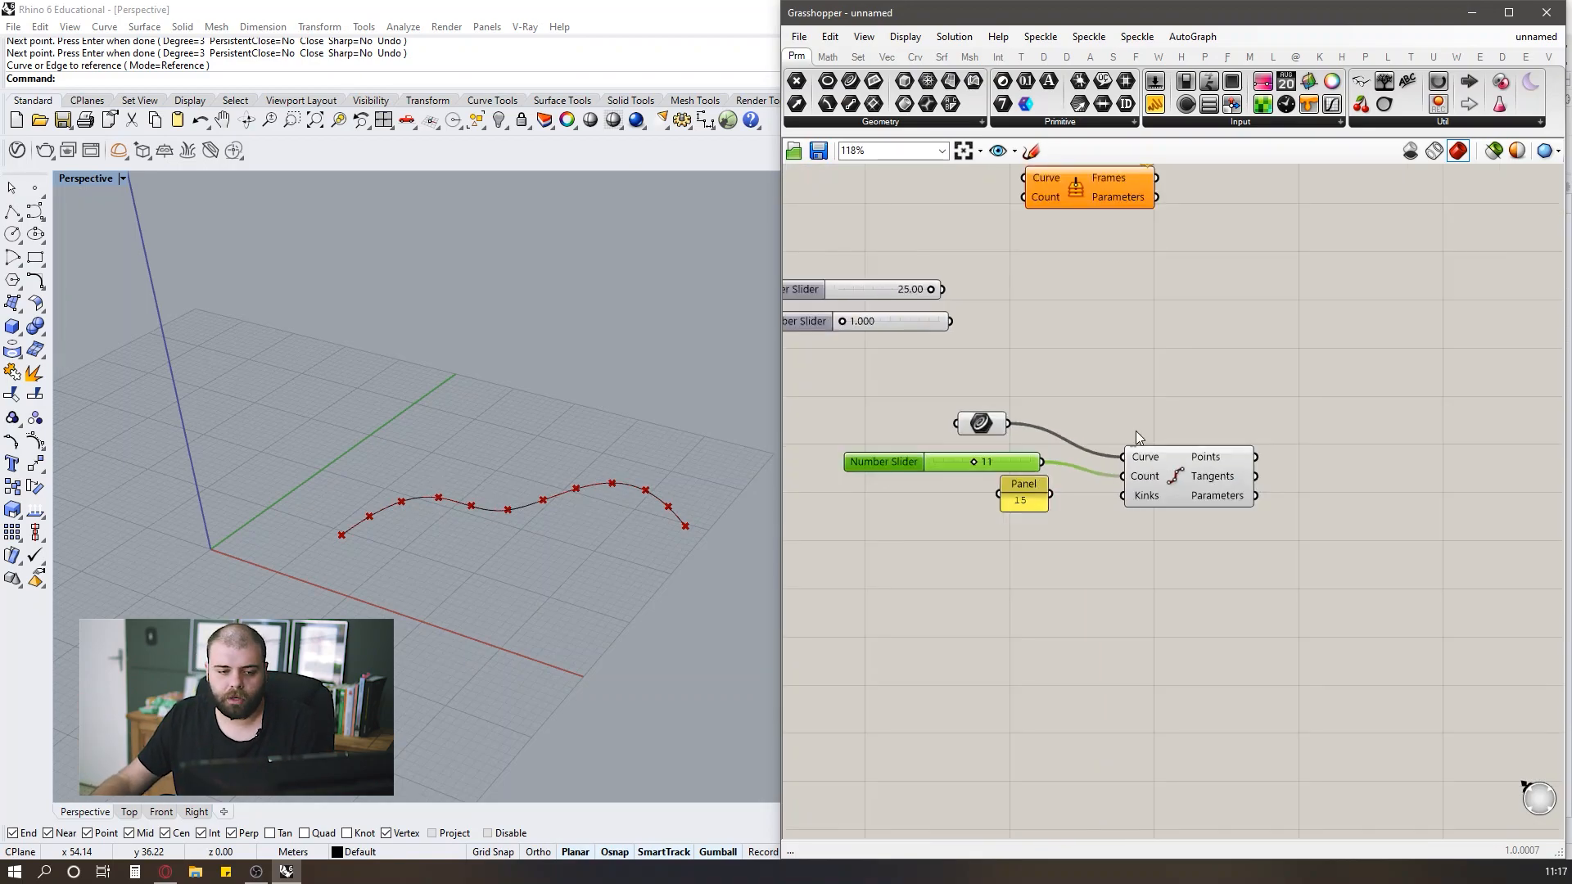
click(979, 493)
Move the connected Number Slider far down the canvas, well away from the Divide Curve component.
scroll(979, 494, up, 3)
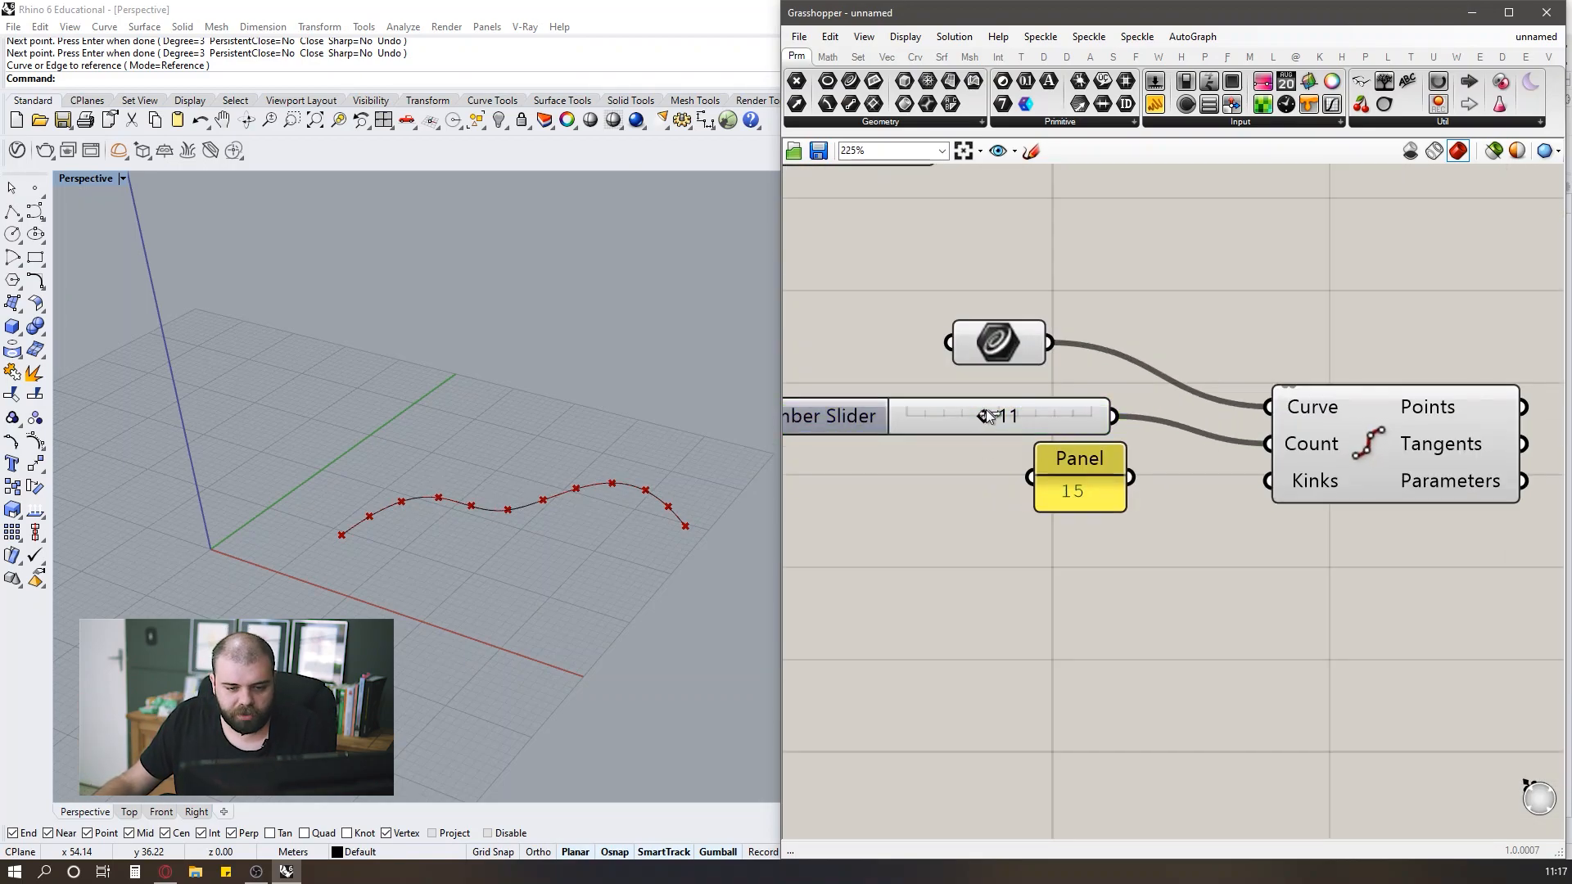
drag(1010, 420, 1317, 558)
scroll(1425, 279, down, 8)
scroll(1317, 558, down, 2)
scroll(1372, 478, up, 7)
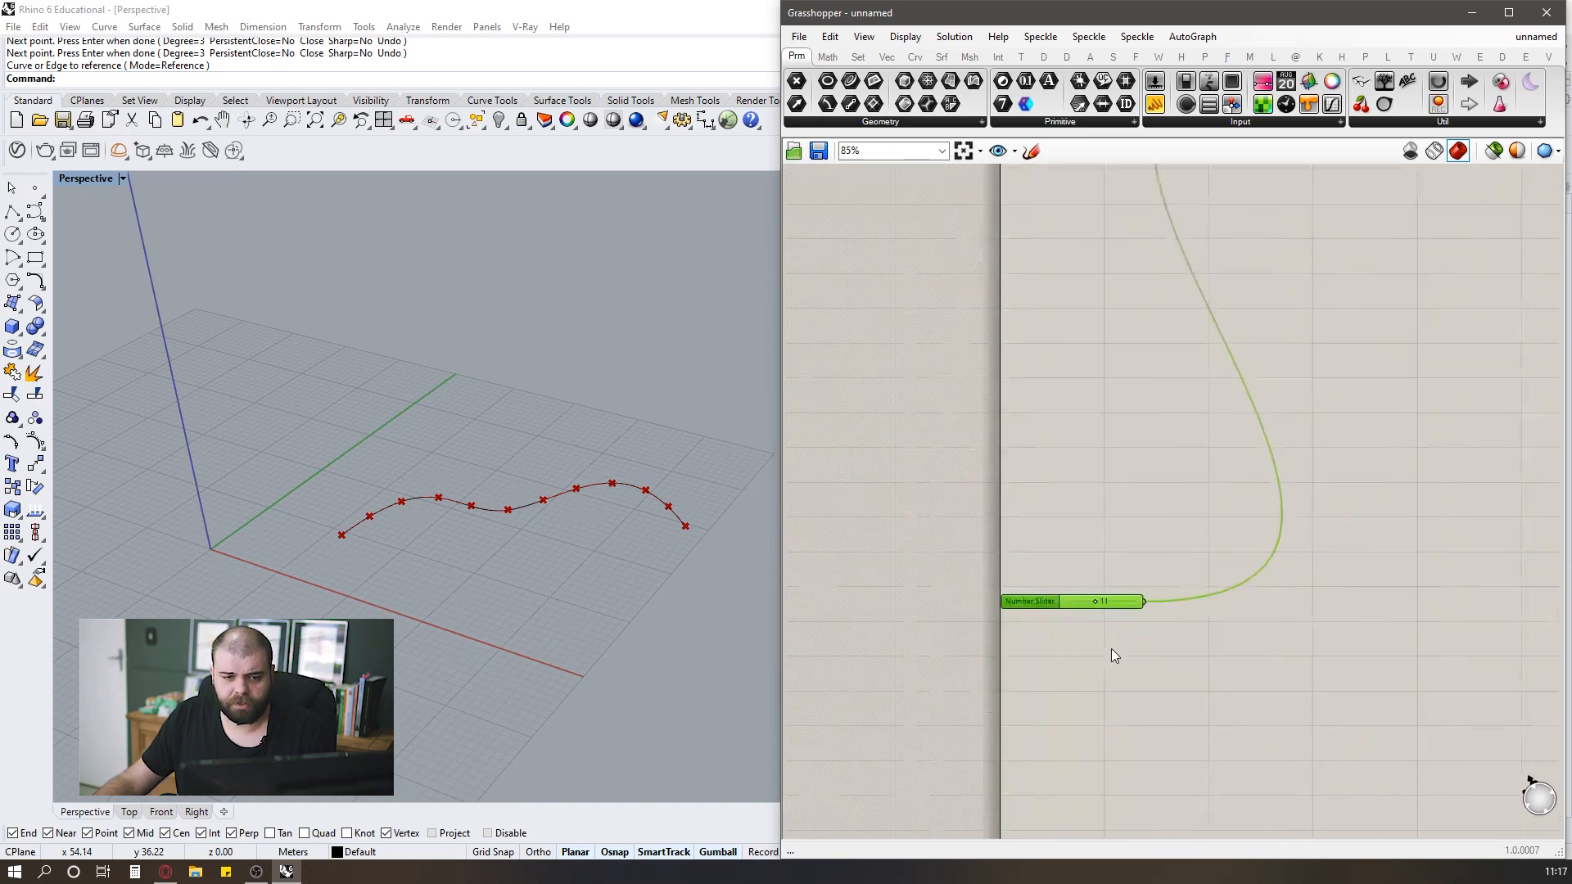
scroll(932, 668, down, 4)
scroll(1179, 220, up, 4)
Move the Curve parameter, Panel and Divide Curve together farther away to the right, and clear the selection.
drag(1275, 385, 854, 178)
scroll(991, 314, down, 5)
drag(1076, 272, 1330, 249)
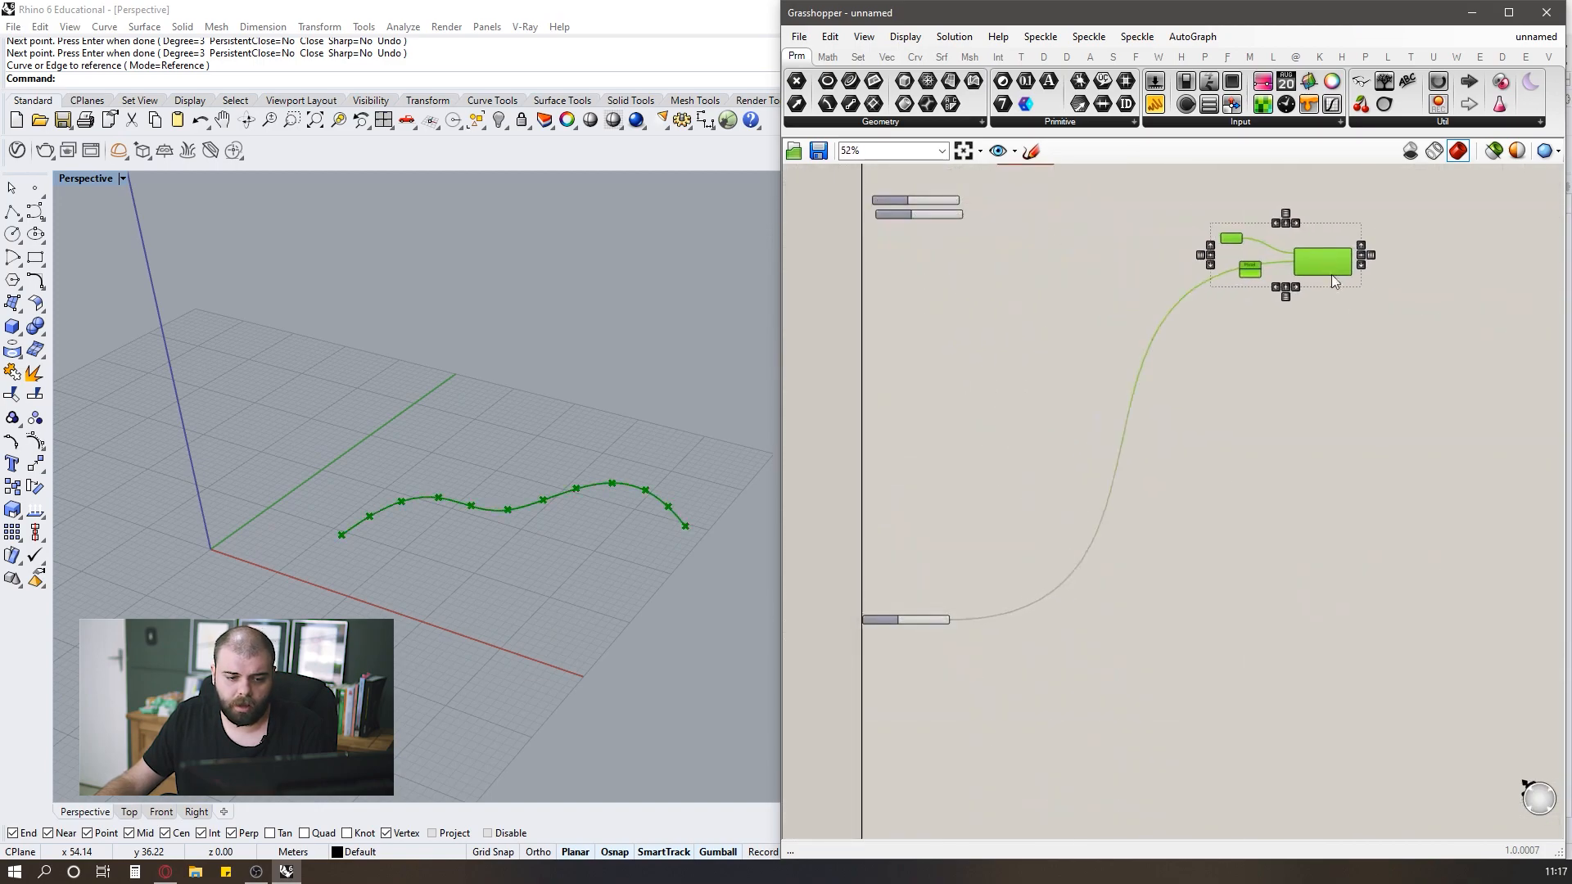
click(1256, 422)
Try the distant Number Slider at 20 and 12, and return it to 11.
scroll(1250, 432, down, 3)
scroll(1117, 581, up, 8)
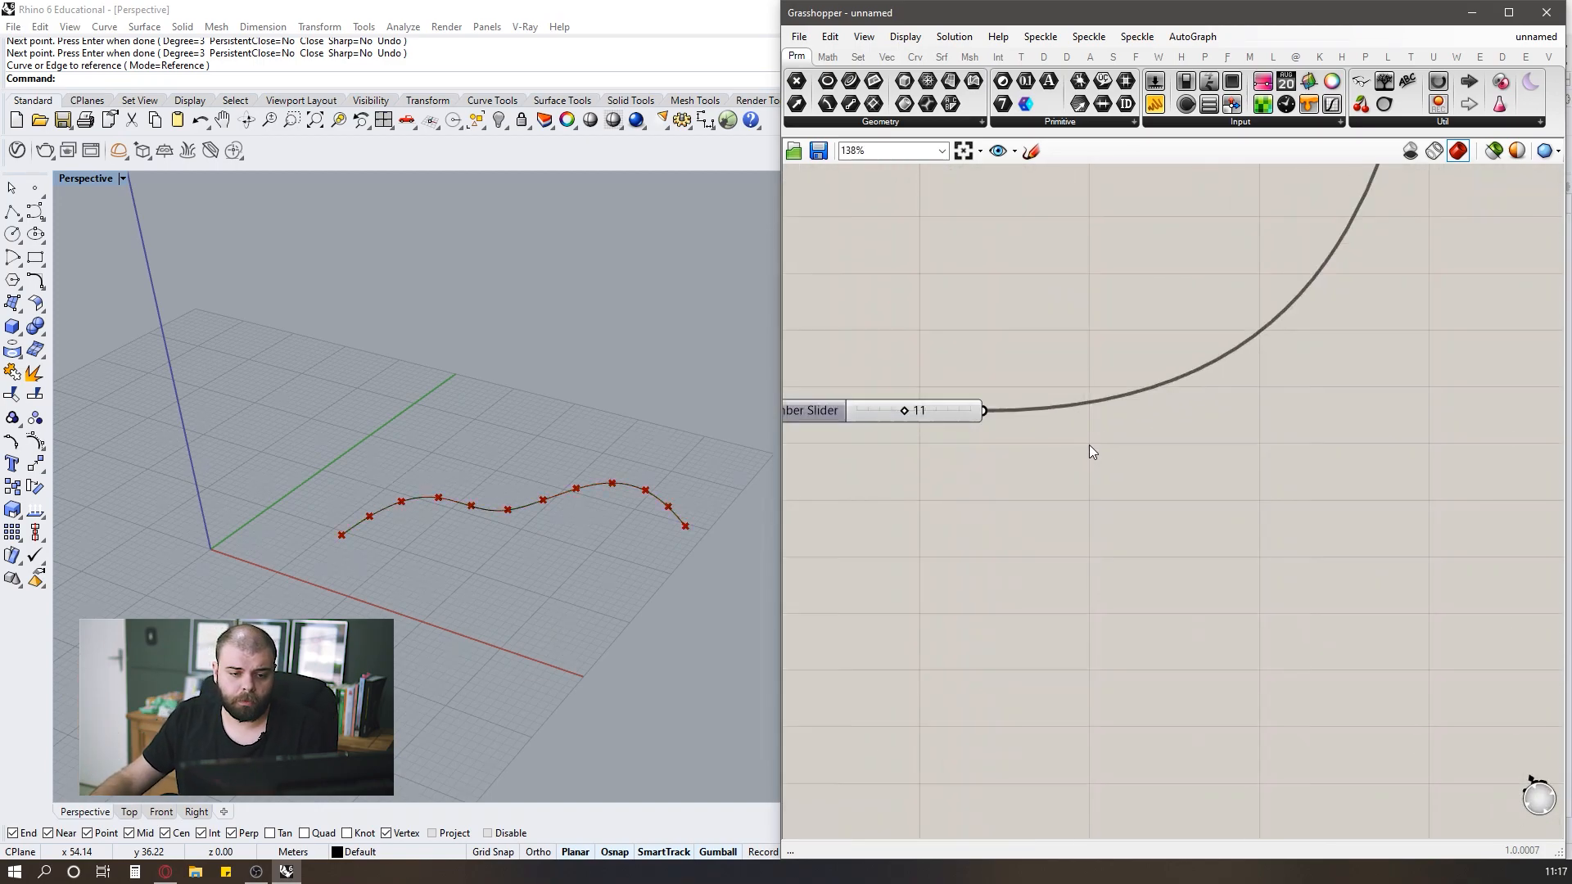
scroll(1088, 452, down, 5)
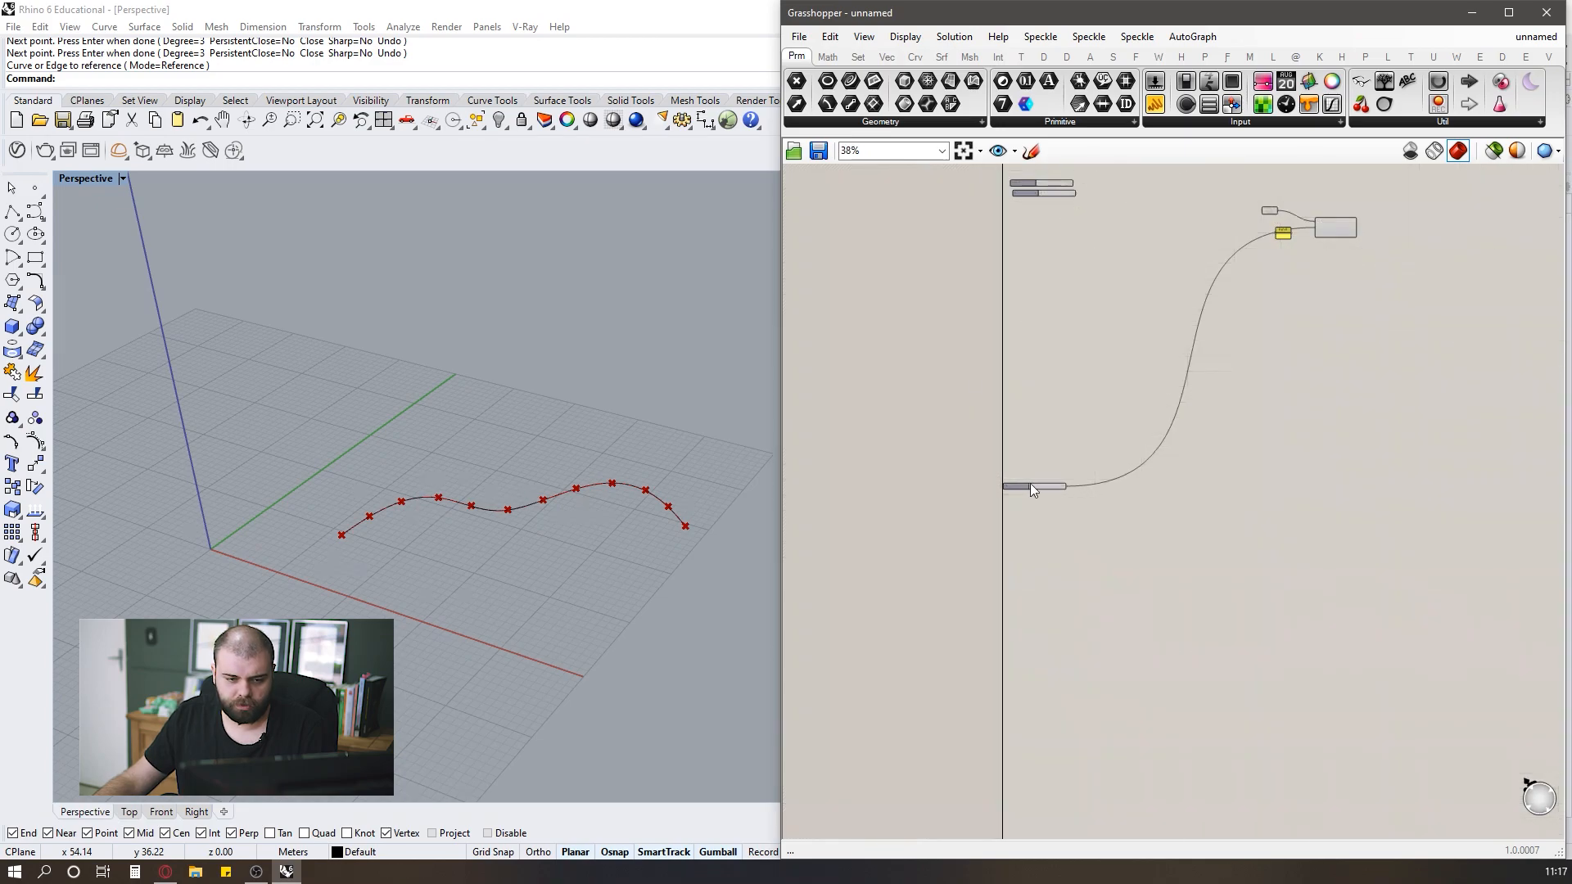
scroll(1038, 472, up, 4)
drag(877, 449, 1218, 598)
scroll(1081, 524, up, 4)
scroll(1013, 567, up, 1)
drag(1029, 528, 1126, 528)
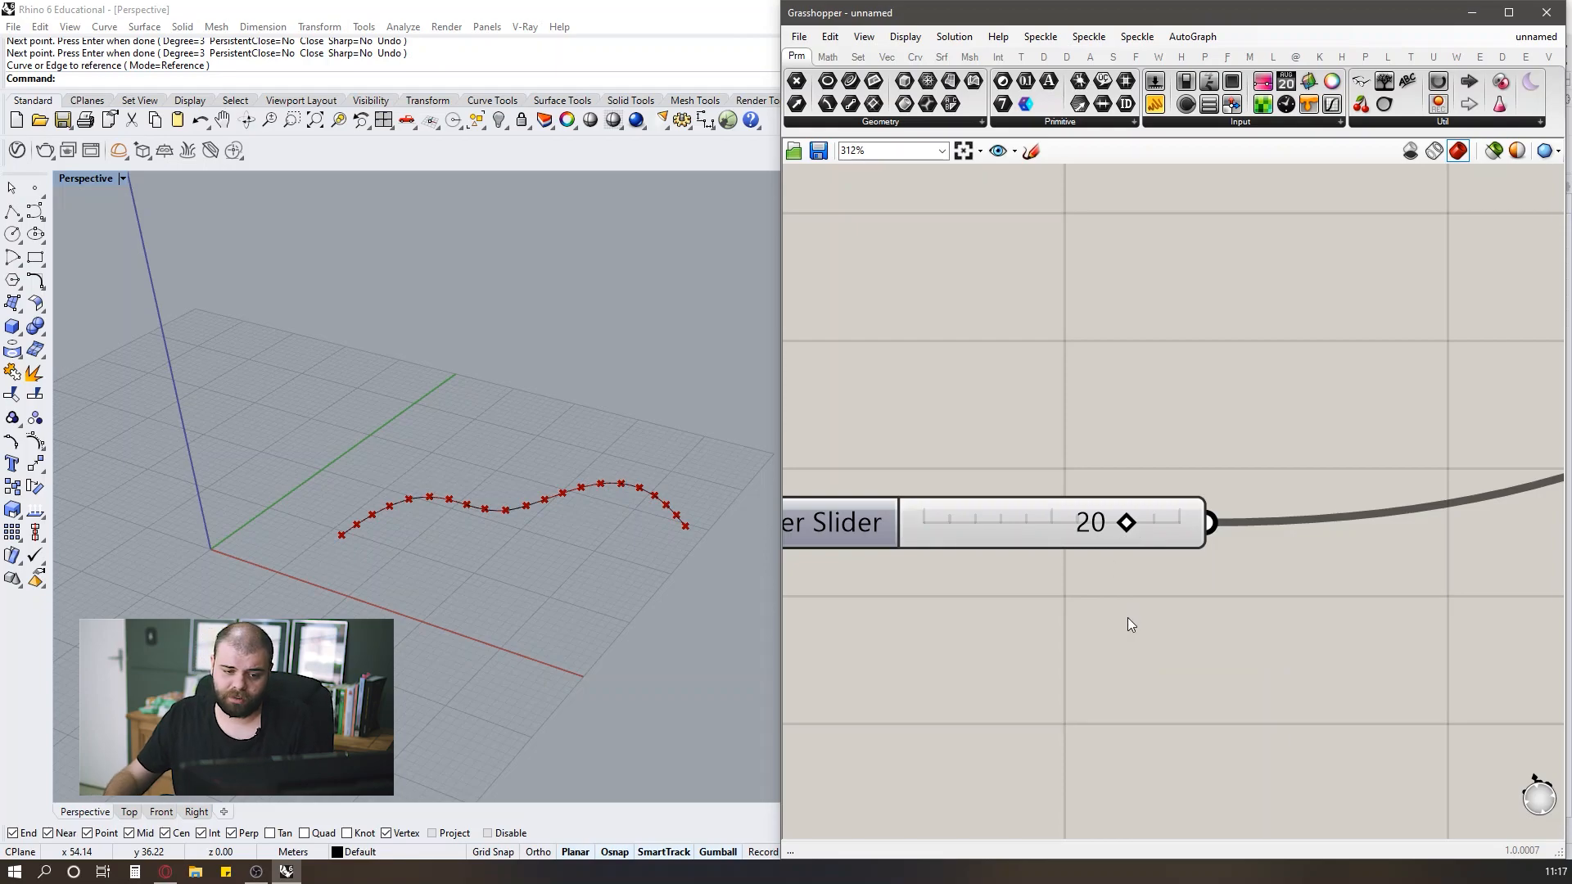
drag(1126, 522, 1040, 522)
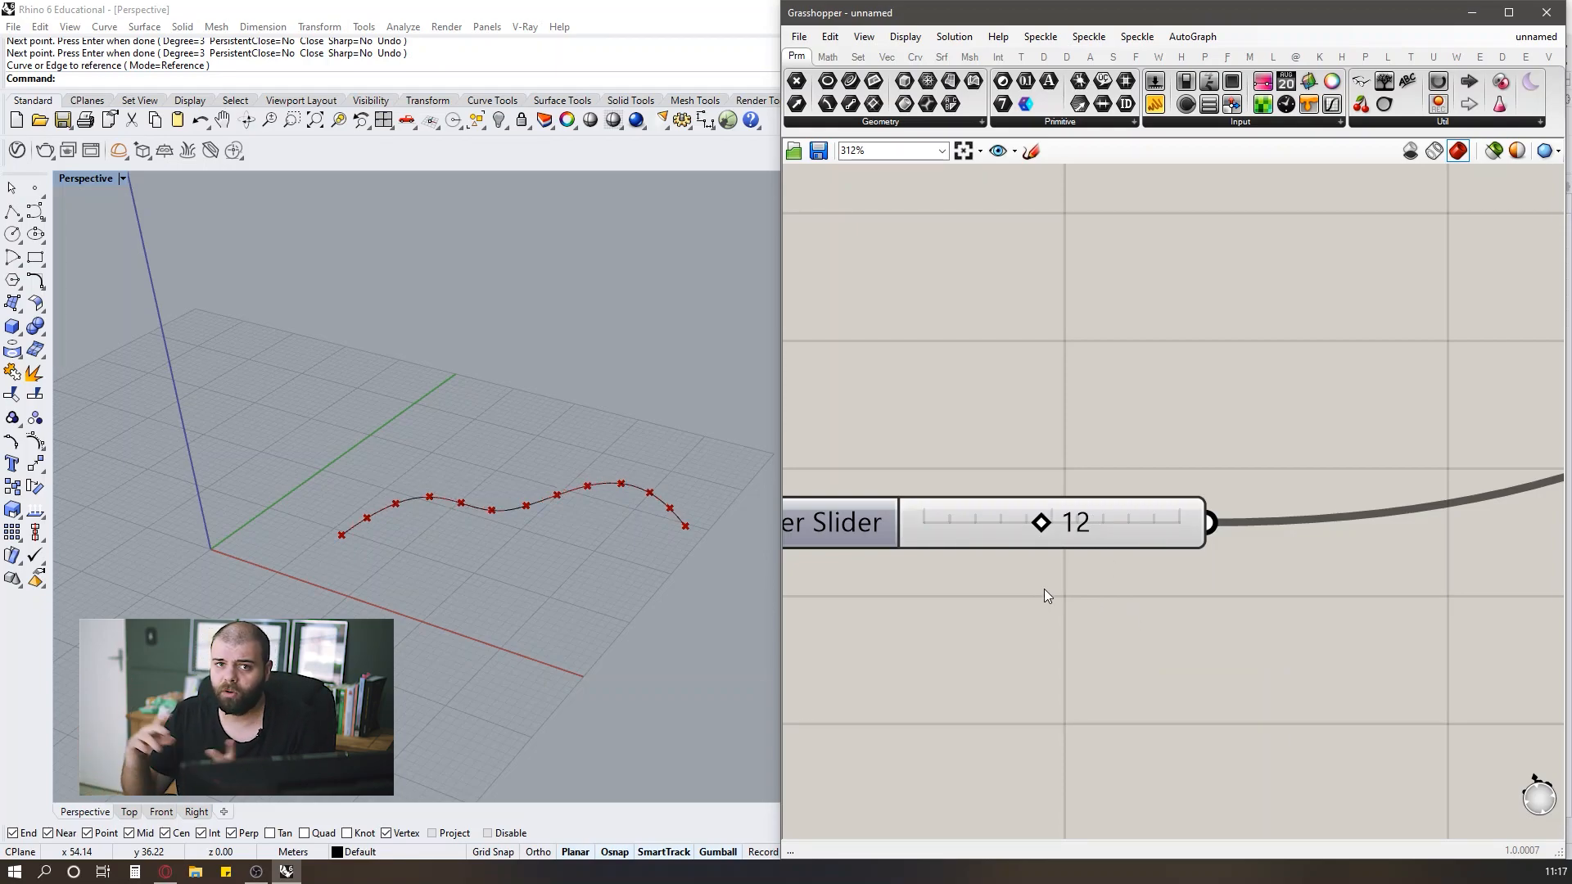
key(Left)
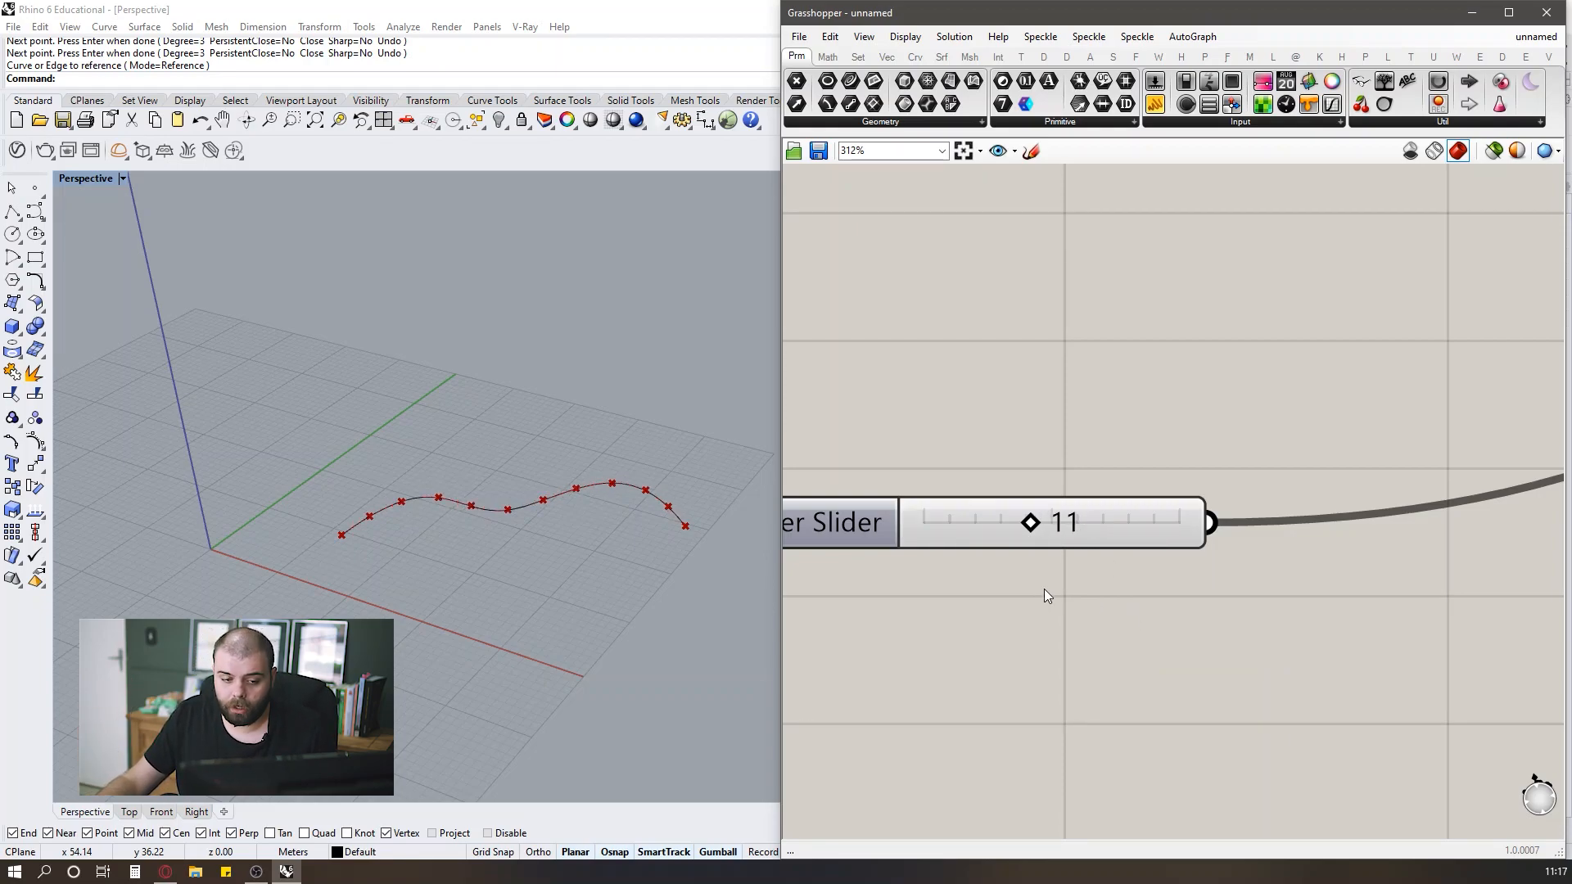
Bring the distant Number Slider back to just below the Panel beside Divide Curve.
scroll(979, 627, down, 8)
click(970, 583)
scroll(966, 598, down, 5)
scroll(1274, 233, up, 11)
drag(1151, 531, 980, 490)
Connect the Panel containing 15 to Divide Curve's Count input in place of the Number Slider.
scroll(1006, 458, down, 1)
scroll(980, 489, down, 2)
click(1090, 398)
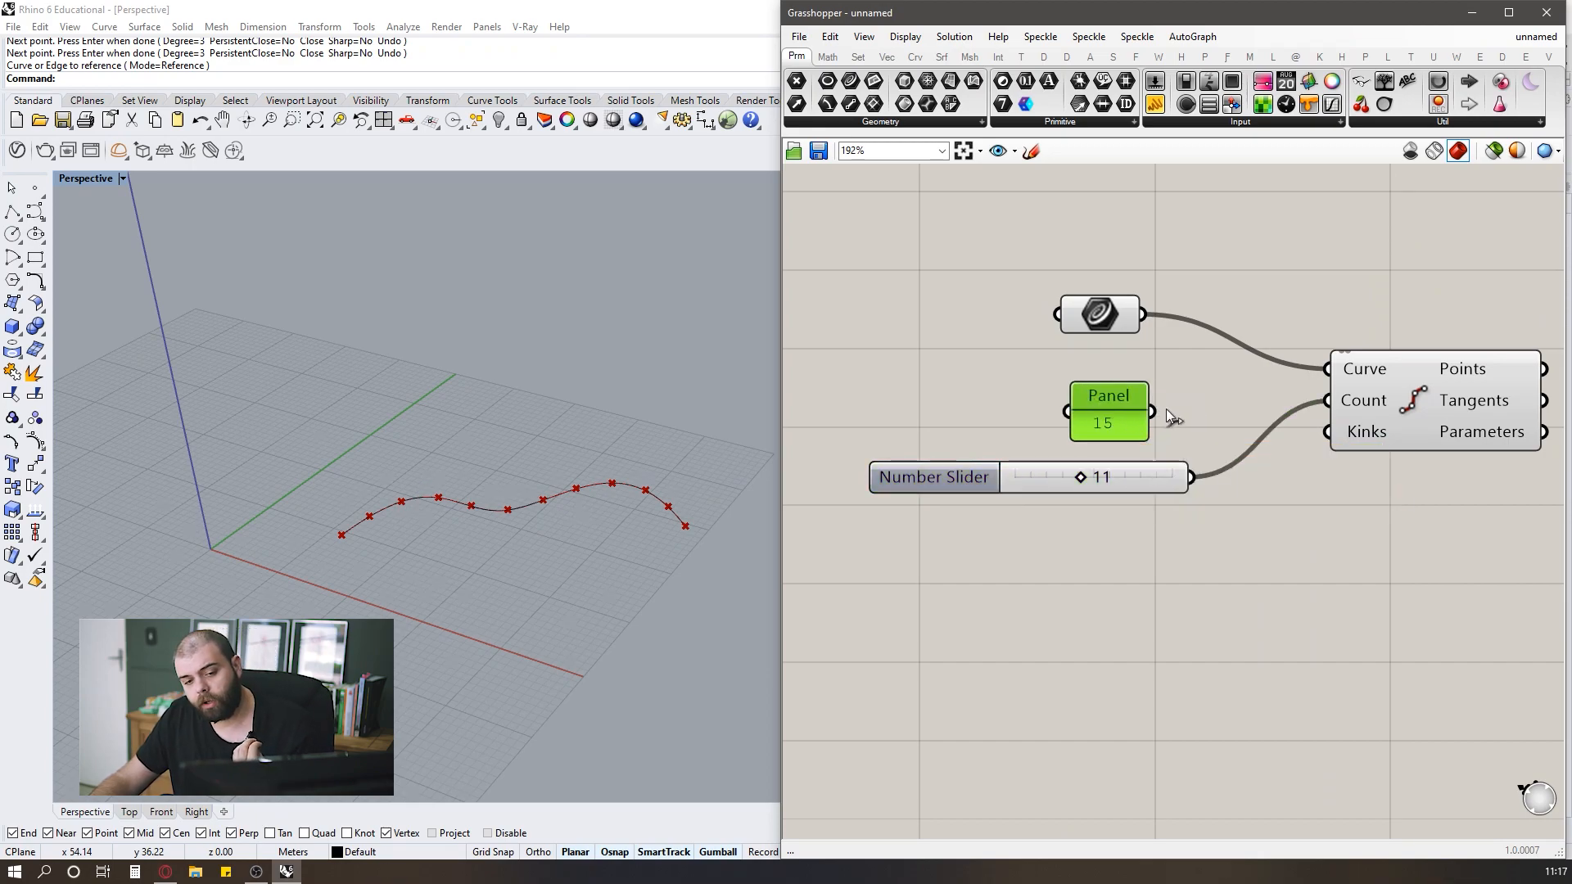
drag(1155, 411, 1327, 401)
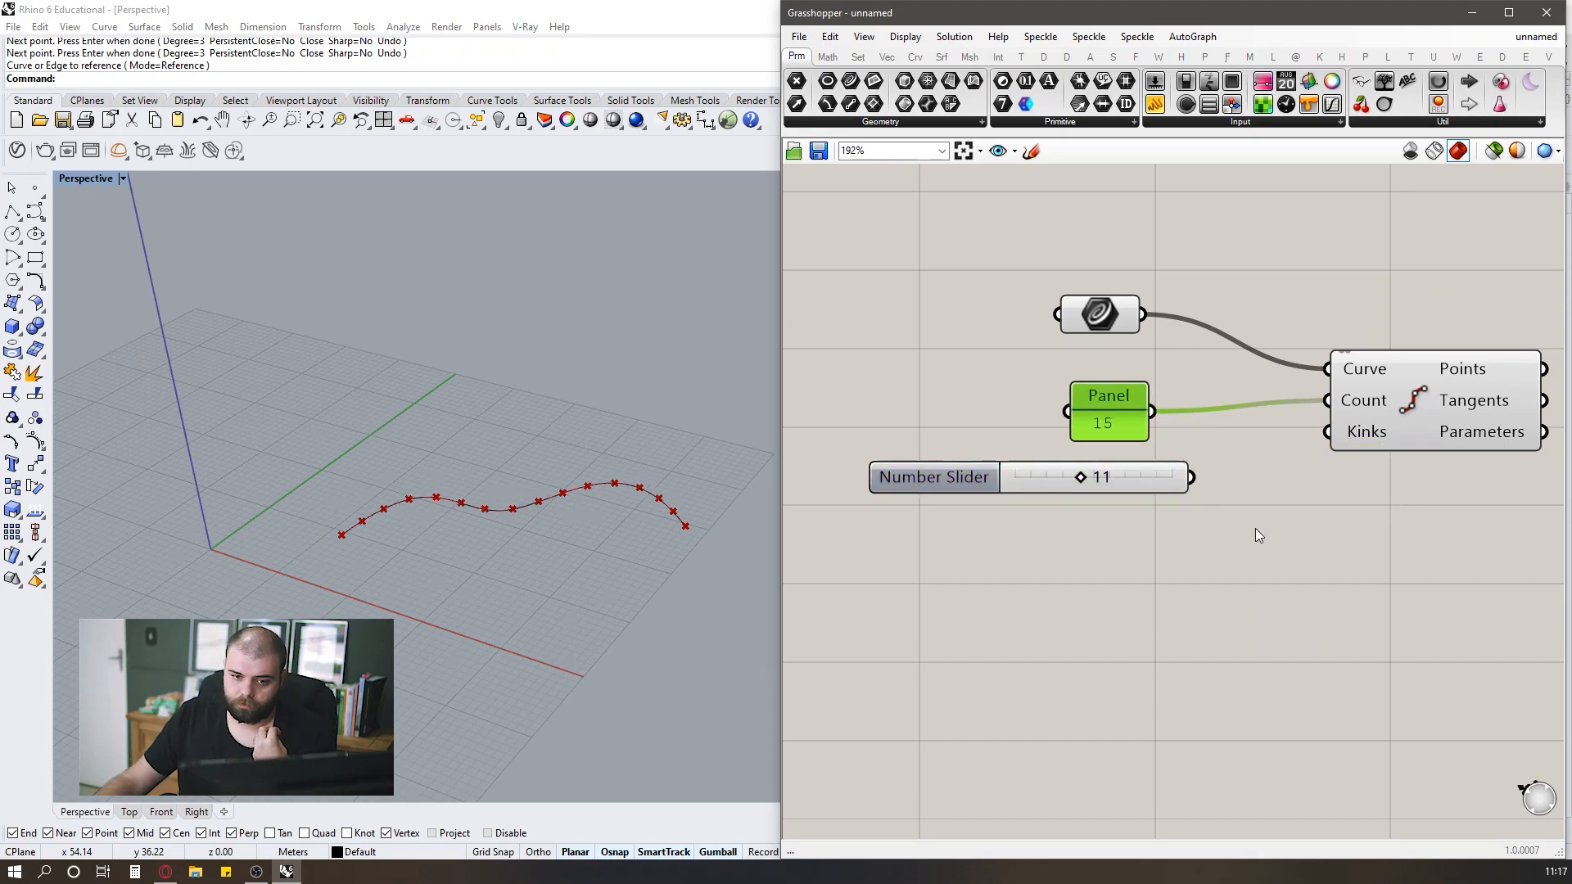
Delete the Number Slider and add a Panel containing 12, shrunk to fit just below the Panel containing 15.
click(1020, 485)
key(Delete)
click(1154, 104)
click(1070, 573)
double_click(1084, 550)
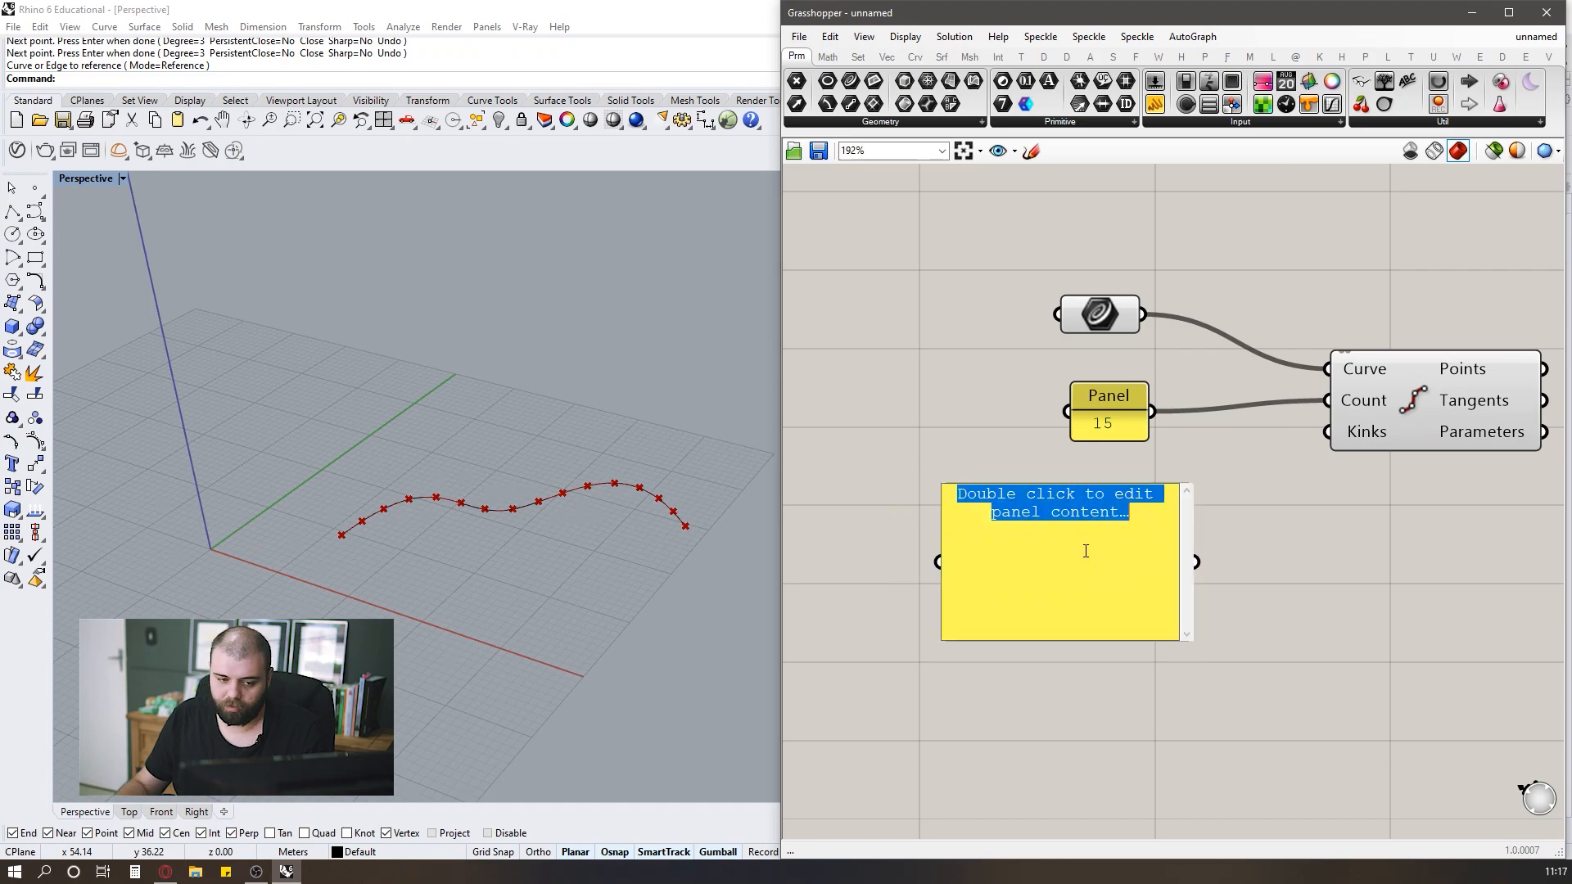
text(12)
double_click(1266, 544)
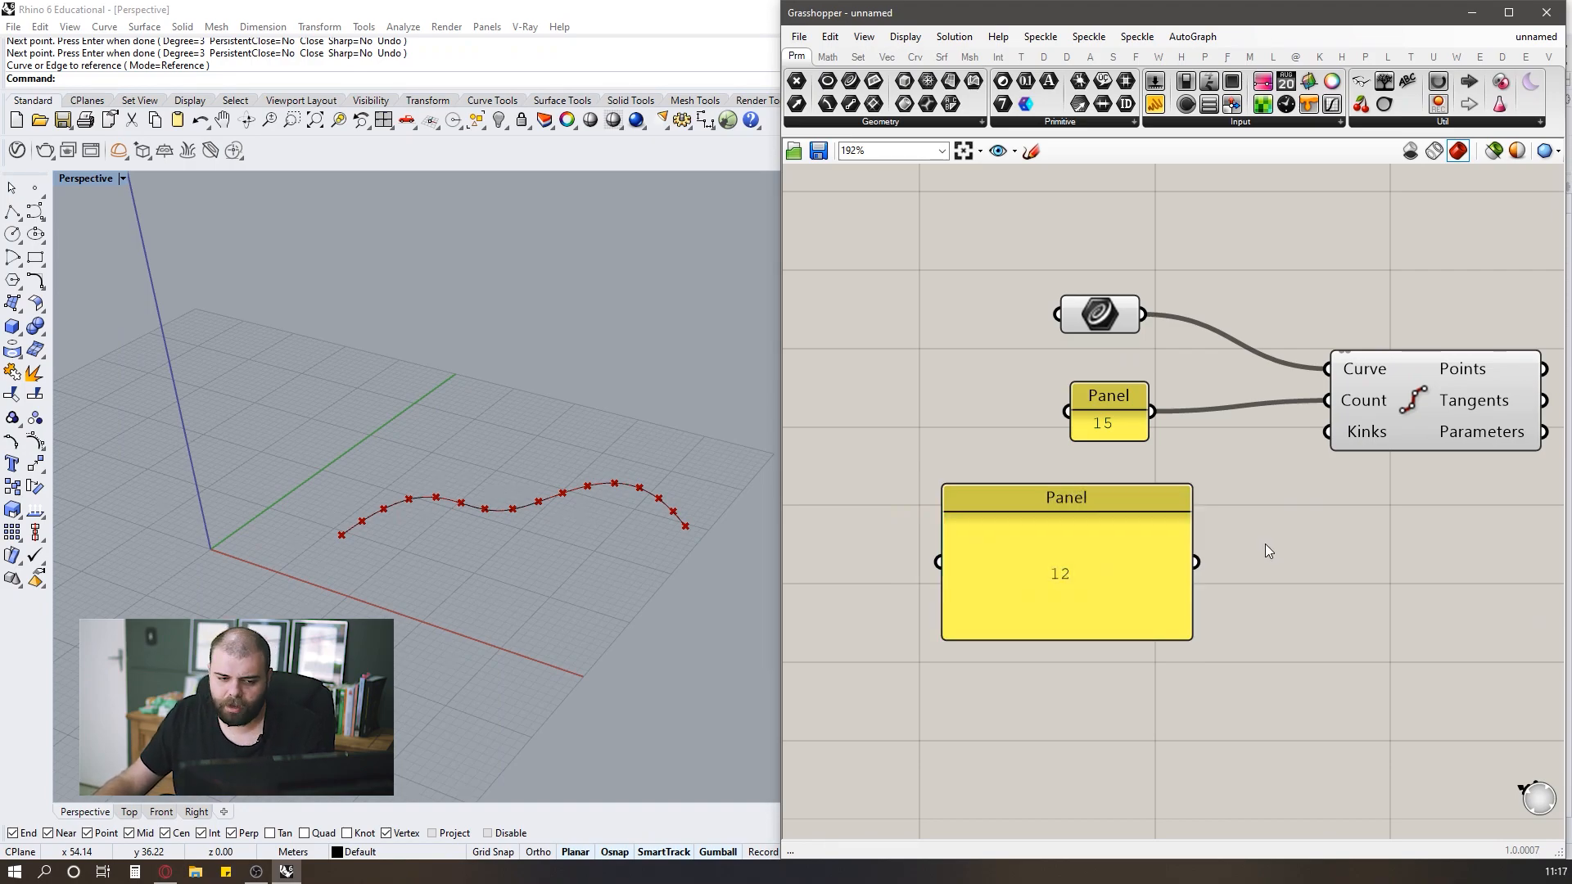
drag(947, 494, 1132, 474)
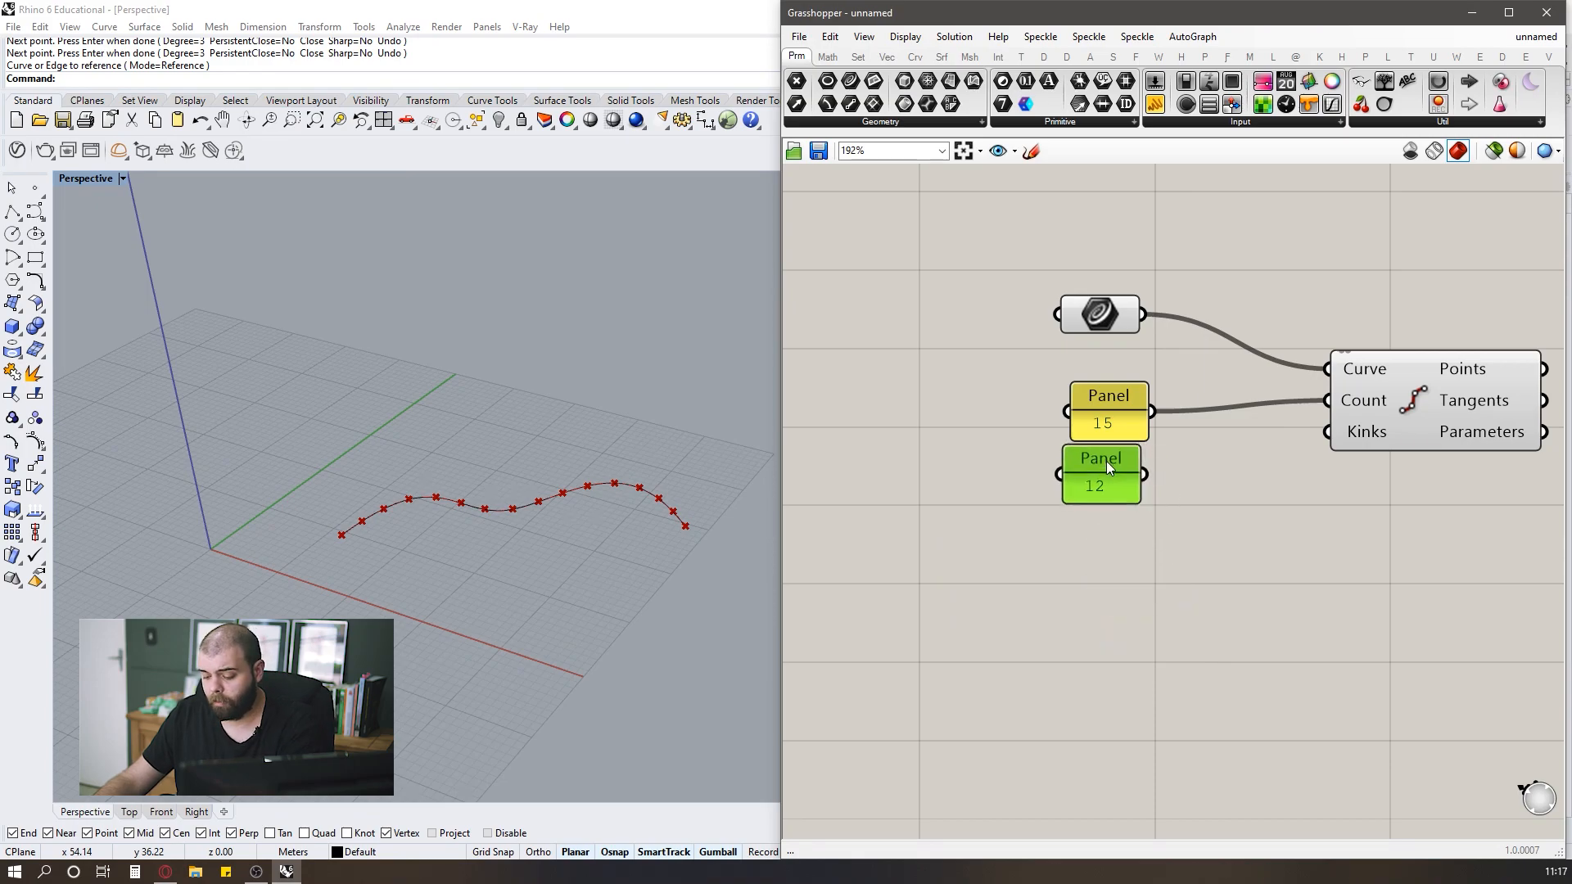
Remove the Panel containing 12 and create a Panel containing 28 directly from the canvas search, below the Panel containing 15.
scroll(1107, 460, down, 2)
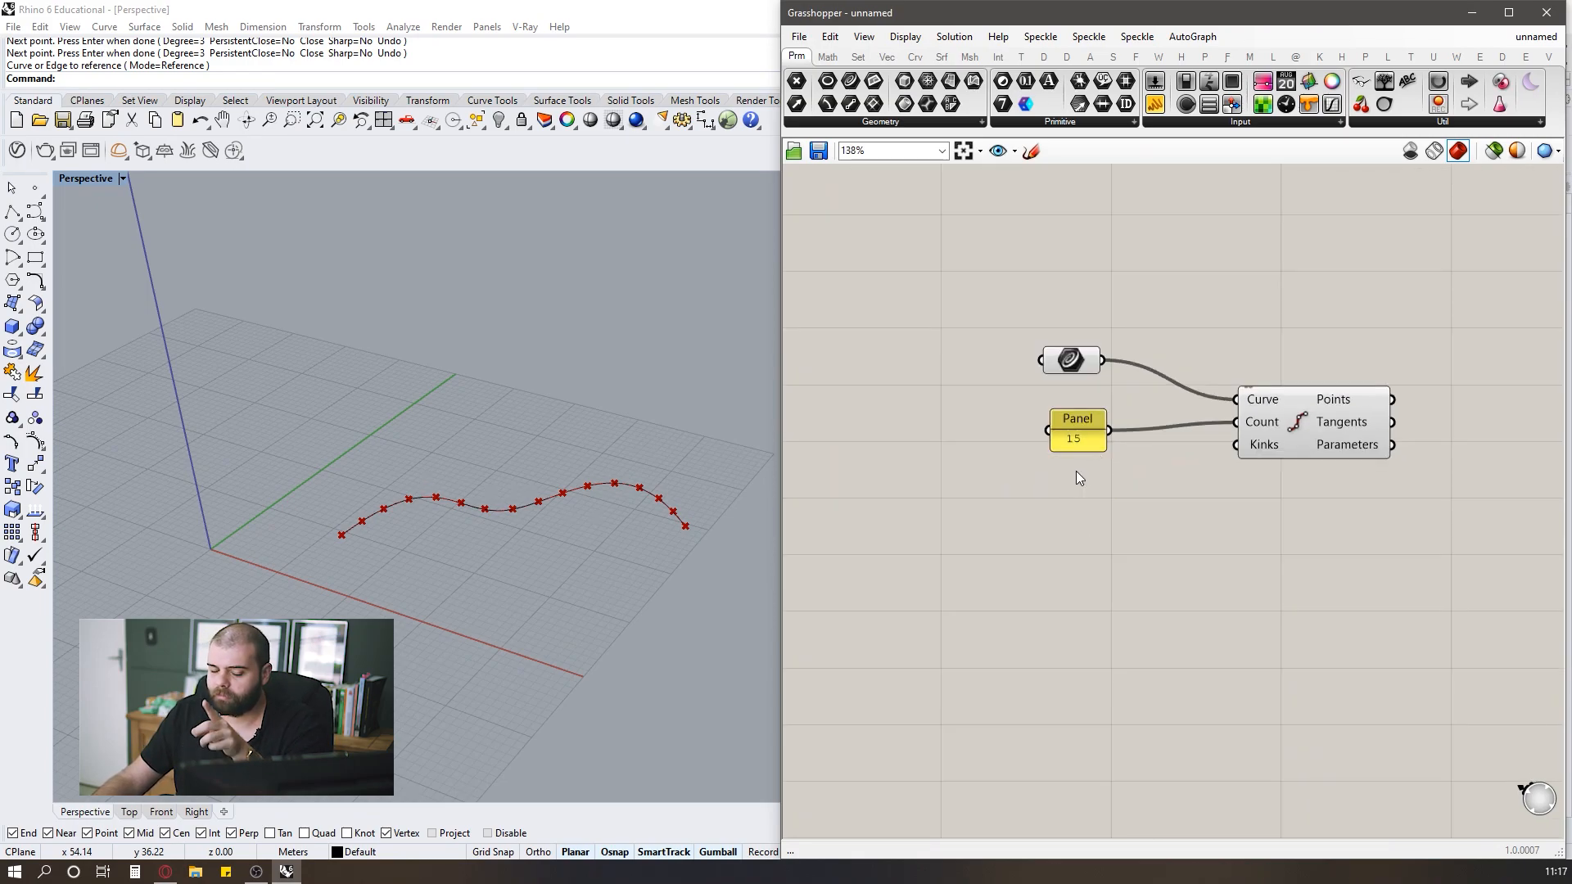
scroll(1081, 472, up, 2)
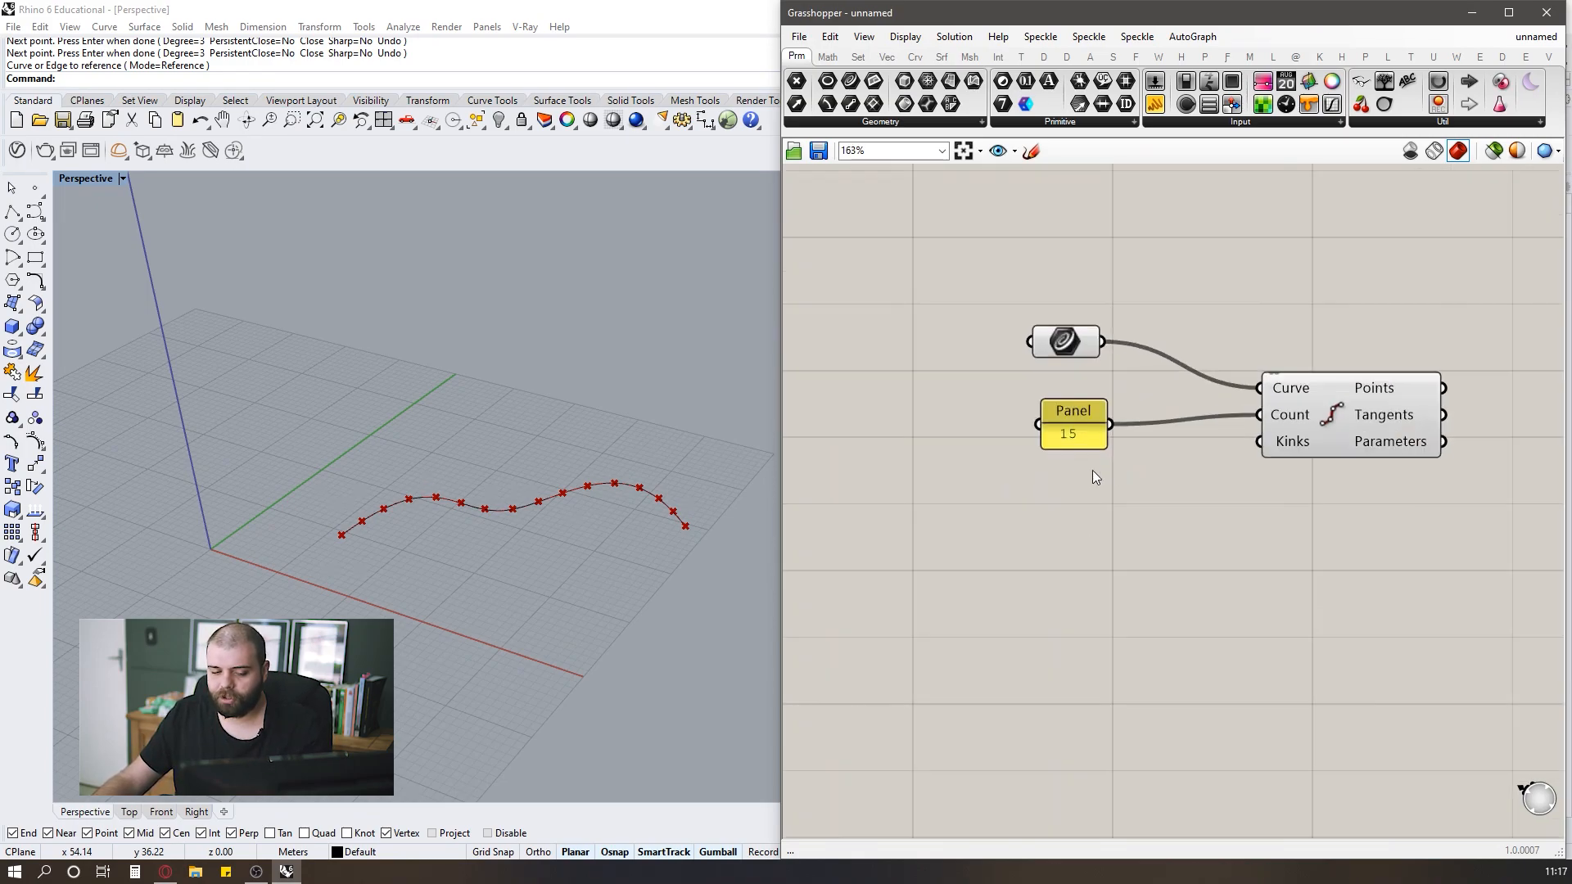
double_click(1082, 518)
text(//)
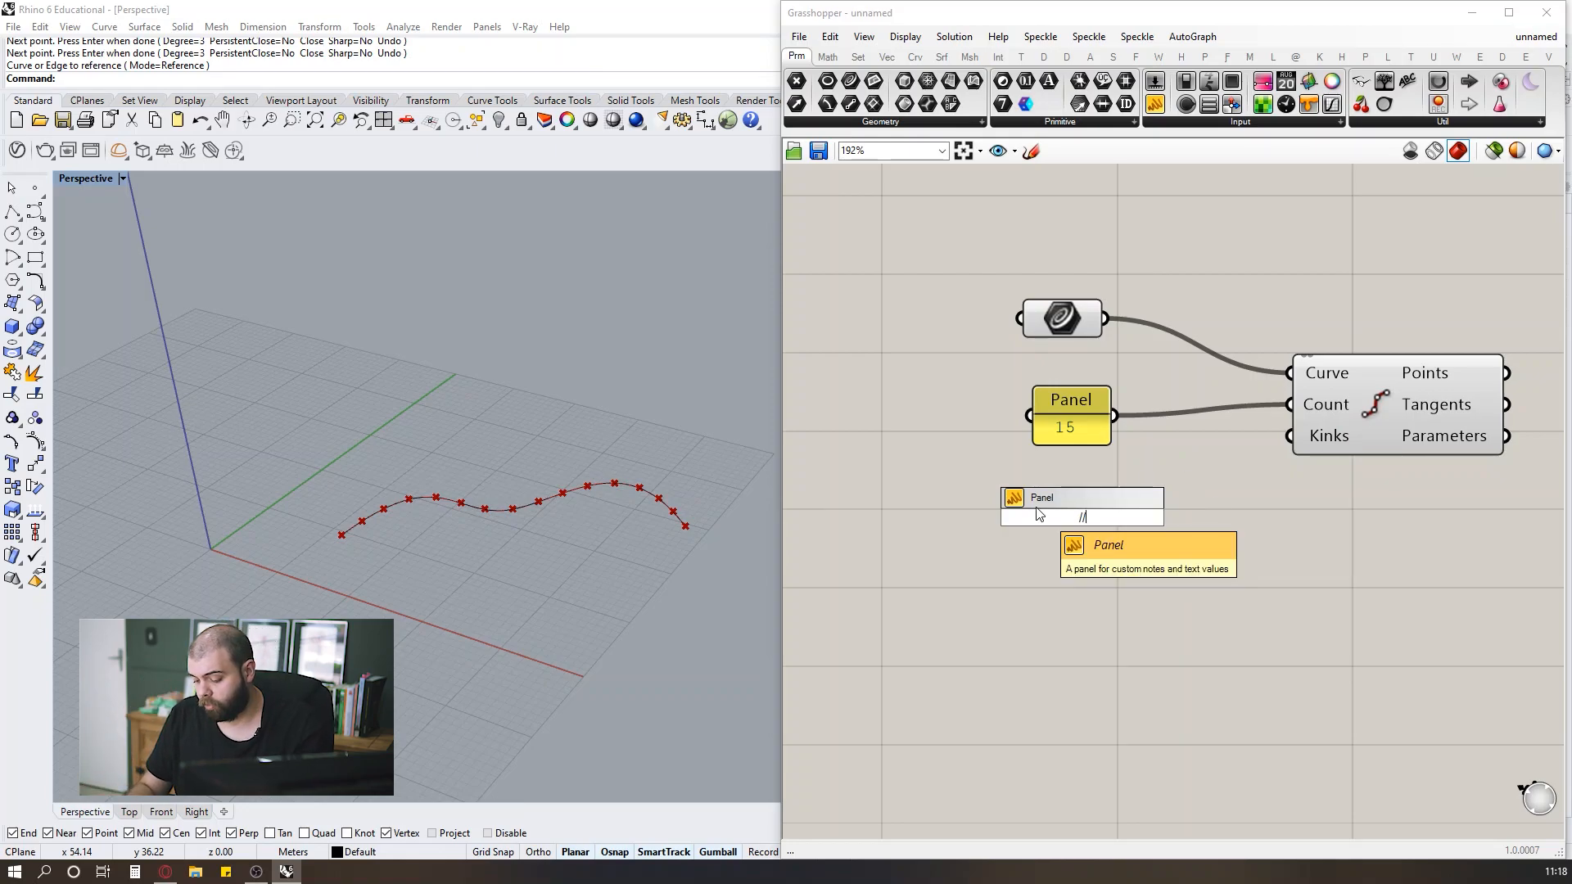
text(28)
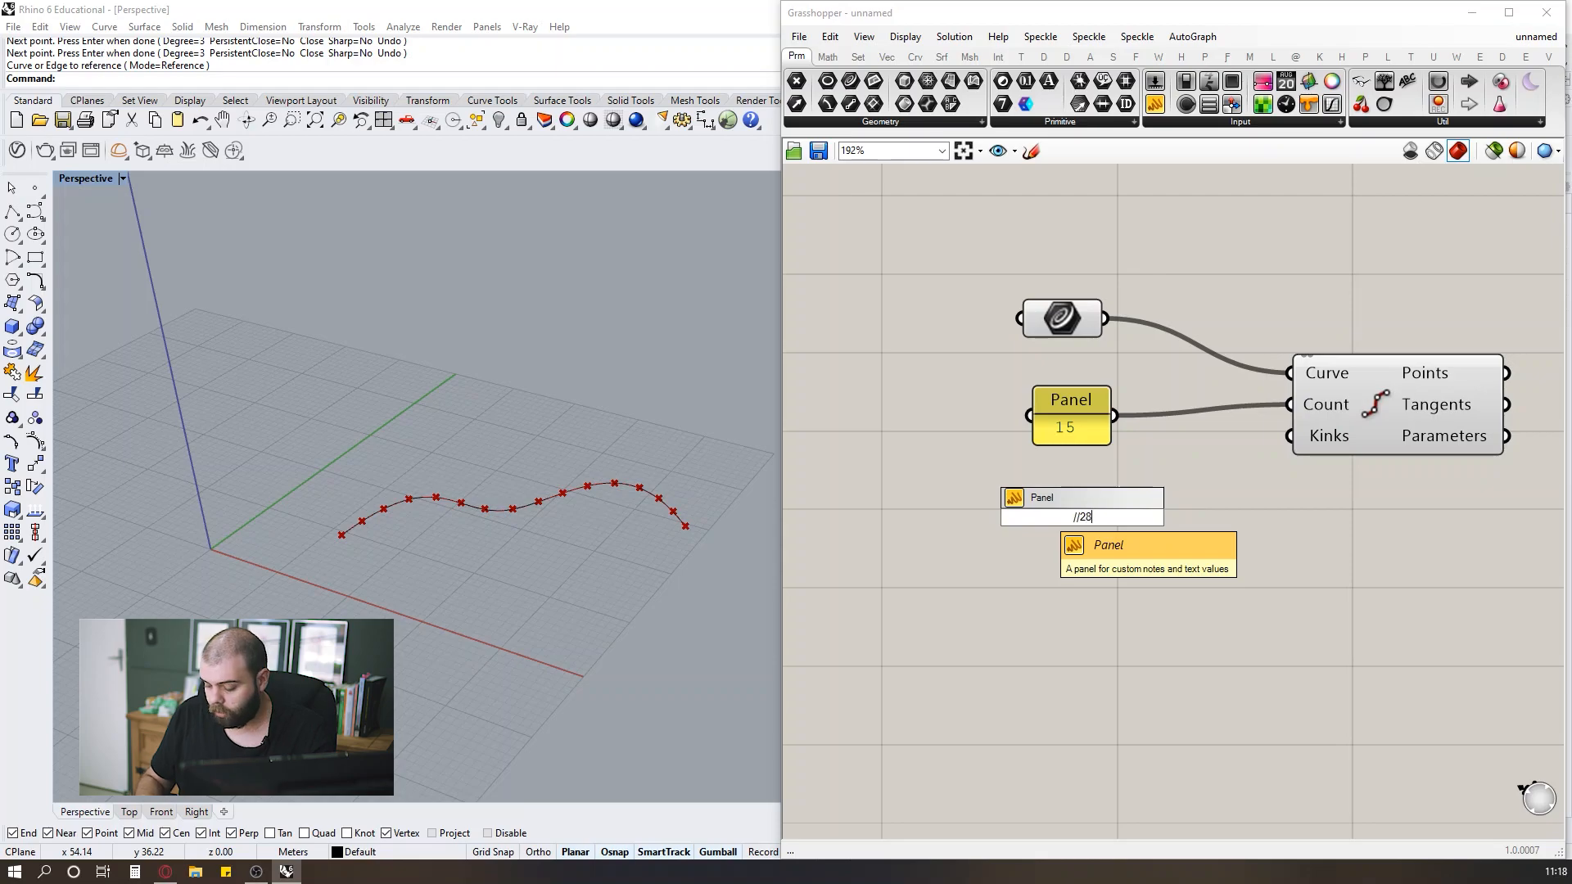
key(Return)
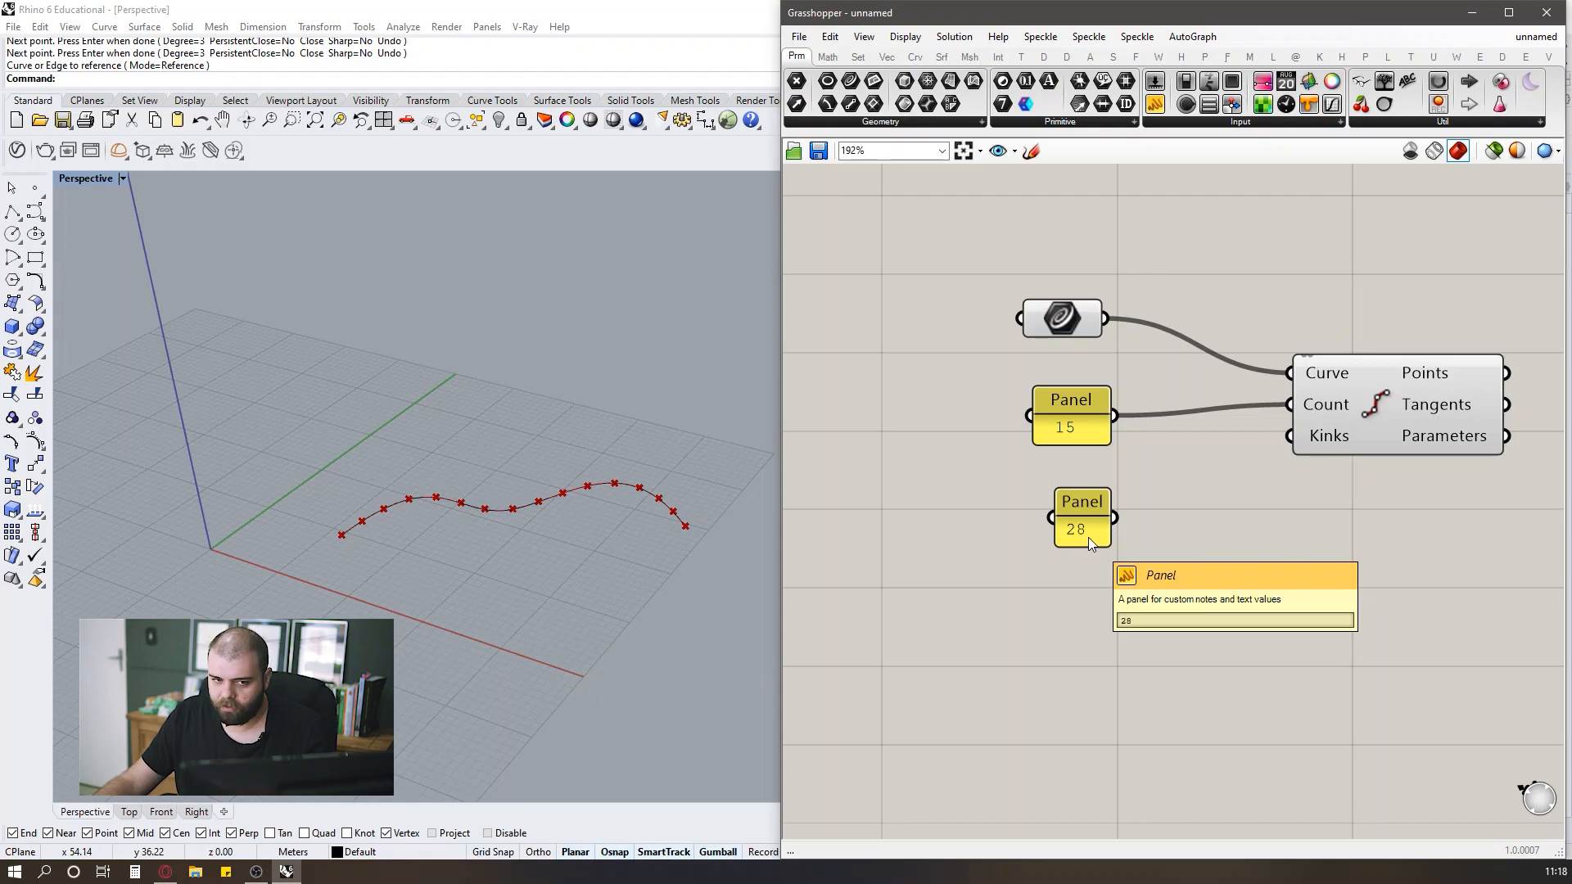
Add an empty Panel below the Panel containing 28.
drag(1153, 108, 1068, 646)
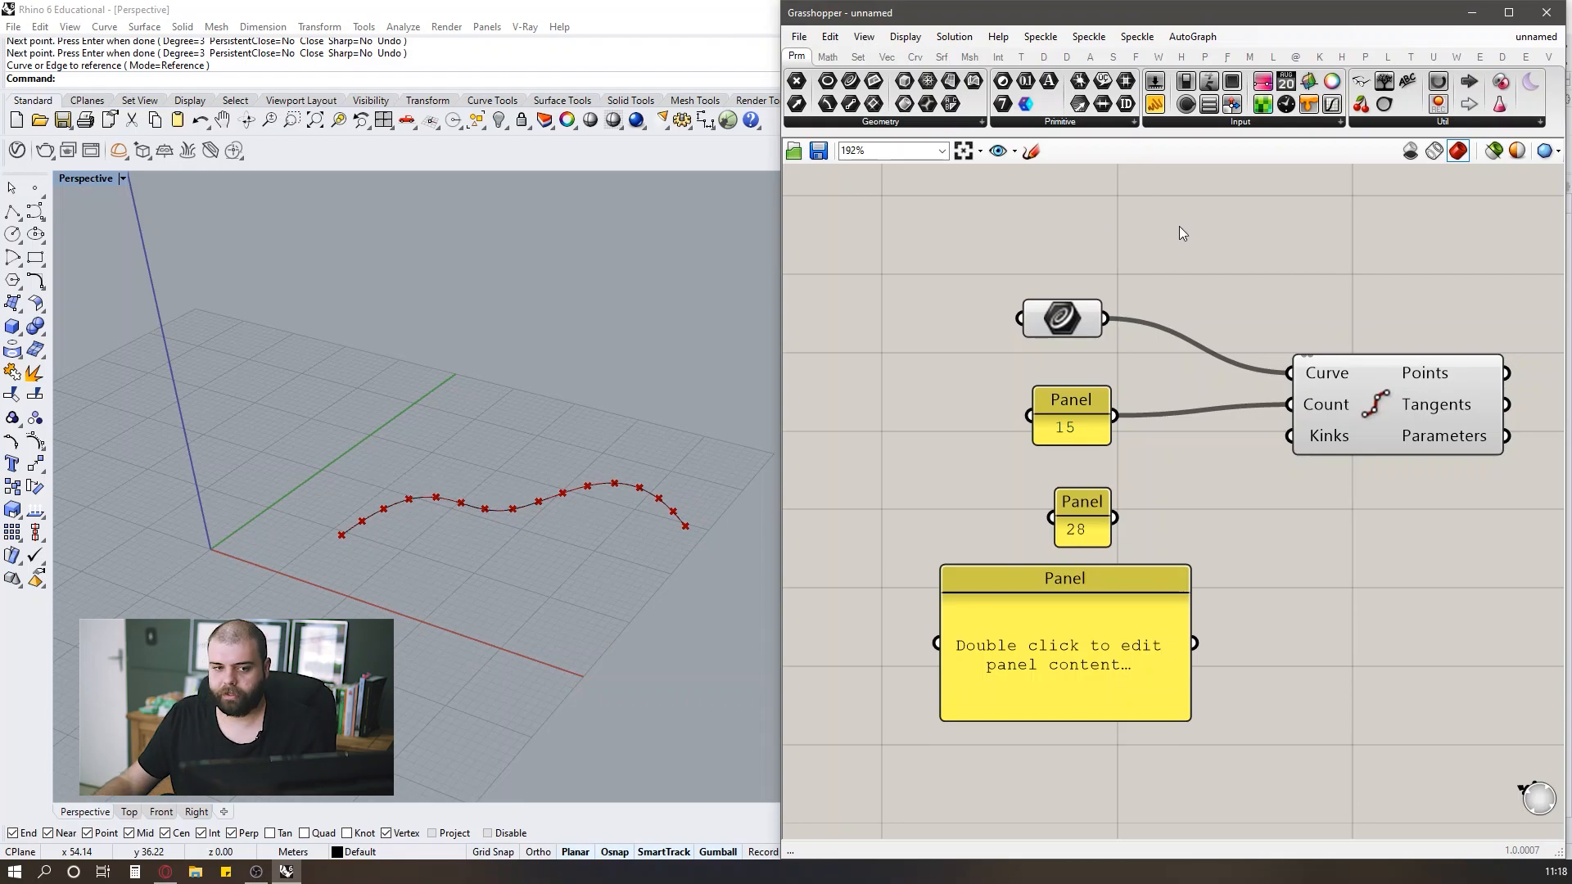
scroll(1205, 469, down, 2)
scroll(1098, 491, up, 3)
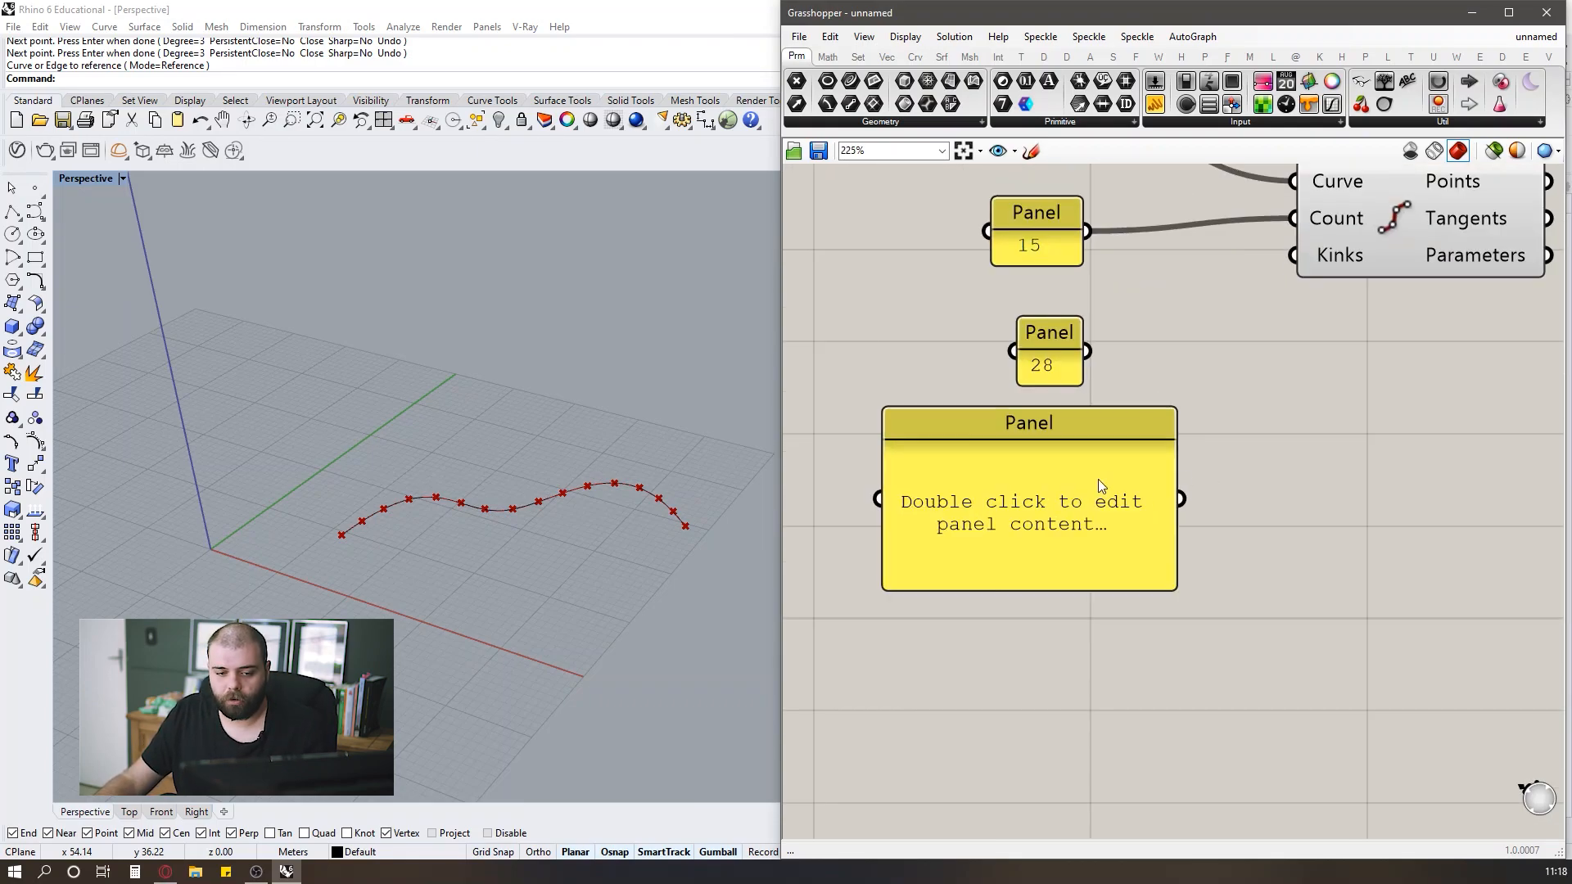
drag(1098, 491, 1133, 501)
scroll(1090, 457, down, 1)
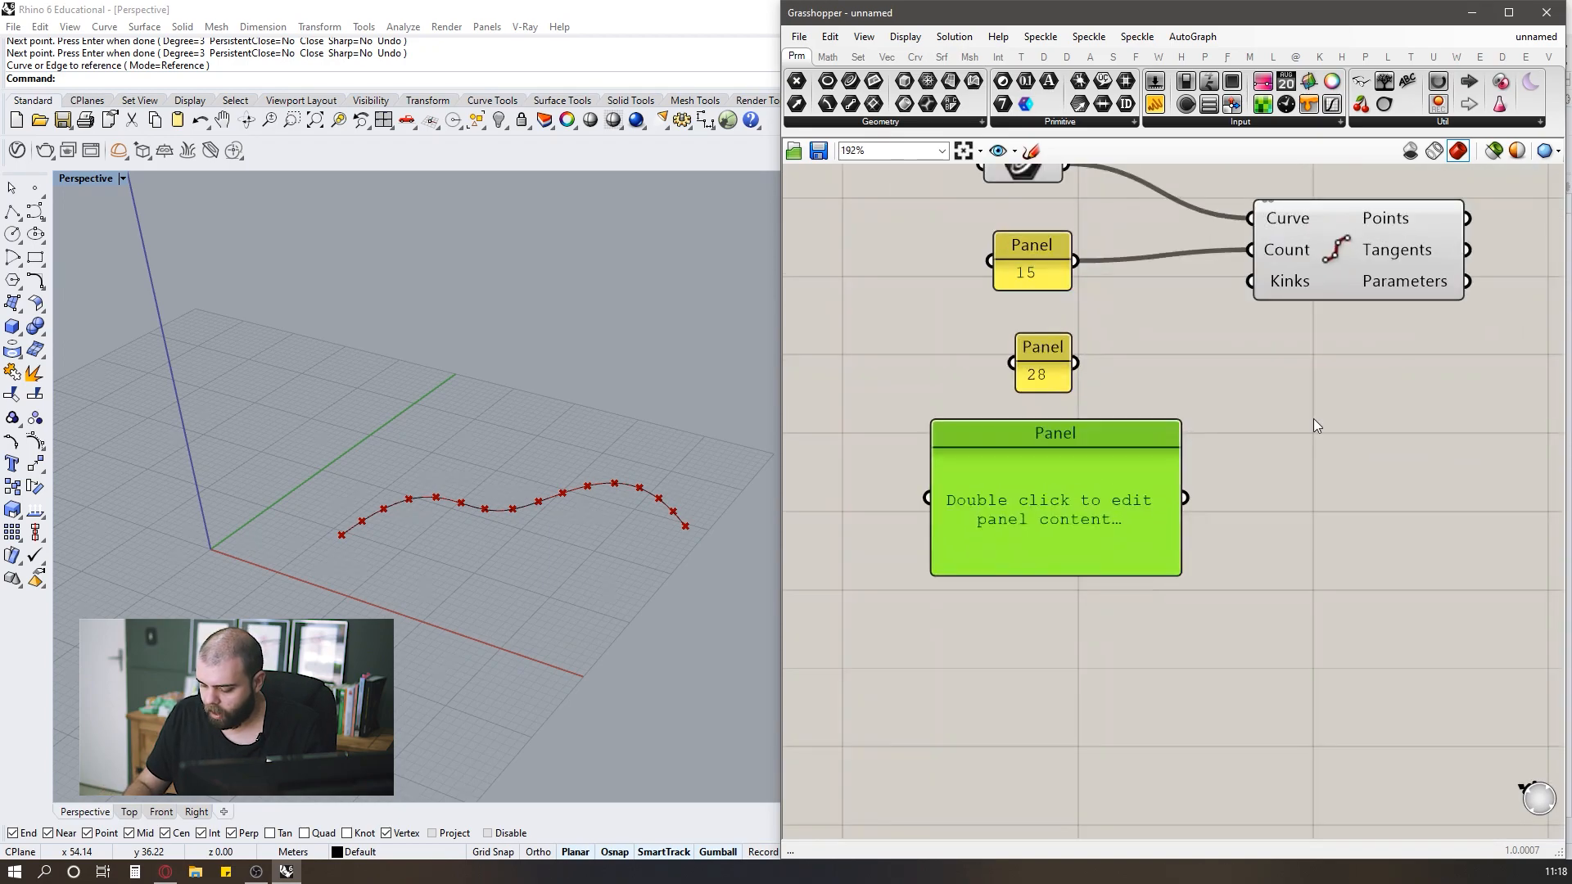
Create a Panel containing "True" directly from the canvas search and place it below the large empty Panel.
double_click(1314, 418)
text(//)
text(True)
key(Return)
drag(1296, 433, 1062, 659)
Create a Panel containing "Olá, tudo bom?" from the canvas search beside the "True" Panel.
click(1273, 645)
double_click(1273, 645)
text(//)
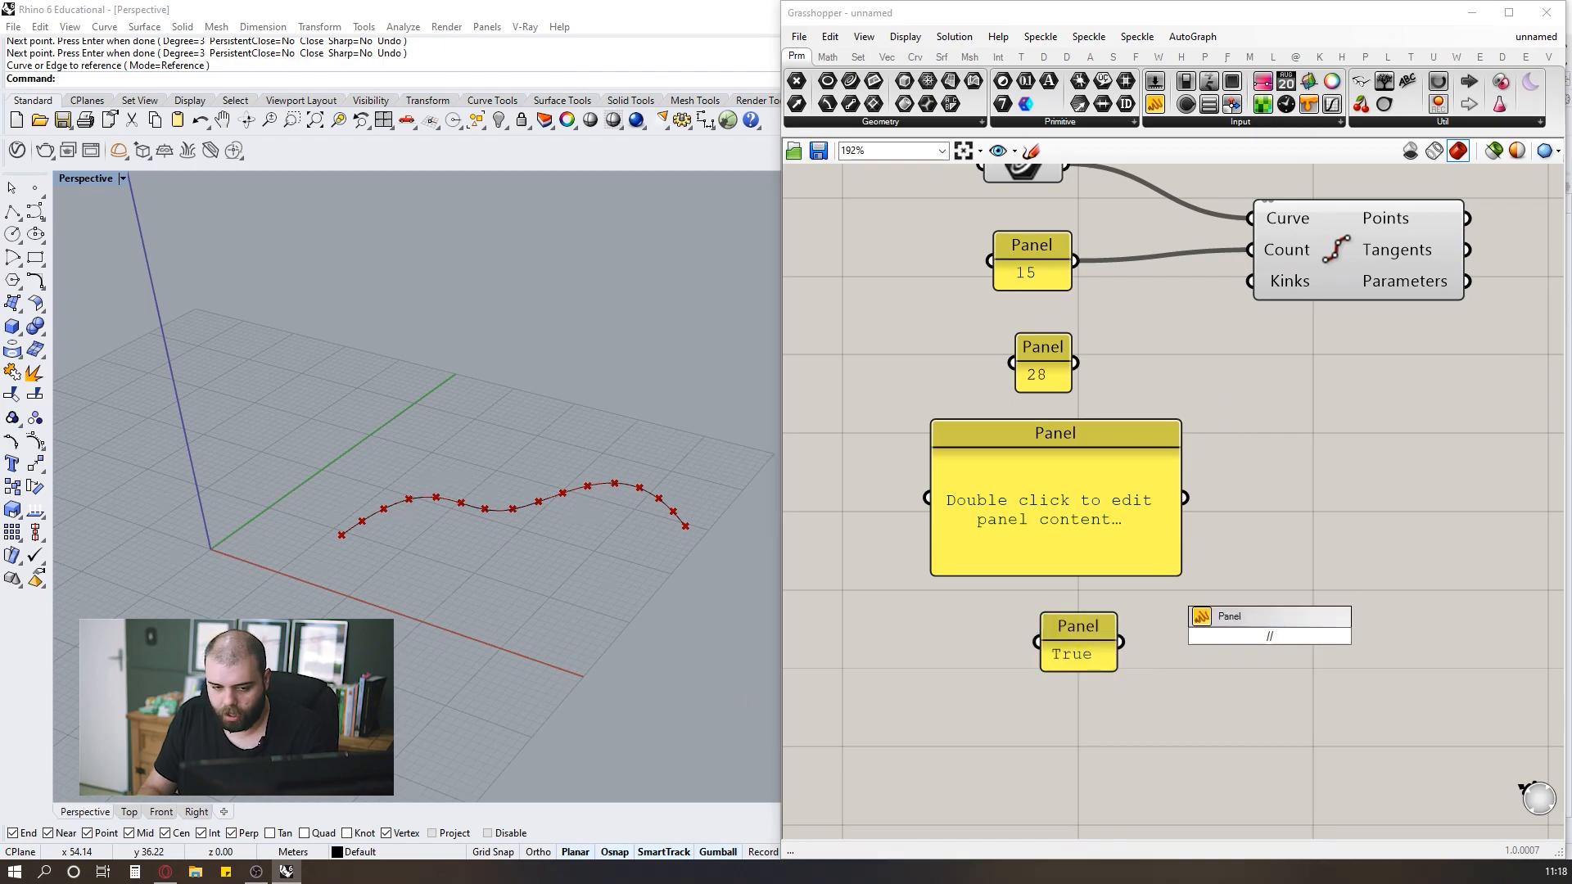
text(Olá, t)
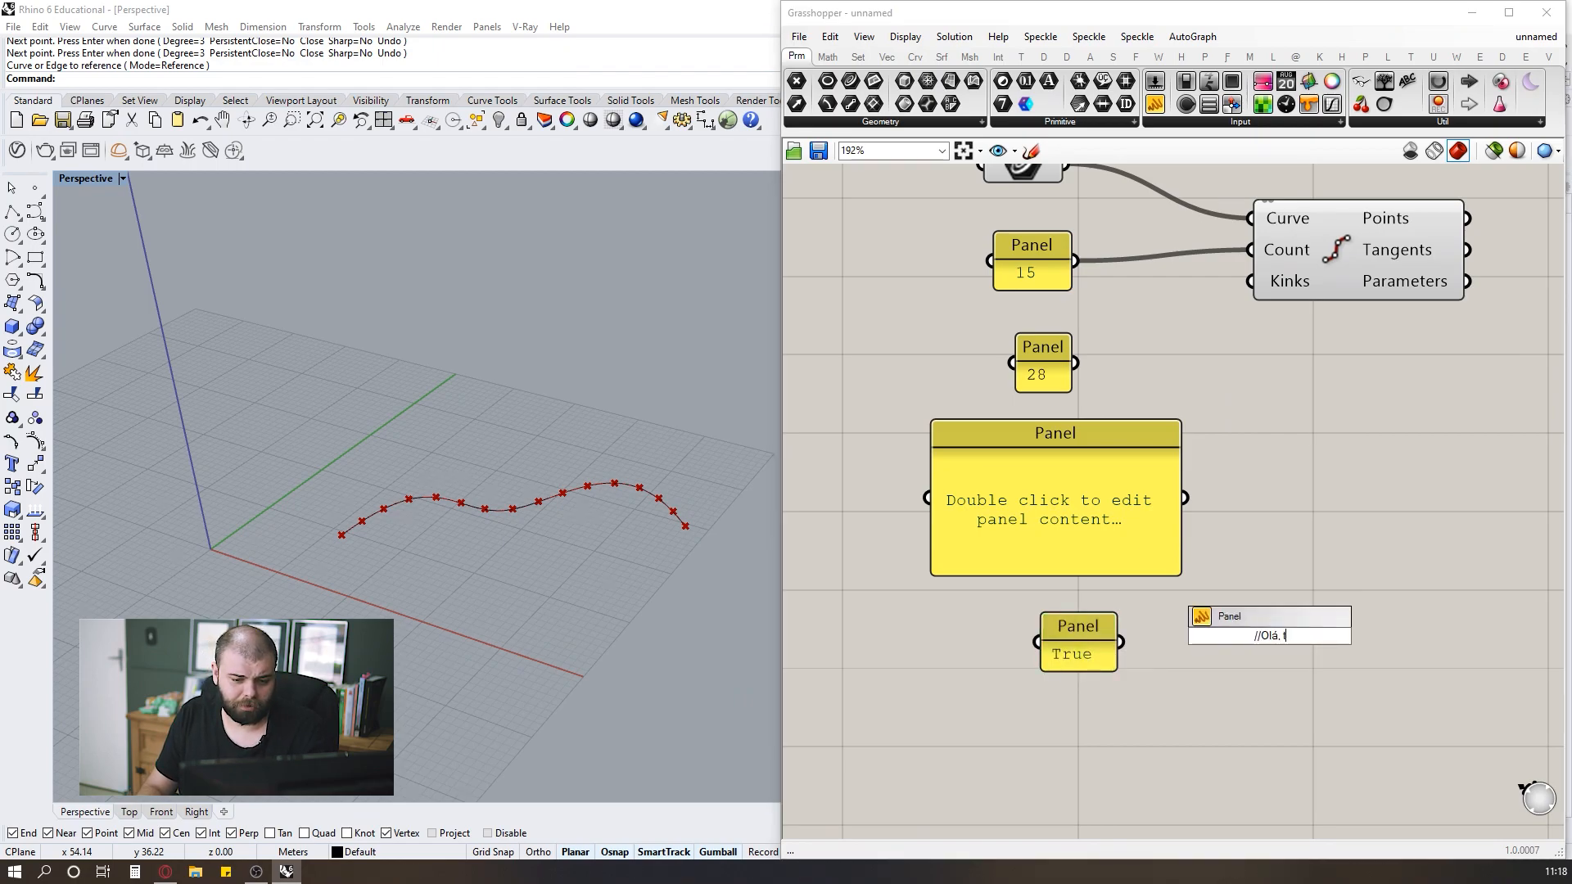
text(udo bom?)
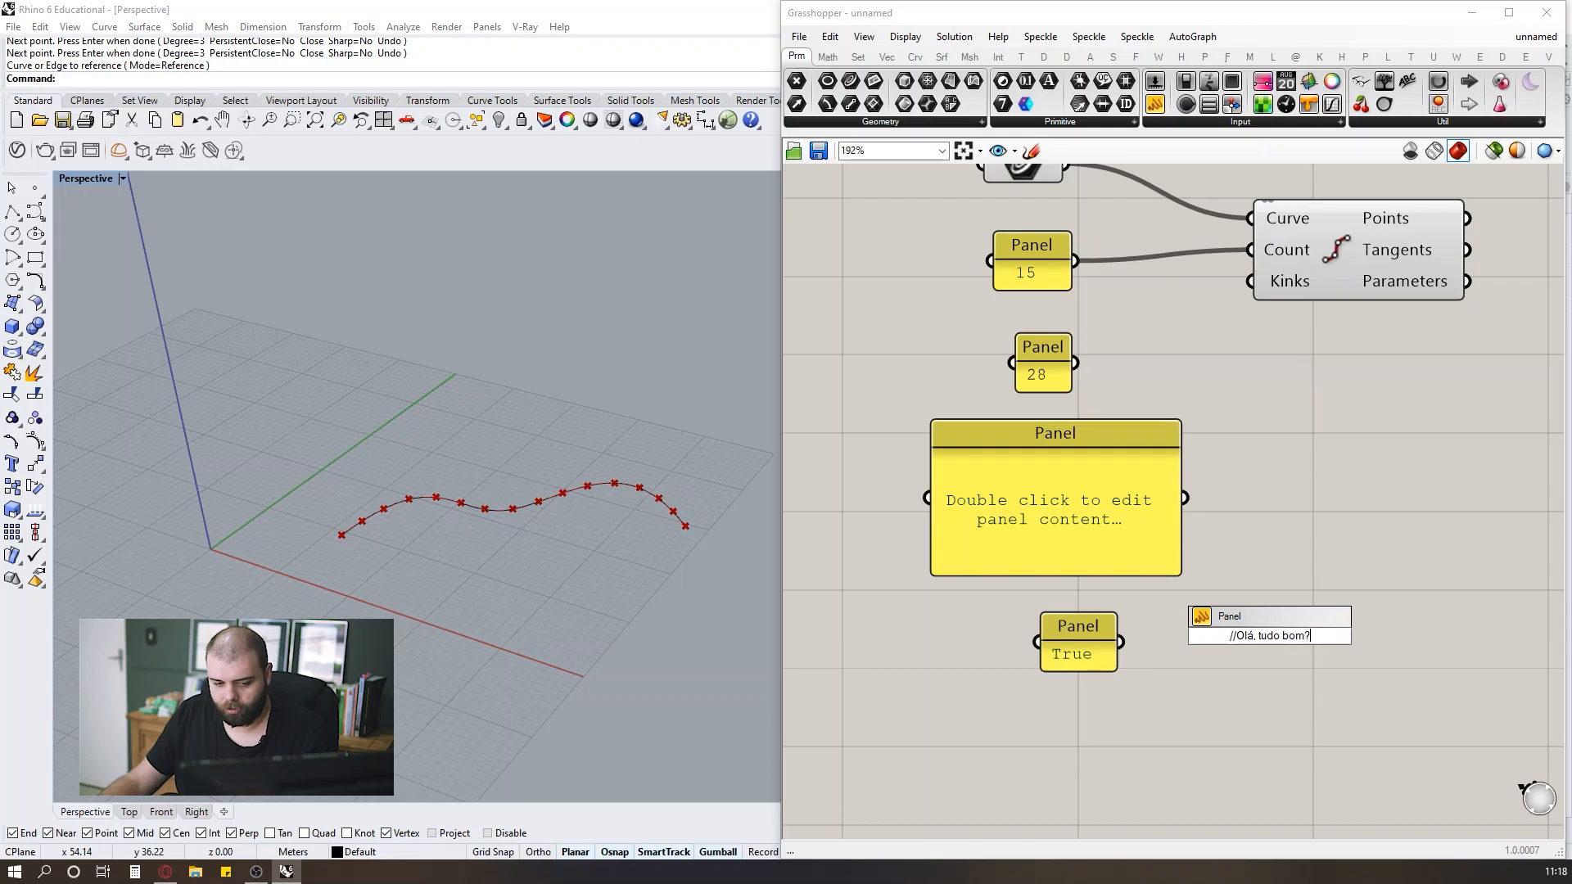
key(Return)
Change the greeting Panel's text to "Olá, Mundo!".
double_click(1273, 644)
drag(1251, 563, 1189, 563)
text(Mun)
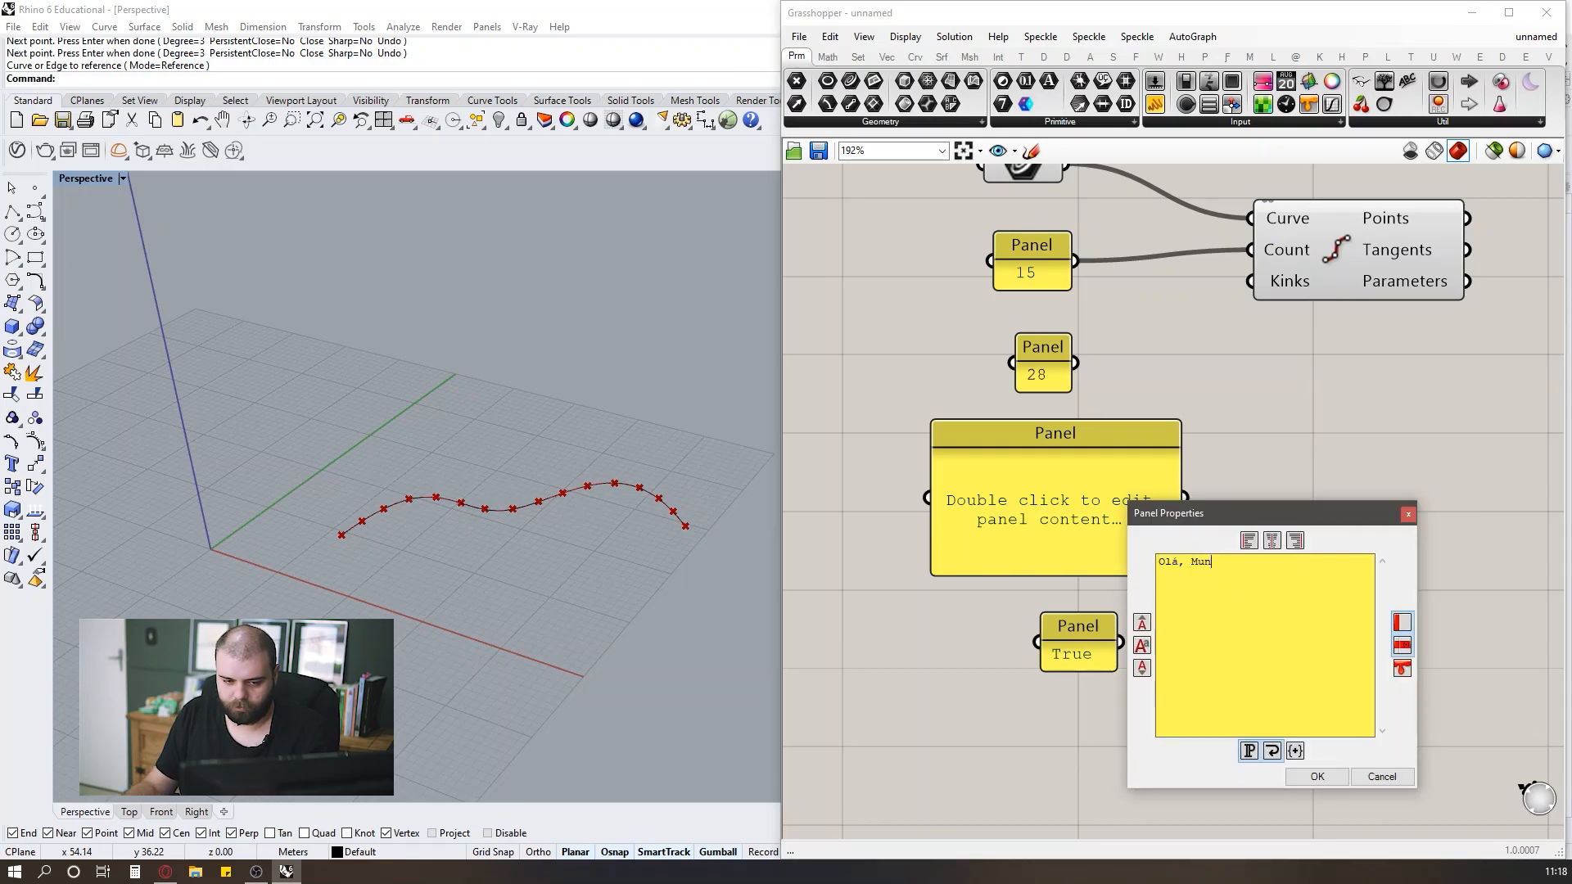
text(do!)
key(Return)
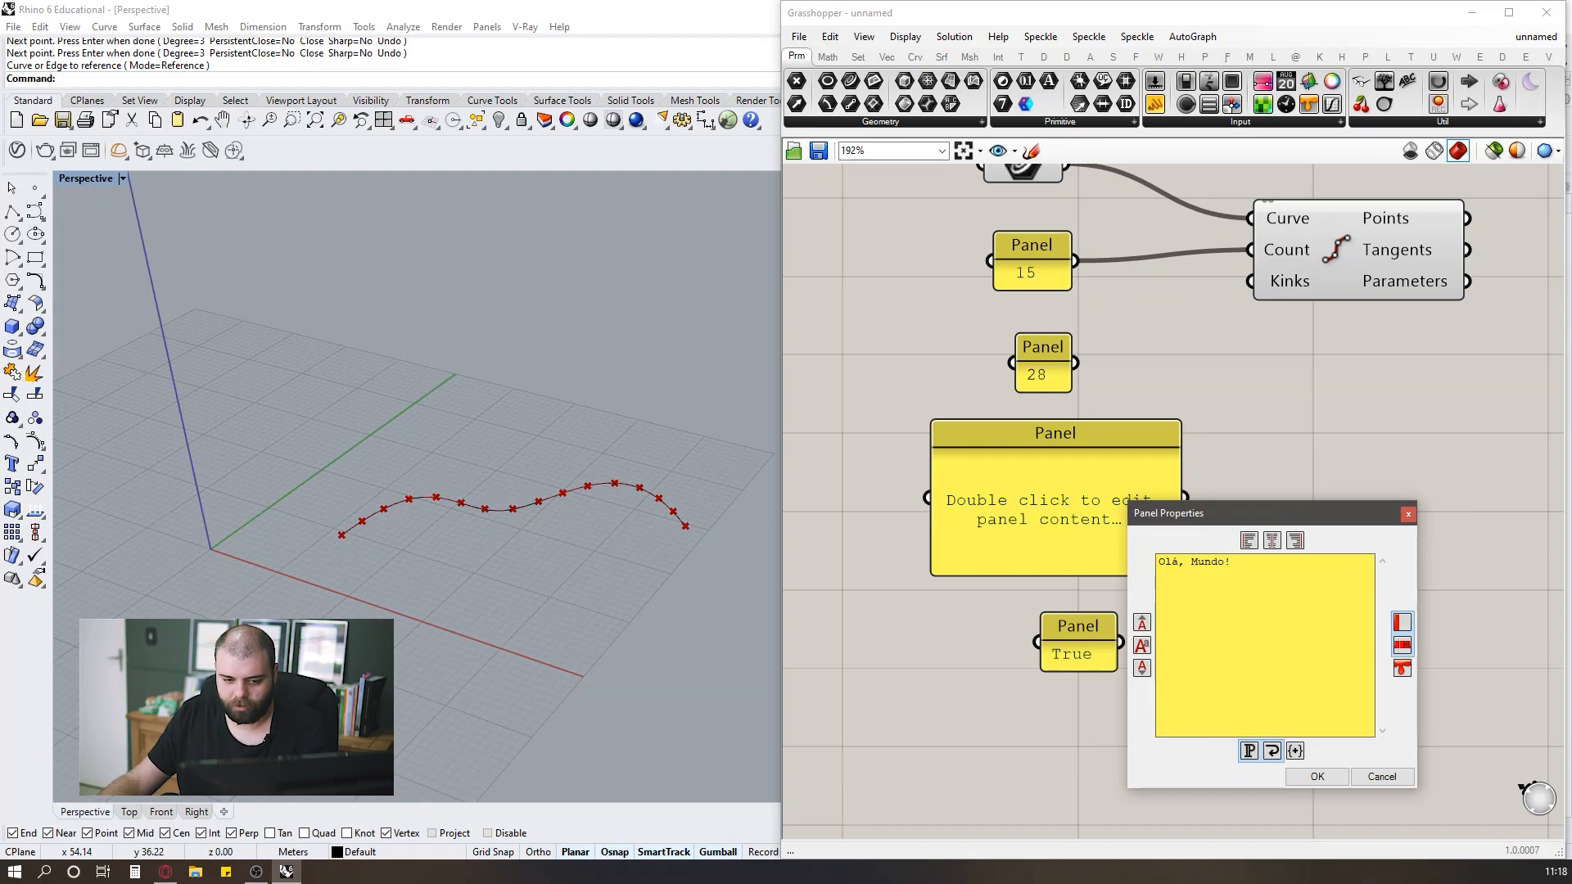
click(1317, 777)
Line up the "True" and "Olá, Mundo!" Panels in a column under the large empty Panel.
drag(1260, 652, 1093, 728)
click(1166, 670)
right_drag(1094, 596, 1092, 598)
drag(1121, 699, 1015, 616)
click(1101, 647)
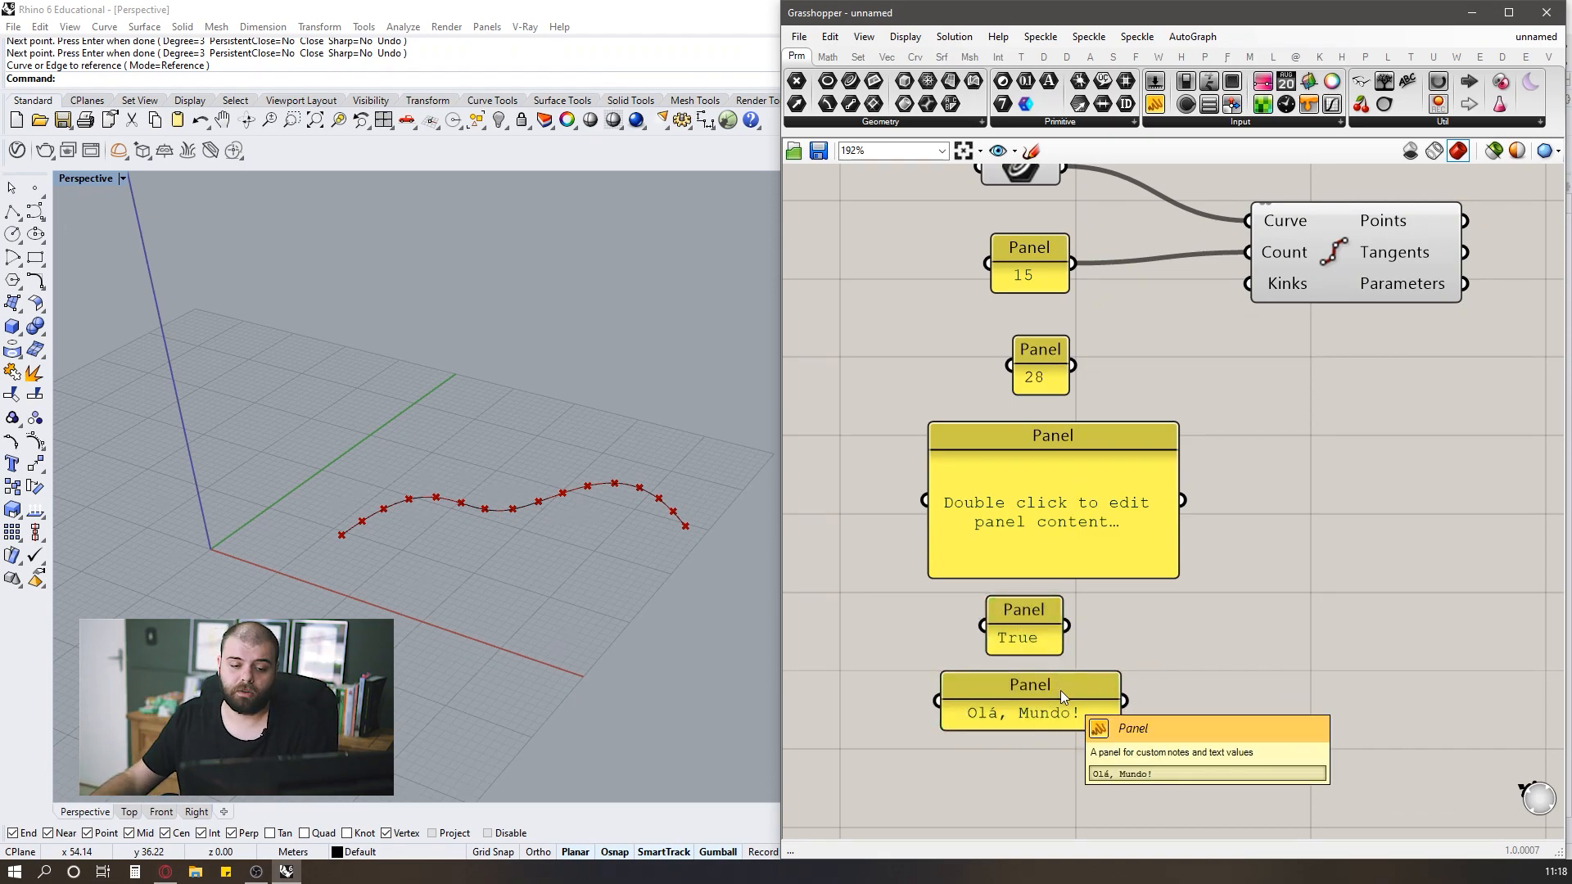
Fill the large empty Panel with the lines "oi, oficina paramétrica!" and "fala paramétricos!".
double_click(1103, 506)
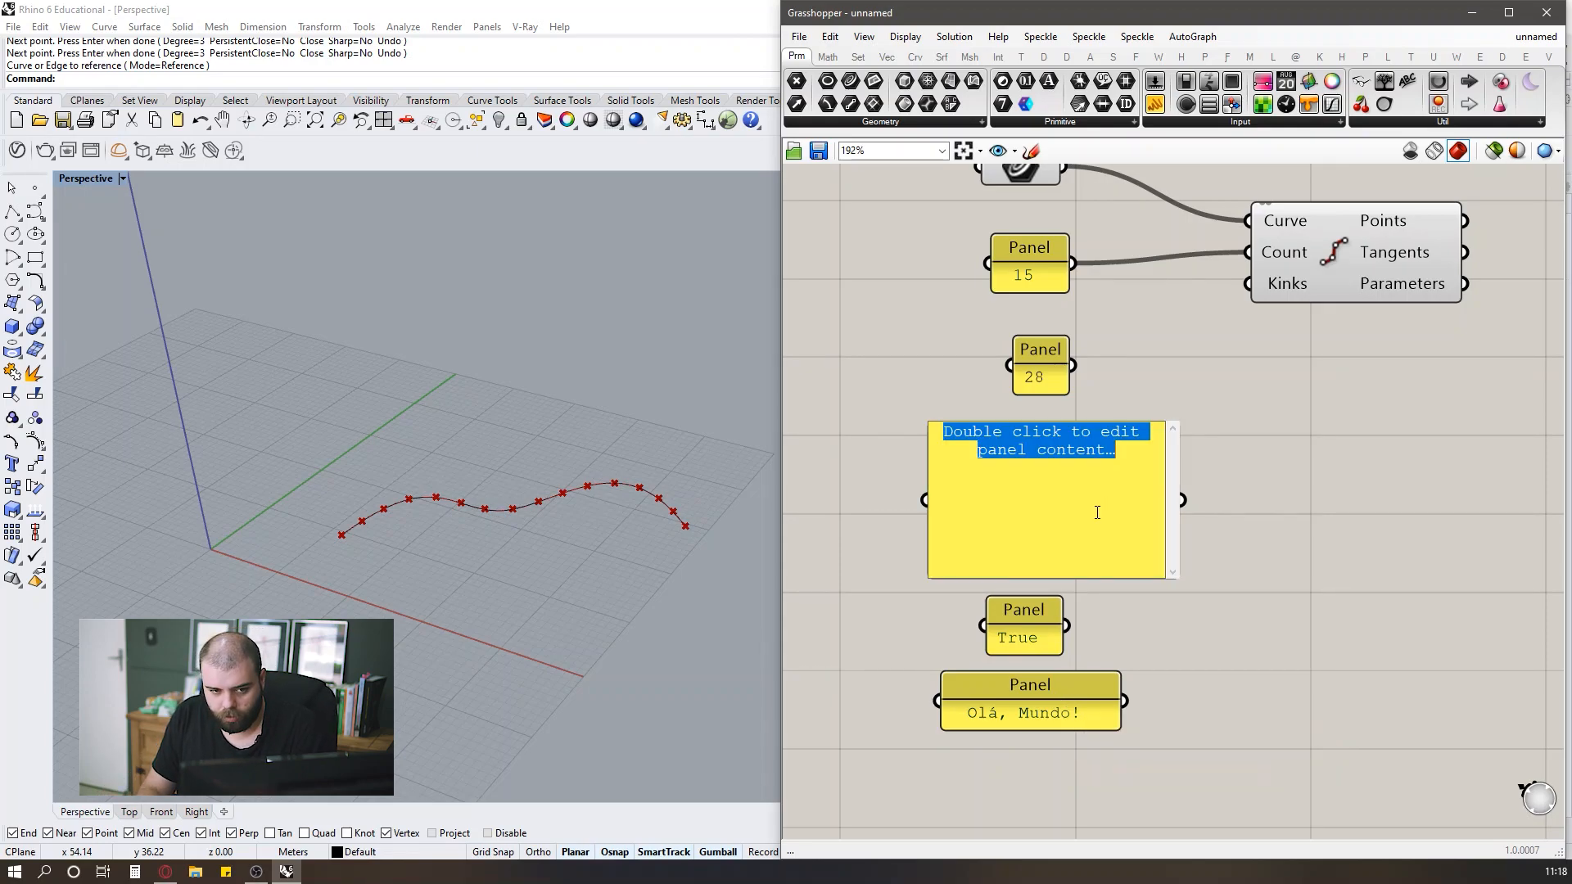
text(oi, ofici)
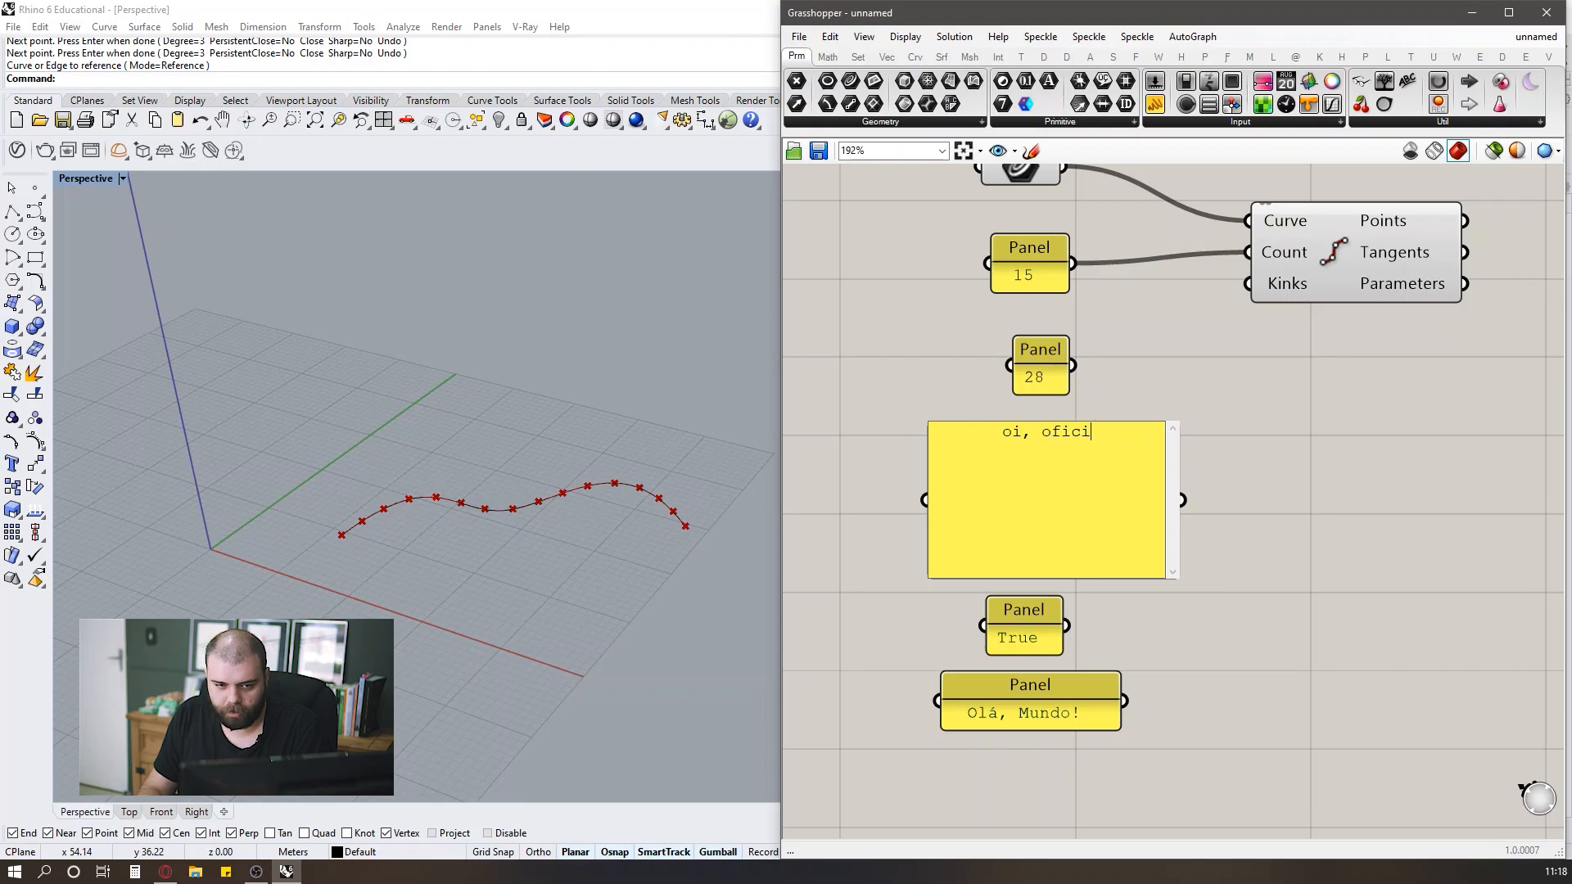
text(na parametrica!)
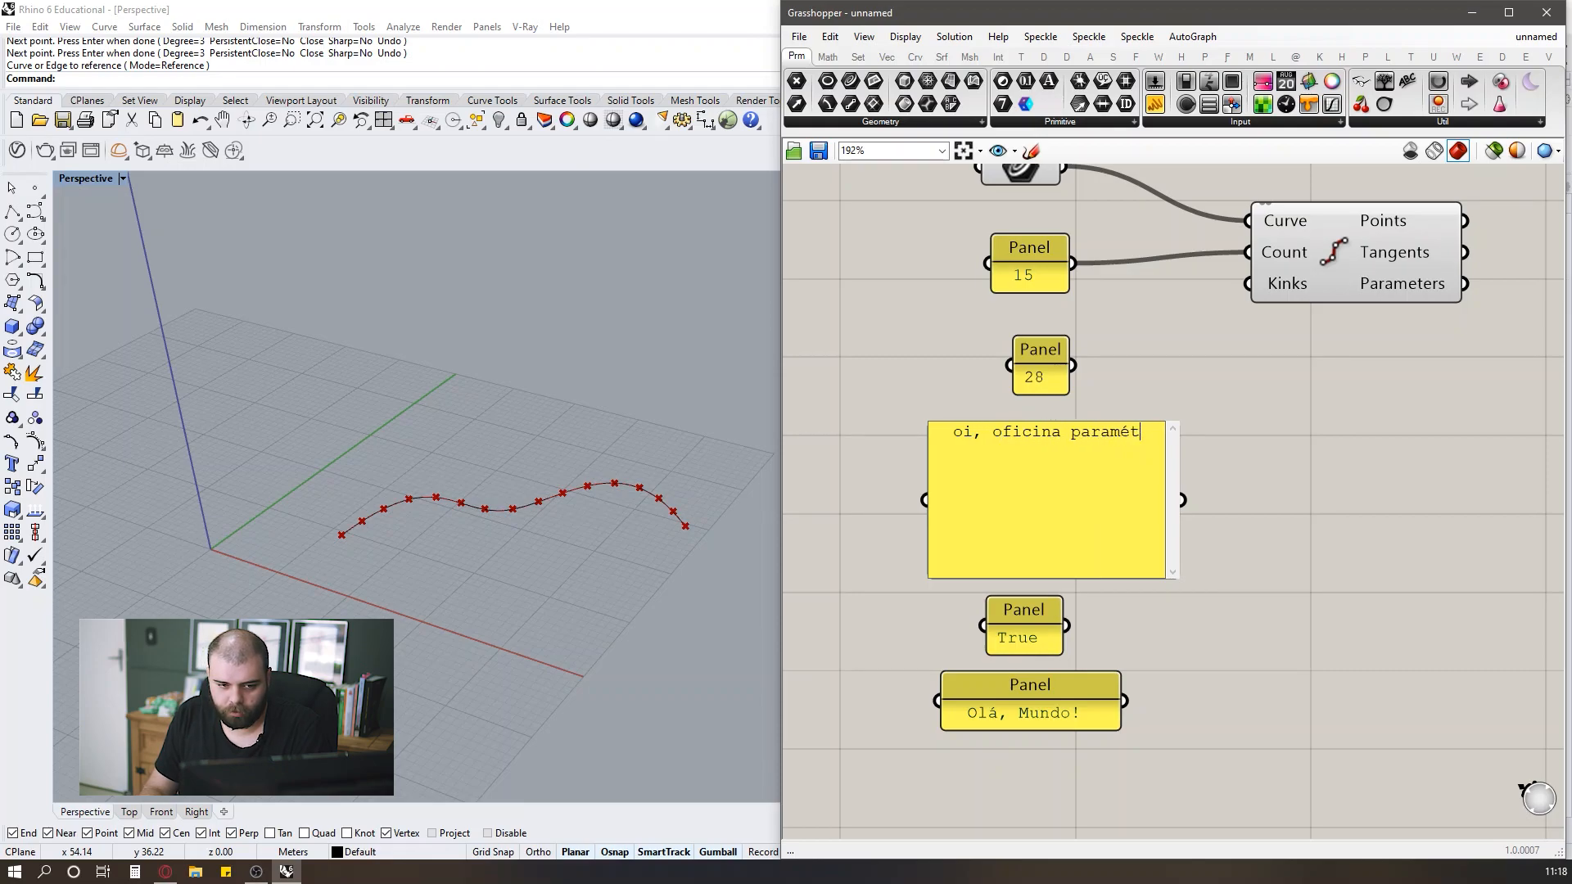
key(Return)
text(fala pa)
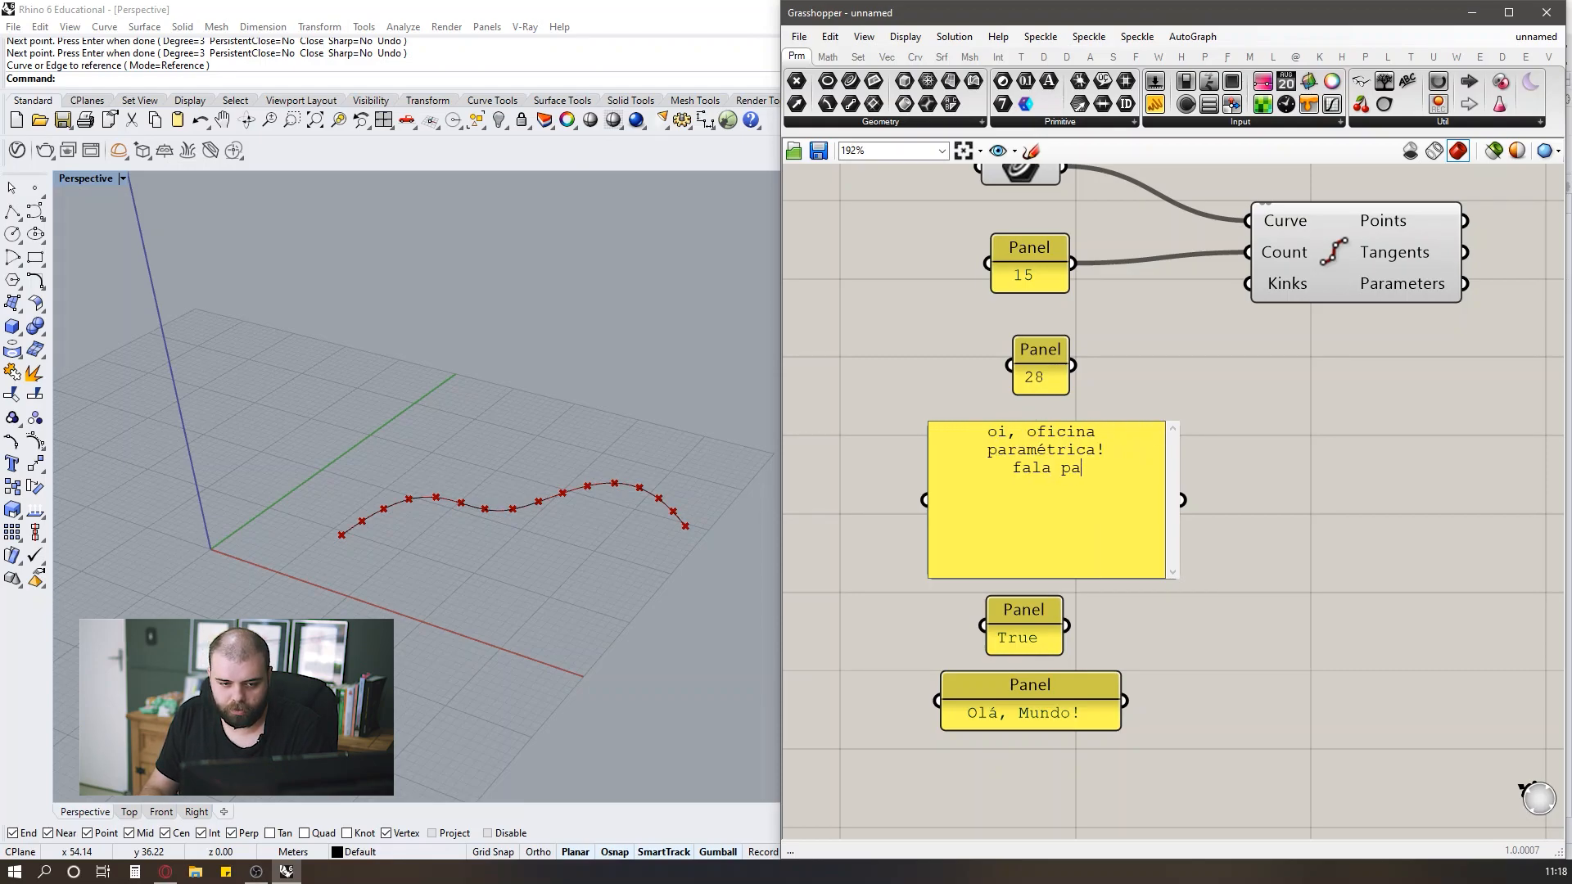
text(ramétricos!)
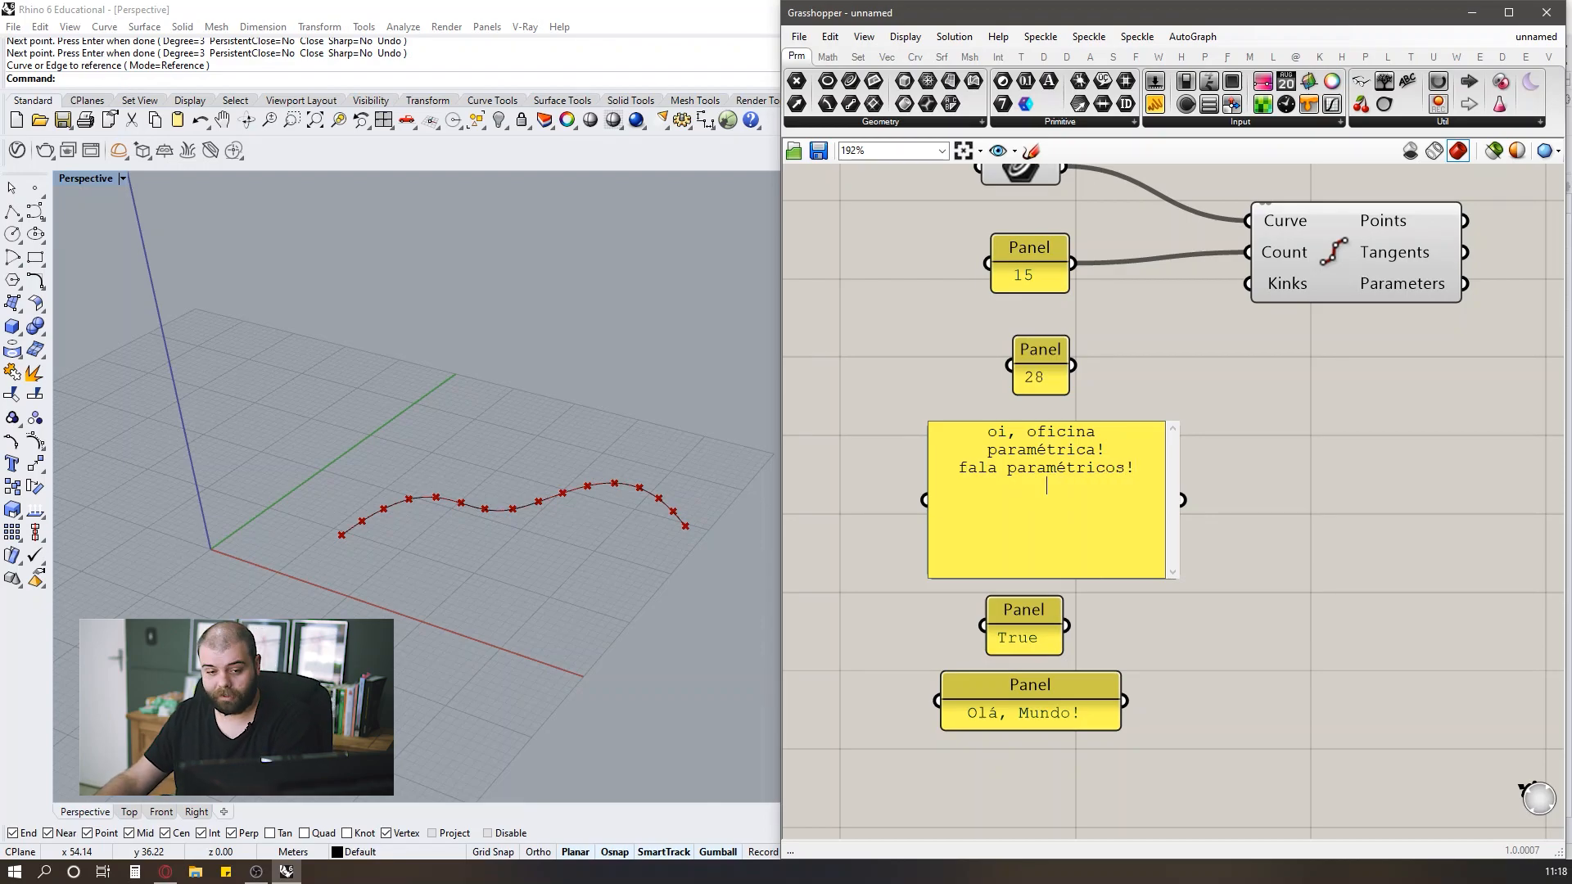
click(1276, 450)
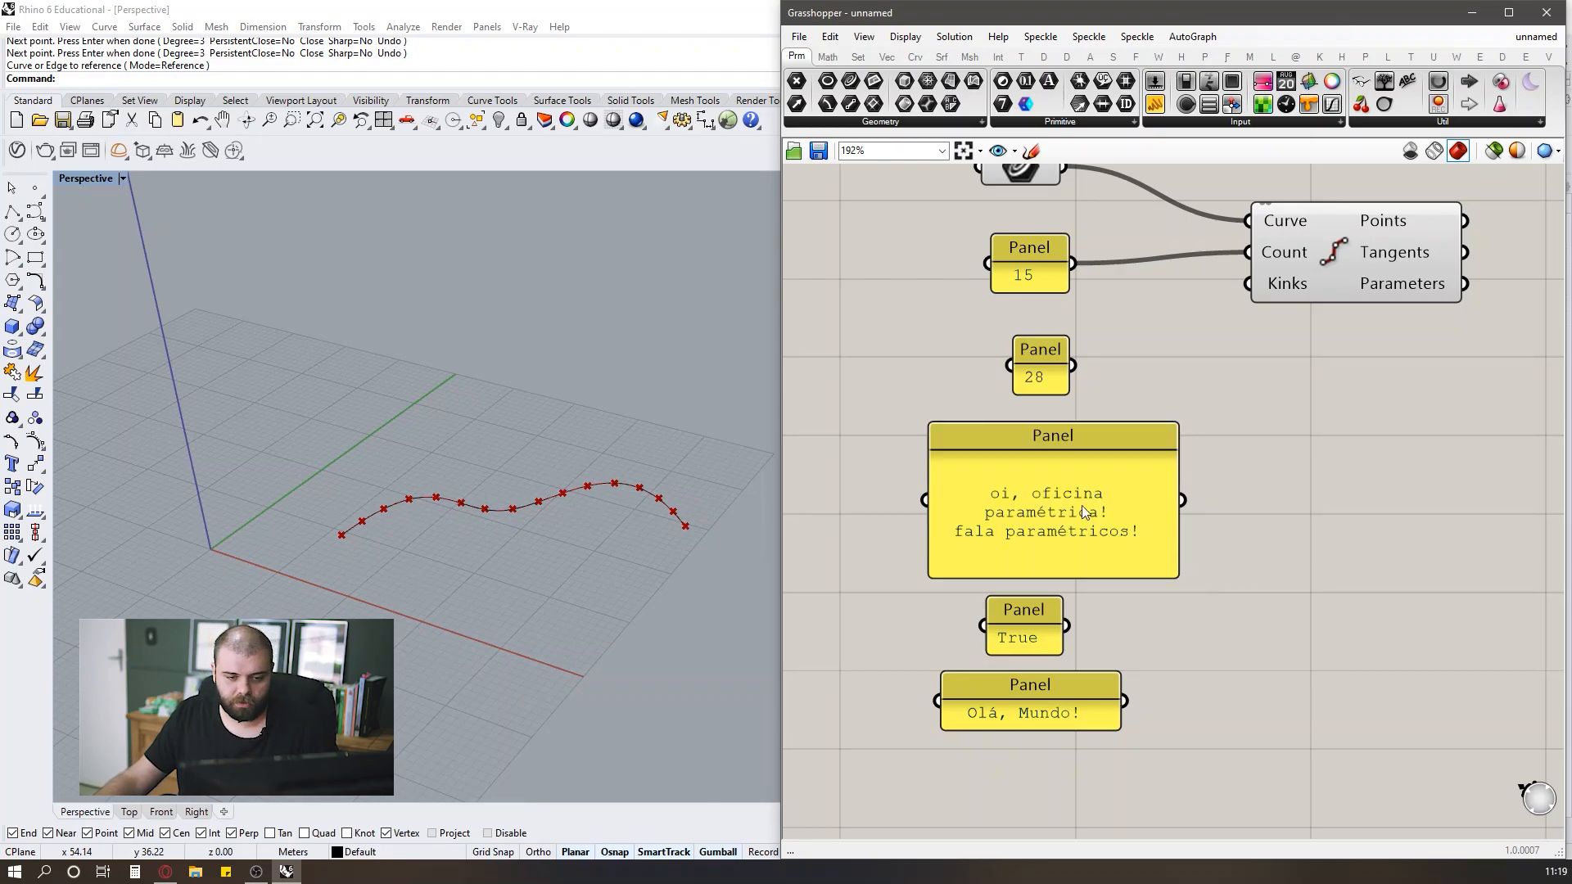
Delete the three text Panels below the Panel containing 28 and create one Panel containing "Olá, mundo!" in their place.
drag(1225, 761, 985, 448)
key(Delete)
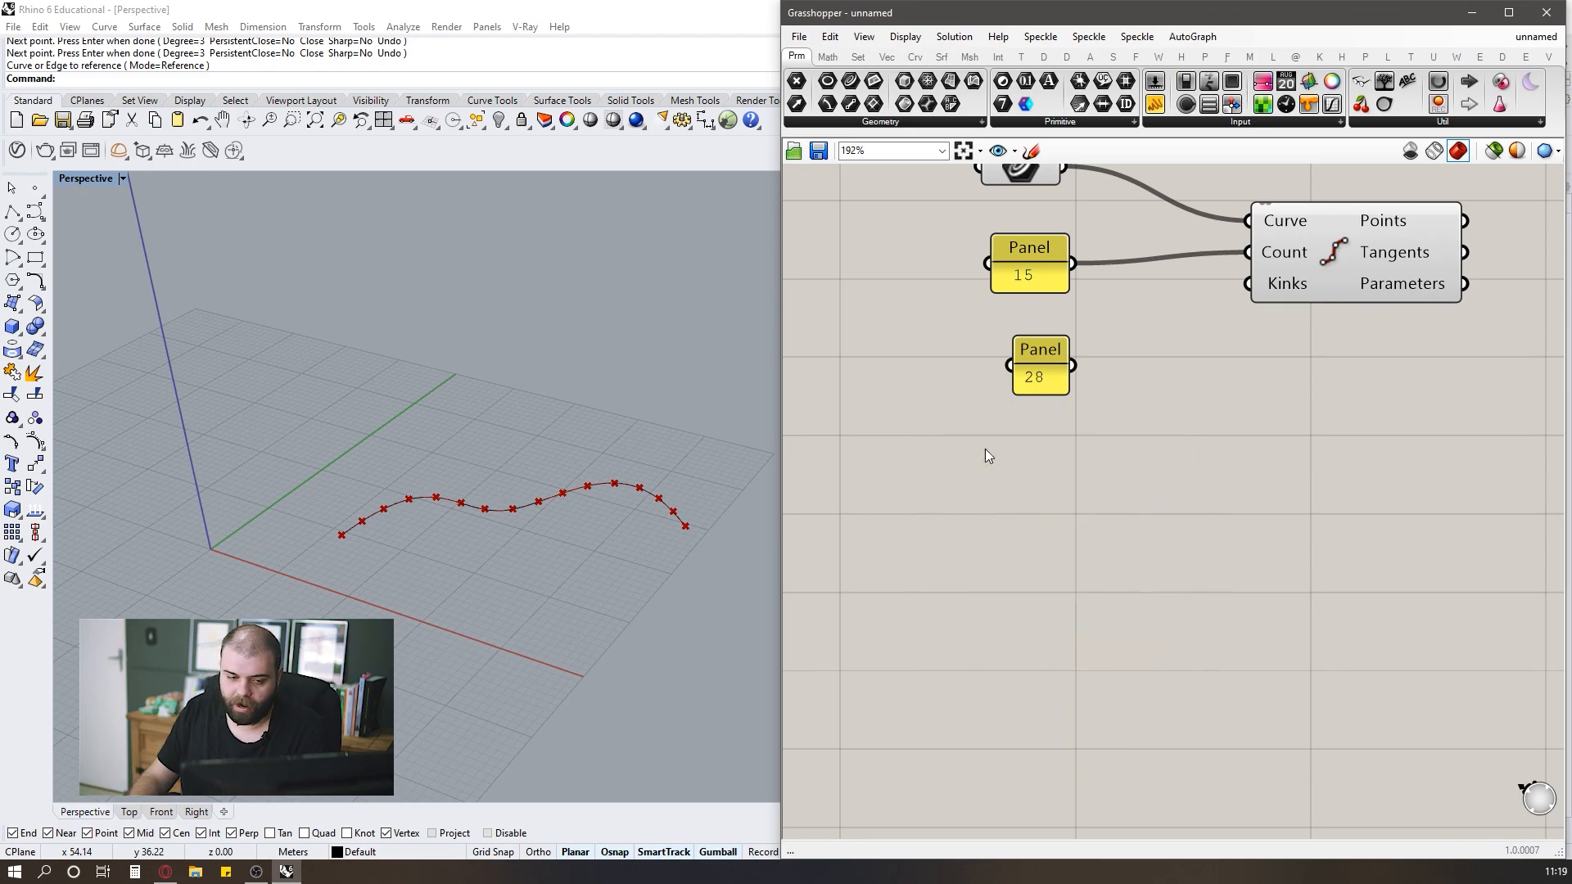
double_click(984, 448)
text(//)
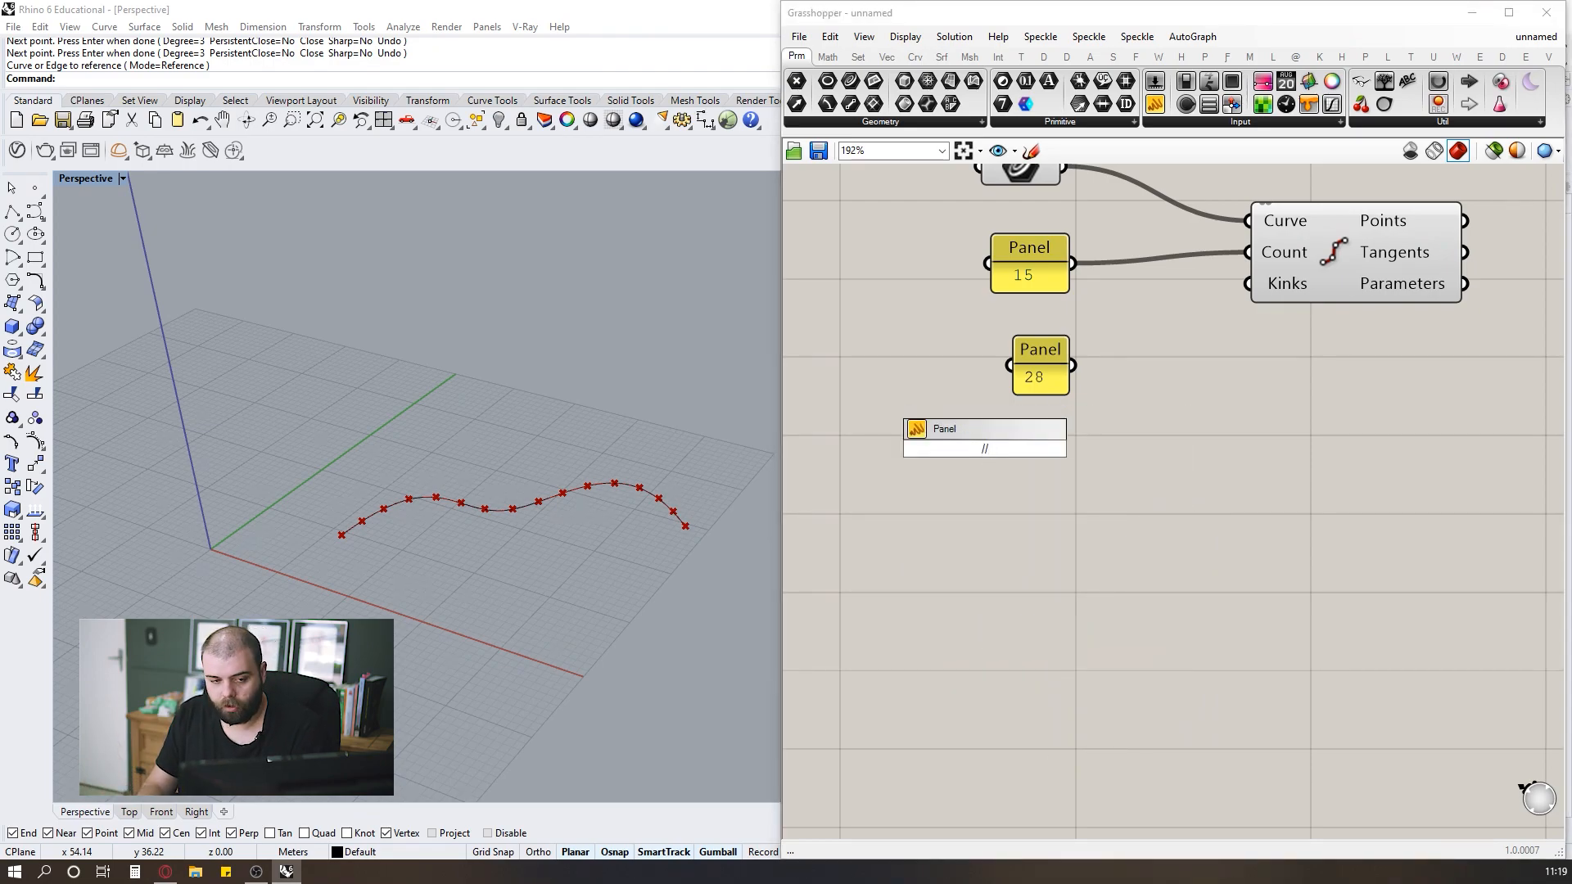
text(Olá, m)
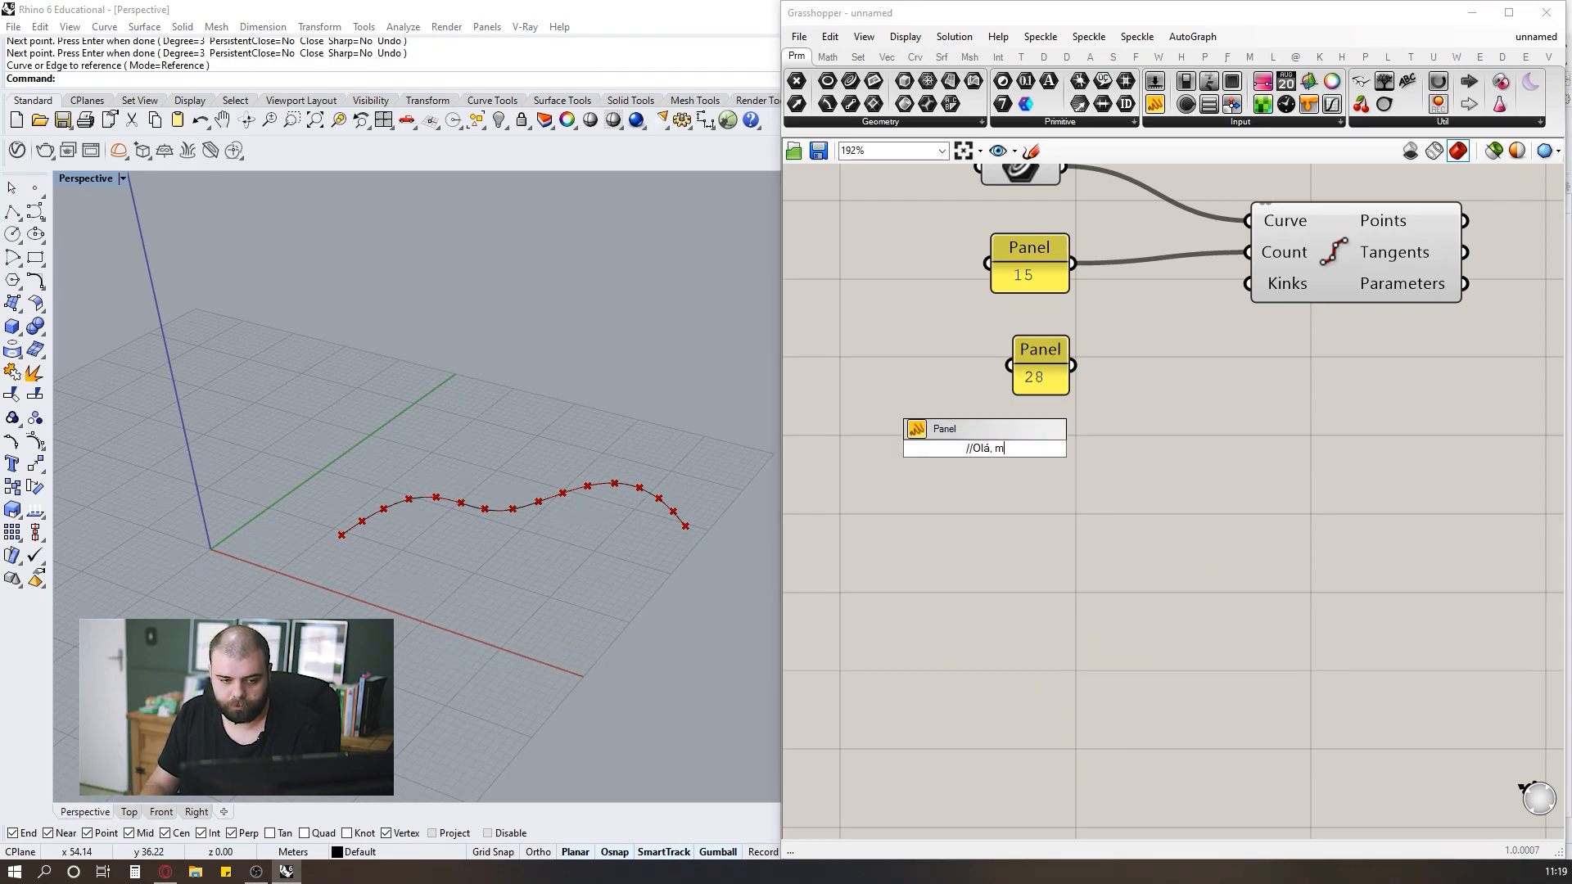
text(undo!)
key(Return)
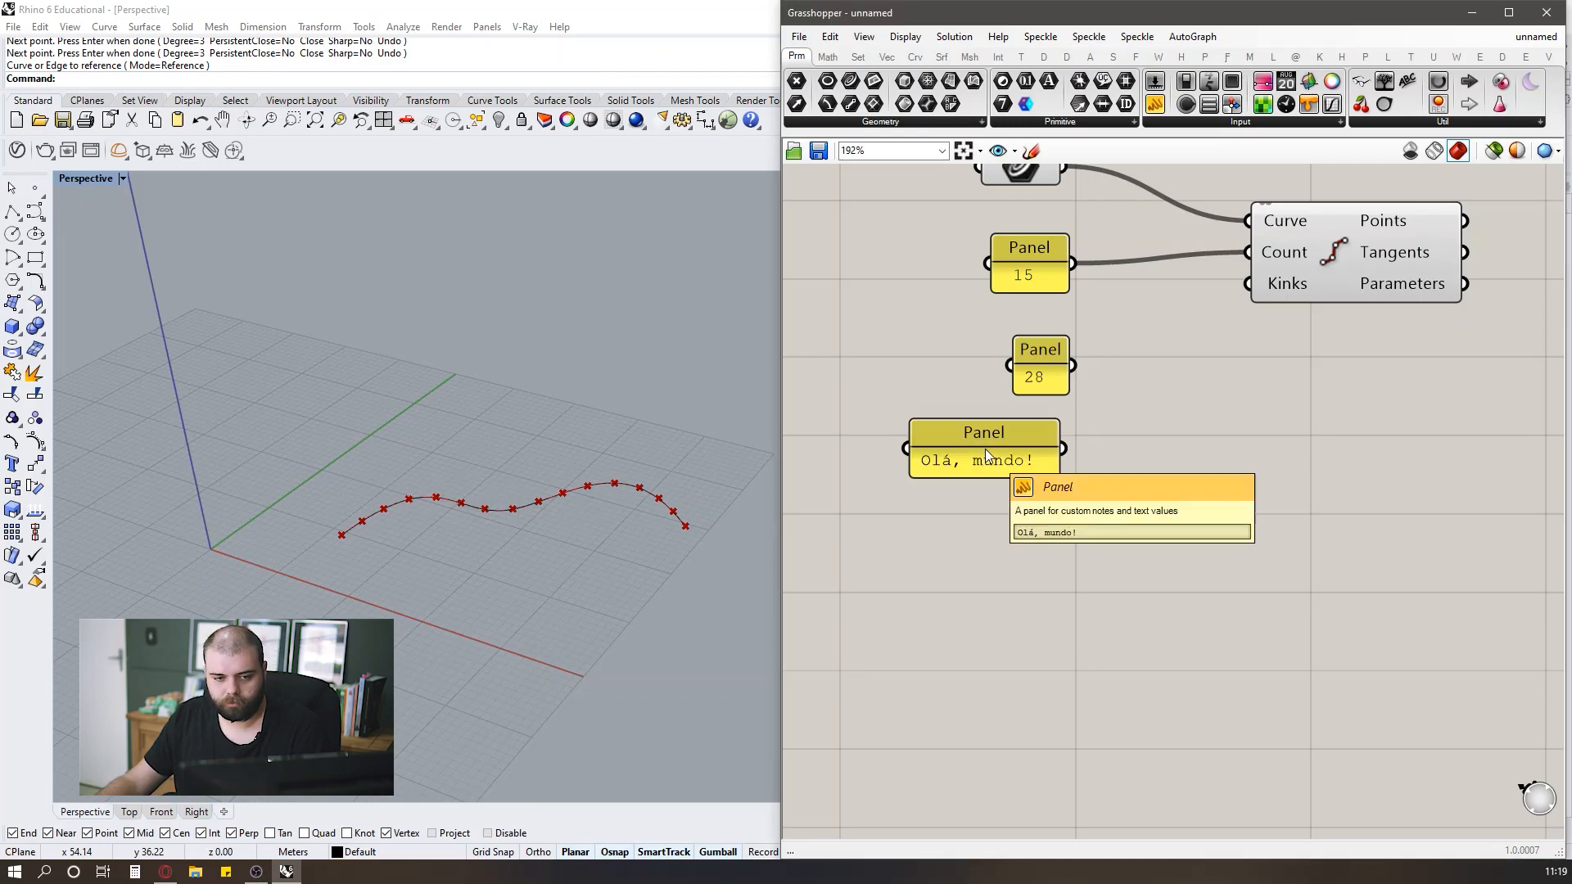
drag(984, 448, 1021, 449)
Delete the "Olá, mundo!" Panel and the Panel containing 28.
drag(1207, 585, 1024, 354)
scroll(1089, 504, down, 4)
scroll(1095, 509, up, 3)
drag(1119, 529, 961, 410)
key(Delete)
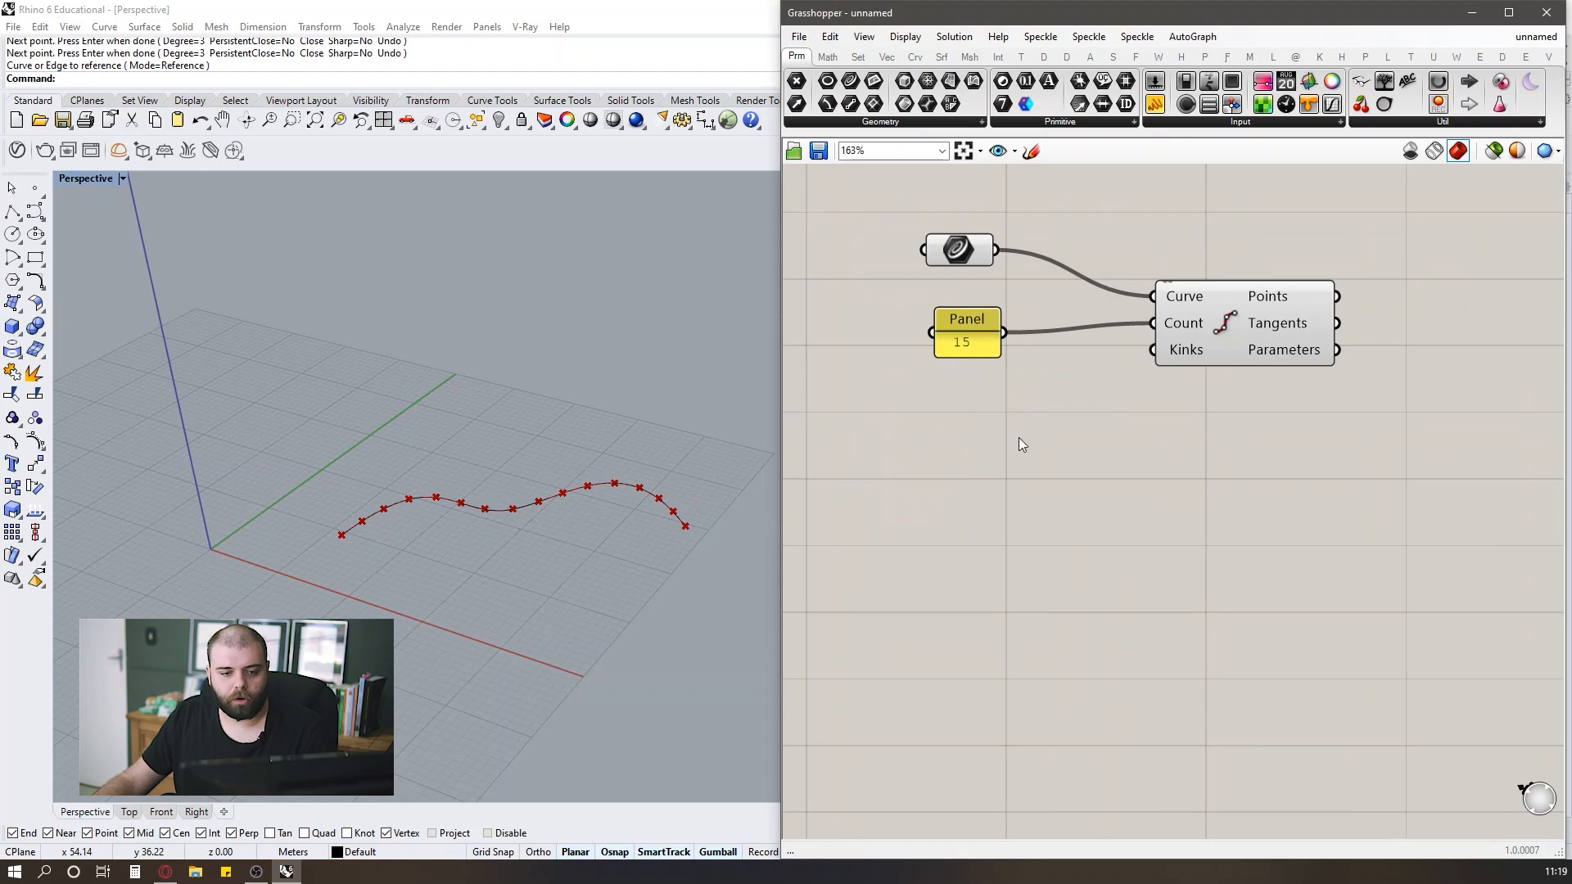
scroll(1001, 455, down, 2)
scroll(1044, 344, up, 4)
scroll(1089, 455, down, 4)
drag(1208, 436, 1225, 438)
click(1225, 396)
scroll(1226, 396, down, 4)
scroll(1130, 413, up, 4)
scroll(1122, 420, up, 1)
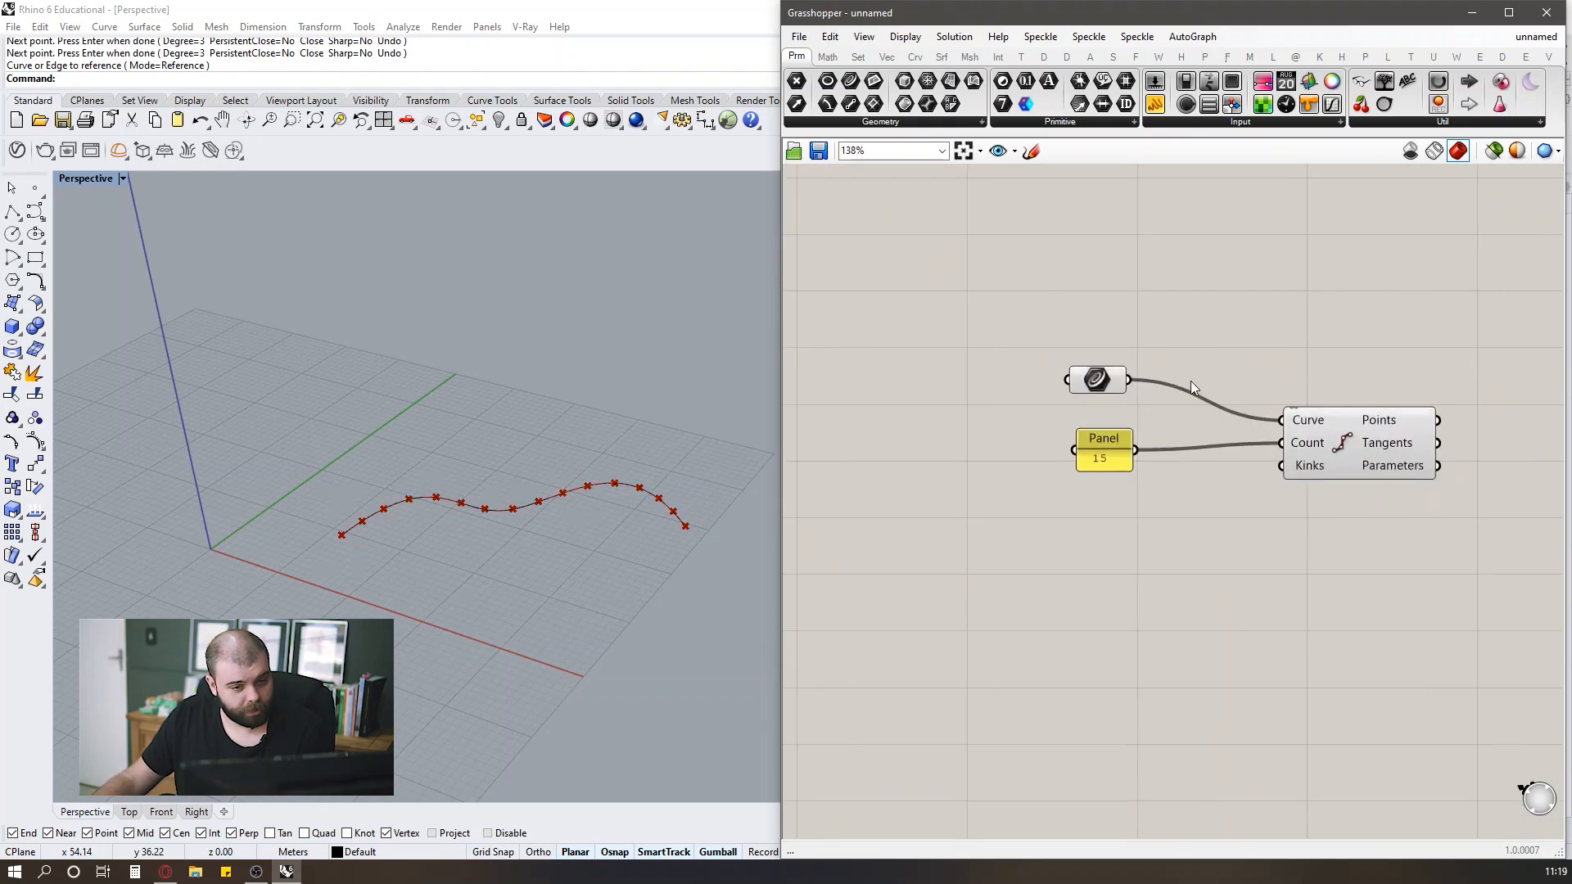
scroll(1064, 418, down, 3)
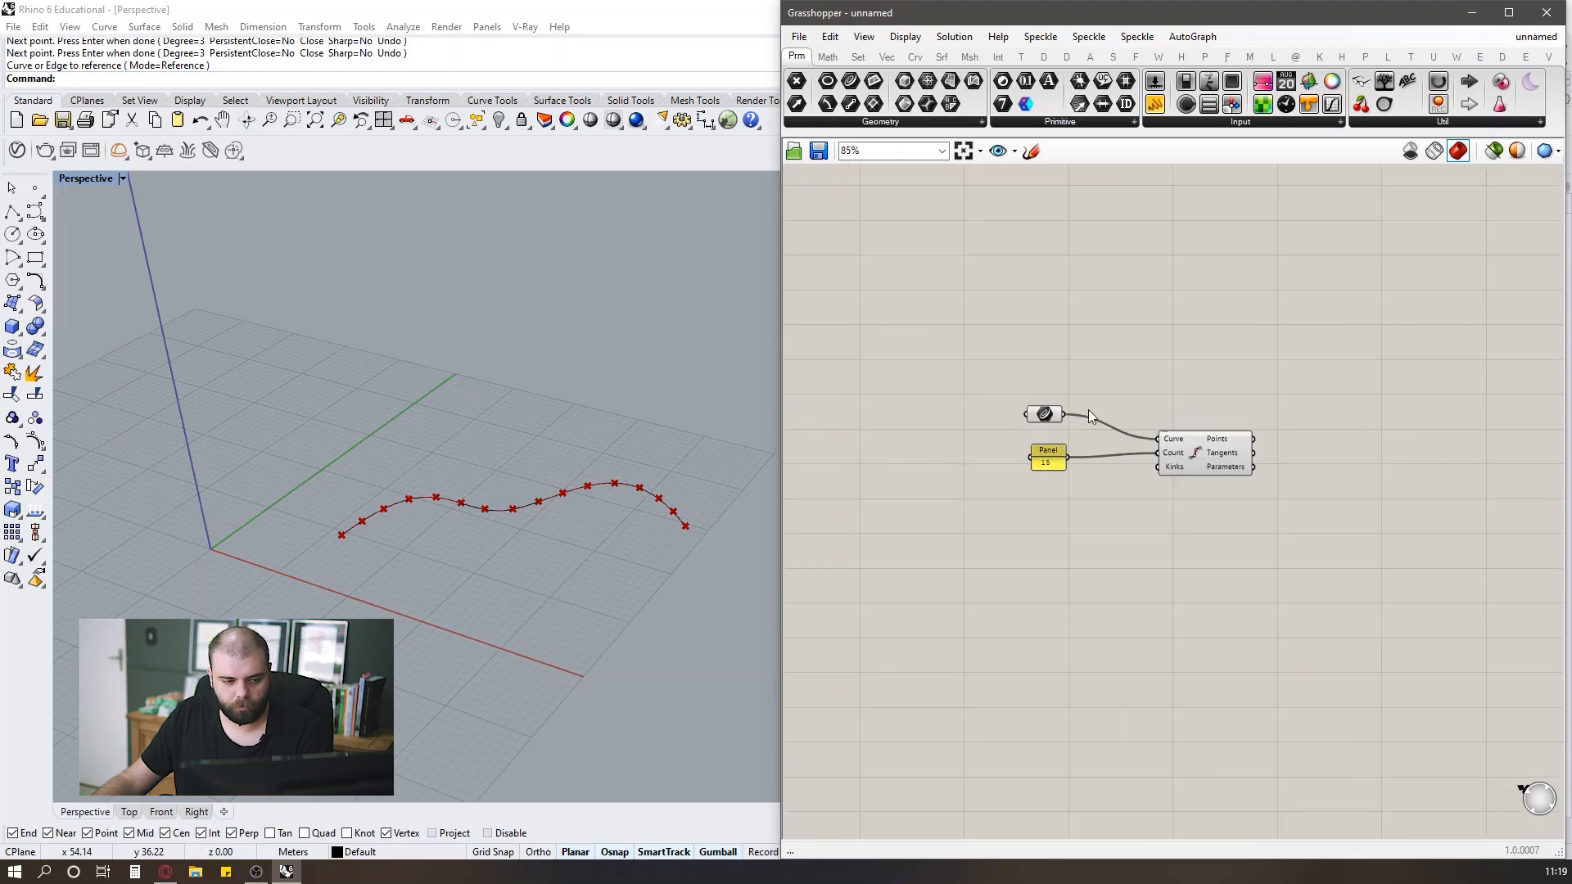
scroll(1088, 409, up, 3)
scroll(1256, 396, down, 5)
scroll(1277, 372, up, 3)
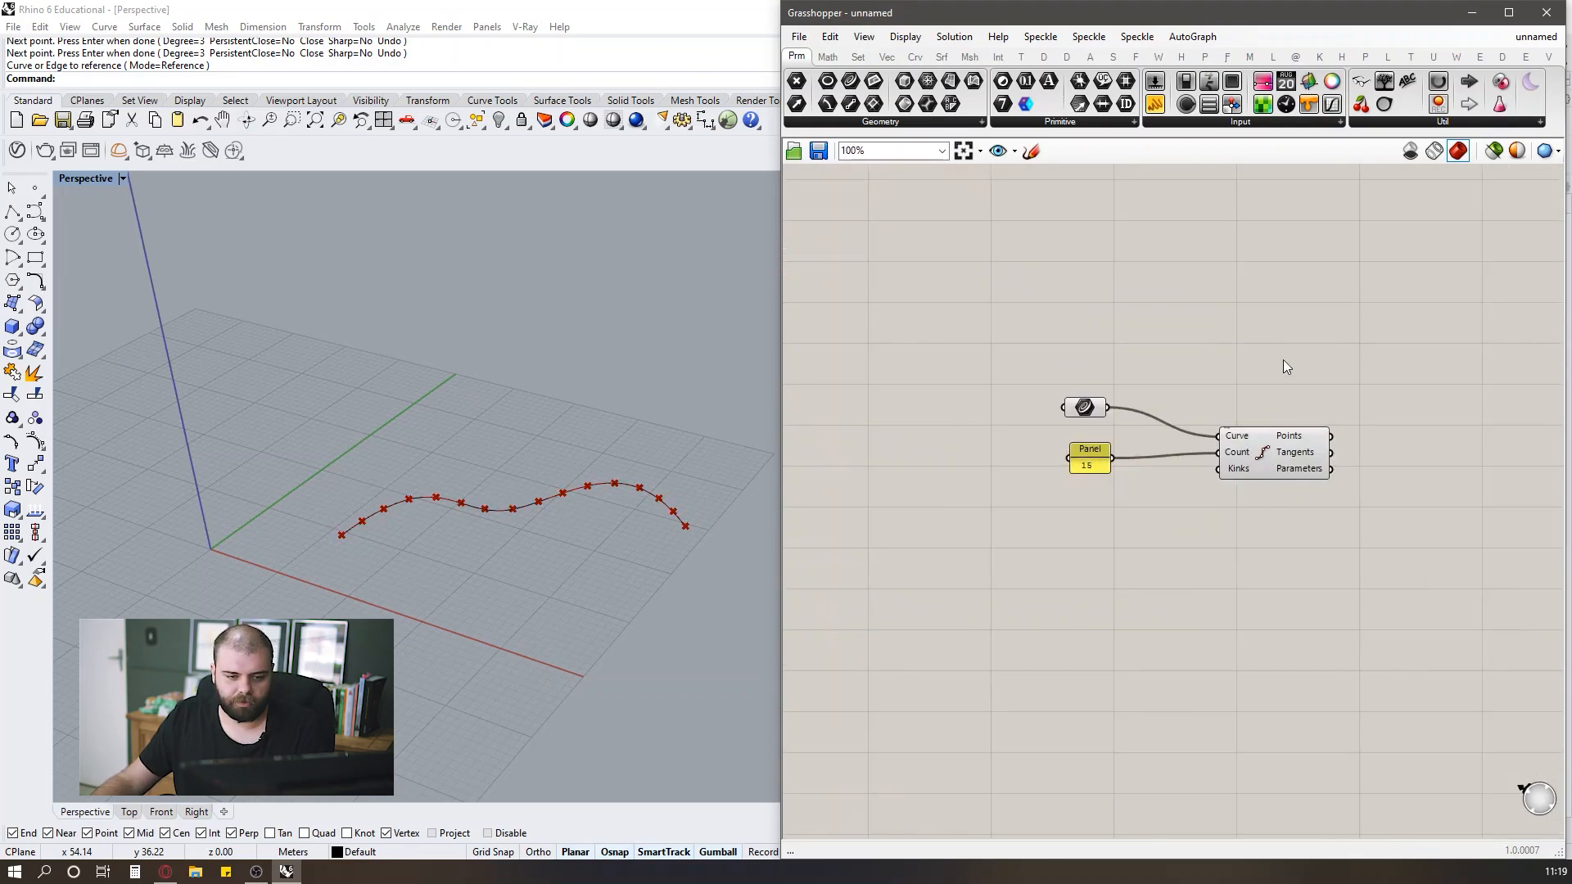
Move the two unconnected Number Sliders near the canvas edge farther down together, and clear the selection.
scroll(1358, 349, down, 4)
scroll(1193, 421, up, 3)
scroll(807, 381, down, 4)
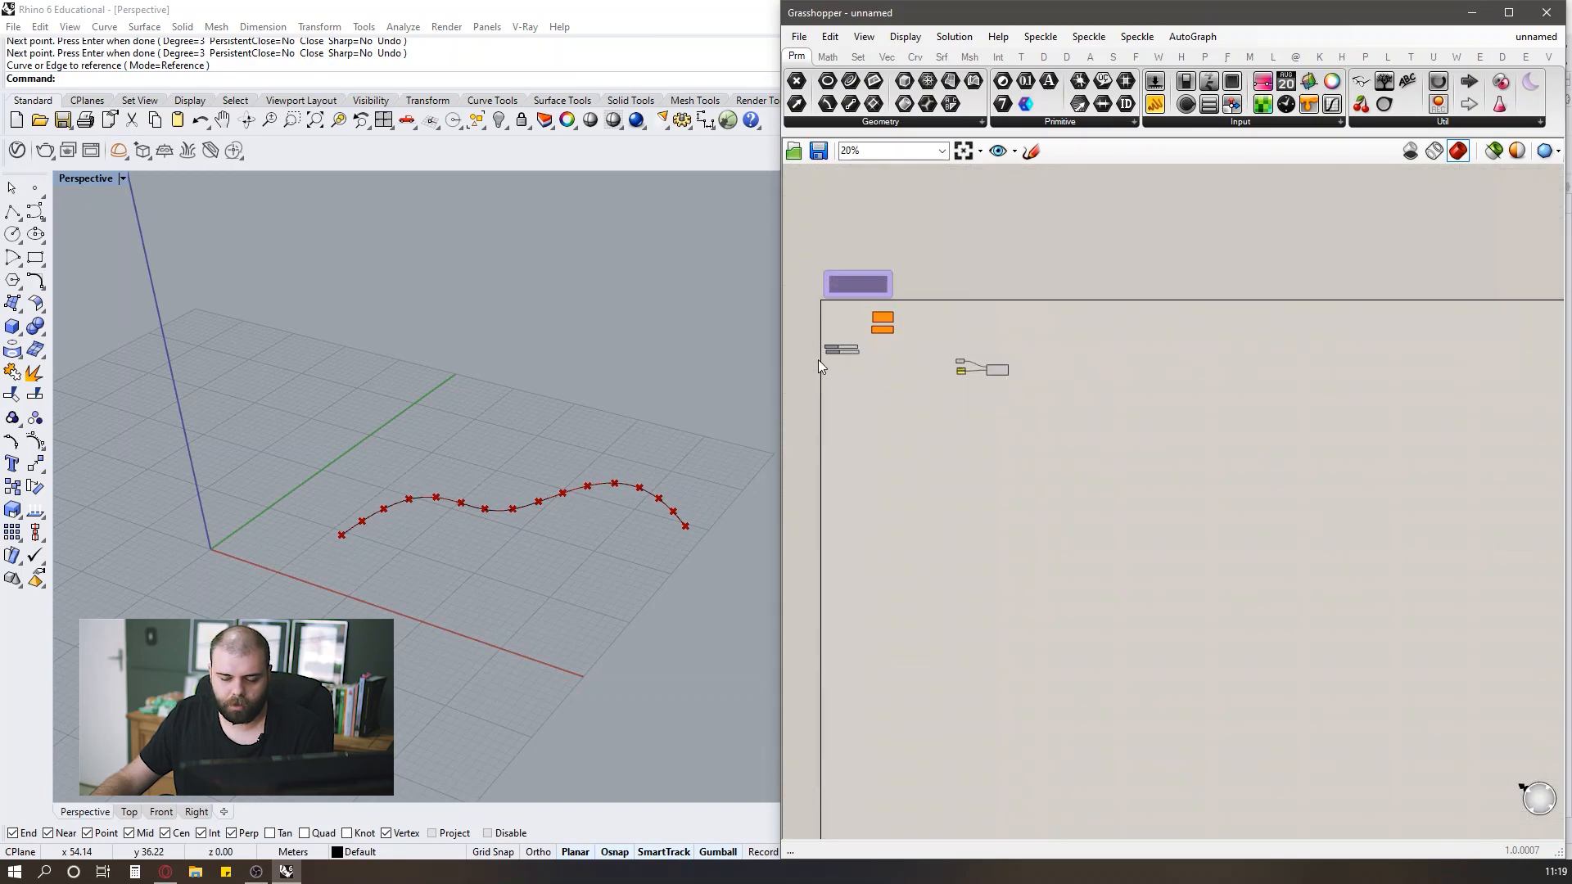
scroll(801, 364, up, 5)
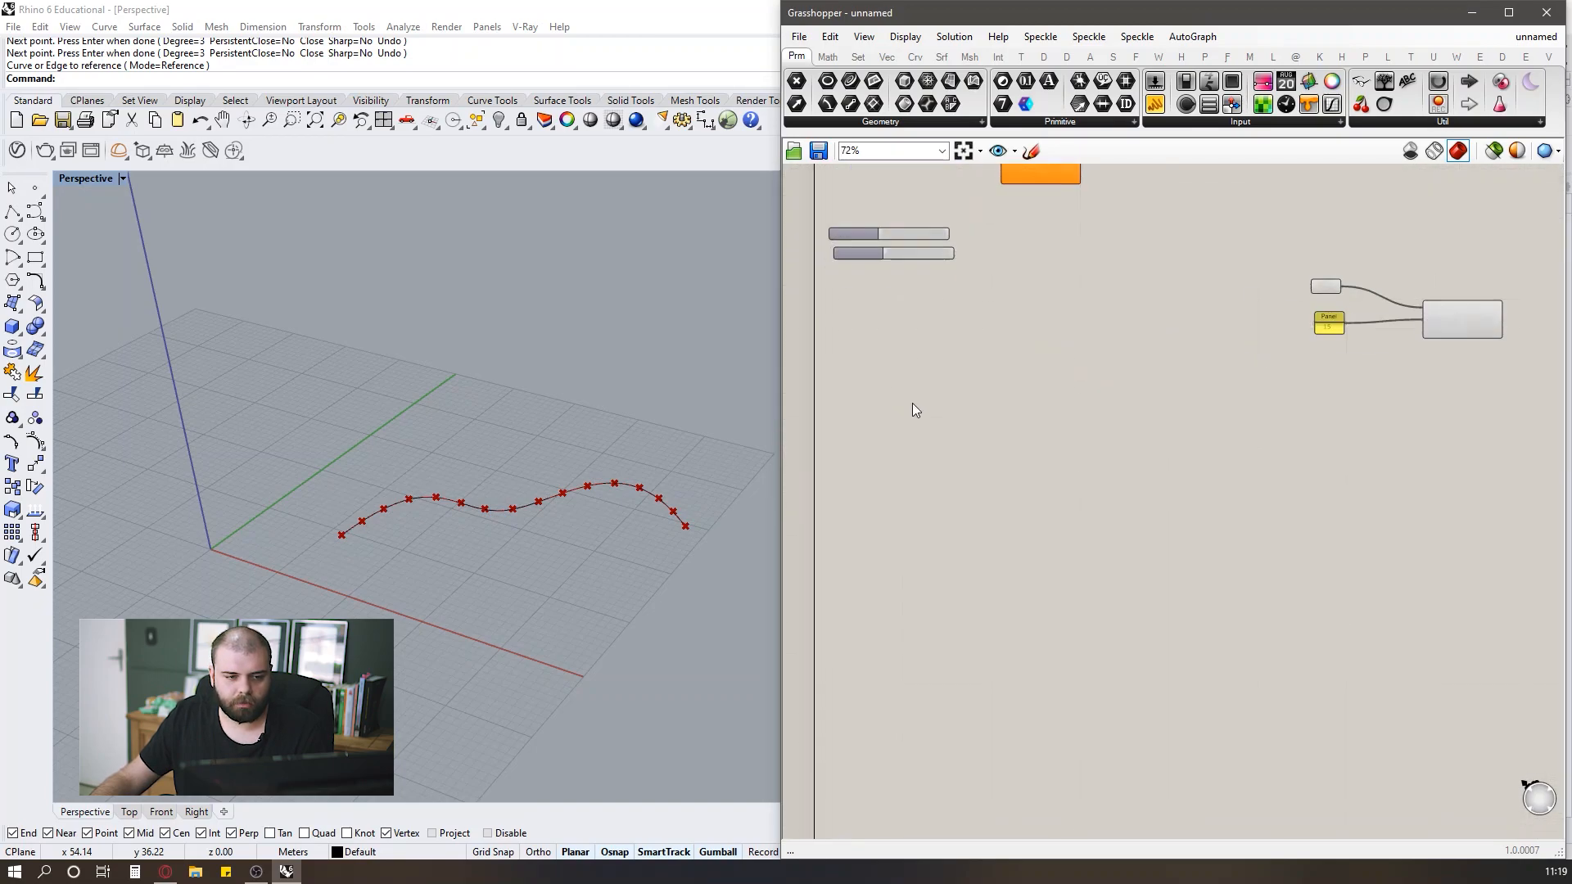
drag(947, 309, 884, 209)
drag(898, 263, 915, 389)
click(921, 310)
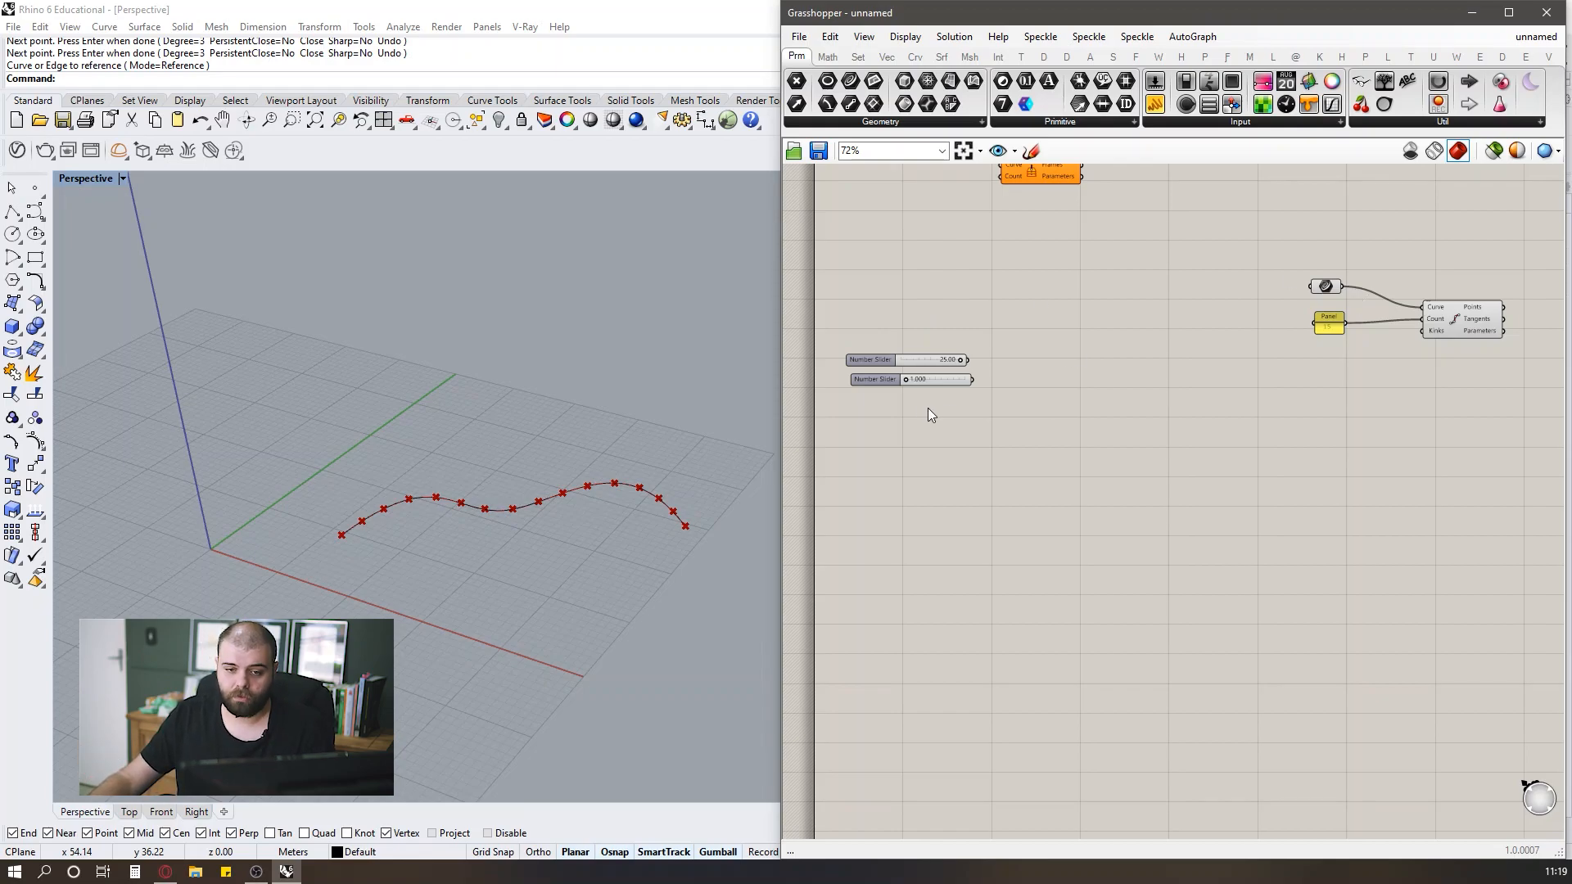
Nudge the Panel containing 15 so its wire runs straight into Divide Curve's Count input.
scroll(942, 373, up, 3)
scroll(861, 390, down, 4)
scroll(1277, 360, up, 6)
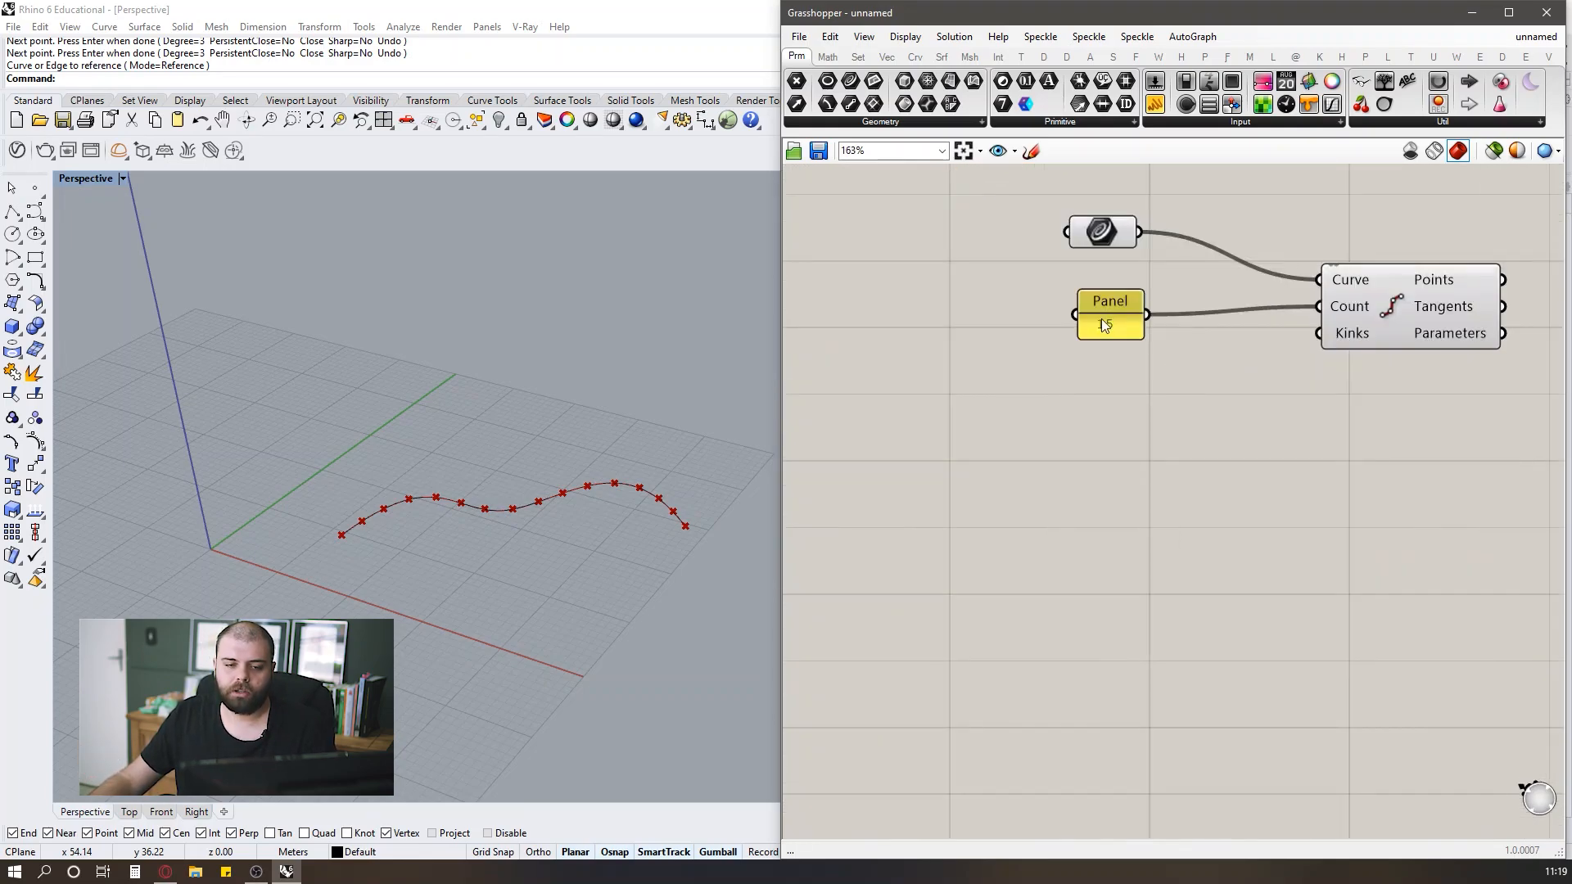
drag(1120, 306, 1129, 298)
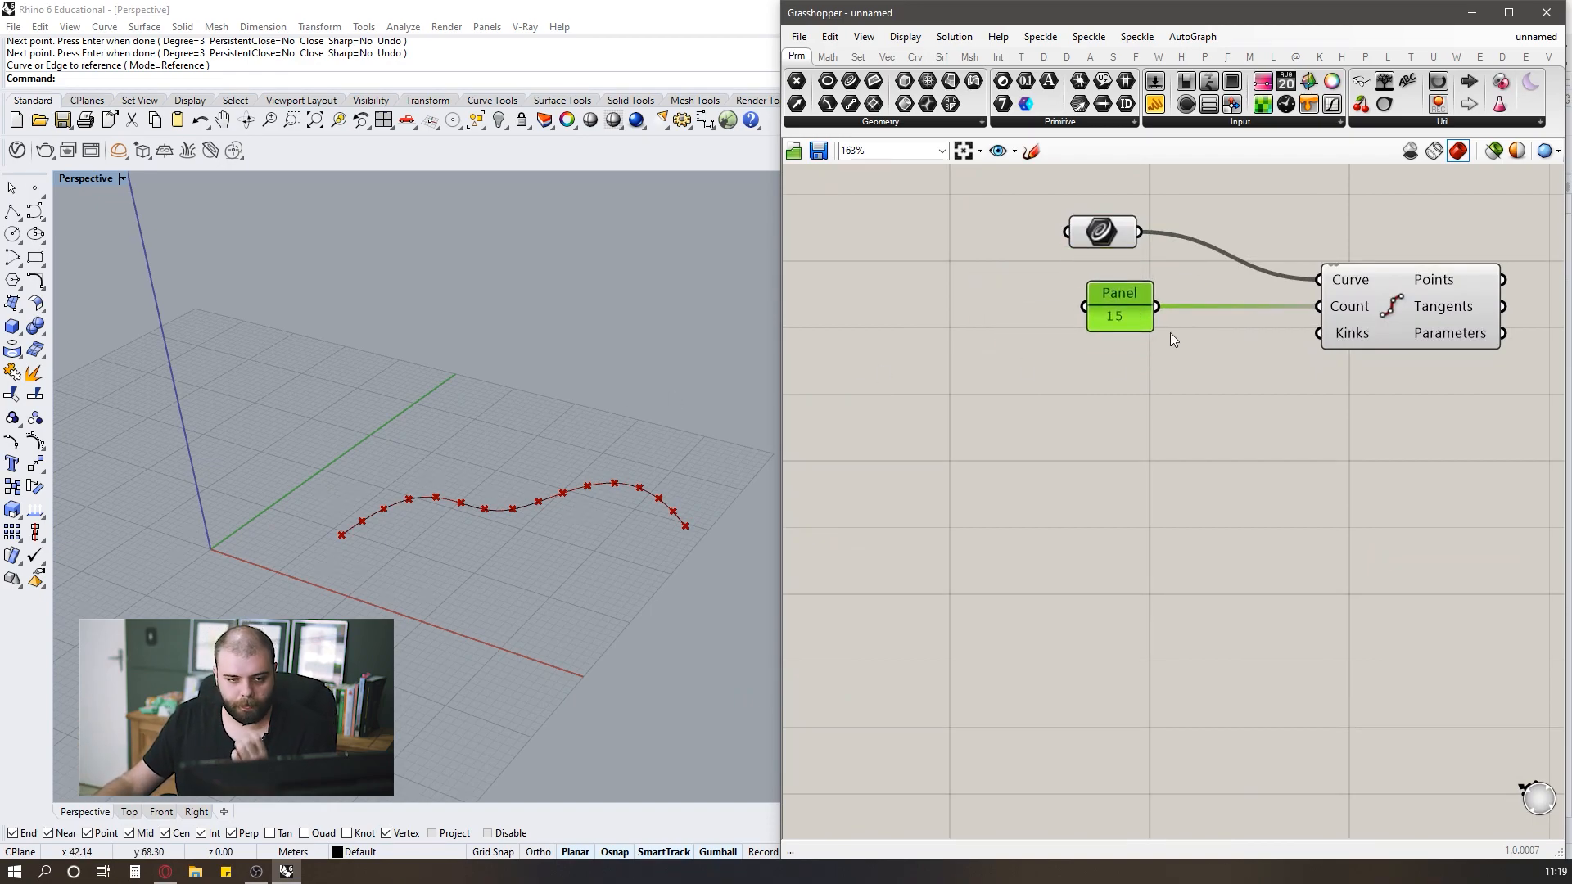
scroll(1202, 335, down, 4)
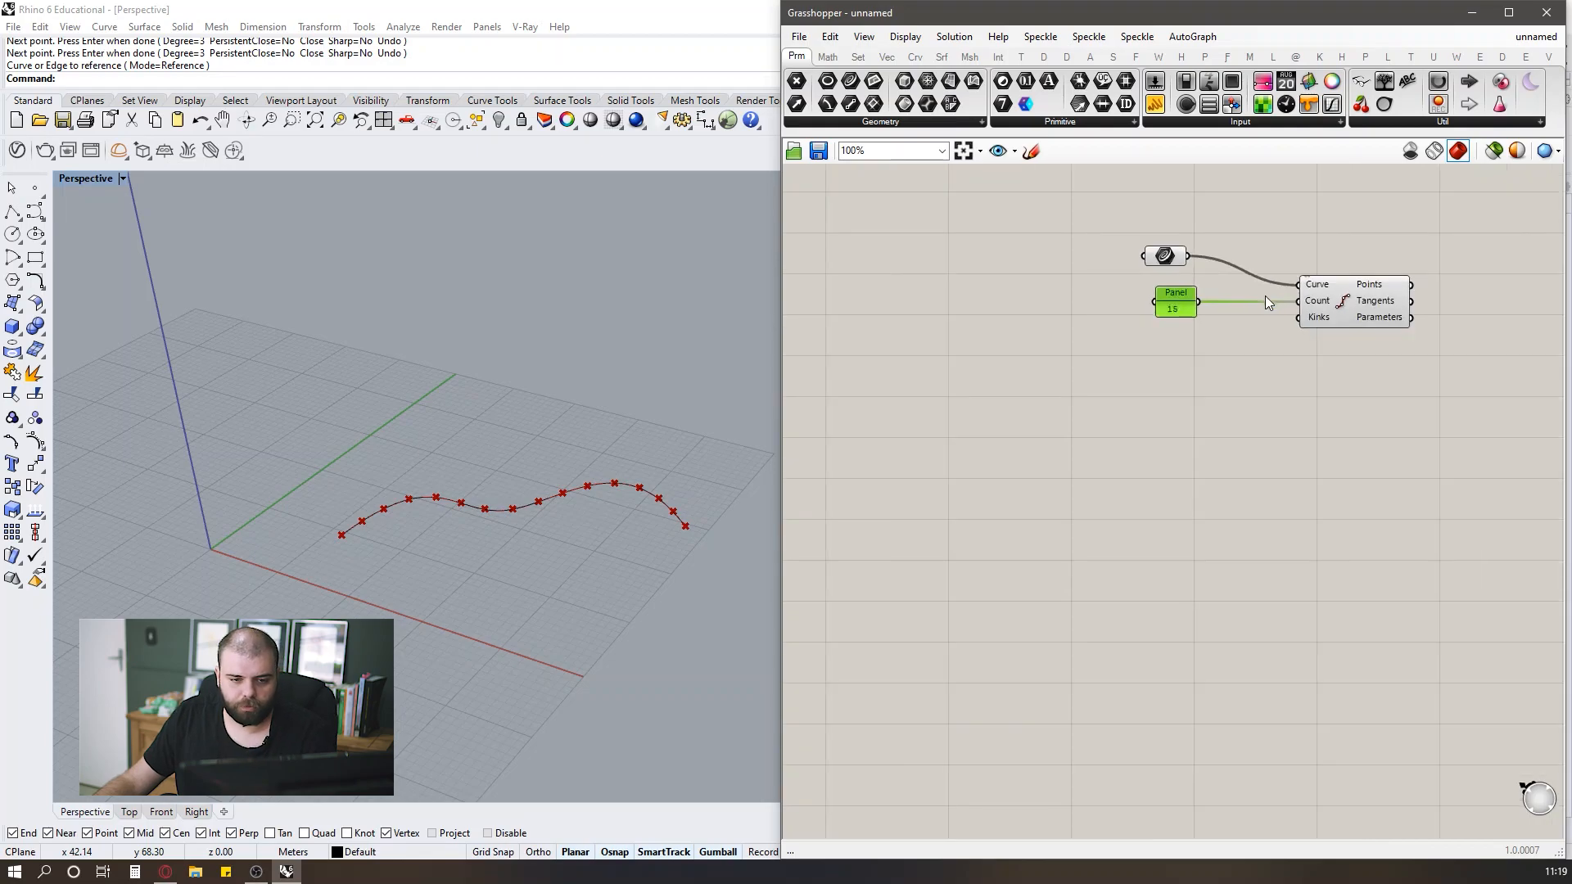
scroll(1197, 350, down, 2)
mouse_move(1371, 406)
mouse_down()
mouse_move(1187, 274)
mouse_move(1295, 404)
mouse_move(925, 287)
mouse_up()
scroll(1298, 401, up, 3)
right_drag(1379, 451, 1102, 366)
scroll(1102, 365, down, 1)
scroll(1292, 297, down, 3)
click(1427, 542)
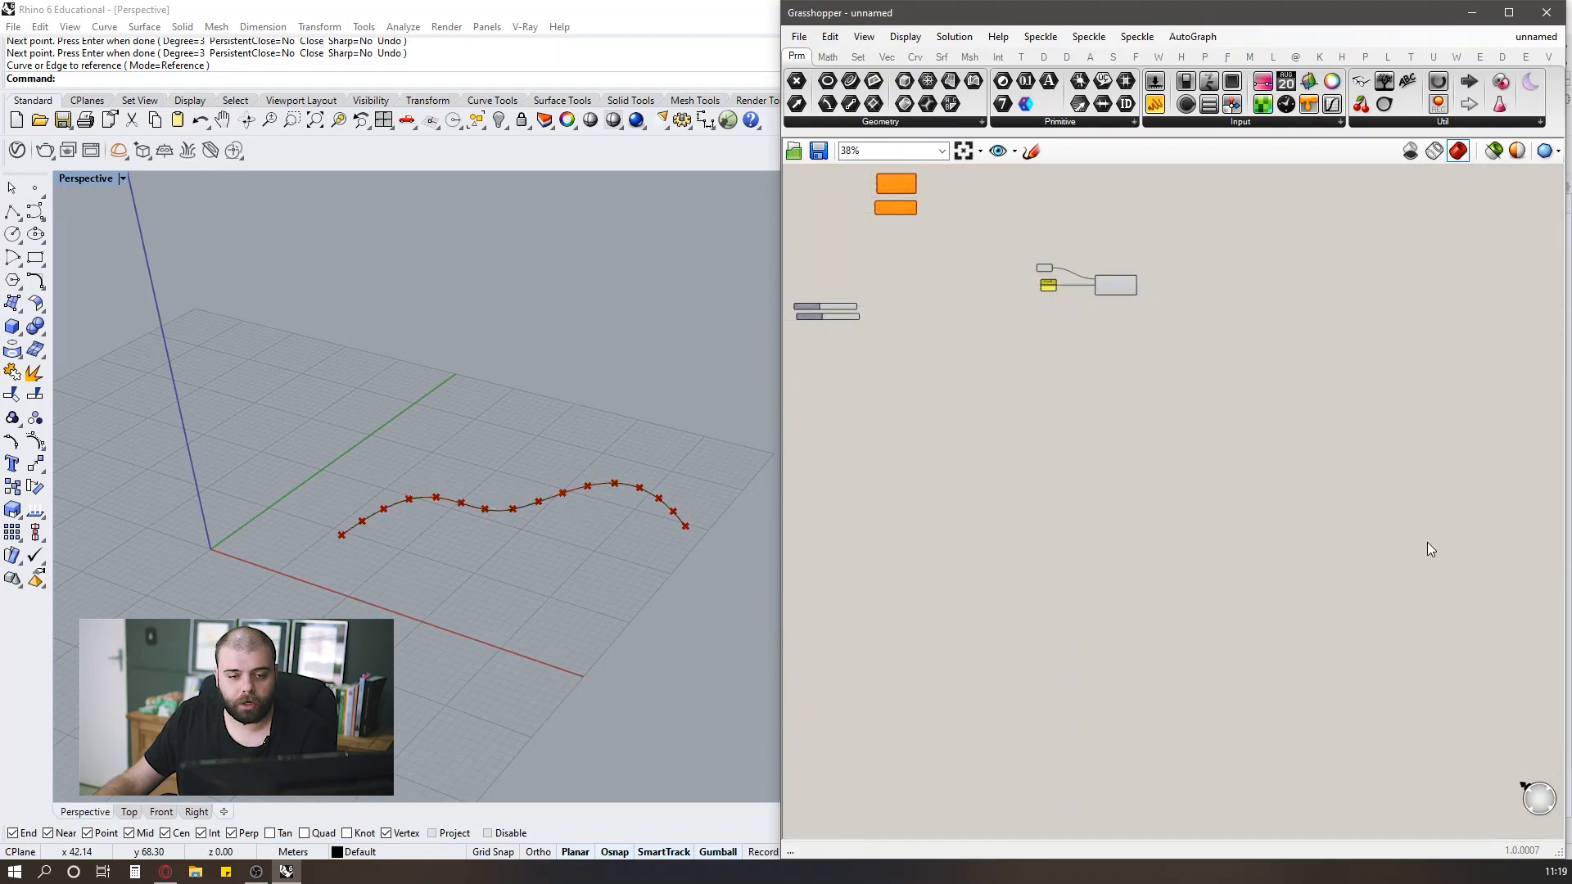
scroll(1267, 442, down, 3)
scroll(1021, 329, up, 5)
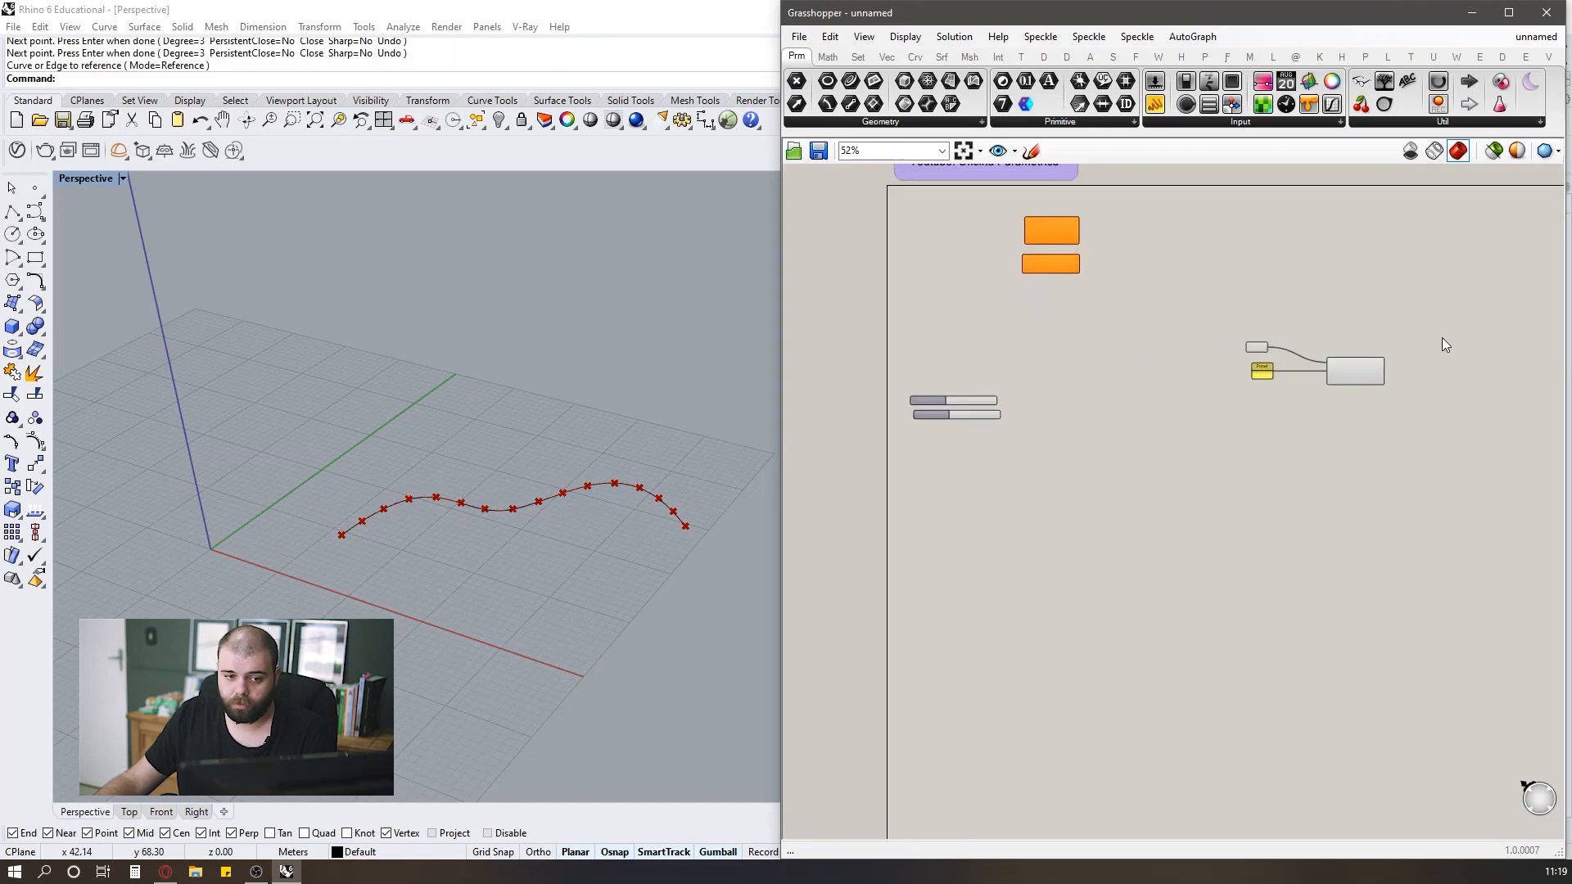
scroll(1226, 342, up, 3)
scroll(1197, 340, down, 4)
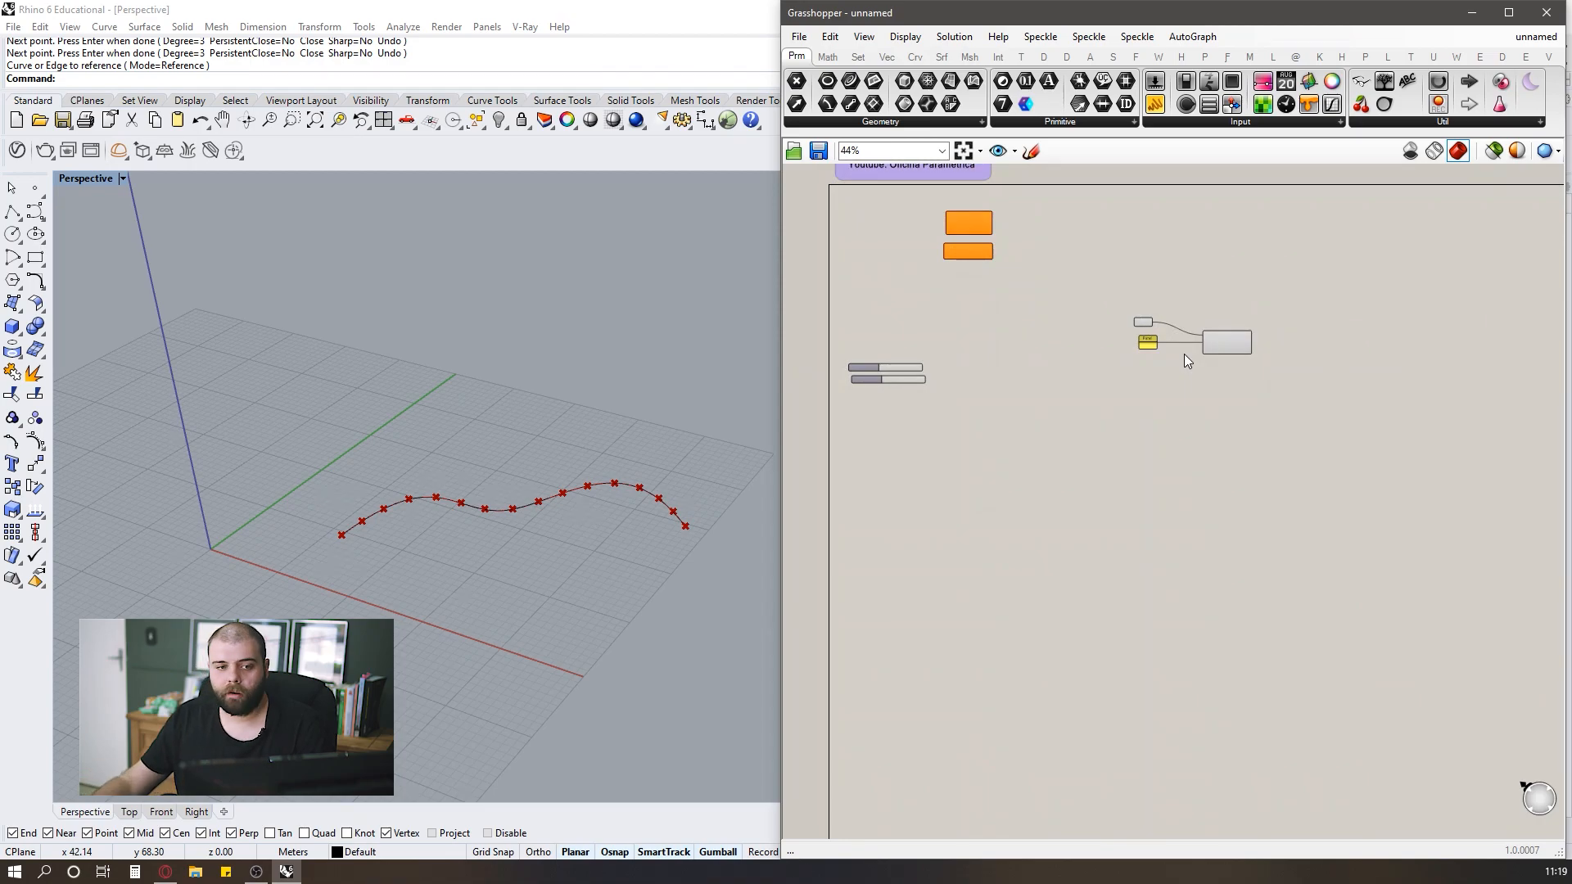
scroll(1151, 318, up, 3)
scroll(1148, 321, down, 2)
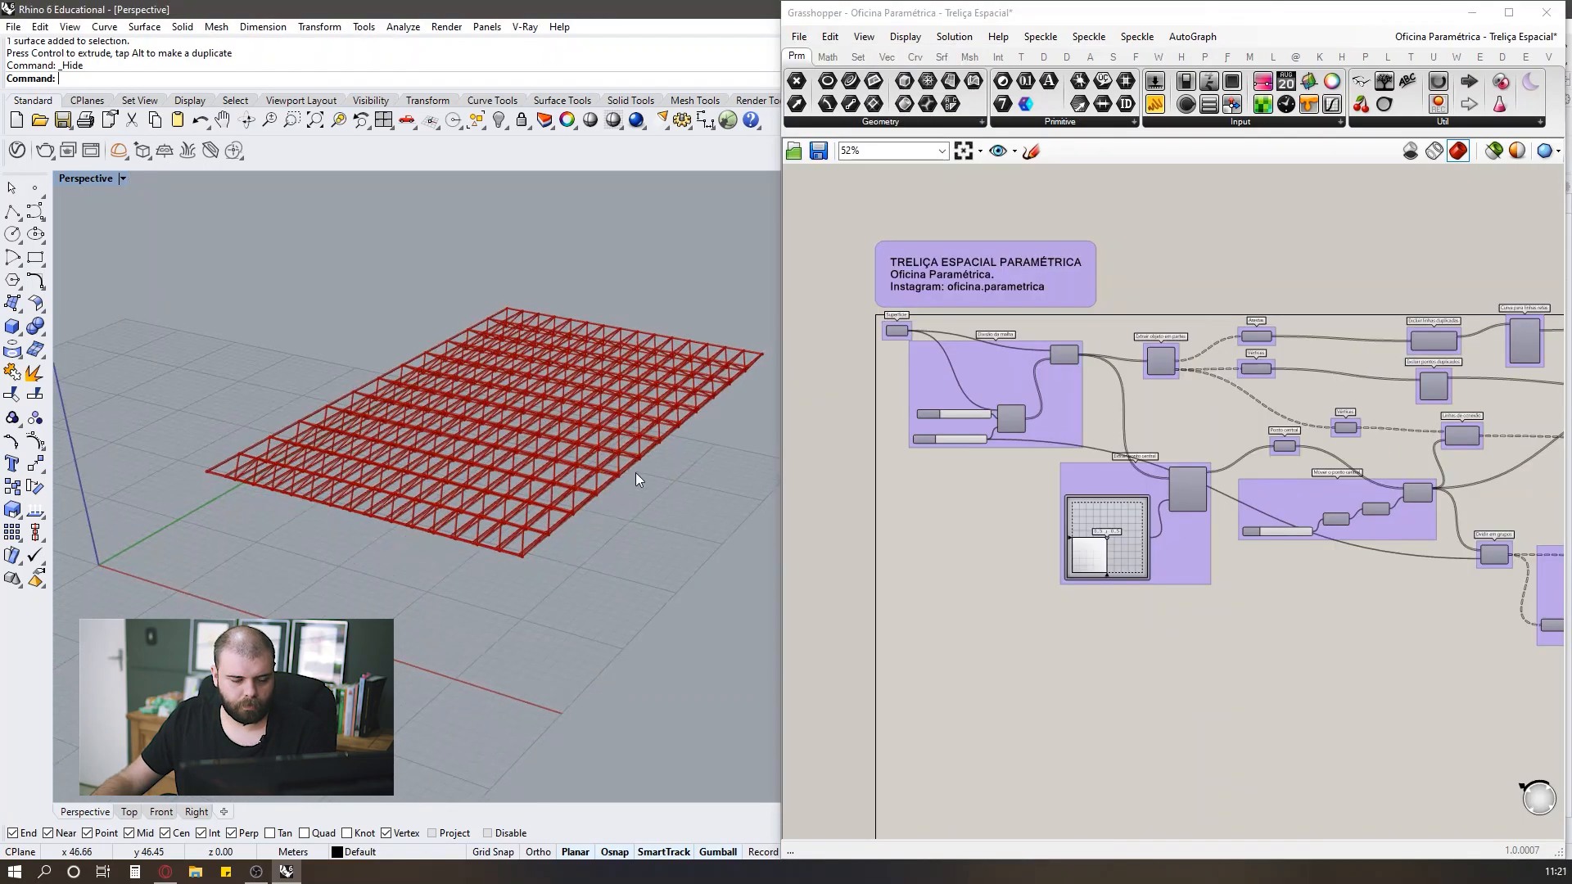
Examine the space truss model and the grid division part of its definition.
scroll(635, 473, up, 3)
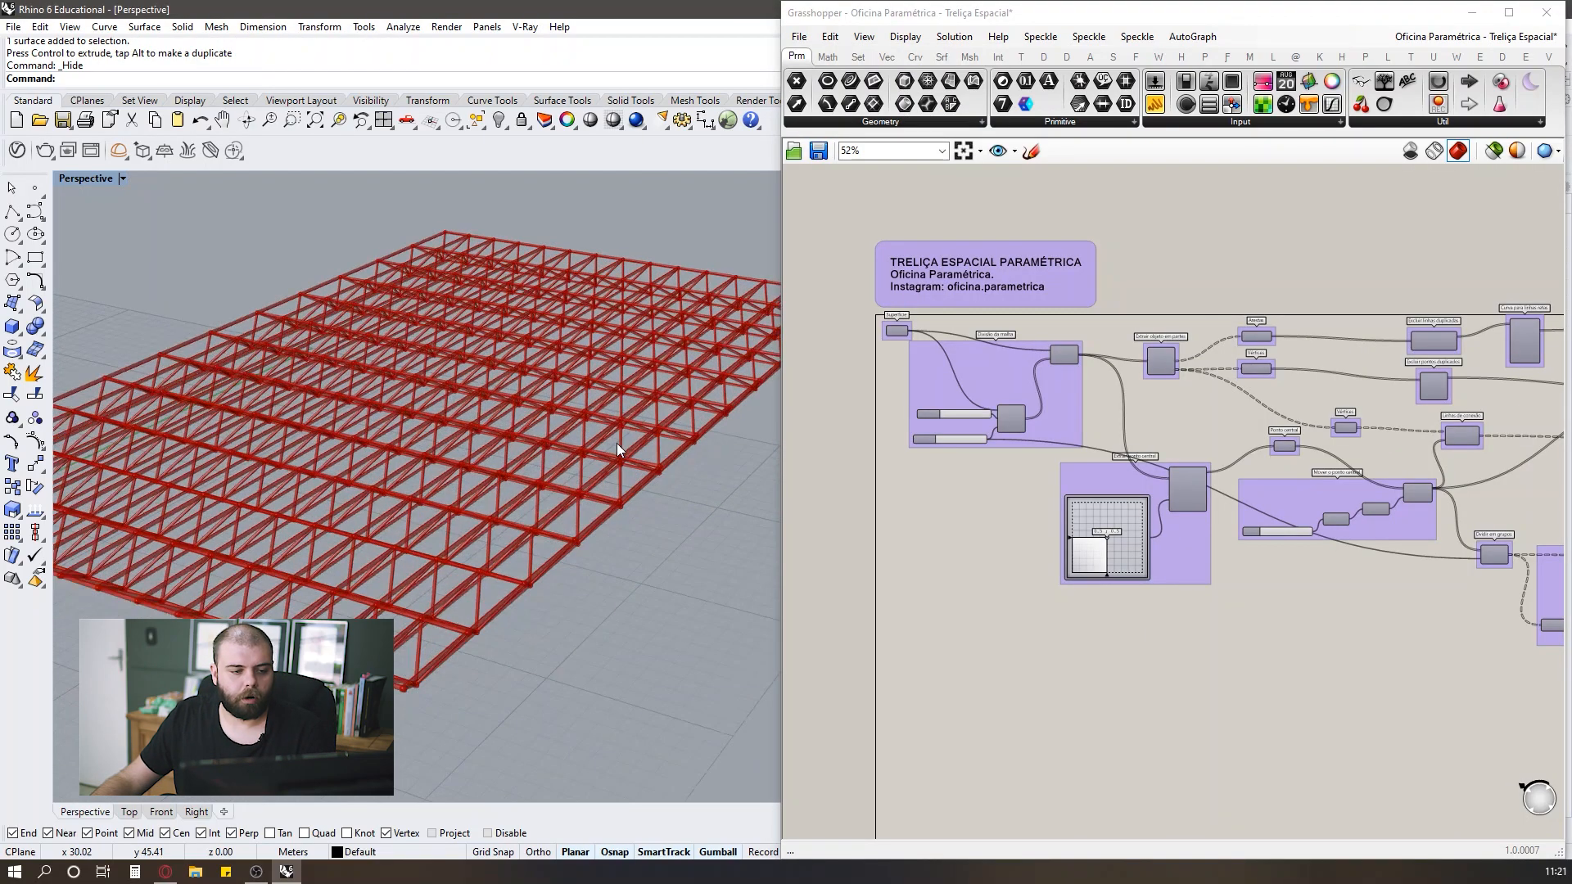
scroll(630, 422, down, 5)
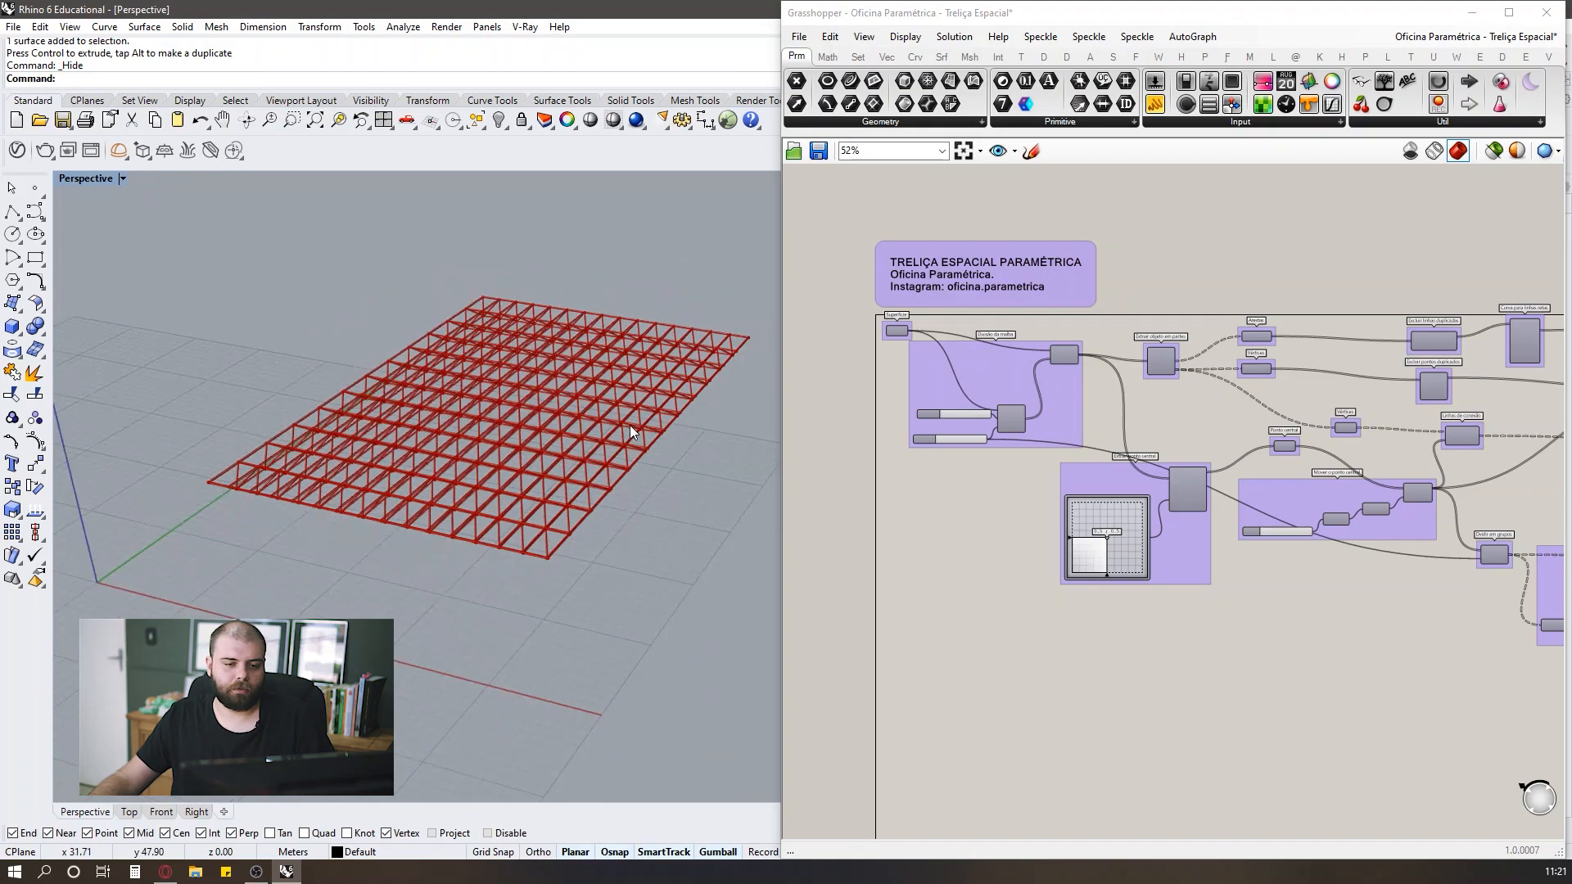
click(921, 538)
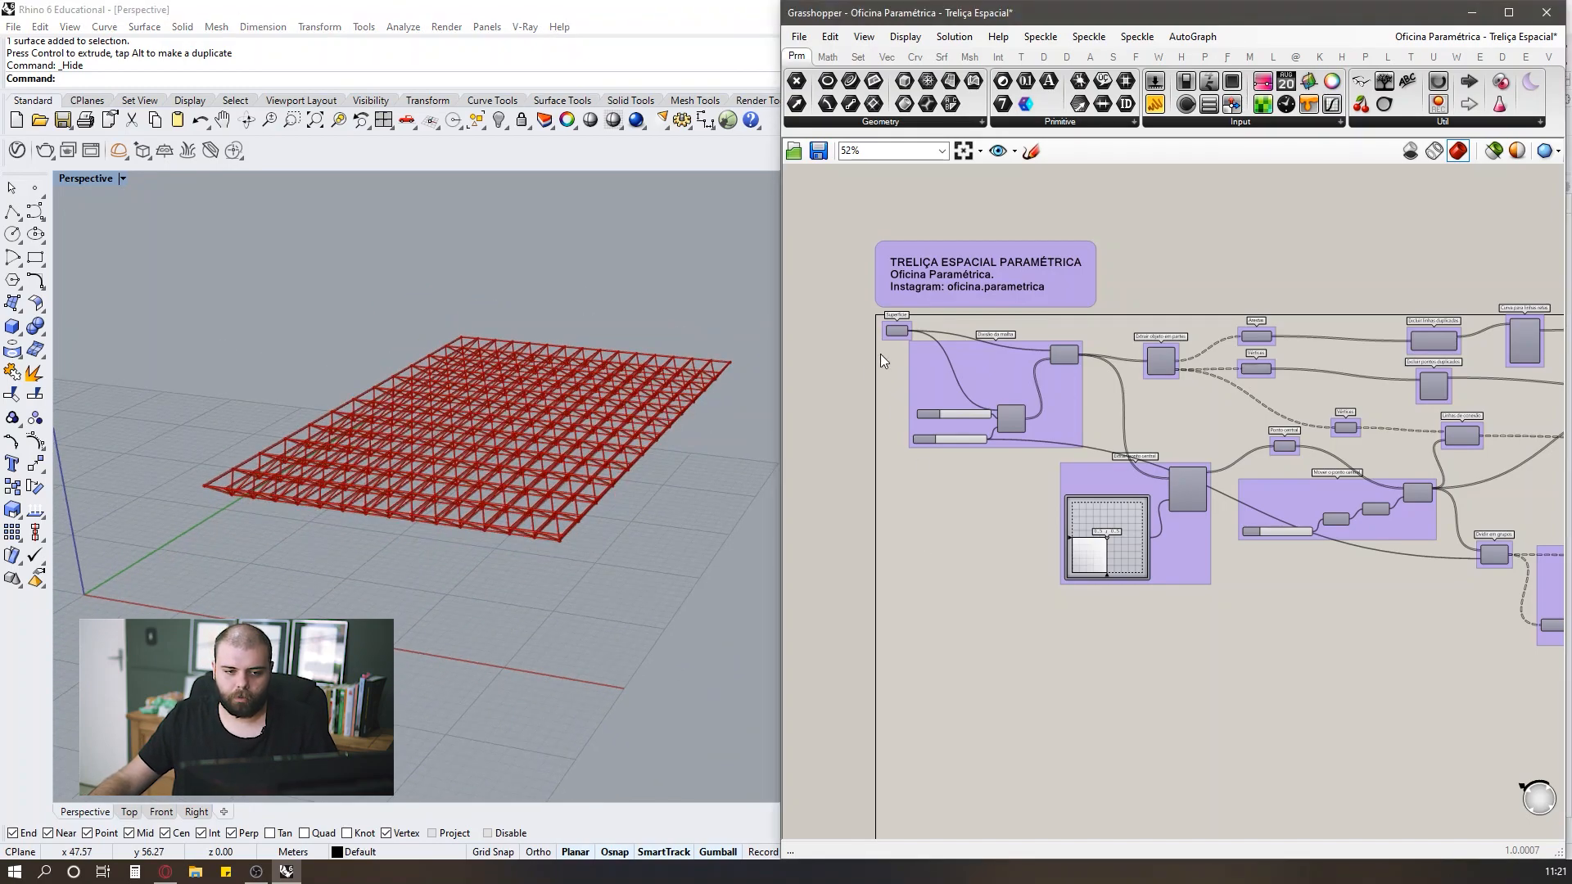
scroll(872, 345, up, 3)
click(984, 185)
drag(984, 184, 995, 221)
scroll(926, 303, down, 3)
scroll(921, 478, up, 5)
Set the U Count of the truss grid division to 8 and inspect the updated structure.
mouse_move(1117, 311)
mouse_down()
mouse_move(1094, 331)
mouse_move(1109, 324)
mouse_up()
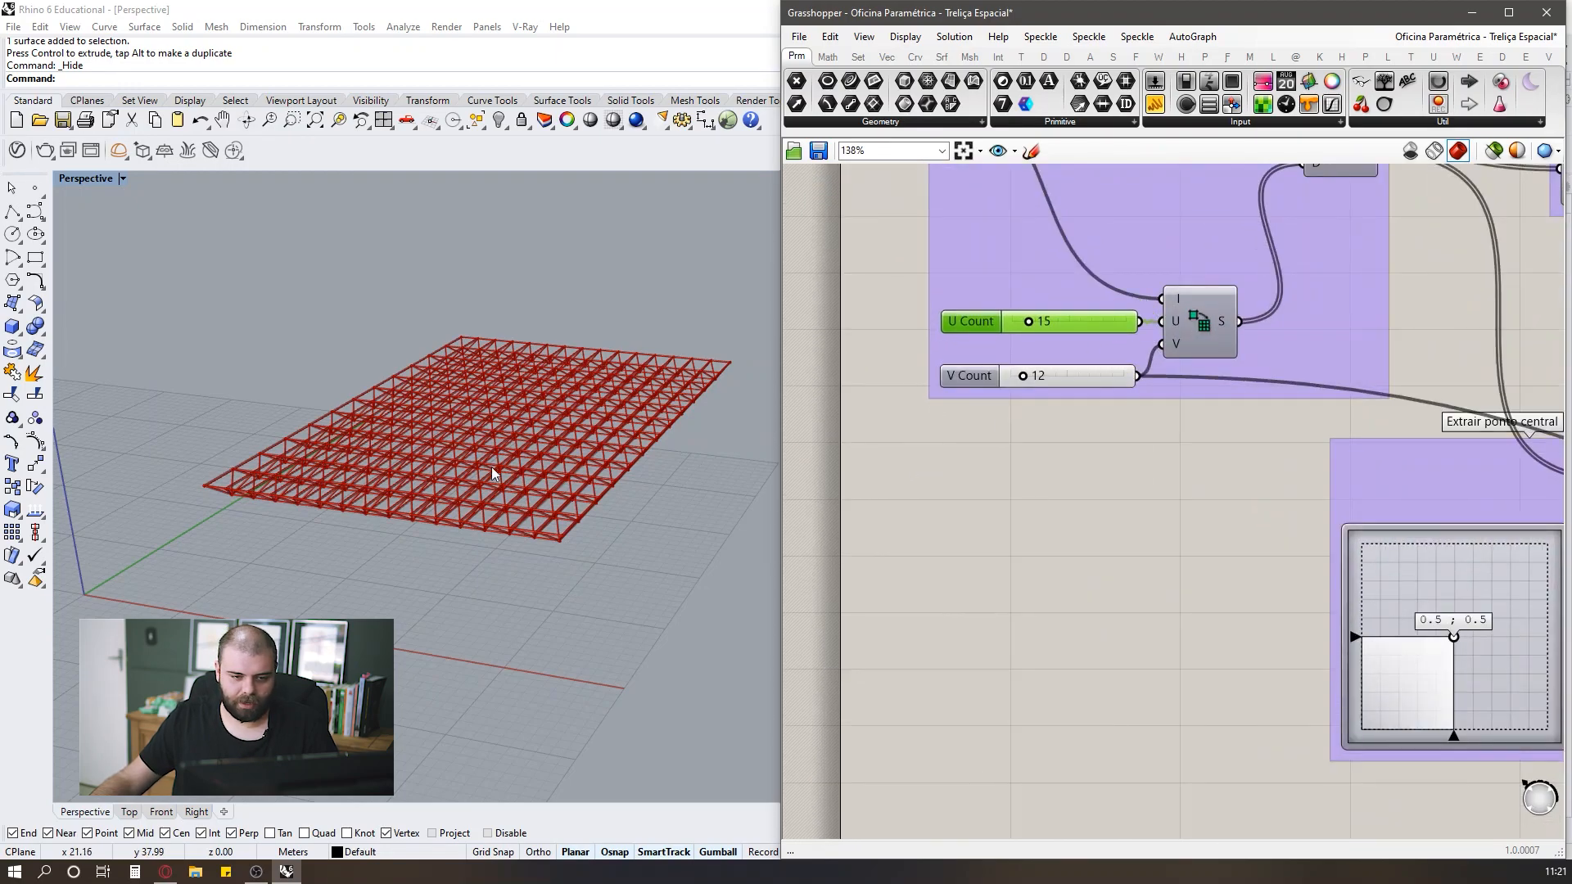
scroll(492, 467, up, 2)
mouse_move(492, 467)
right_down()
mouse_move(534, 481)
mouse_move(517, 459)
right_up()
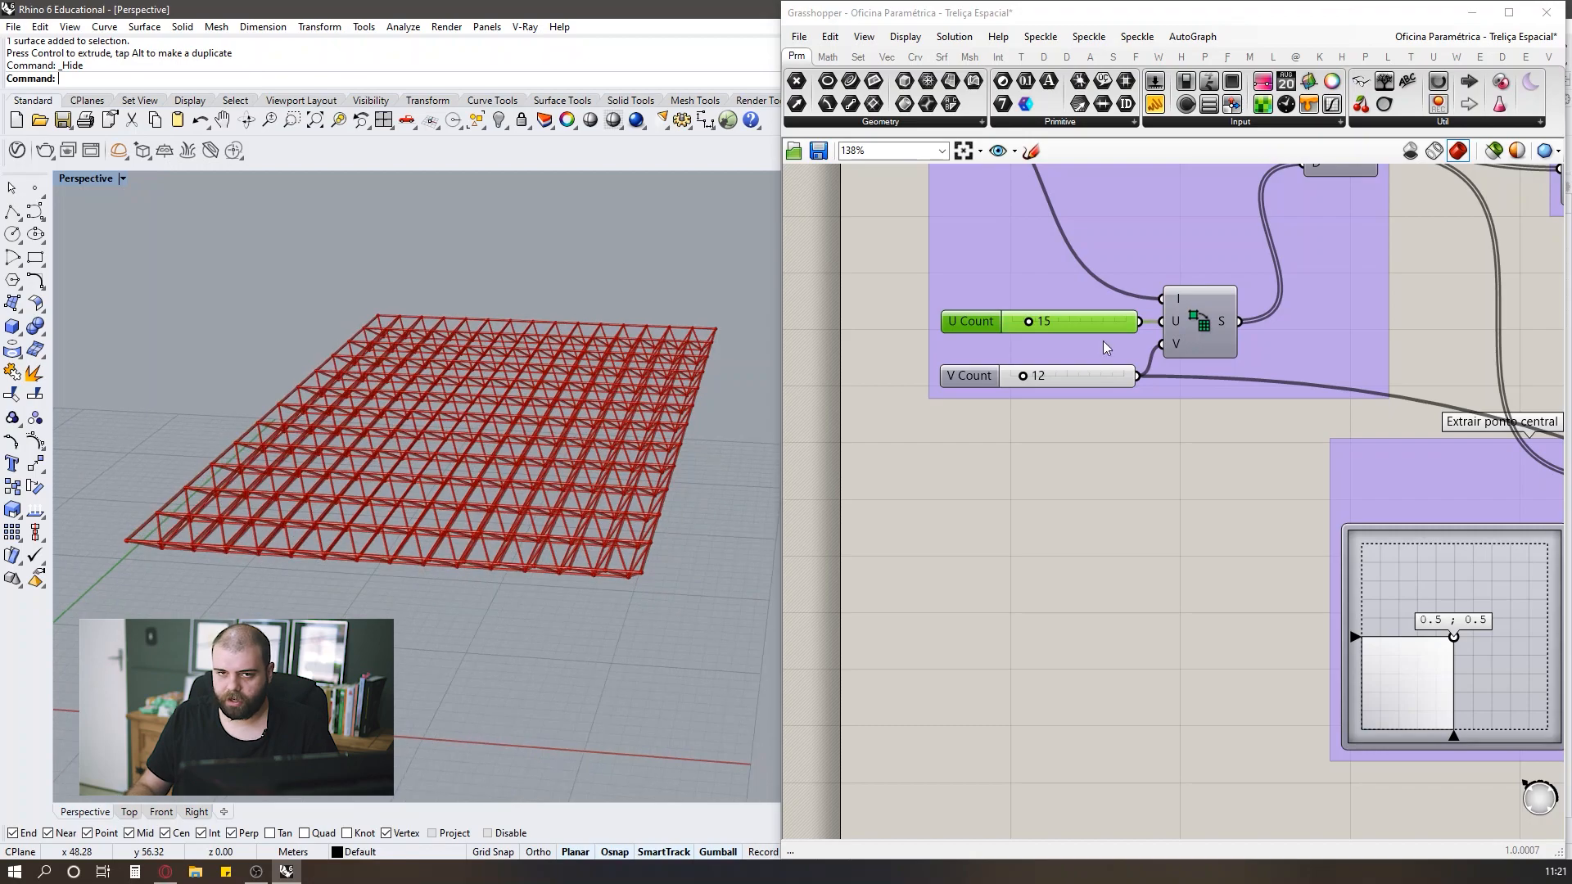
double_click(1069, 322)
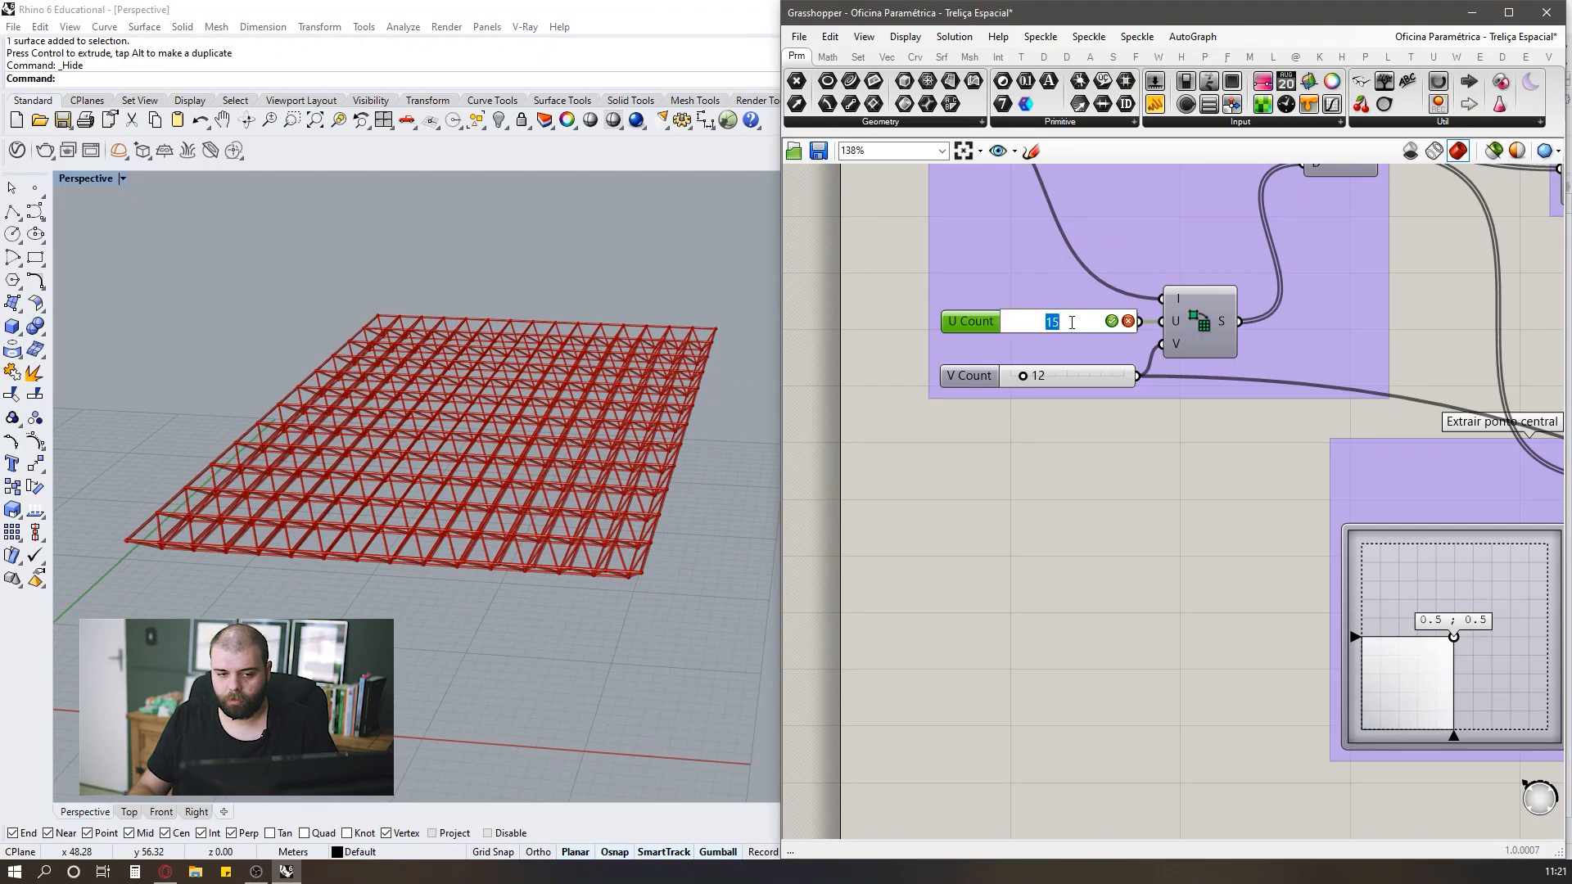
text(8)
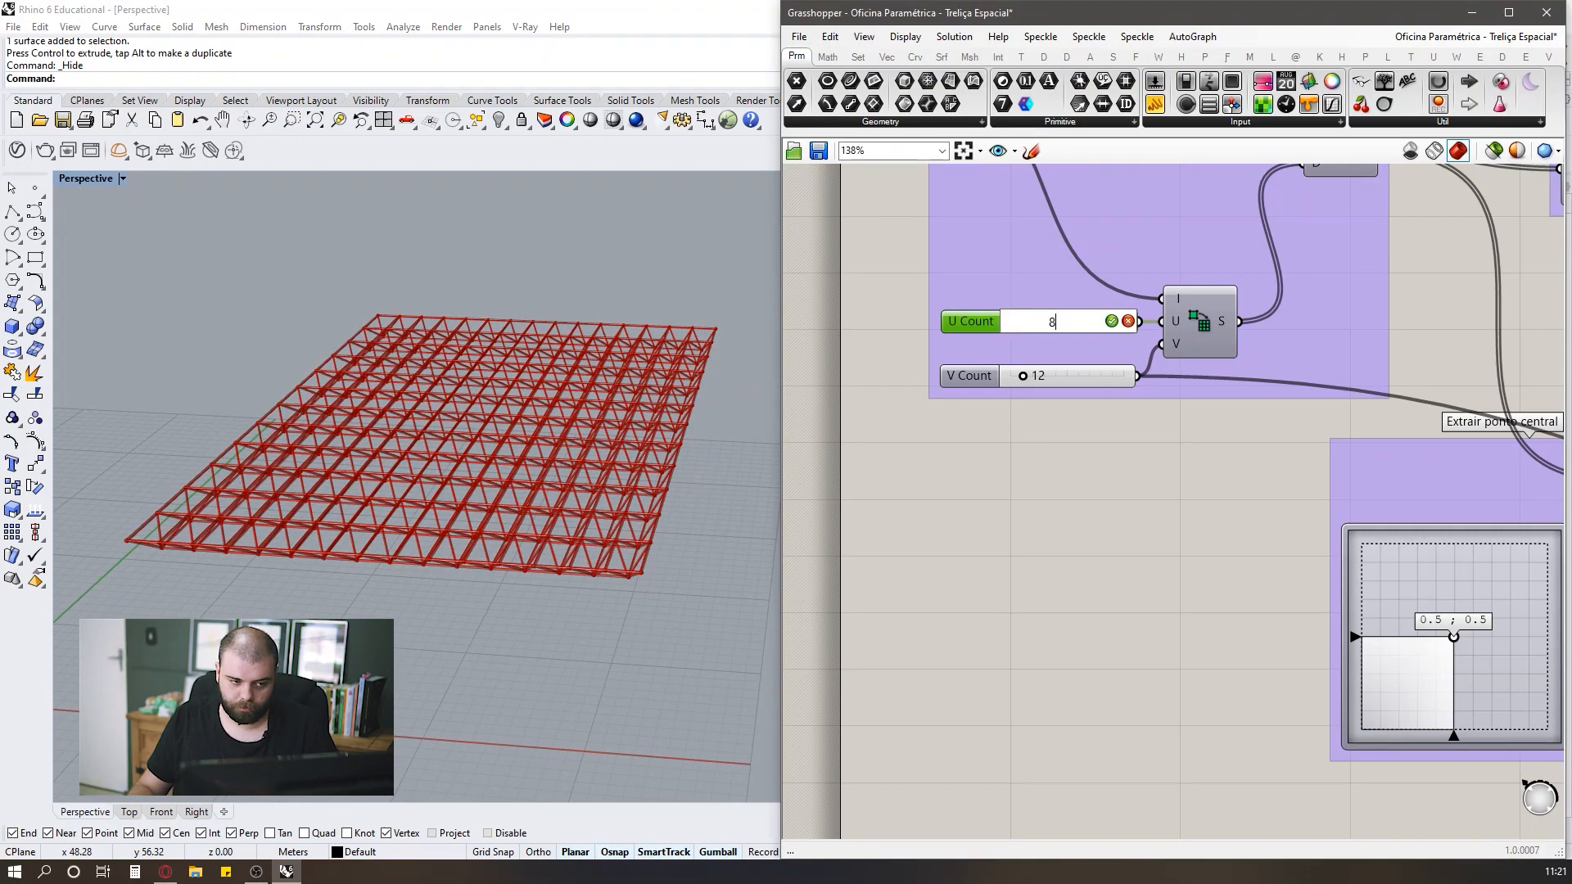
key(Return)
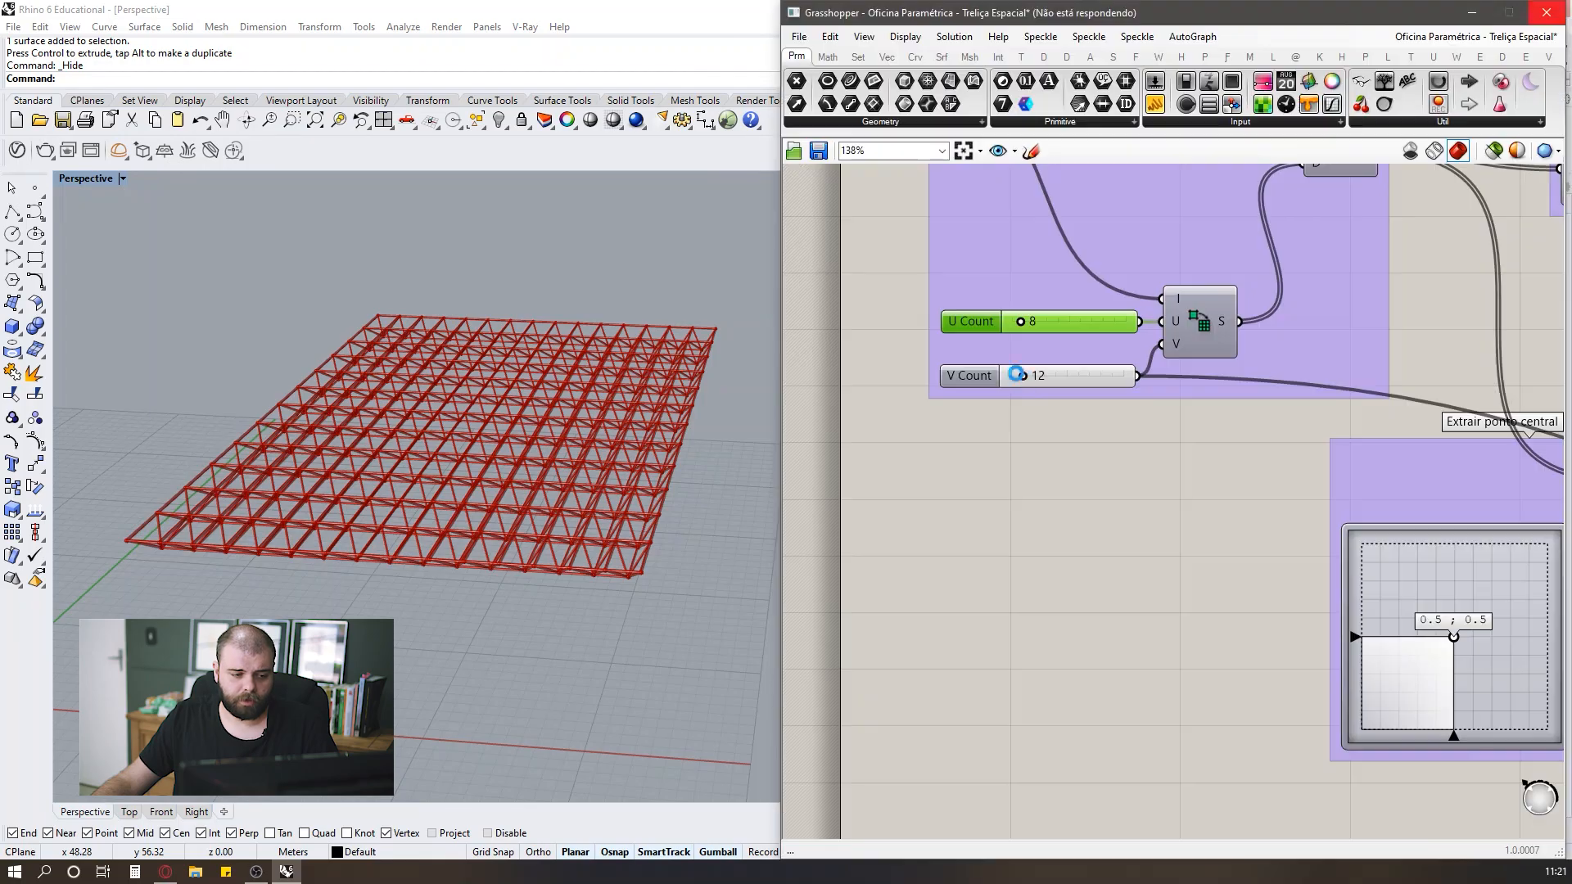
right_drag(452, 393, 696, 375)
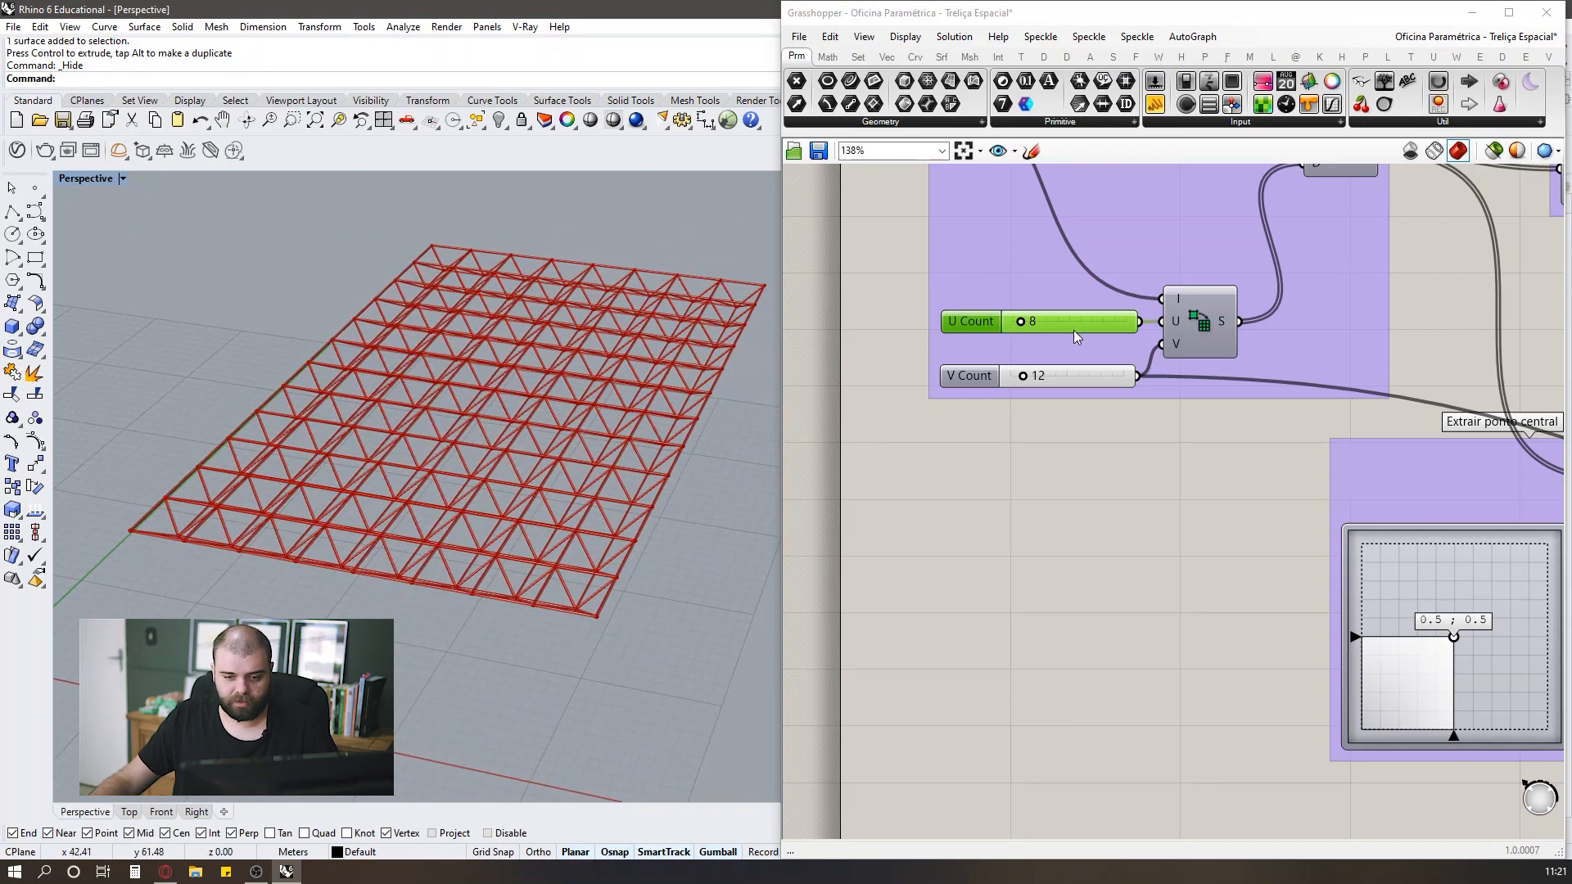
Examine the Extrair ponto central group with its 2D slider feeding the surface evaluation's uv input.
scroll(925, 370, down, 3)
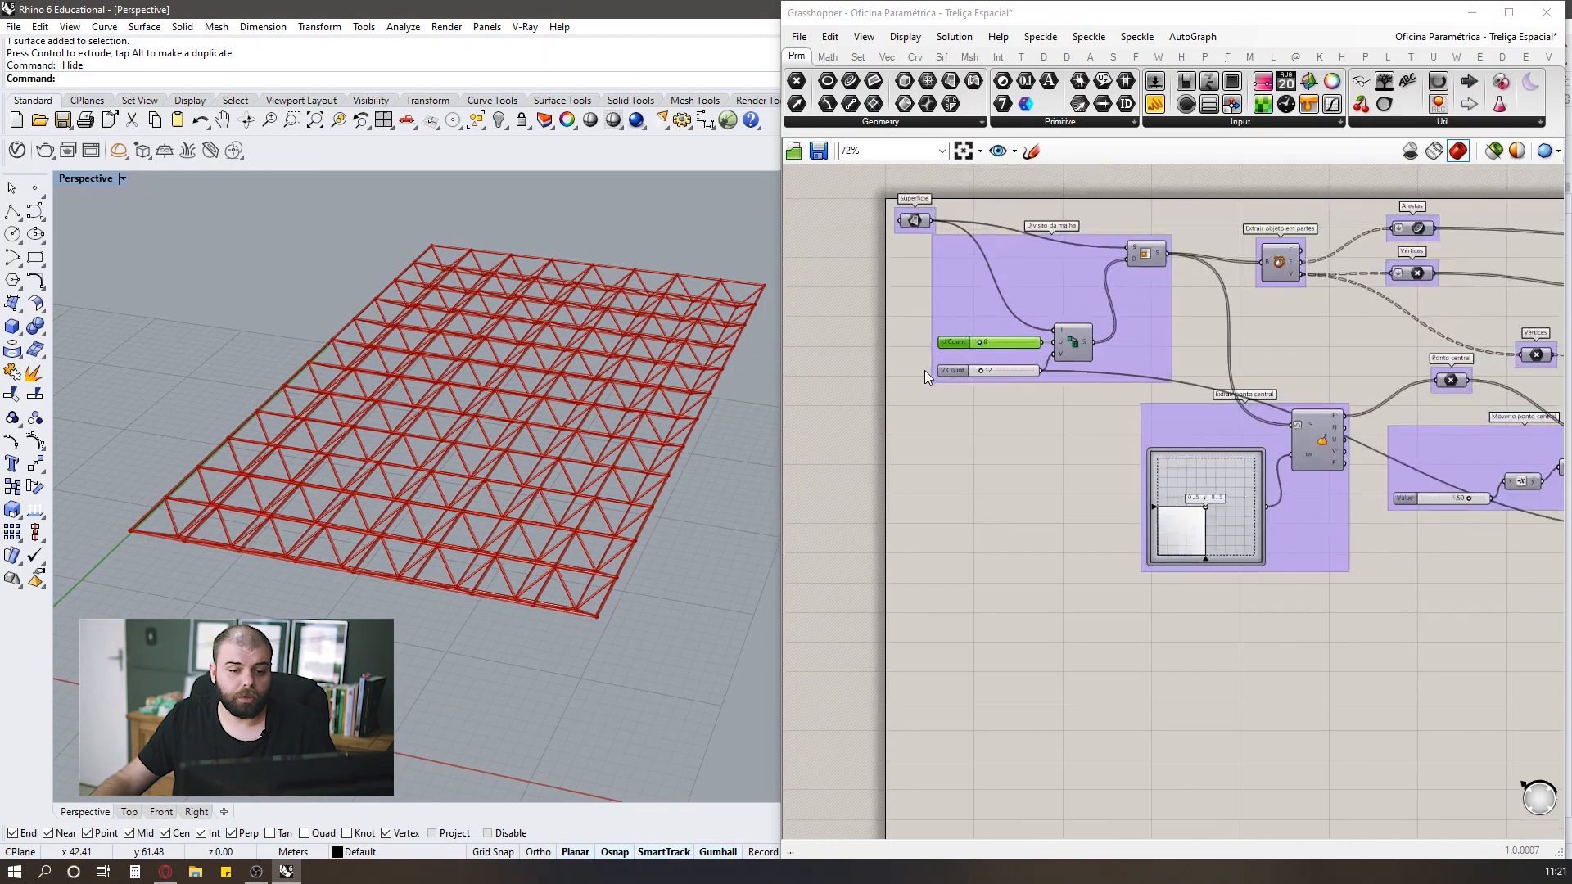
scroll(1245, 426, up, 4)
scroll(1088, 484, up, 2)
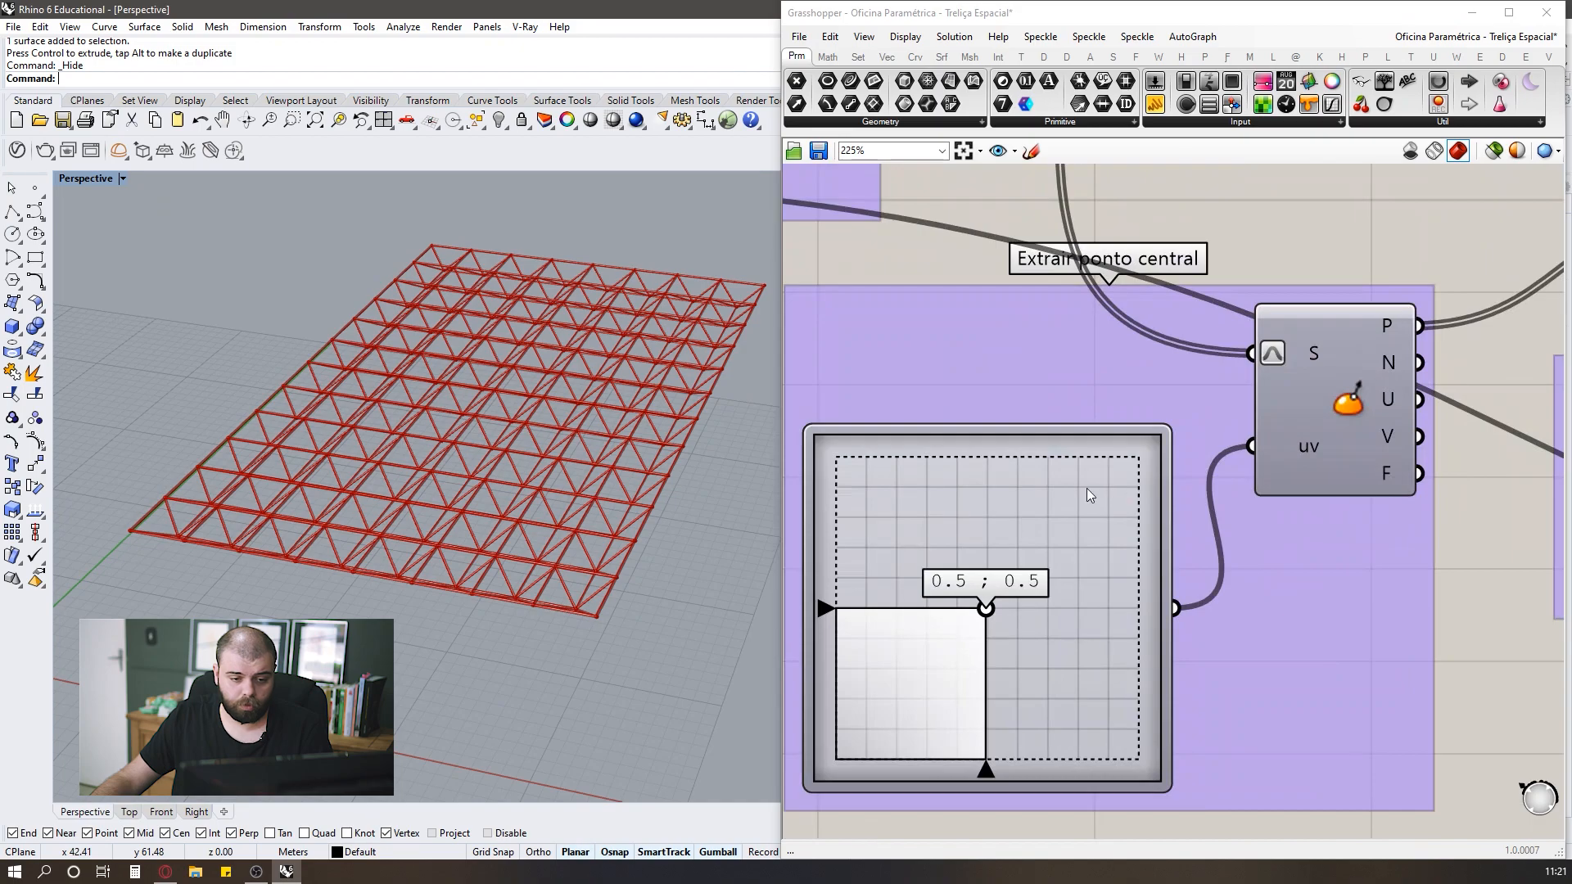
scroll(1087, 488, down, 2)
scroll(1049, 508, down, 2)
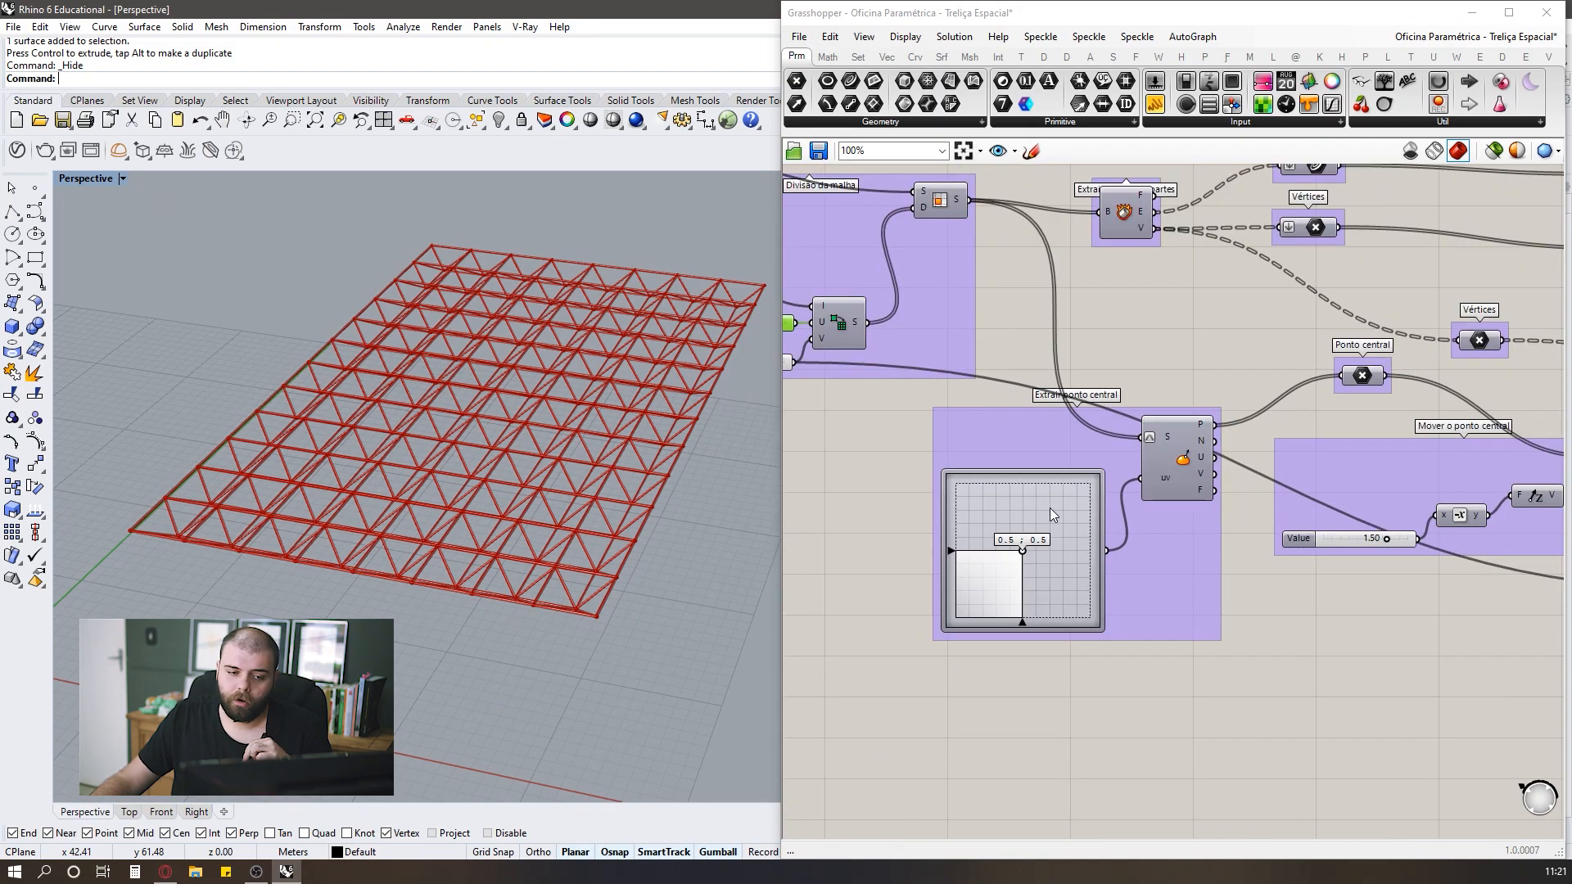
scroll(1056, 516, up, 5)
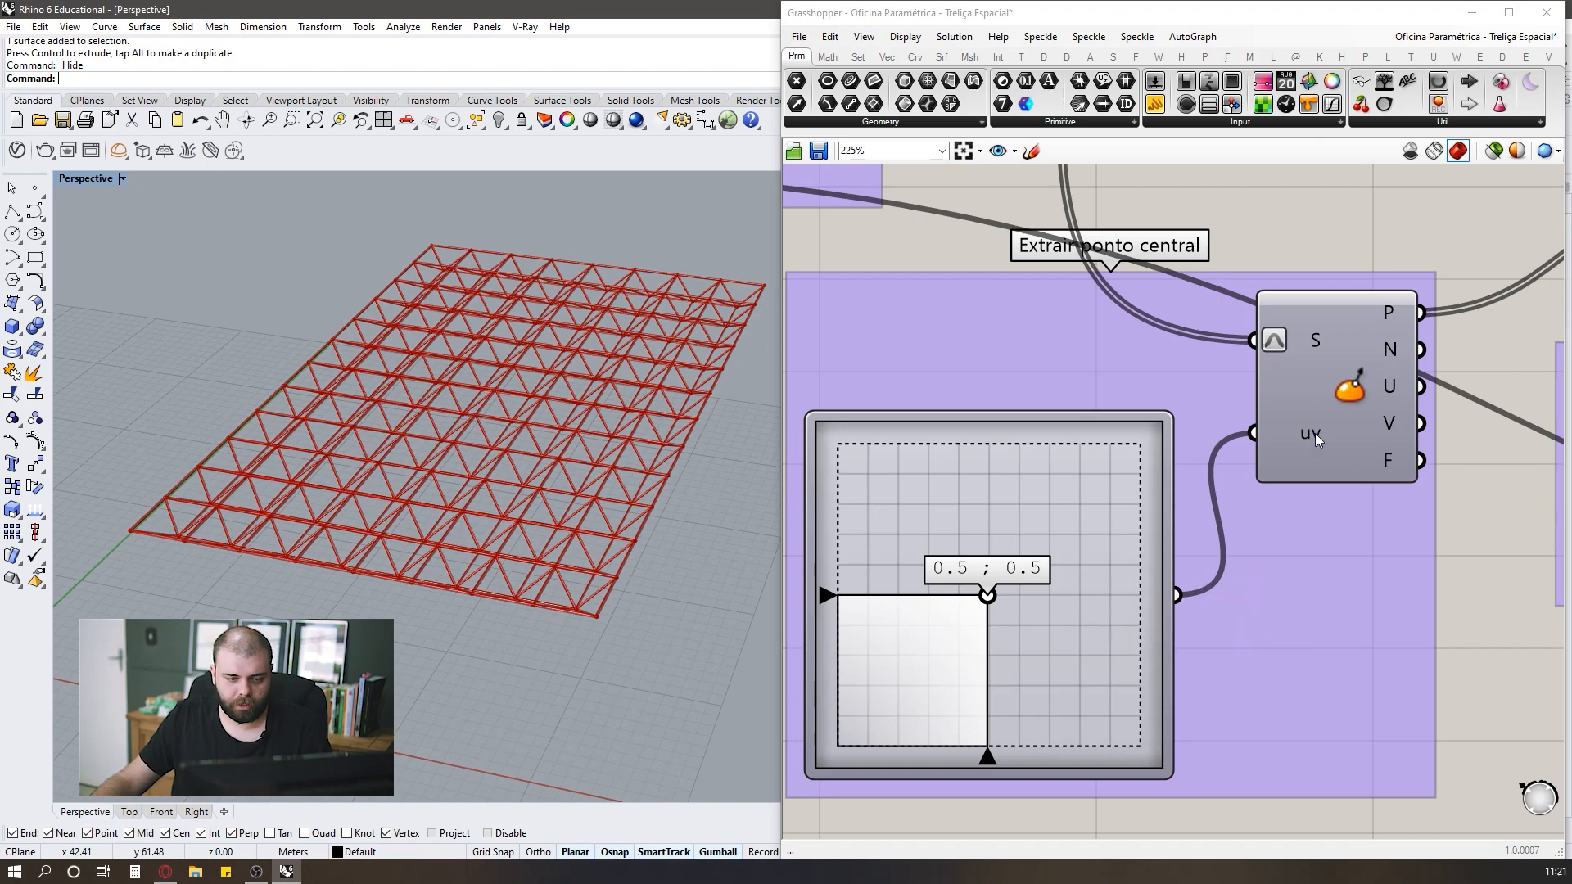
scroll(995, 483, down, 7)
scroll(1302, 462, up, 3)
scroll(1156, 498, down, 3)
Set the Value slider in the Mover o ponto central group to 1.
scroll(973, 520, up, 7)
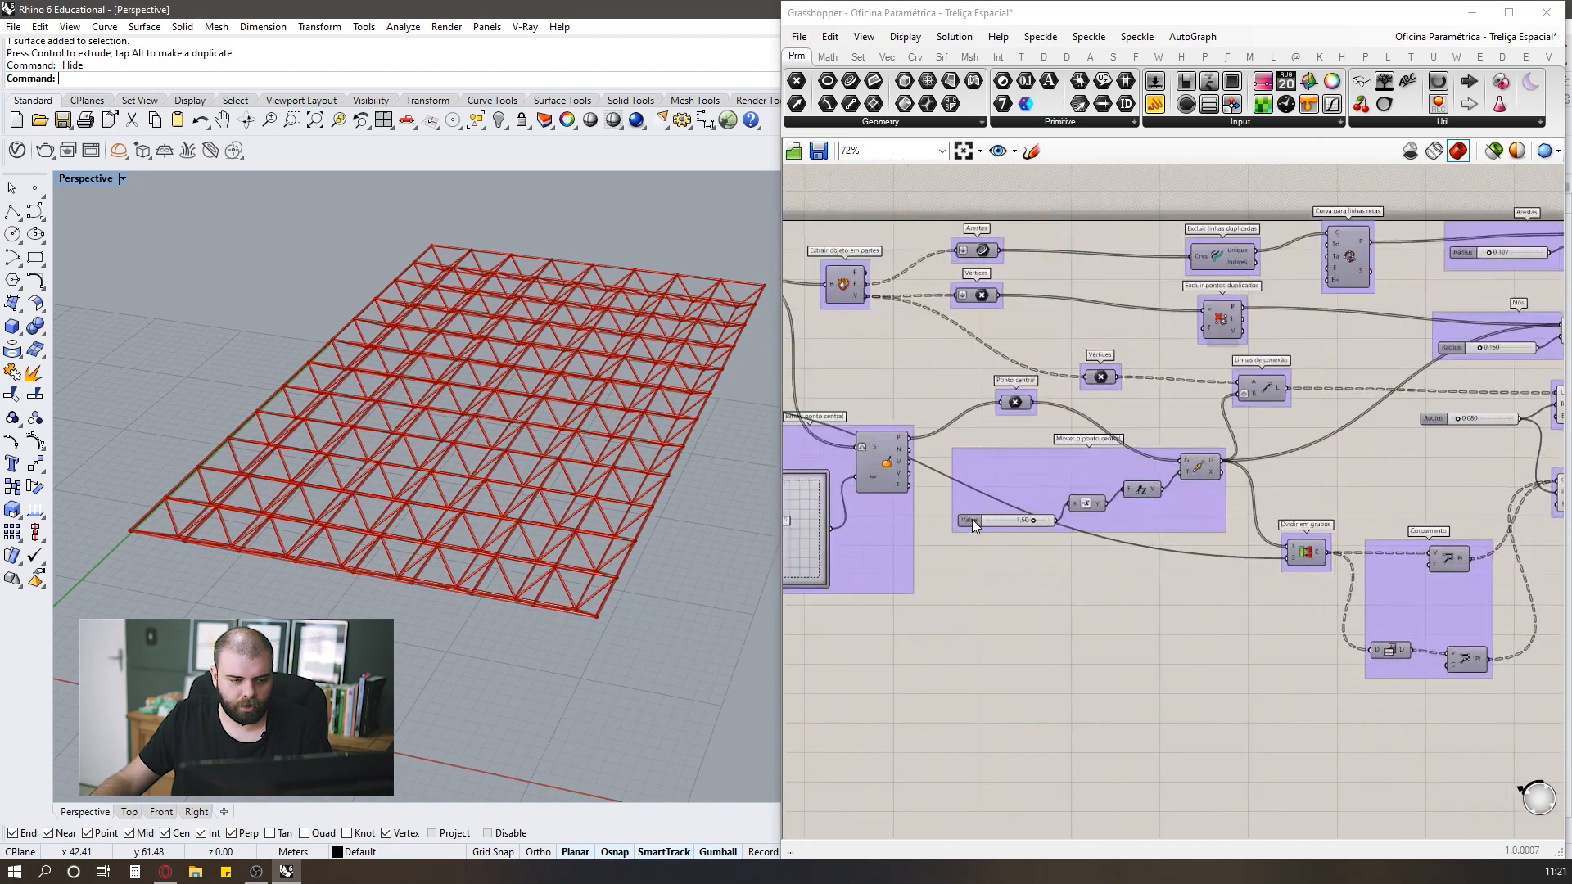
right_drag(563, 588, 612, 505)
double_click(1030, 514)
text(1)
key(Return)
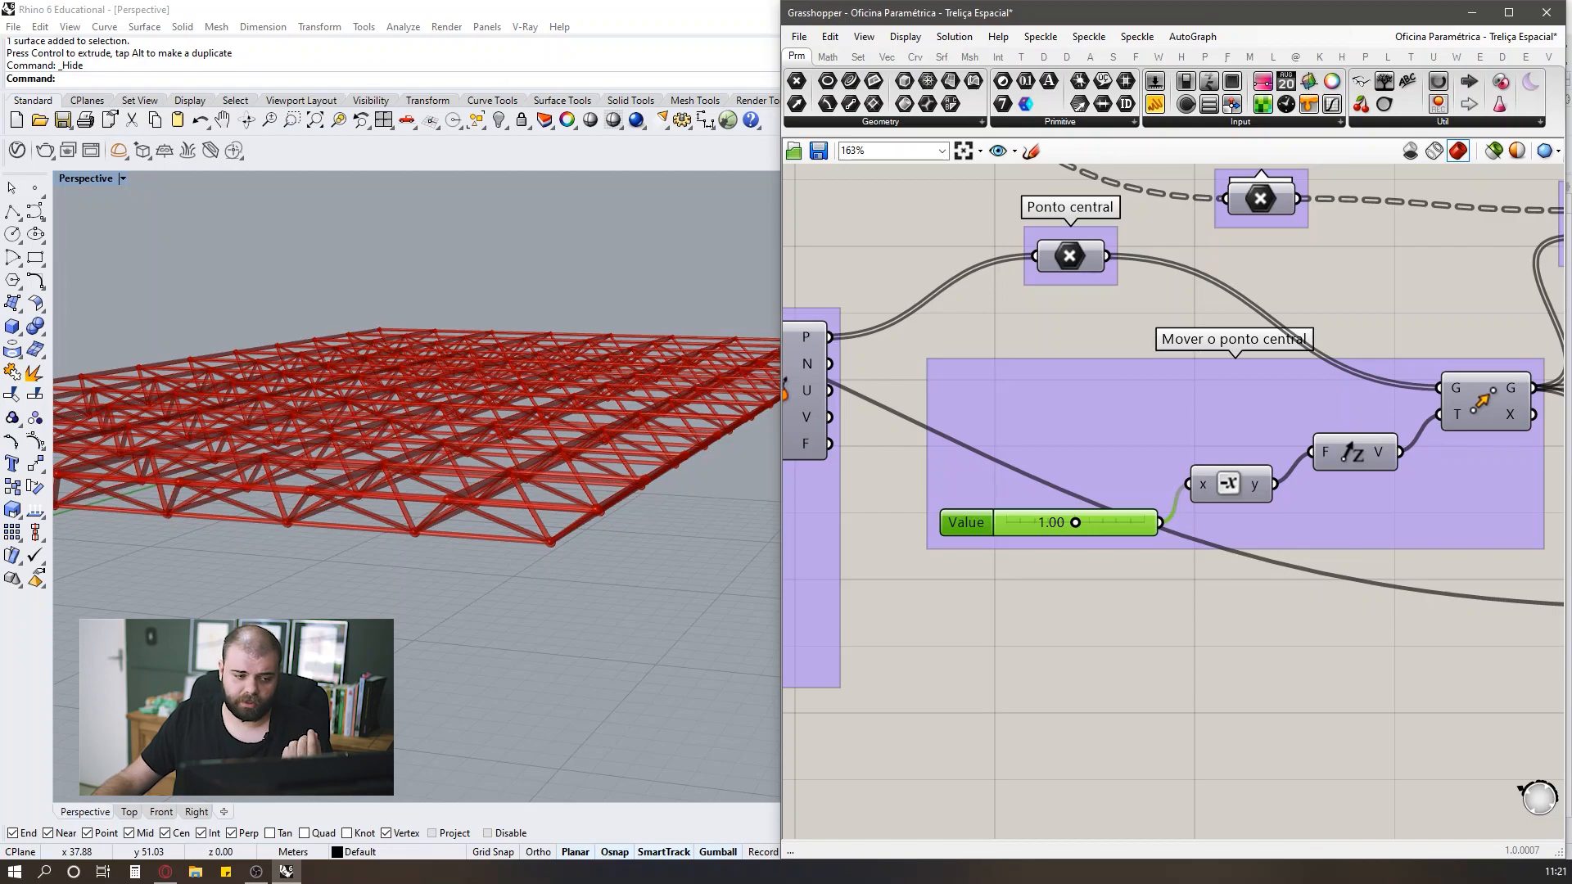
Set the Value slider that controls the central point offset to 1.5.
double_click(1006, 523)
text(1.5)
key(Return)
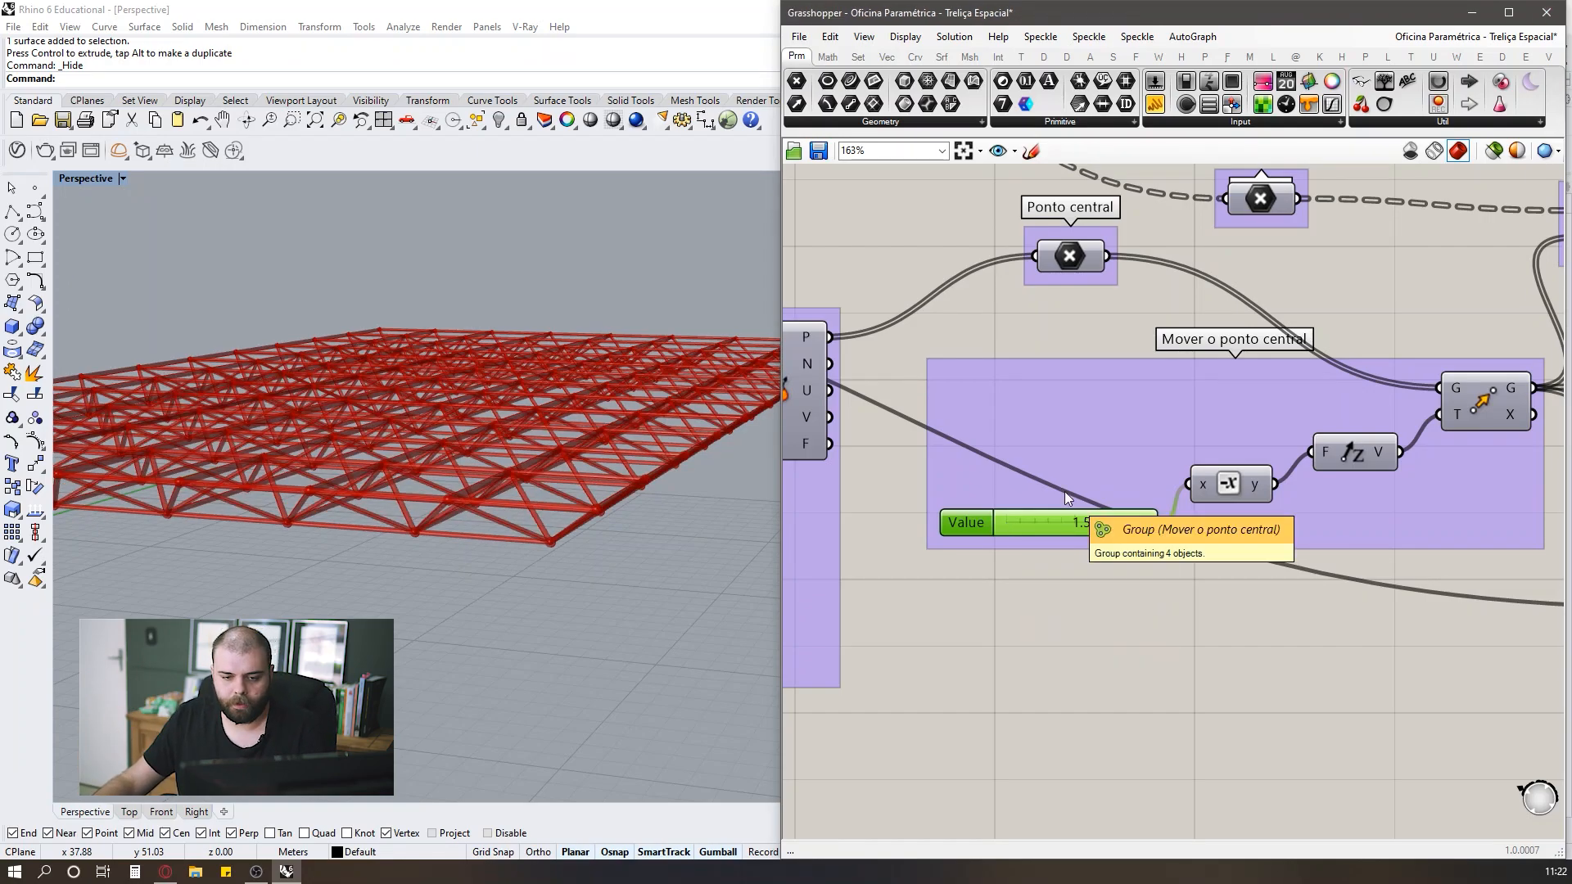
Examine the radius sliders for Arestas, Nós and Linhas de conexão, comparing them with the truss model.
scroll(1056, 500, down, 4)
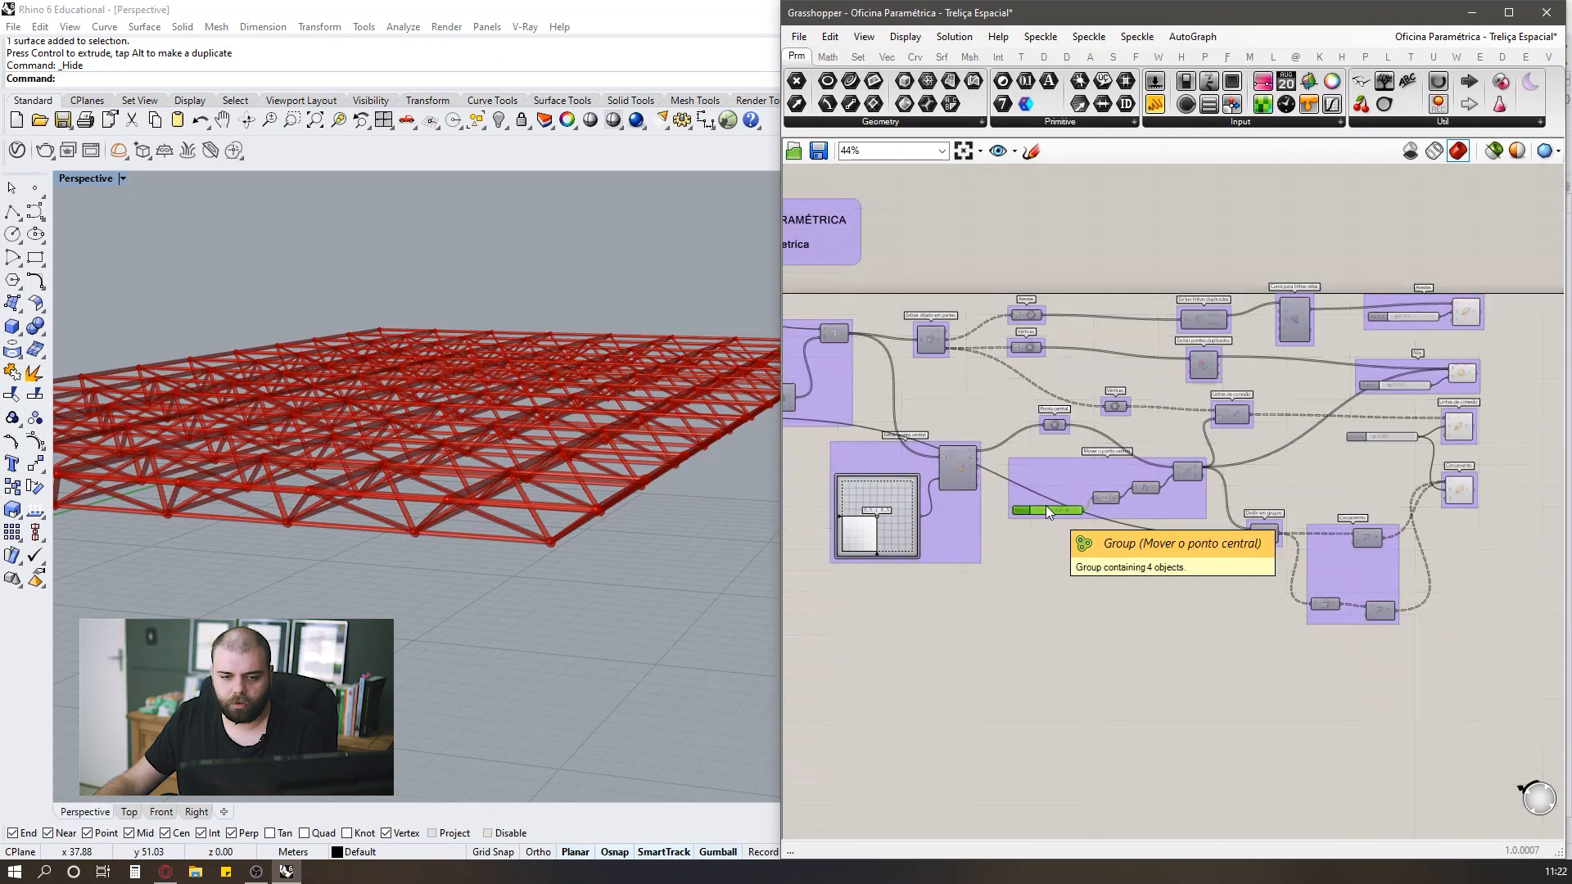
scroll(1410, 434, up, 2)
shift+click(1314, 233)
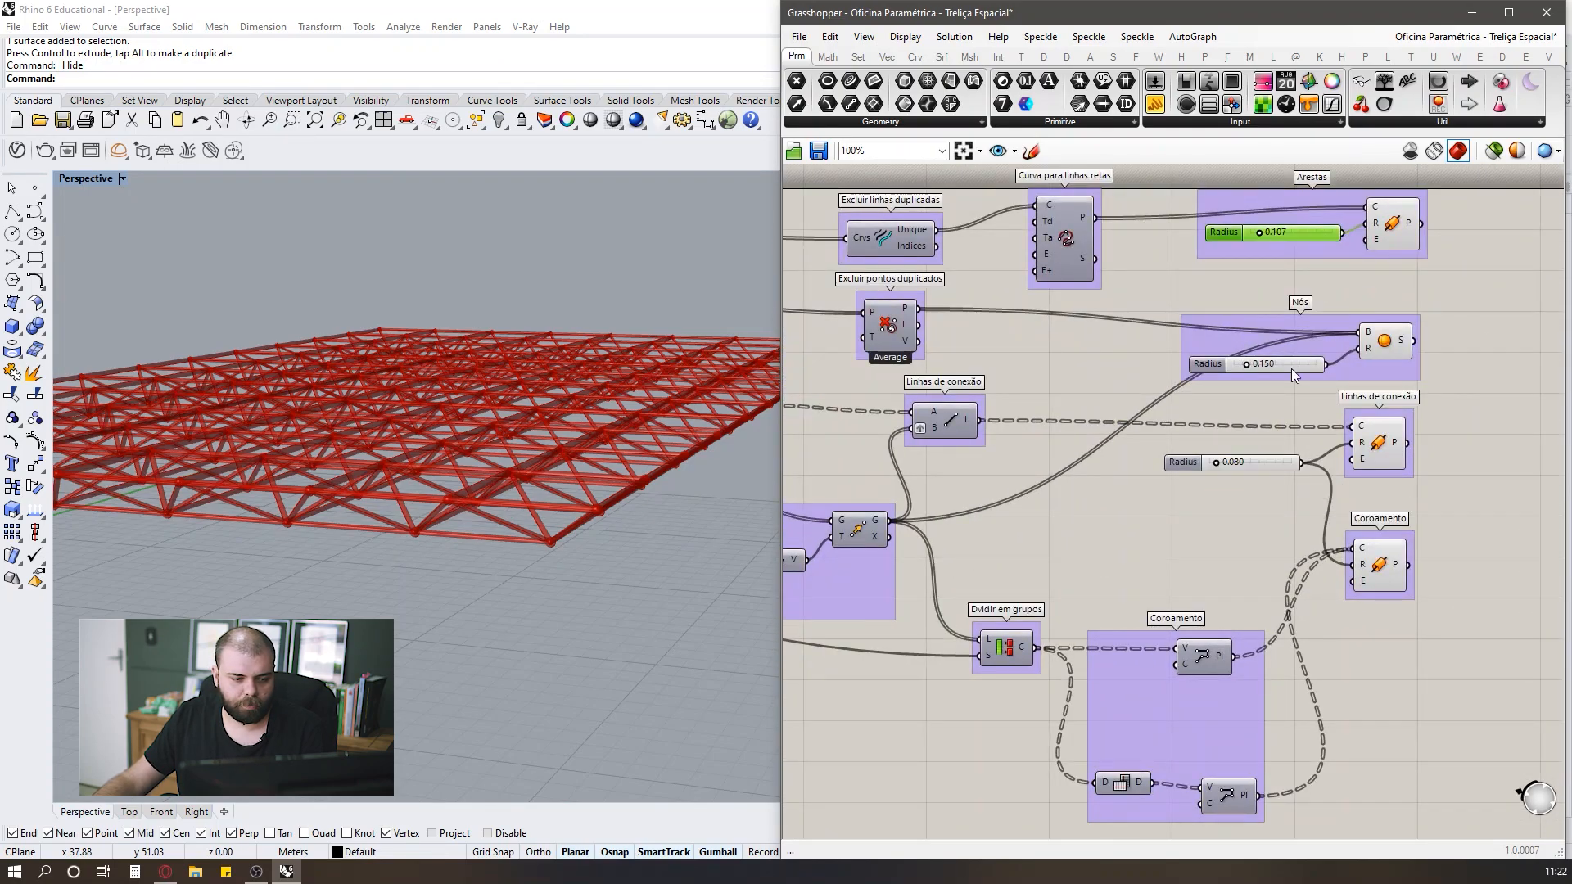
shift+click(1290, 366)
shift+click(1264, 464)
right_drag(622, 491, 490, 653)
right_drag(460, 522, 695, 409)
scroll(1463, 326, down, 6)
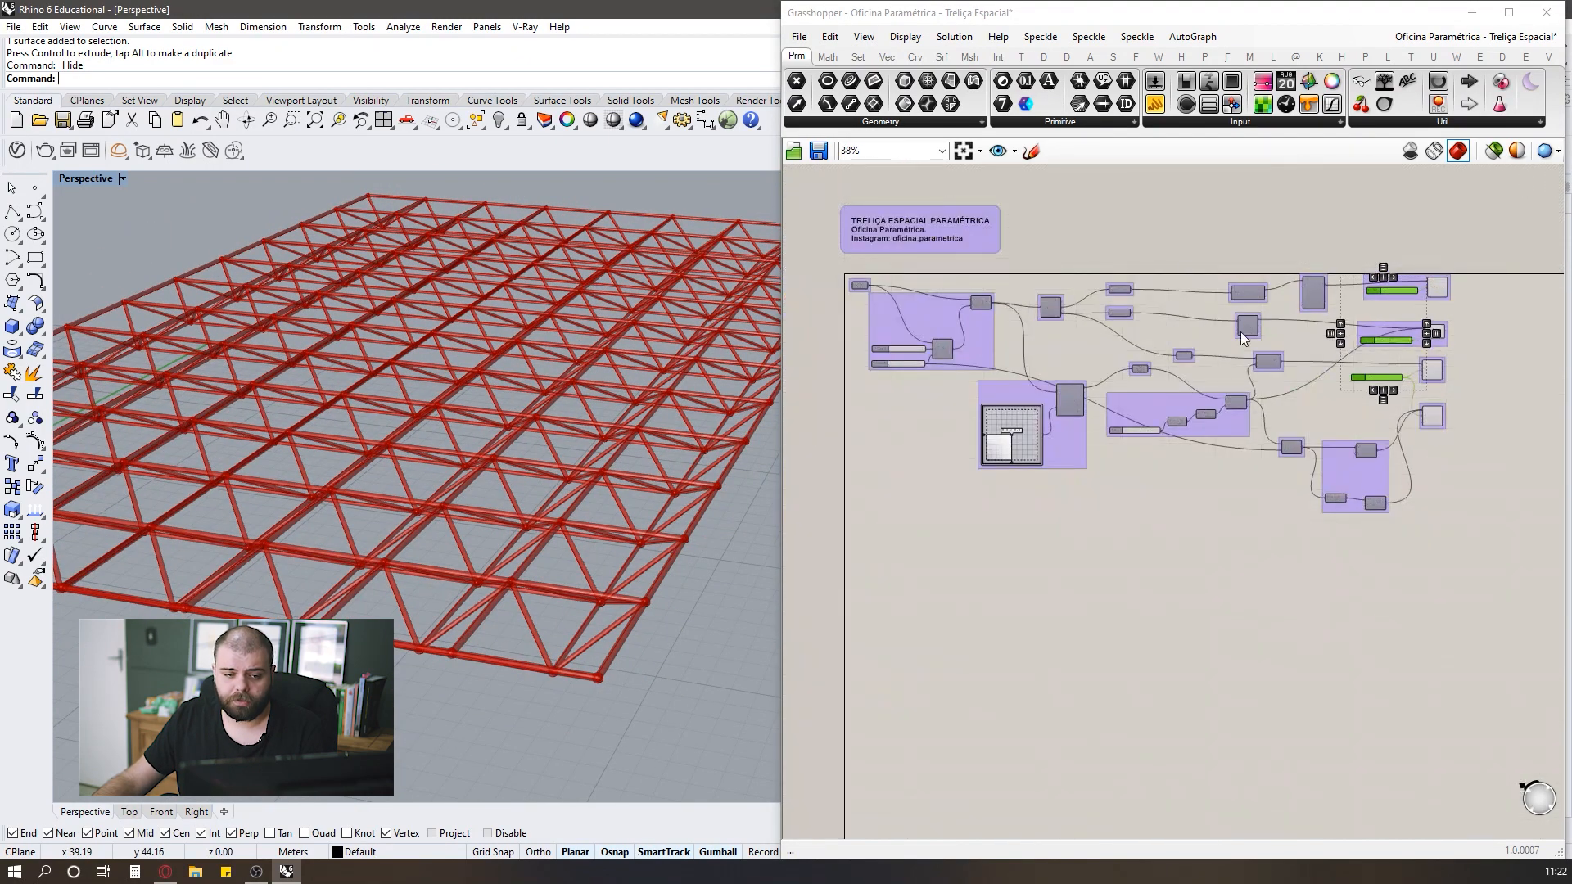
Ungroup the Divisão da malha group so its sliders stand free.
scroll(1240, 332, up, 5)
scroll(1273, 361, down, 3)
scroll(1182, 330, down, 2)
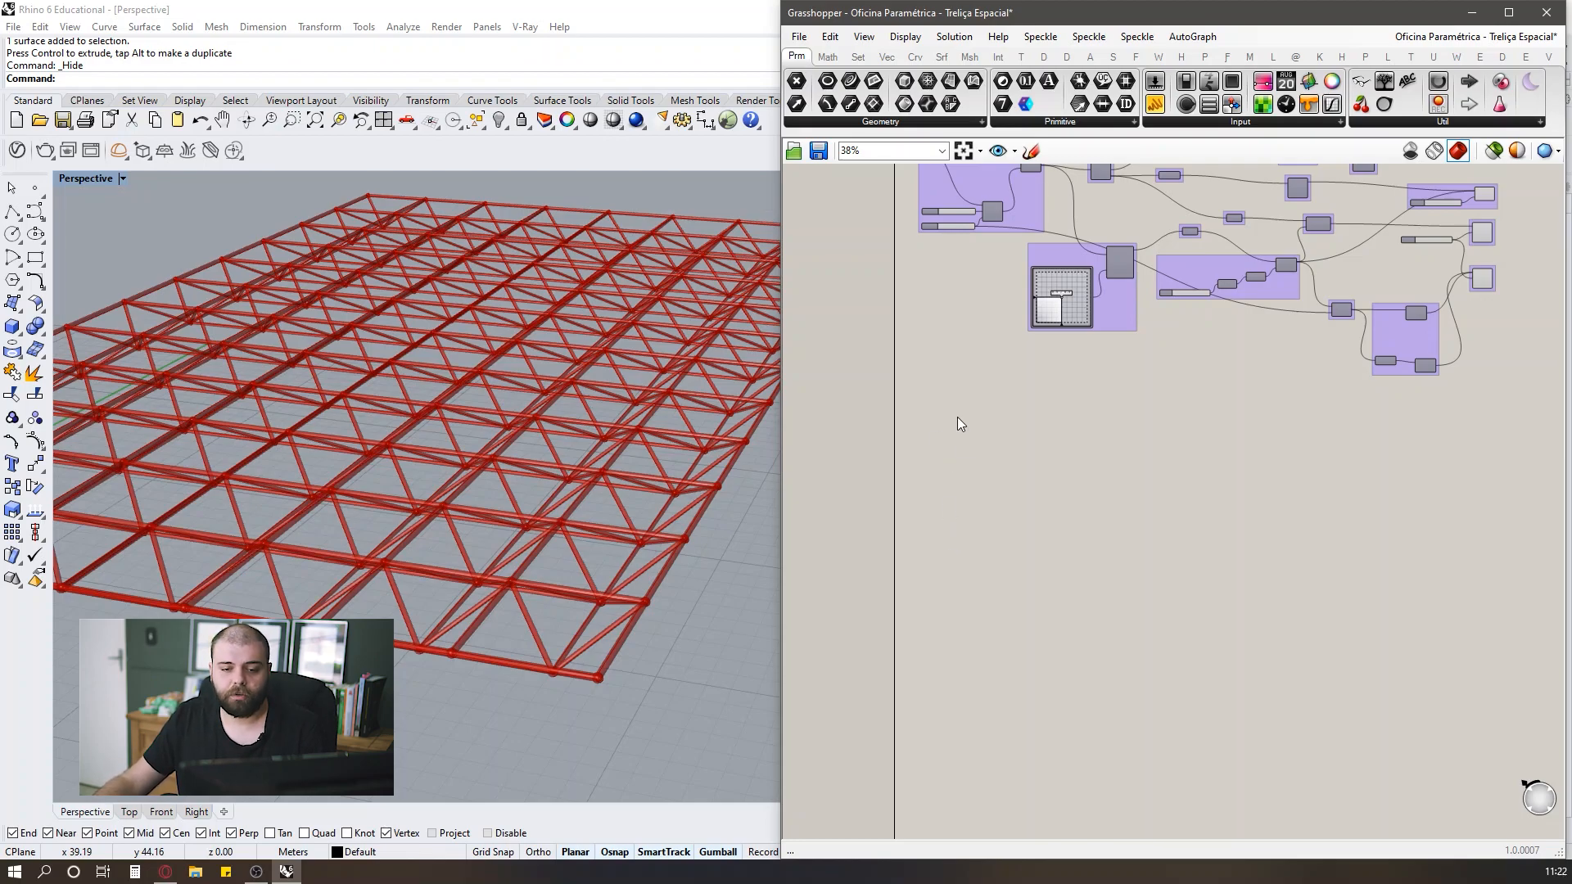
right_drag(941, 220, 911, 333)
scroll(910, 332, up, 7)
scroll(910, 332, down, 4)
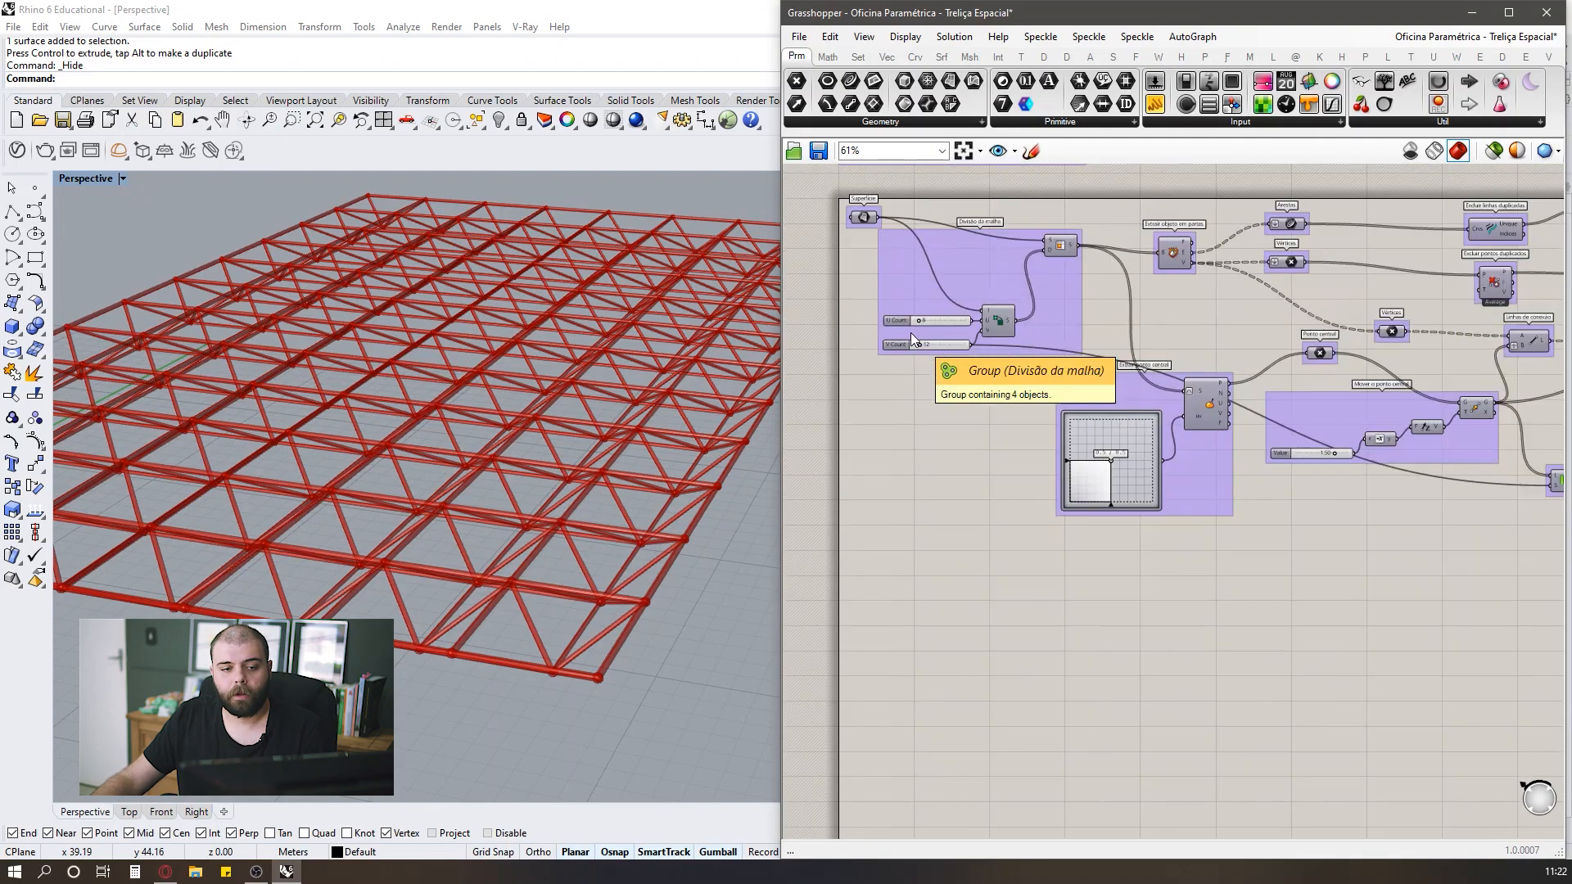
scroll(948, 316, down, 2)
scroll(935, 321, up, 4)
scroll(985, 288, down, 3)
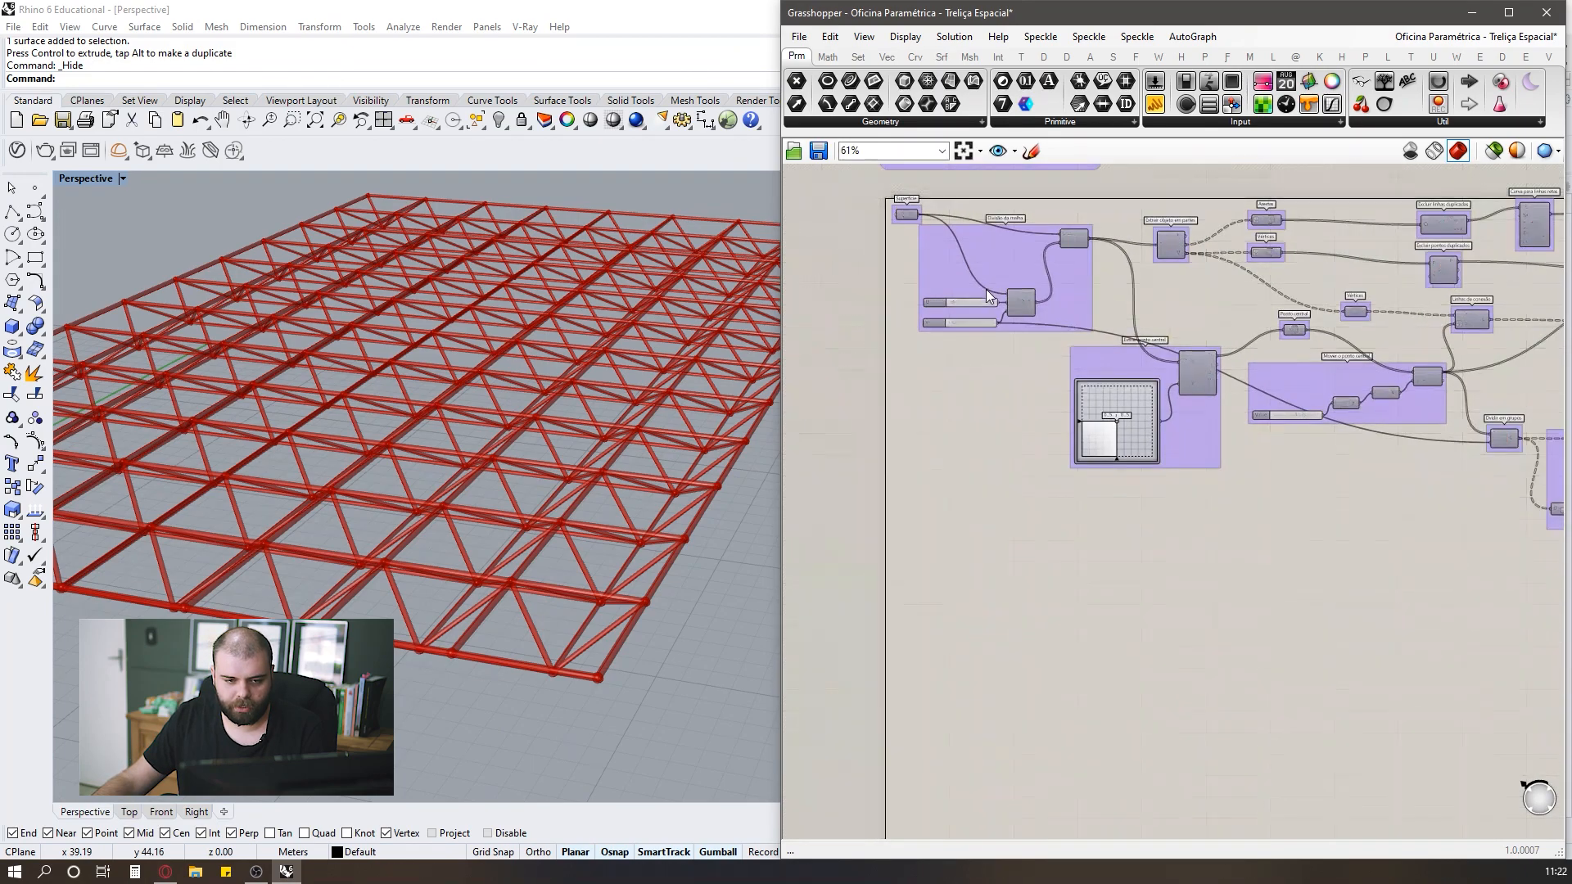
scroll(987, 294, up, 3)
right_click(1015, 247)
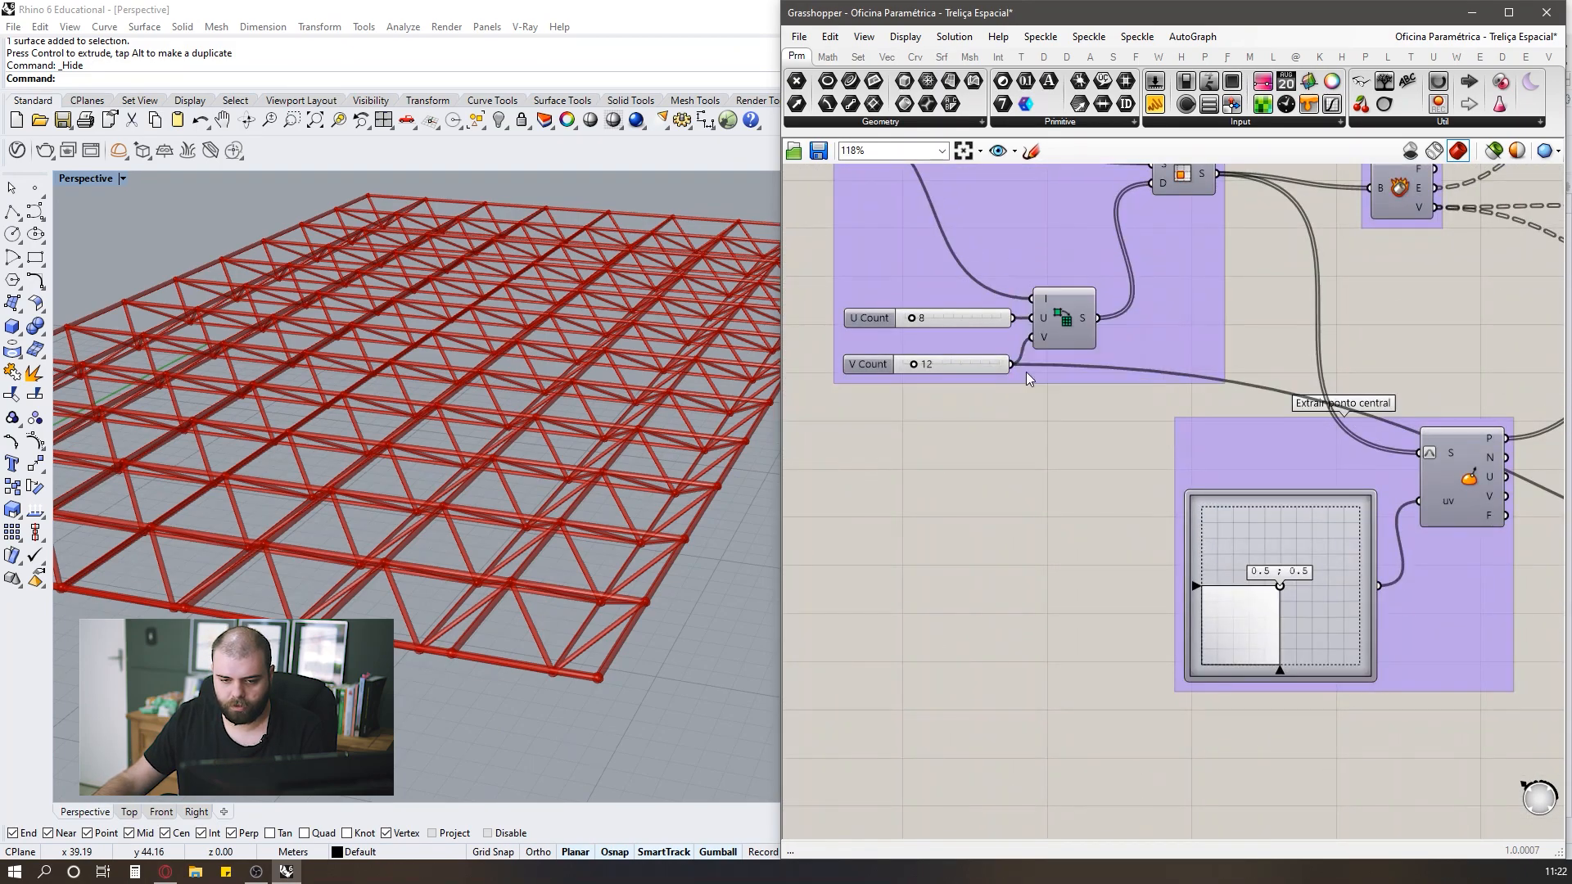
scroll(1025, 371, down, 3)
Ungroup the Mover o ponto central, Nós and Arestas groups.
right_click(1411, 449)
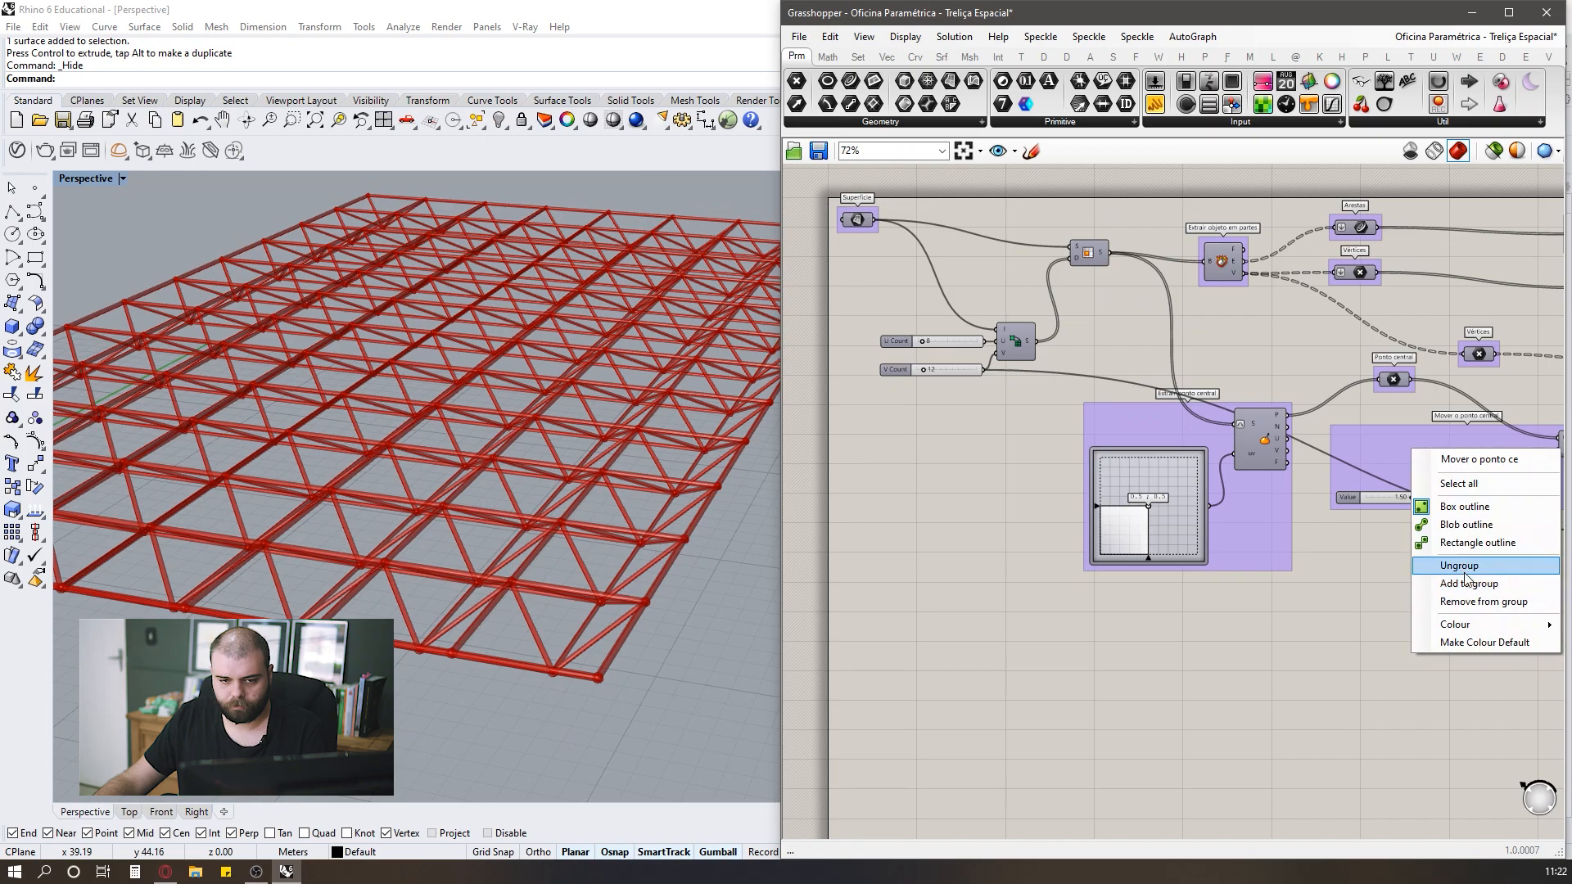
click(1465, 573)
scroll(1392, 458, down, 3)
scroll(1455, 326, up, 4)
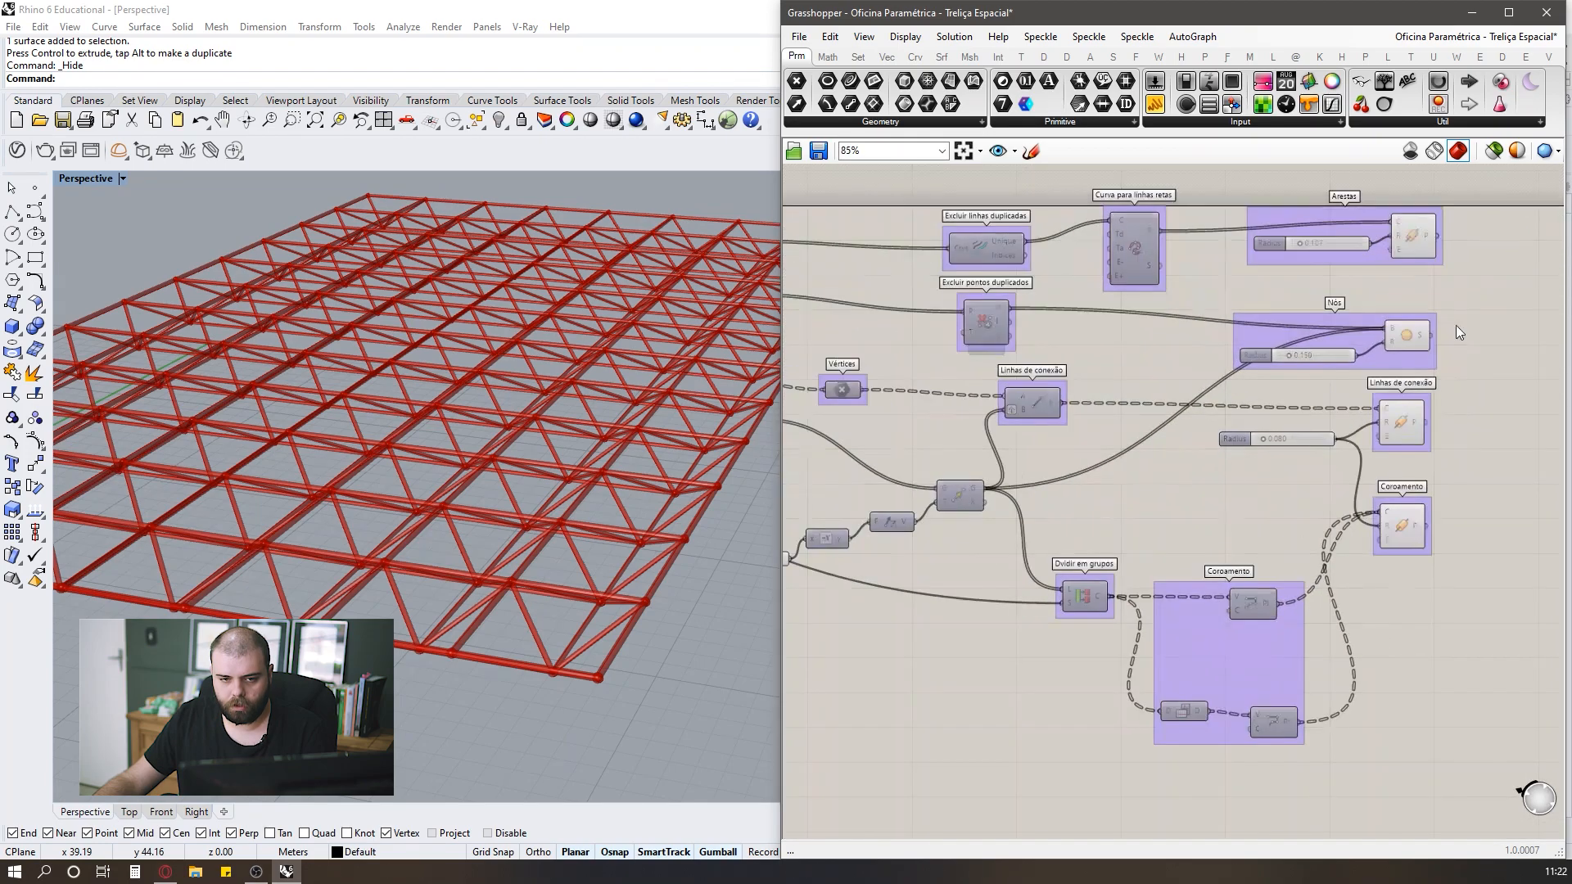
right_click(1261, 331)
click(1310, 465)
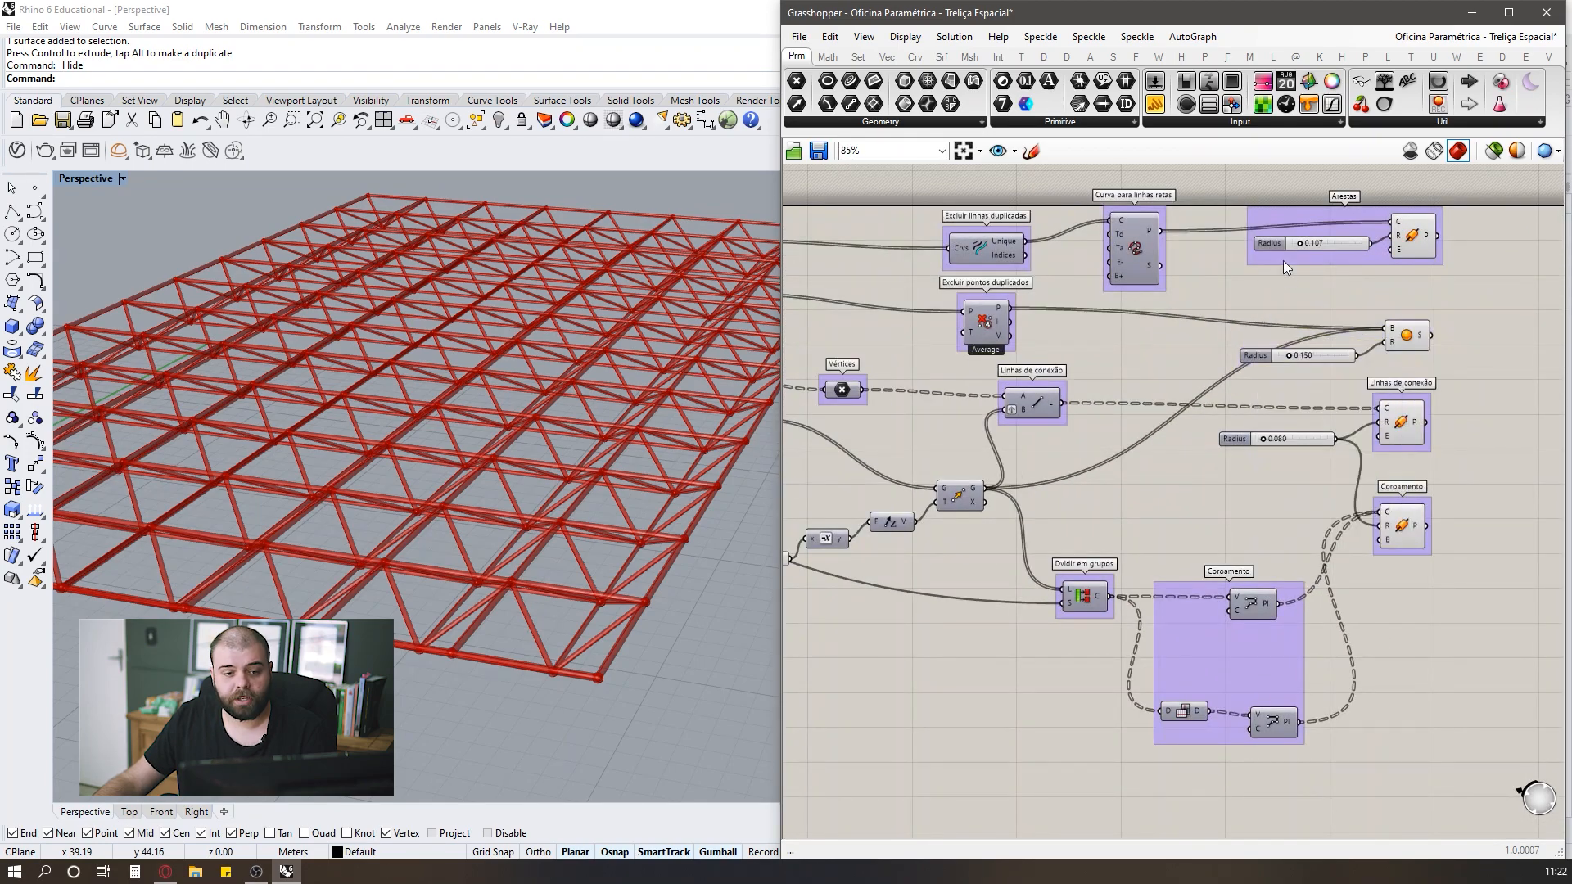
right_click(1291, 215)
click(1354, 321)
Gather the U Count, V Count, Value and three Radius sliders into one column below the start of the definition.
scroll(1282, 306, down, 3)
drag(975, 391, 964, 587)
drag(1308, 468, 975, 632)
scroll(964, 618, down, 3)
scroll(1400, 373, up, 5)
drag(1283, 548, 1021, 438)
scroll(1311, 357, down, 5)
scroll(1034, 508, up, 5)
click(1023, 430)
scroll(996, 506, up, 3)
drag(1088, 751, 1048, 443)
Select all six sliders, align them on a common centre and distribute them evenly down the column.
drag(1117, 580, 968, 201)
click(993, 234)
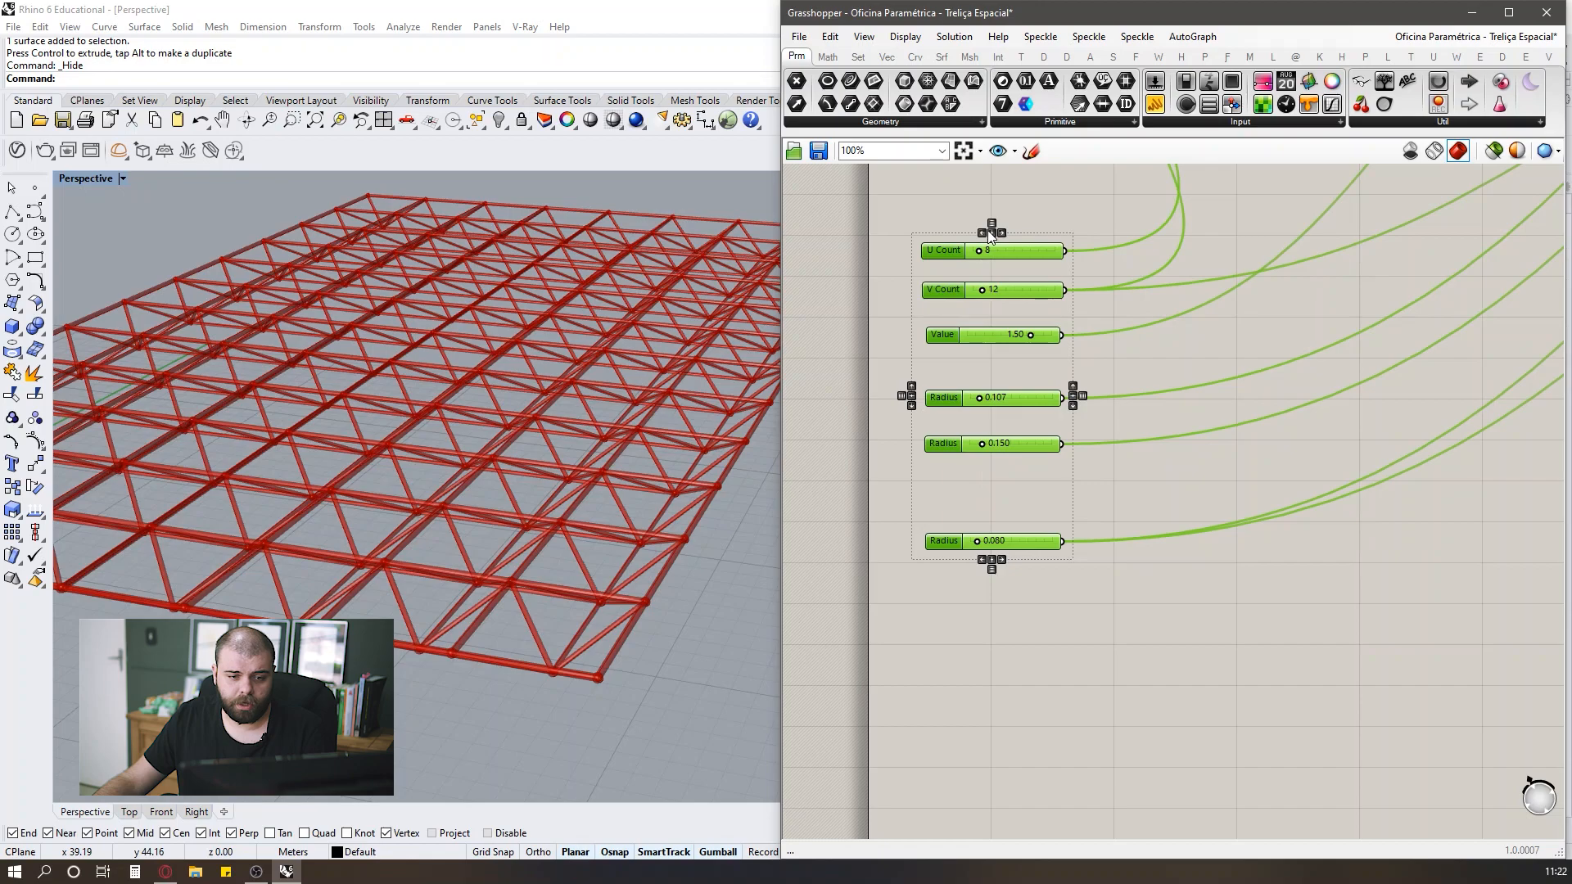
click(992, 224)
click(1151, 380)
Move the V Count slider directly beneath U Count and bring the Value slider up closer to them.
scroll(1089, 326, up, 3)
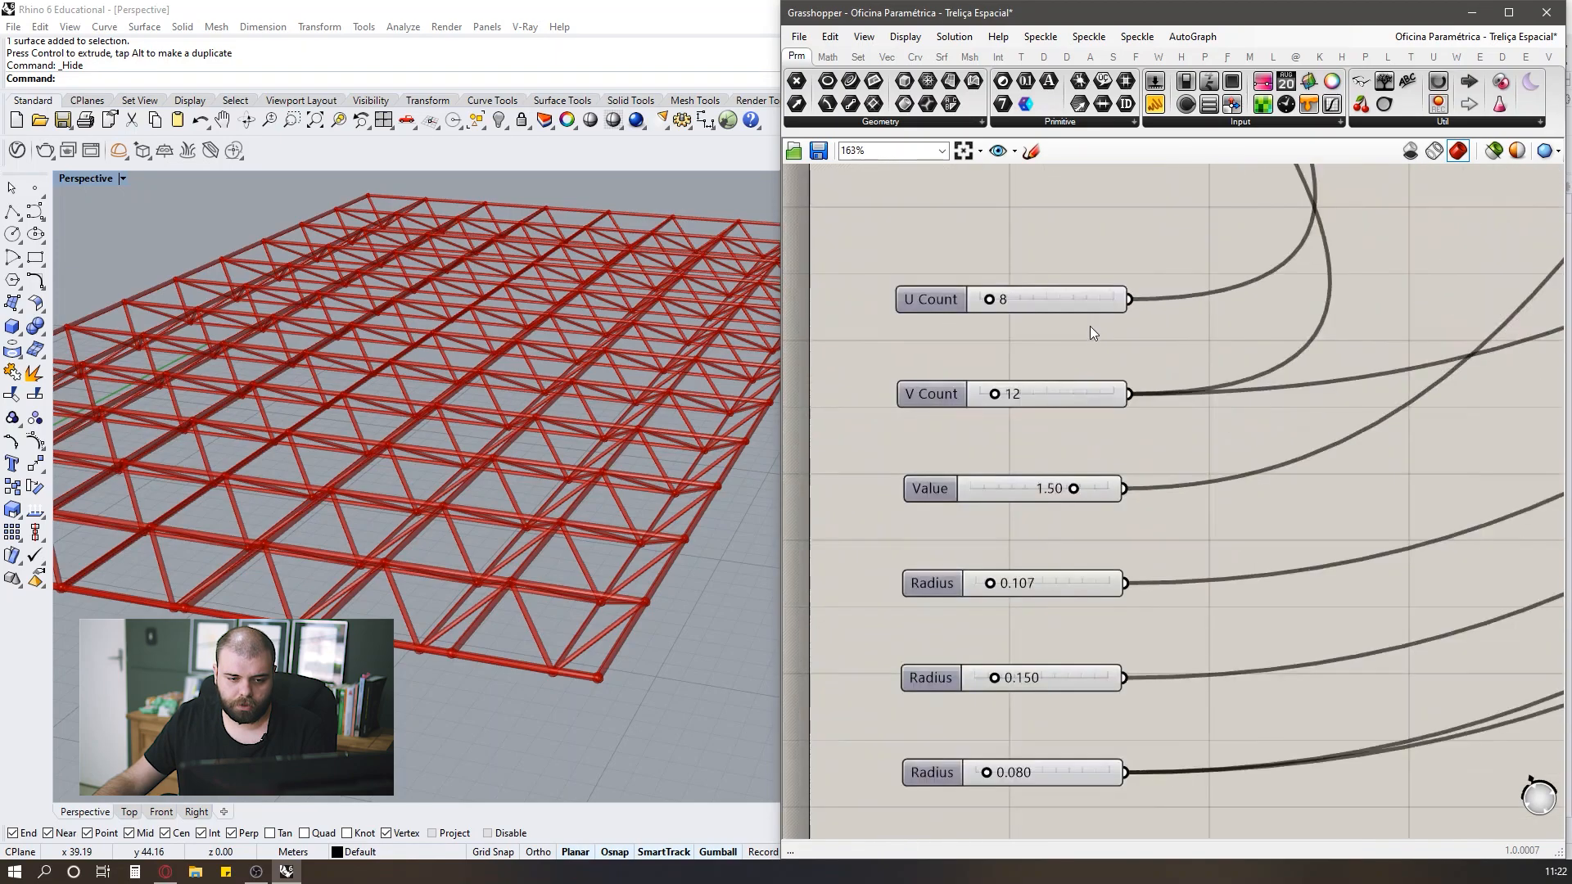
drag(1089, 386, 1075, 346)
click(1076, 414)
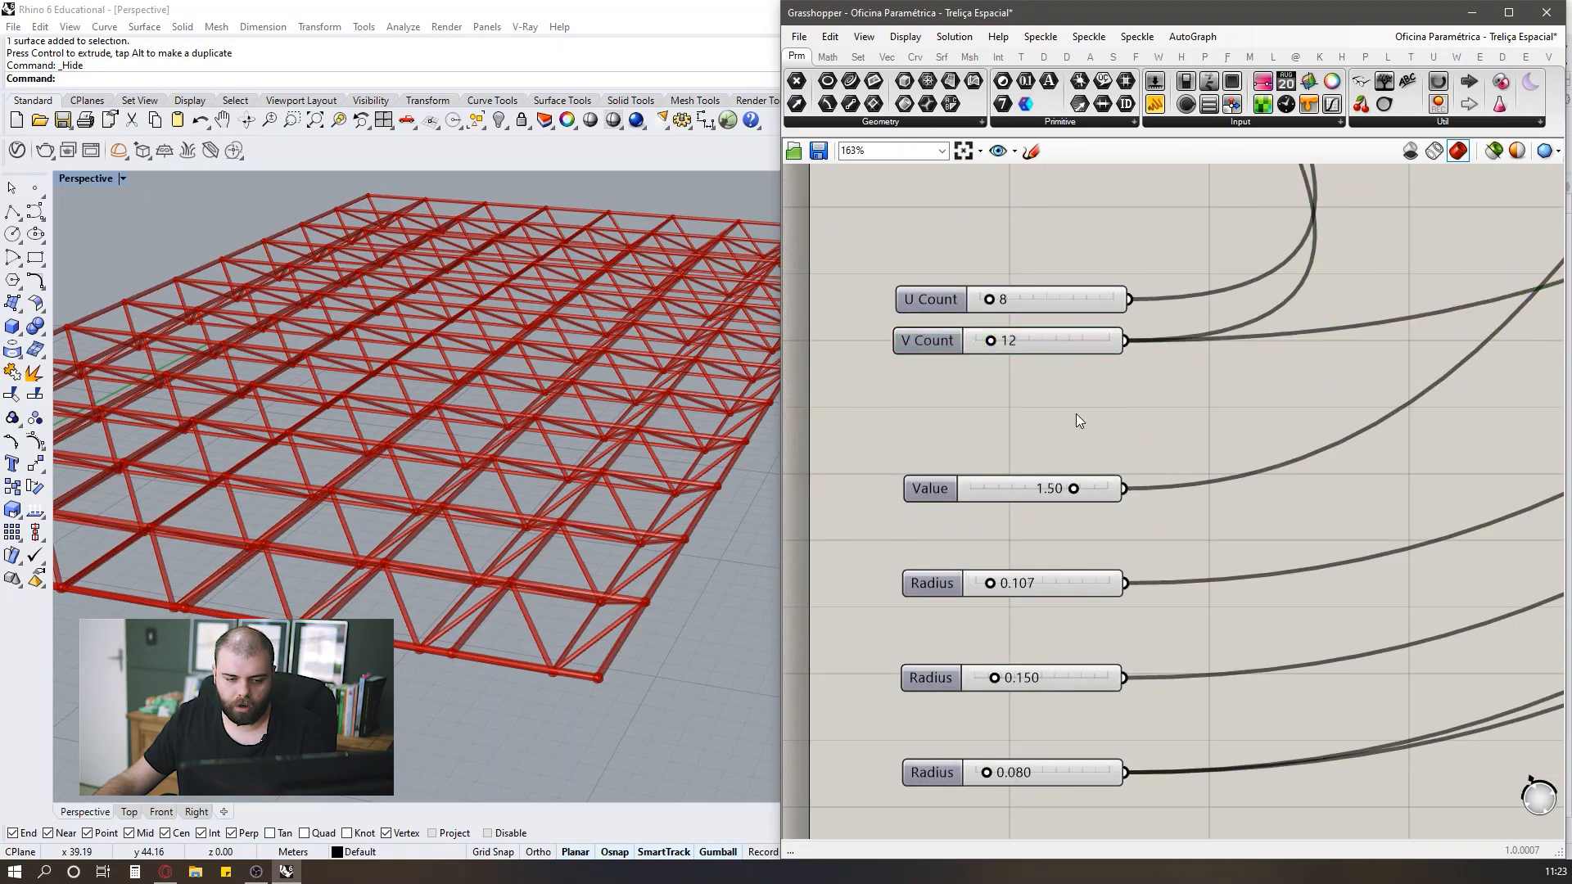
drag(1012, 496, 999, 439)
click(1019, 460)
scroll(1019, 462, down, 2)
scroll(1070, 683, up, 3)
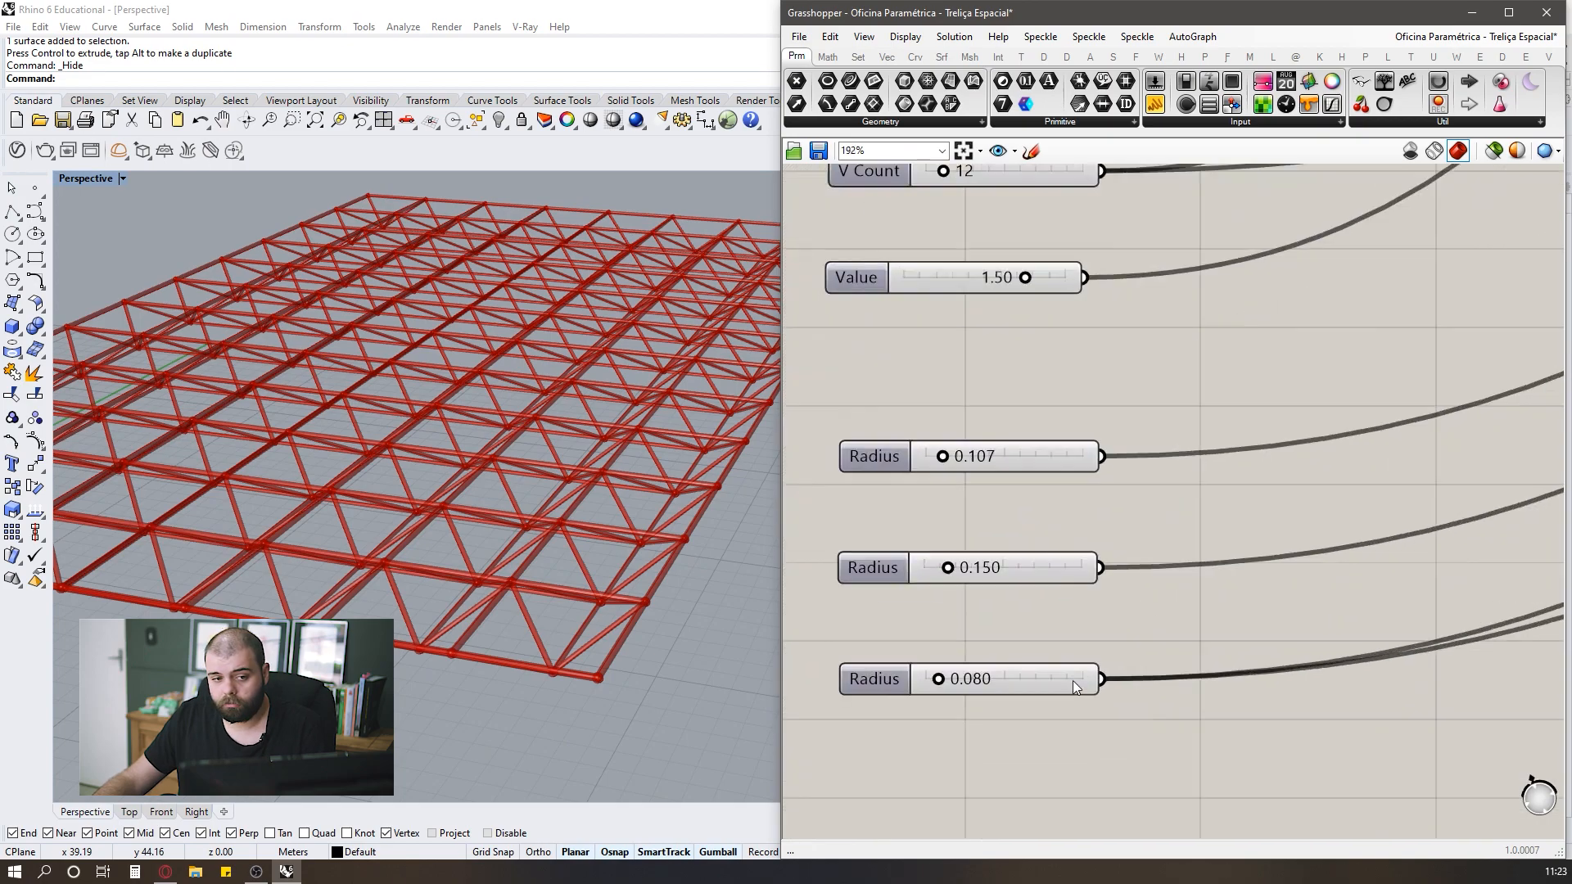
scroll(1021, 485, down, 4)
scroll(1009, 412, down, 7)
scroll(1010, 172, up, 5)
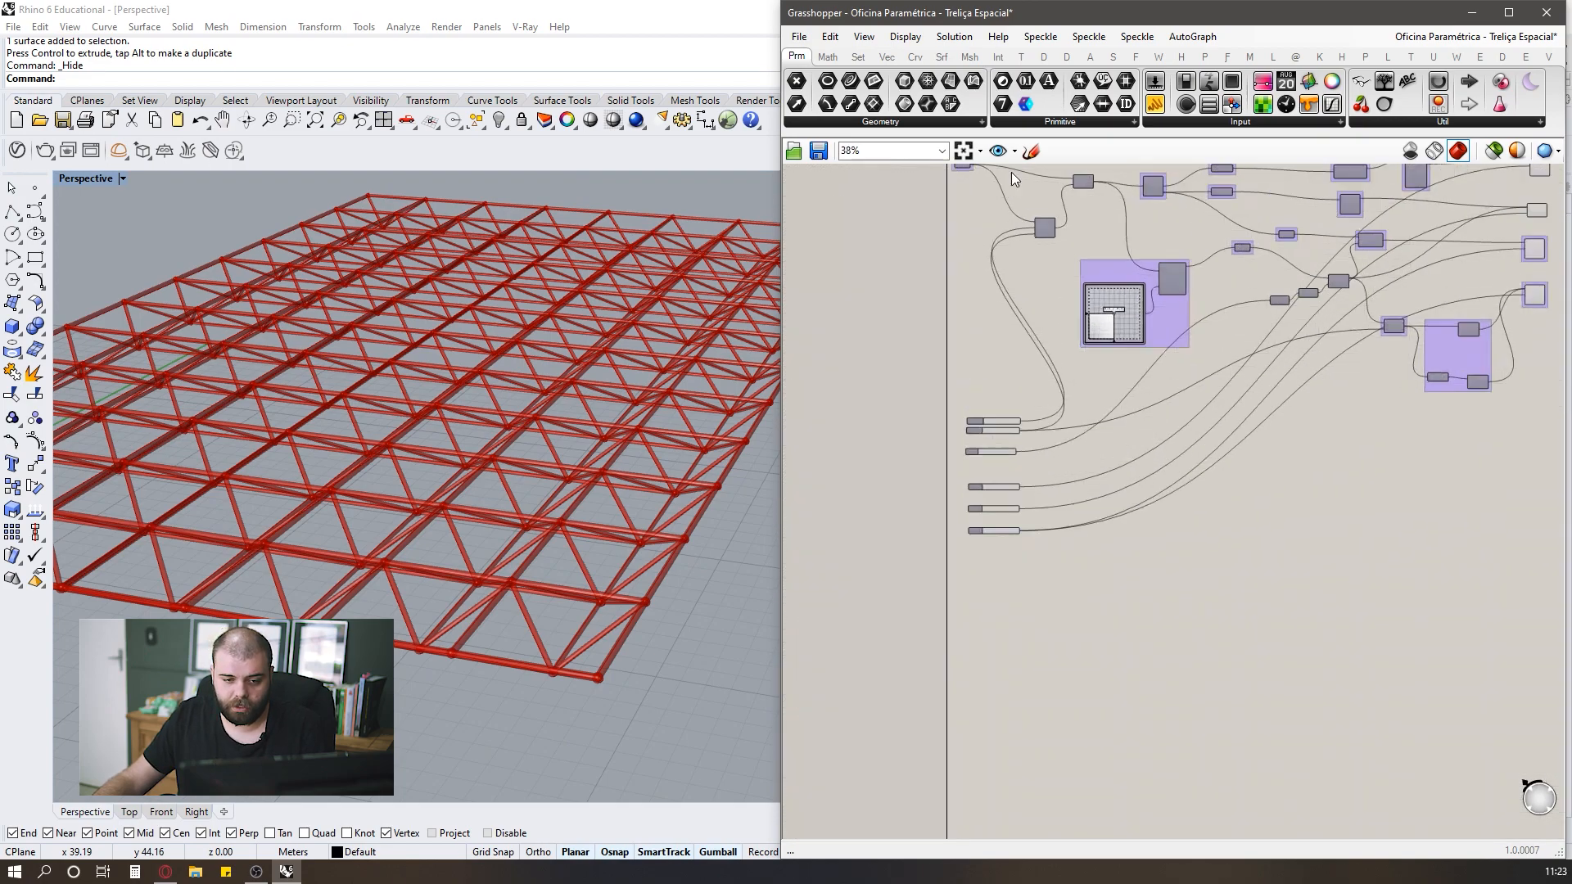
scroll(1035, 429, down, 1)
scroll(1008, 589, up, 4)
scroll(1024, 591, down, 5)
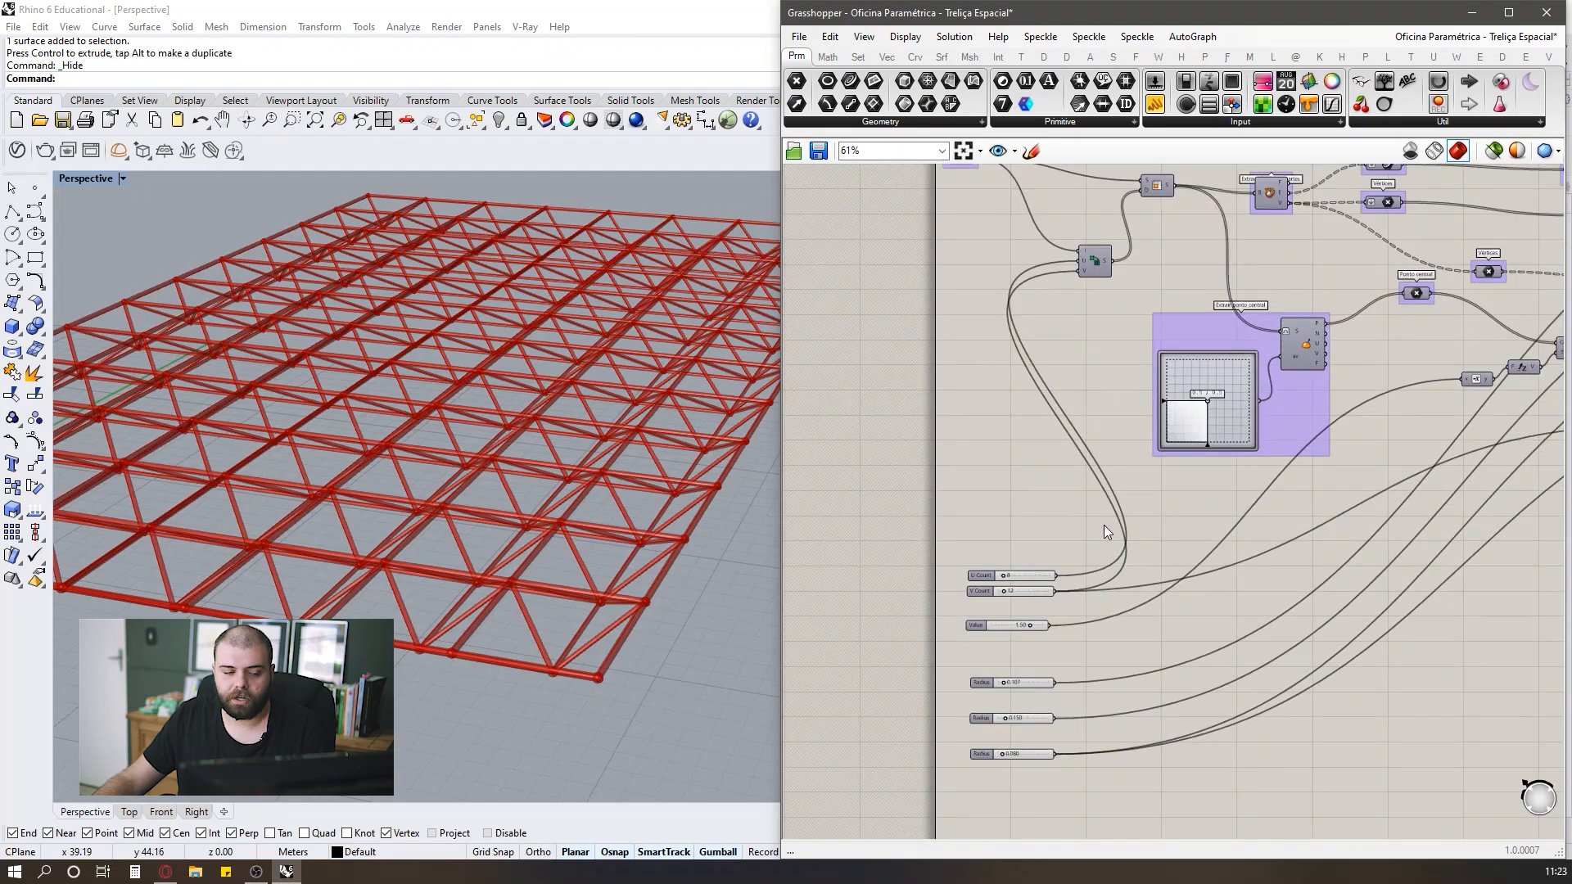
Rename the U Count slider as "Divisões em U".
scroll(1089, 261, up, 8)
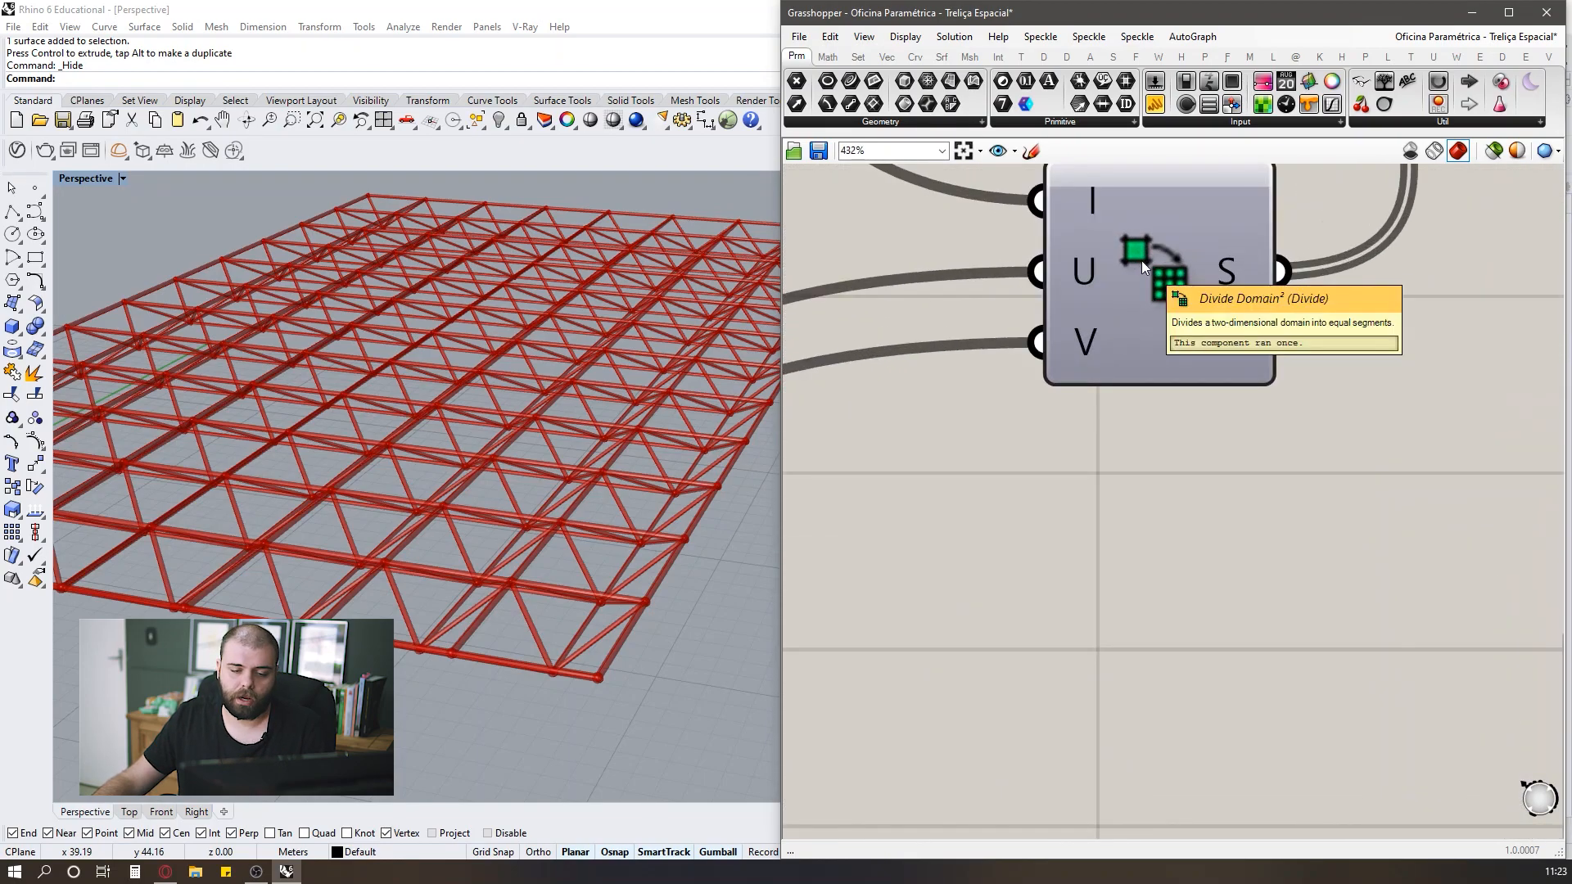
scroll(1141, 261, down, 4)
scroll(577, 319, down, 3)
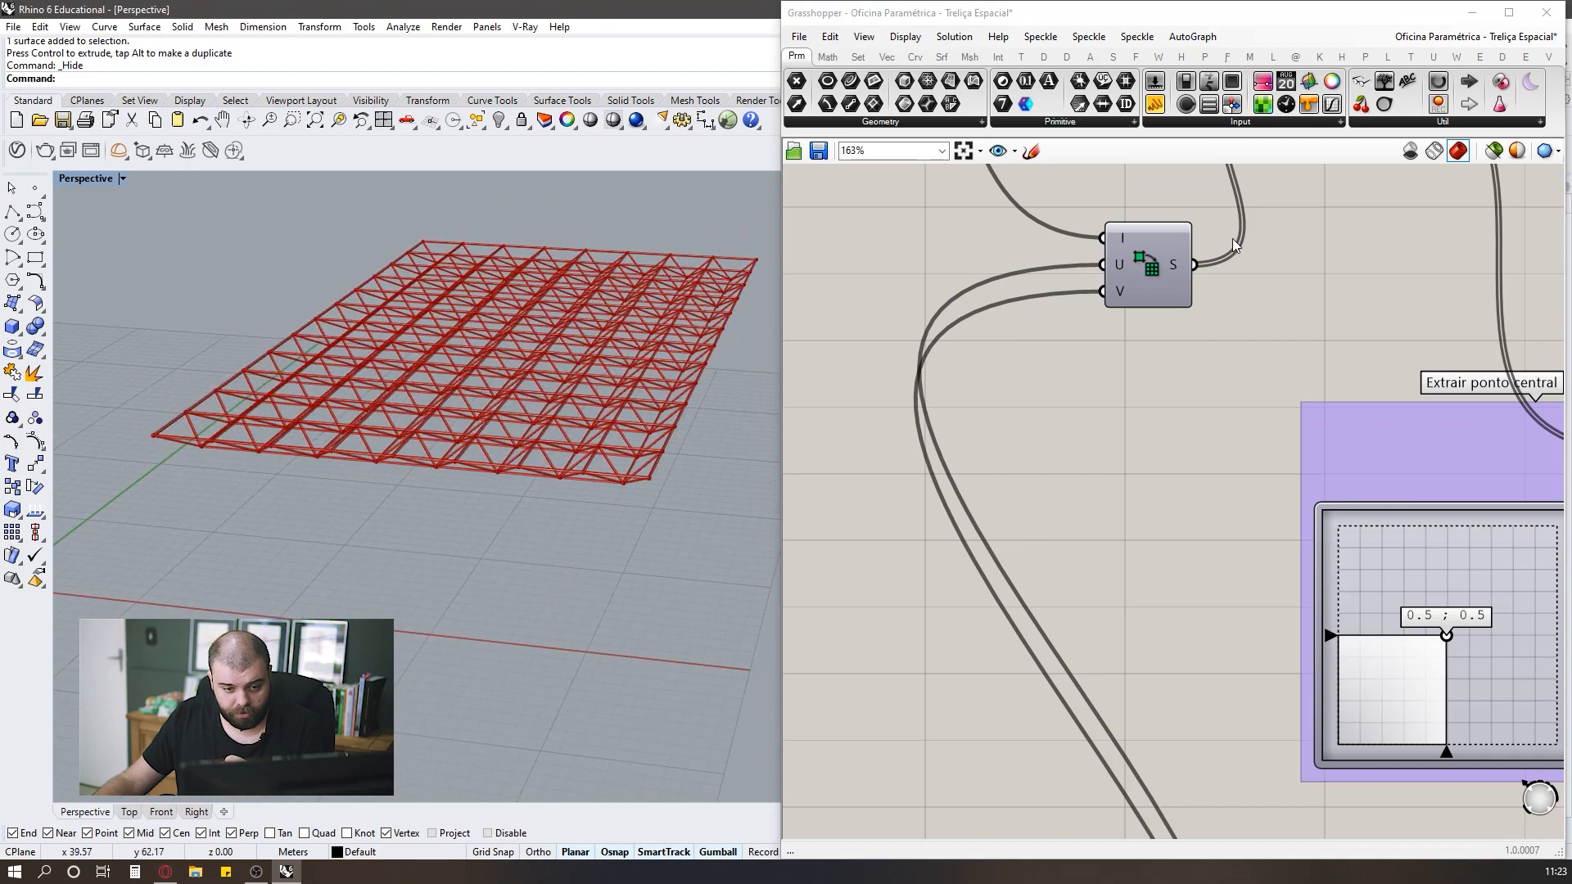
scroll(1231, 238, down, 3)
scroll(1063, 652, up, 5)
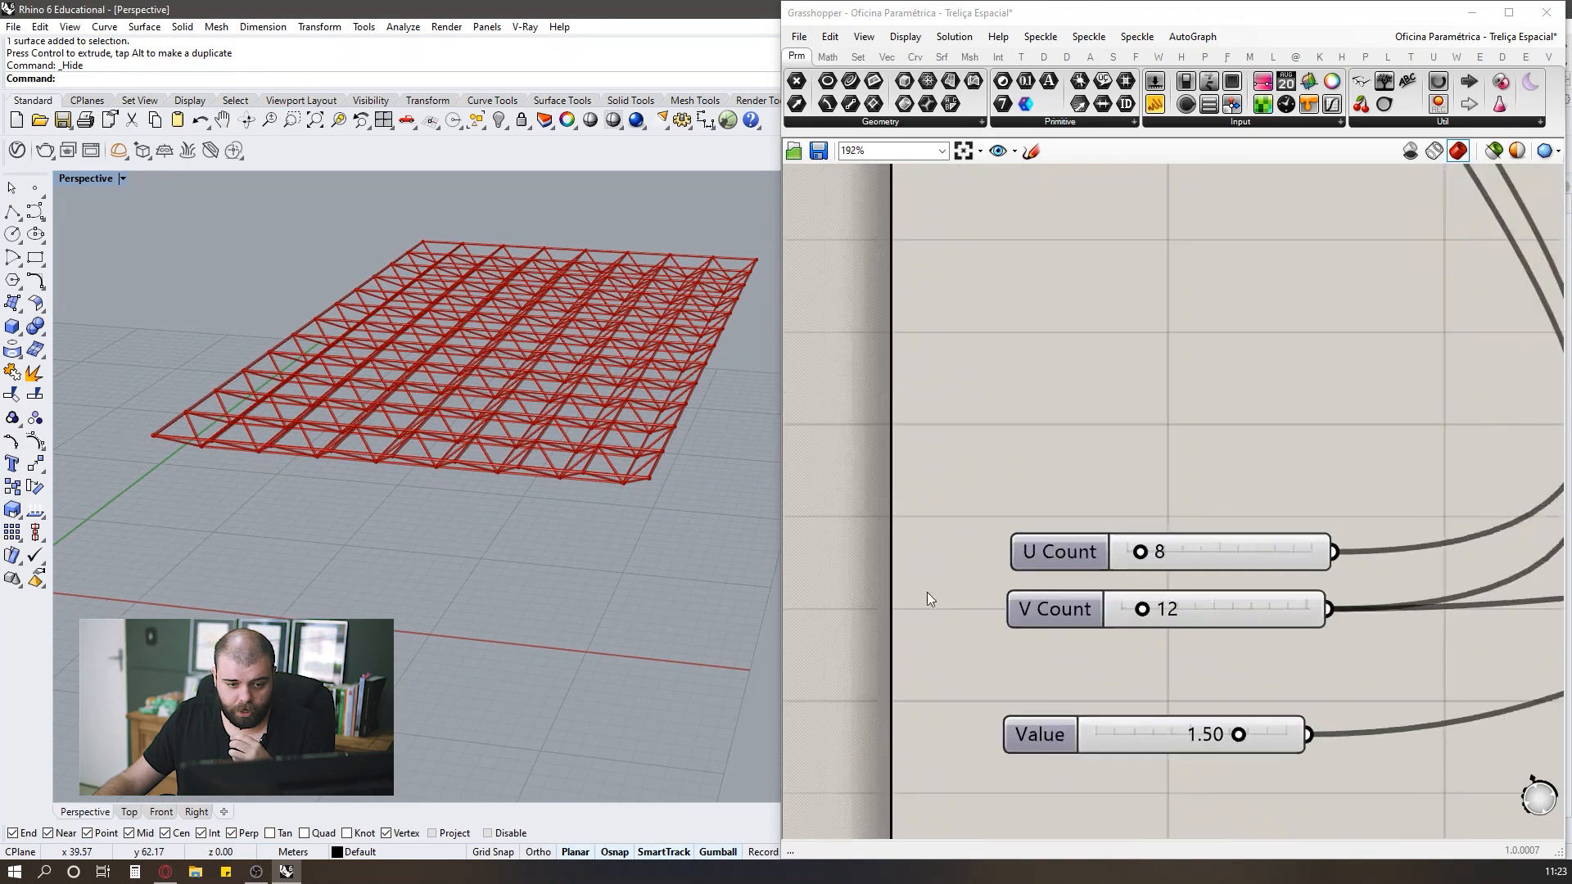
right_click(954, 553)
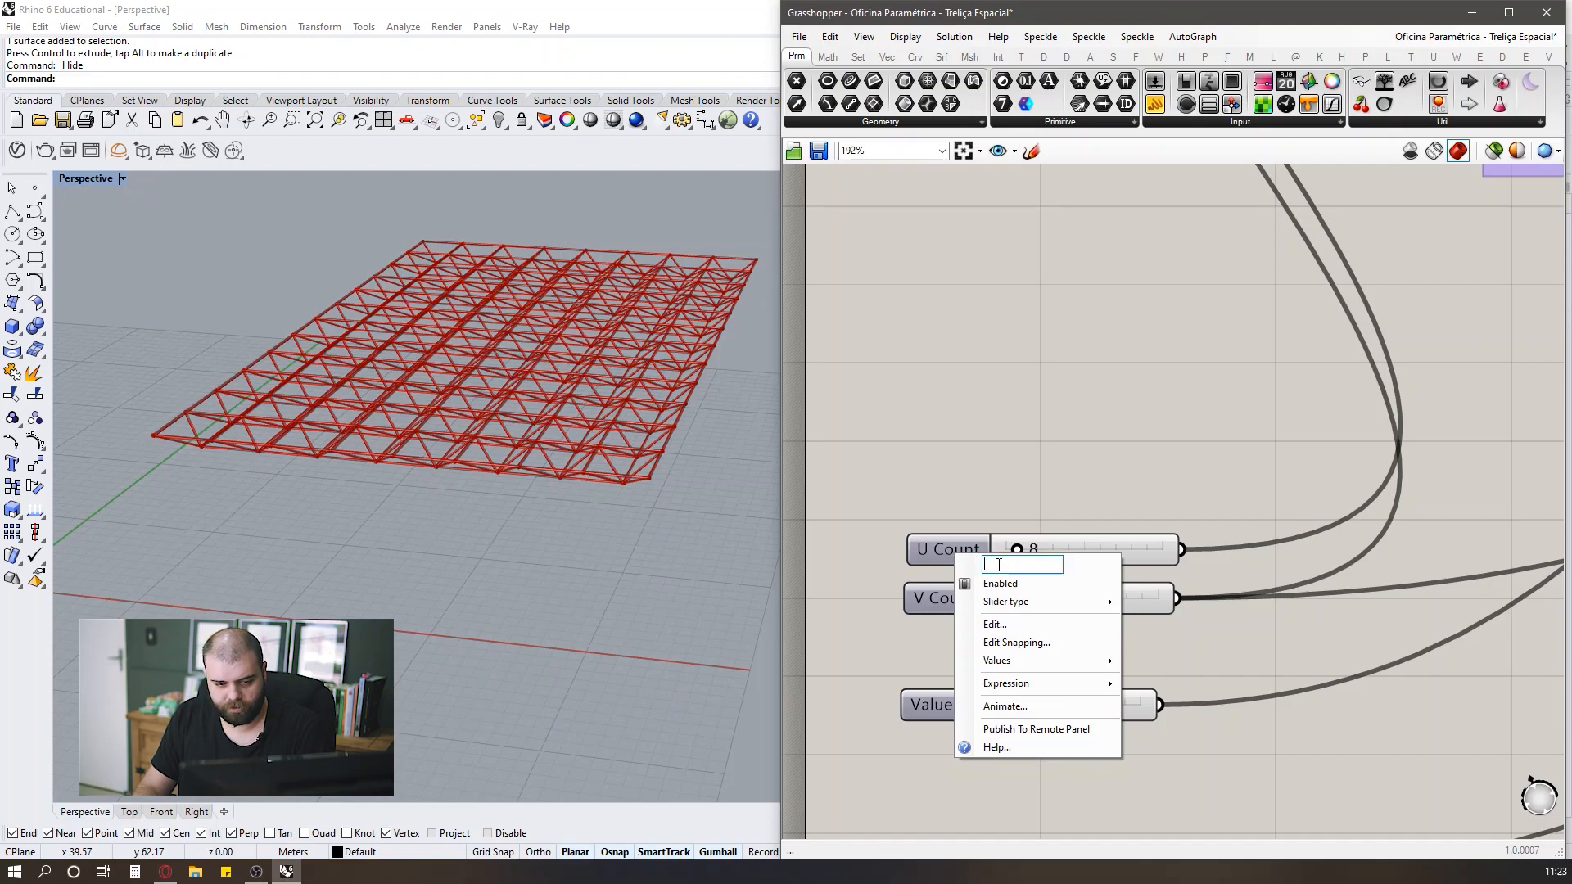
text(Divisões em U)
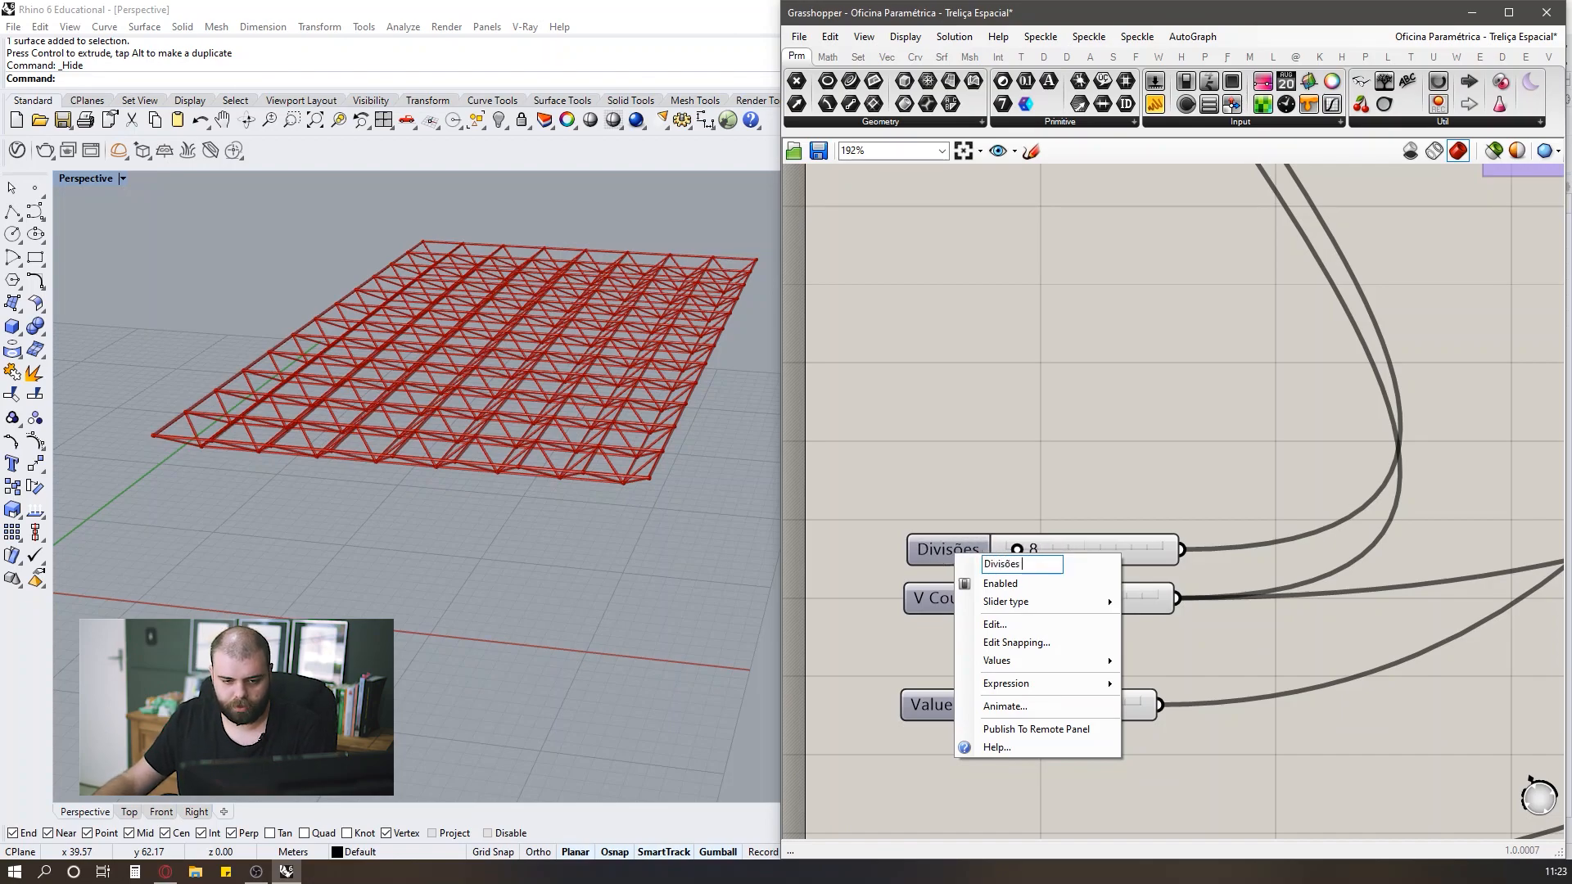
key(Return)
click(971, 553)
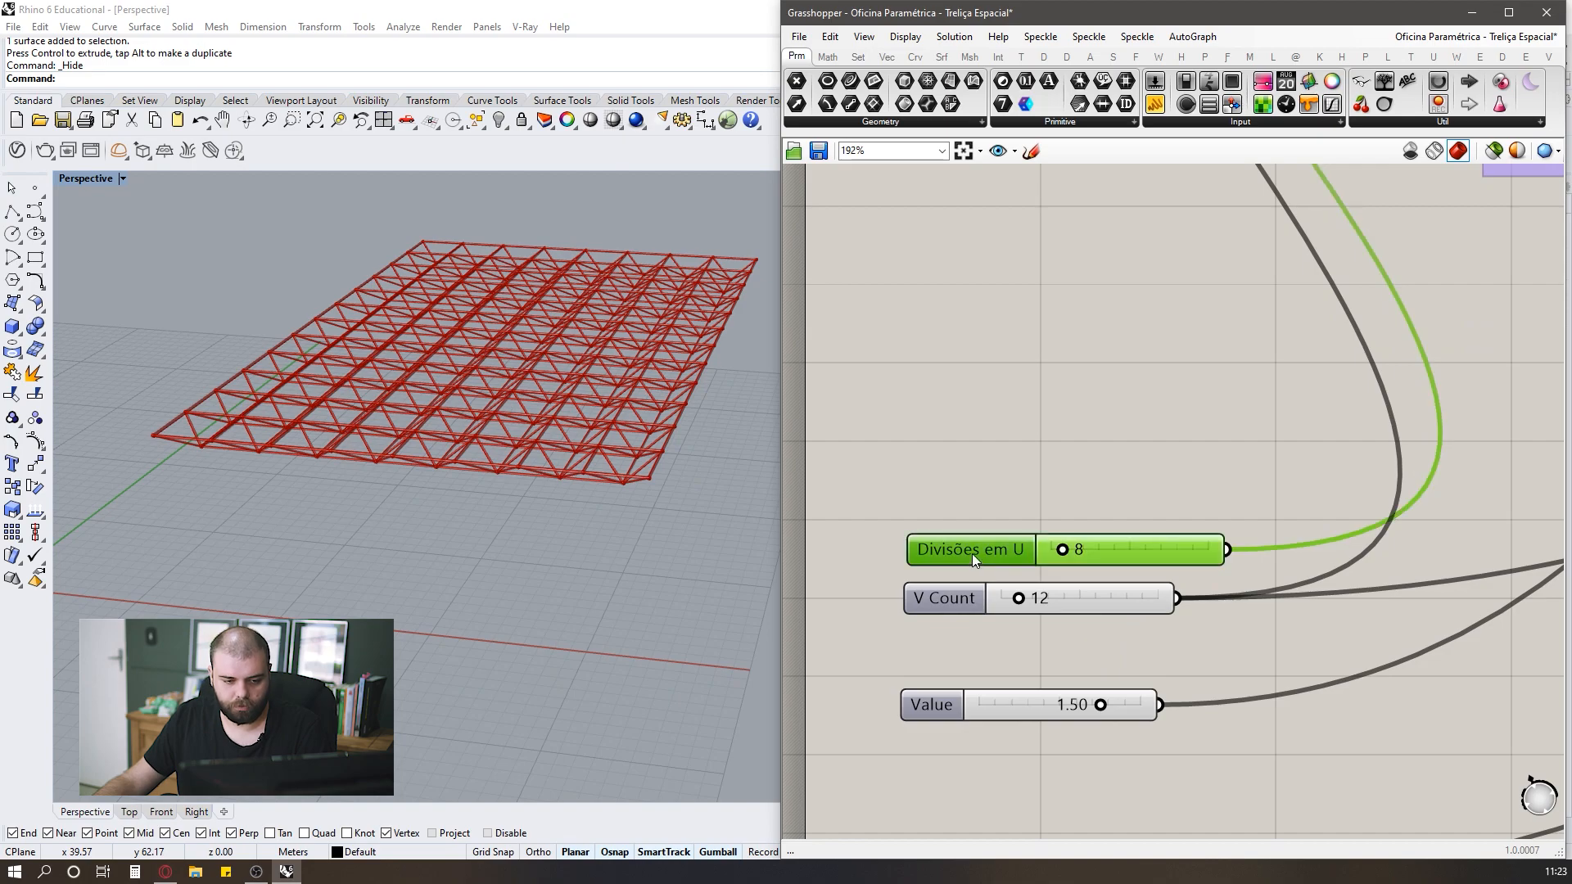
Rename the V Count slider as "Divisões em V".
scroll(956, 513, down, 5)
scroll(949, 532, up, 4)
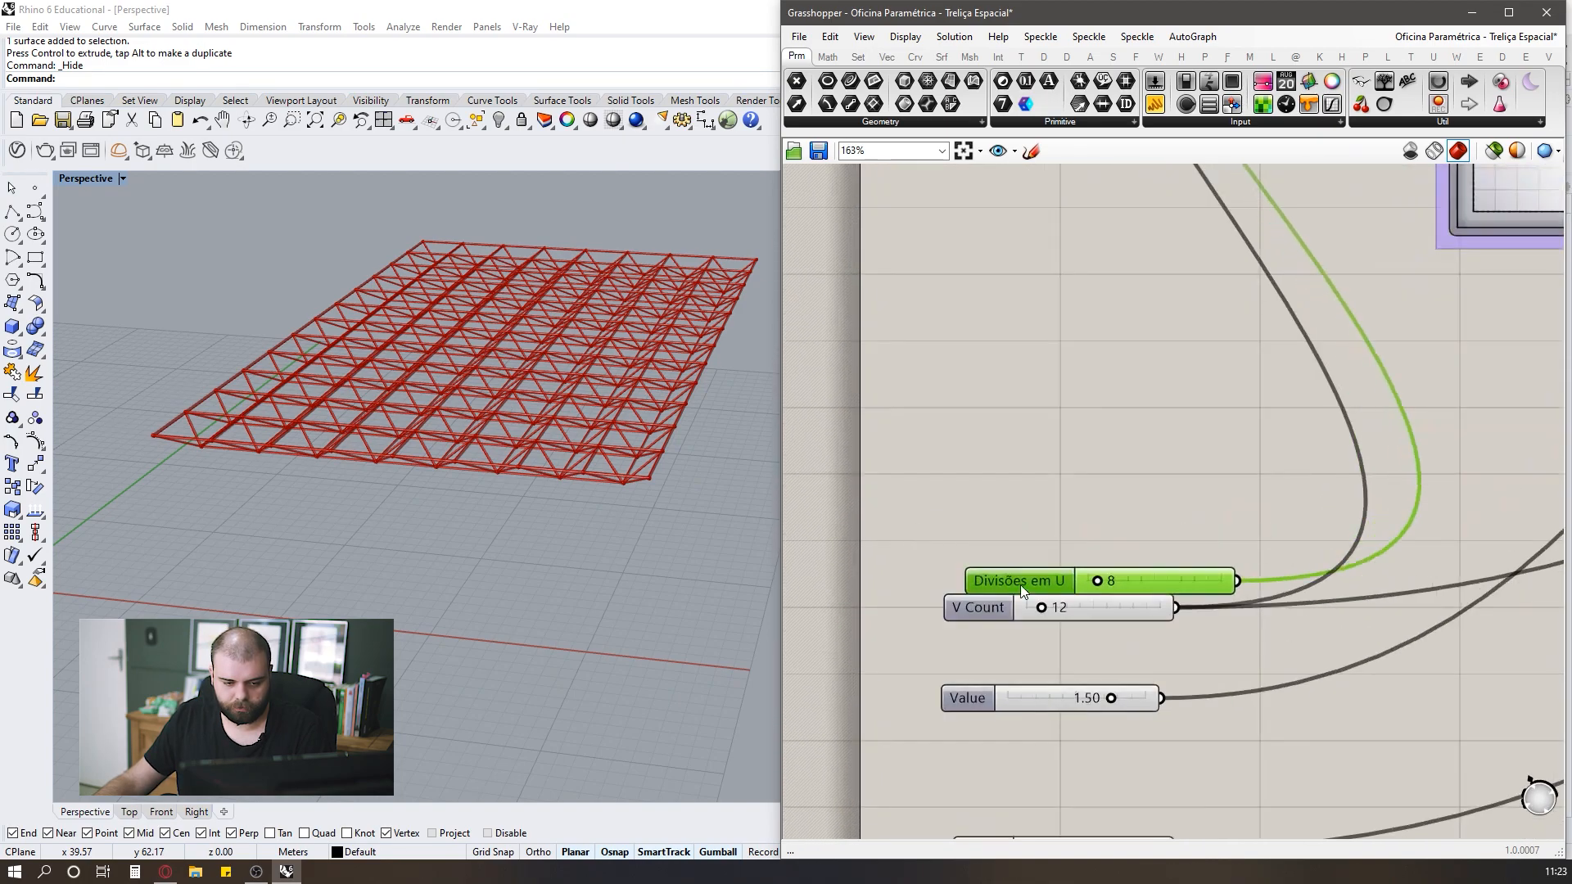
scroll(994, 575, up, 3)
right_click(986, 614)
text(Divisões em V)
key(Return)
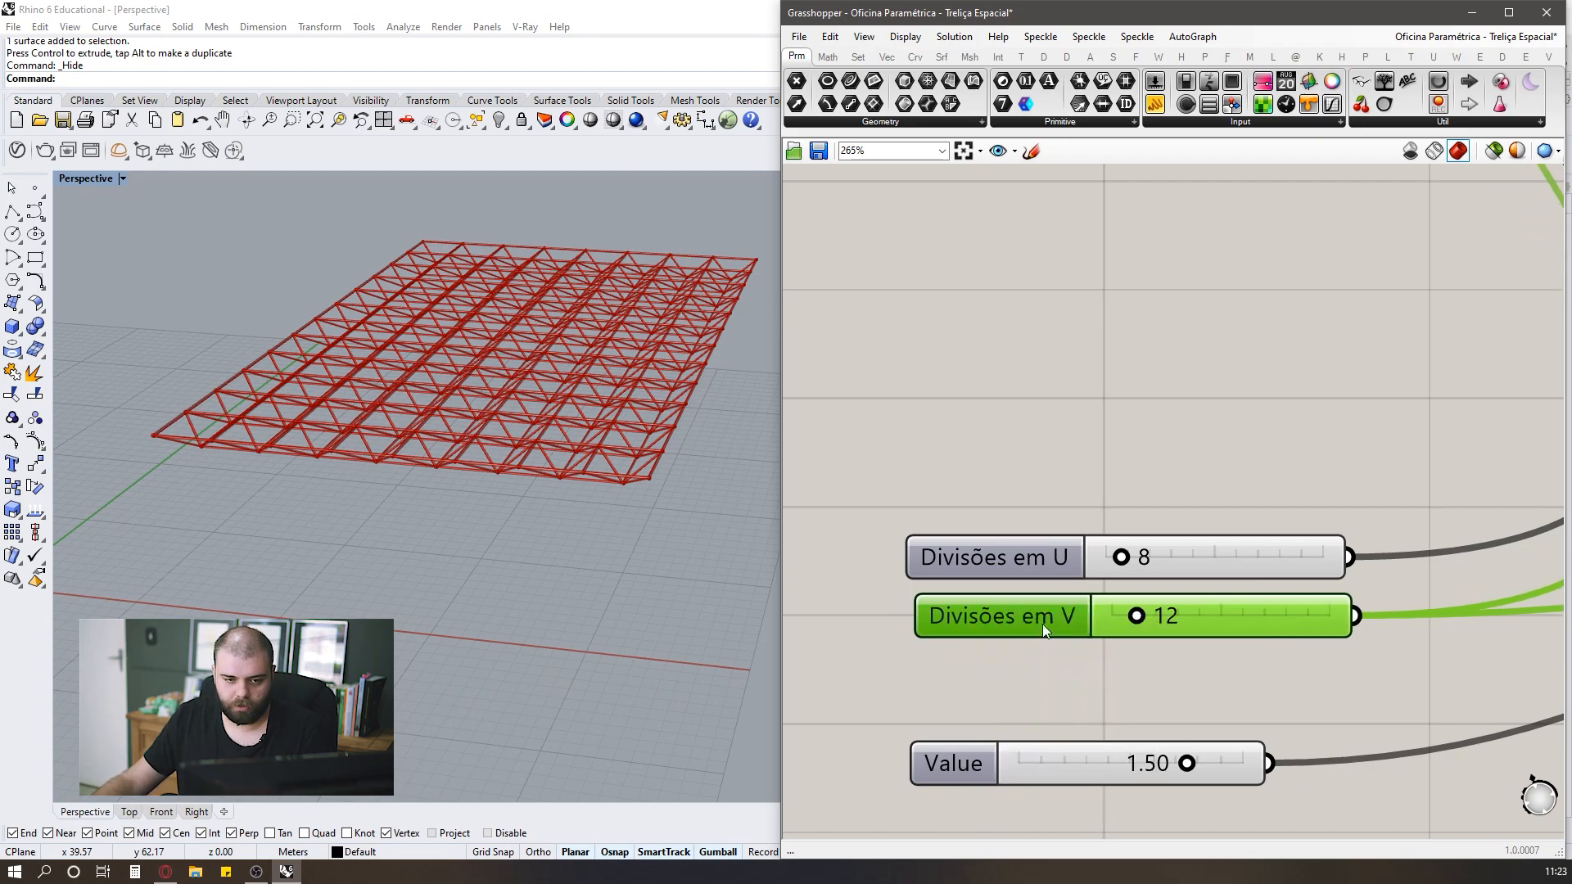
Move the Value slider out of the column to just before the Negative component that feeds Unit Z.
scroll(1043, 623, down, 6)
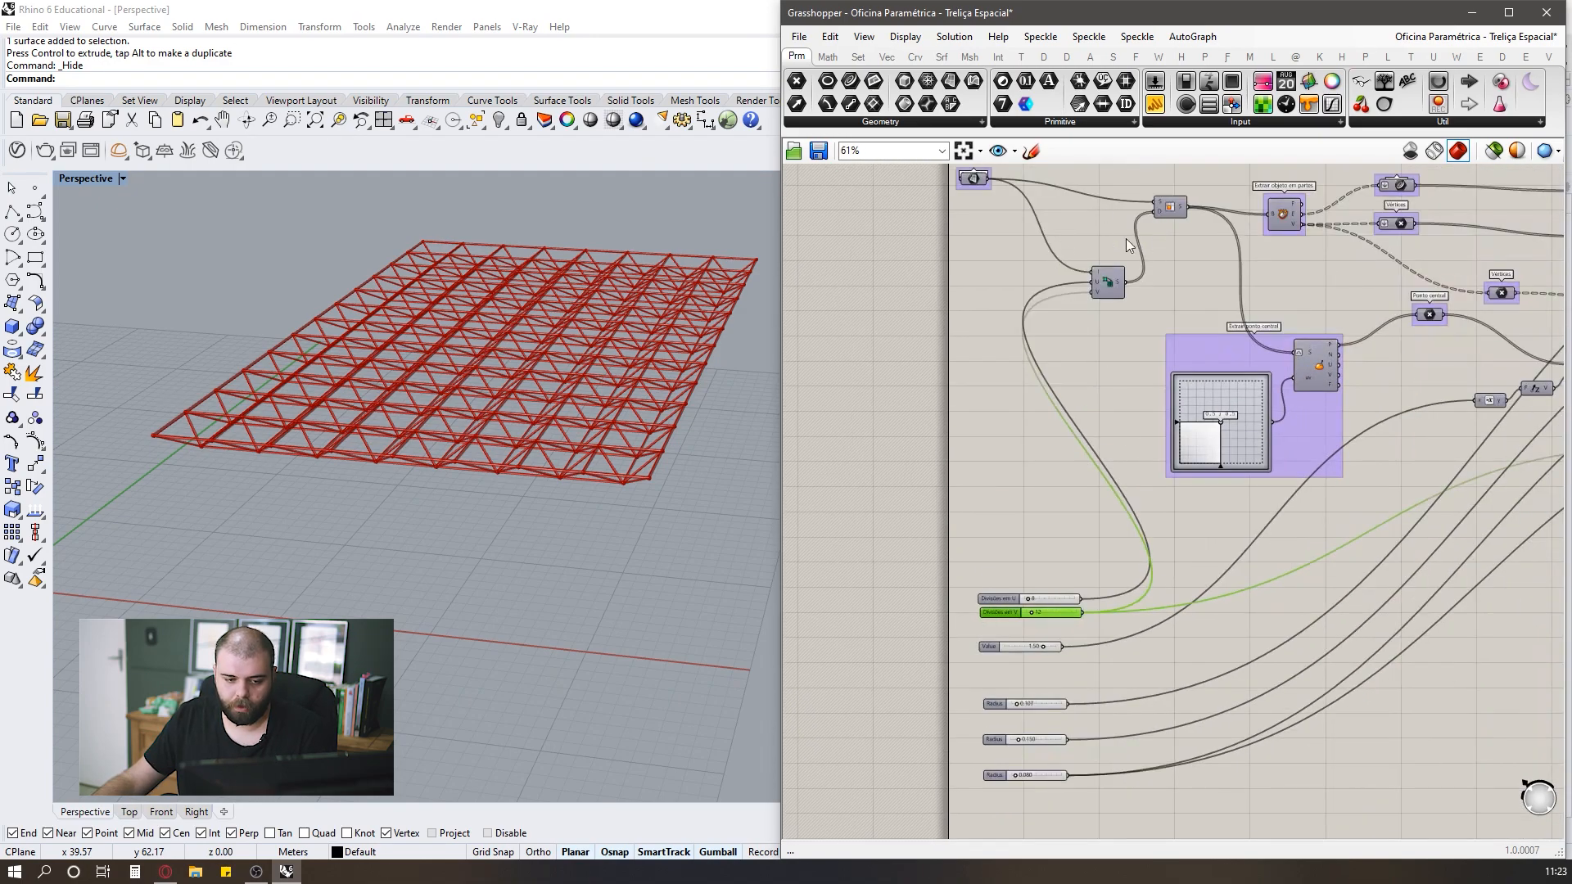
scroll(1064, 579, up, 3)
scroll(1039, 554, down, 5)
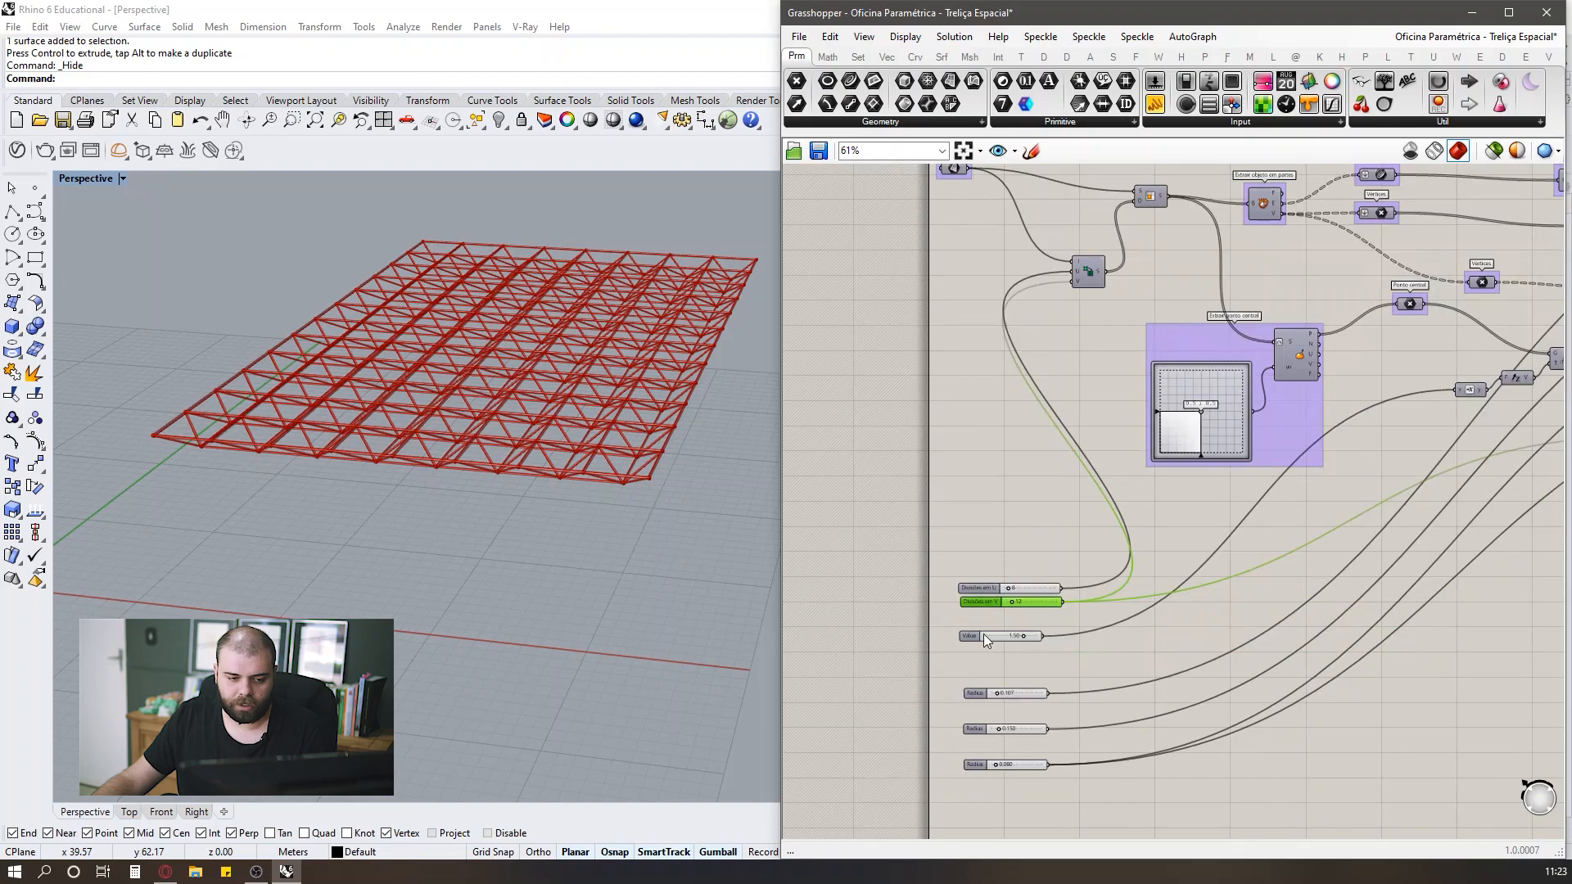
drag(984, 635, 1162, 563)
scroll(1359, 442, up, 8)
drag(1302, 485, 819, 538)
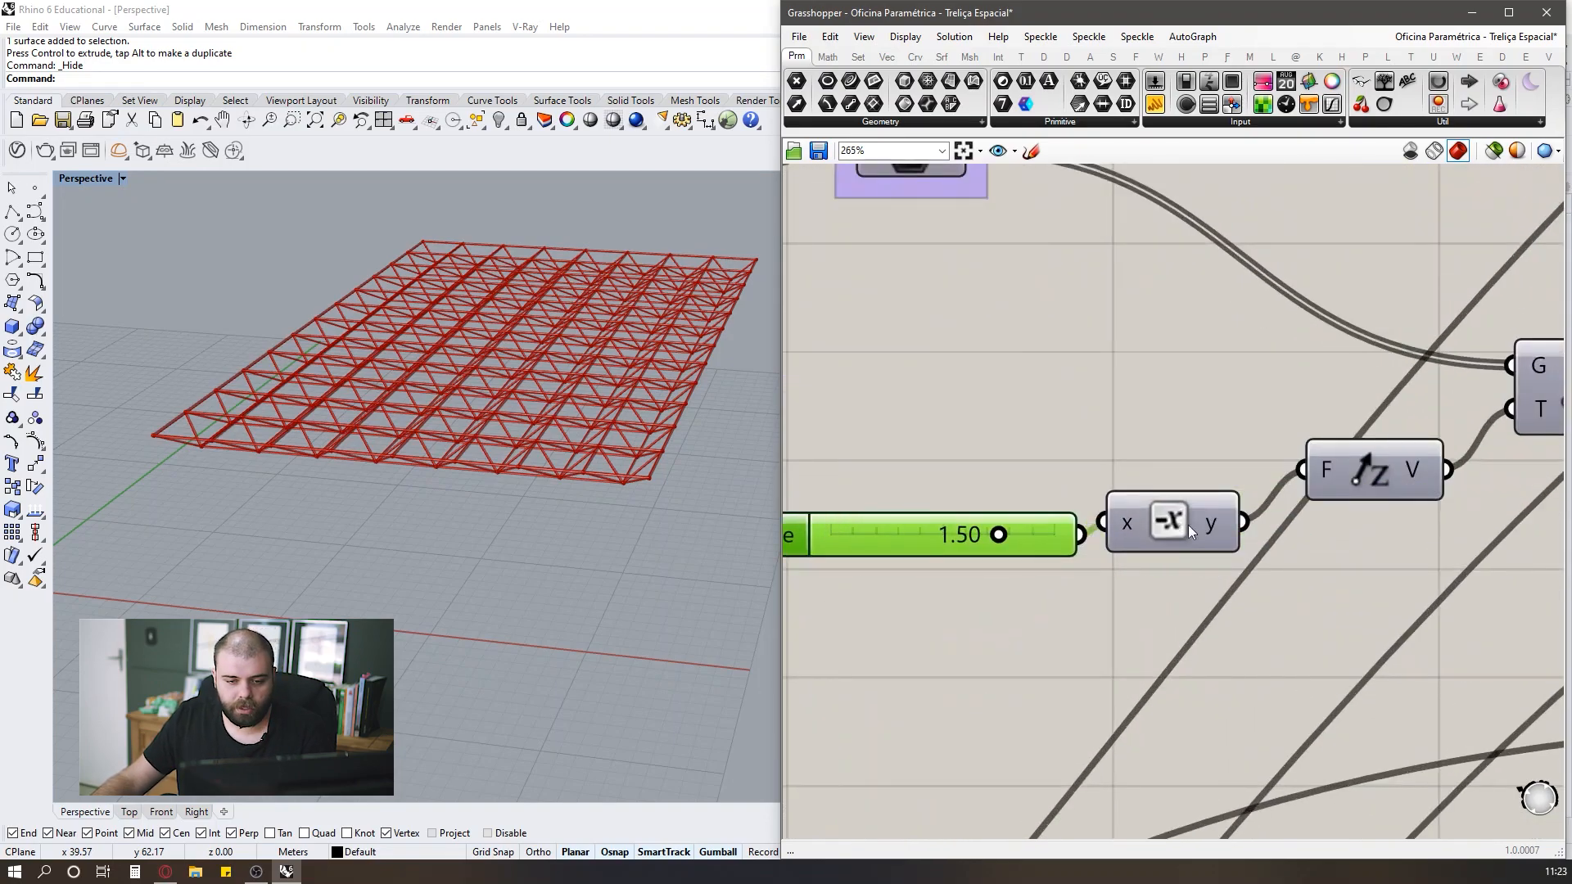
scroll(1275, 524, down, 4)
scroll(1299, 519, up, 5)
scroll(958, 494, down, 3)
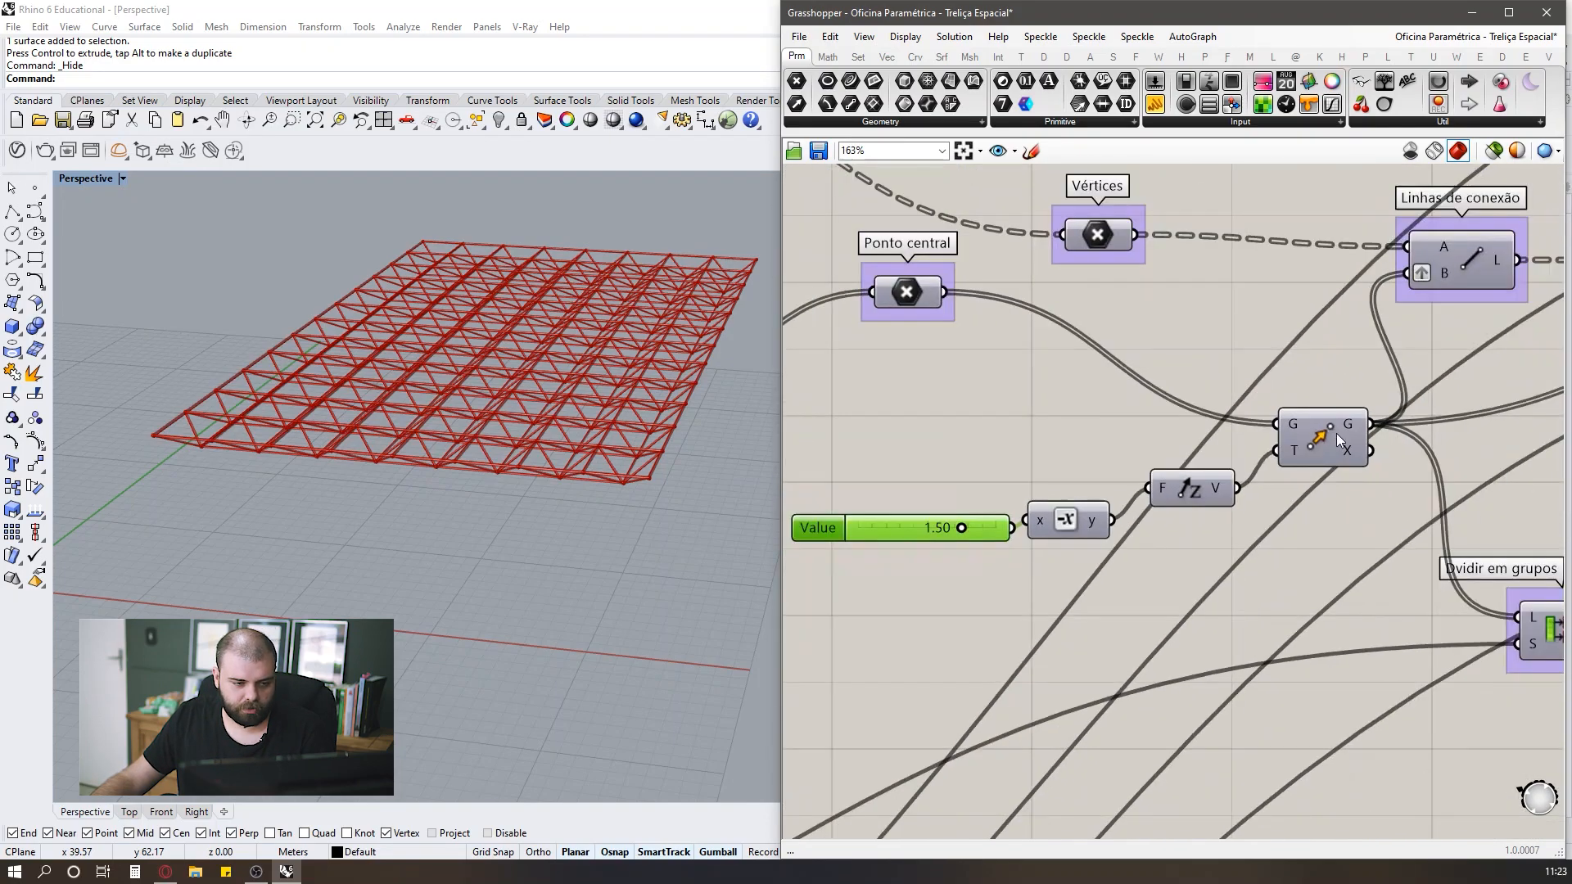
Select the Move component it drives and rename the Value slider as "Altura da treliça".
click(1336, 434)
scroll(1373, 428, down, 2)
mouse_move(521, 514)
right_down()
mouse_move(505, 448)
mouse_move(501, 491)
right_up()
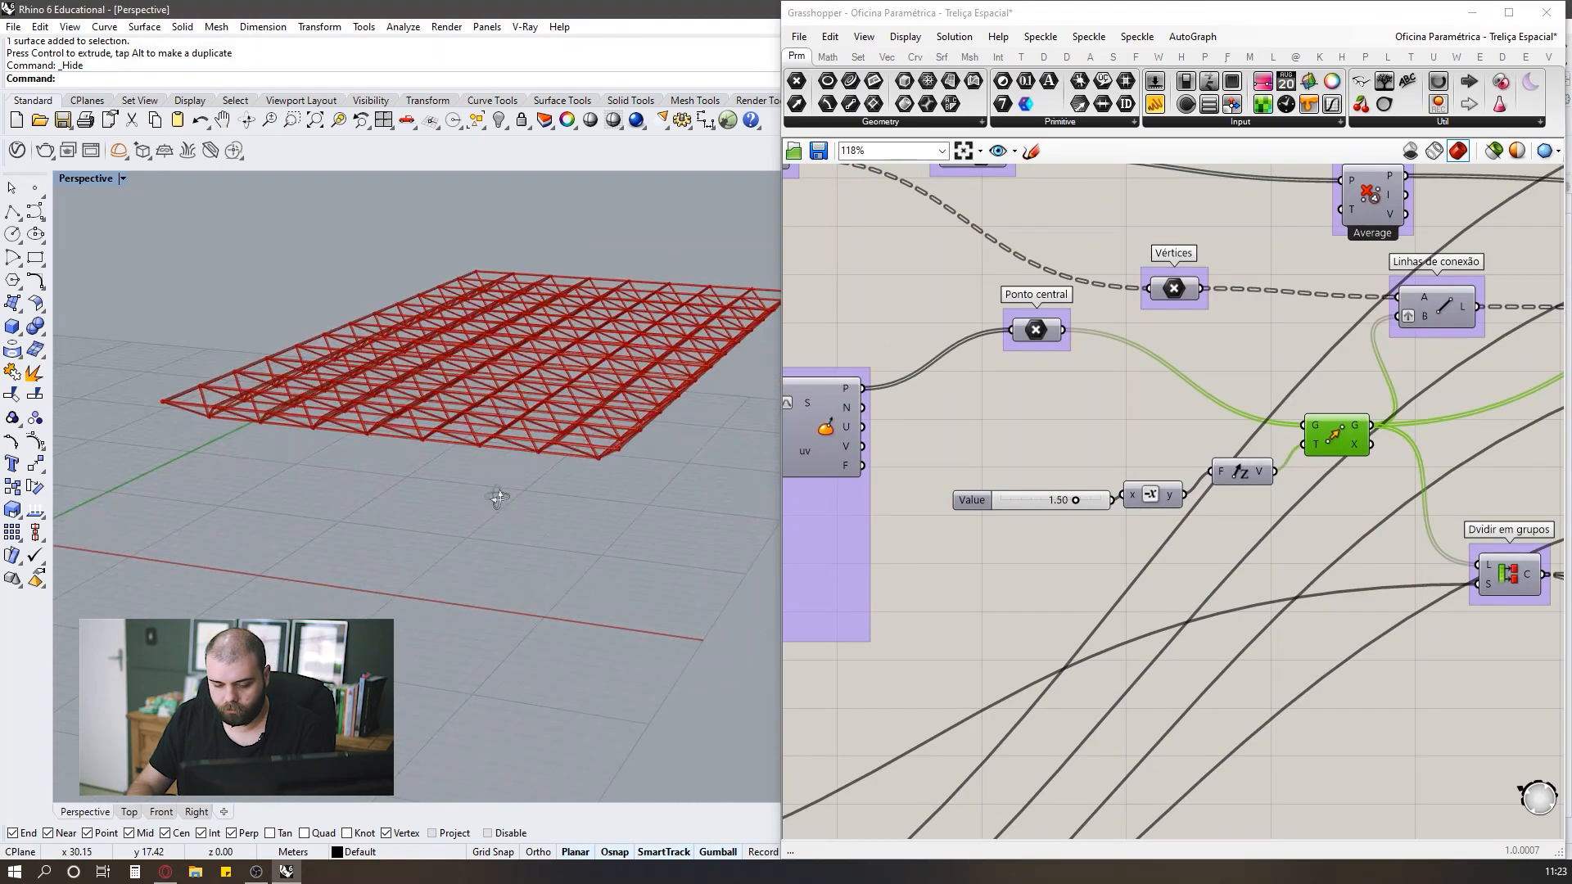
scroll(989, 494, up, 4)
right_click(954, 513)
text(Al)
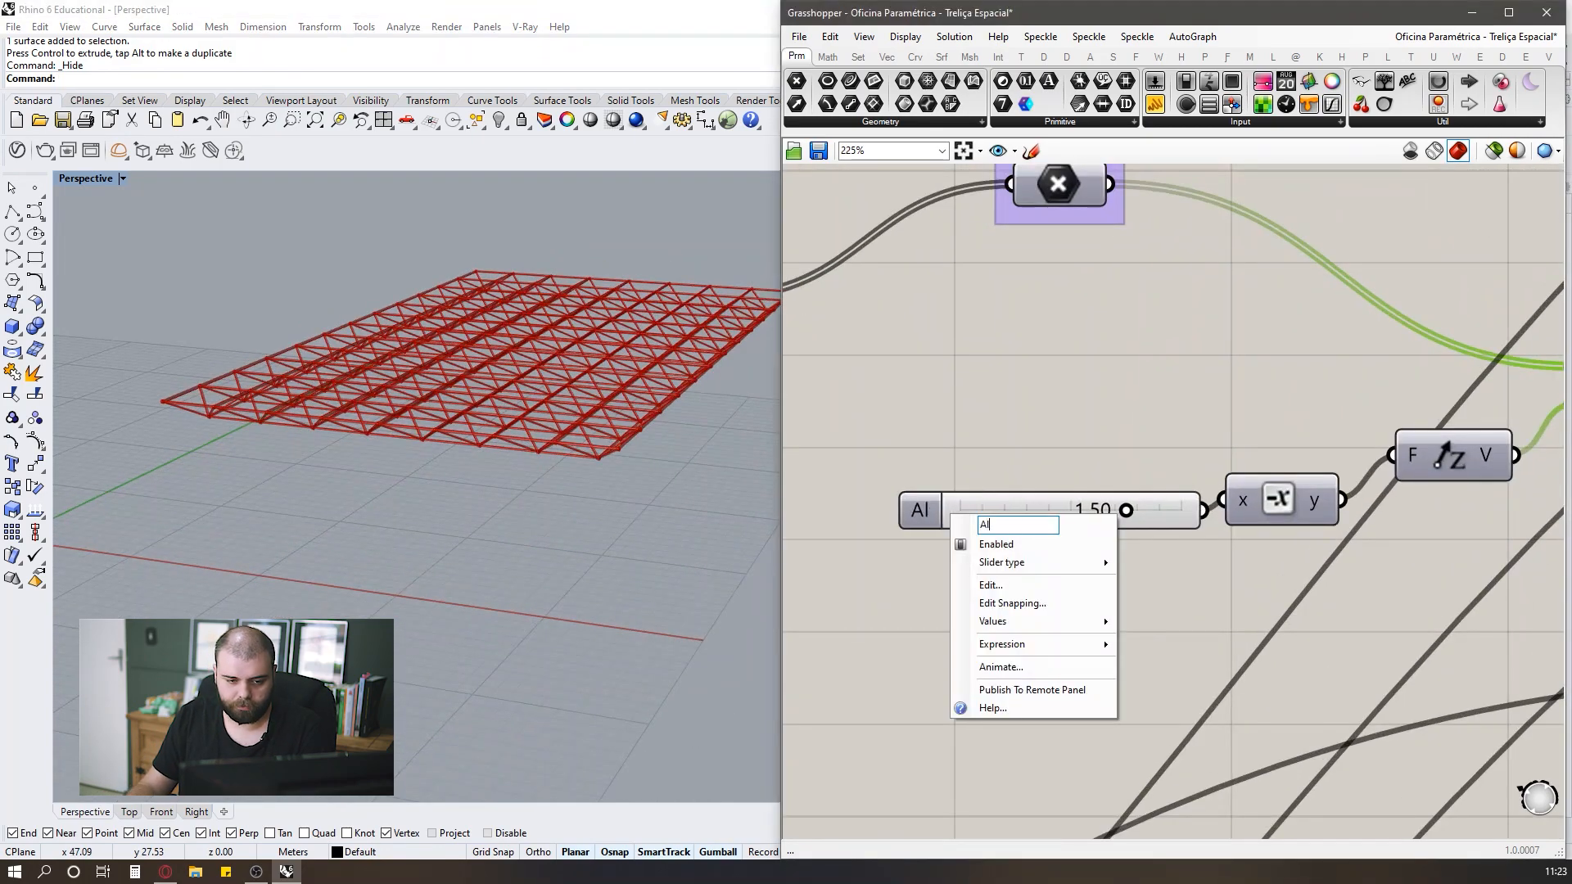
text(tura da treliça)
key(Return)
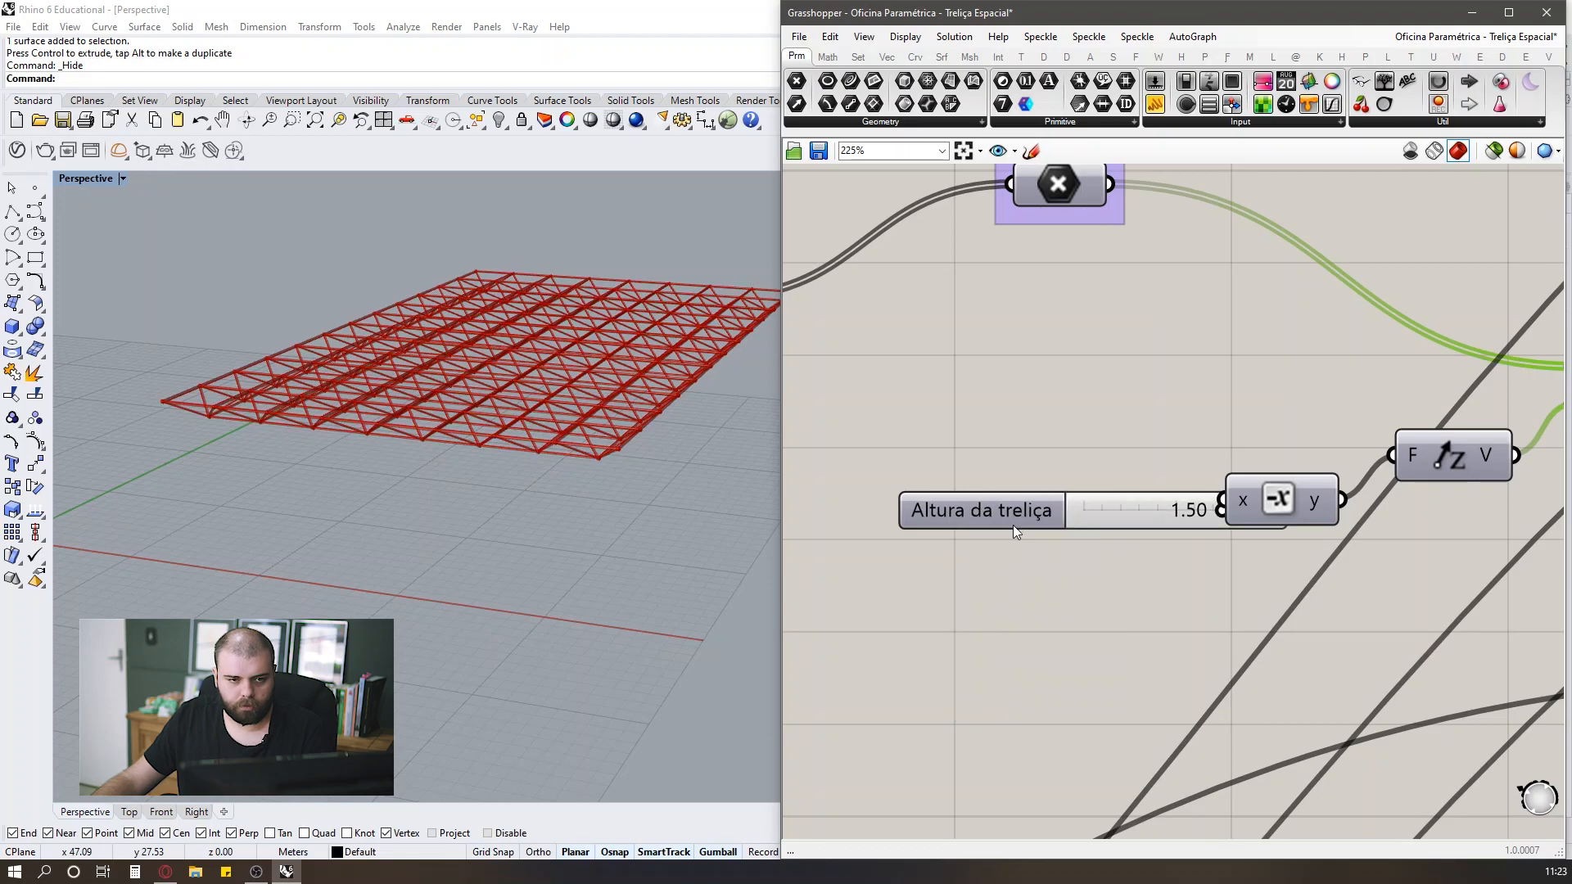
Return the "Altura da treliça" slider to the slider column beneath "Divisões em V".
click(930, 524)
scroll(1187, 371, down, 10)
mouse_move(905, 516)
mouse_down()
mouse_move(1187, 372)
mouse_move(1074, 411)
mouse_move(957, 497)
mouse_move(906, 504)
mouse_move(930, 508)
mouse_up()
scroll(898, 578, up, 6)
scroll(934, 505, up, 3)
Move the 0.107 Radius slider next to the Pipe component fed by the Curva para linhas retas group.
click(915, 526)
scroll(887, 617, down, 2)
scroll(803, 655, down, 3)
drag(799, 657, 1225, 483)
scroll(841, 640, down, 3)
scroll(1238, 370, up, 5)
scroll(1375, 384, up, 8)
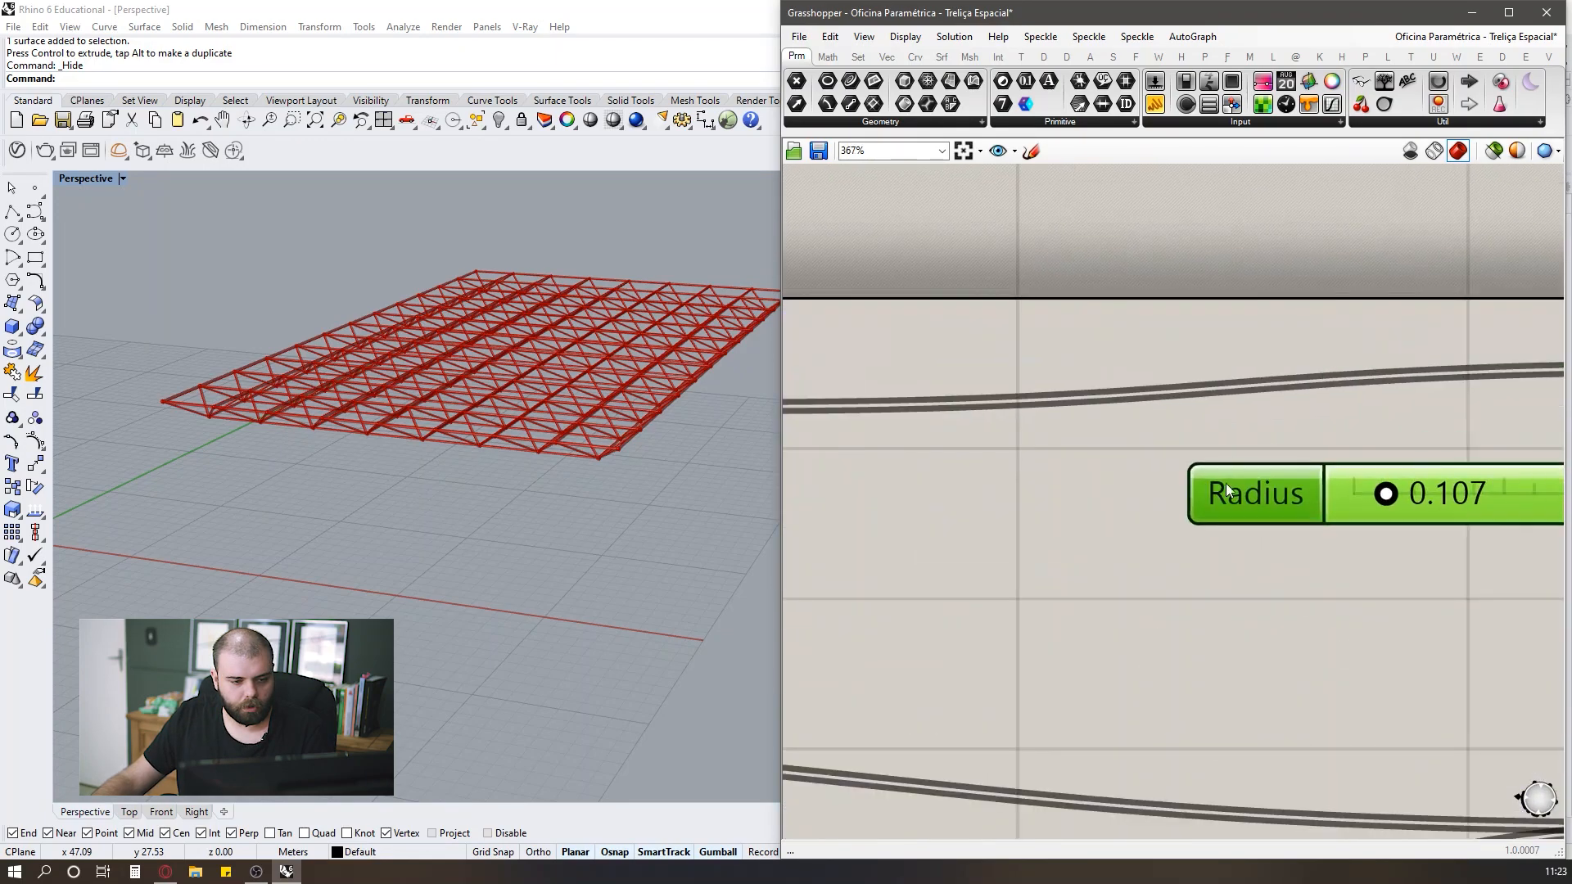
scroll(1040, 465, down, 7)
Select that Pipe component to highlight its tubes and rename the 0.107 Radius slider as "R. tubos coroamento".
click(1289, 464)
scroll(602, 413, up, 6)
mouse_move(626, 428)
right_down()
mouse_move(544, 471)
mouse_move(534, 446)
mouse_move(558, 494)
mouse_move(634, 399)
right_up()
scroll(1173, 440, up, 5)
right_click(1066, 498)
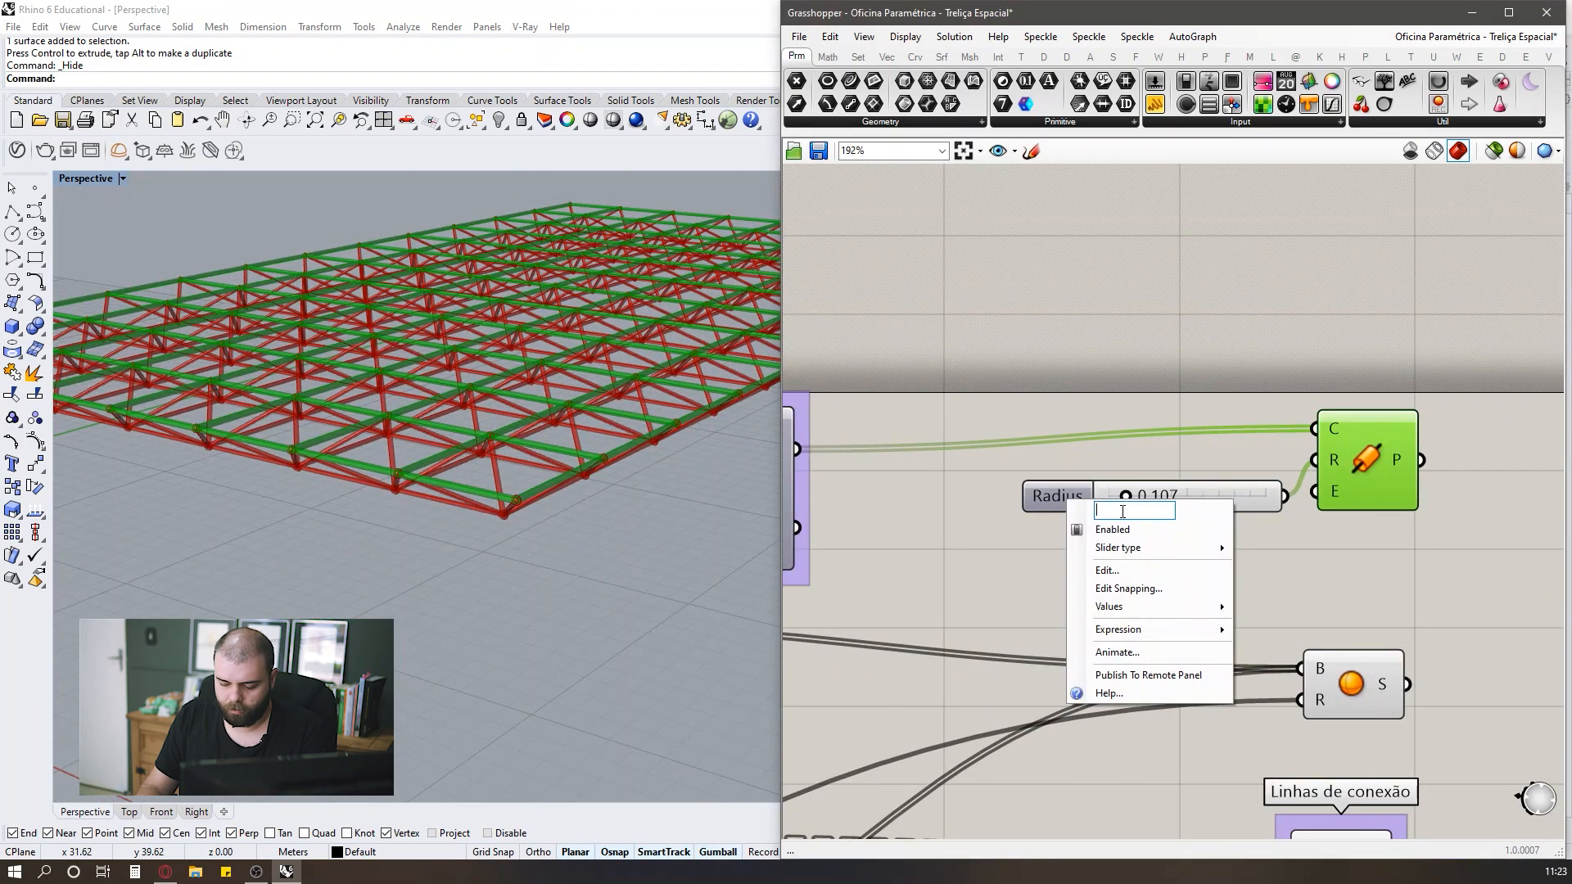
text(R. p)
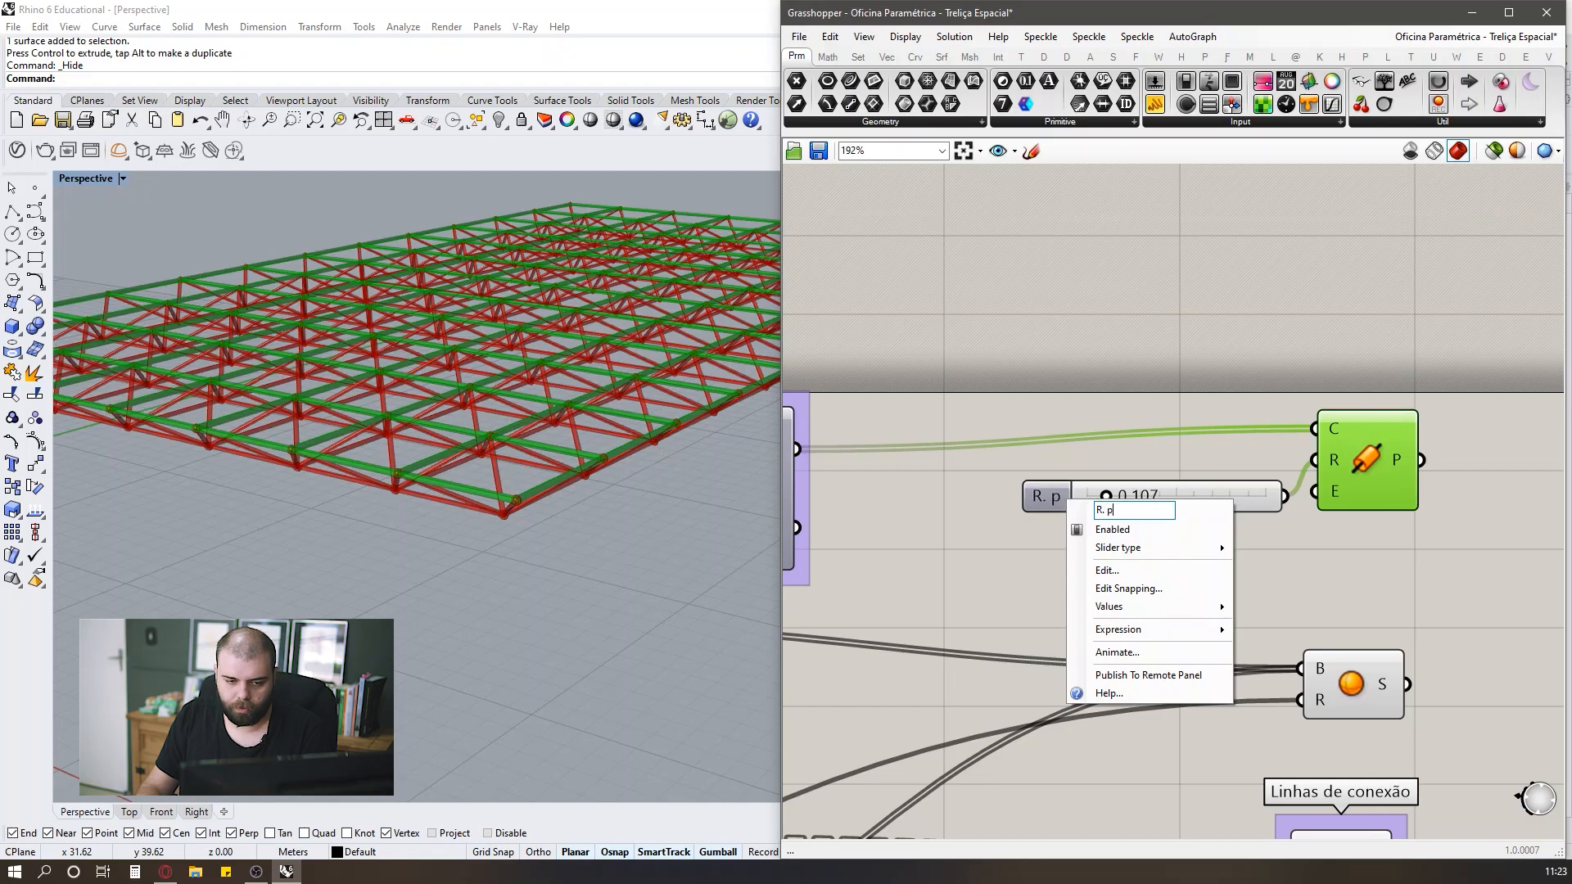
key(BackSpace)
text(tubos coroamento)
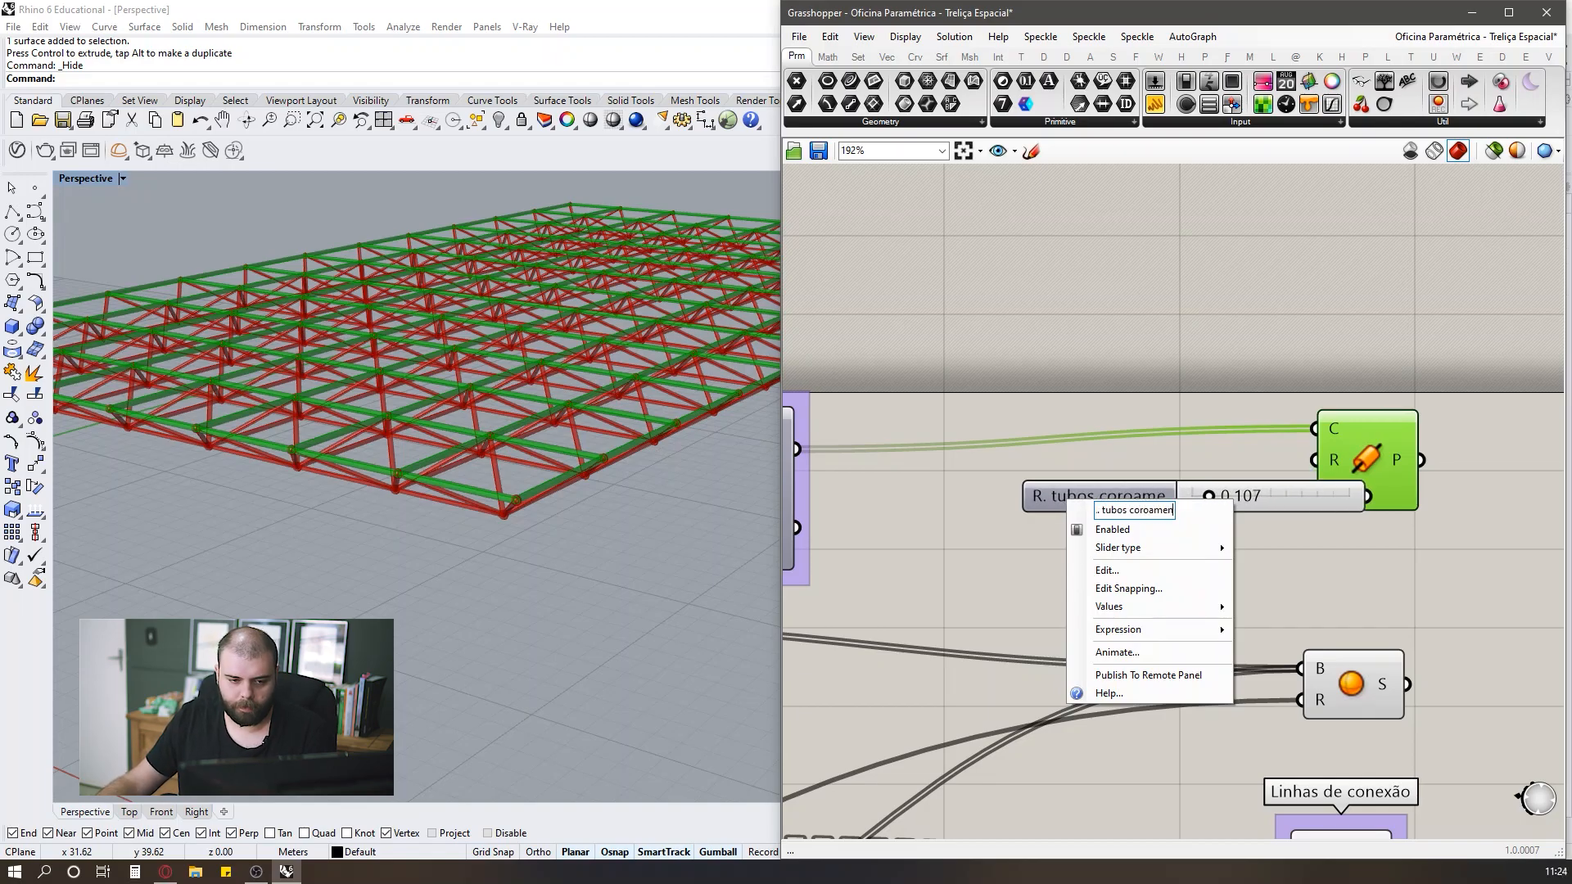
key(Return)
Return the "R. tubos coroamento" slider to the column beneath "Altura da treliça".
scroll(1326, 381, down, 9)
drag(1126, 503, 986, 570)
scroll(920, 635, up, 7)
Move the 0.150 Radius slider next to the Sphere component and select that component to highlight the node spheres.
drag(925, 665, 1176, 643)
scroll(817, 705, down, 5)
scroll(1482, 311, up, 9)
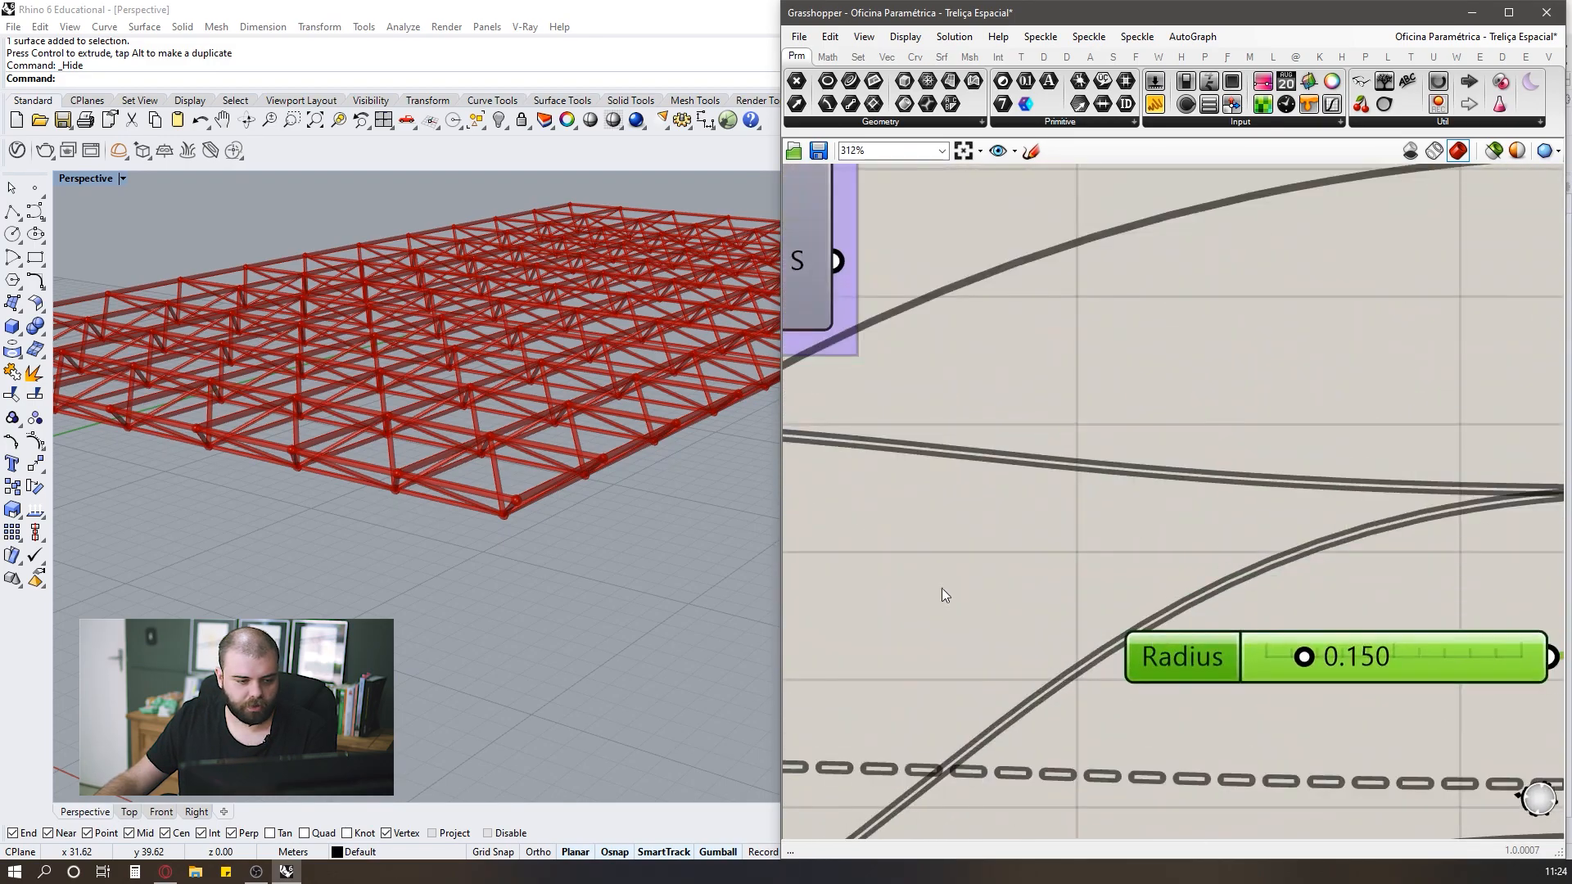
scroll(941, 588, down, 5)
scroll(1186, 631, up, 2)
right_drag(1222, 573, 1260, 538)
click(1250, 517)
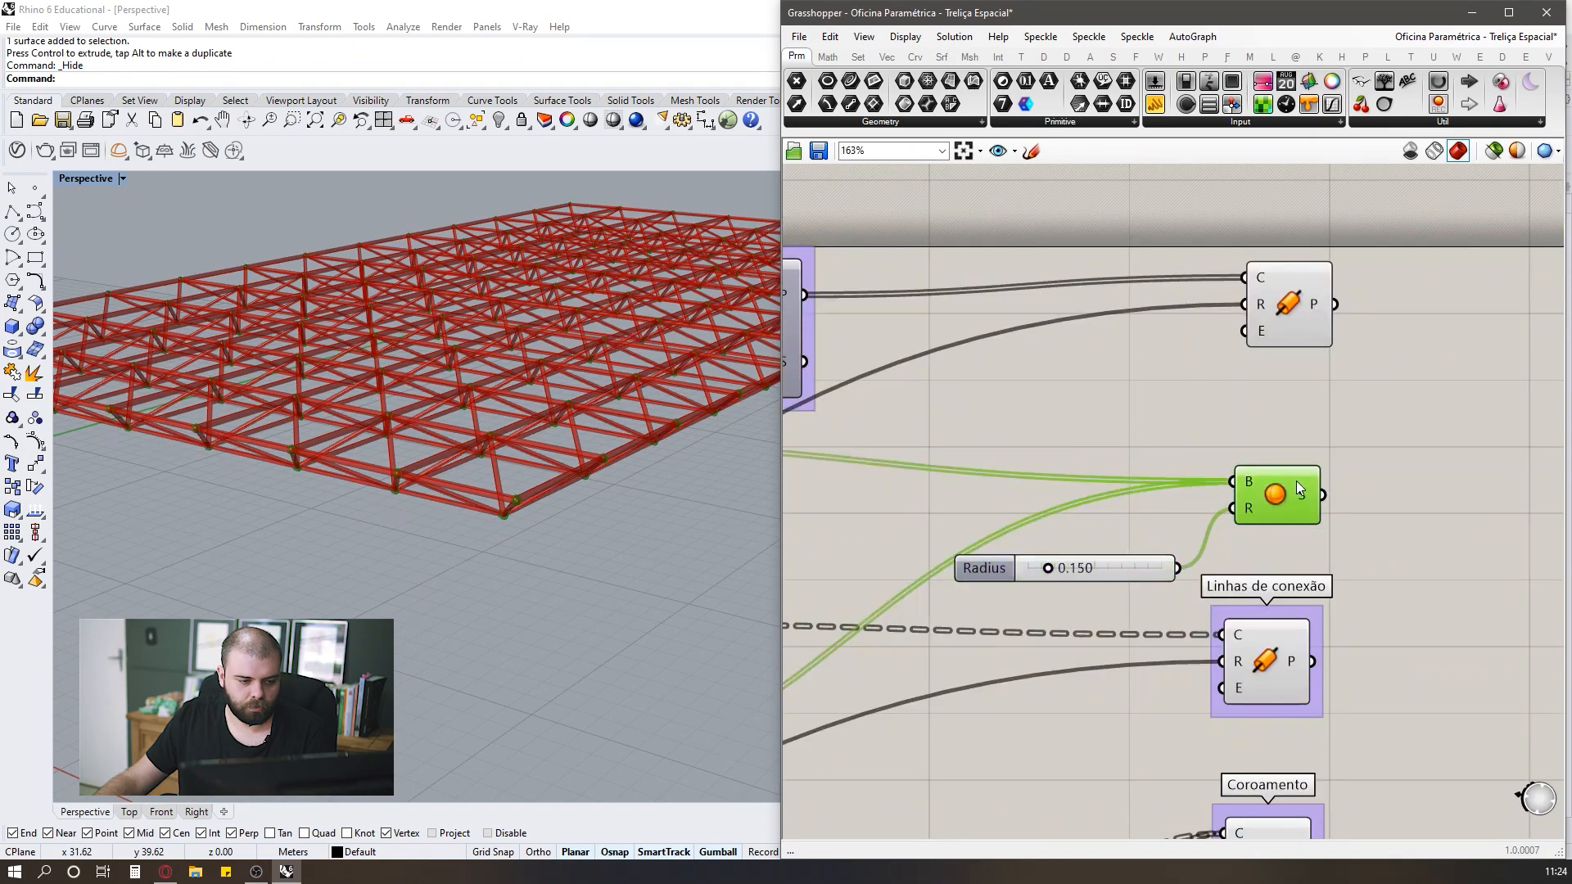
scroll(439, 479, up, 5)
scroll(439, 479, up, 3)
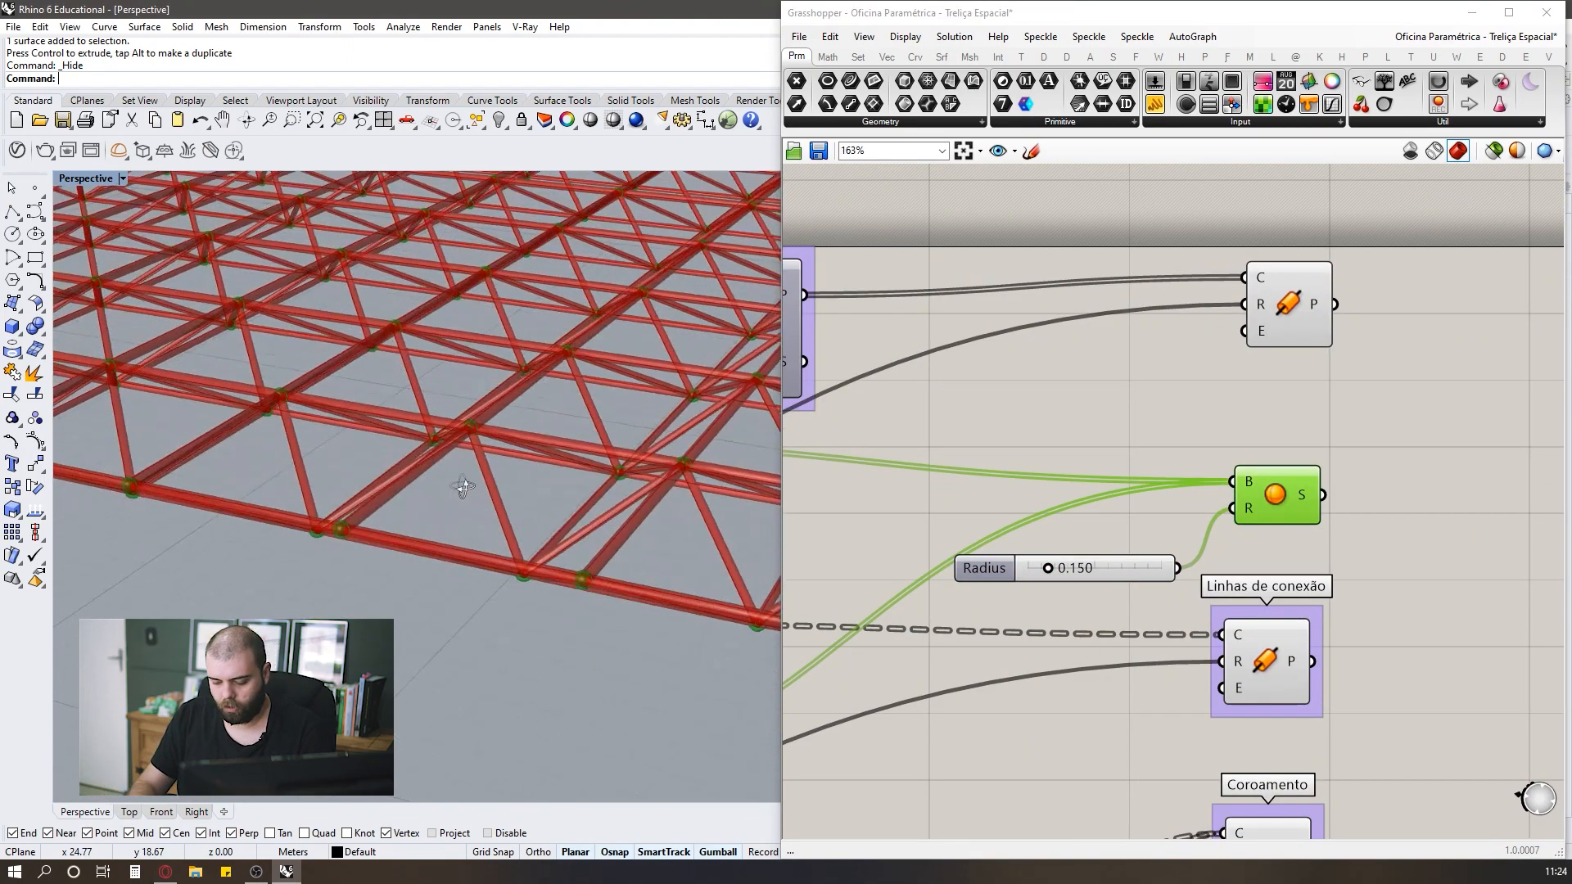
Rename the 0.150 Radius slider as "Sphere dos nodes".
scroll(981, 558, up, 3)
right_click(1022, 575)
text(Conexões)
key(BackSpace)
key(BackSpace)
key(BackSpace)
key(BackSpace)
key(BackSpace)
text(Esfe)
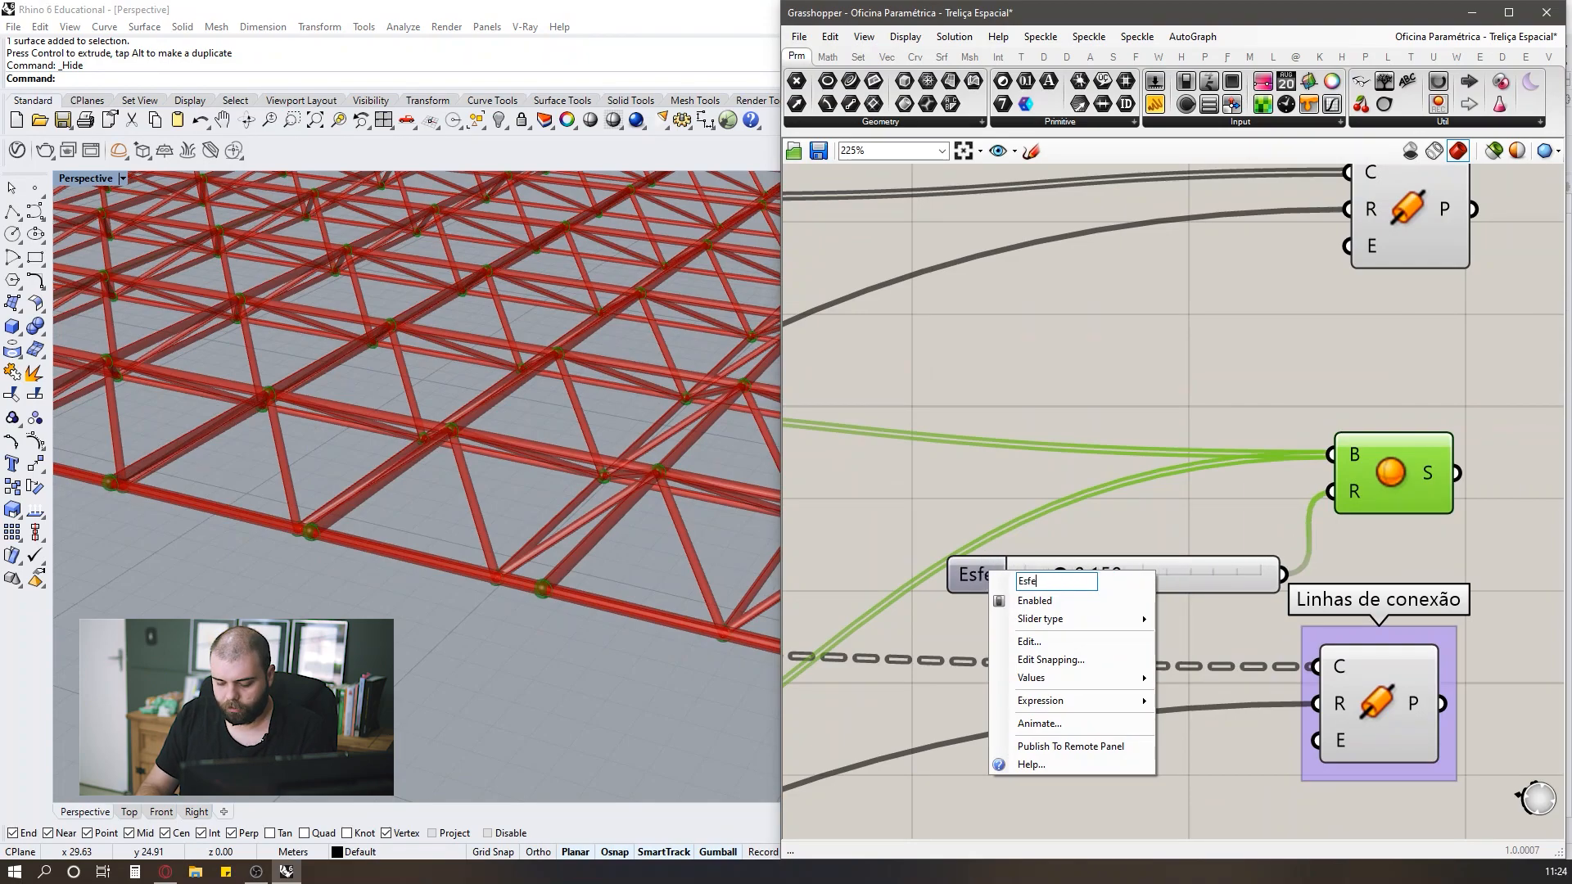
key(BackSpace)
key(BackSpace)
text(S)
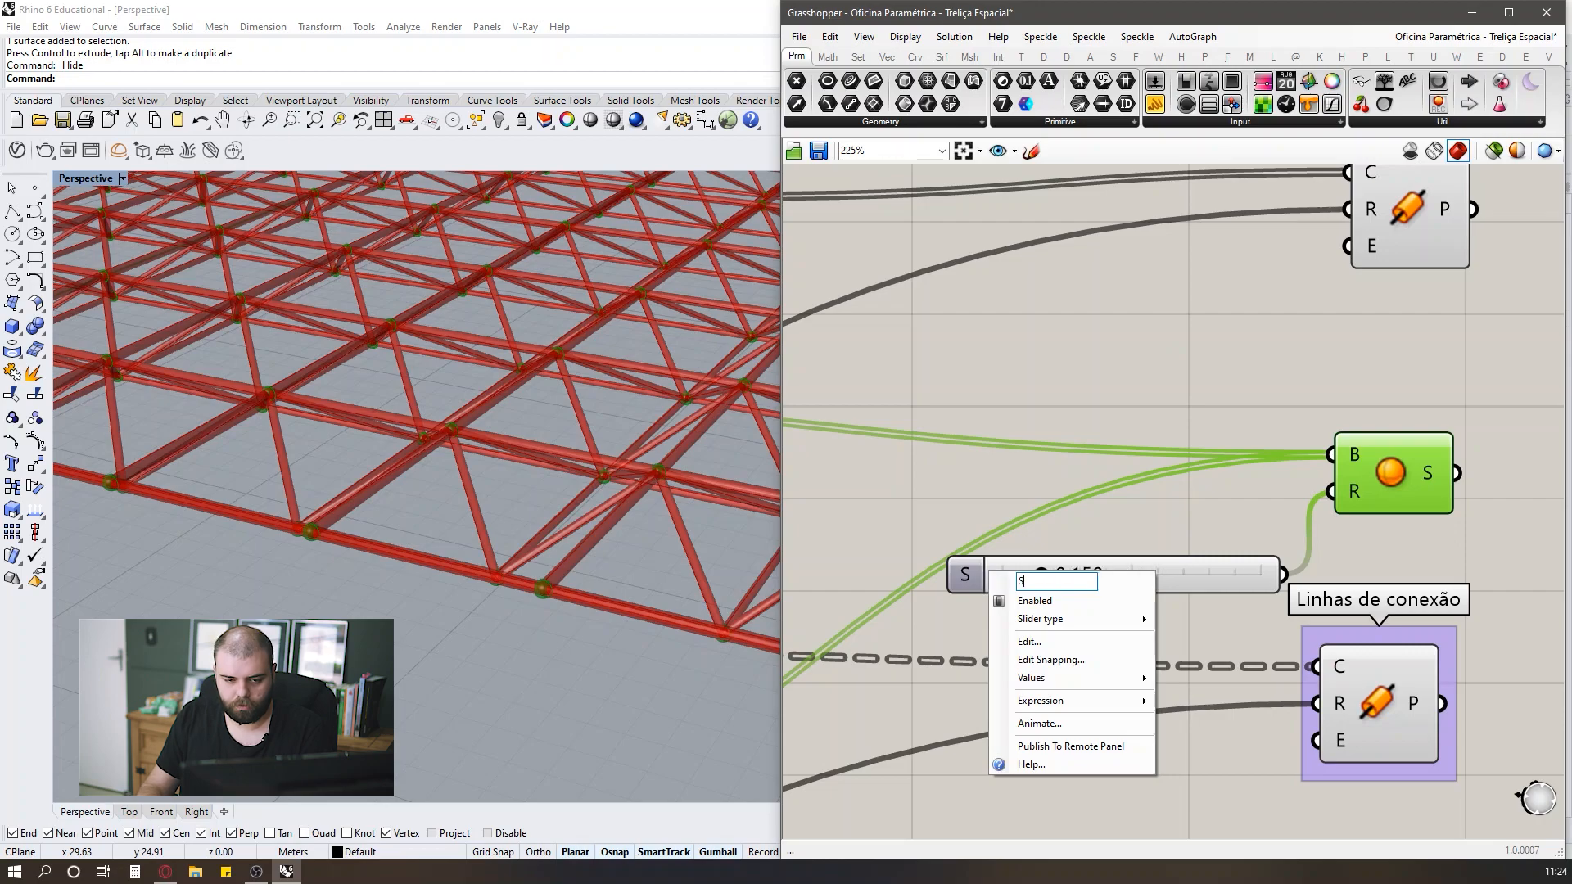
text(phere dos nodes)
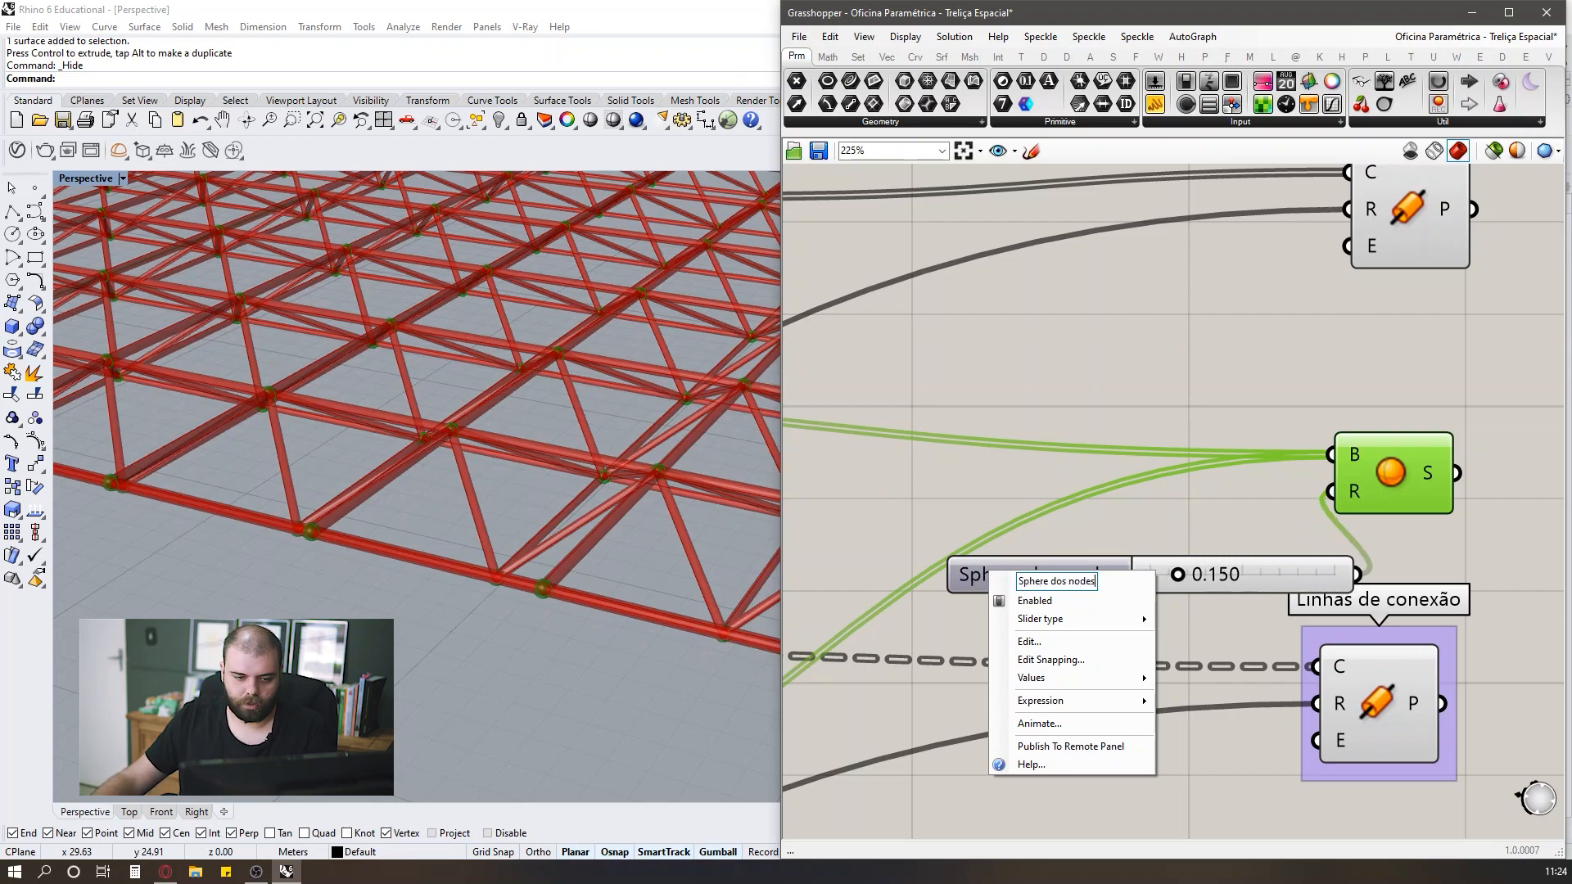
key(Return)
Return the "Sphere dos nodes" slider to the column beneath "R. tubos coroamento".
click(1059, 583)
scroll(1064, 573, down, 8)
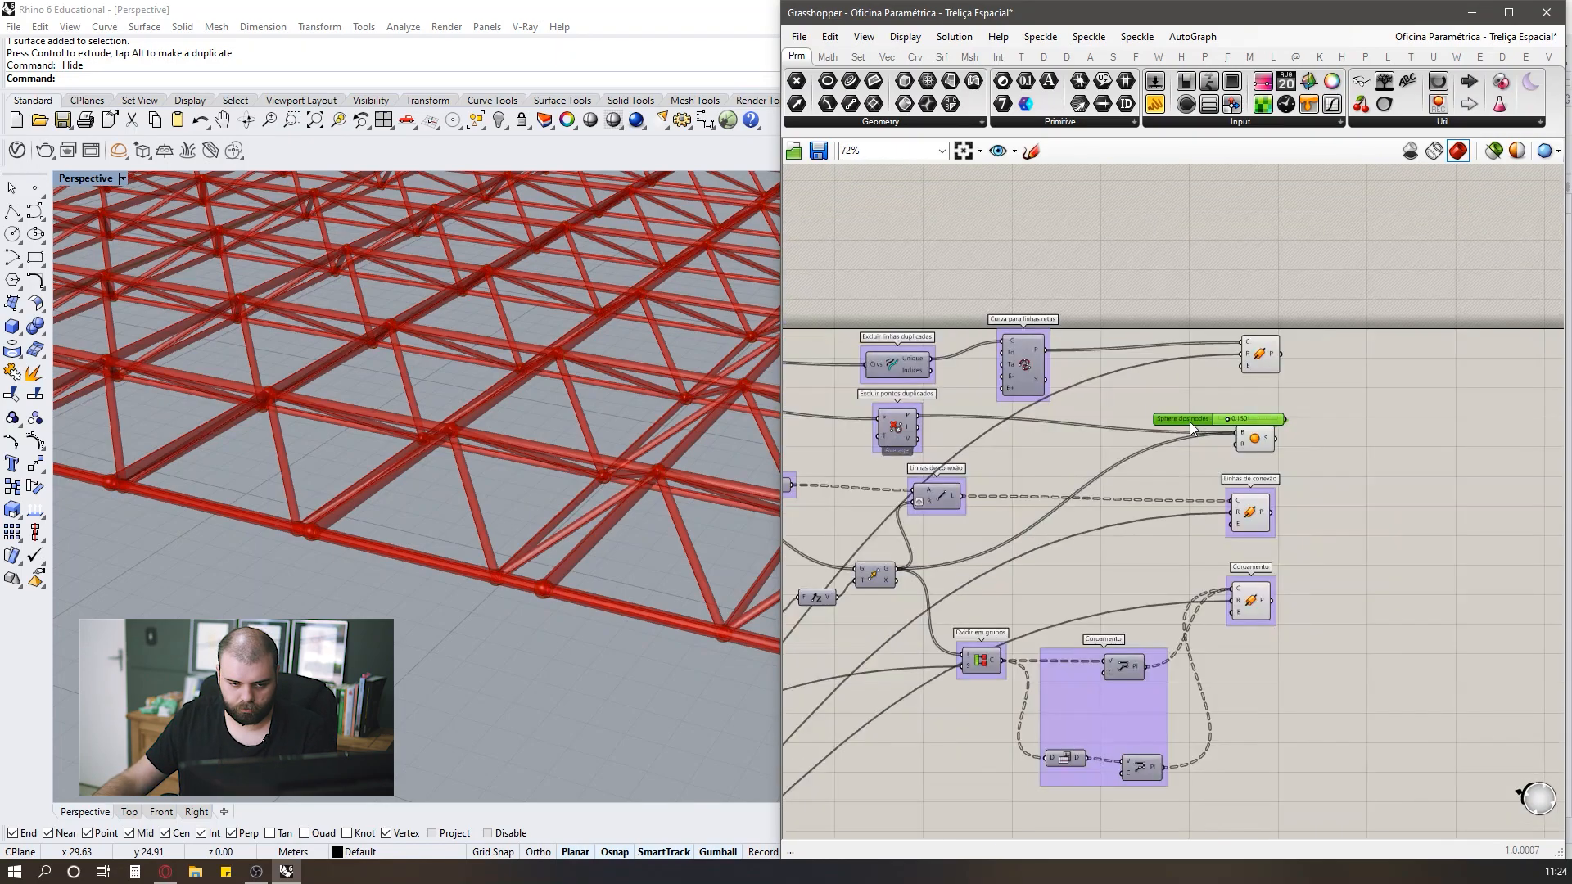
scroll(943, 586, up, 5)
drag(1044, 501, 1000, 499)
Move the 0.080 Radius slider close to the Linhas de conexão and Coroamento Pipe components.
click(965, 547)
scroll(954, 541, down, 3)
scroll(960, 542, up, 4)
scroll(824, 666, down, 6)
drag(931, 627, 1178, 471)
scroll(1420, 352, up, 5)
Highlight the two Pipe components it drives and rename the 0.080 Radius slider as "Linhas de conexao".
click(1431, 388)
click(1438, 530)
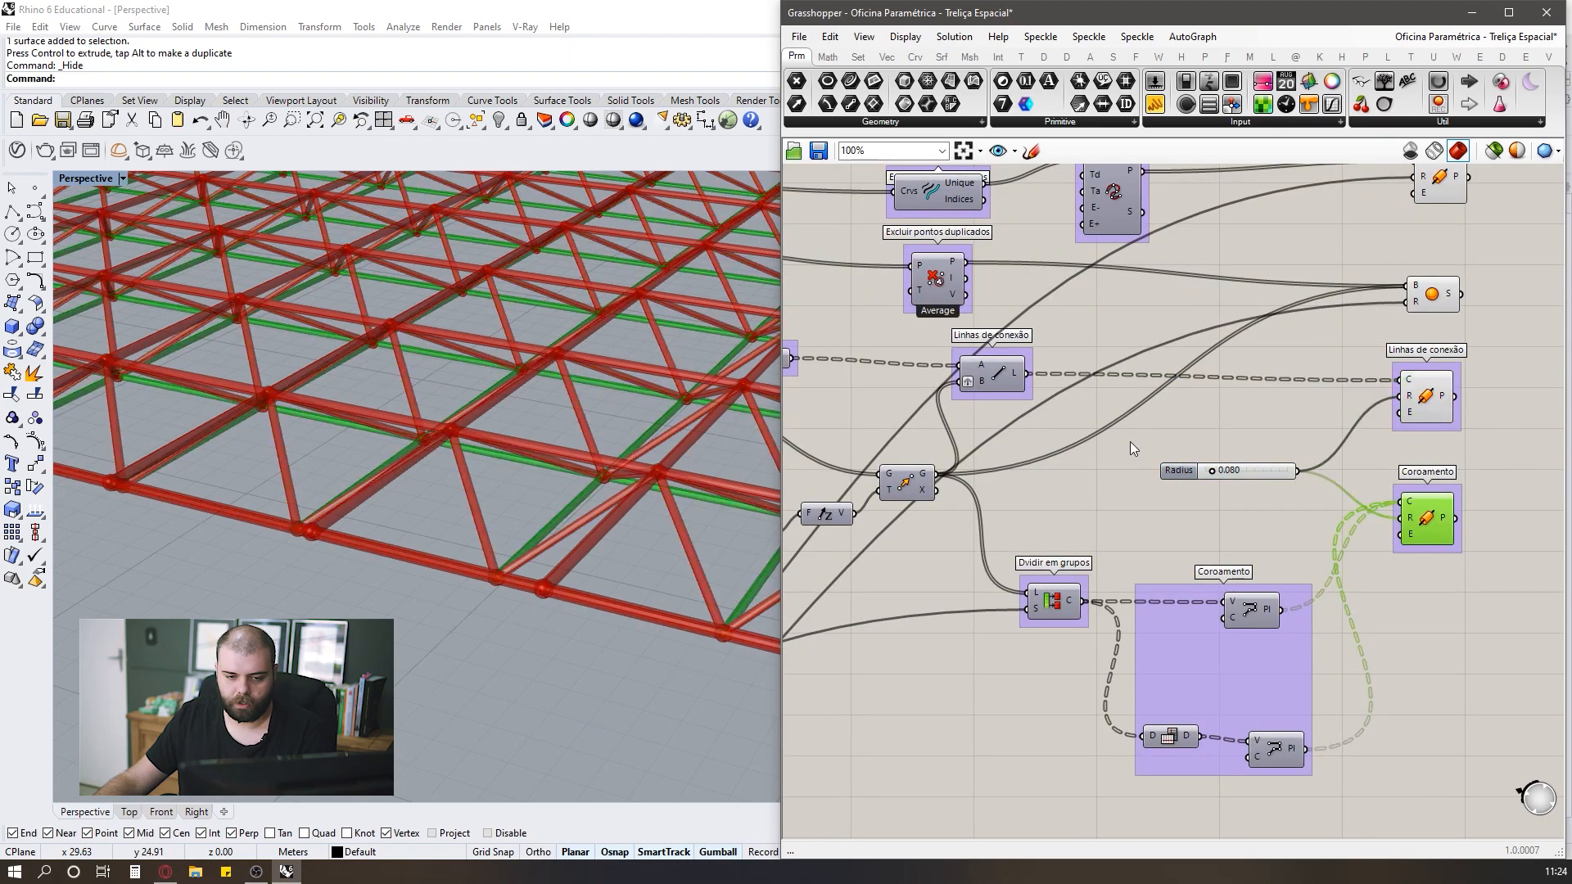
scroll(1185, 471, up, 3)
right_click(1186, 473)
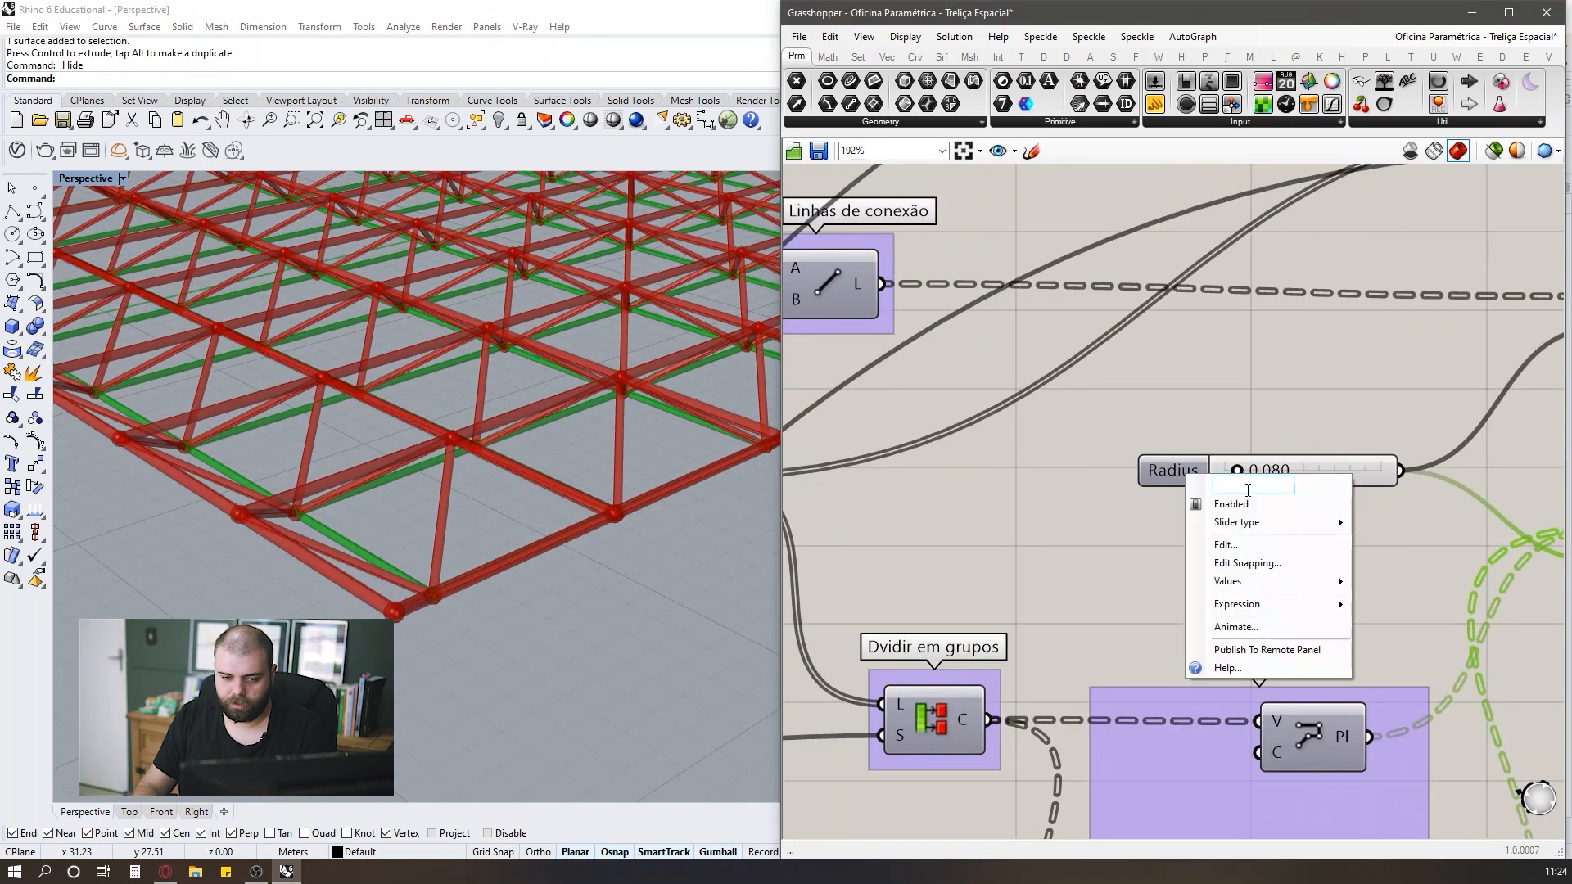
text(Linhas de conexao)
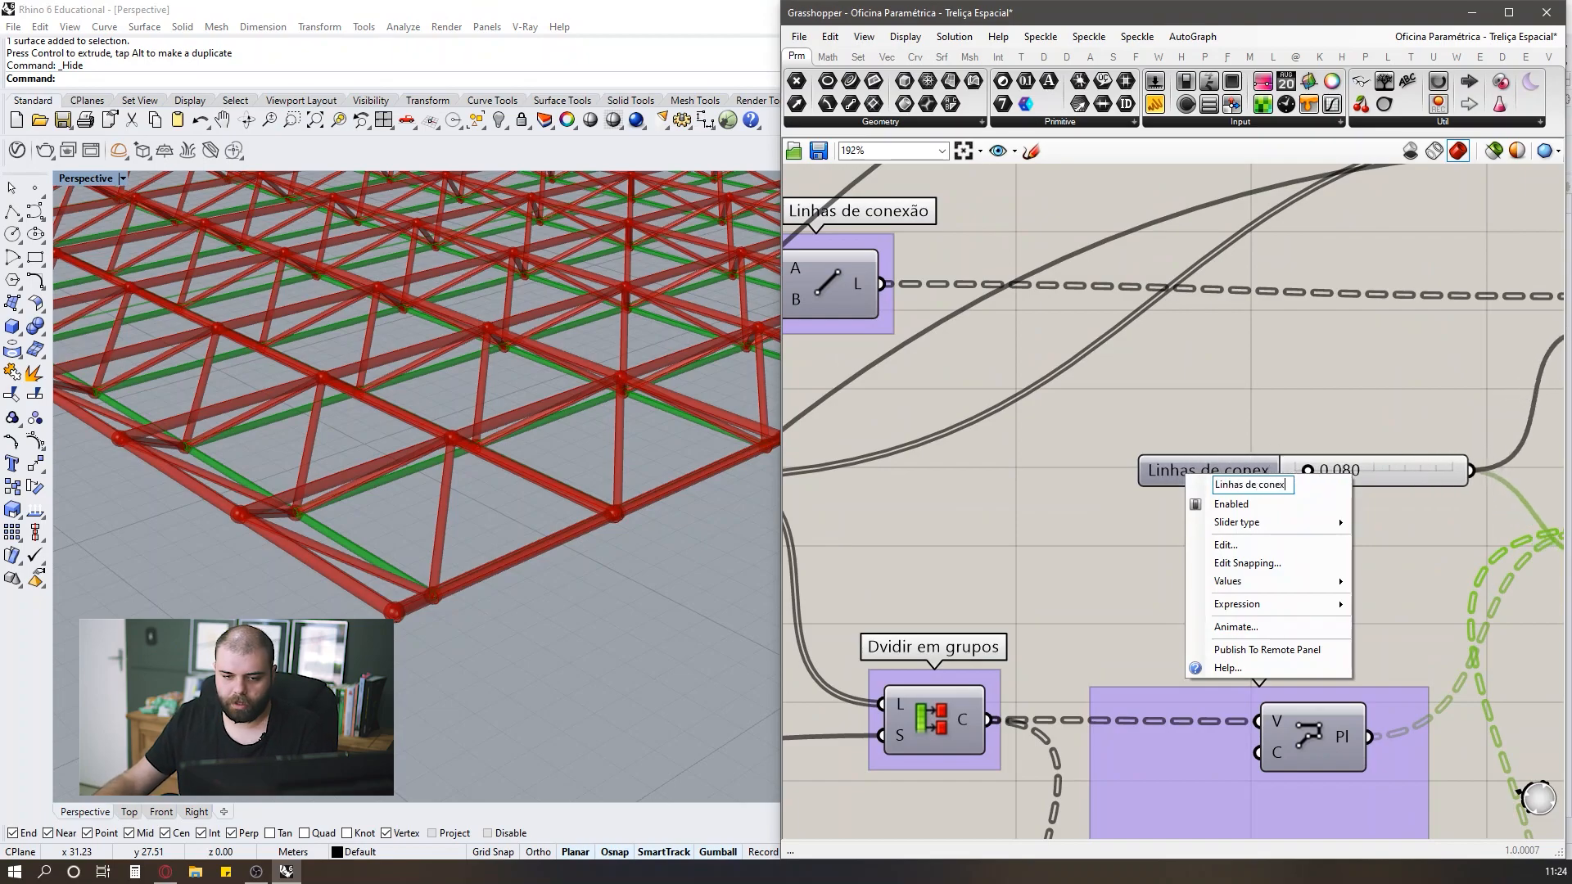
key(Return)
Prefix the connection-line slider's name so that it reads "R: Linhas de conexao".
scroll(1339, 400, down, 6)
scroll(1314, 408, up, 6)
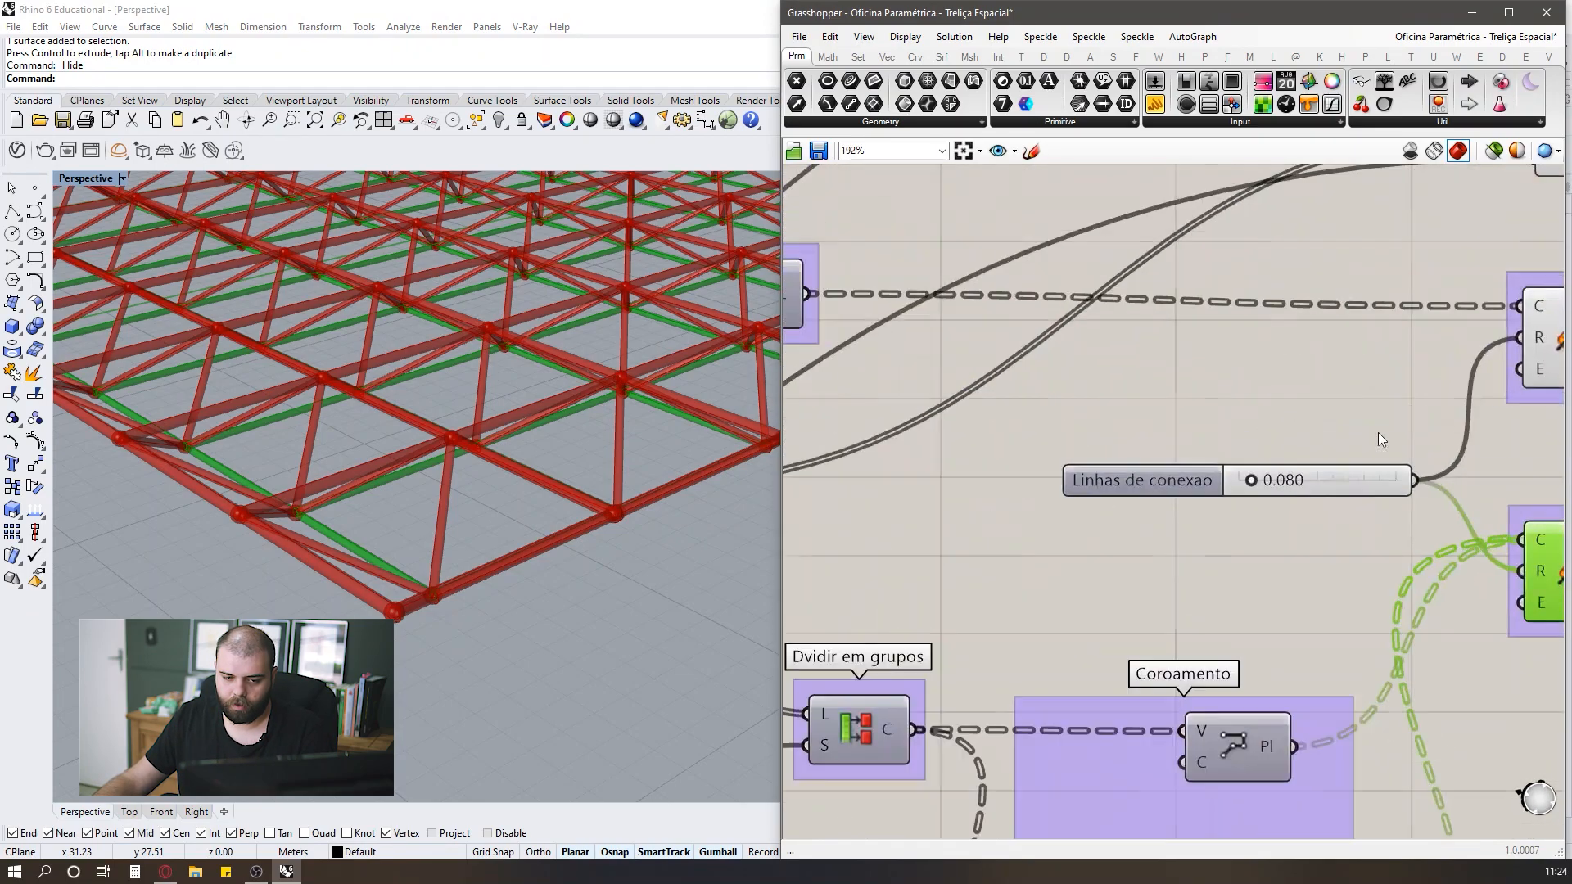
right_click(1118, 478)
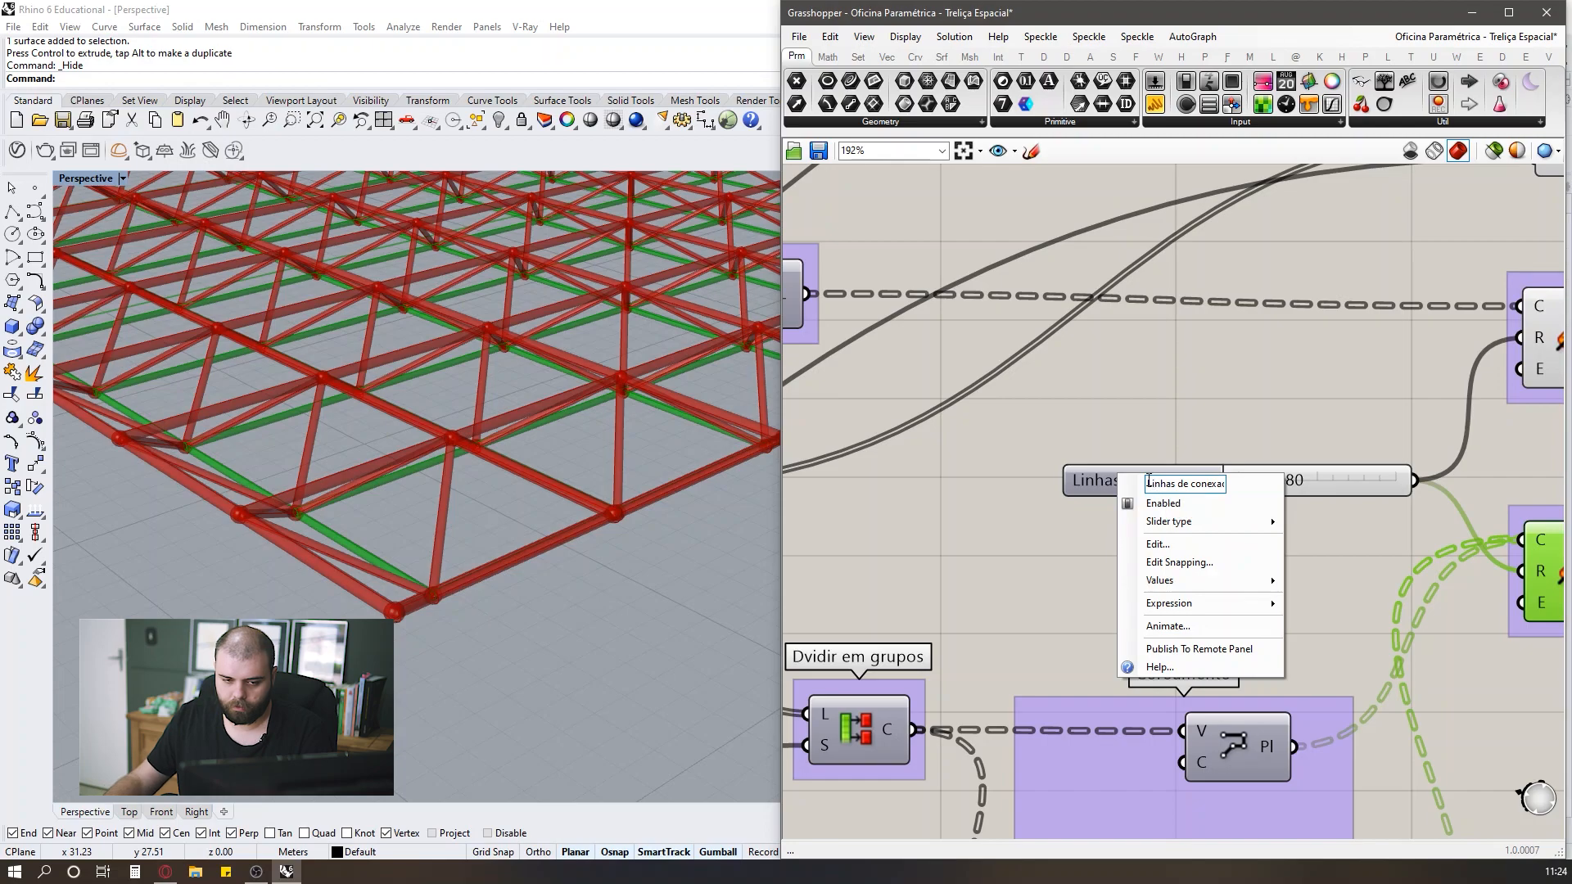
text(R)
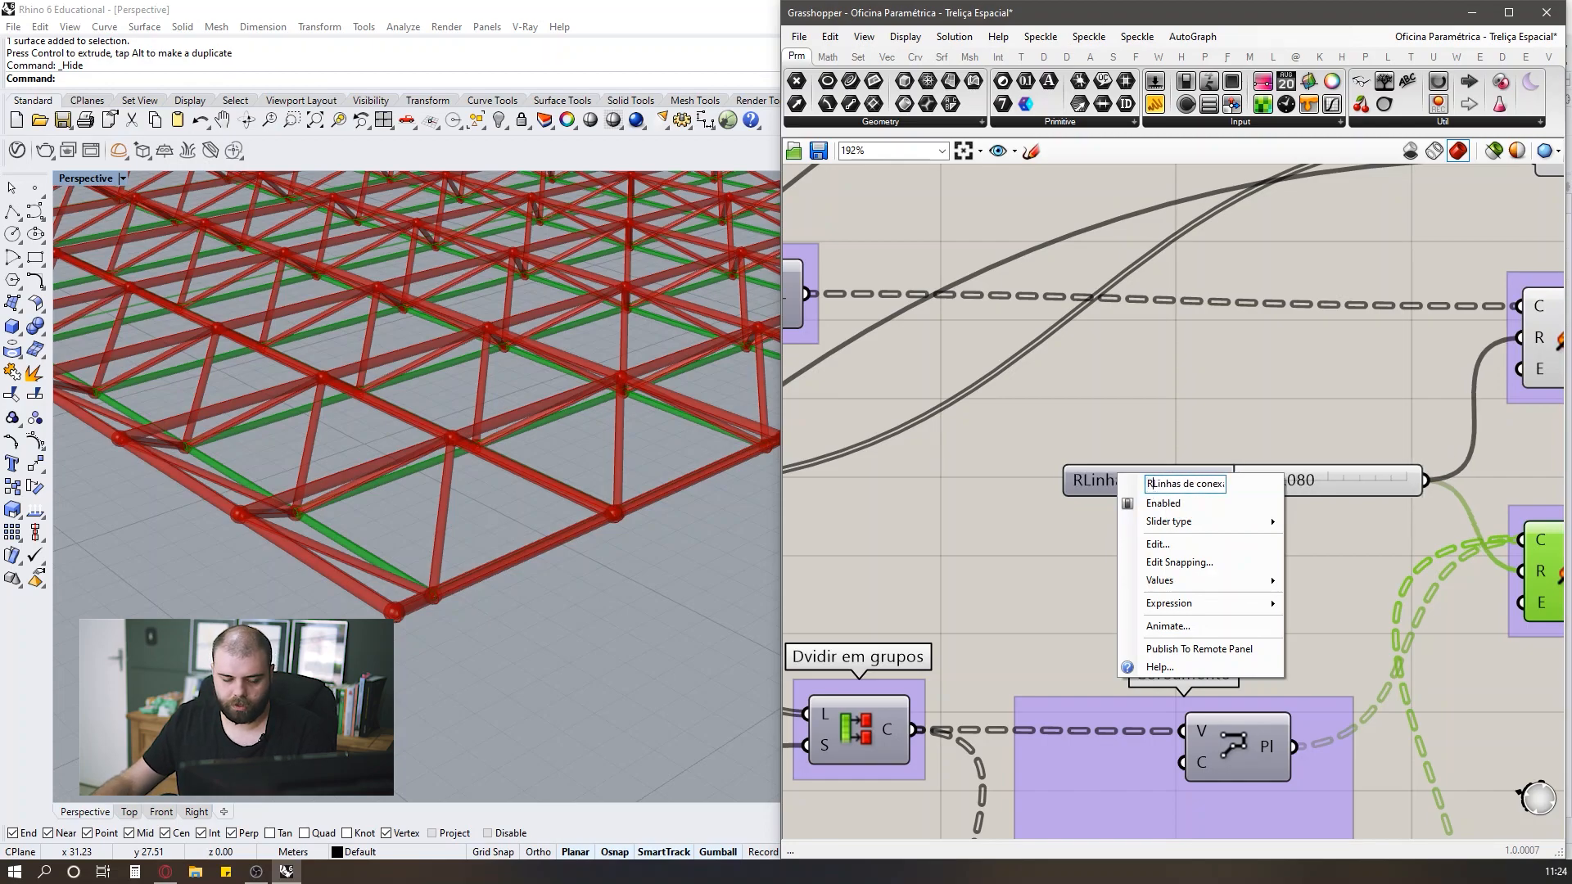
text(.)
key(Return)
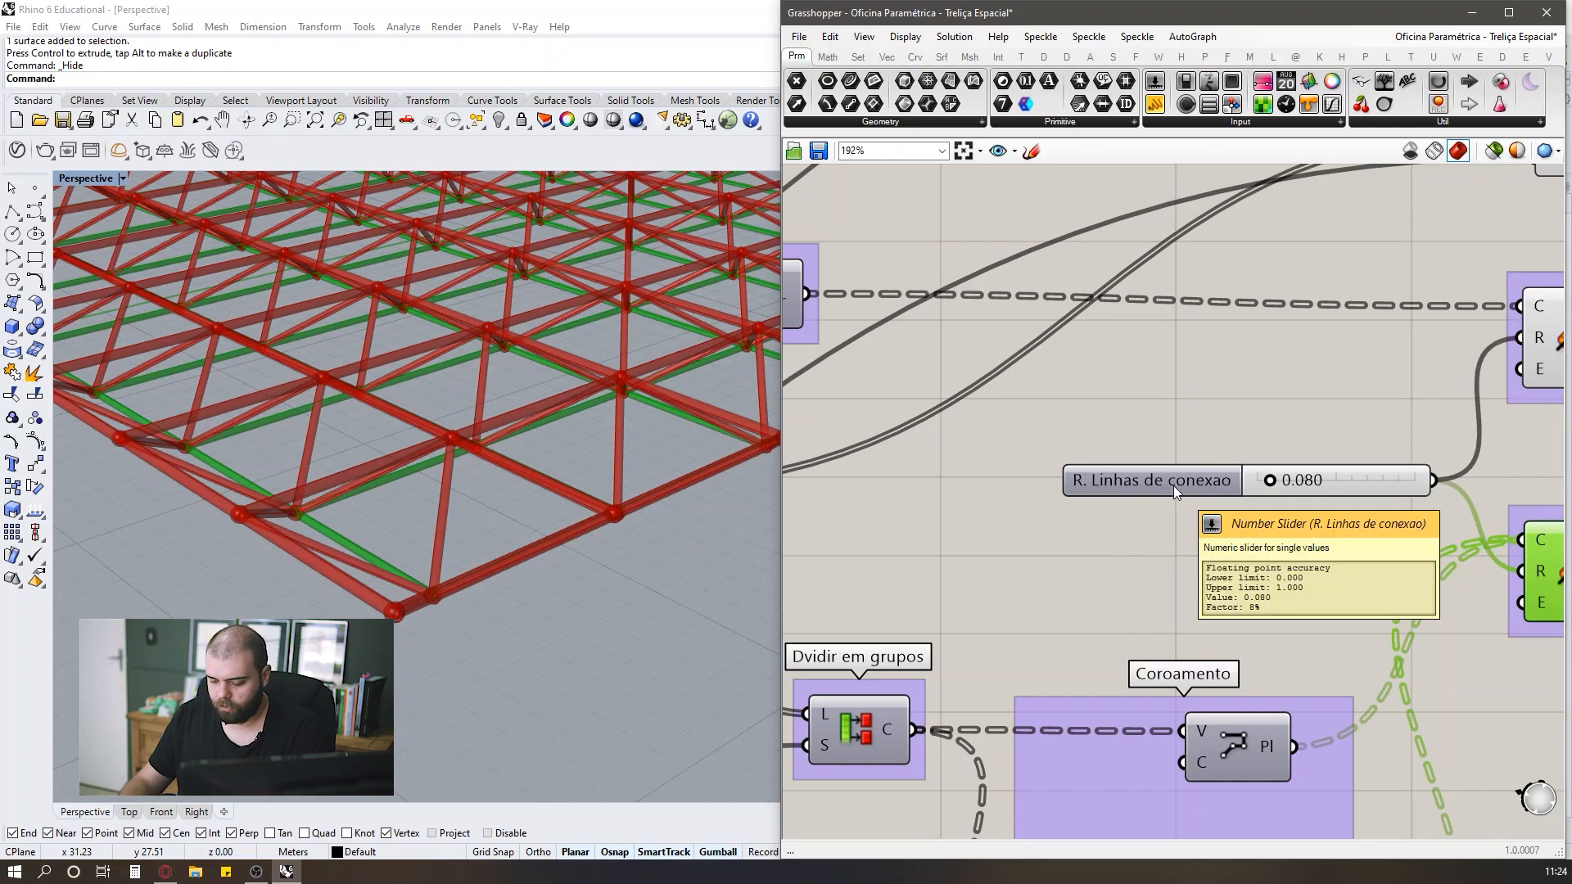
right_click(1174, 484)
click(1214, 499)
key(BackSpace)
text(: Linhas de cone)
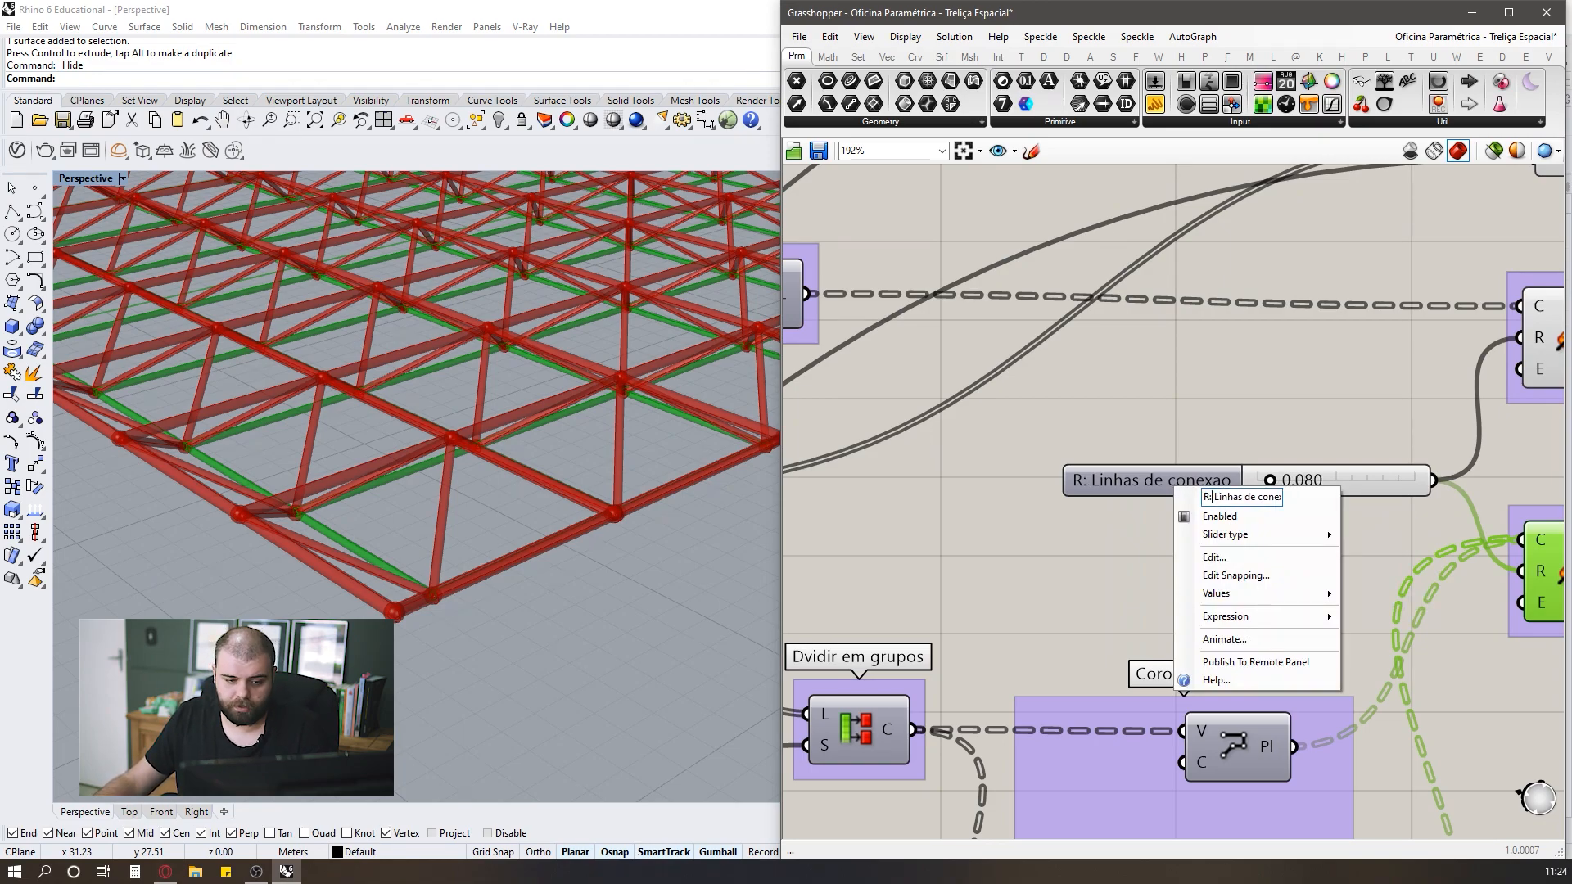
key(Return)
Return the "R: Linhas de conexao" slider to the end of the column beneath "Sphere dos nodes".
click(1201, 479)
scroll(1319, 404, down, 6)
scroll(954, 557, up, 5)
drag(1313, 406, 980, 613)
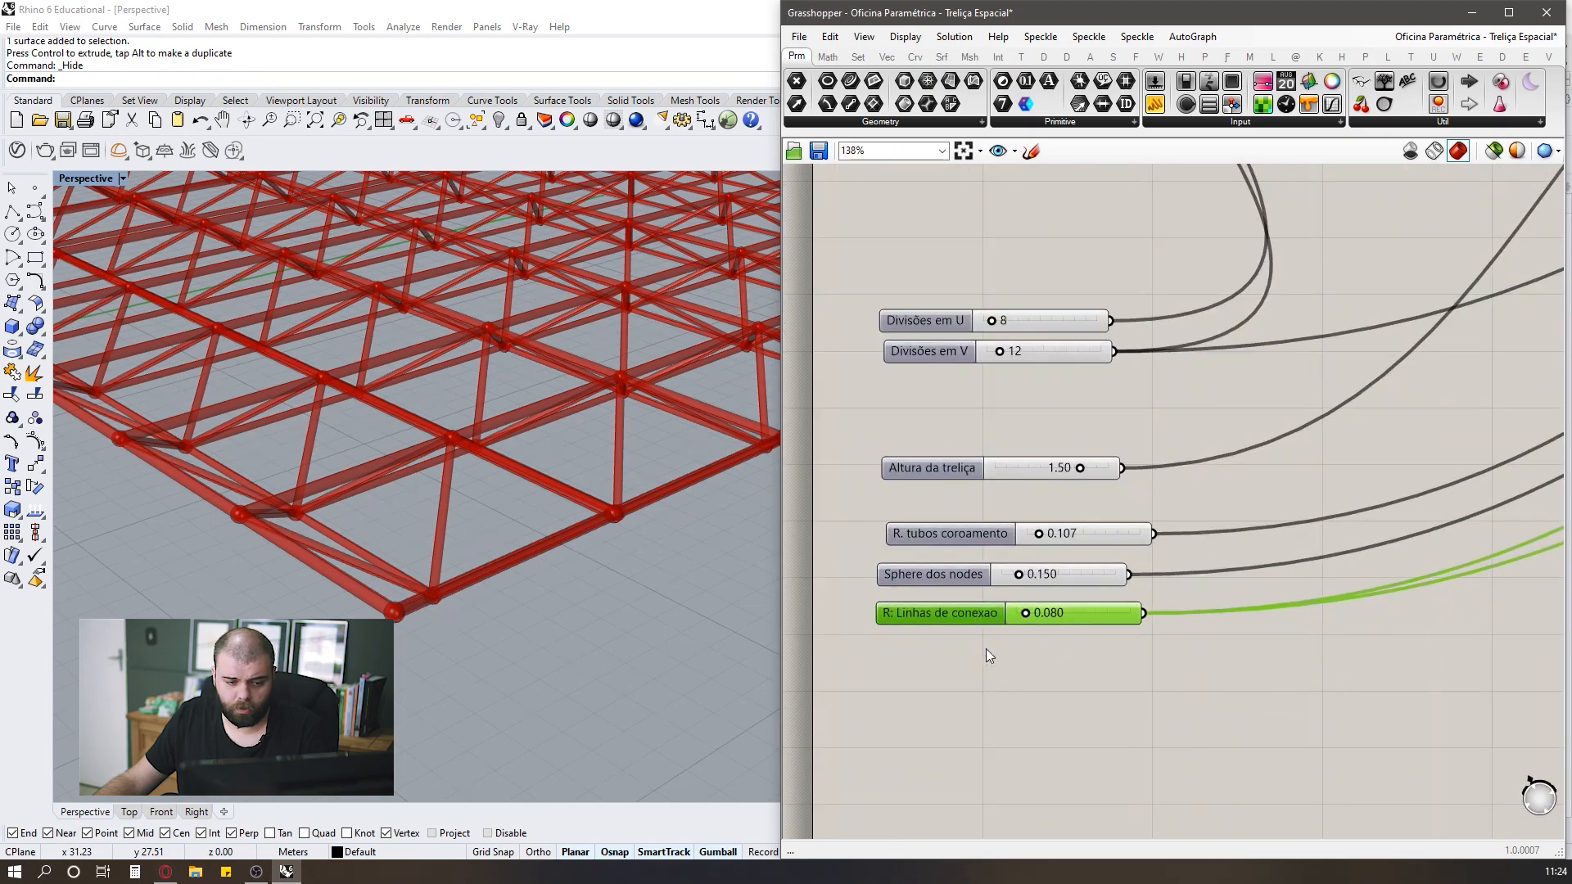
Rename the "Sphere dos nodes" slider as "R> Sphere dos nodes".
click(985, 649)
scroll(923, 573, up, 2)
right_click(923, 572)
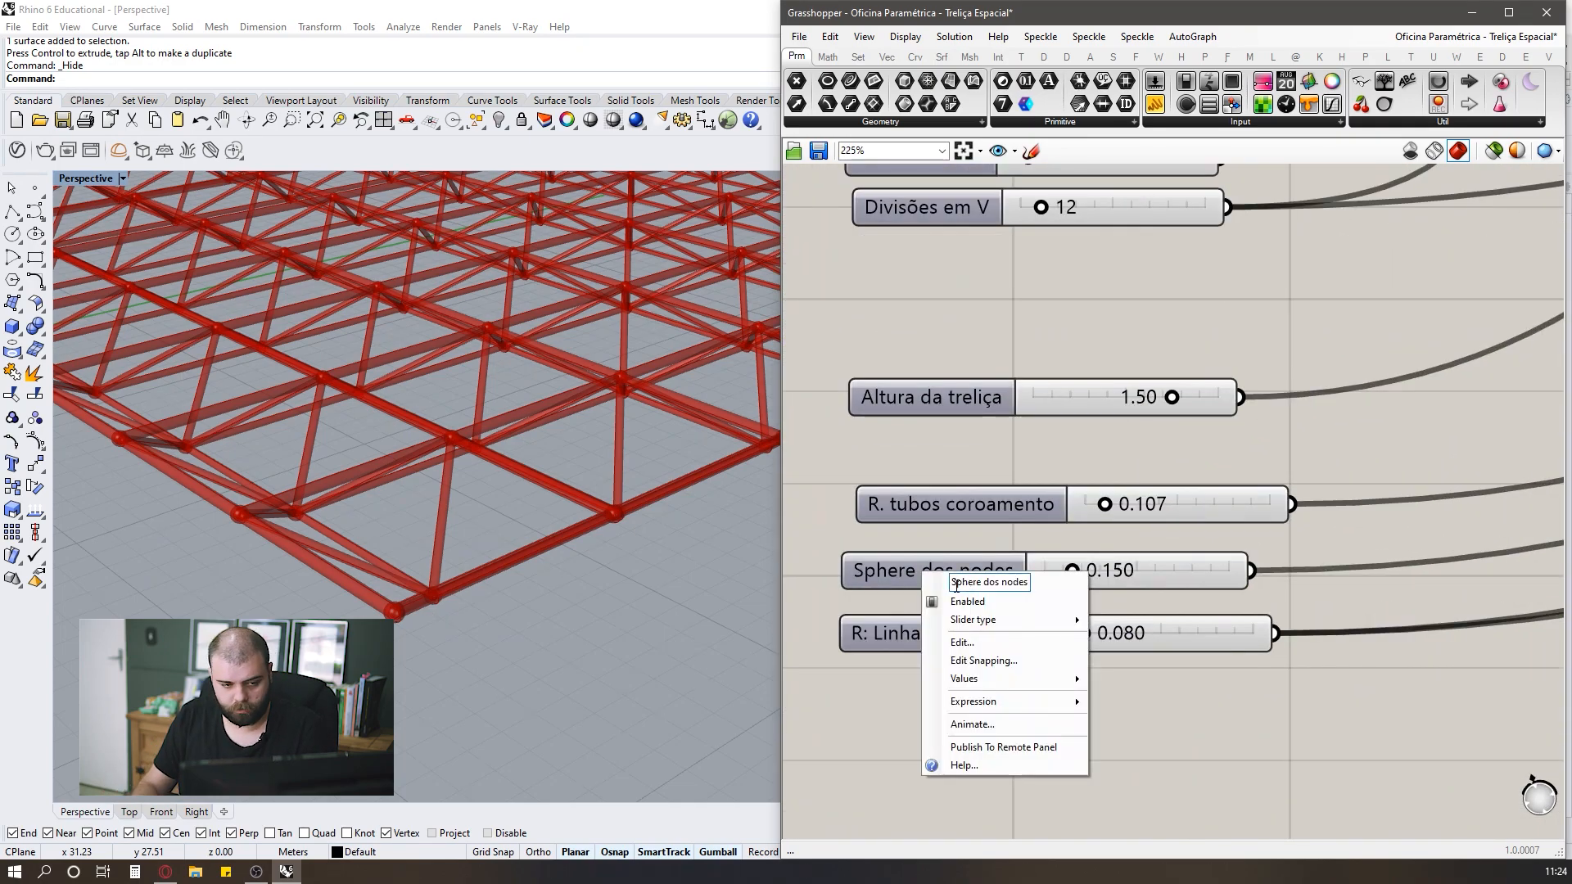
key(Home)
text(R>)
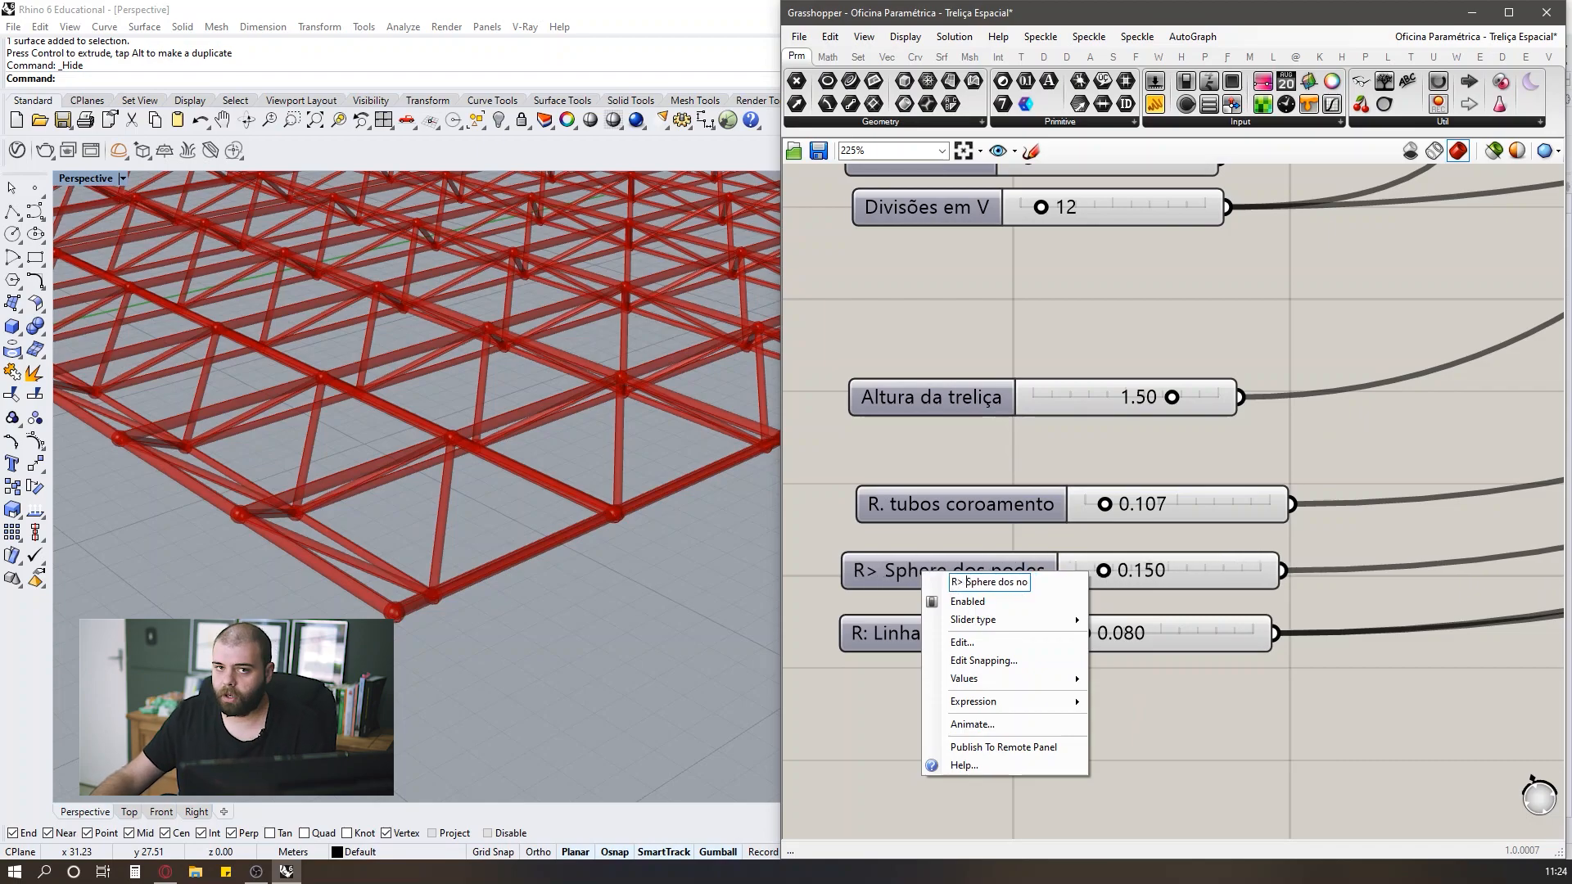
key(Return)
scroll(905, 600, down, 4)
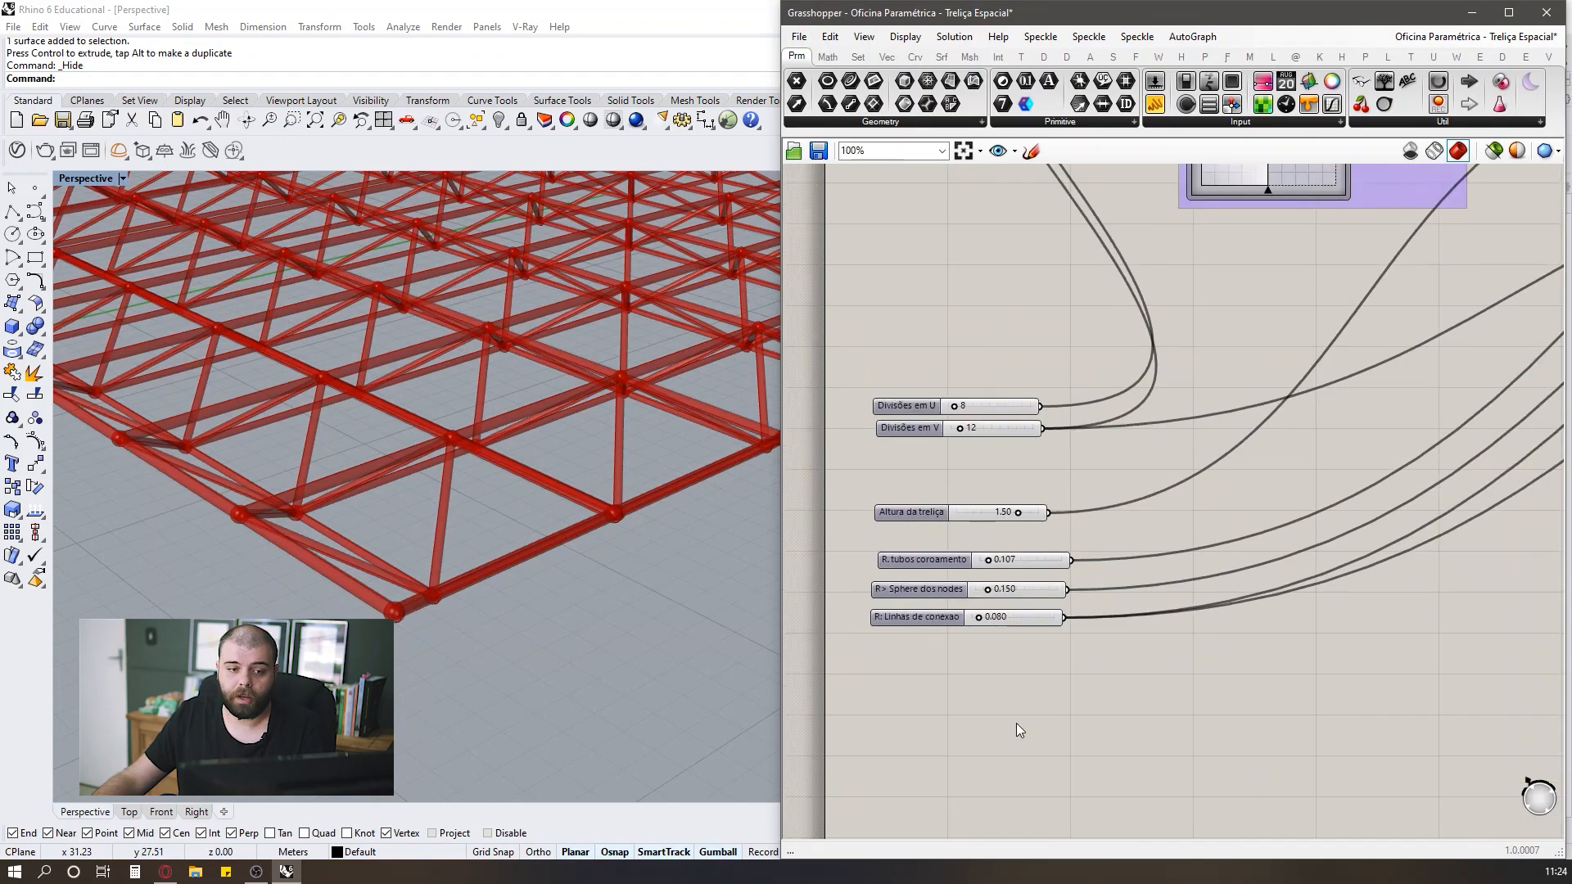
Nudge the "Divisões em V" and "Altura da treliça" sliders into line with the rest of the slider column.
scroll(992, 668, down, 2)
right_drag(992, 668, 1099, 761)
scroll(1100, 762, up, 5)
drag(1112, 799, 940, 301)
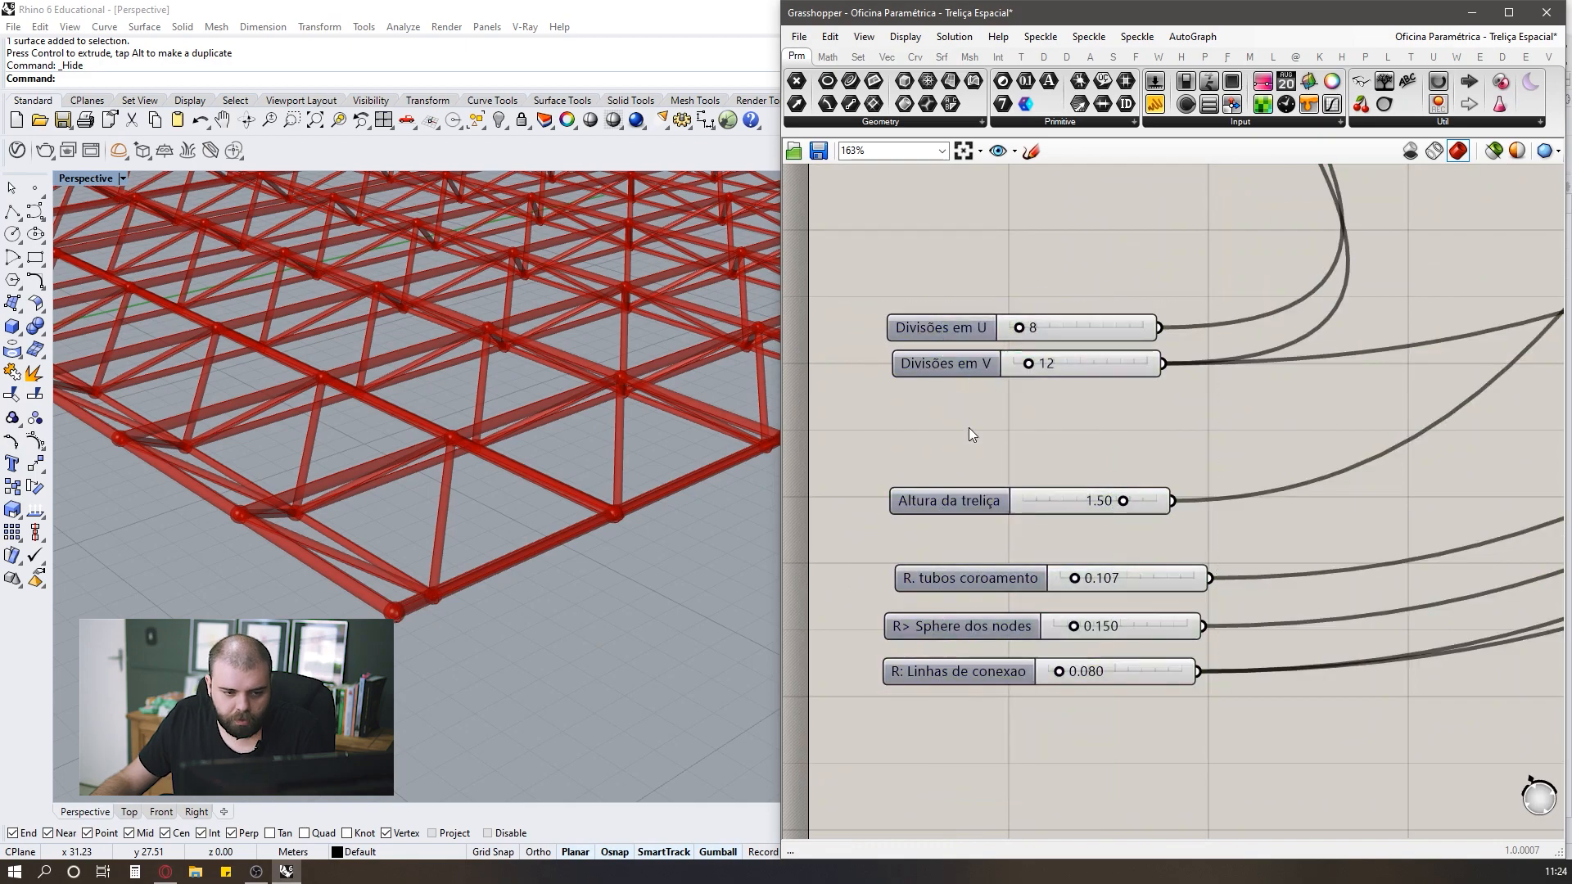
drag(964, 366, 953, 368)
mouse_move(965, 505)
mouse_down()
mouse_move(960, 478)
mouse_move(947, 492)
mouse_up()
click(976, 435)
Adjust the positions of the three radius sliders at the column's end and orbit the truss model to inspect it.
scroll(993, 578, down, 1)
right_drag(993, 577, 972, 522)
scroll(970, 521, up, 2)
drag(969, 520, 948, 519)
click(961, 475)
right_drag(566, 481, 681, 509)
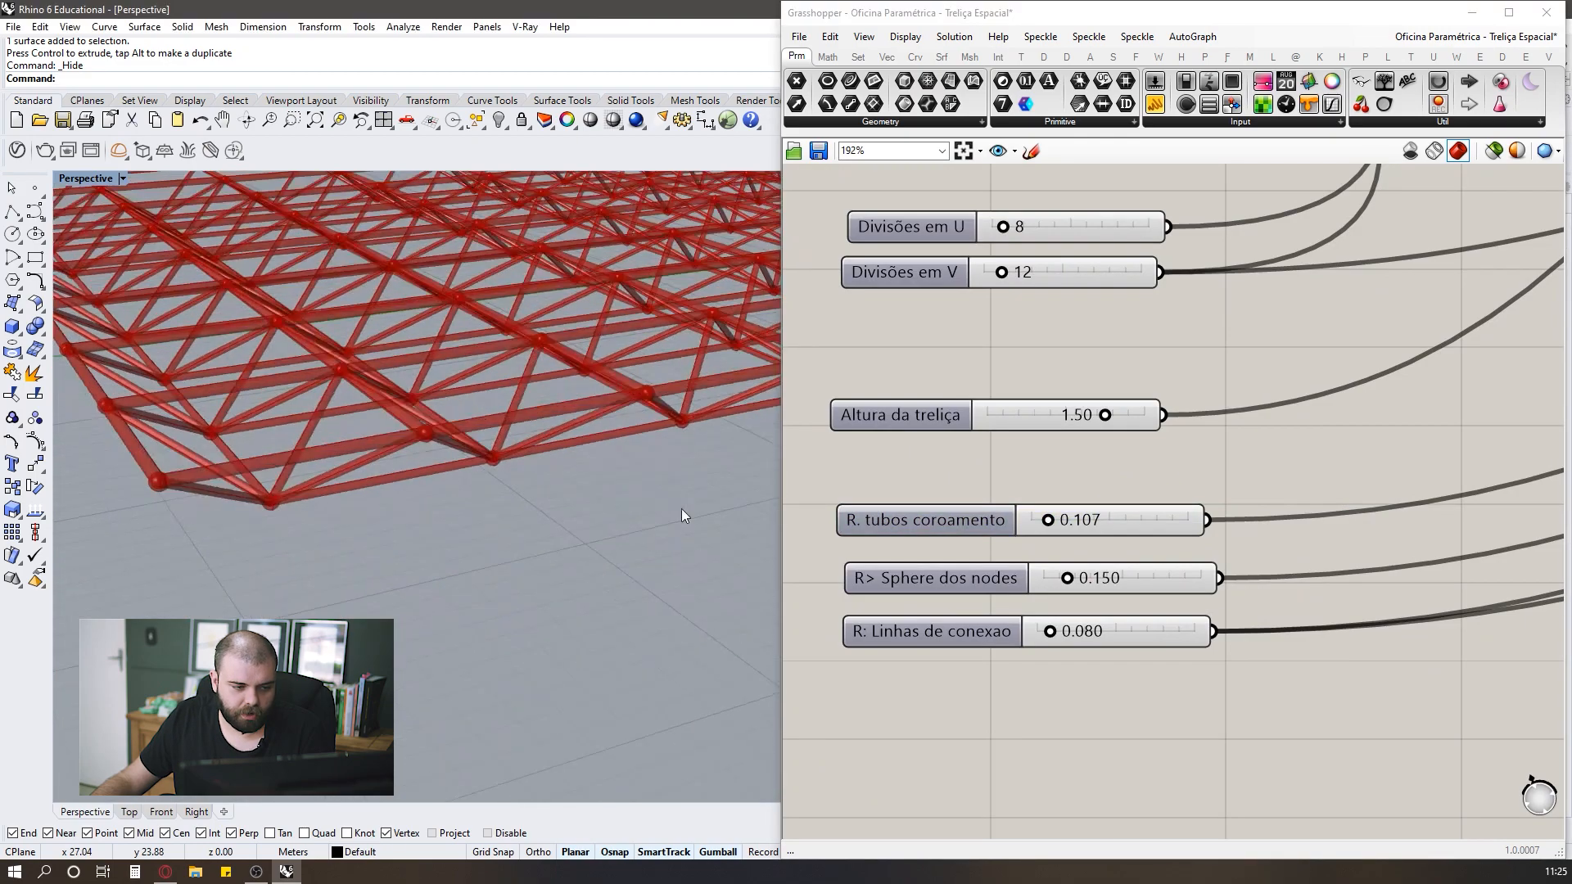
drag(963, 571, 971, 574)
right_drag(460, 463, 524, 515)
drag(935, 632, 929, 632)
right_drag(489, 580, 601, 540)
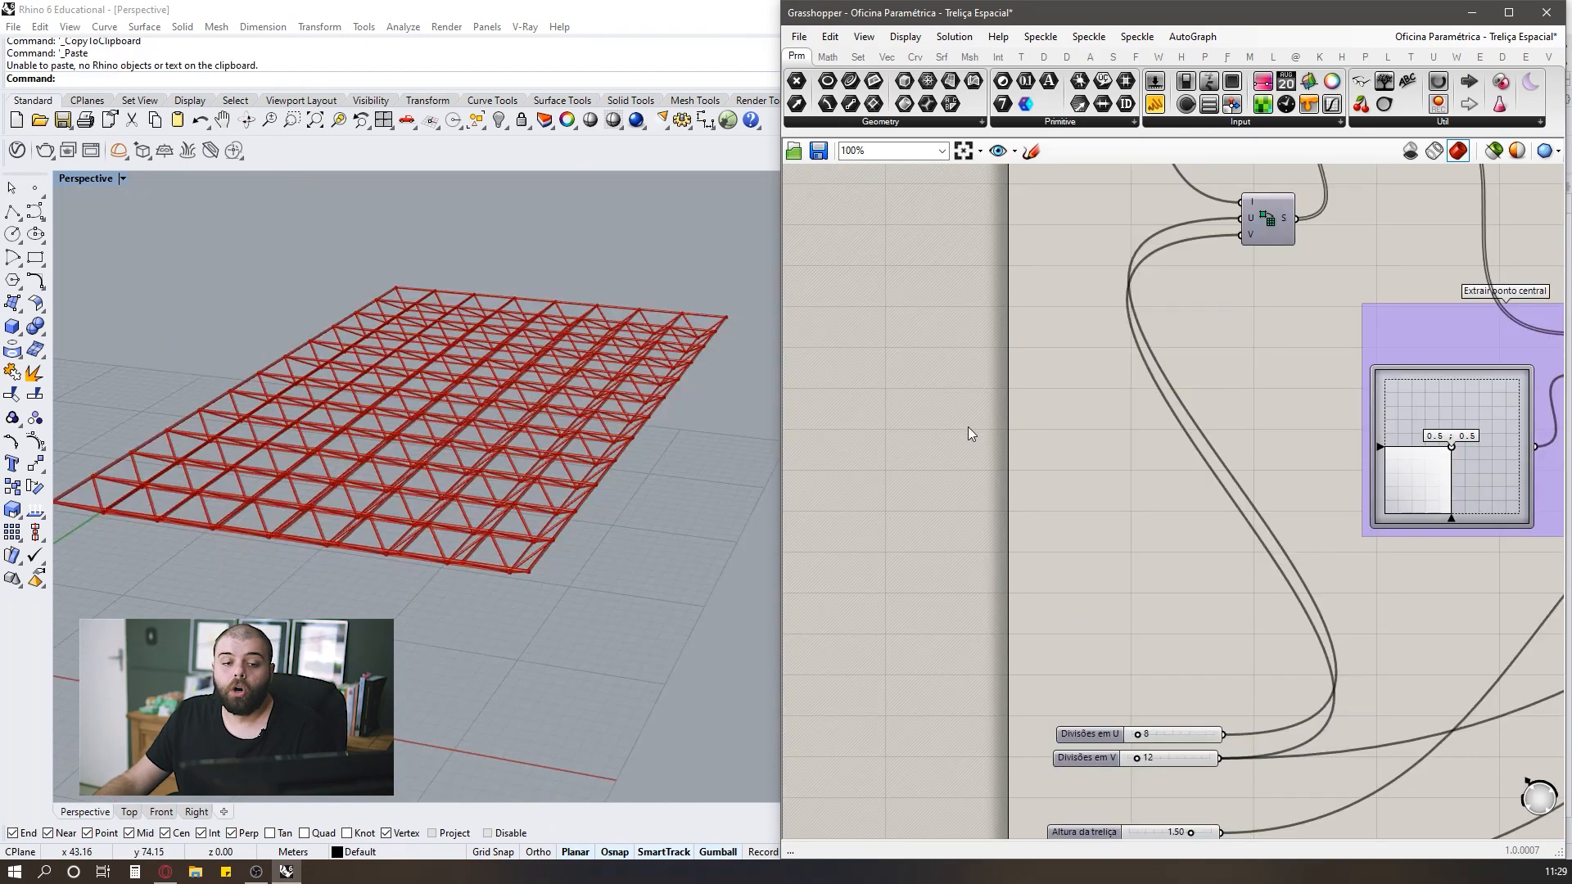
Disable the Pipe and Sphere components at the output end of the definition.
scroll(967, 426, down, 6)
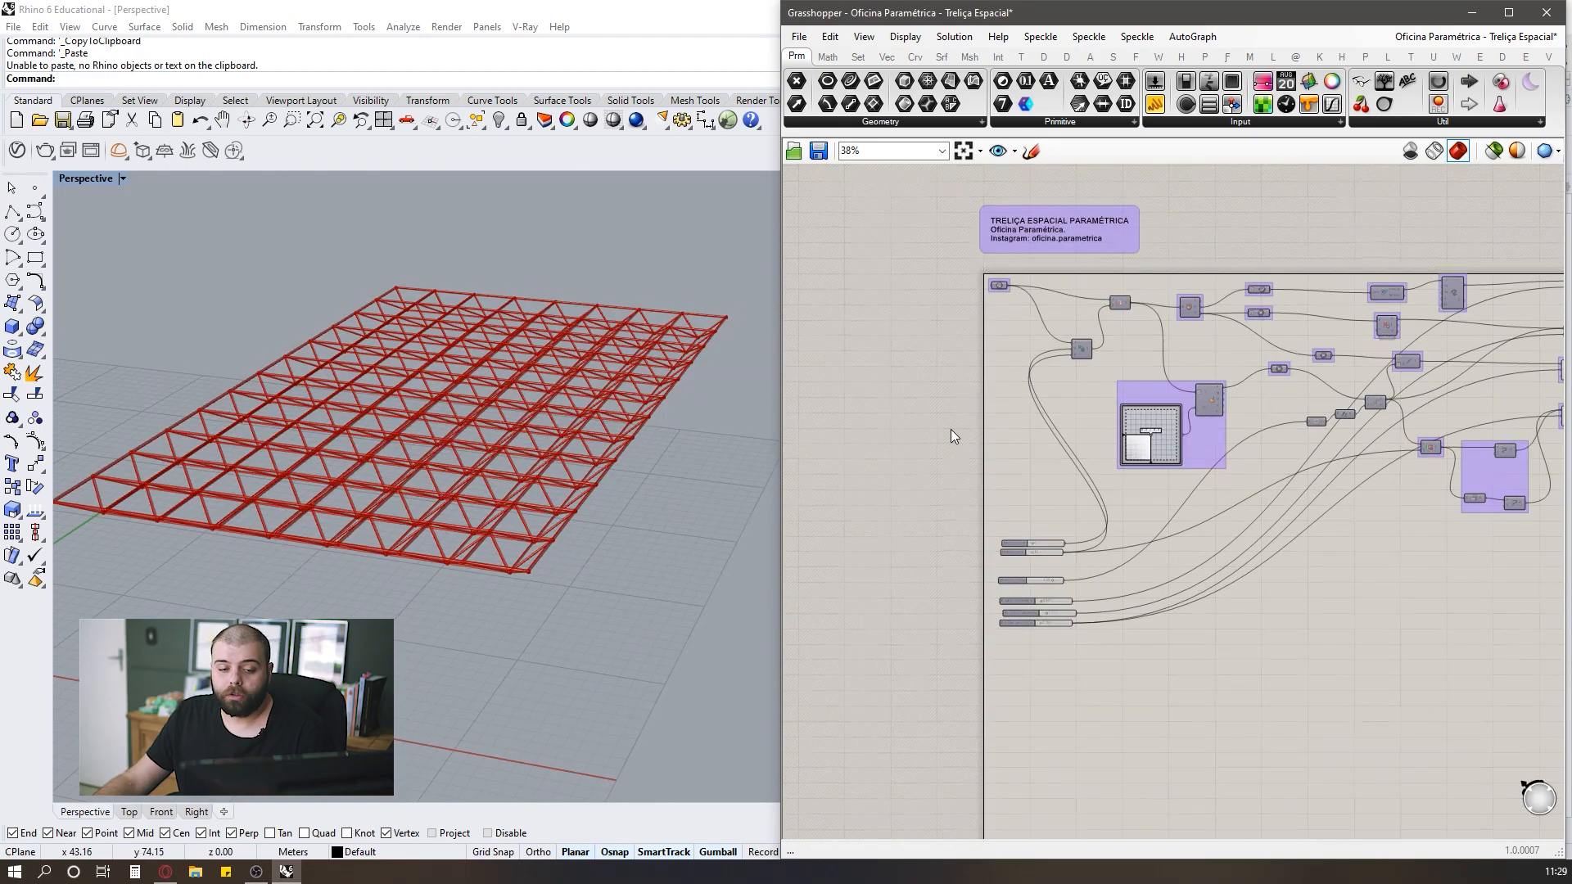
scroll(1049, 332, up, 4)
scroll(935, 373, down, 3)
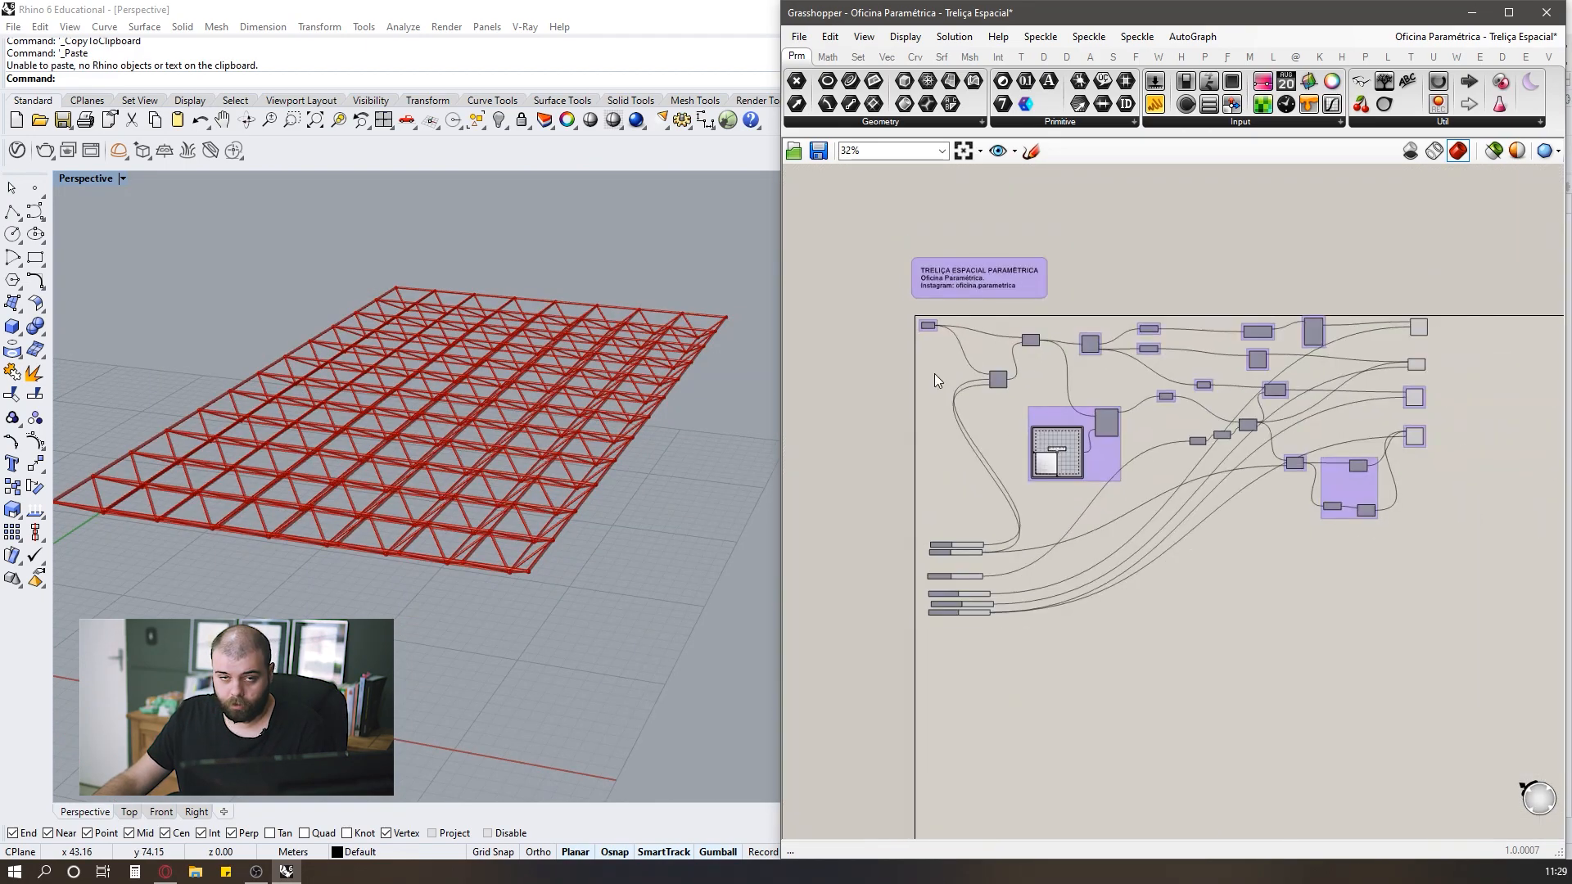
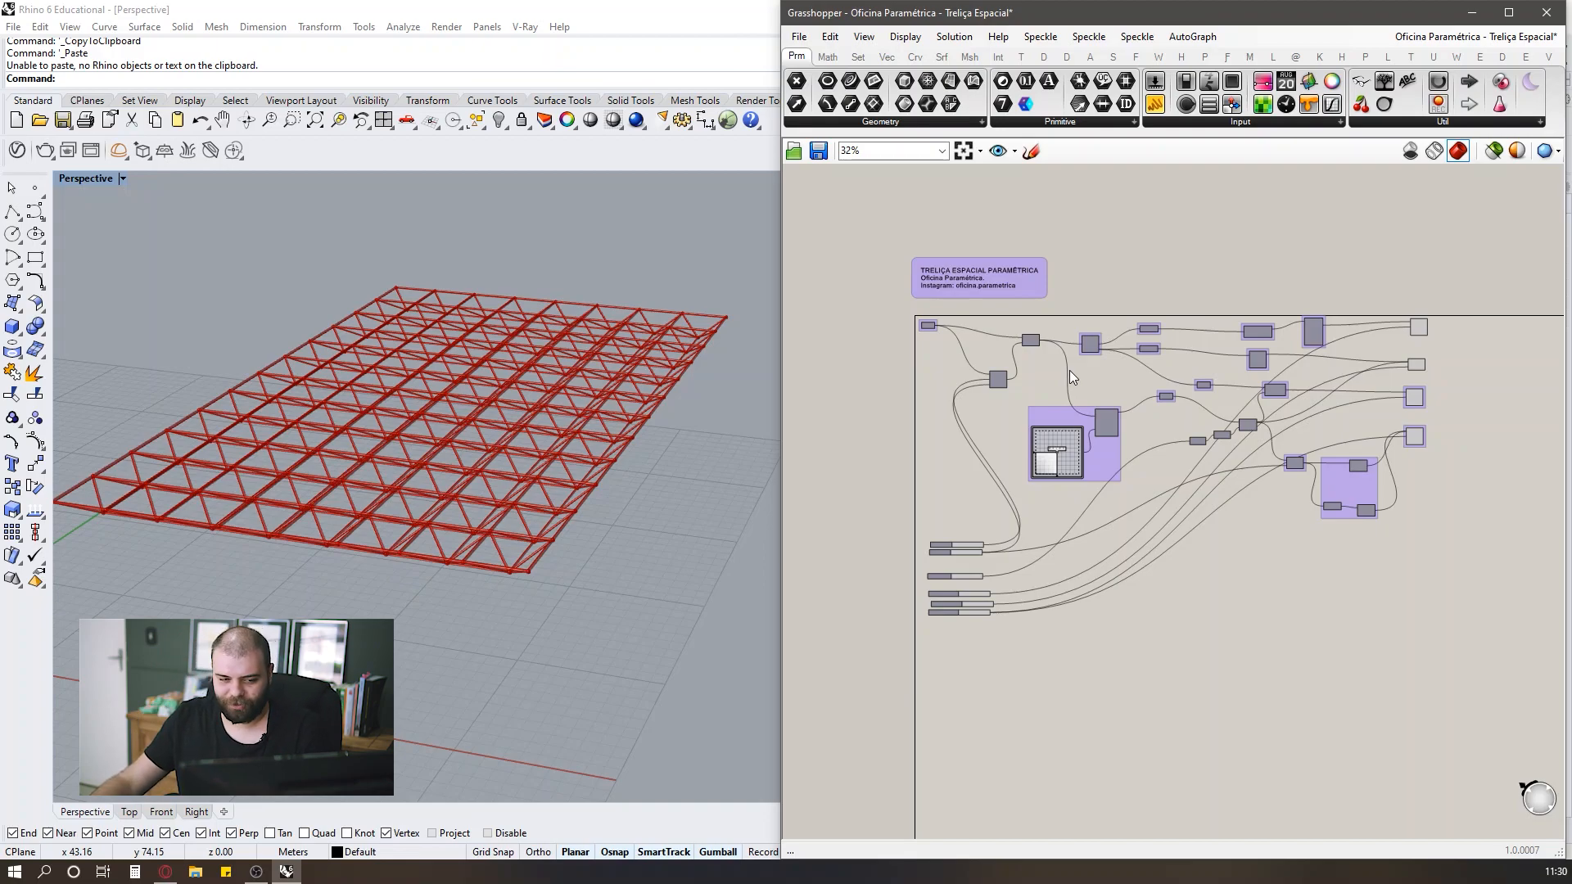
scroll(1069, 371, down, 1)
scroll(1363, 395, up, 1)
drag(1435, 563, 1151, 186)
scroll(1378, 506, up, 6)
middle_click(1253, 340)
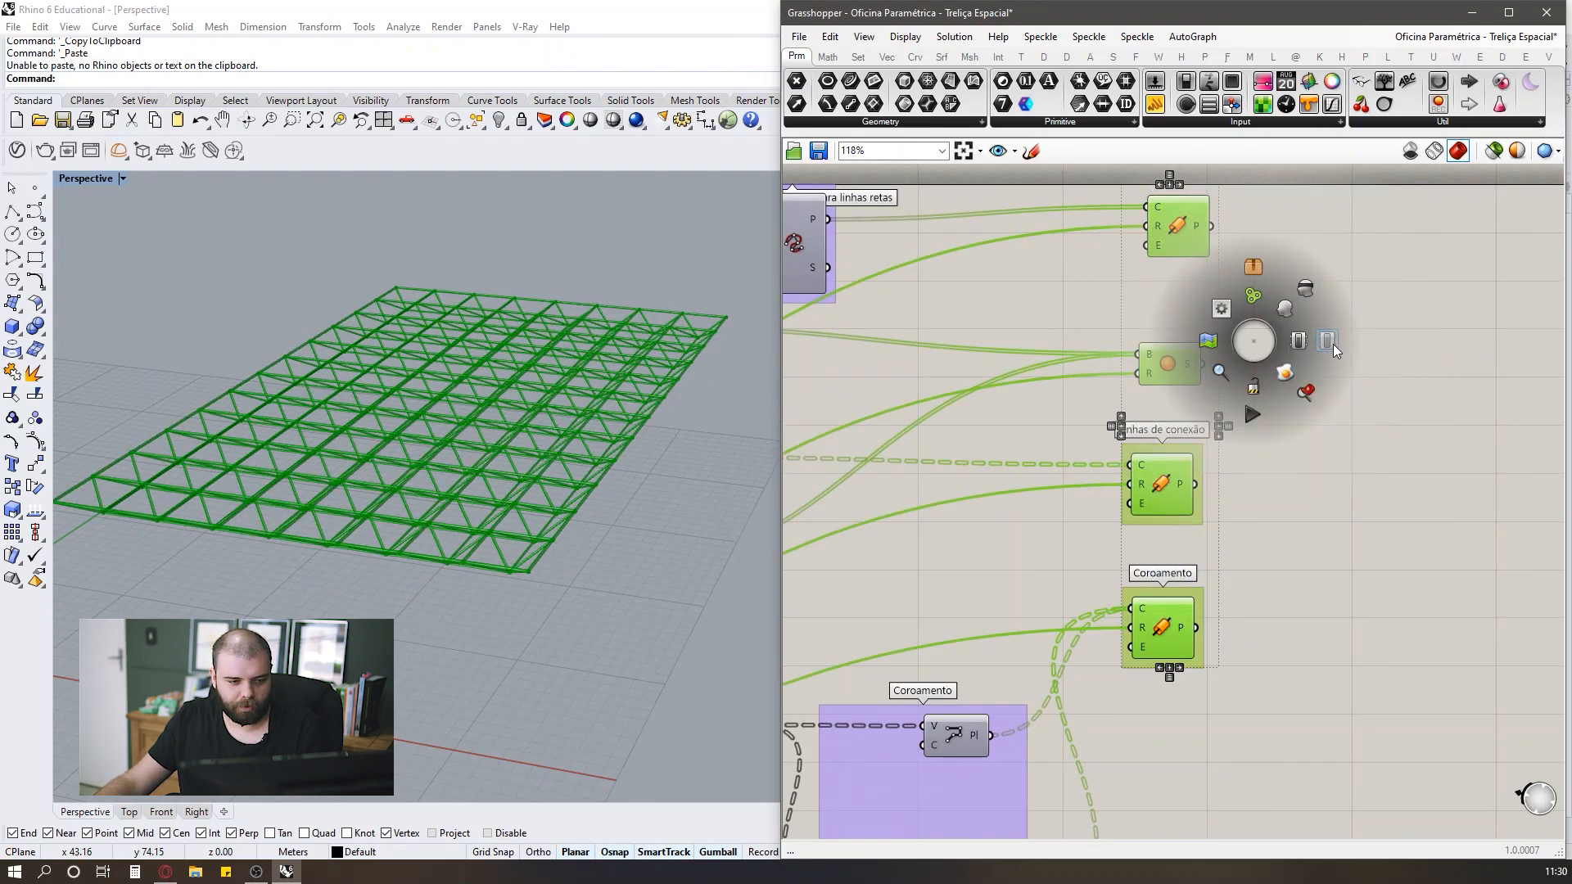
click(1327, 341)
Duplicate the whole truss definition together with its six sliders alongside the original.
scroll(1377, 332, down, 8)
drag(1447, 456, 1056, 315)
scroll(1045, 328, up, 2)
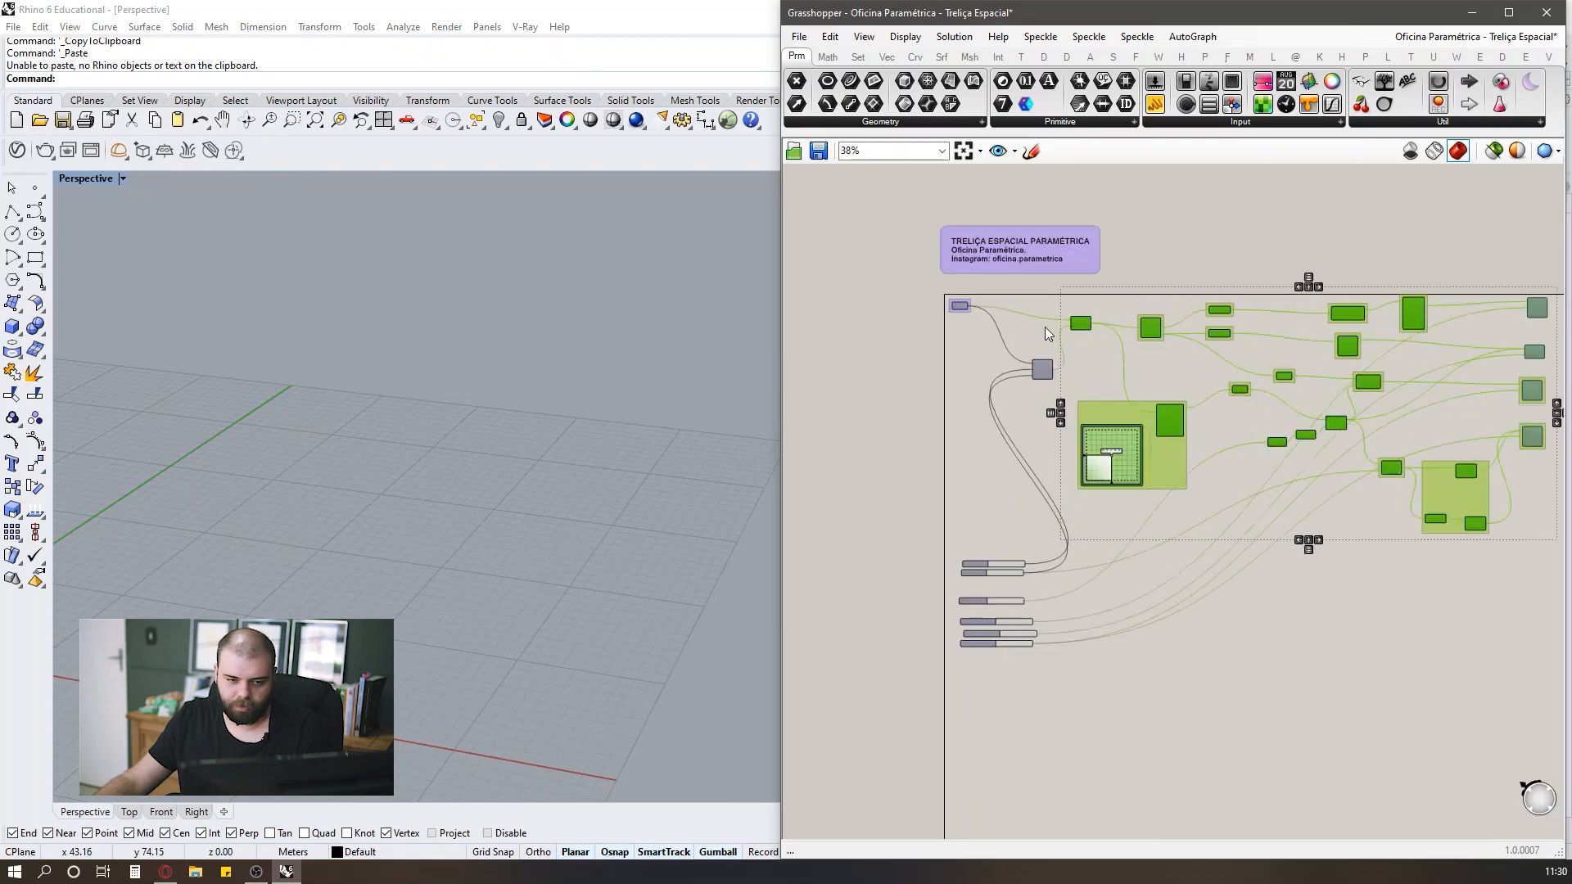
shift+drag(1036, 411, 942, 305)
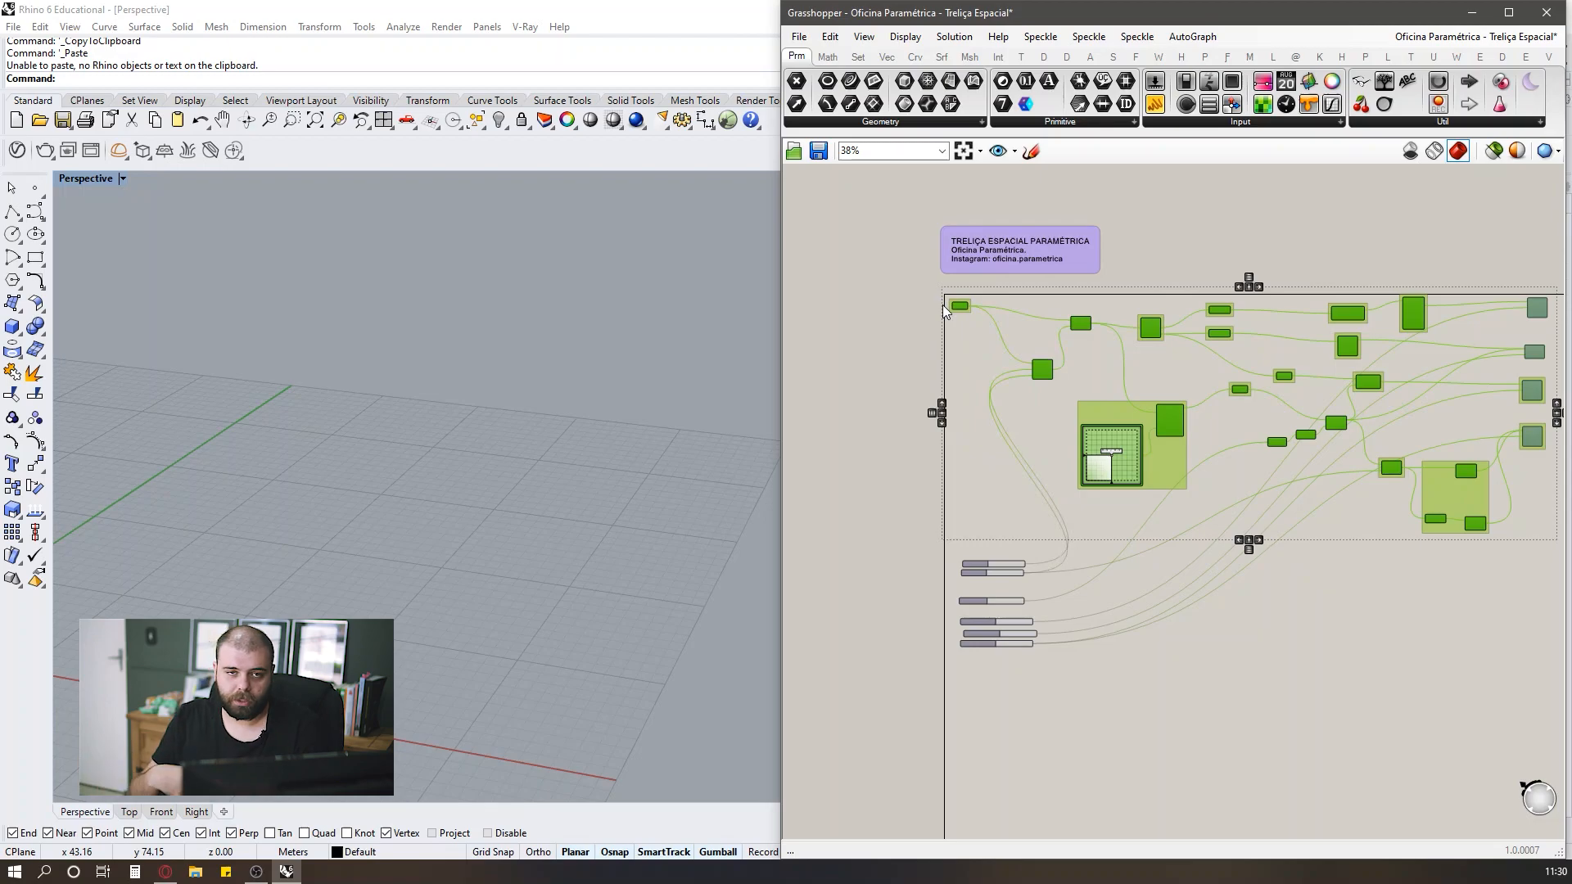
scroll(921, 298, down, 4)
scroll(975, 341, up, 3)
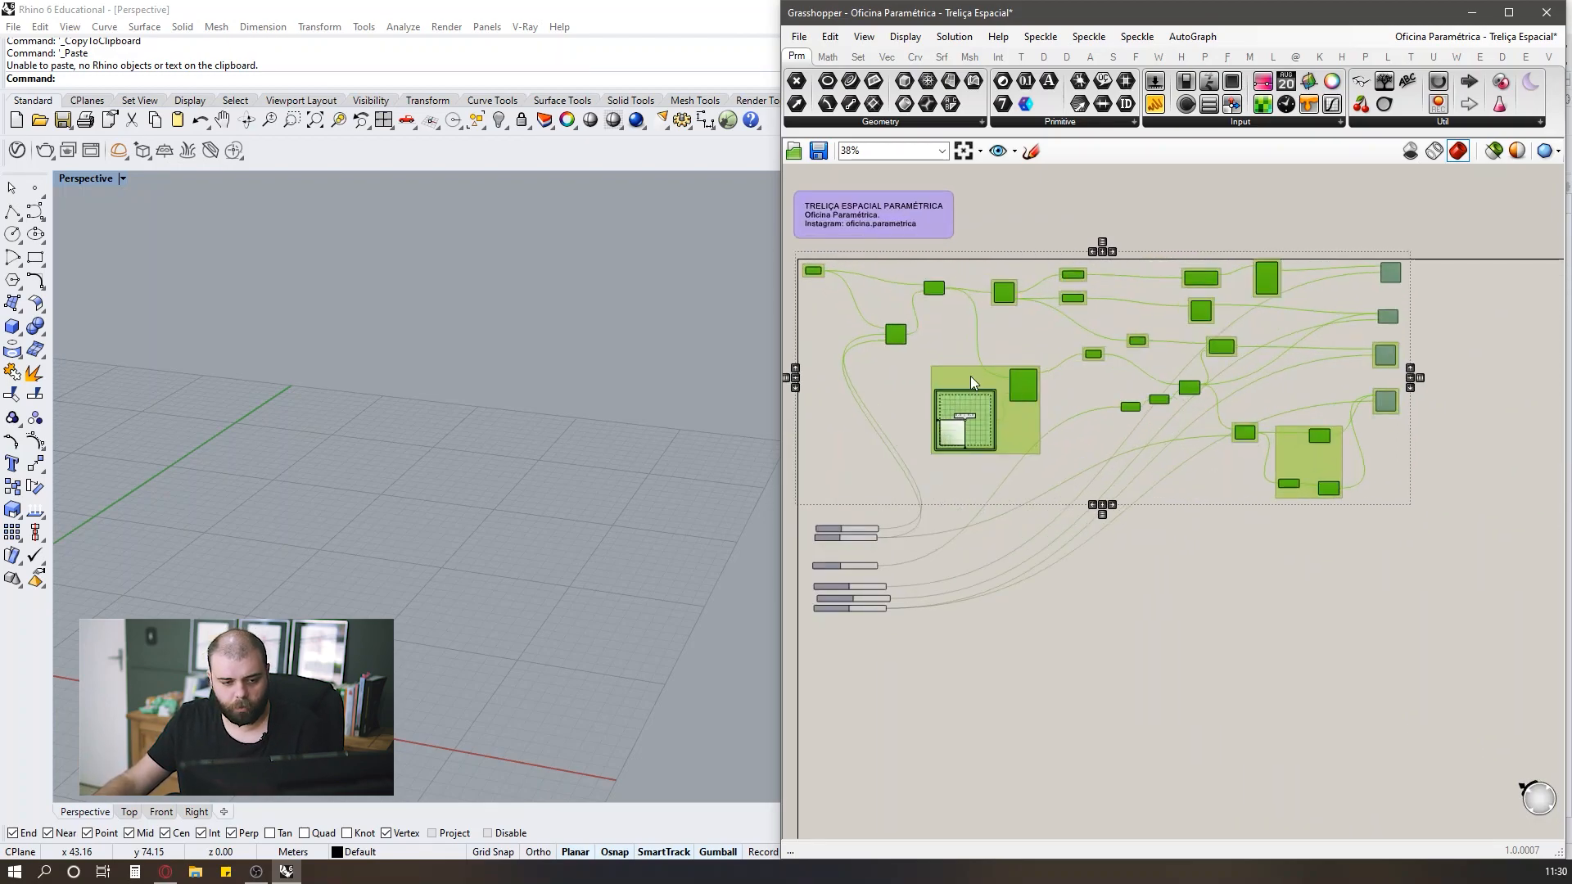
shift+drag(907, 589, 1483, 463)
scroll(833, 461, down, 3)
scroll(1207, 455, down, 3)
scroll(1273, 455, up, 2)
scroll(1281, 418, down, 3)
scroll(1051, 456, up, 5)
Gather the copied definitions' sliders in the original slider column, stacking each set beneath the previous one.
drag(965, 614, 872, 436)
scroll(904, 470, down, 3)
scroll(935, 468, up, 2)
scroll(797, 434, down, 3)
drag(1239, 454, 969, 429)
scroll(1251, 408, up, 5)
scroll(1322, 377, down, 3)
scroll(1038, 417, up, 3)
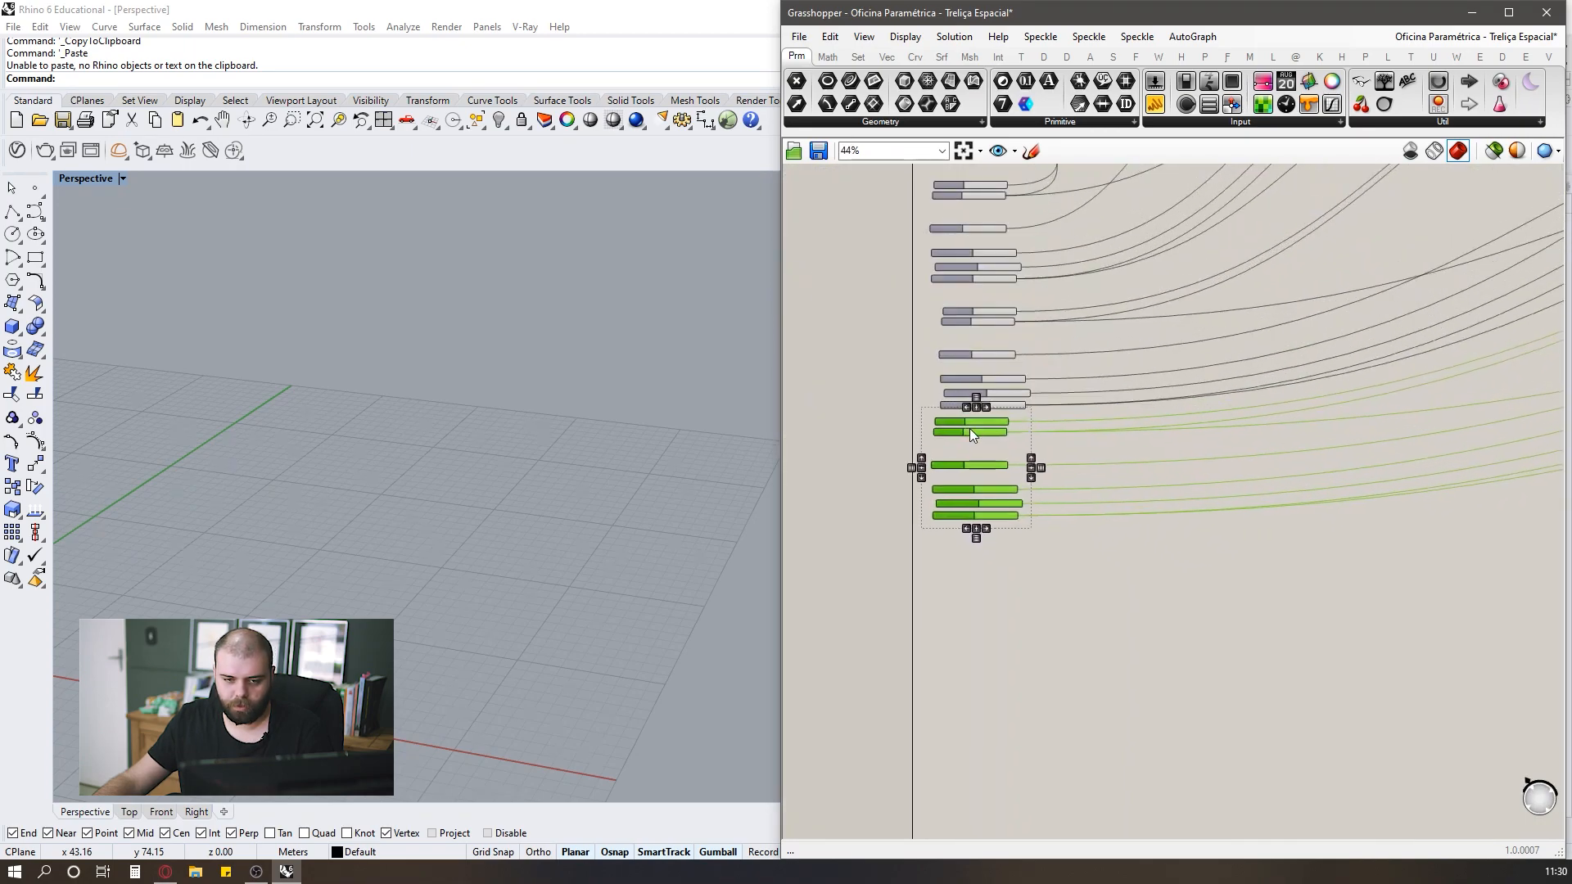
Stack the fourth definition's six sliders under the other three sets and view the whole canvas.
scroll(828, 437, down, 7)
scroll(1342, 392, up, 5)
drag(1236, 481, 1205, 360)
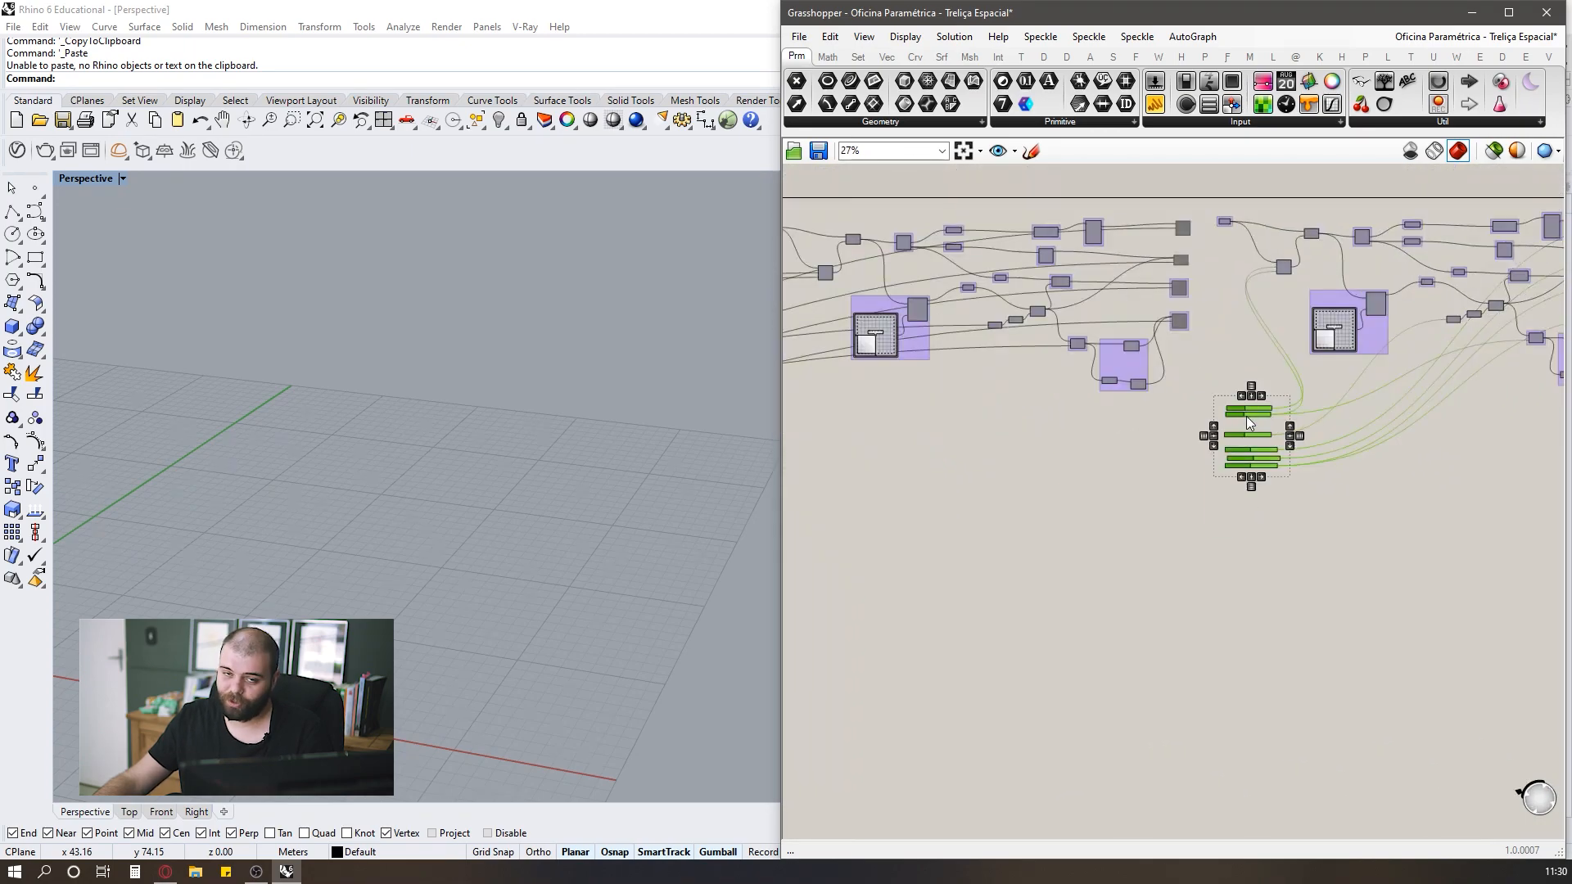
scroll(1404, 358, down, 7)
drag(1243, 415, 924, 495)
scroll(1142, 383, up, 8)
click(1008, 533)
scroll(929, 512, down, 6)
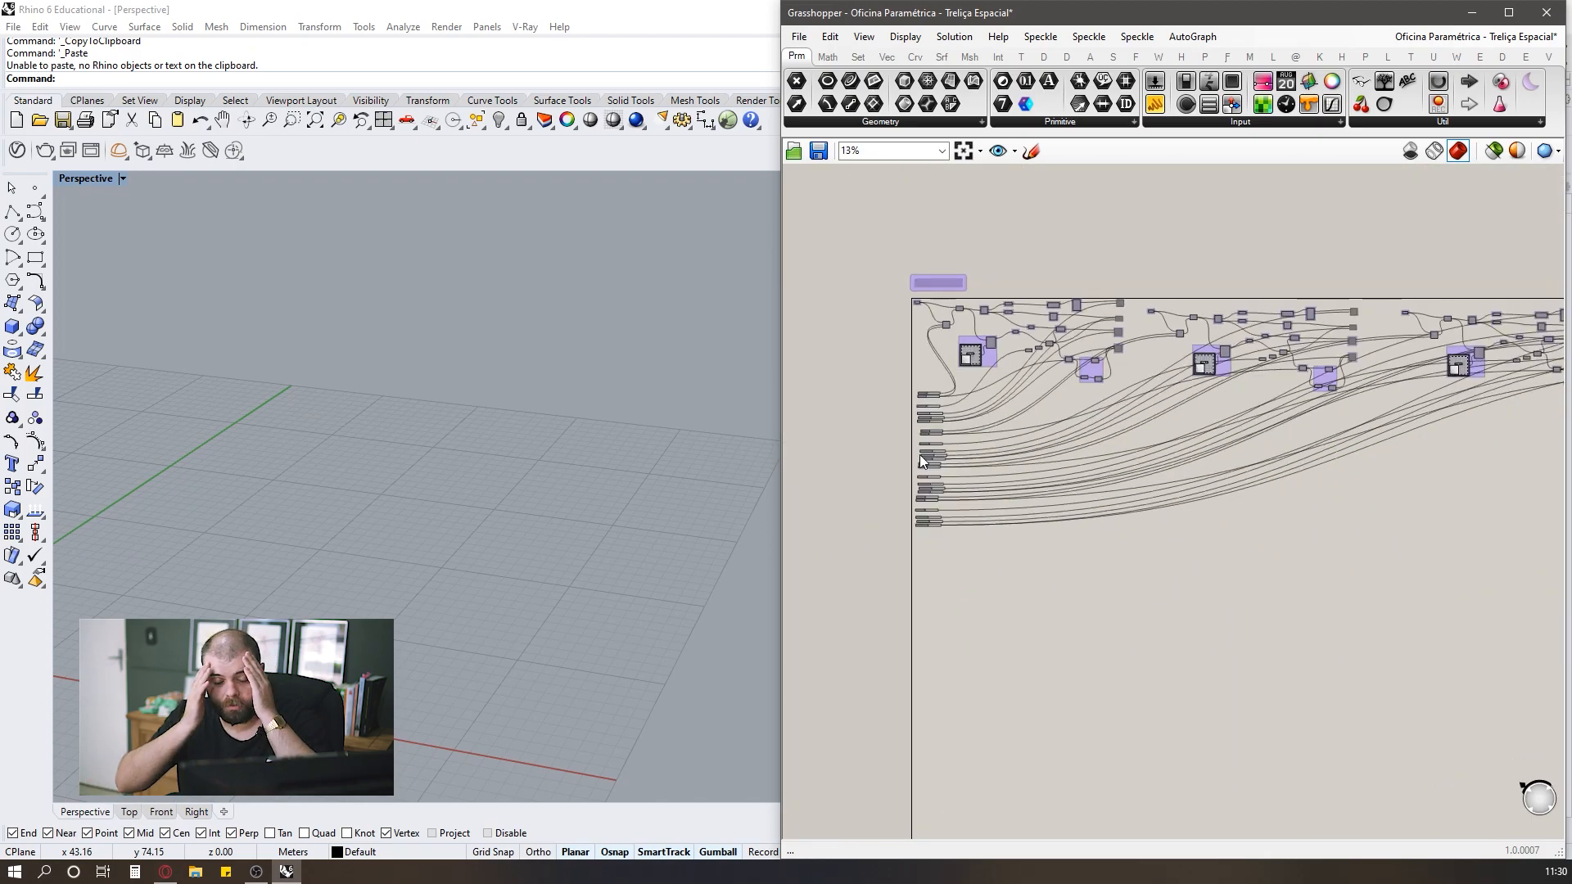
scroll(920, 454, up, 6)
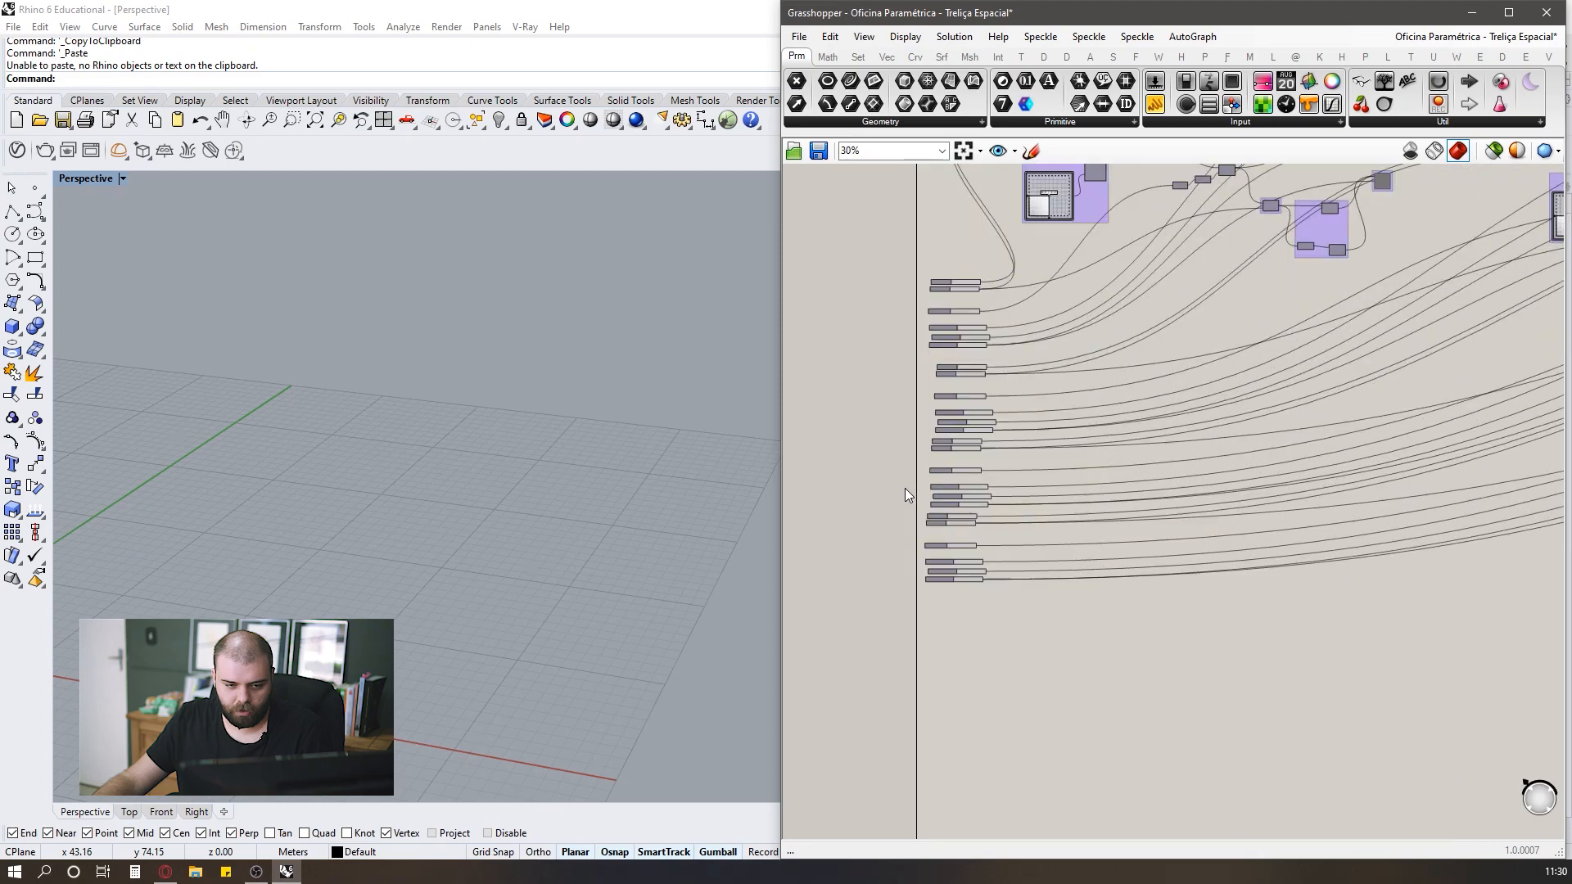
scroll(994, 587, down, 5)
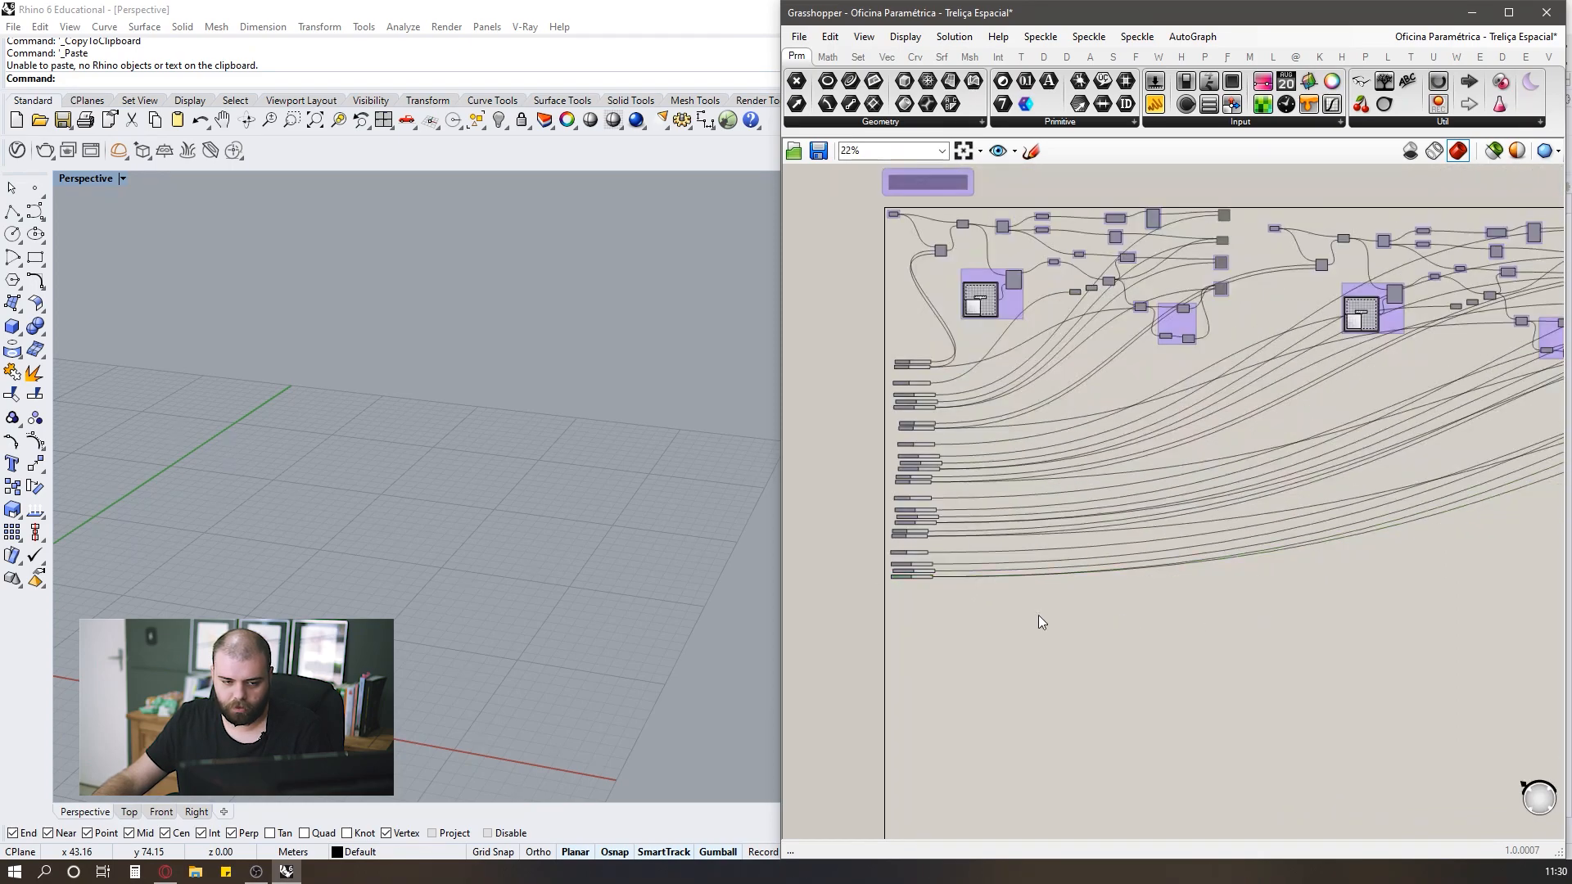
scroll(737, 554, down, 3)
scroll(973, 471, down, 4)
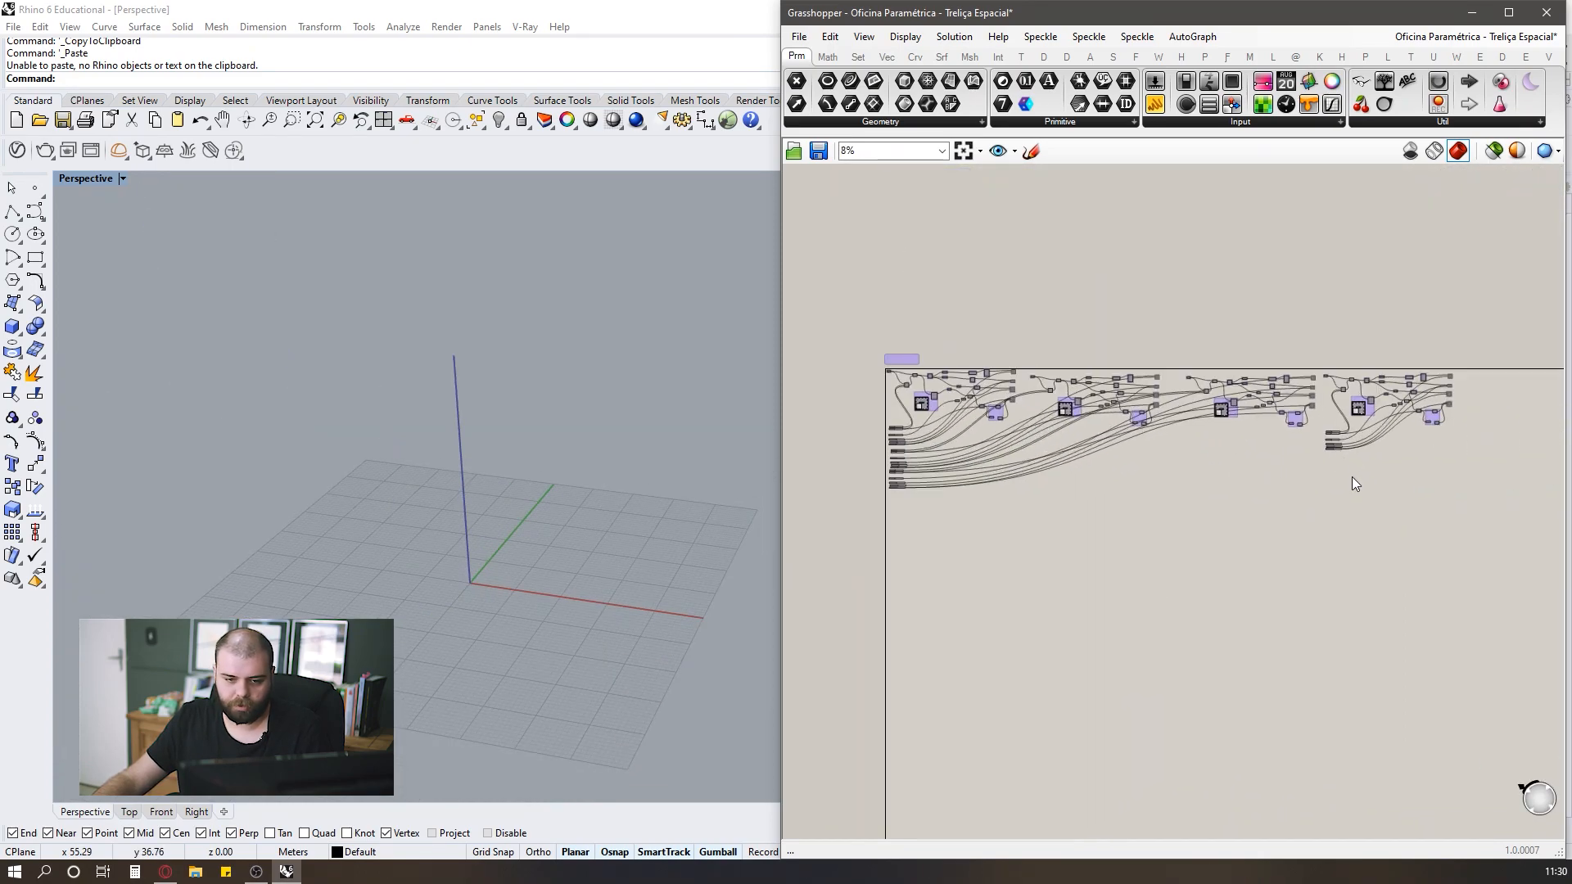
Bring the fourth definition's sliders over to the shared column and shuffle several sliders between the sets.
drag(1333, 416, 935, 464)
scroll(935, 465, up, 5)
drag(939, 598, 935, 675)
drag(1196, 509, 868, 496)
drag(920, 411, 1192, 364)
drag(1070, 373, 831, 352)
drag(1210, 456, 991, 237)
drag(1187, 478, 1105, 310)
drag(1126, 377, 961, 230)
scroll(1102, 385, down, 2)
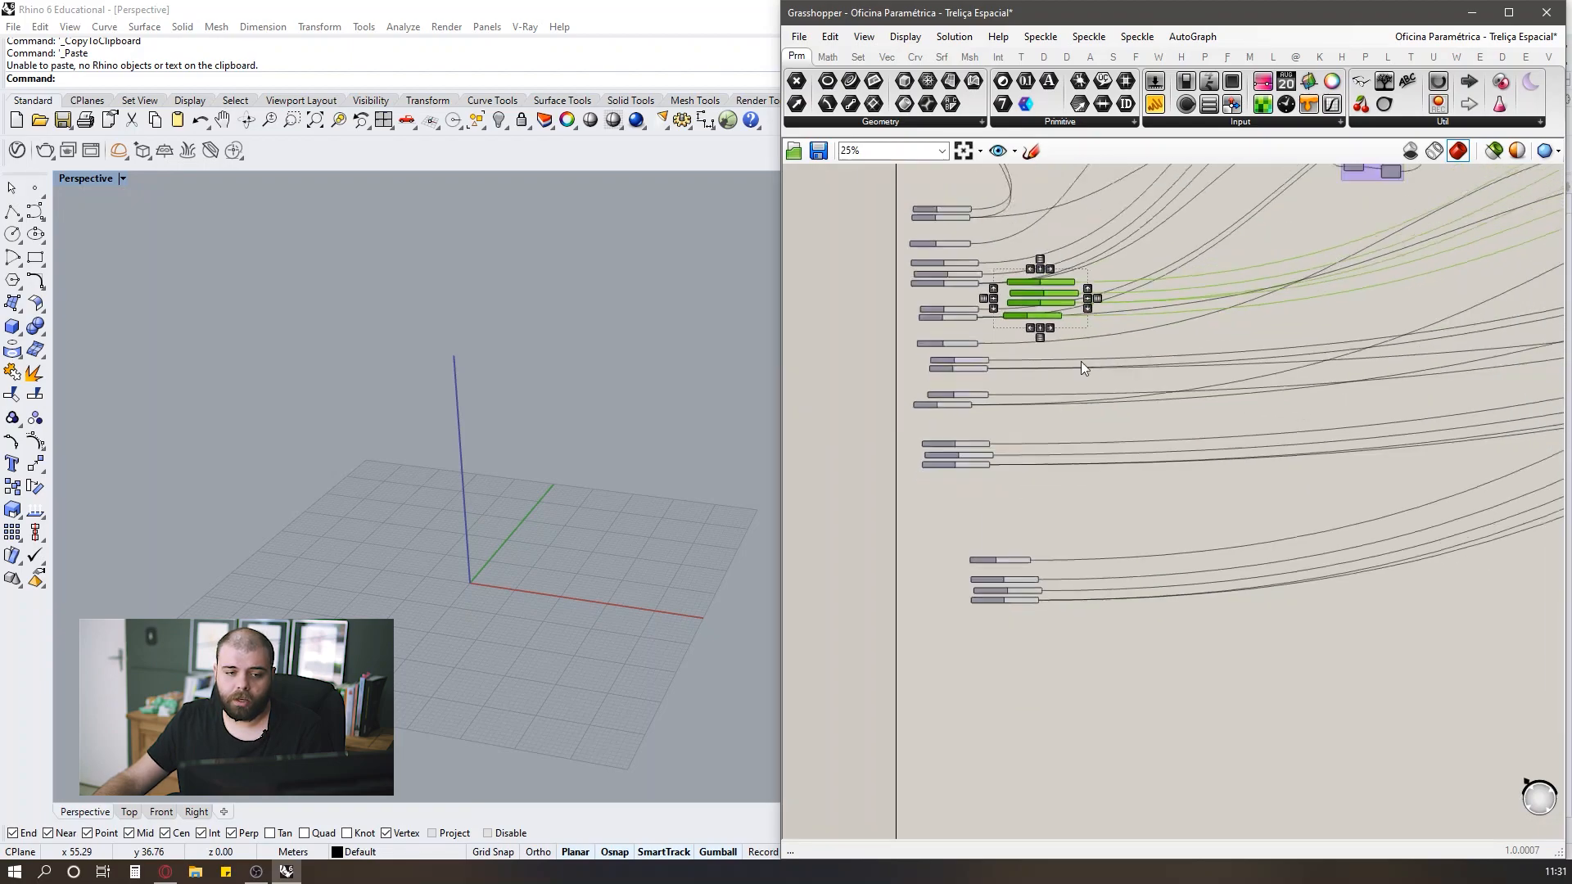
Scatter more of the division, height and radius sliders through the column so that the four sets are mixed.
scroll(1102, 384, up, 2)
drag(1005, 303, 950, 433)
drag(920, 375, 1291, 313)
drag(1143, 448, 1151, 429)
drag(1196, 579, 1123, 461)
drag(1124, 467, 949, 424)
click(1072, 446)
drag(1142, 430, 954, 301)
drag(1349, 418, 977, 332)
click(1288, 347)
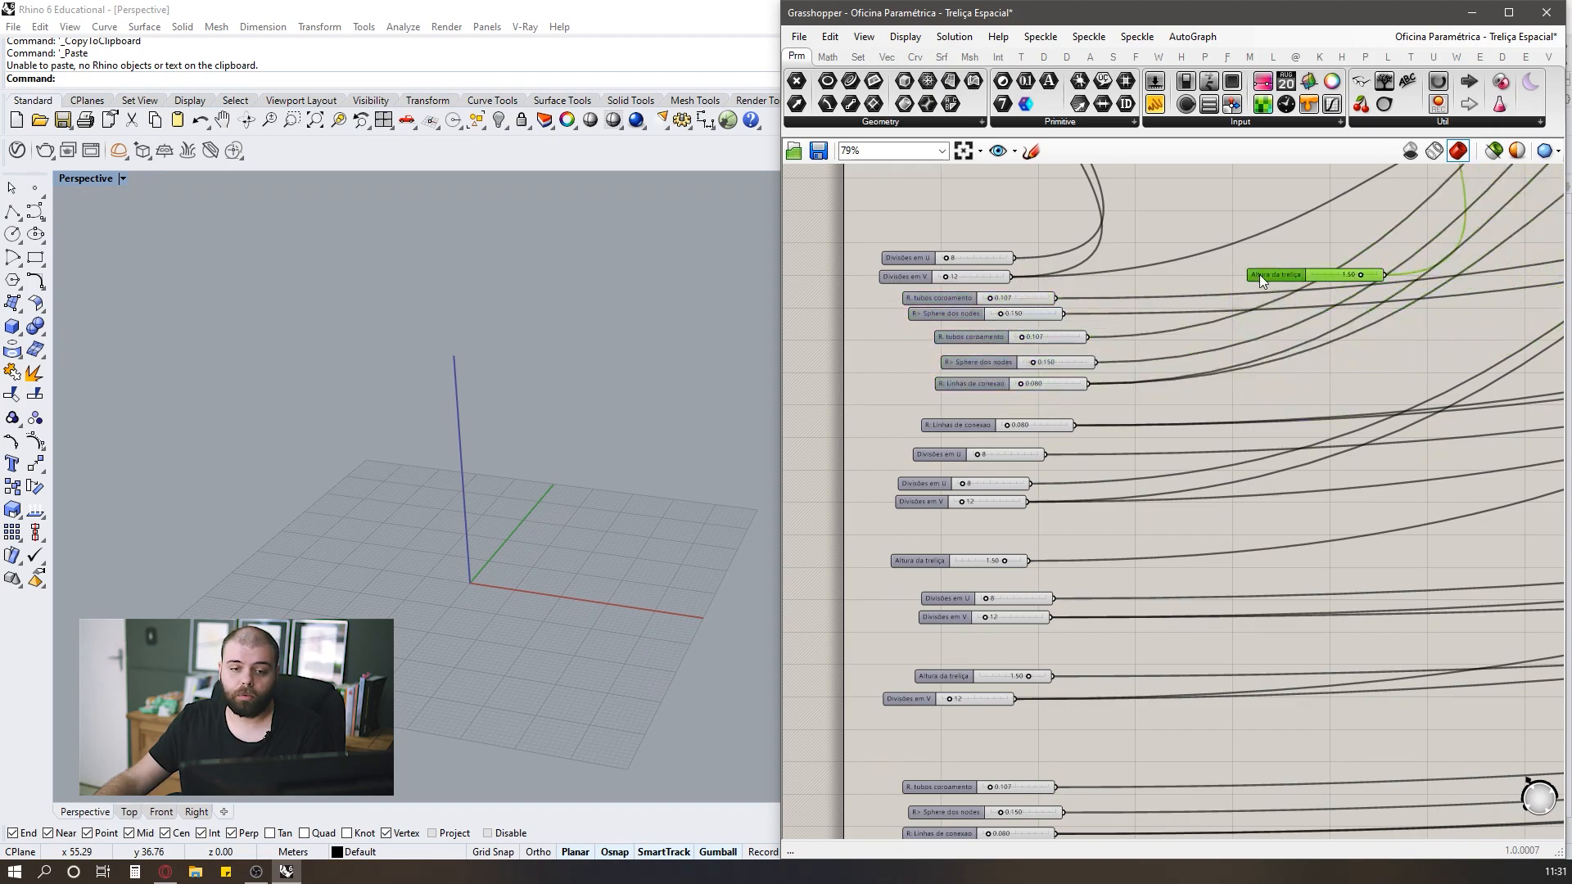
Place the loose "Altura da treliça" slider near the column's end and bring the last four sliders in beneath it.
scroll(1259, 267, down, 3)
drag(1248, 276, 1079, 597)
drag(1274, 828, 1097, 671)
drag(1125, 733, 1079, 666)
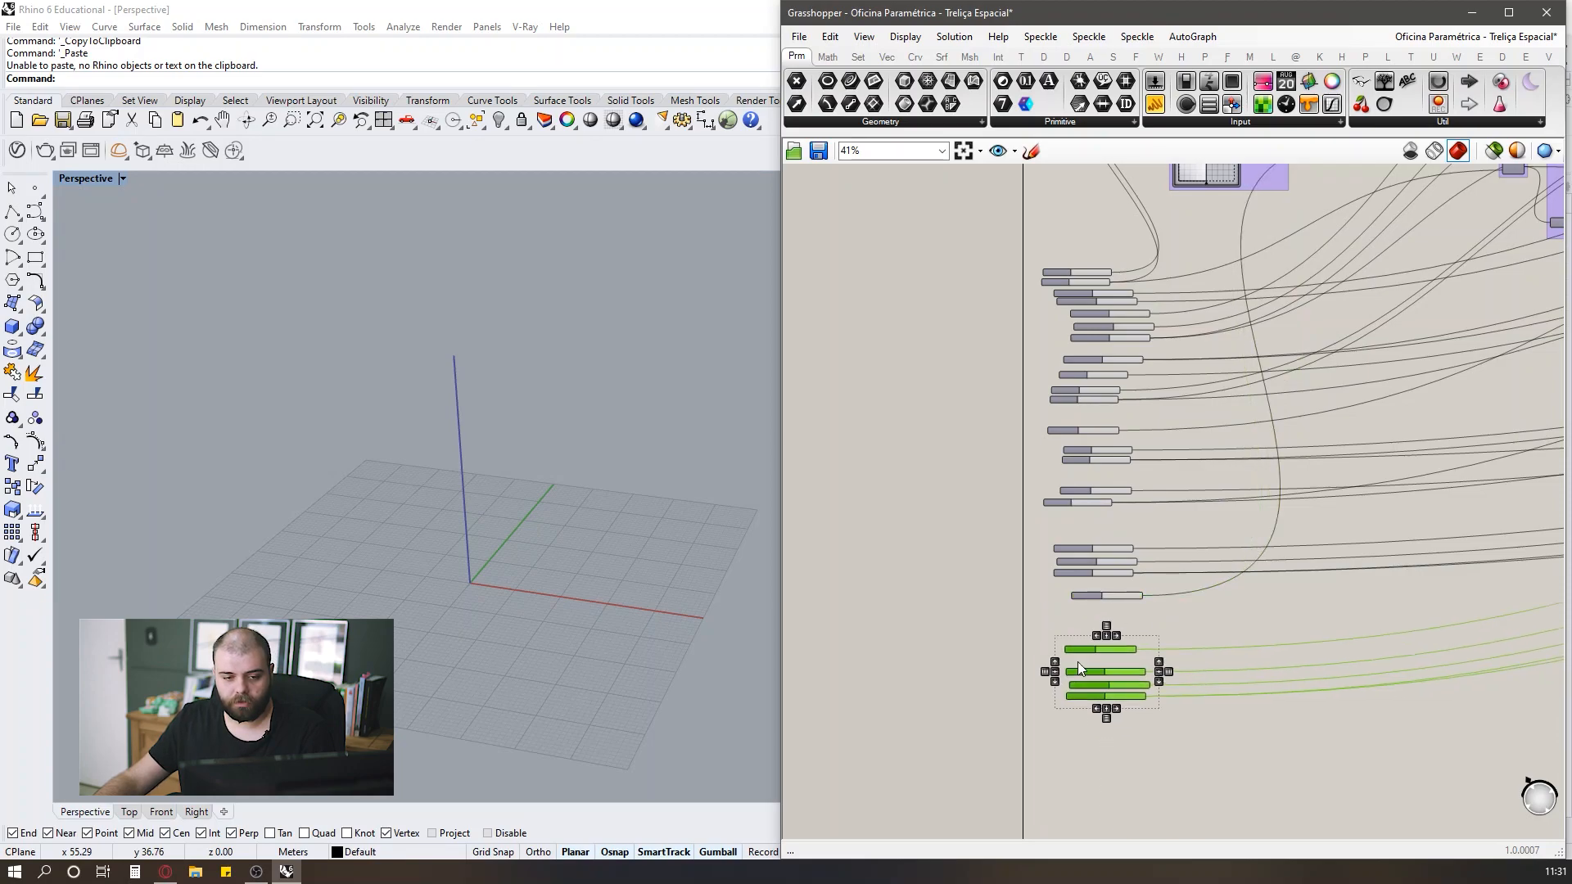
click(1137, 692)
scroll(915, 504, down, 6)
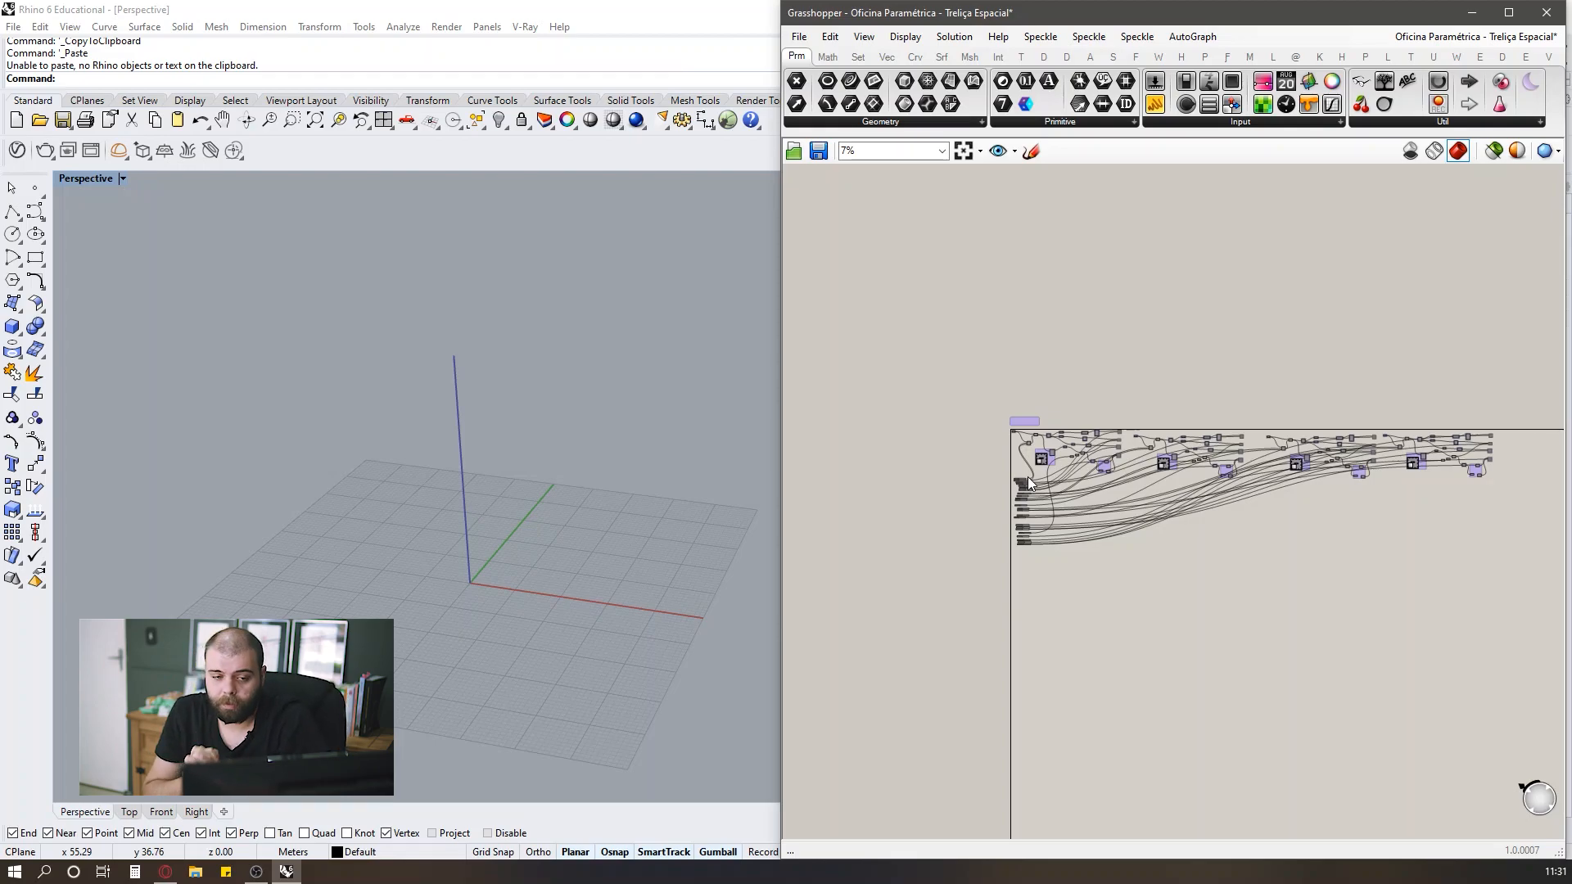
Trace the first definition's U and V wires to their division sliders and space those two sliders slightly apart.
scroll(1028, 477, up, 8)
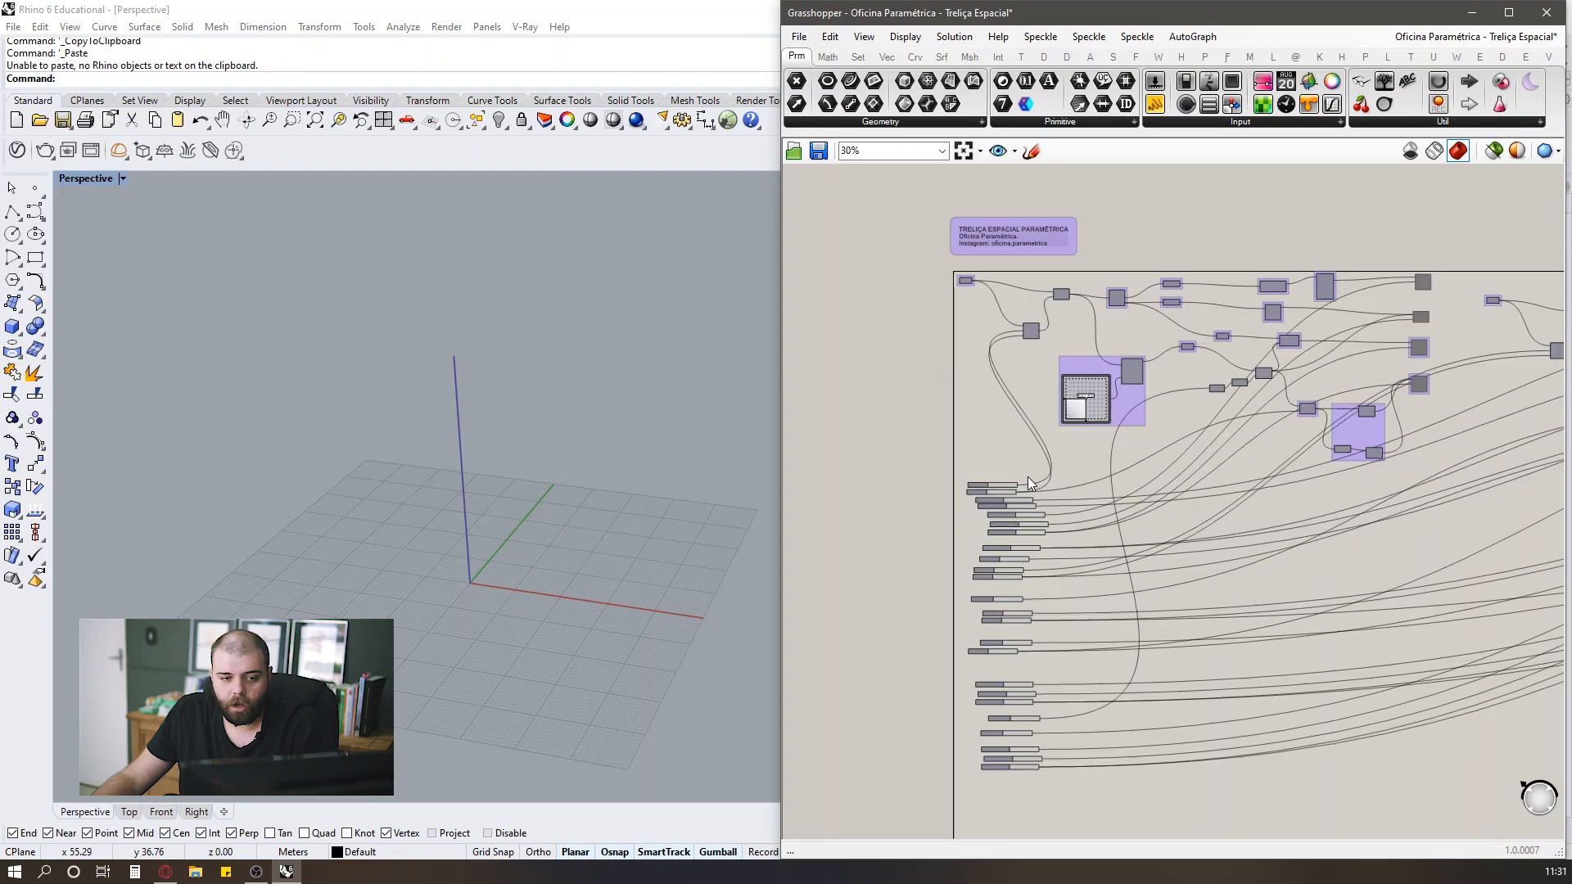
click(1030, 321)
scroll(1146, 339, down, 4)
scroll(1057, 578, up, 3)
drag(1054, 571, 1082, 642)
scroll(1044, 491, down, 3)
scroll(1050, 329, up, 5)
scroll(1061, 345, down, 1)
scroll(1061, 346, down, 2)
scroll(1058, 680, up, 3)
click(1122, 554)
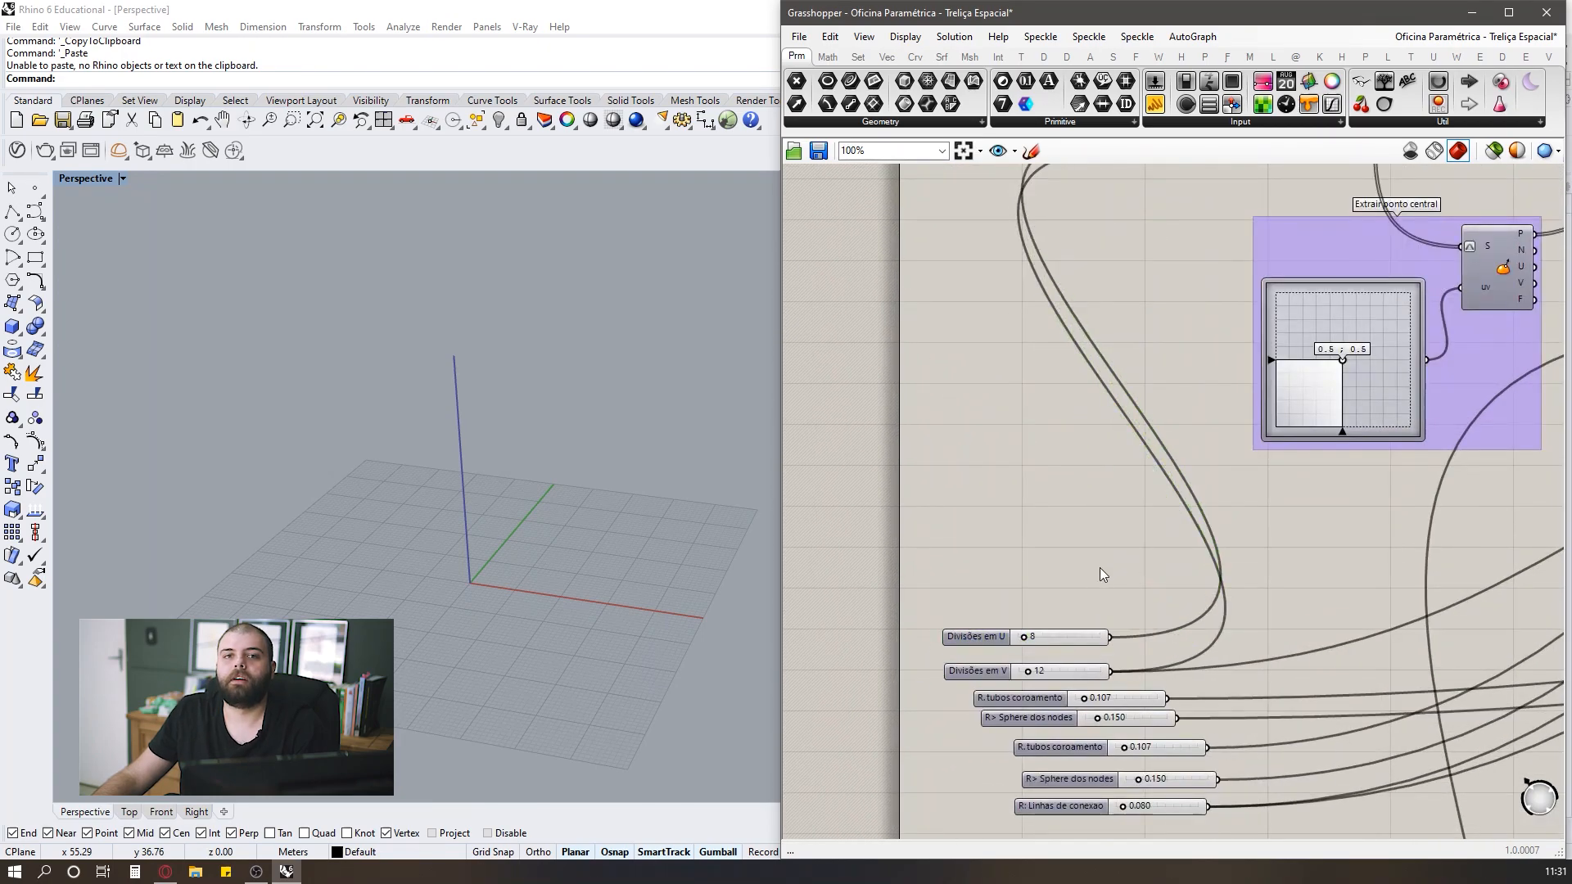
Shift the first "Divisões em V" slider slightly sideways from "Divisões em U".
scroll(1089, 589, down, 2)
mouse_move(1087, 636)
mouse_down()
mouse_move(1079, 238)
mouse_move(1035, 472)
mouse_move(1136, 604)
mouse_move(1106, 632)
mouse_up()
scroll(1079, 237, up, 2)
scroll(1077, 233, up, 3)
scroll(1060, 300, down, 6)
scroll(1040, 483, up, 5)
click(1137, 587)
scroll(1097, 610, down, 4)
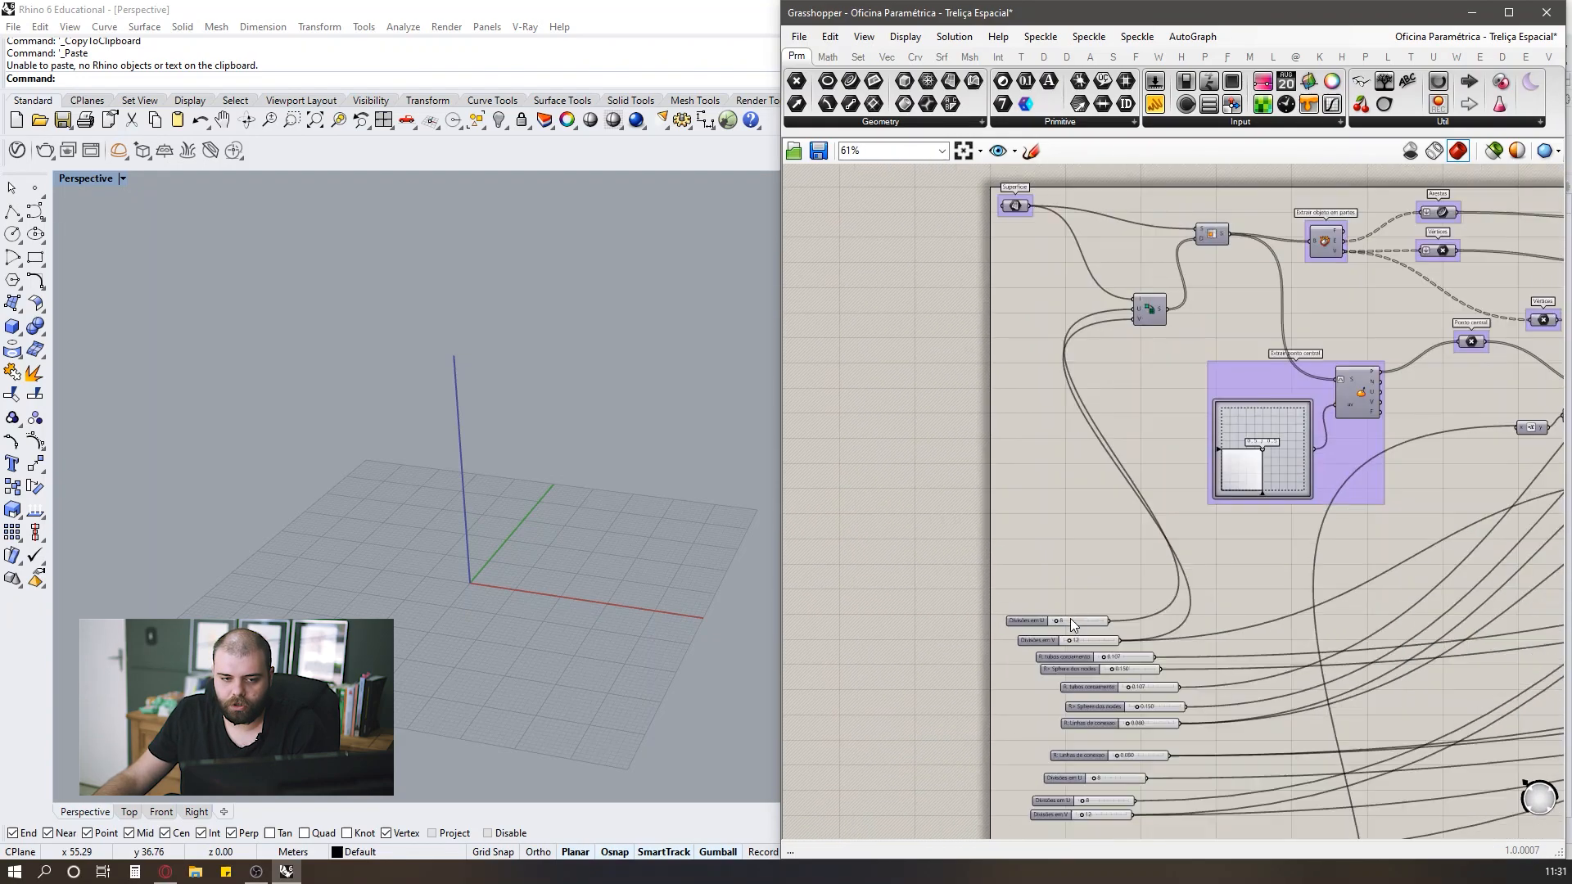
Move the first "Divisões em U" slider directly beside the U Count input that it feeds.
scroll(1159, 313, up, 5)
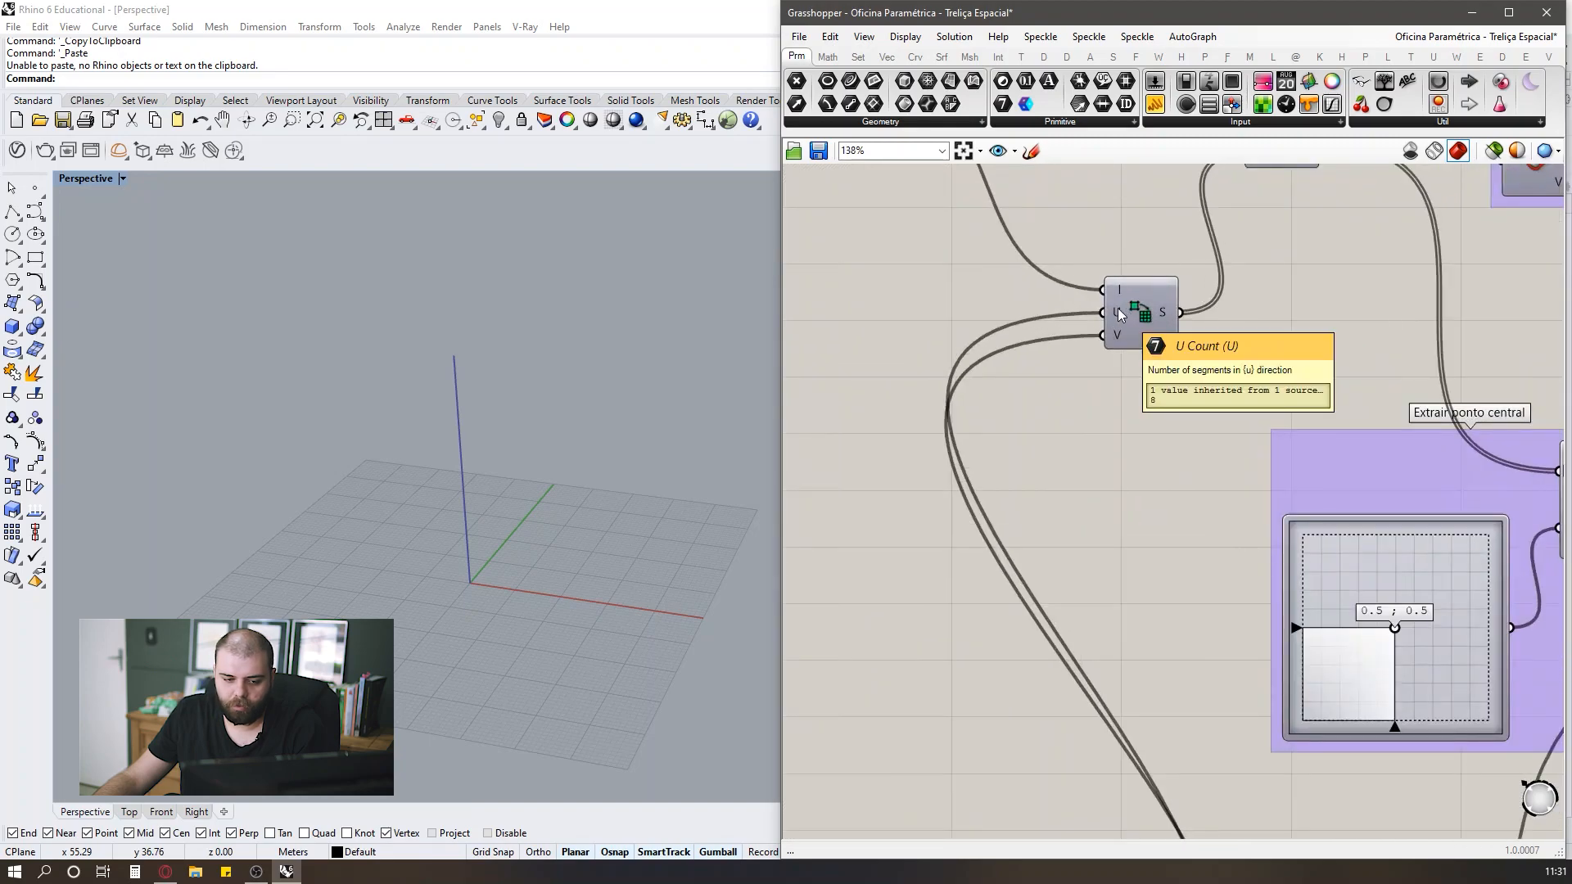
scroll(1118, 308, down, 3)
drag(1057, 751, 1048, 324)
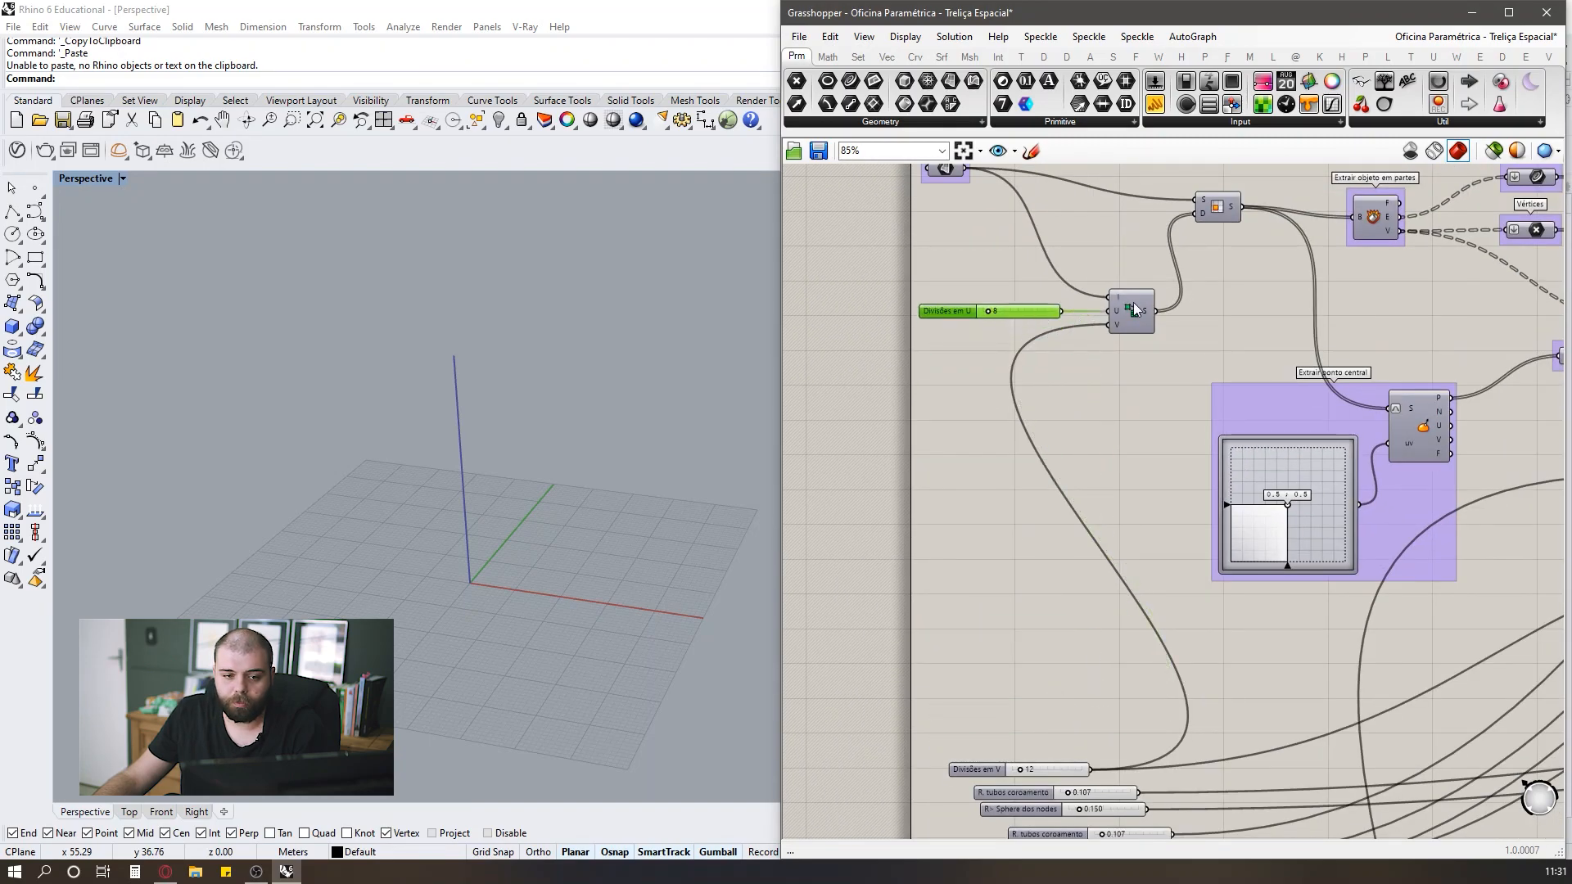
scroll(1097, 313, up, 5)
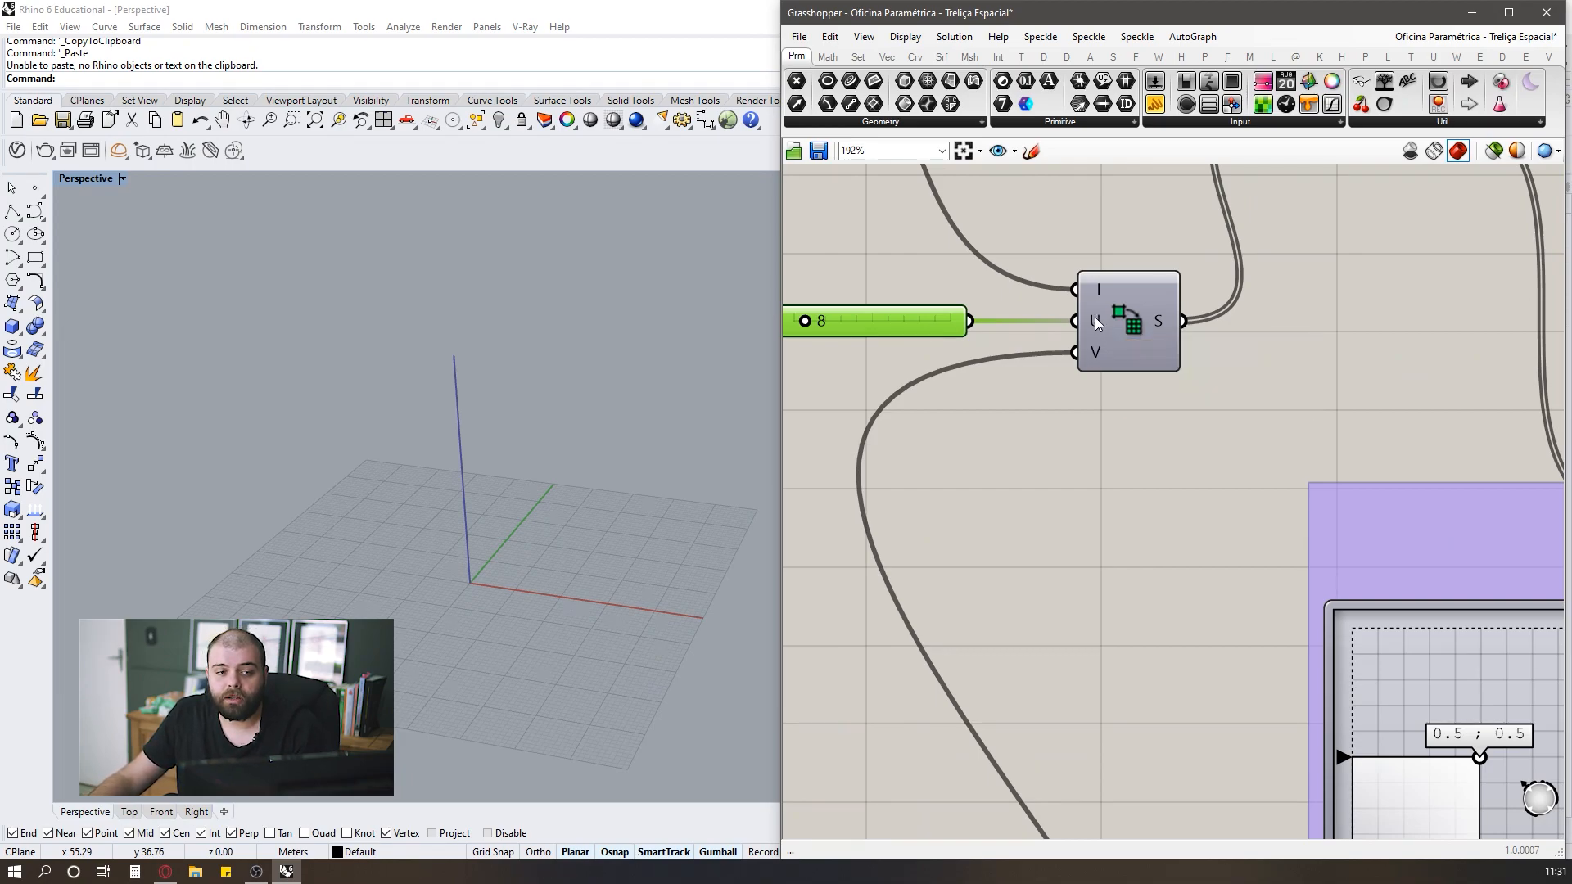
Add an Integer parameter just below the component with the U and V count inputs.
drag(1022, 481, 1015, 475)
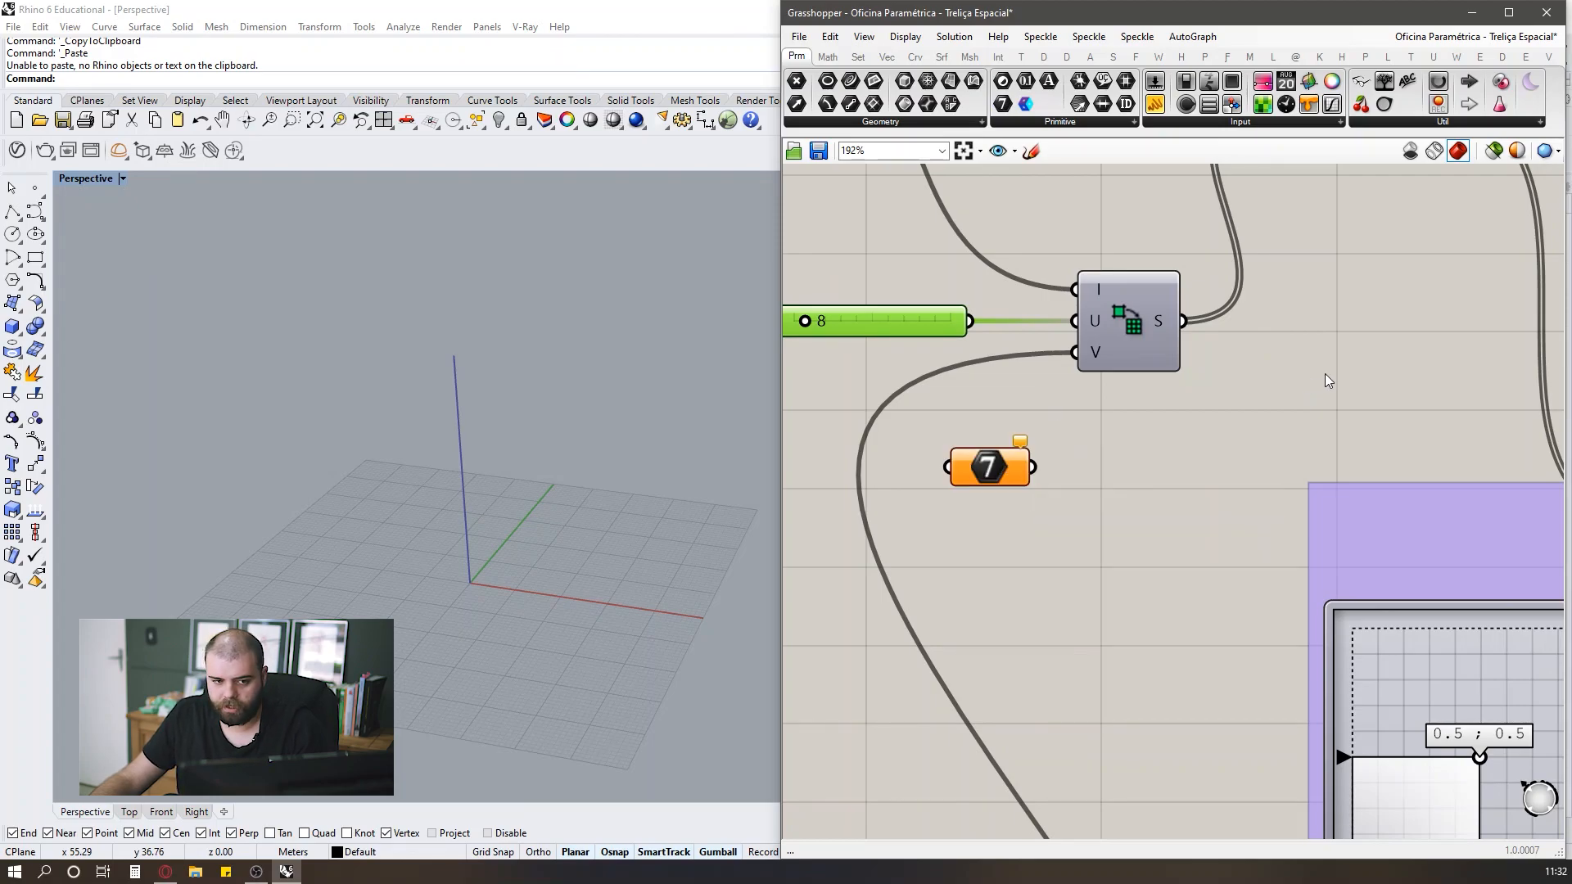
right_drag(934, 370, 1084, 371)
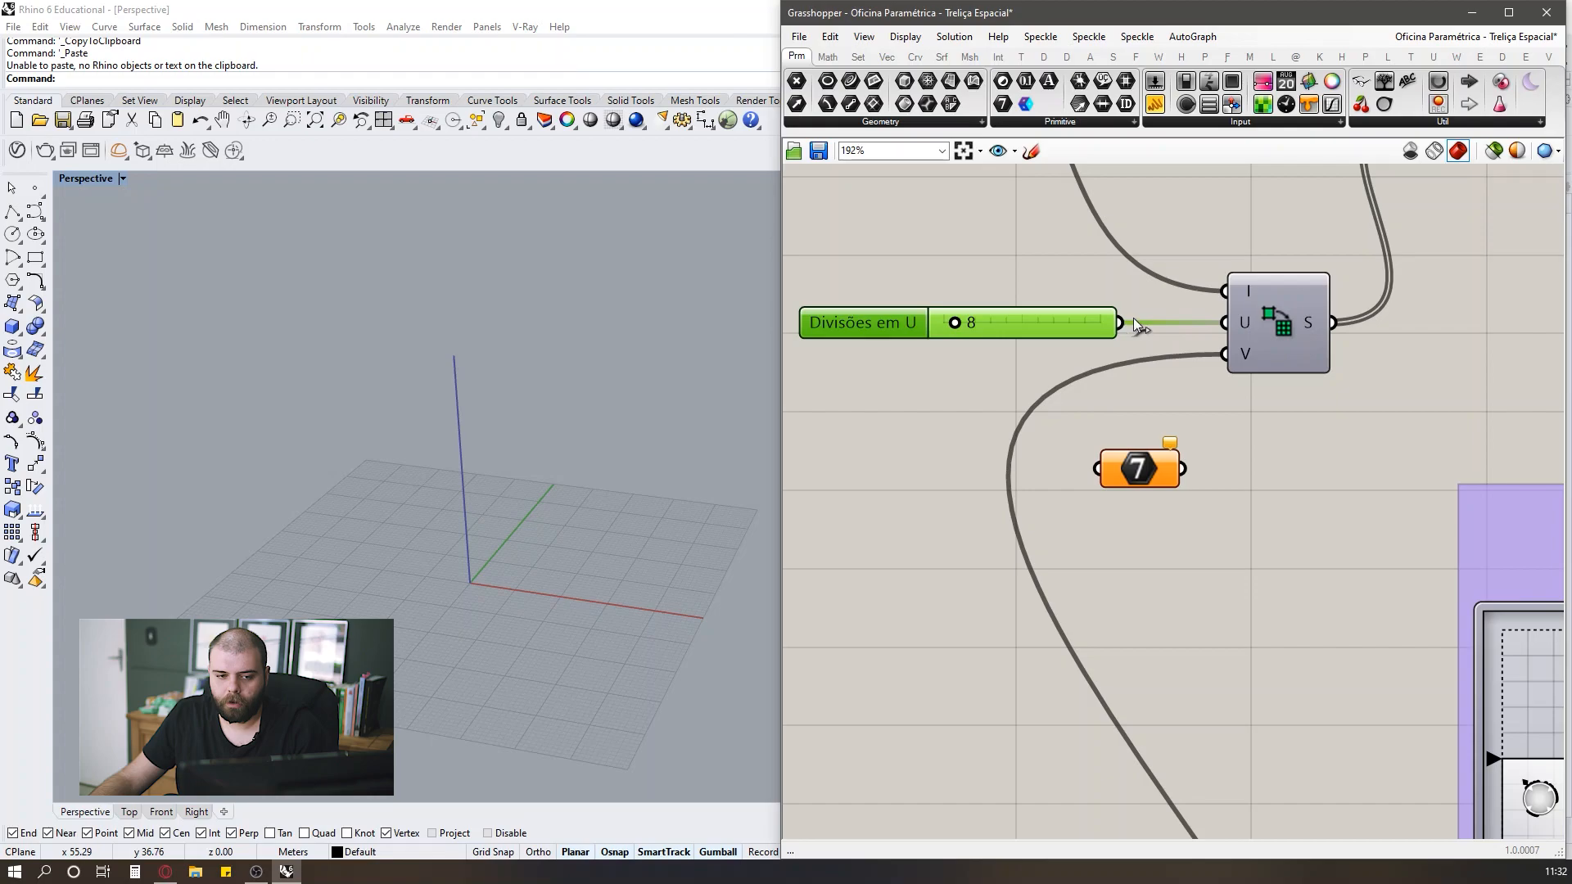
mouse_move(1140, 468)
mouse_down()
mouse_move(1158, 369)
mouse_move(1144, 443)
mouse_up()
Return the "Divisões em U" slider to the column among the mixed sliders and place the Integer parameter beside it.
drag(1064, 323, 1089, 638)
scroll(1074, 300, down, 5)
scroll(1082, 429, down, 6)
scroll(1087, 603, up, 7)
click(1142, 642)
scroll(1113, 637, down, 3)
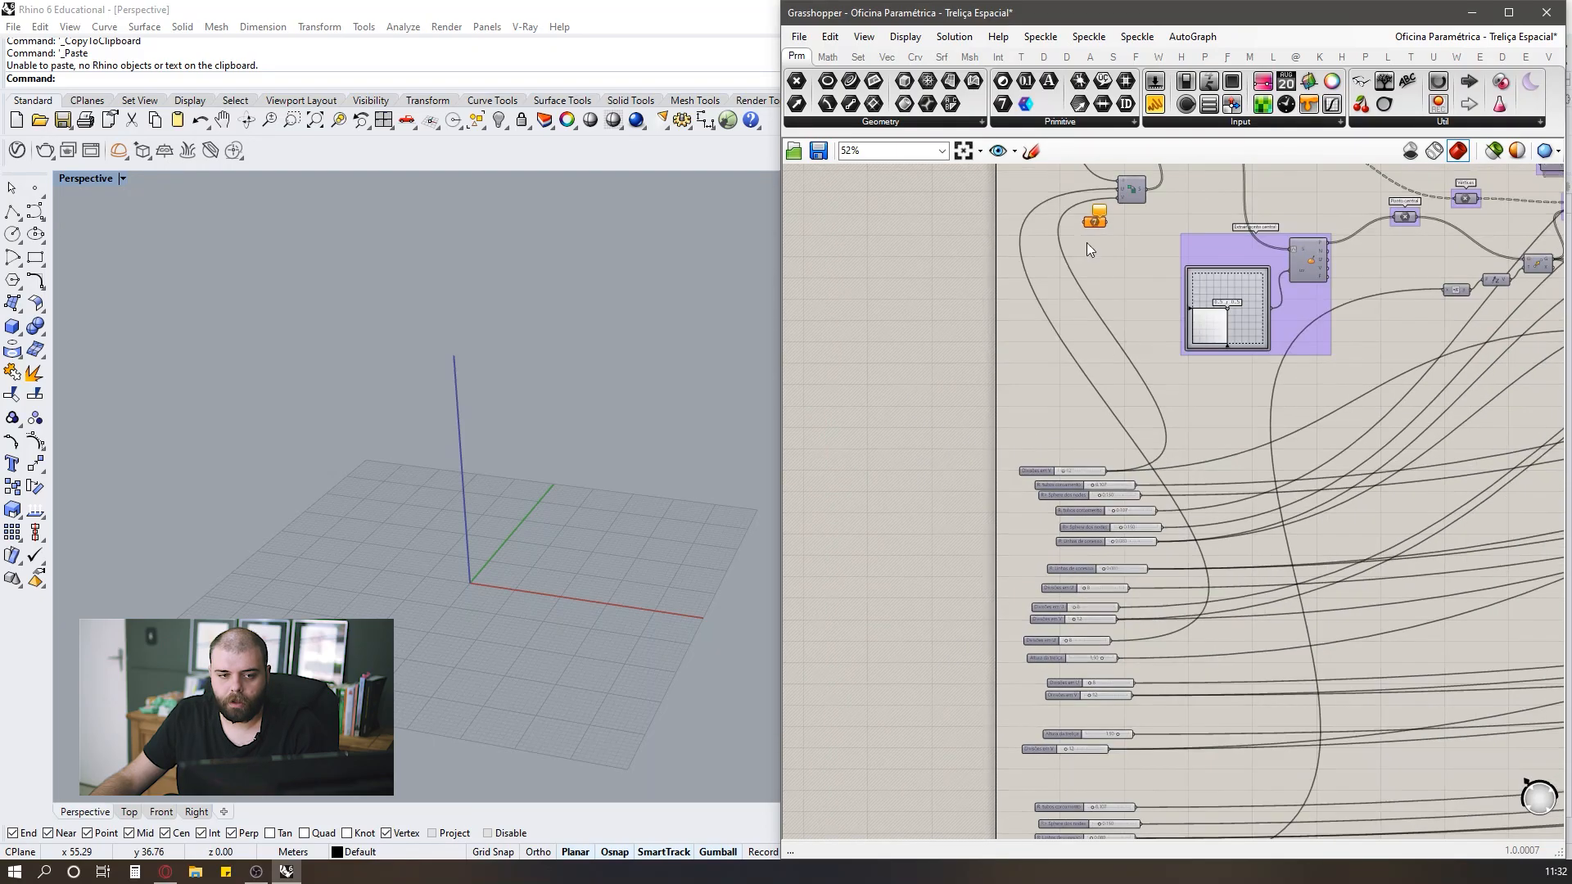
drag(1096, 222, 1190, 613)
Follow the wires between the first definition's subdivision inputs and the column, highlighting the "Divisões em U" slider.
scroll(1146, 657, up, 10)
scroll(1191, 613, down, 6)
scroll(1191, 613, down, 4)
scroll(1167, 377, down, 5)
scroll(1146, 316, up, 13)
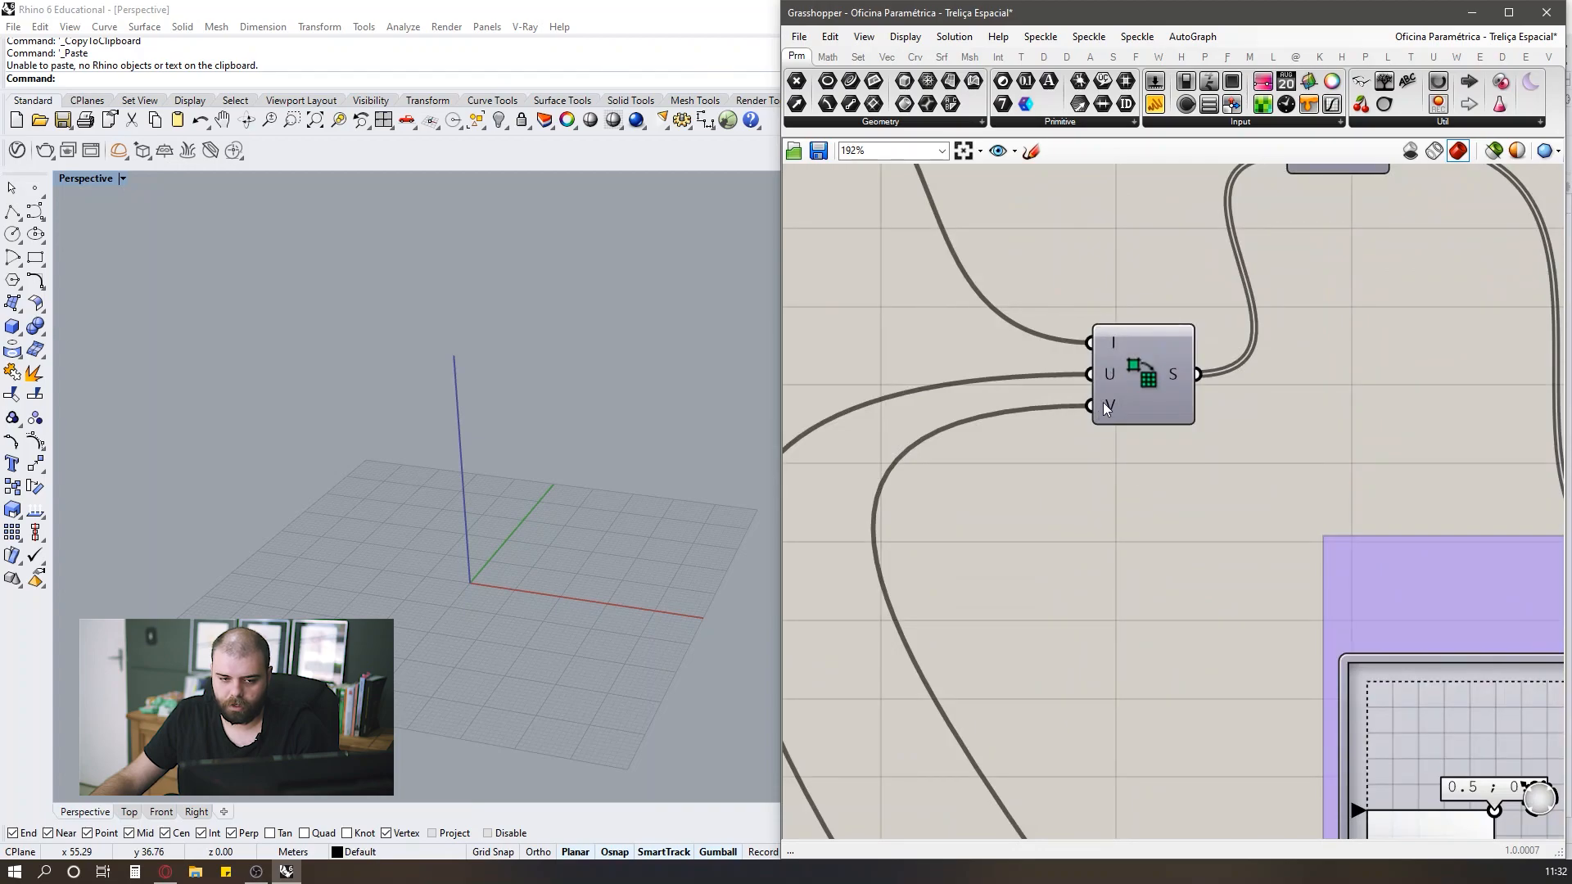
scroll(1110, 411, down, 5)
scroll(1056, 442, up, 6)
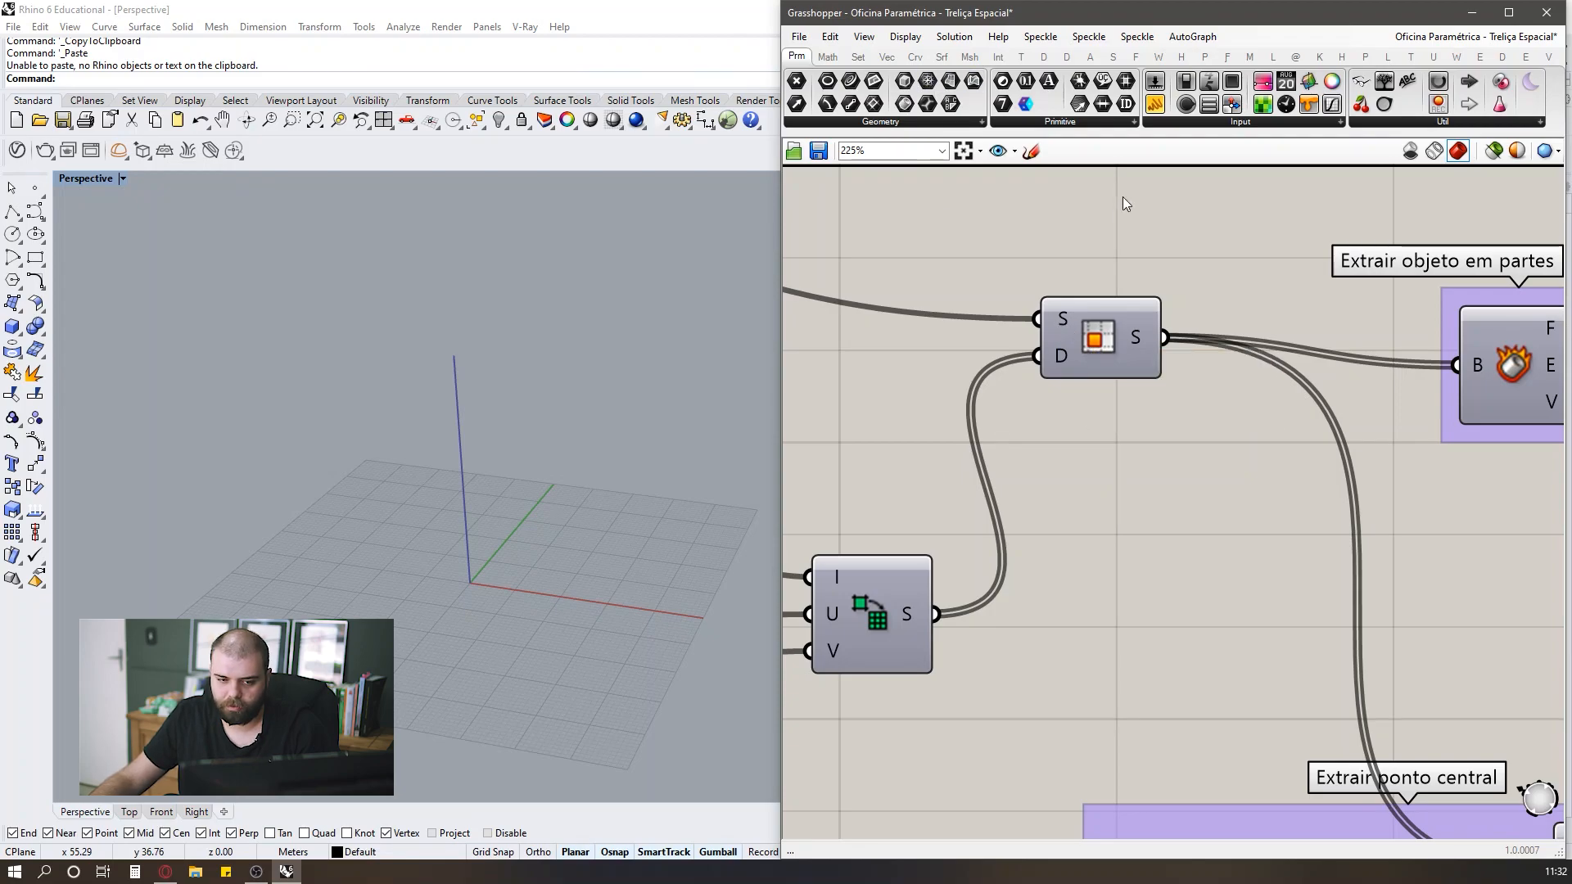
scroll(1122, 188, down, 4)
scroll(1092, 504, up, 5)
click(975, 579)
scroll(1023, 569, down, 4)
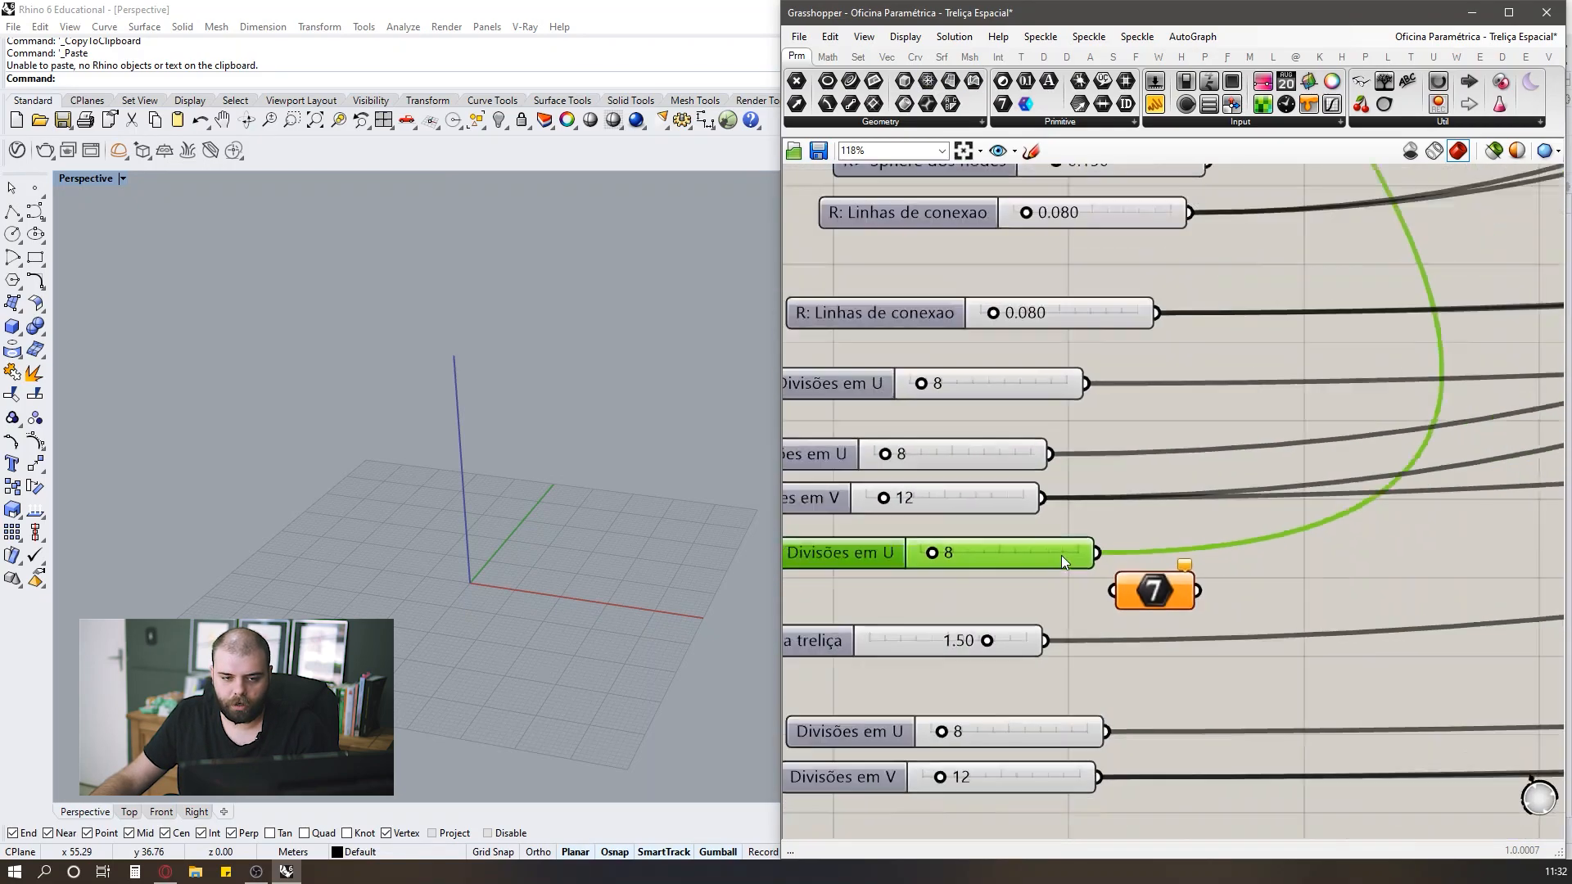
Connect the loose "Divisões em U" slider to the Integer parameter and place the parameter just above the slider's output.
scroll(1002, 578, up, 4)
drag(1061, 578, 1215, 530)
click(1356, 566)
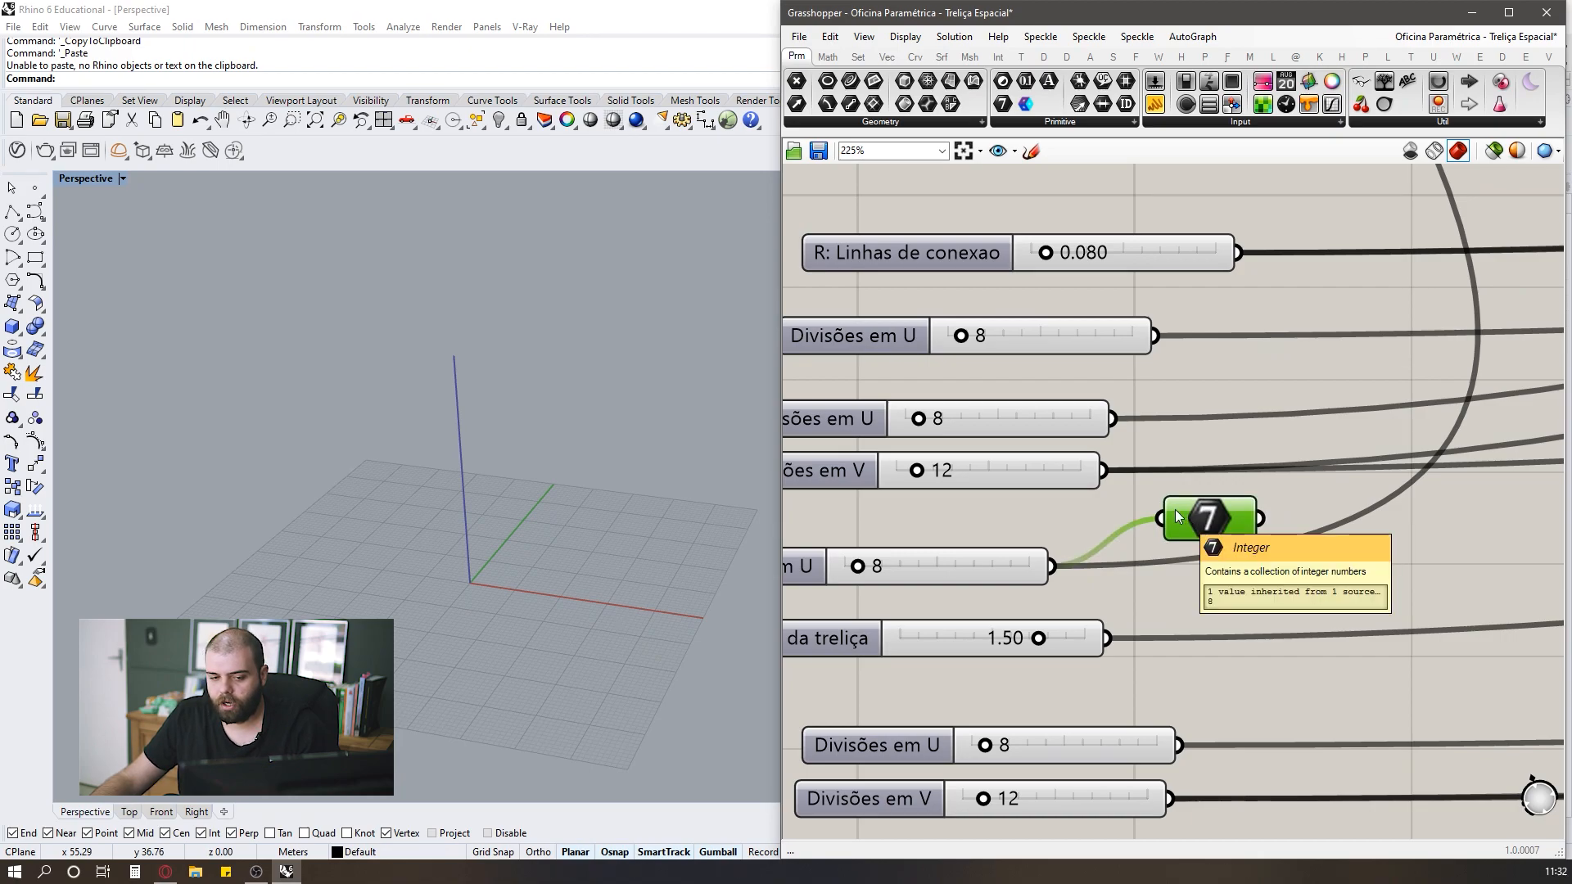
Set the Integer parameter's wire display to Hidden and shift the parameter slightly closer to its slider.
right_click(1176, 509)
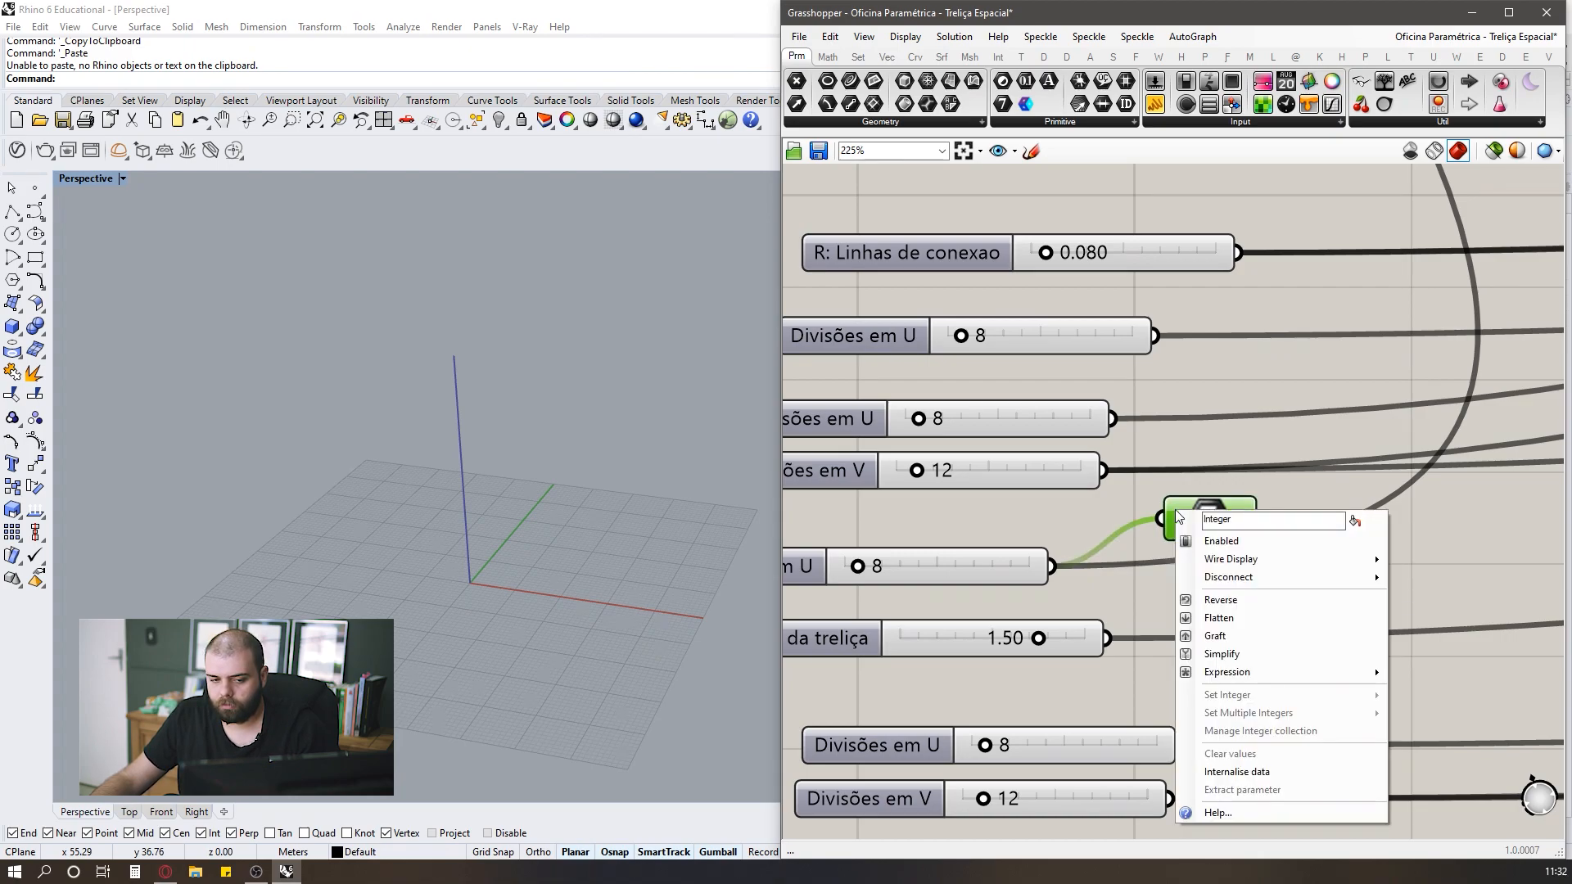
mouse_move(1228, 563)
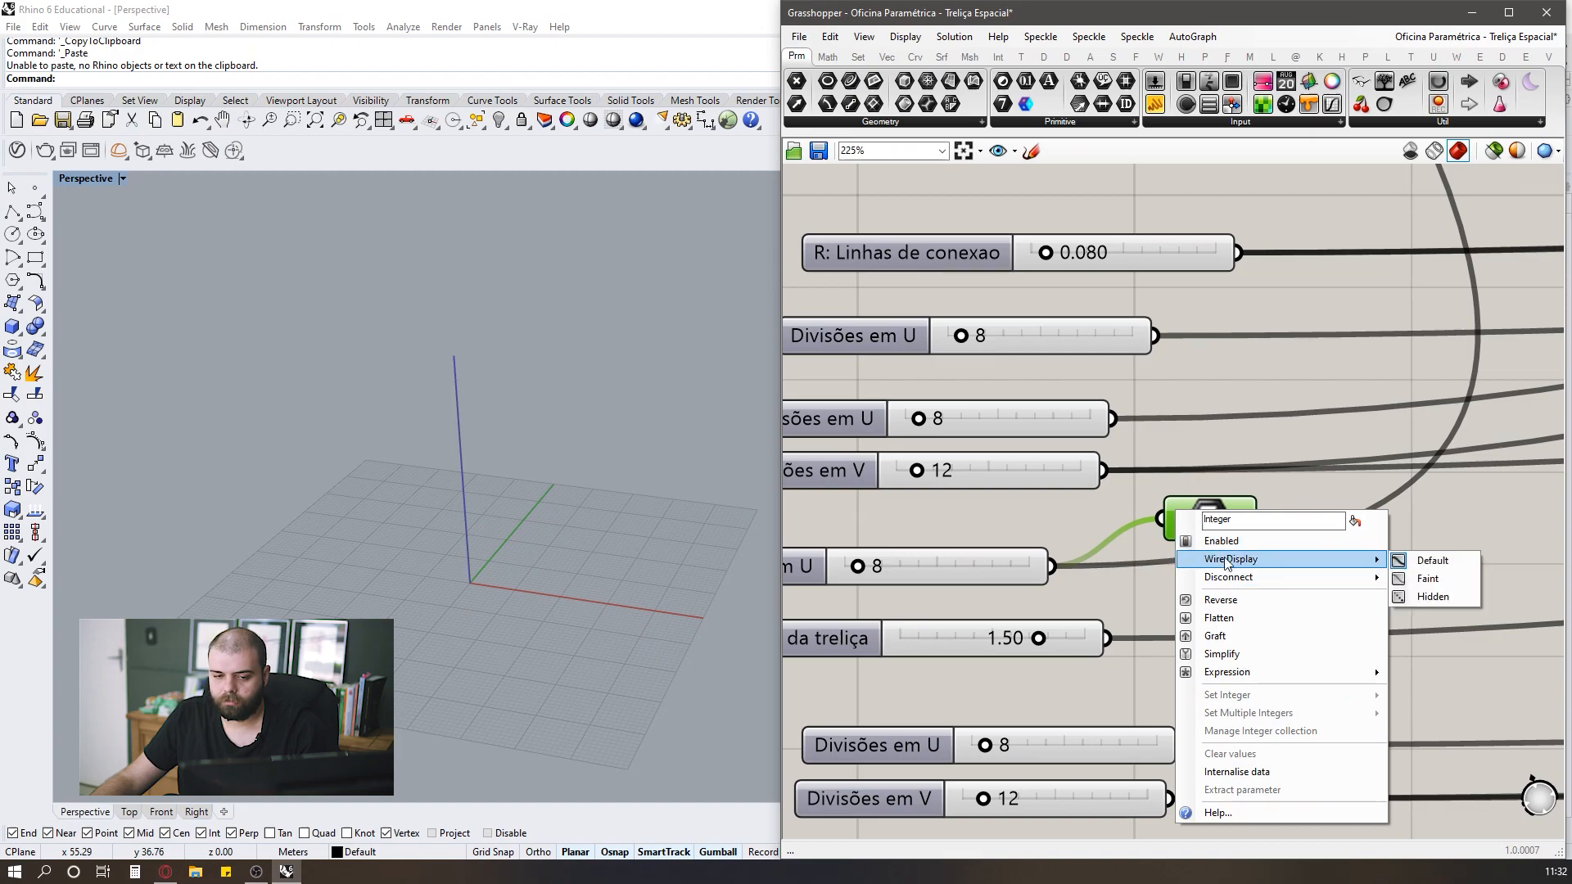
click(1442, 597)
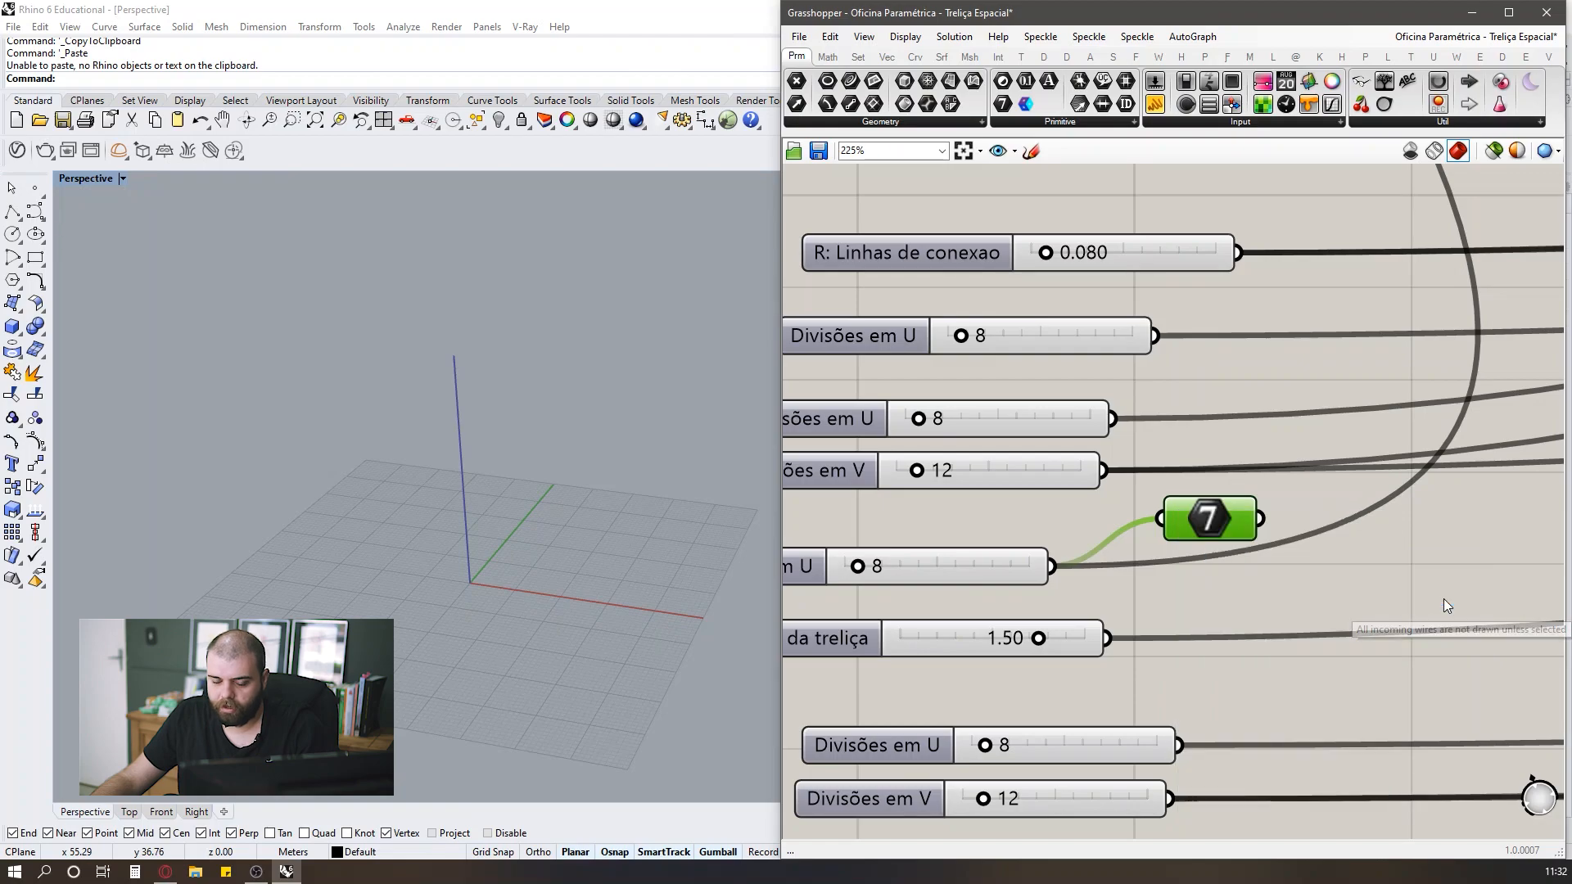
click(1340, 566)
drag(1203, 533, 1189, 528)
click(1235, 588)
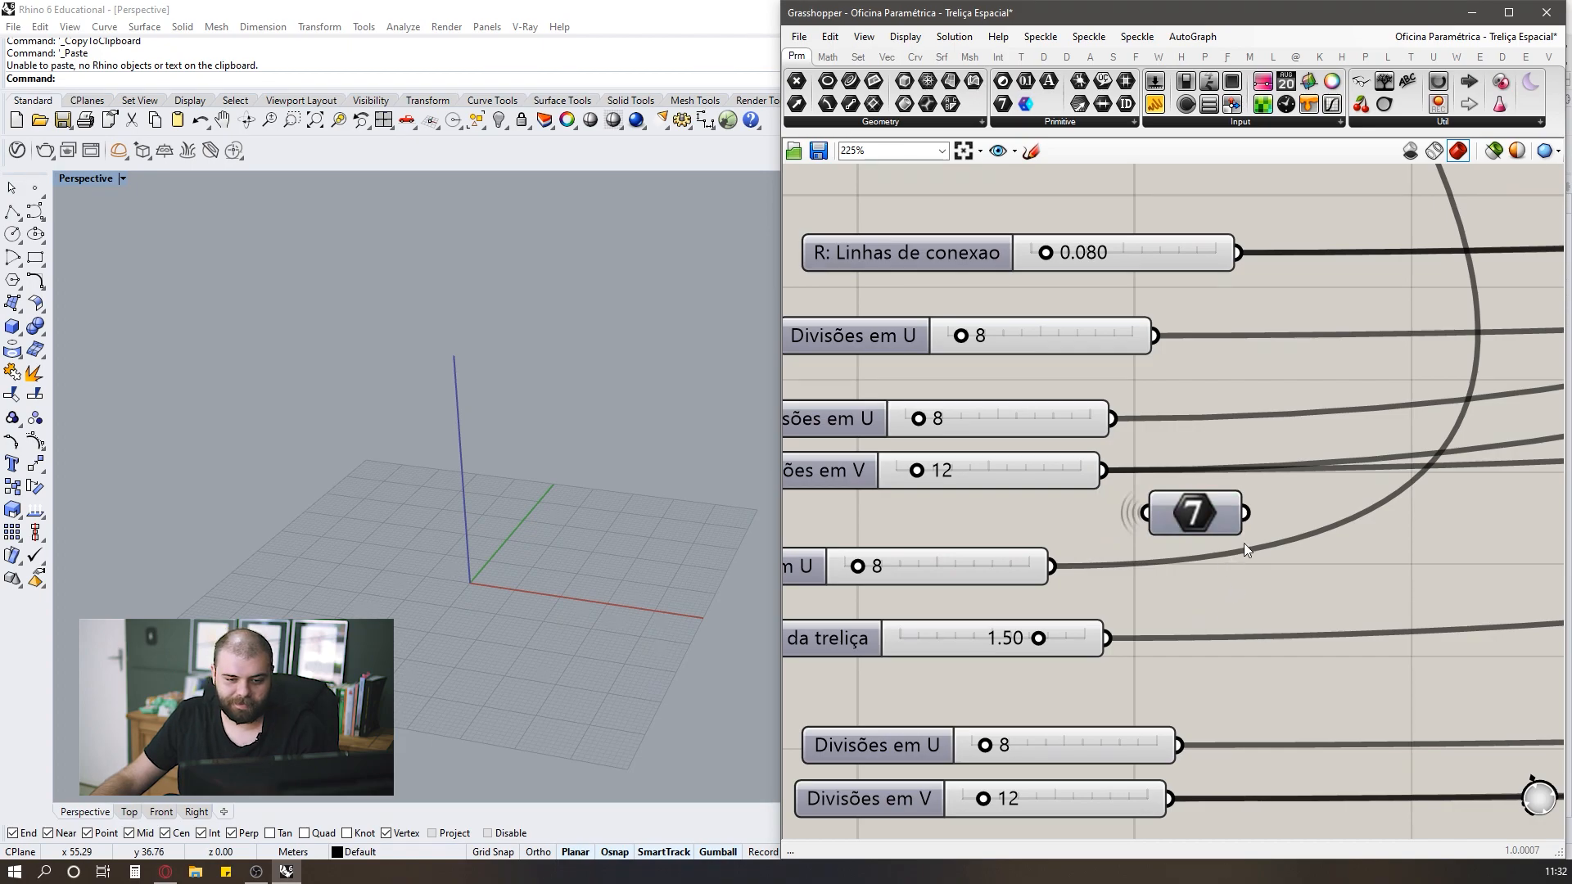
Examine the hidden wire's behaviour by alternately selecting and deselecting the Integer parameter at several positions near the slider.
click(1212, 515)
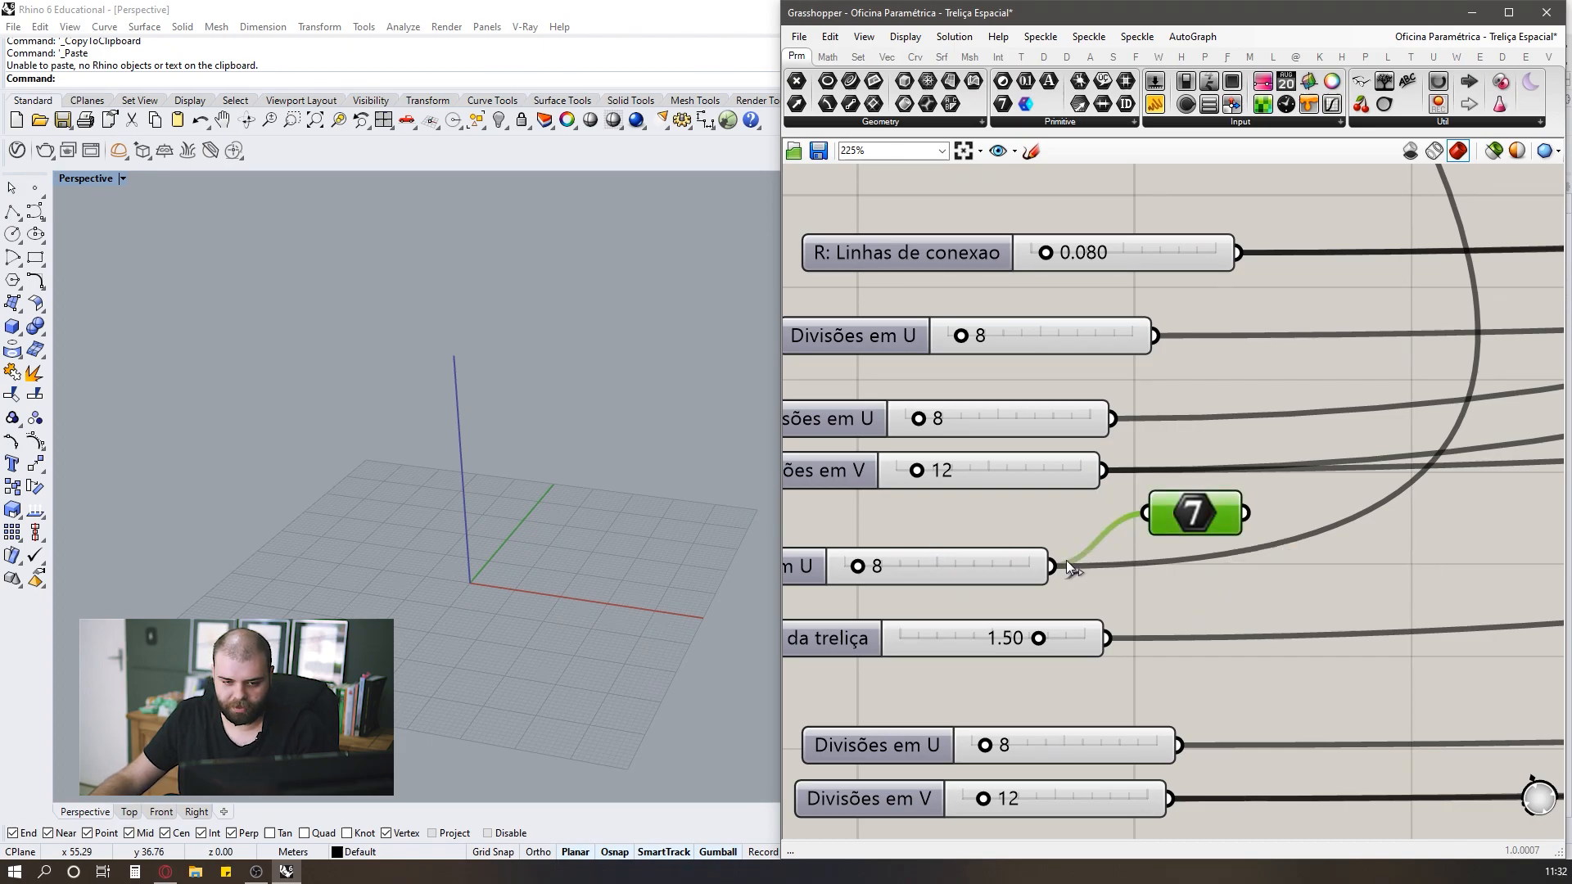
click(1319, 616)
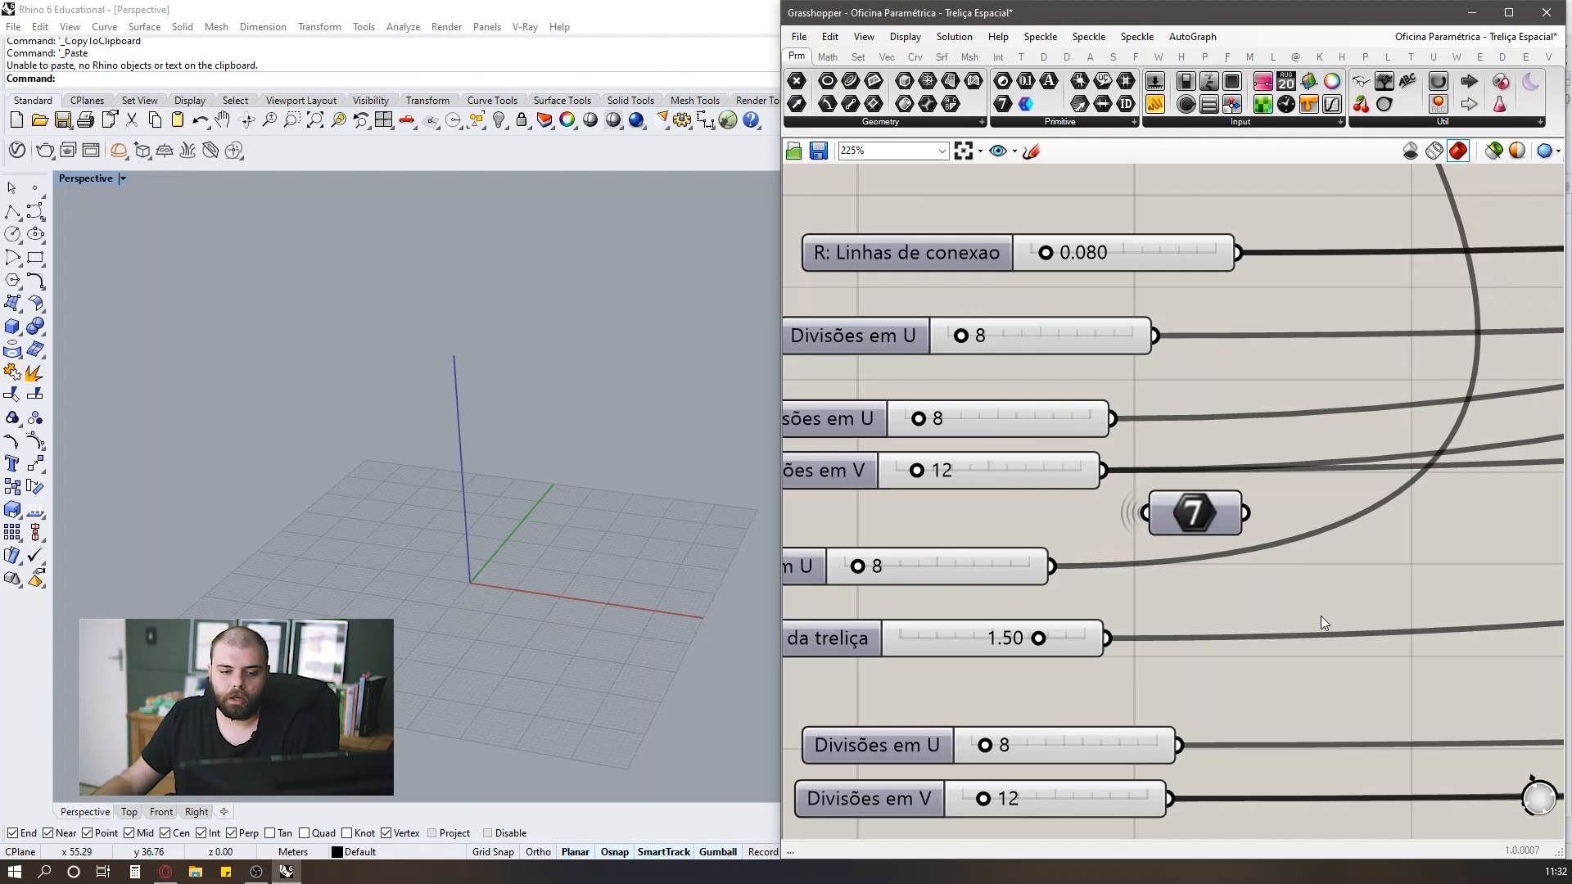
click(1212, 524)
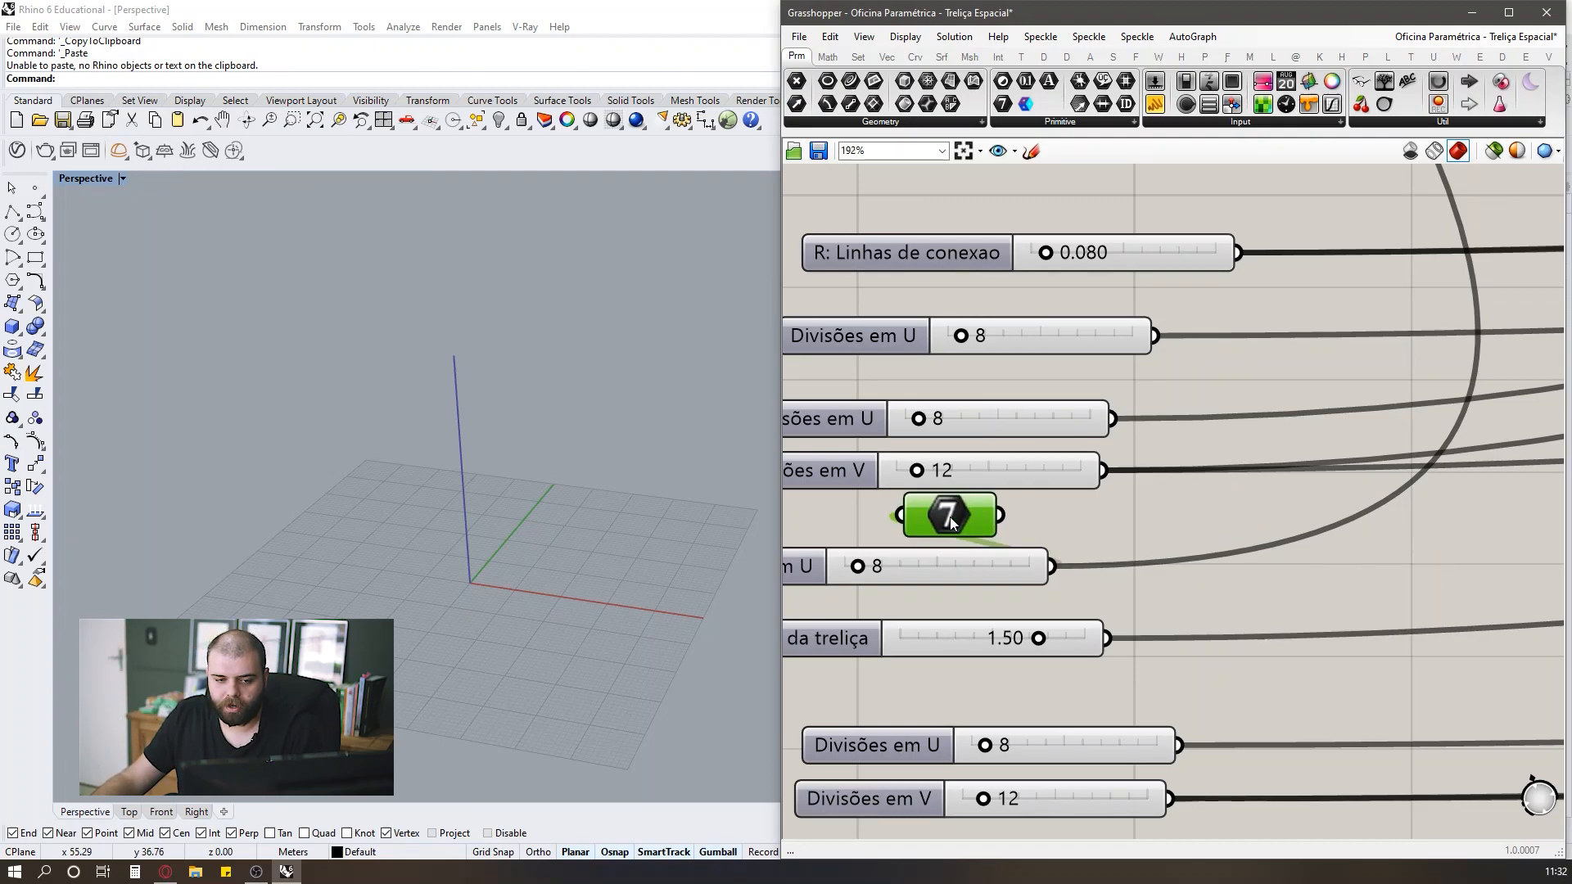
scroll(1304, 434, down, 5)
drag(1351, 424, 1065, 533)
scroll(1002, 514, up, 5)
click(1144, 595)
scroll(1142, 587, down, 4)
scroll(1157, 562, up, 6)
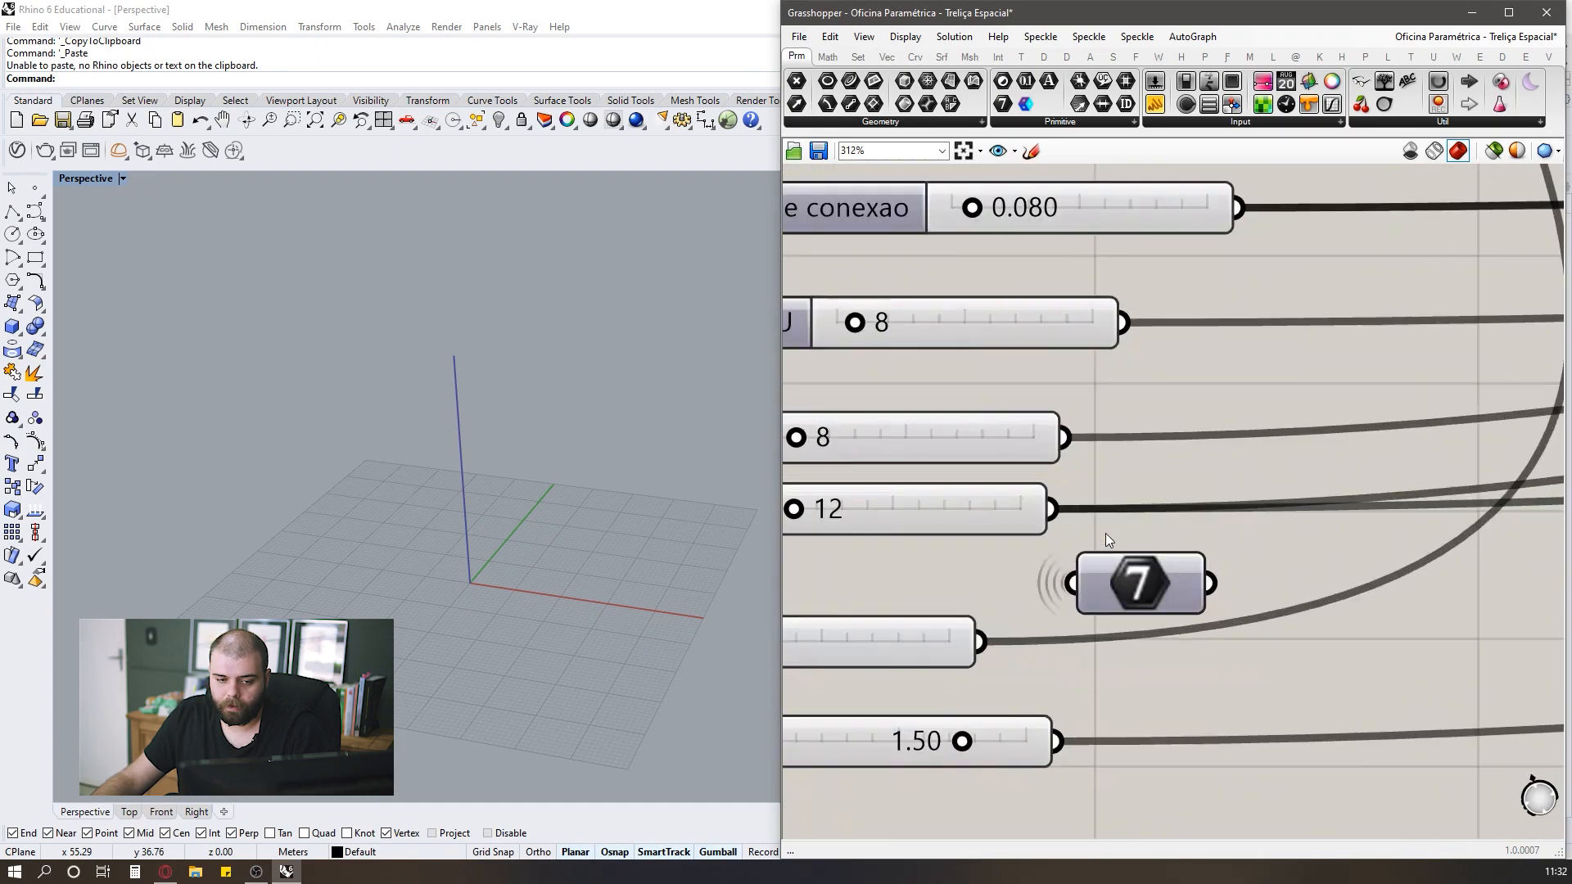
mouse_move(1132, 598)
scroll(1131, 597, down, 3)
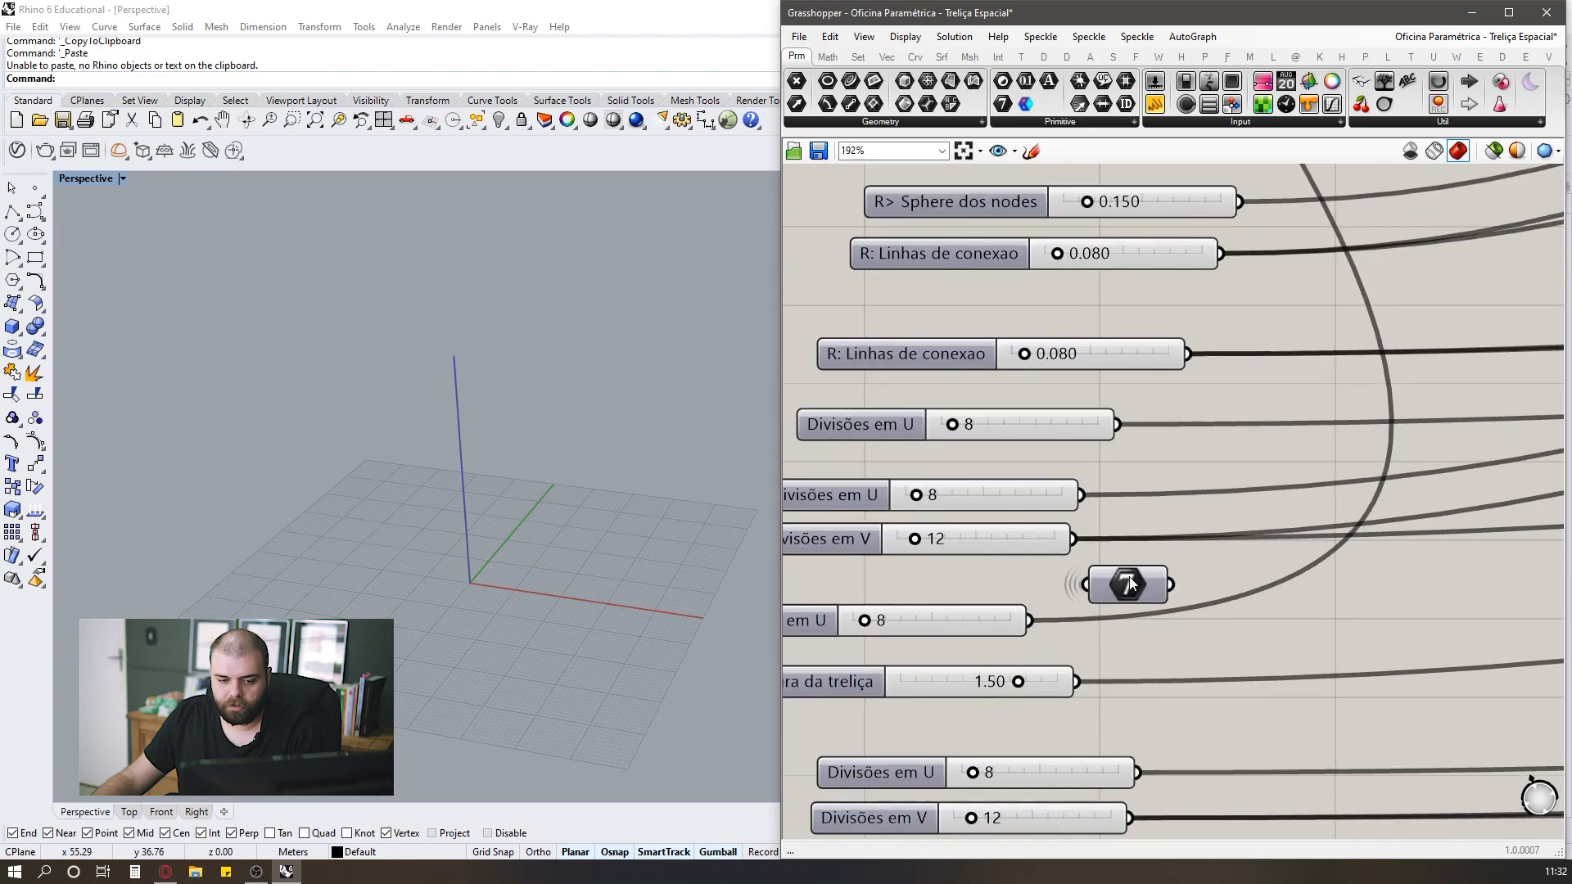
Move the Integer parameter beside the first definition's U Count input and connect it there, replacing the slider's direct wire.
drag(1132, 581, 971, 249)
scroll(1151, 635, down, 10)
scroll(1113, 293, up, 14)
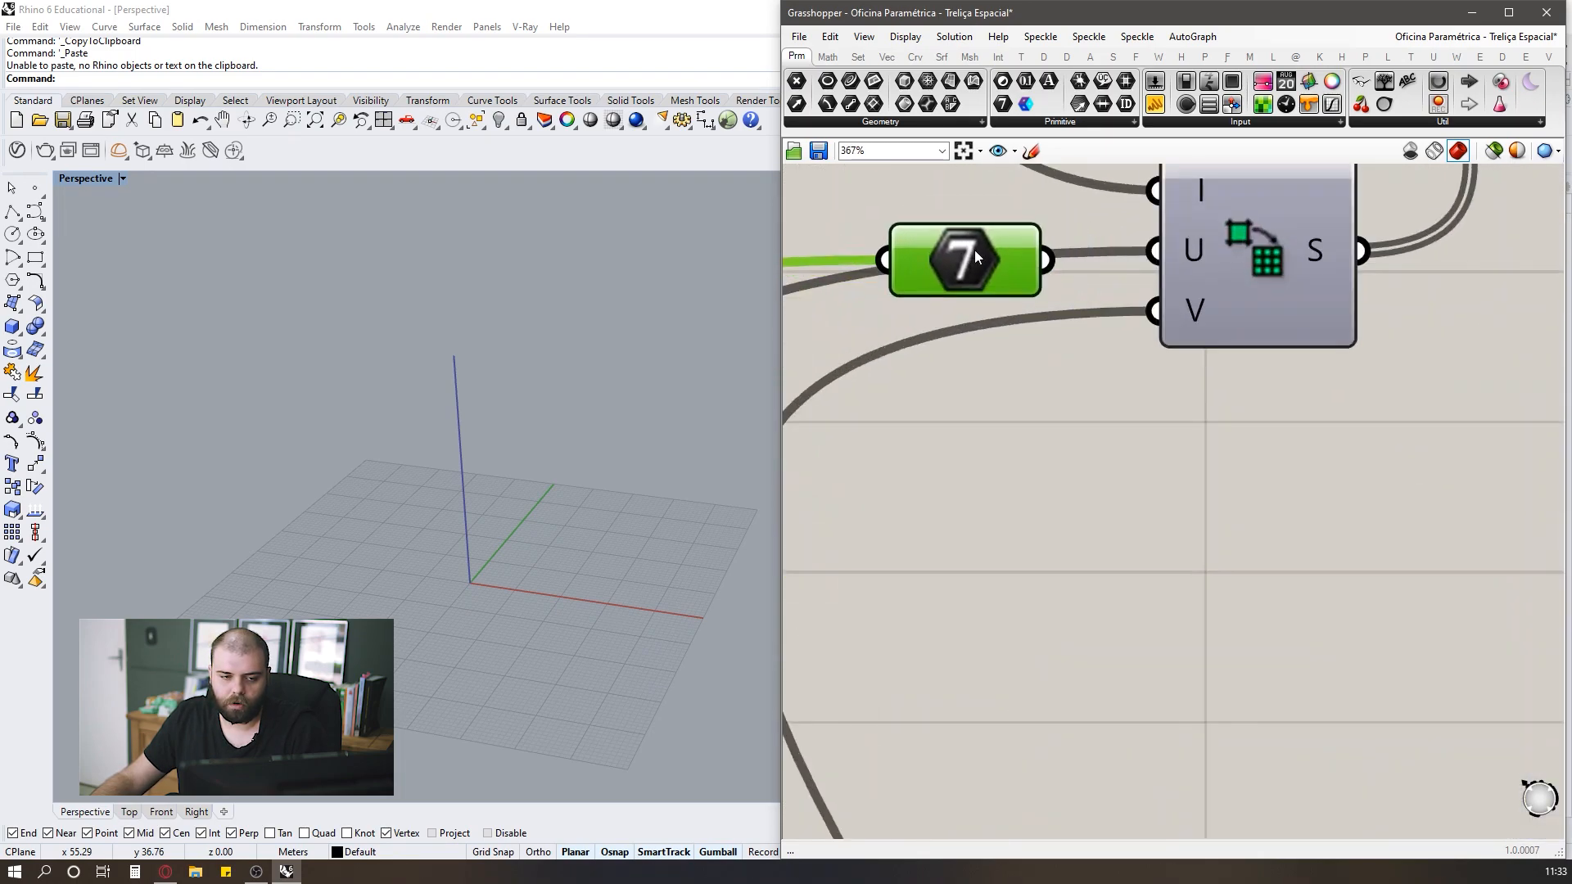
click(1006, 253)
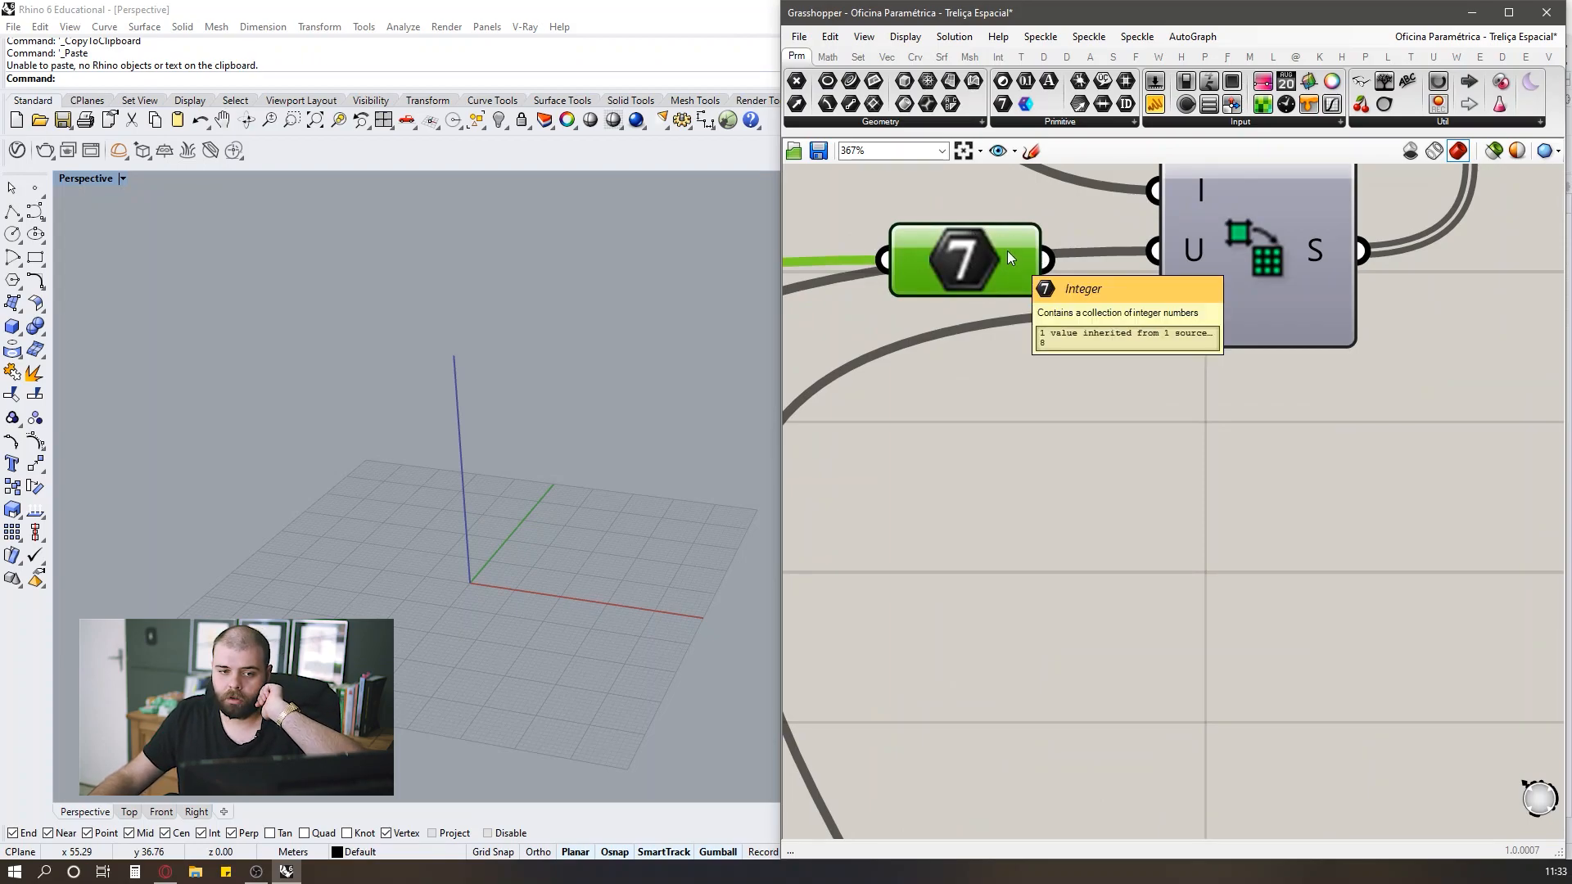
shift+drag(1047, 259, 1166, 259)
click(1173, 439)
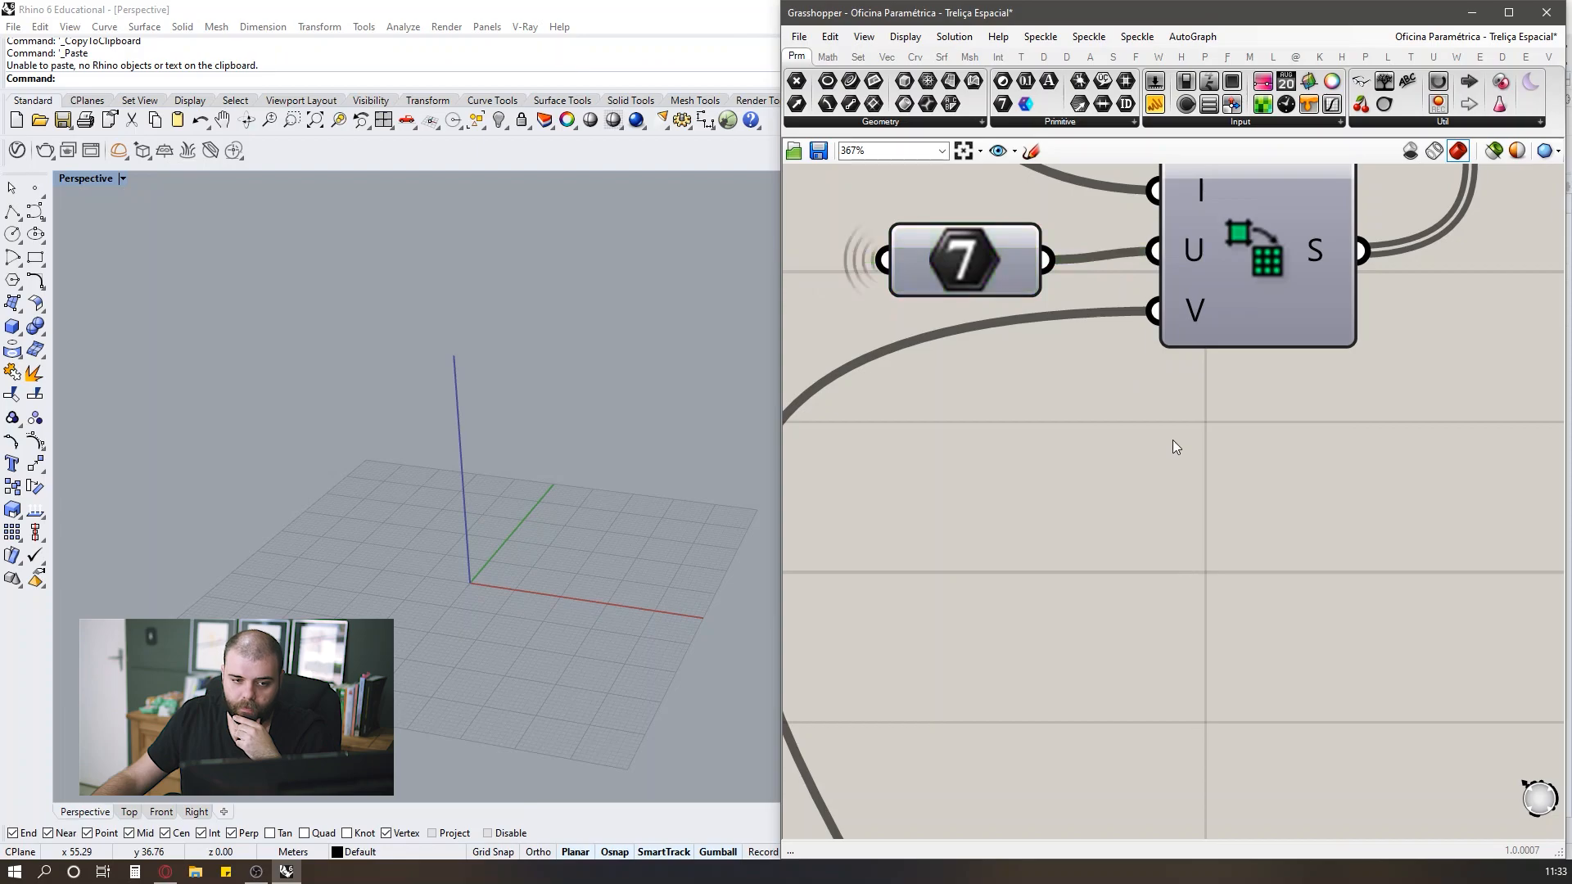
scroll(1261, 361, down, 3)
drag(1086, 300, 1131, 287)
click(1052, 258)
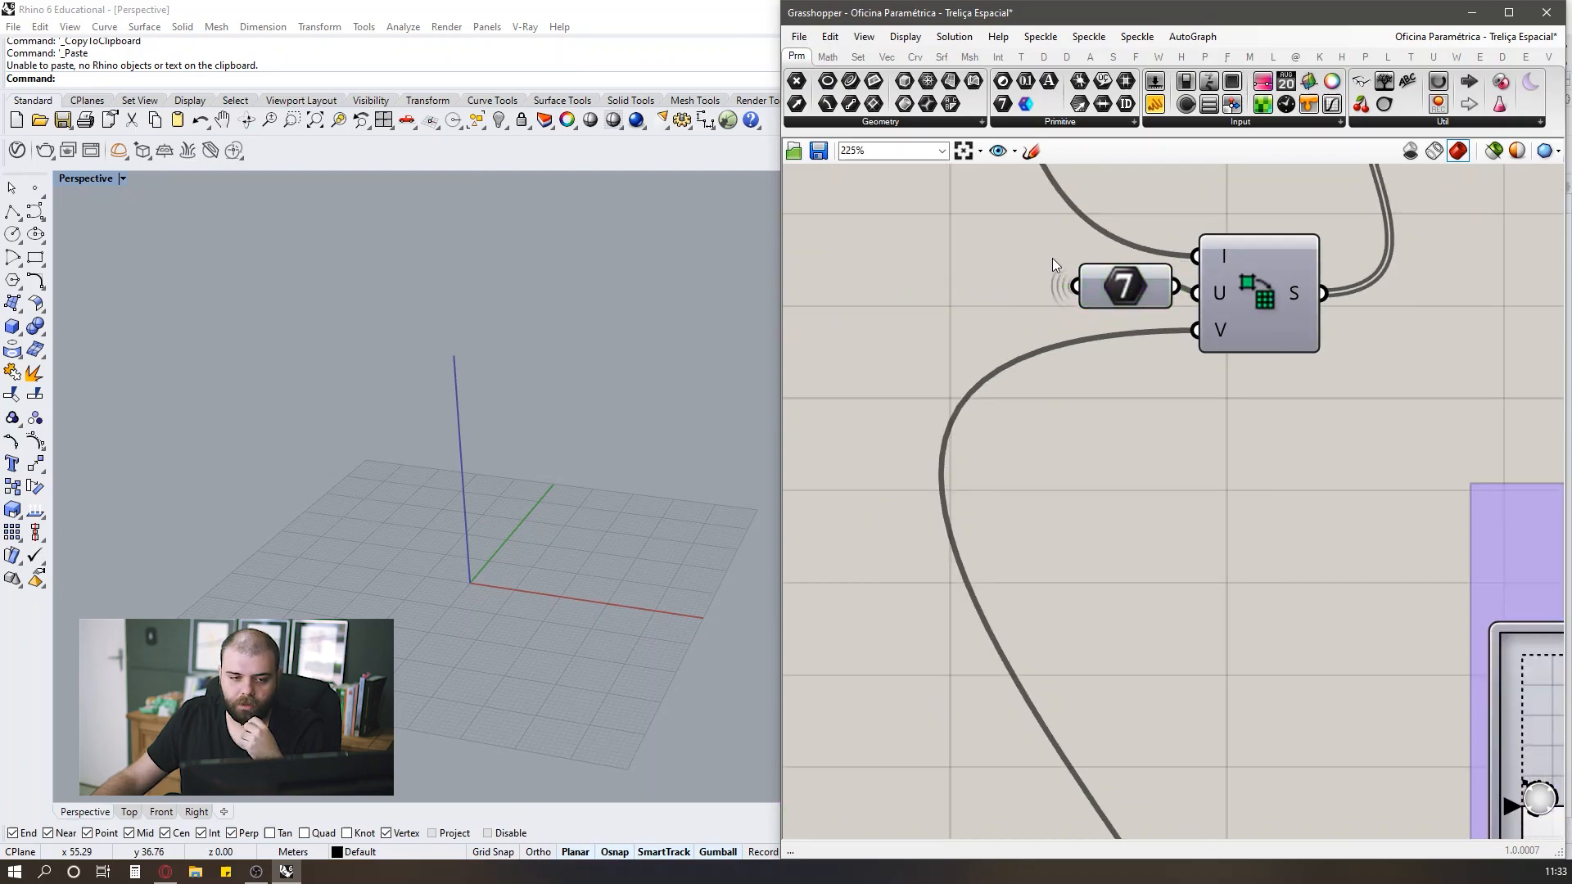
Highlight the source "Divisões em U" slider in the column and trace its hidden connection up to the Integer parameter.
scroll(1063, 250, down, 6)
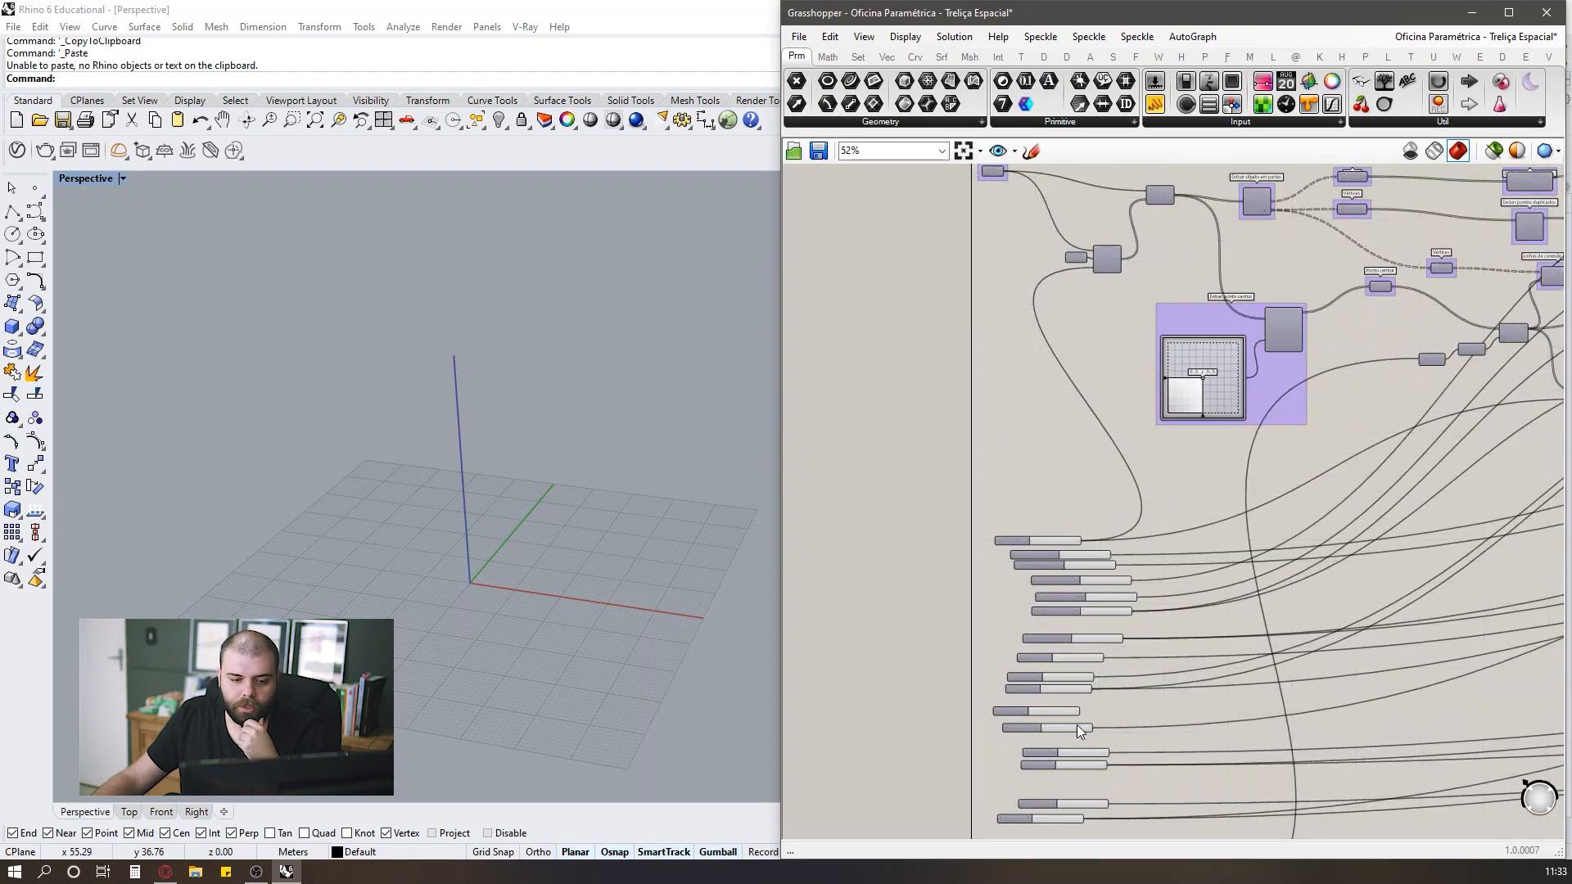
scroll(1072, 704, up, 6)
click(1072, 659)
click(1190, 691)
drag(1089, 673, 1089, 686)
click(1173, 719)
scroll(1083, 681, down, 6)
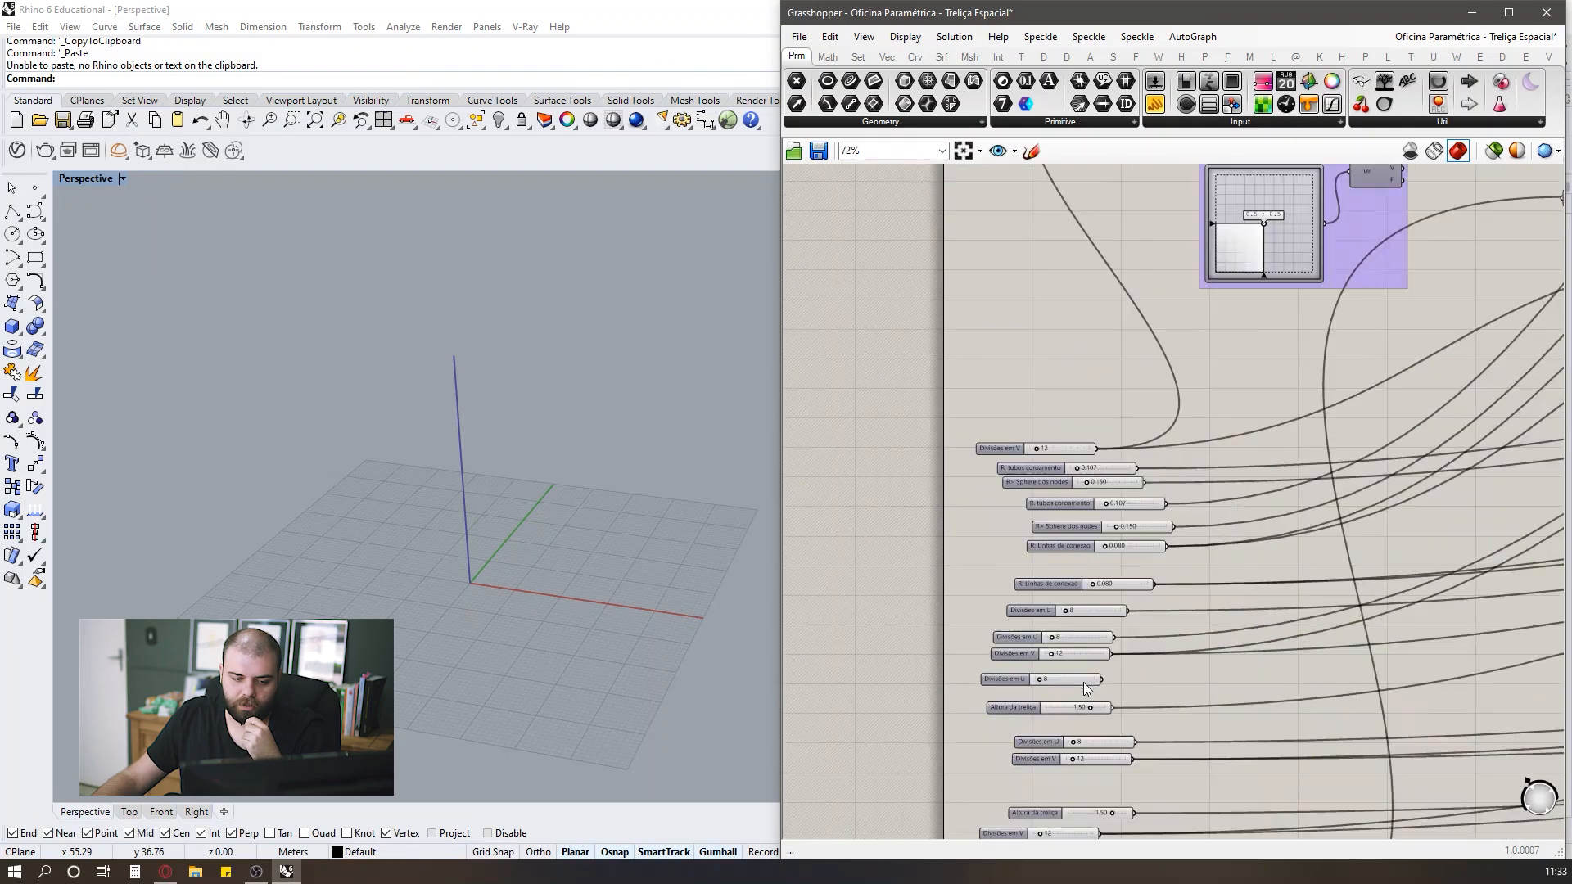
click(1082, 682)
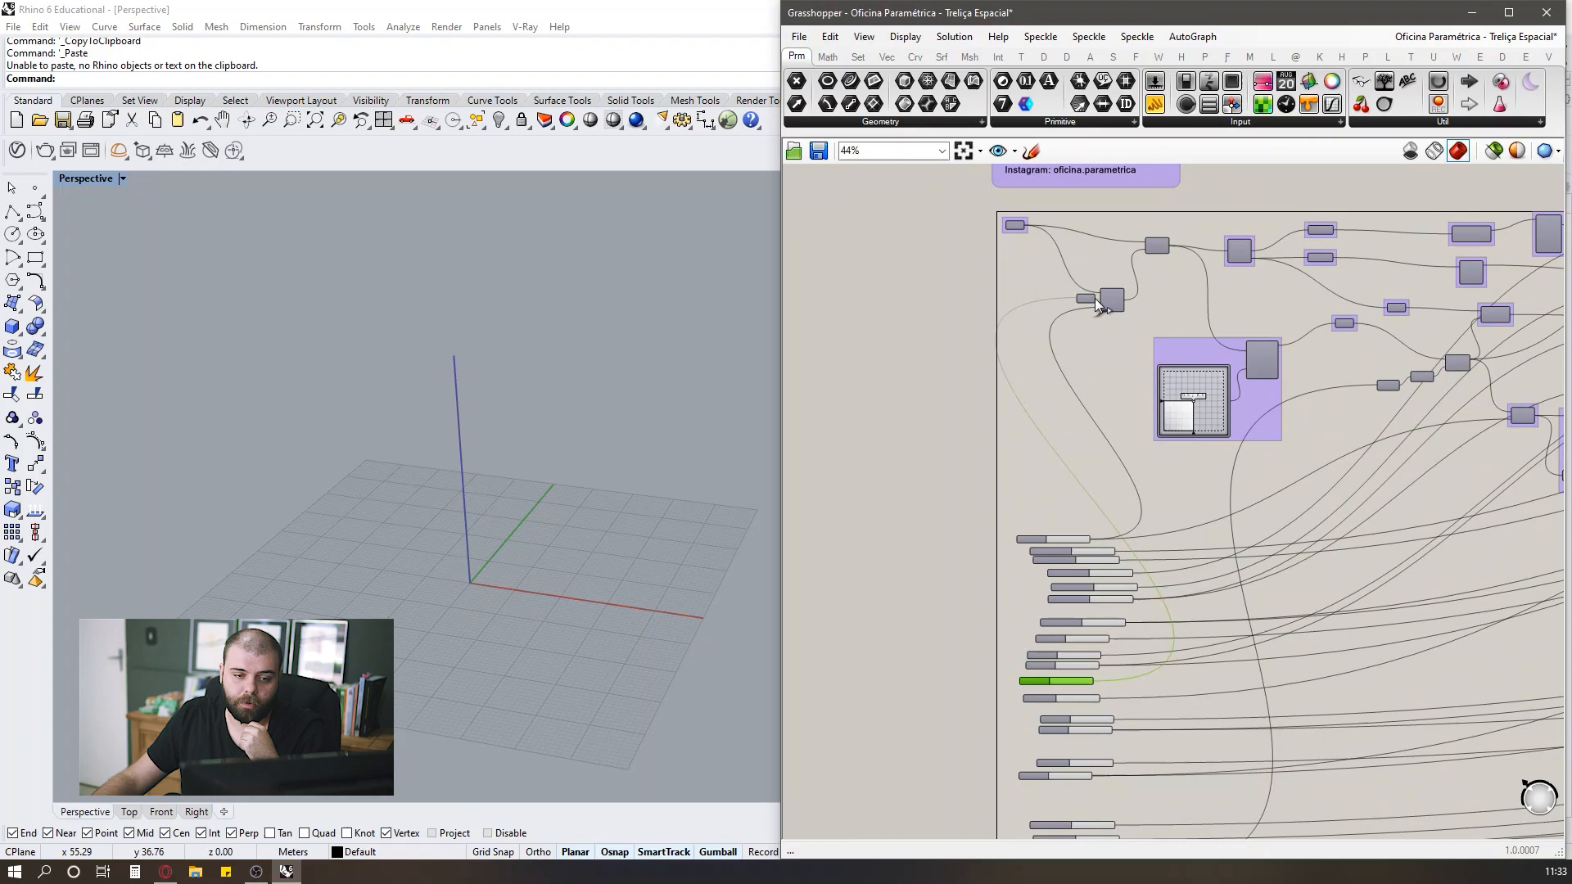
scroll(1064, 360, down, 1)
scroll(1050, 393, down, 1)
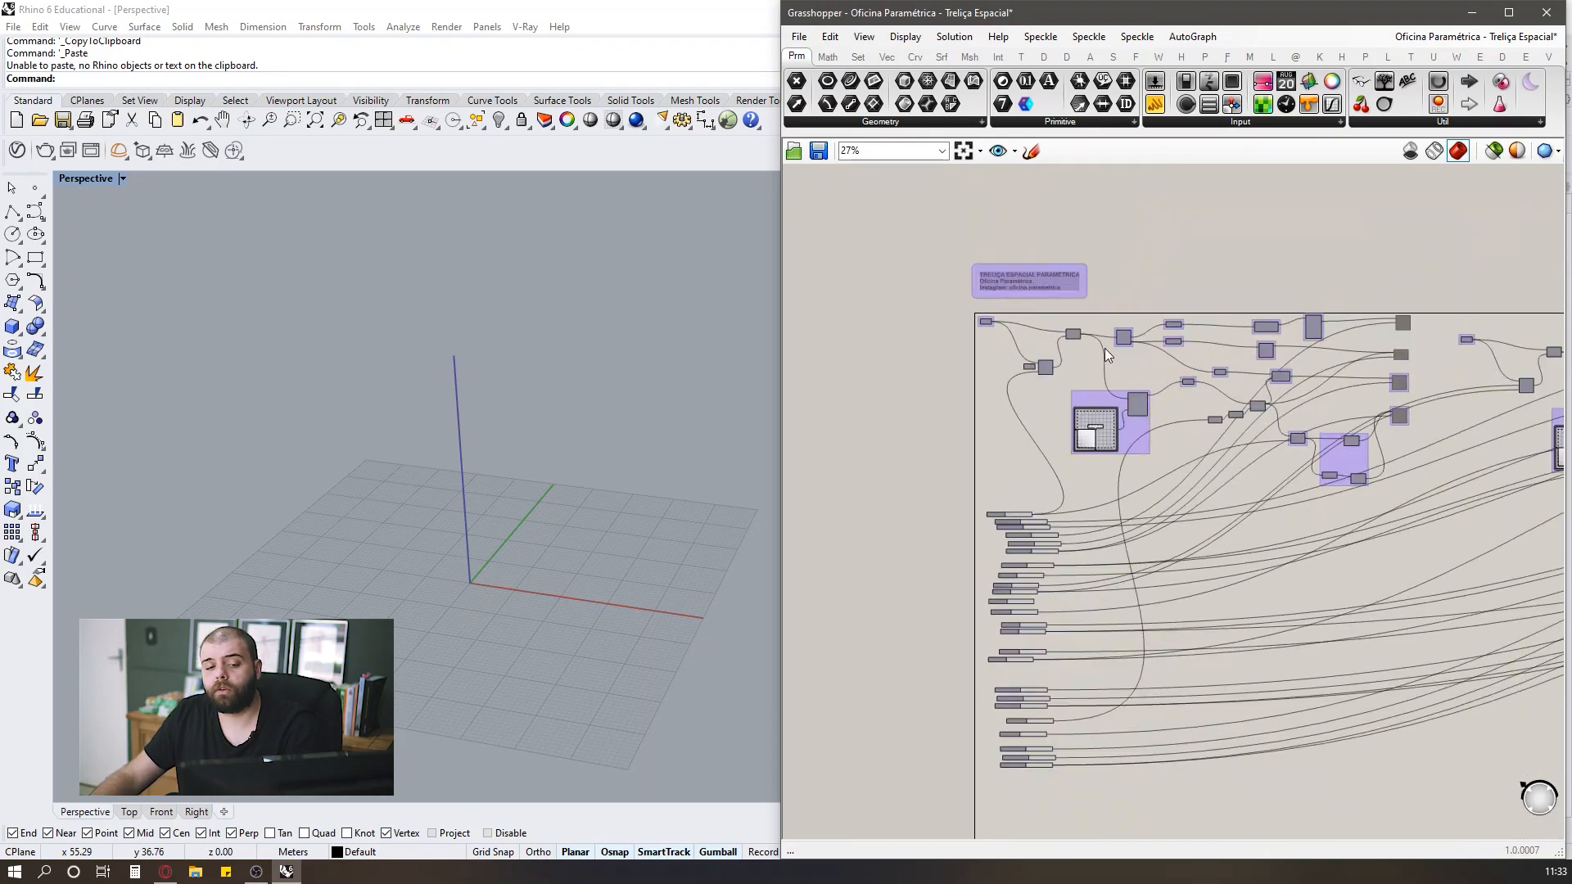
Add a Surface parameter near the component with the Surface and Domain inputs and feed it from the "Superfície" parameter.
scroll(1089, 349, up, 3)
scroll(1073, 351, down, 2)
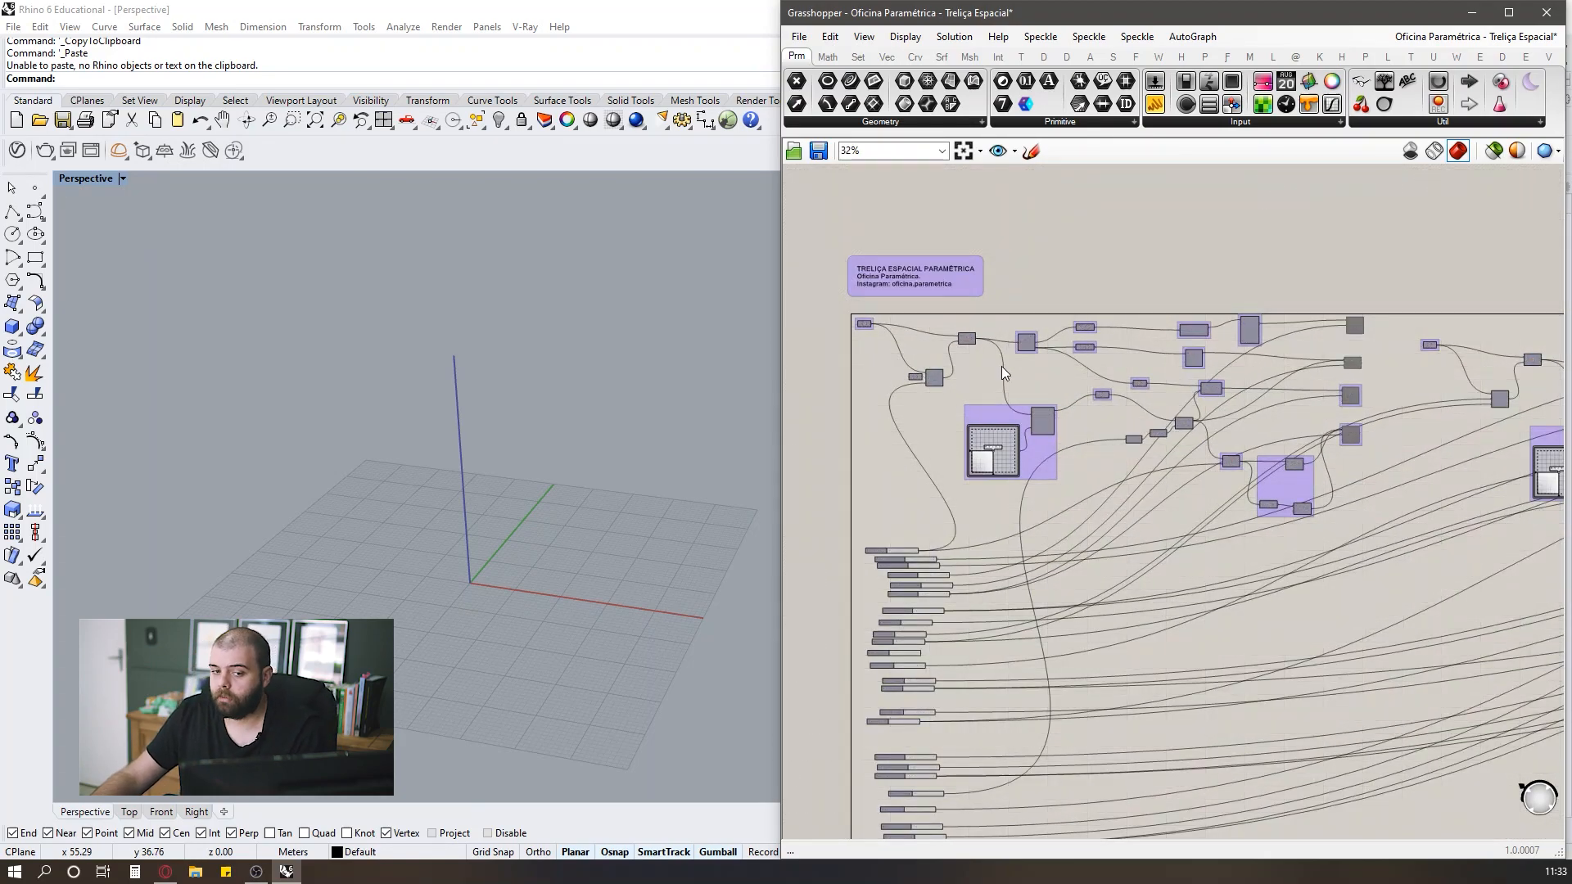
scroll(989, 317, up, 9)
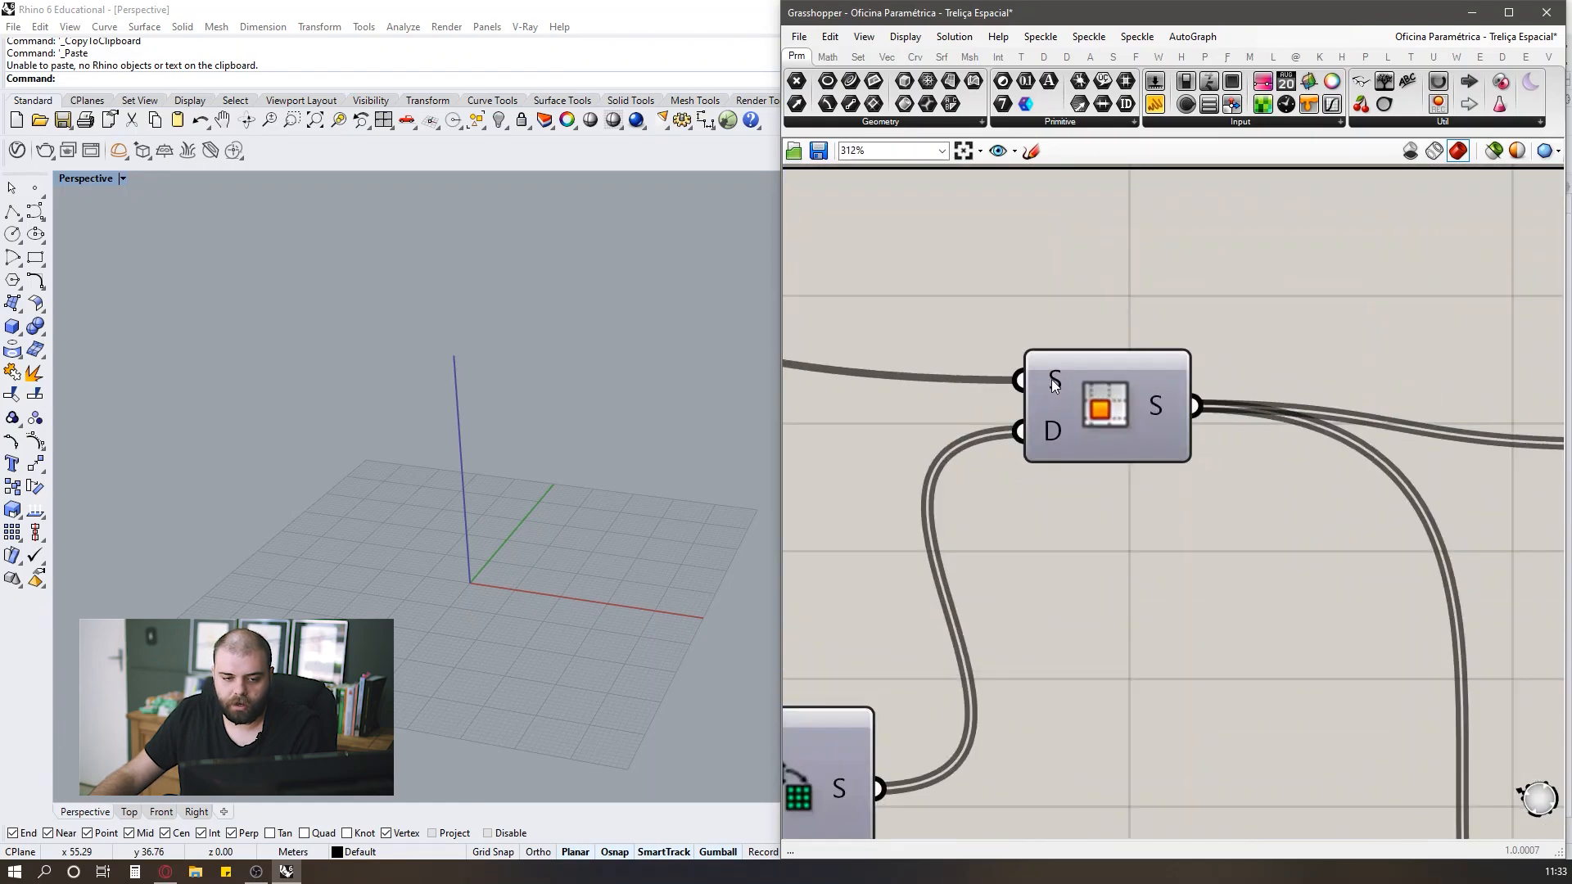
mouse_move(1055, 386)
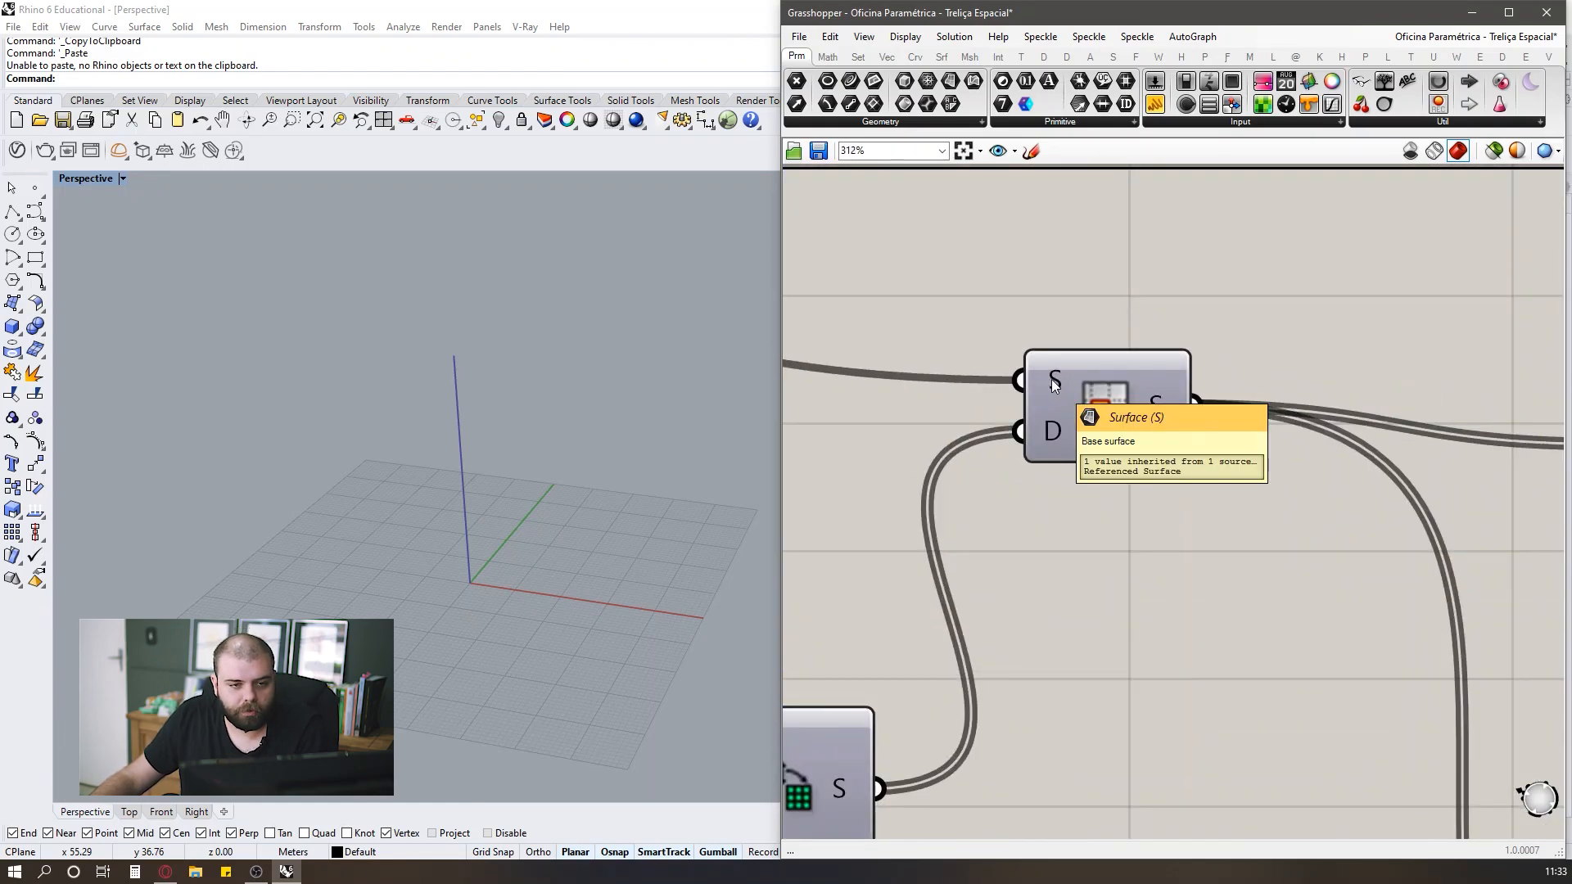
click(937, 127)
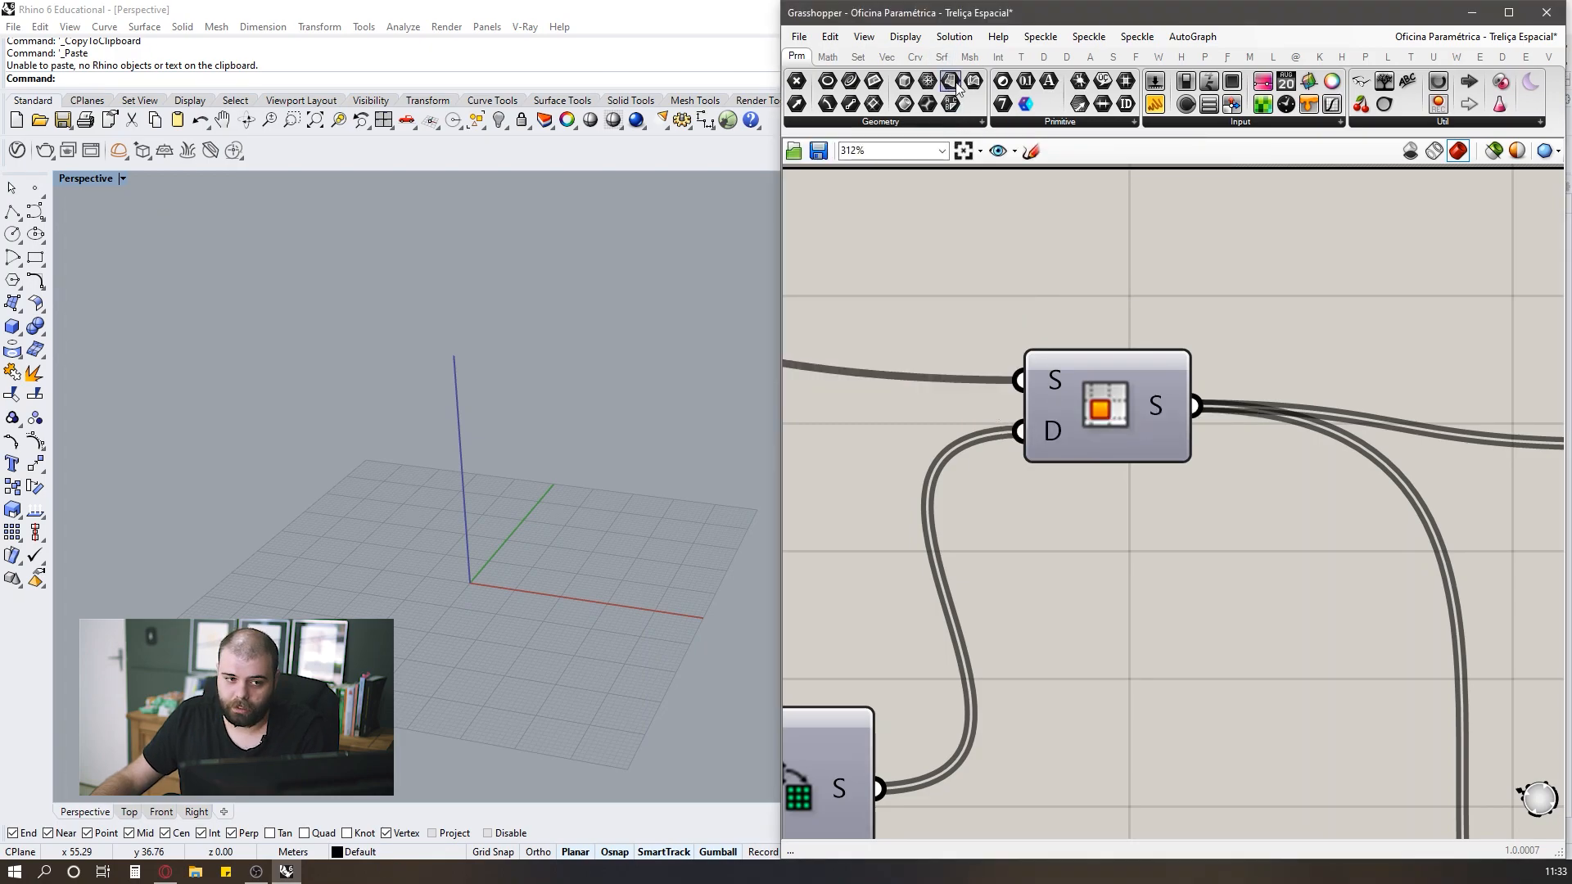
mouse_move(951, 103)
mouse_down()
mouse_move(966, 285)
mouse_move(858, 299)
mouse_up()
scroll(1275, 340, down, 4)
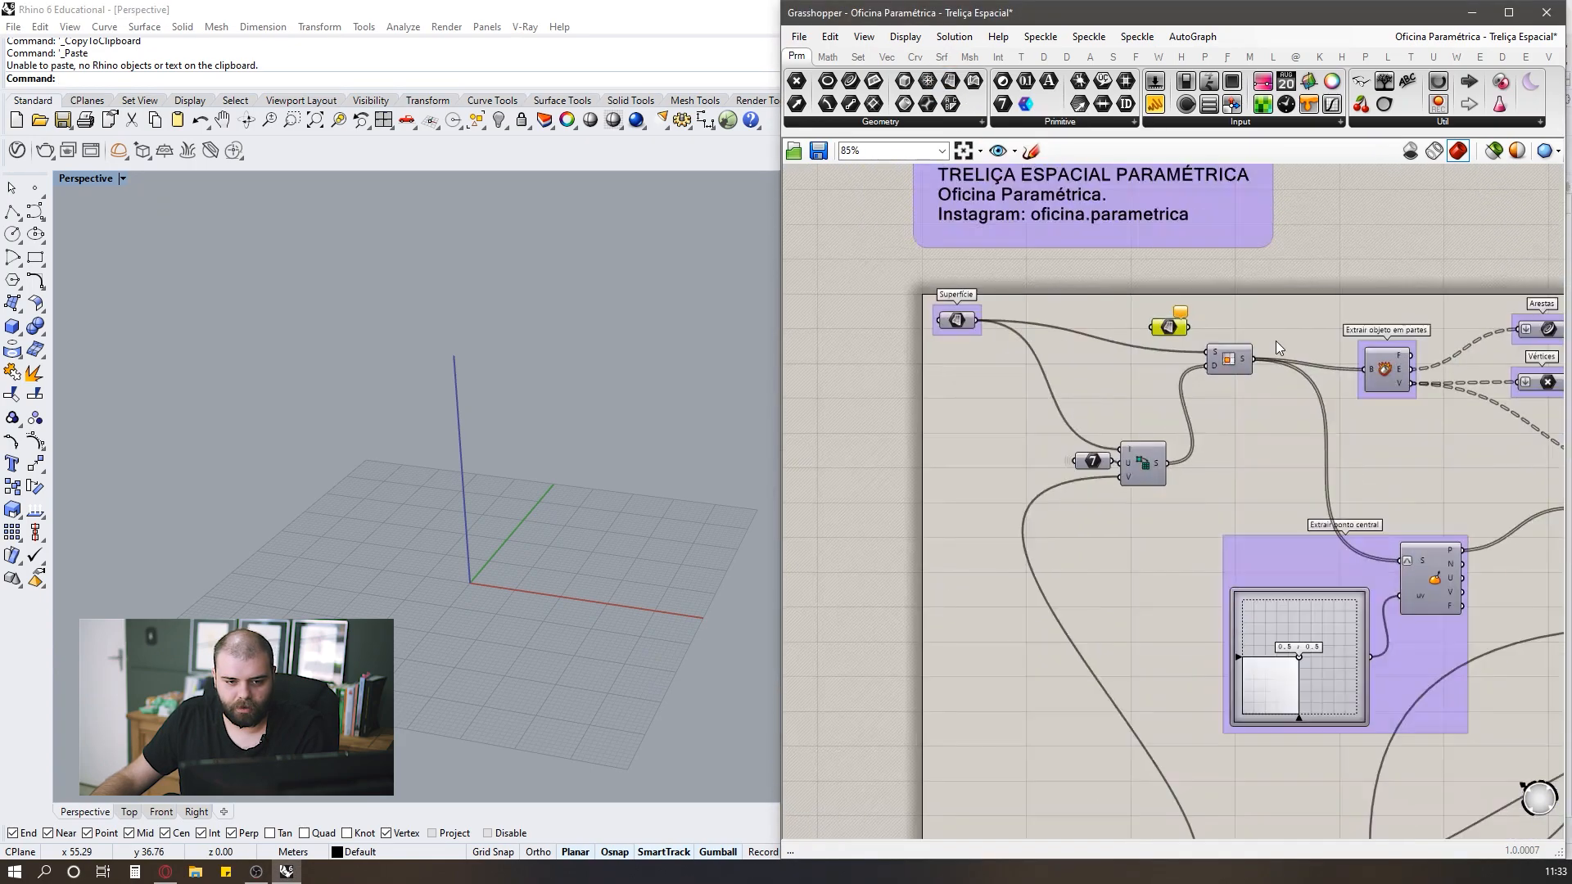
scroll(1064, 280, up, 1)
drag(1044, 346, 1200, 356)
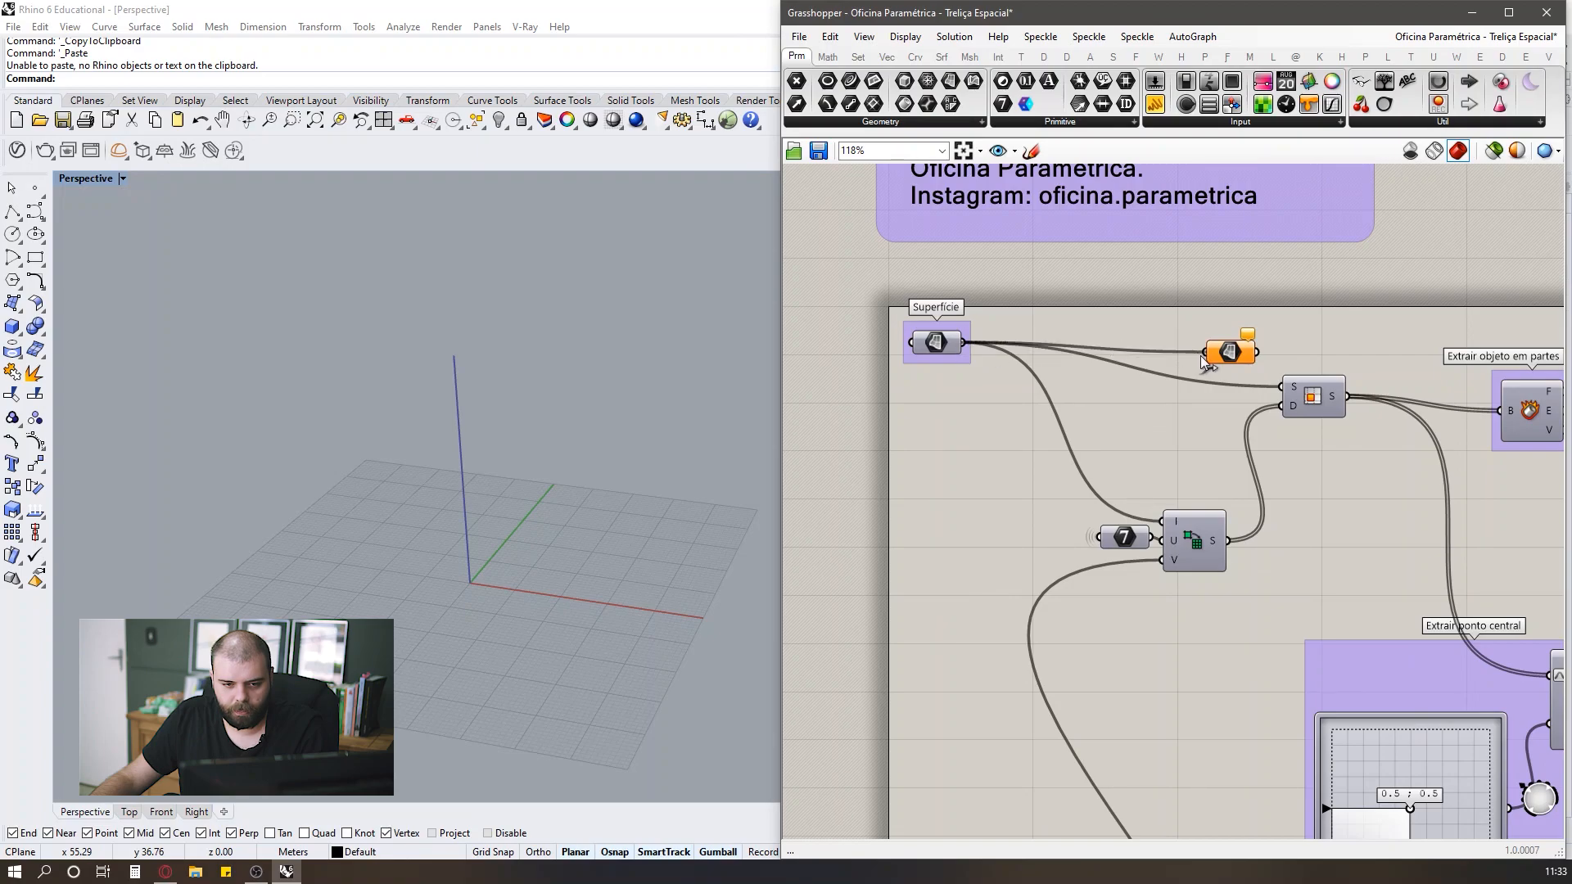
Set the new Surface parameter's wire display to Hidden.
scroll(1211, 354, up, 3)
right_click(1160, 355)
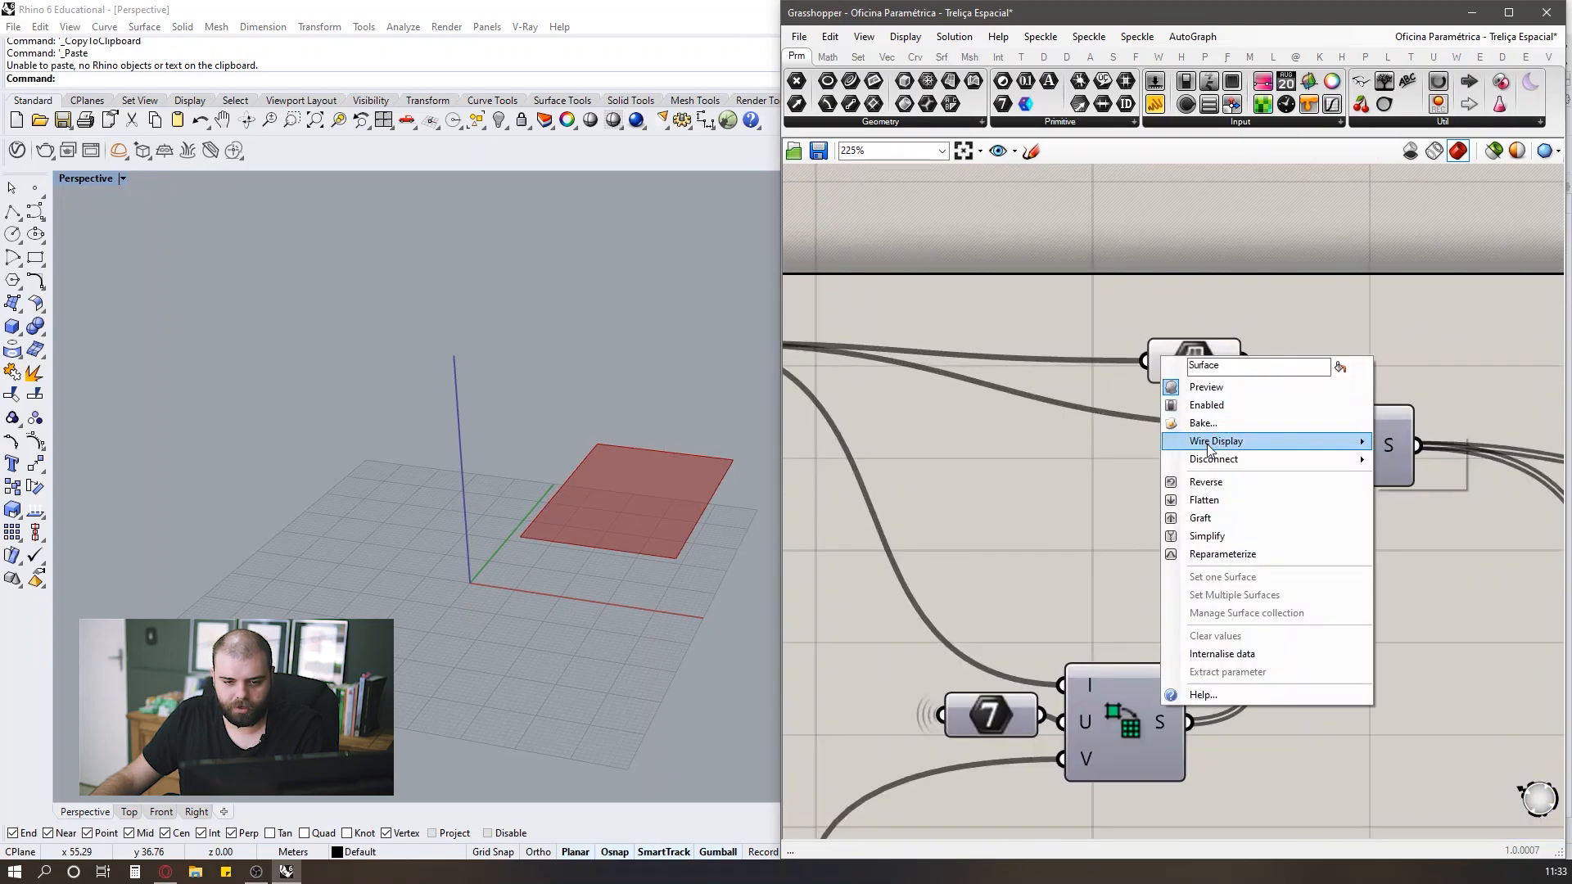
mouse_move(1215, 441)
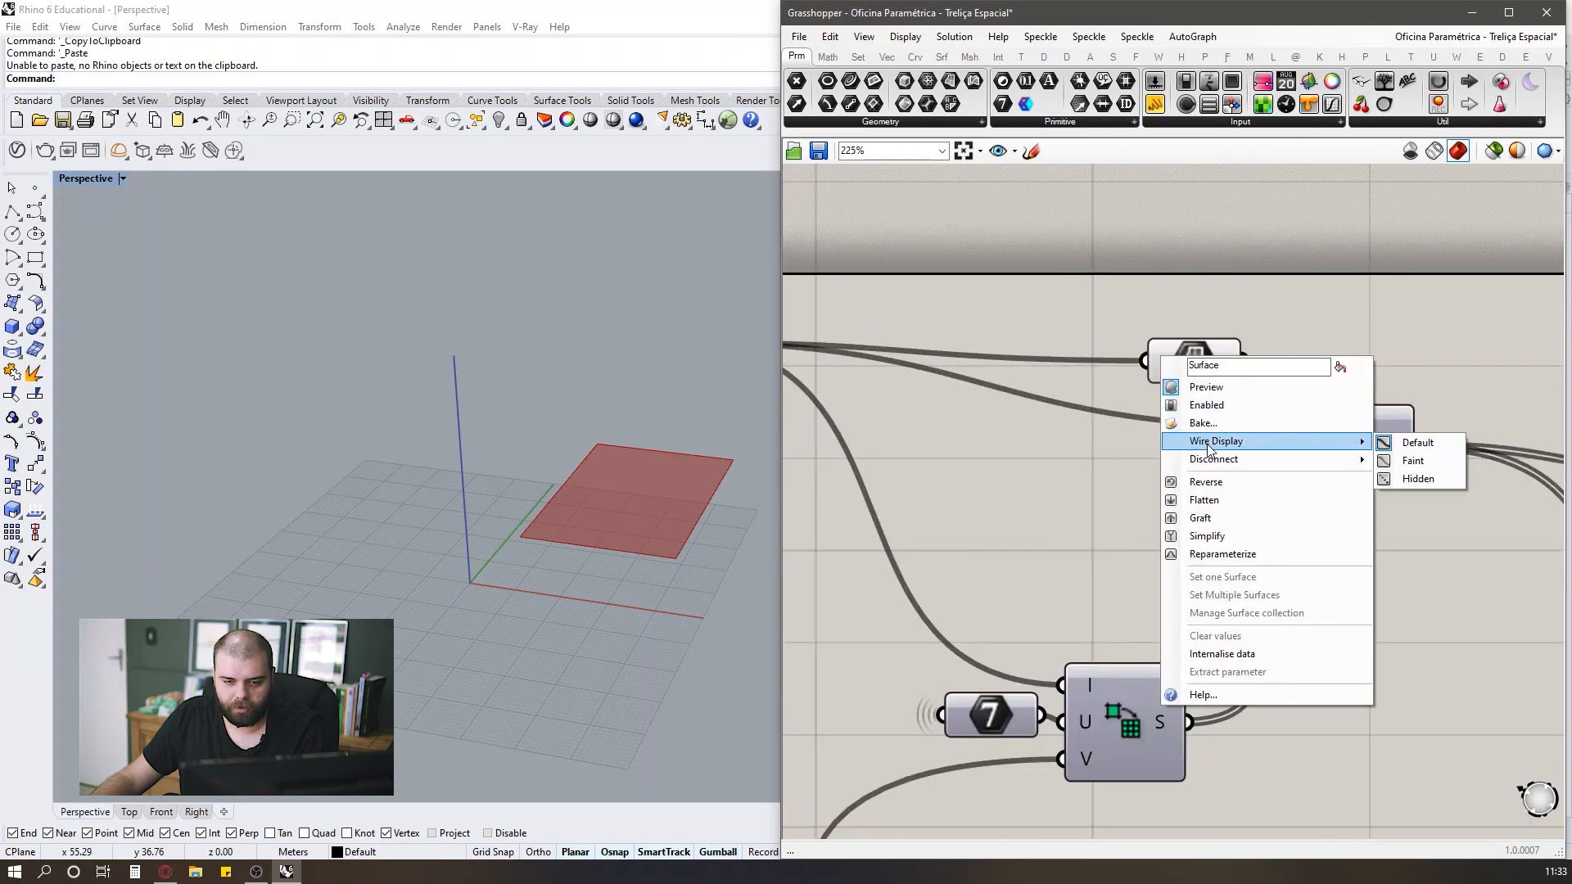
click(1425, 481)
scroll(1306, 313, down, 3)
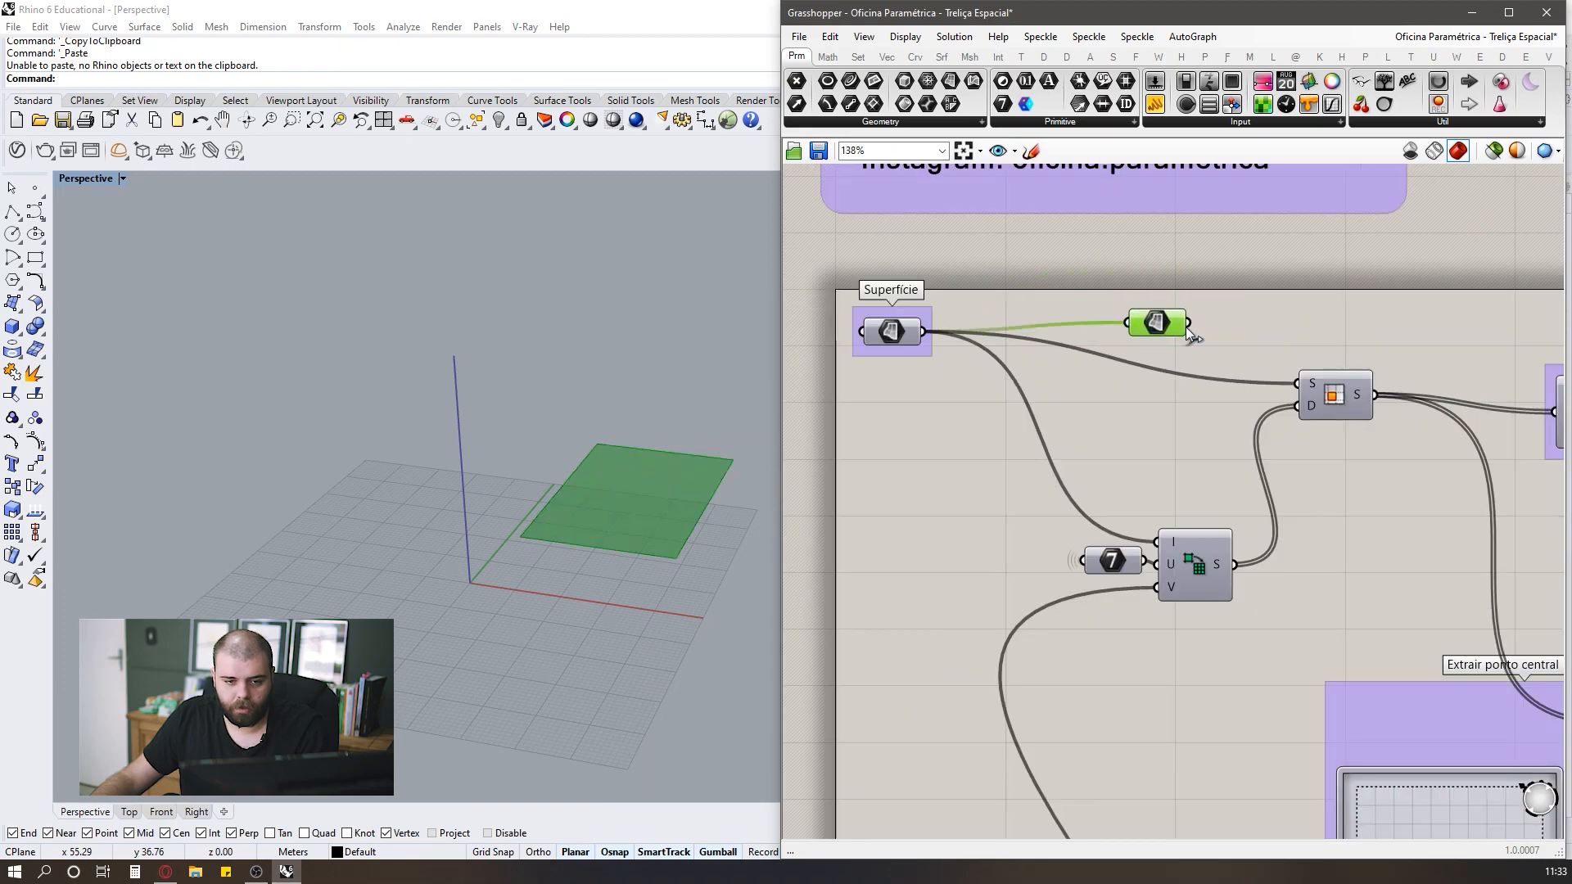
Connect the Surface parameter to the subdivision component's S input, replacing the direct wire, and place it beside that input.
click(1163, 329)
scroll(1200, 337, up, 3)
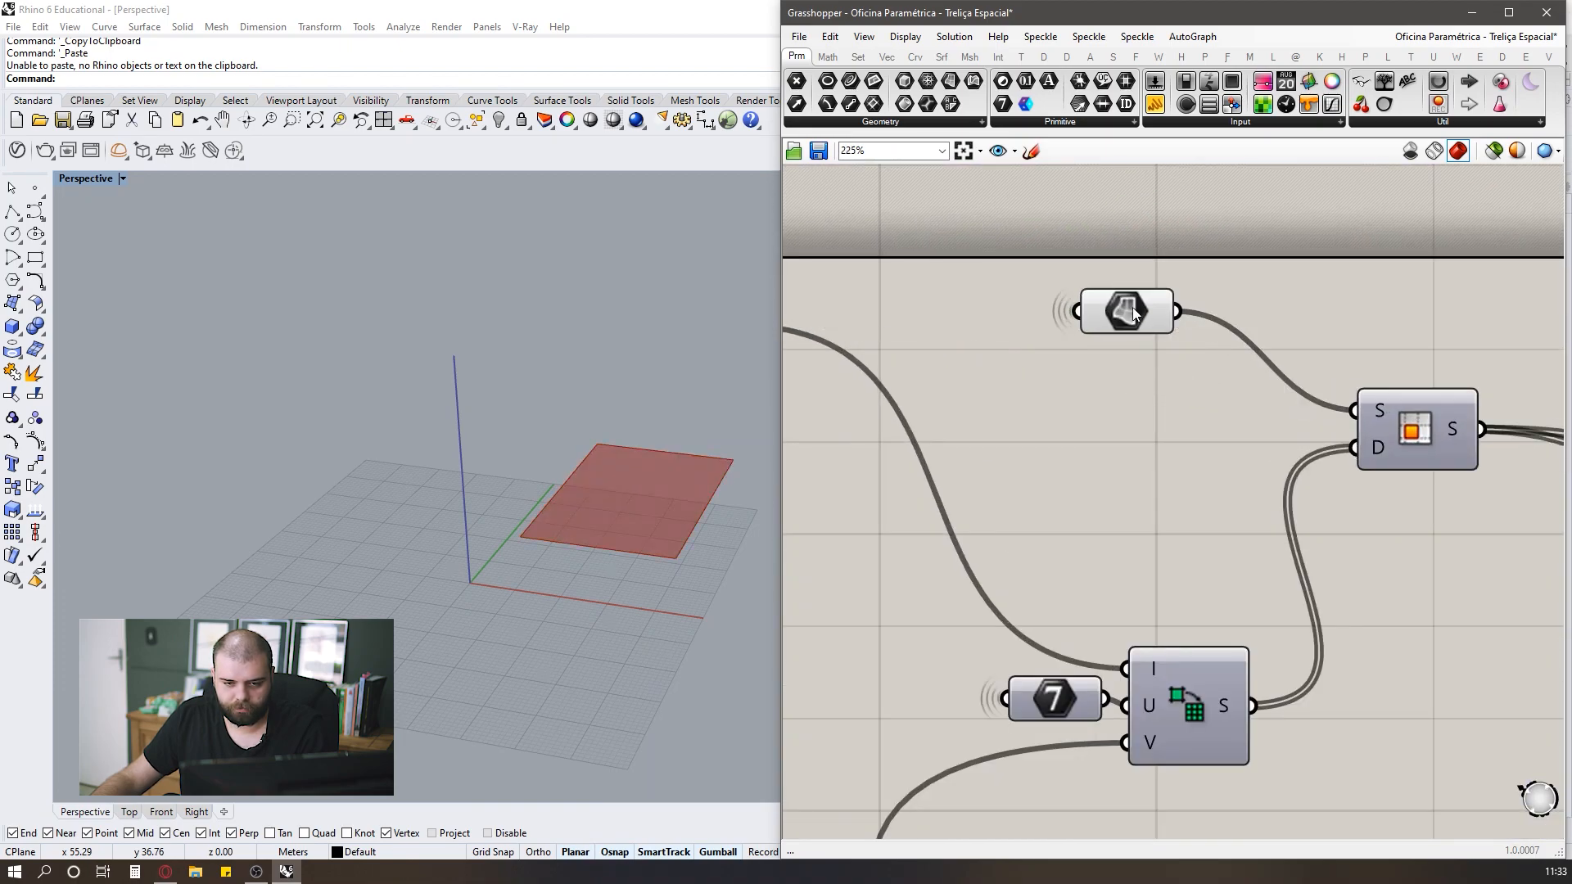
drag(1133, 309, 1289, 409)
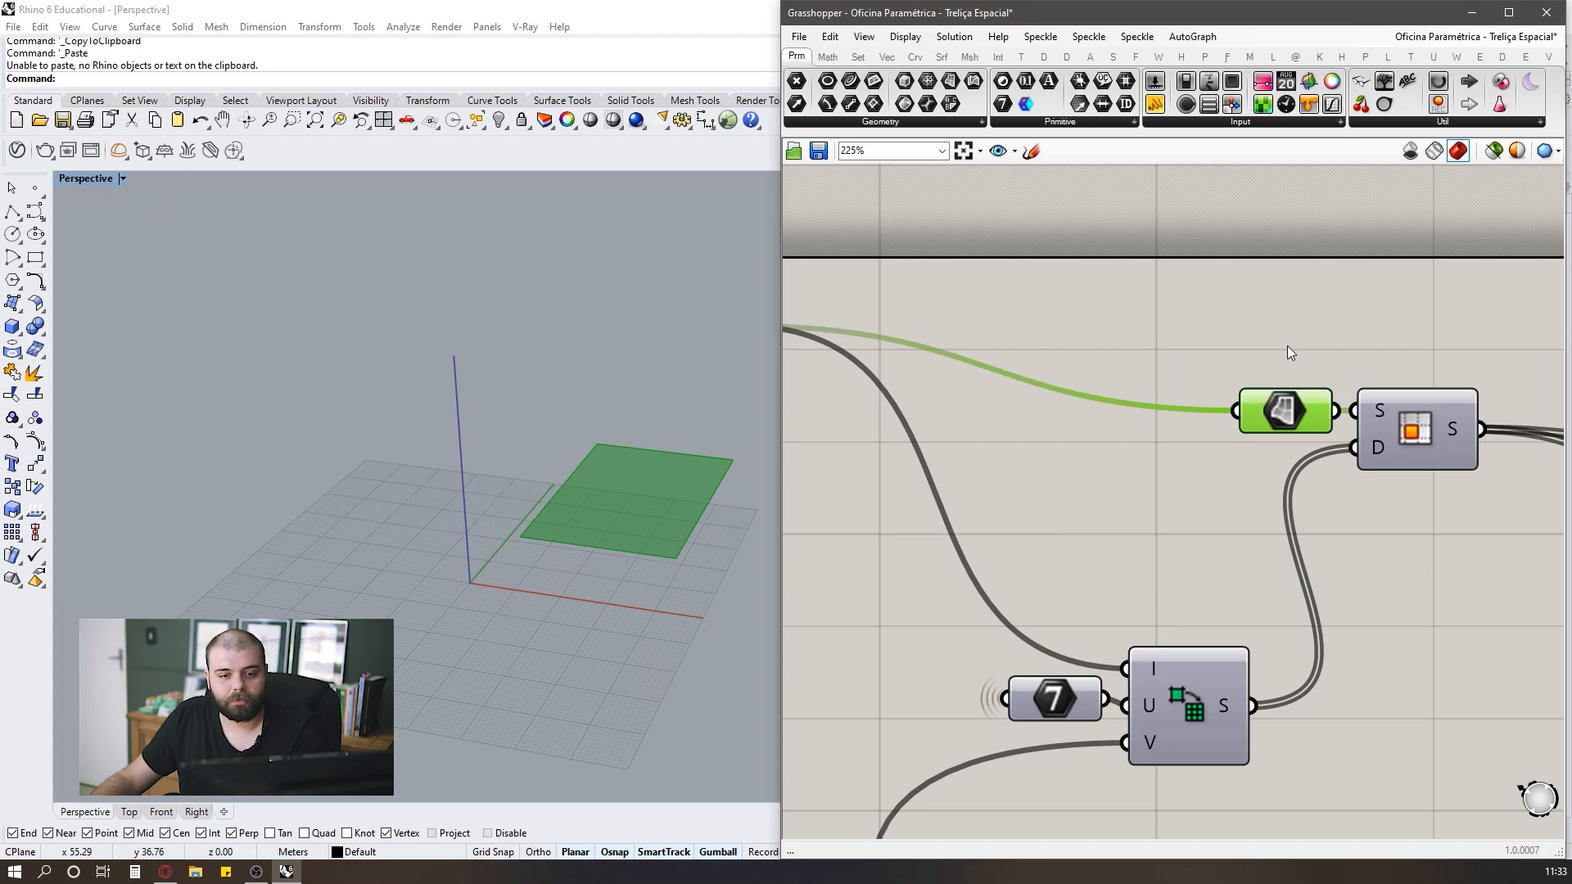
click(1066, 422)
scroll(1038, 425, down, 3)
scroll(1175, 413, up, 3)
drag(1191, 422, 1157, 411)
click(1211, 373)
scroll(1213, 393, down, 4)
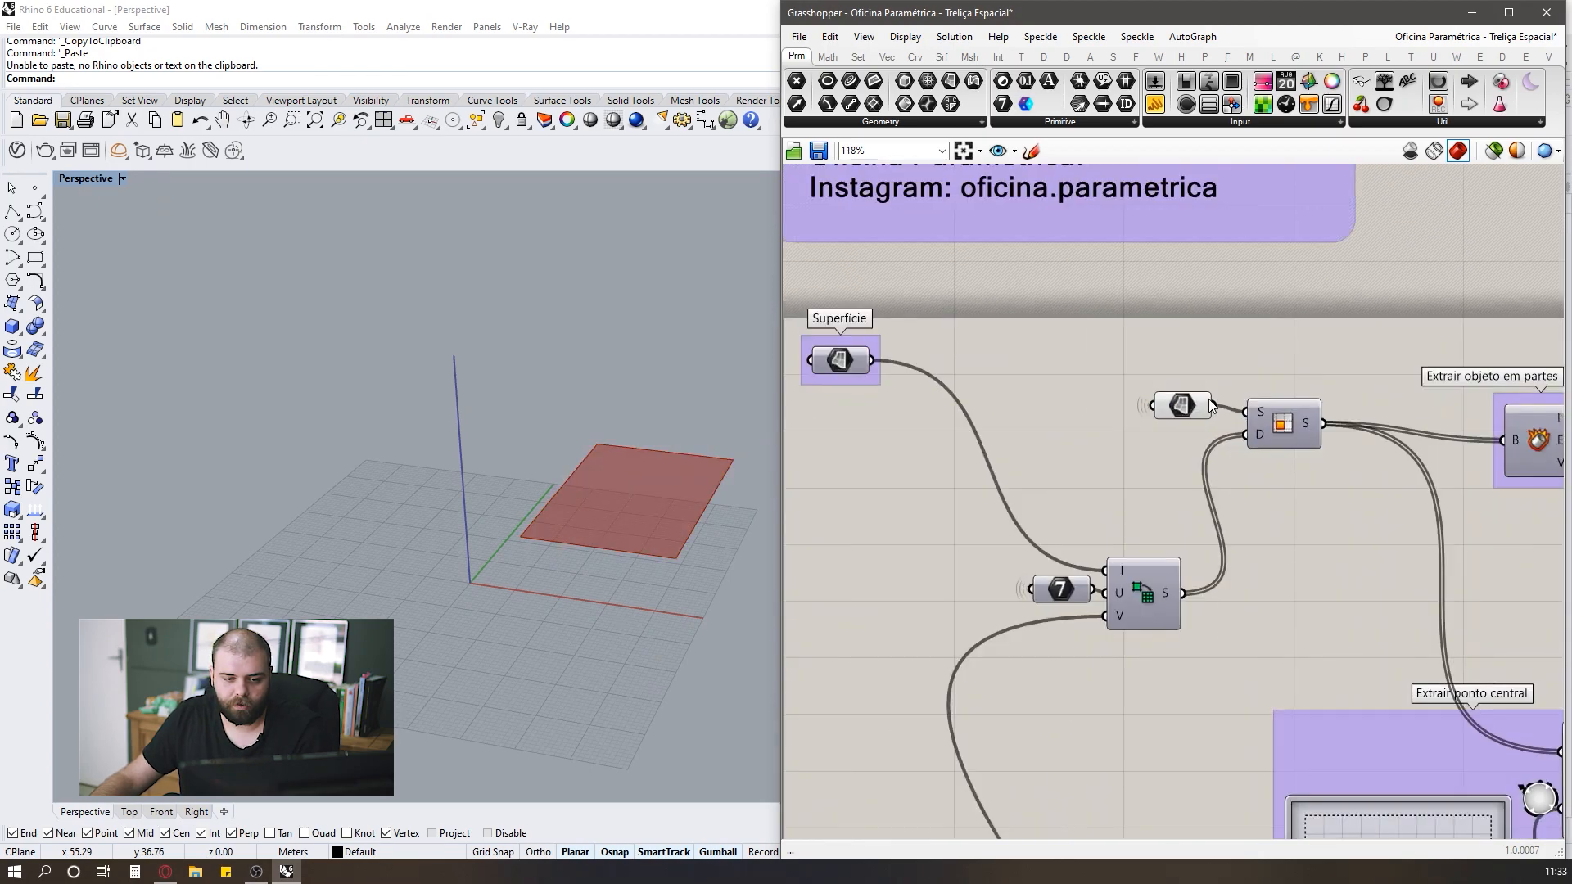
Examine the Surface parameter's hidden link to "Superfície" by selecting and deselecting the parameter beside the S input.
click(1185, 403)
click(1135, 384)
scroll(1133, 385, down, 3)
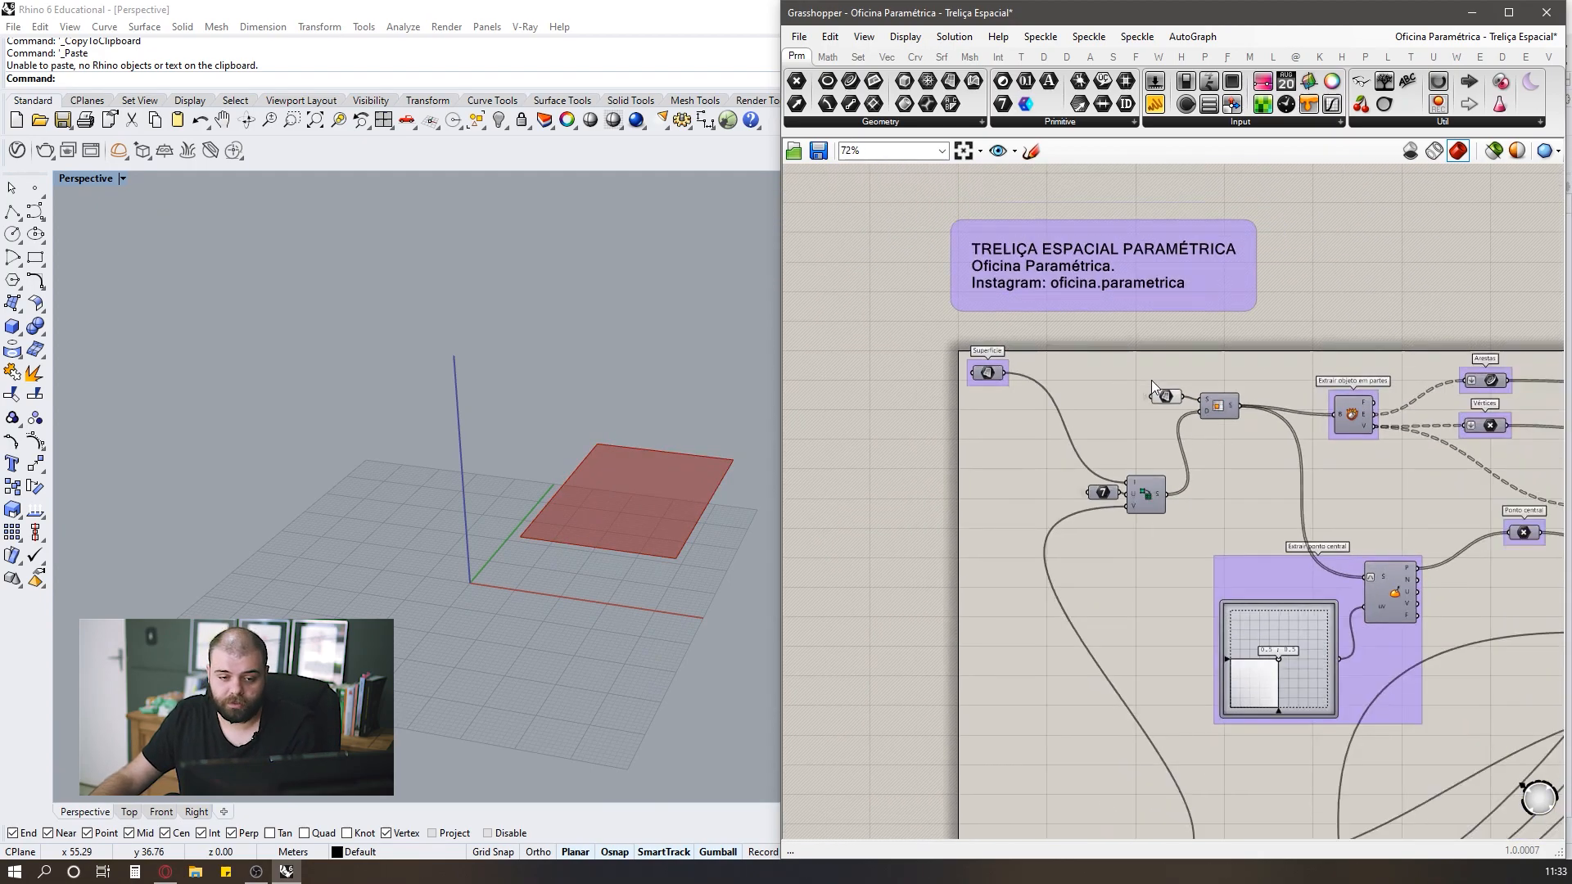
scroll(1163, 391, up, 5)
click(1180, 420)
scroll(1227, 254, down, 3)
scroll(1175, 385, up, 4)
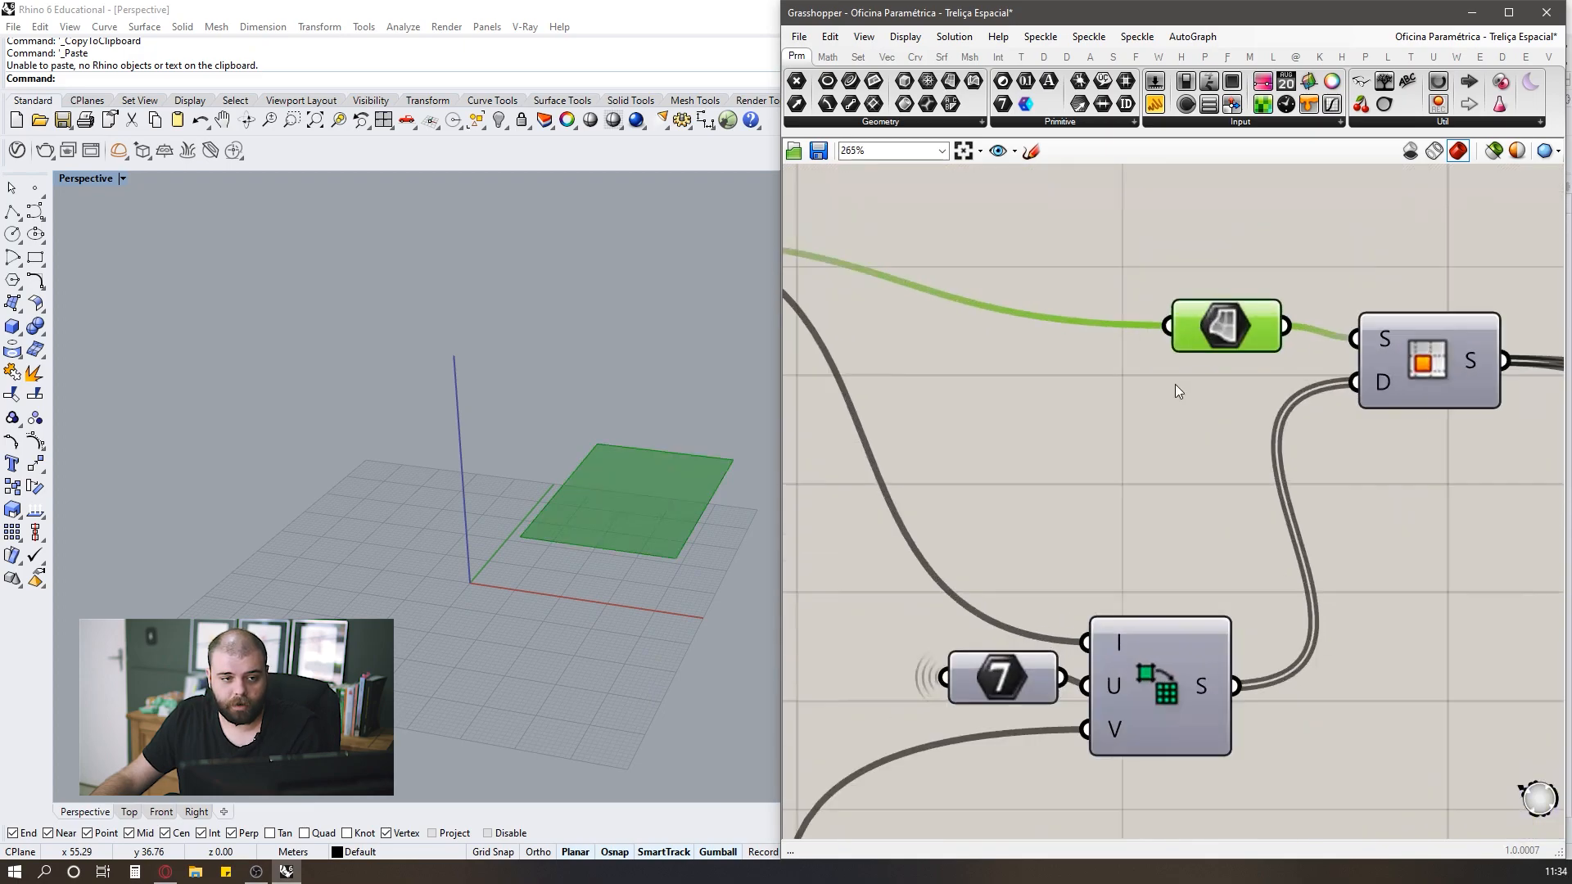
scroll(1140, 266, down, 3)
scroll(1146, 327, up, 2)
click(865, 124)
click(1101, 221)
drag(1227, 264, 1196, 248)
scroll(1212, 261, down, 3)
scroll(1139, 361, up, 3)
click(1139, 366)
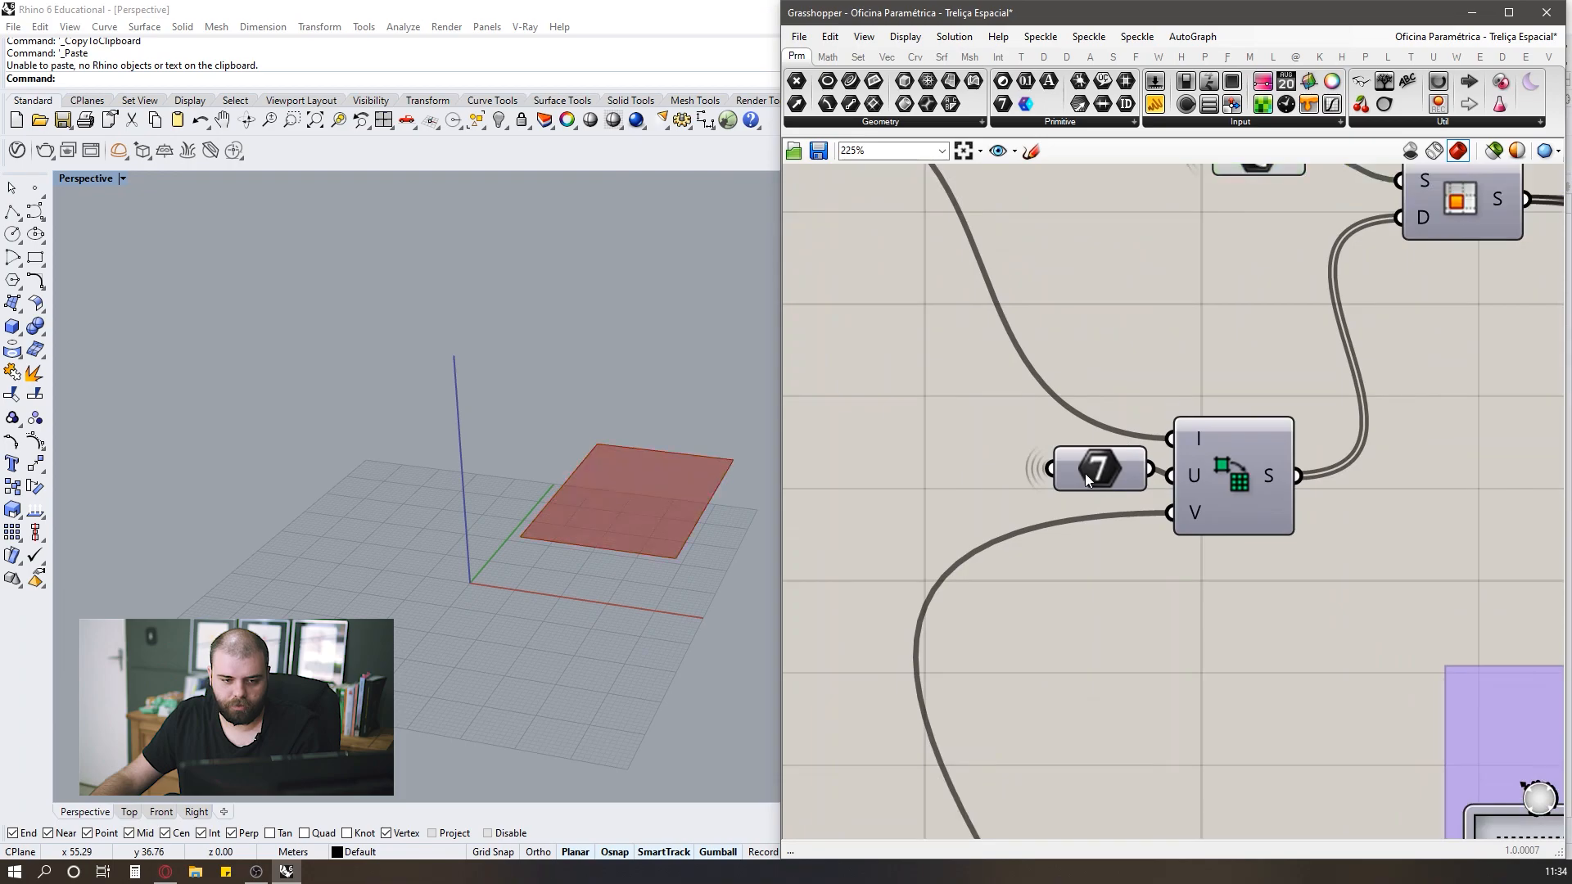
Highlight the Integer parameter at the U input to reveal its hidden source wire and compare it with the Surface parameter.
click(1084, 473)
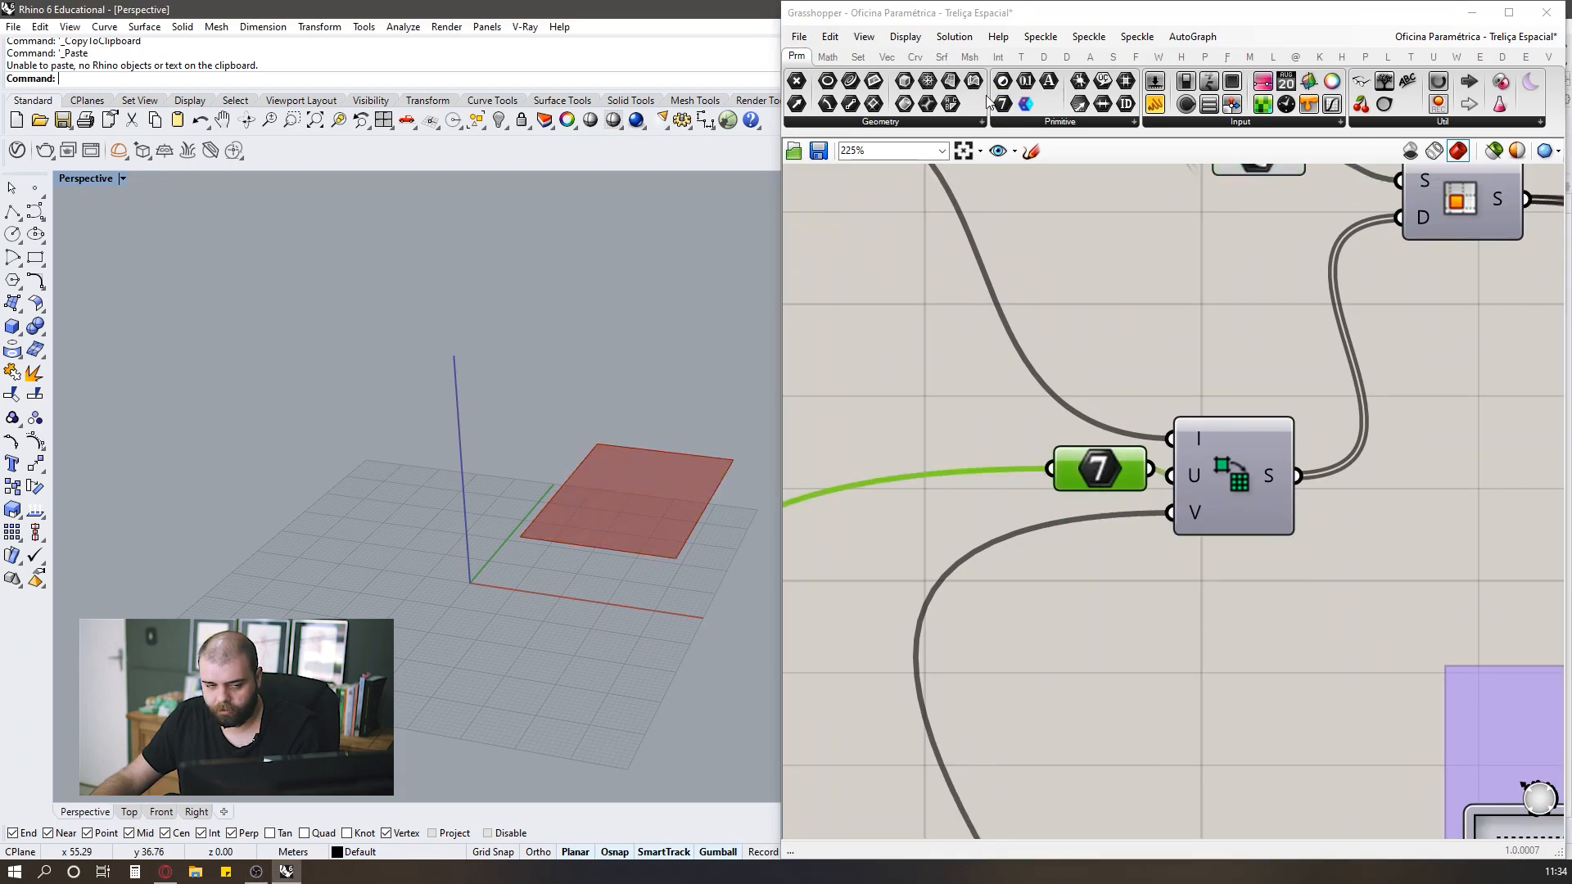
scroll(1008, 447, down, 4)
scroll(1140, 312, up, 4)
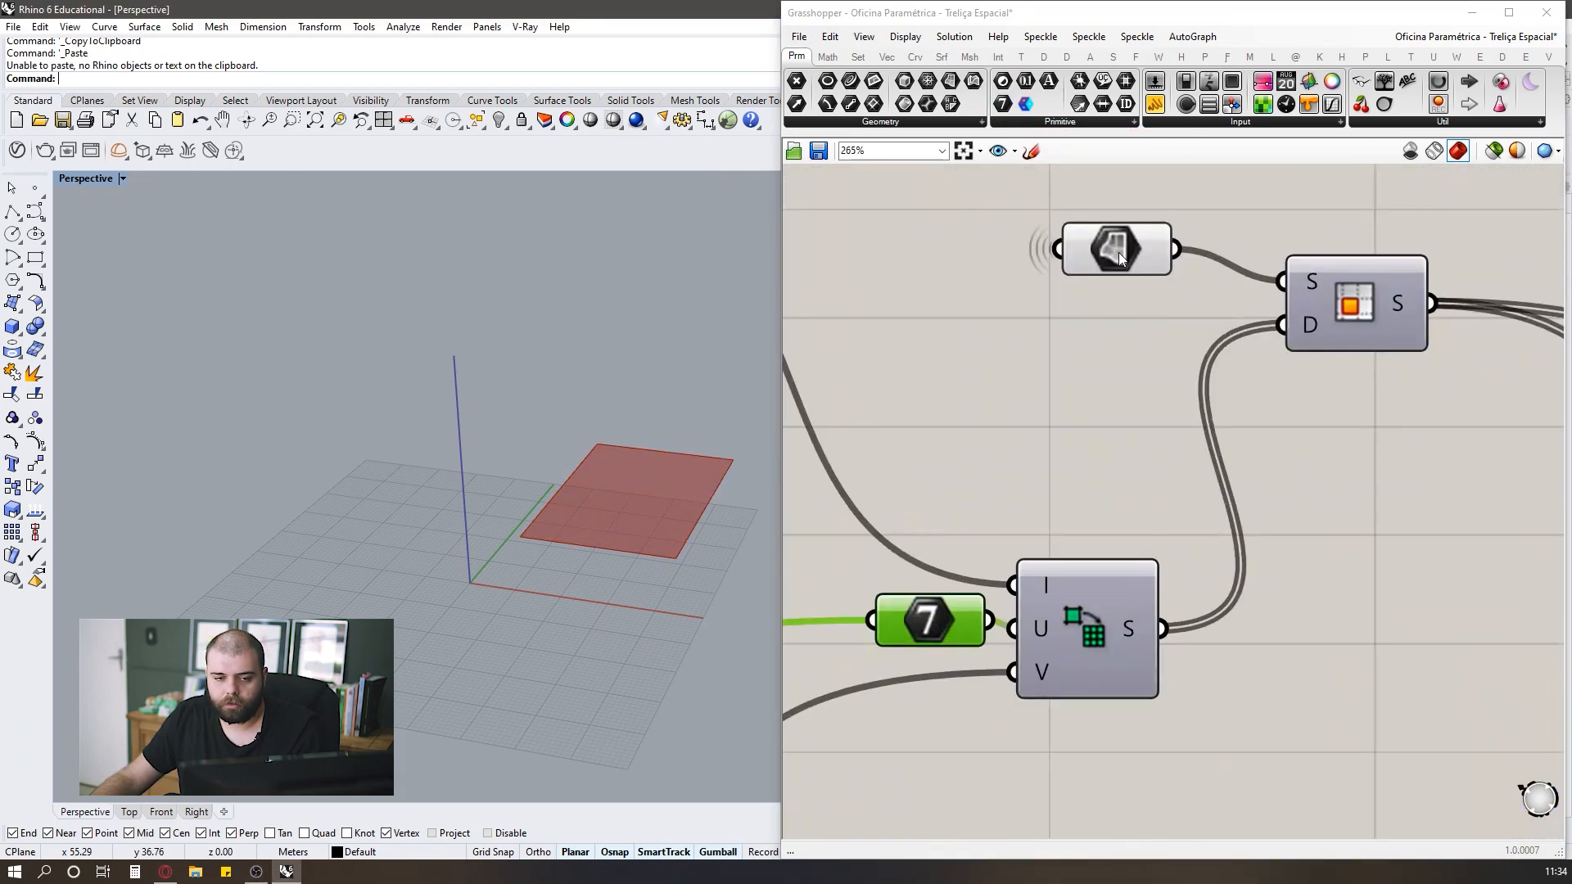
Align the Surface parameter beside the subdivision component's S input.
drag(1117, 249, 1159, 279)
click(1053, 328)
scroll(1007, 282, down, 5)
scroll(1156, 319, down, 3)
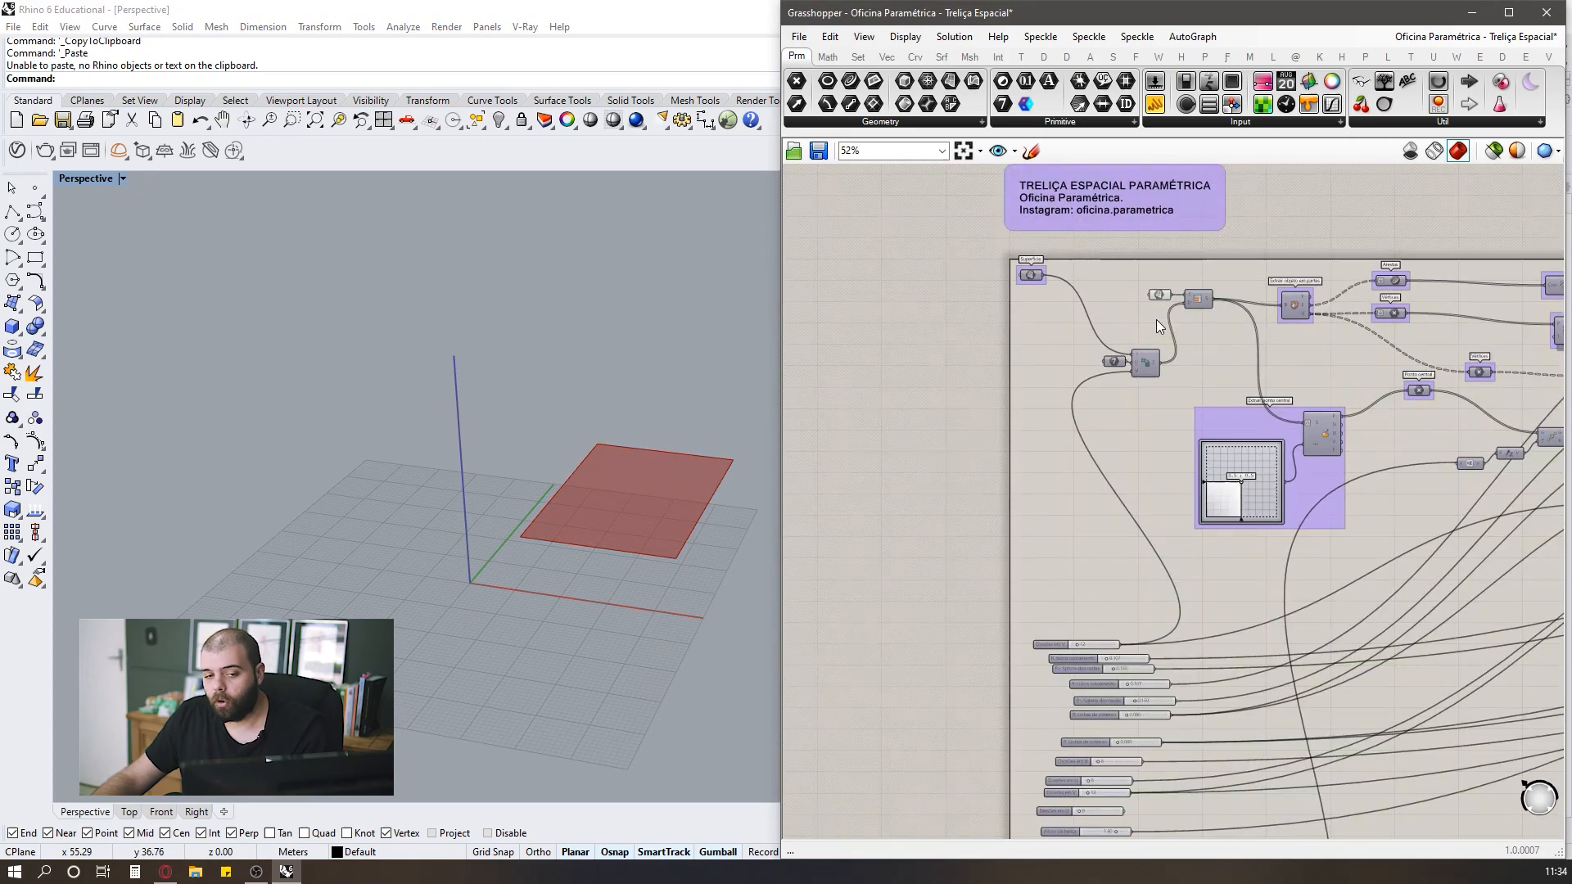
scroll(1171, 303, up, 3)
scroll(1137, 330, down, 1)
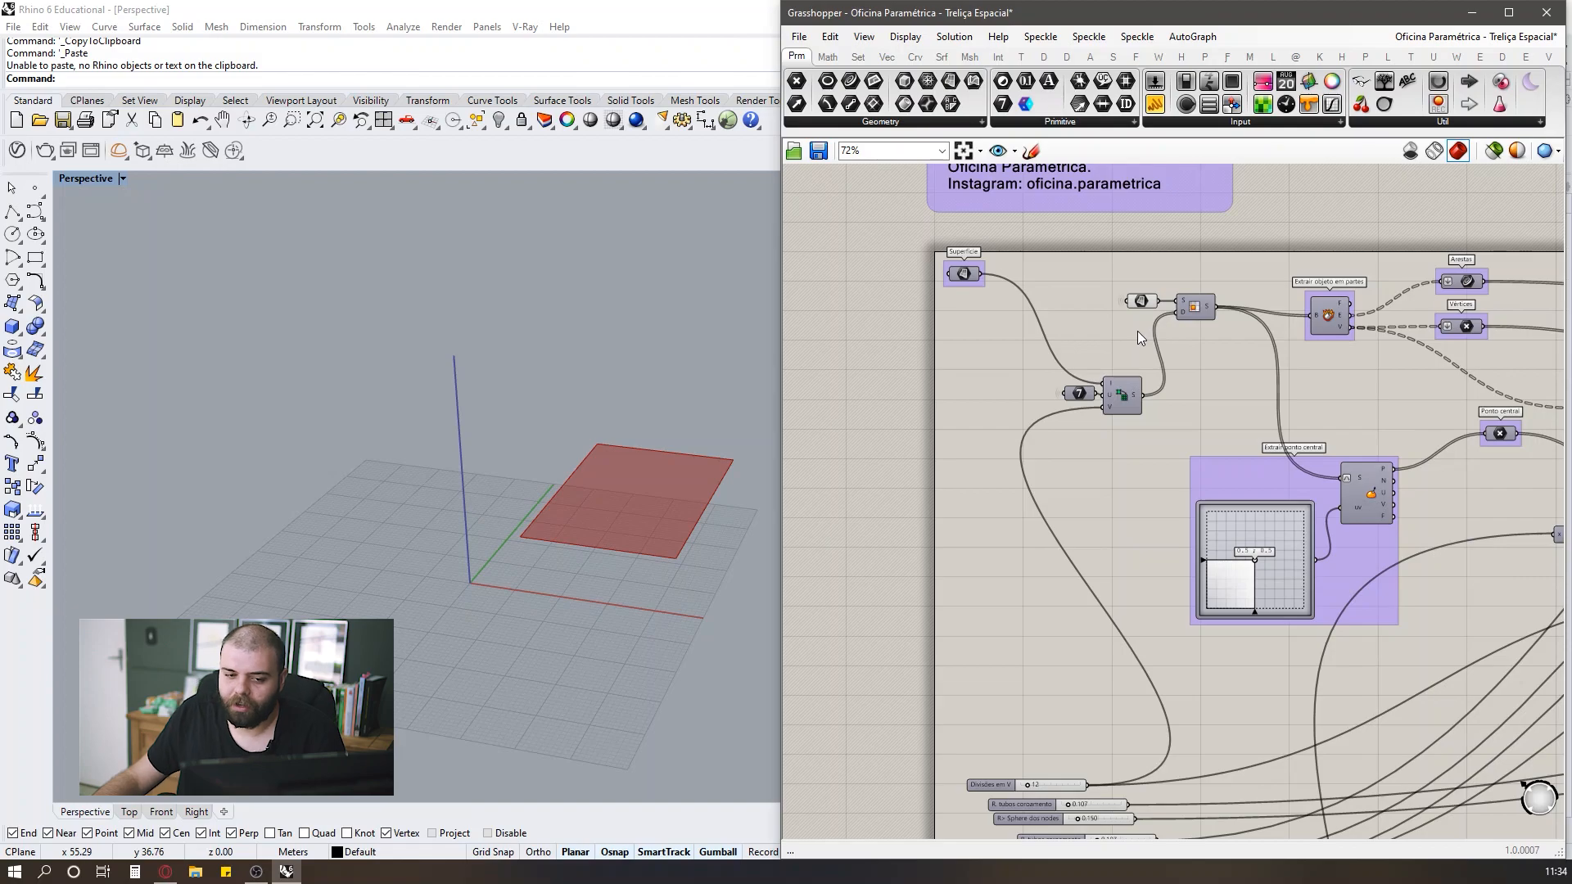
scroll(1137, 331, up, 3)
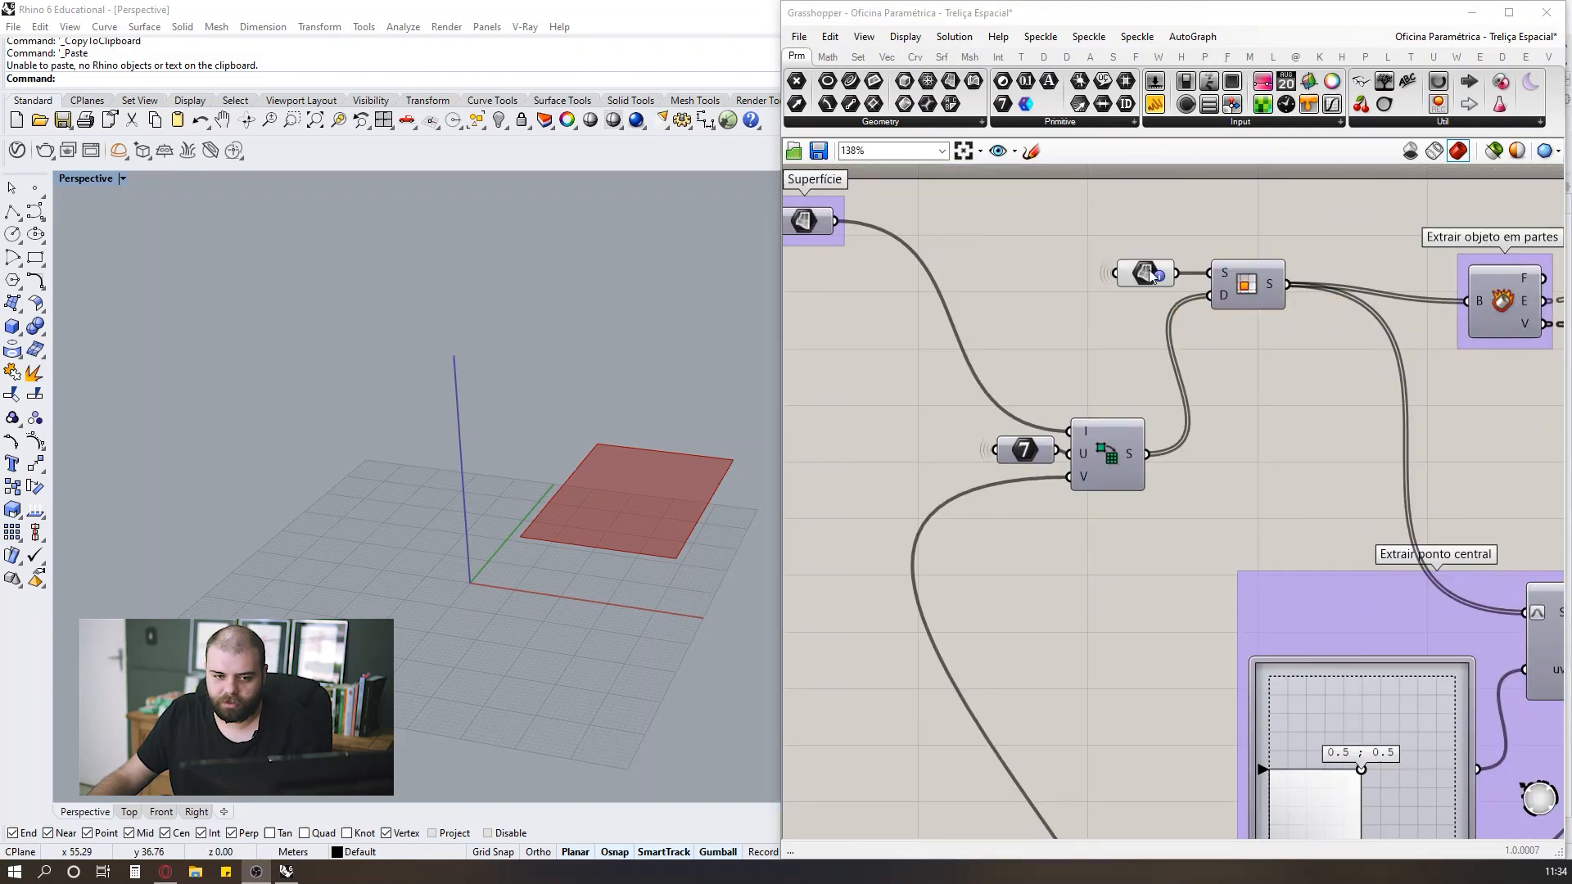
Locate the toolbox origin of the surface subdivision component, the Surface parameter, the Divide Domain² component and the "Extrair ponto central" component.
scroll(1042, 332, down, 3)
scroll(1064, 323, up, 2)
ctrl+alt+click(1079, 322)
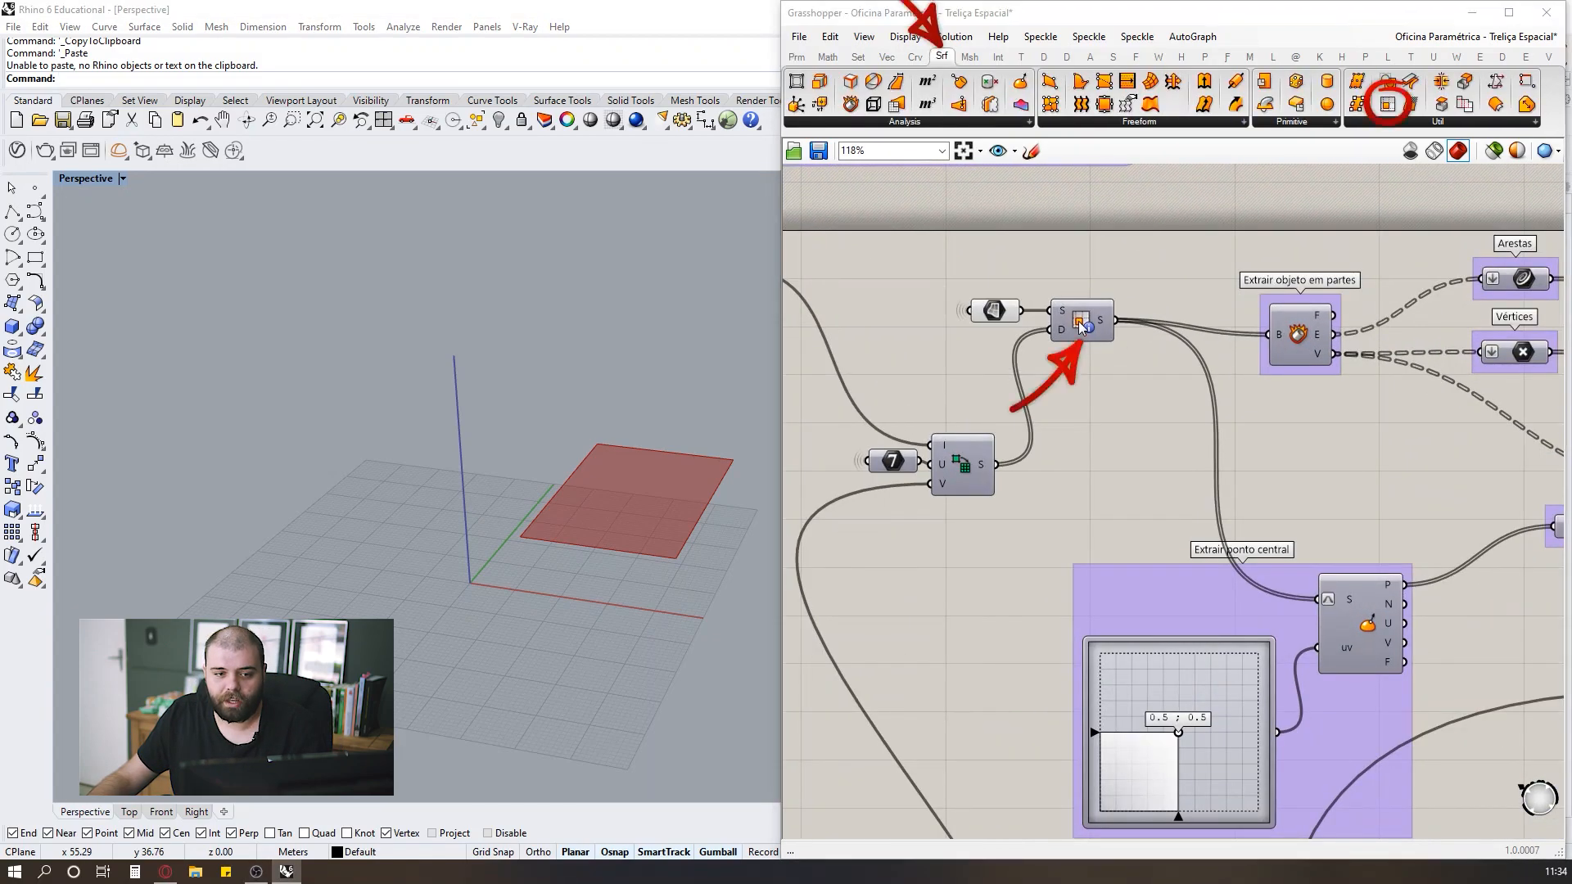
ctrl+alt+click(1008, 318)
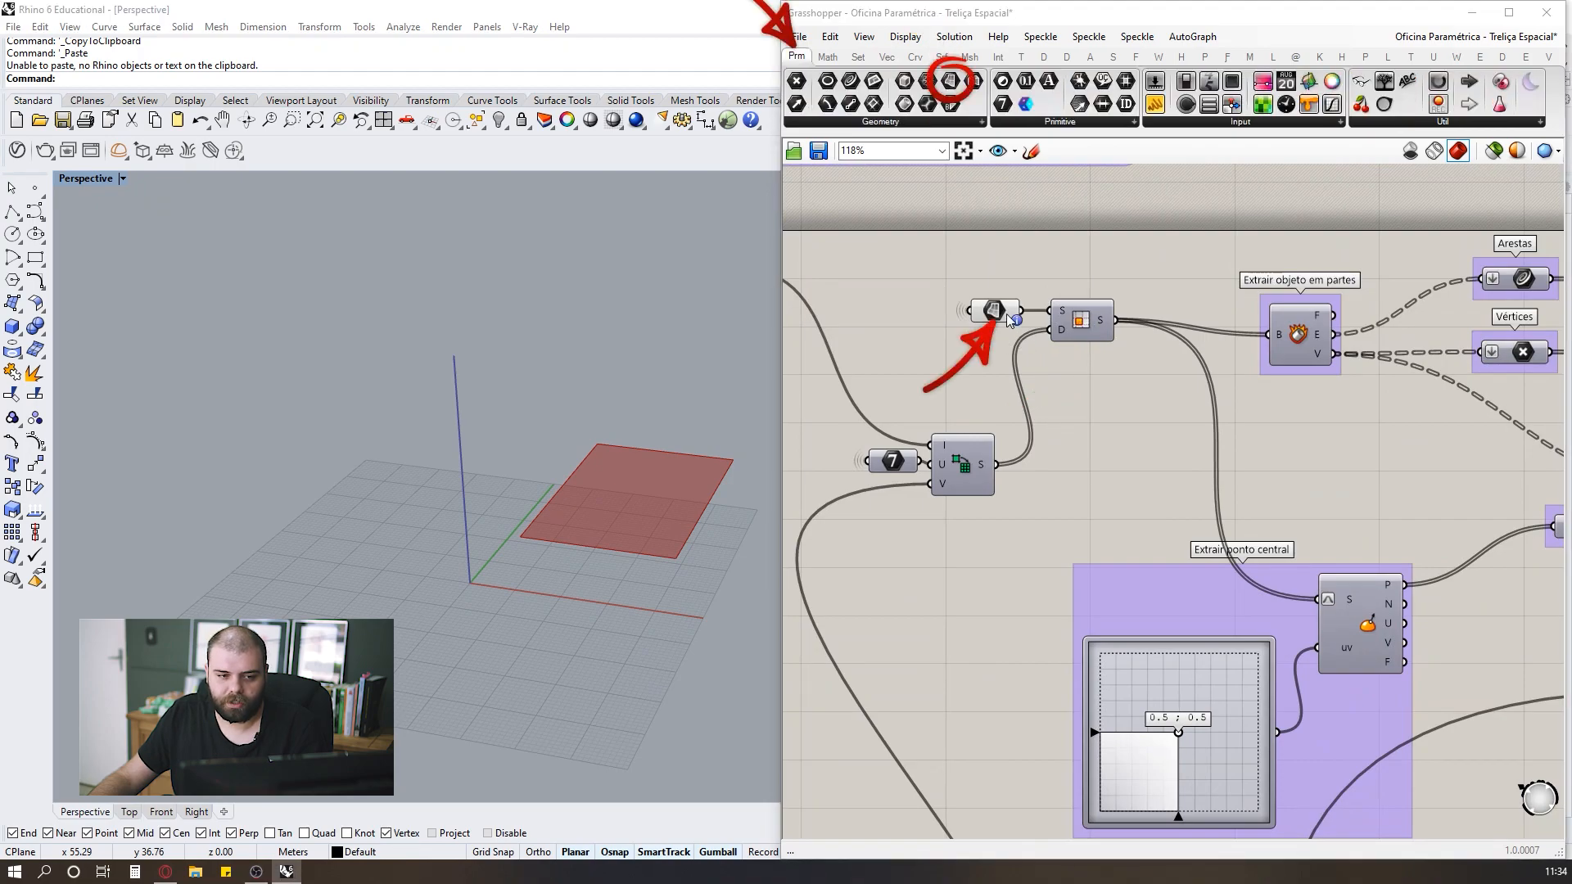
ctrl+alt+click(966, 467)
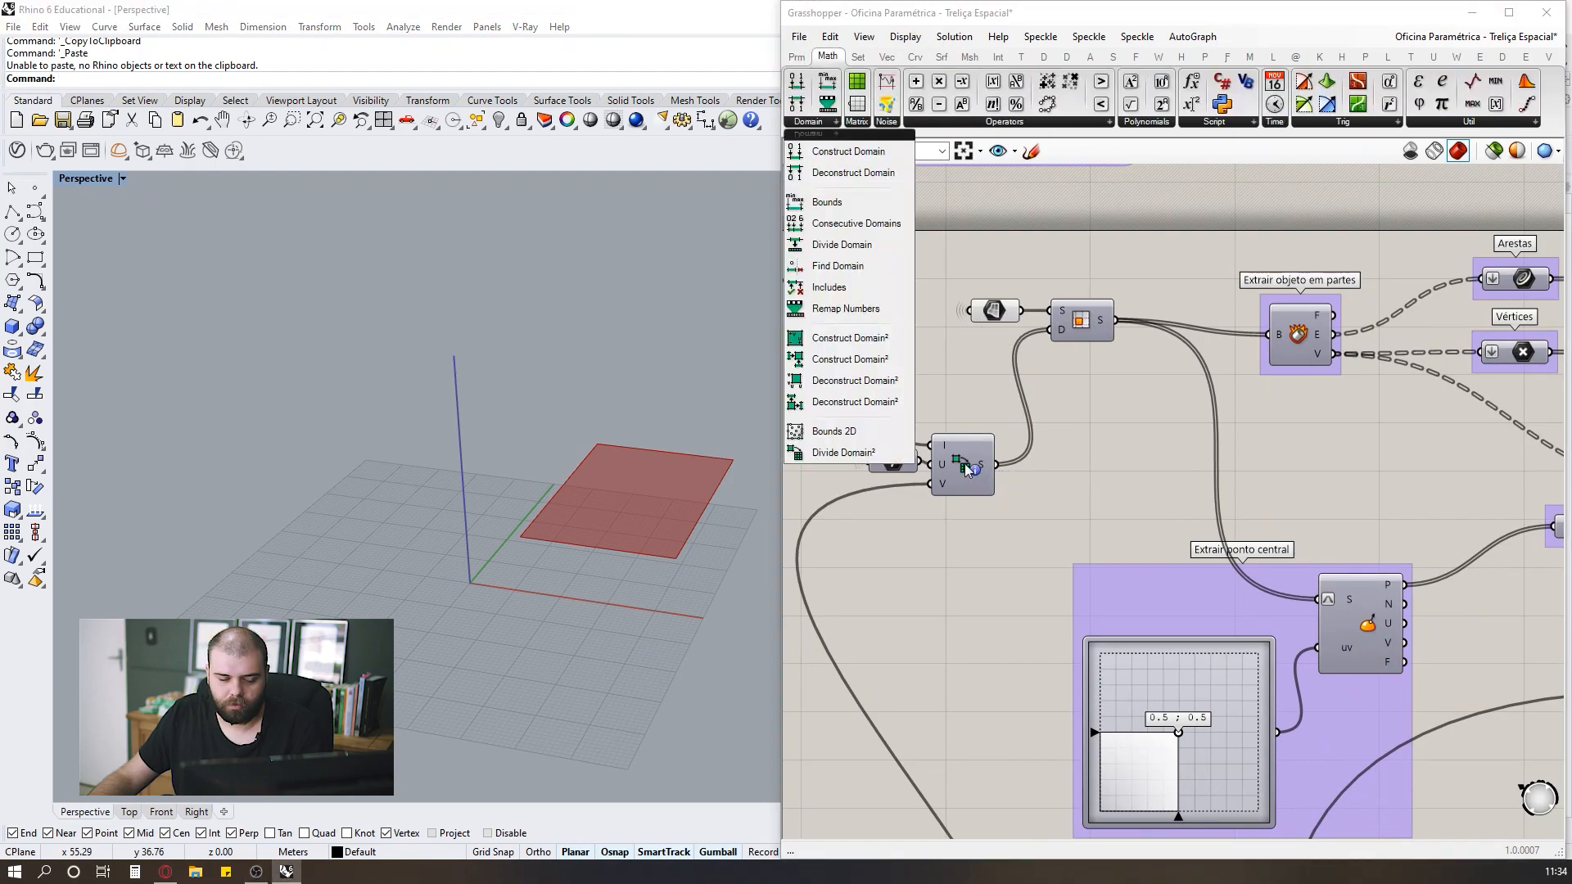
ctrl+alt+click(1372, 629)
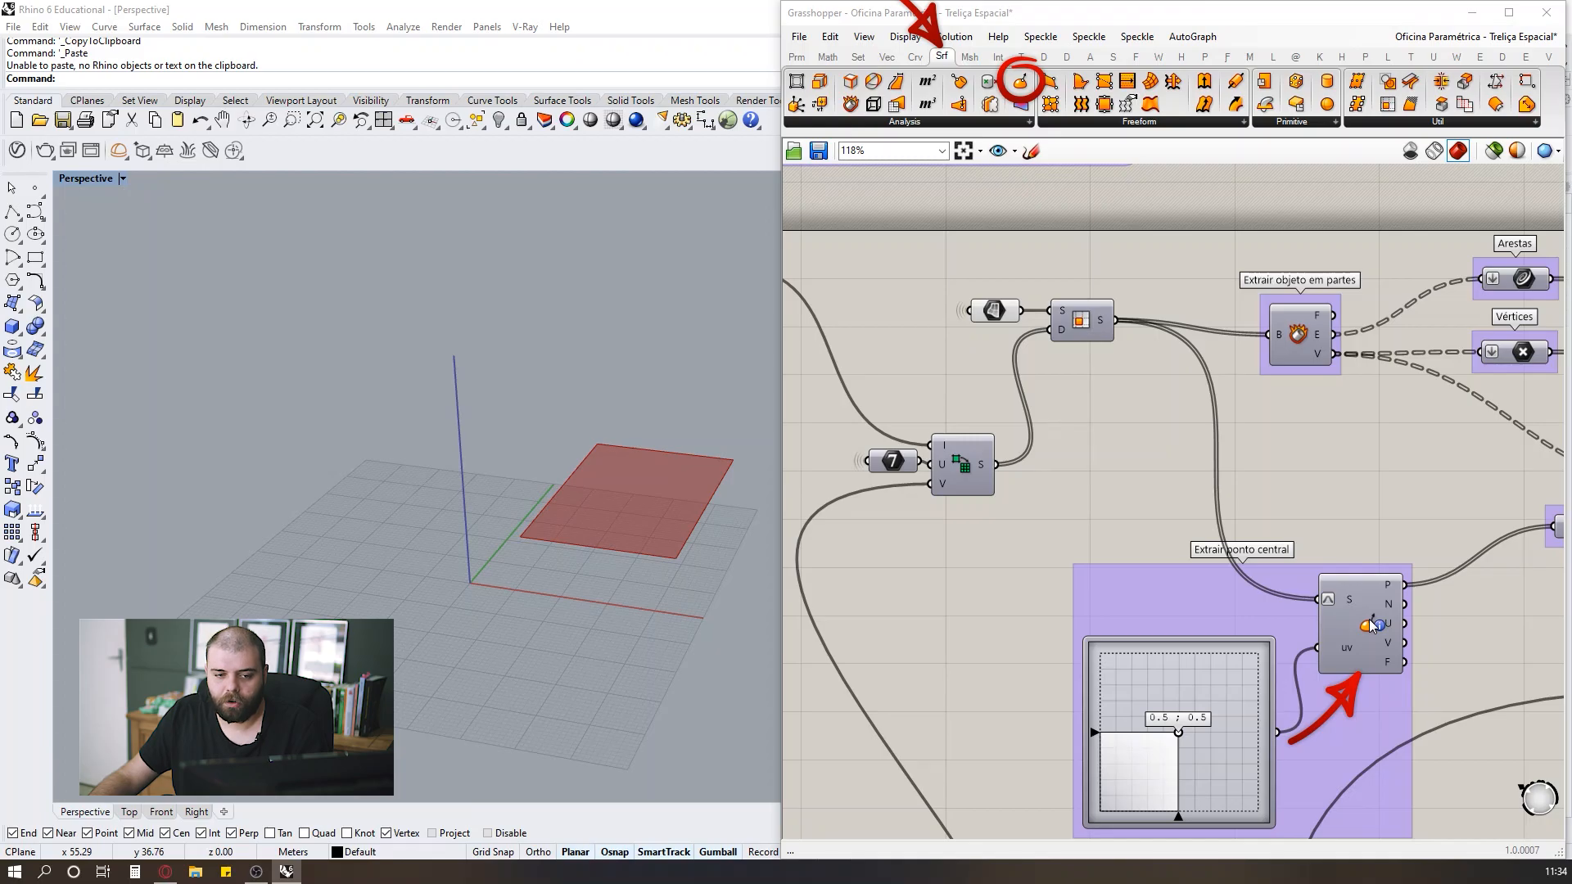
scroll(1138, 488, down, 6)
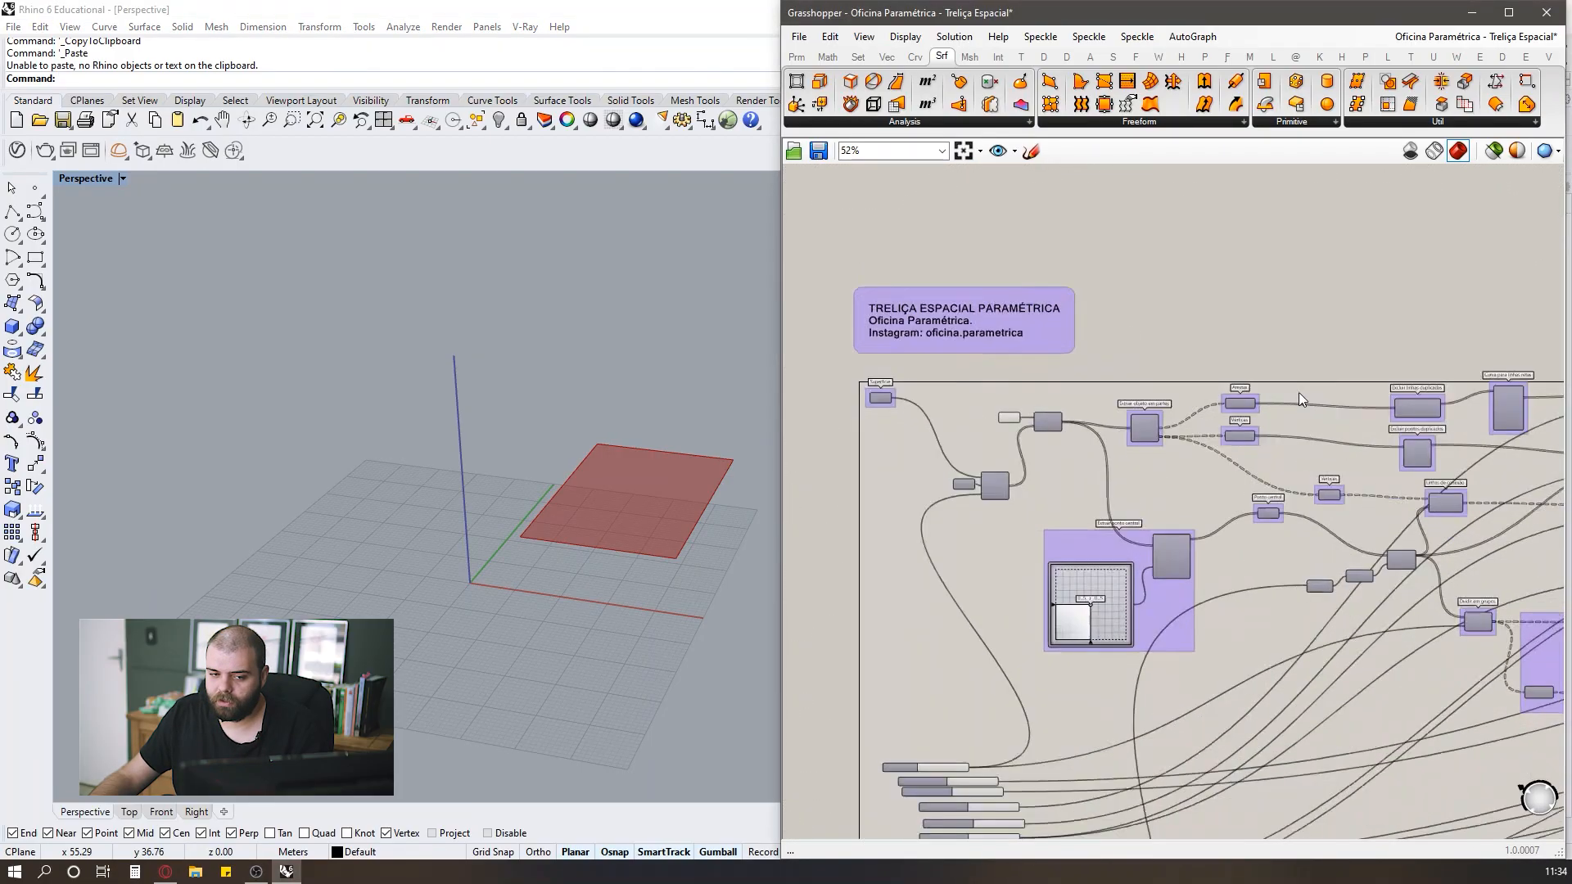
Add an Offset on Srf component in the empty canvas area above the truss definition's frame.
scroll(1299, 391, up, 3)
double_click(1280, 367)
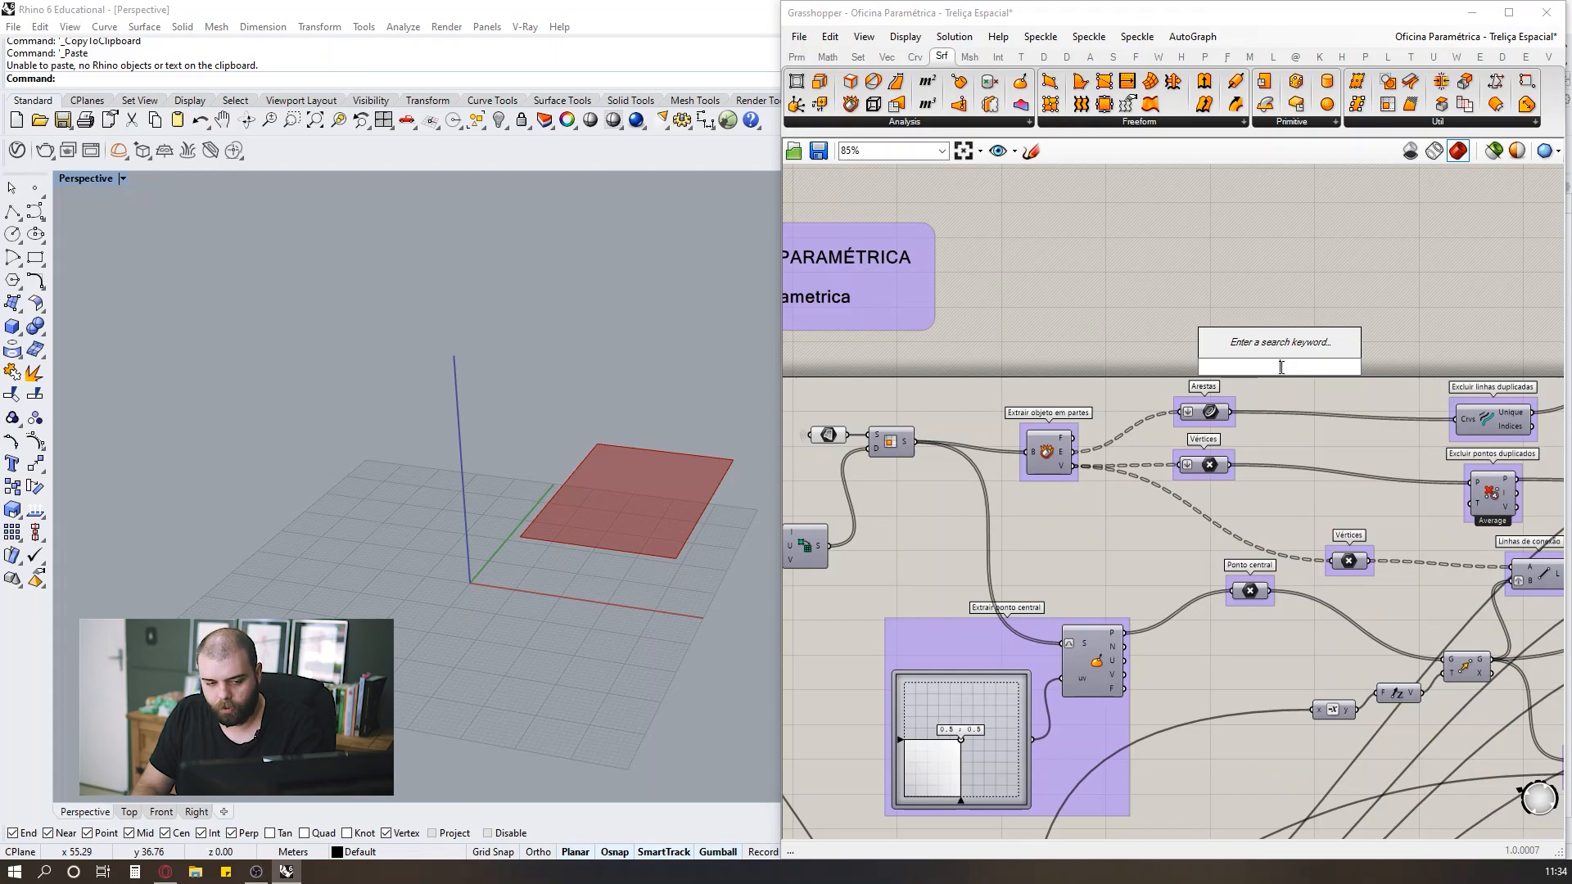
text(offset)
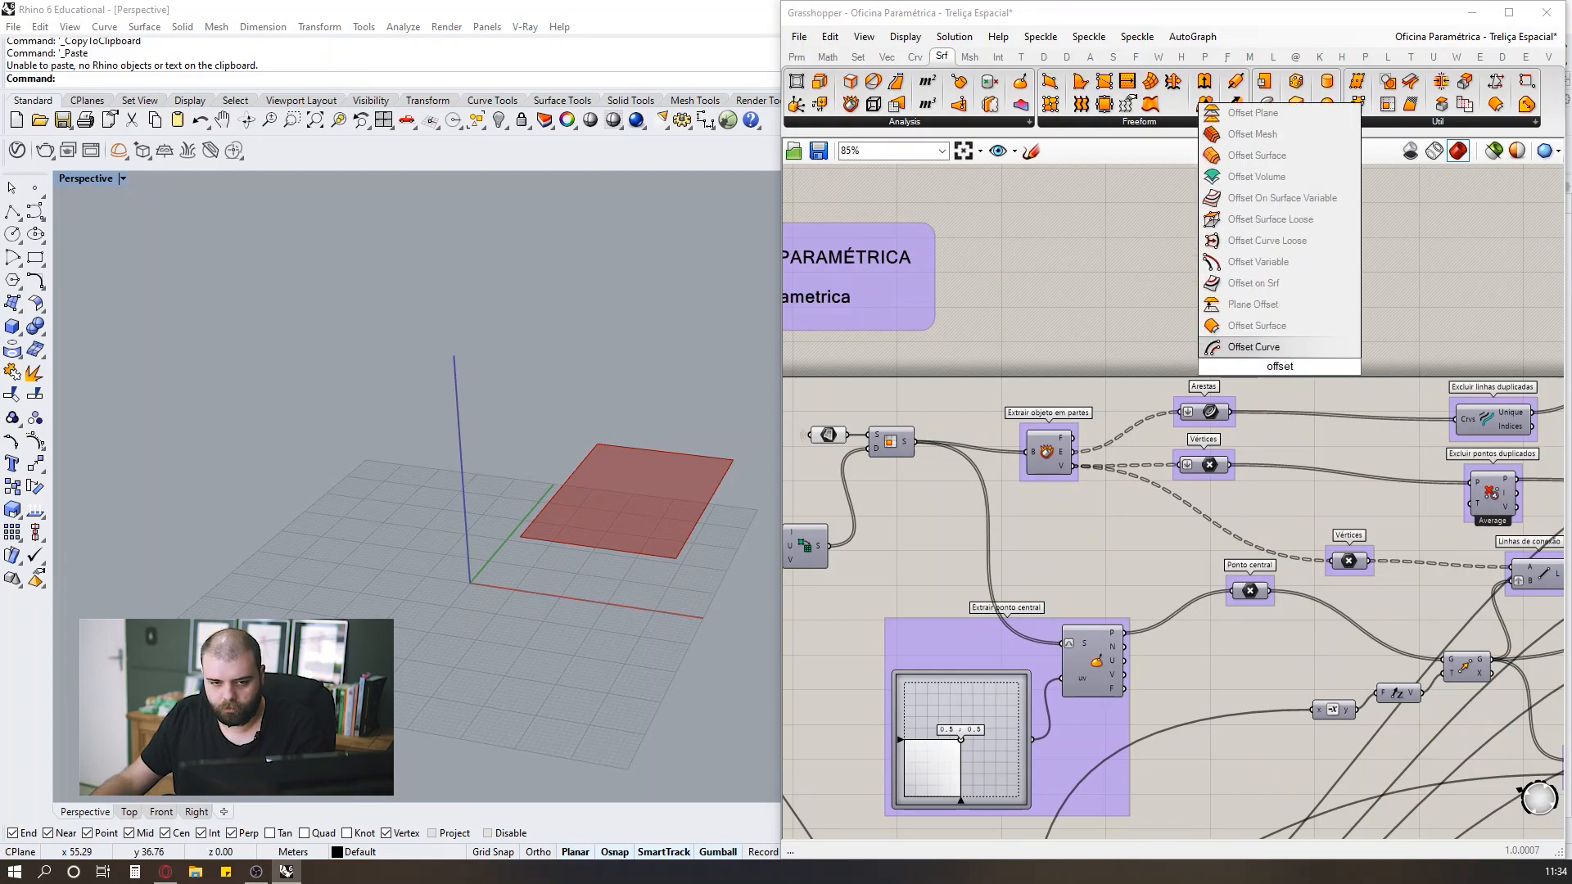
click(1285, 282)
scroll(1284, 282, up, 4)
drag(1288, 475, 1252, 347)
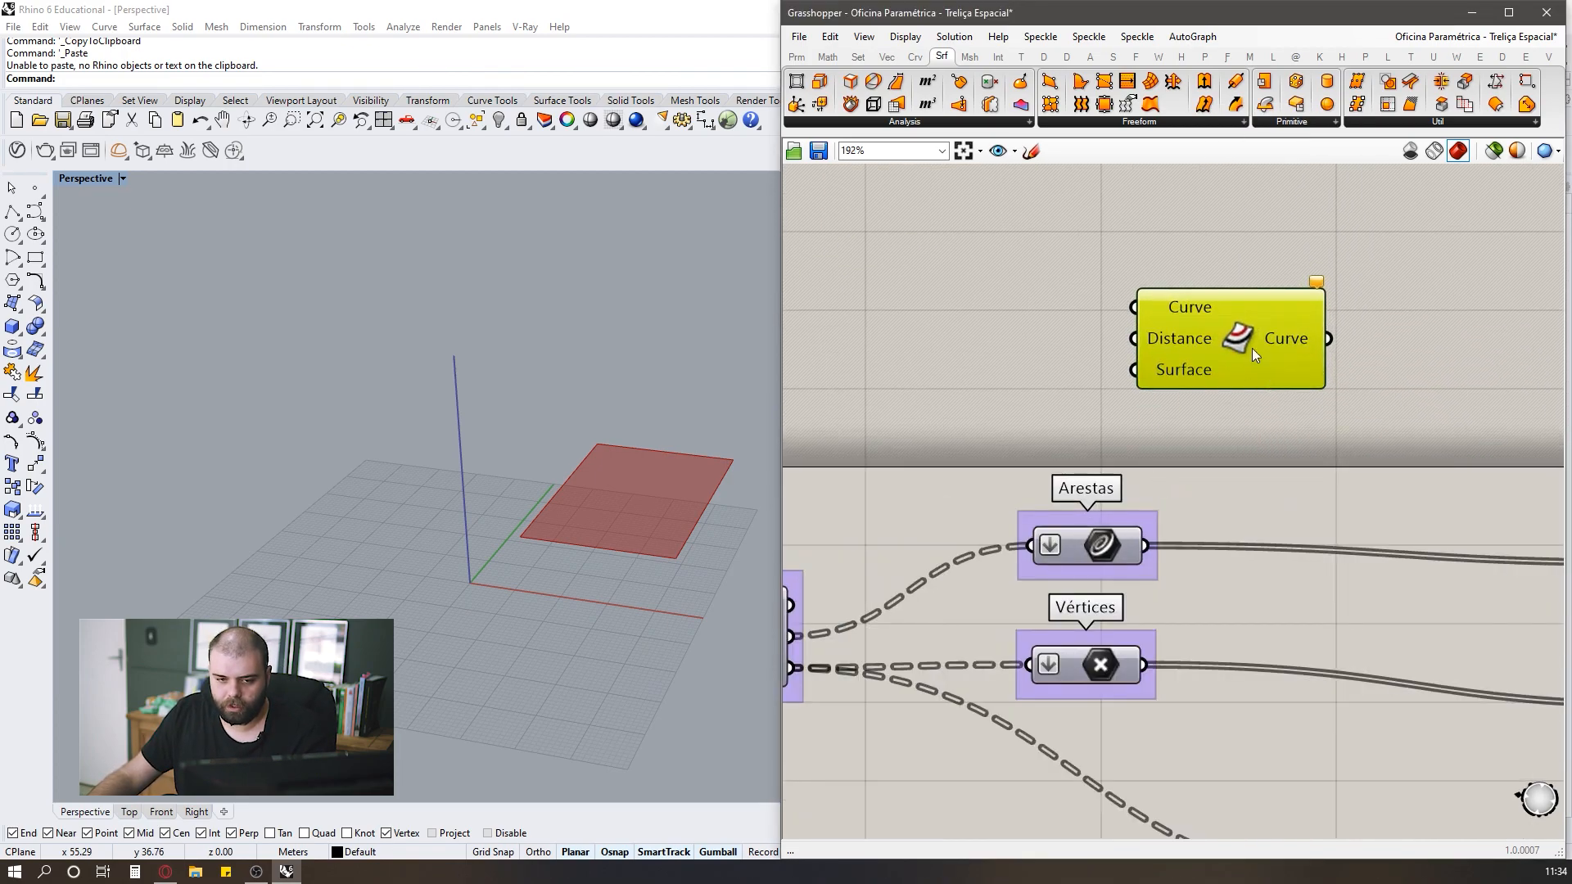
drag(1208, 212, 1244, 222)
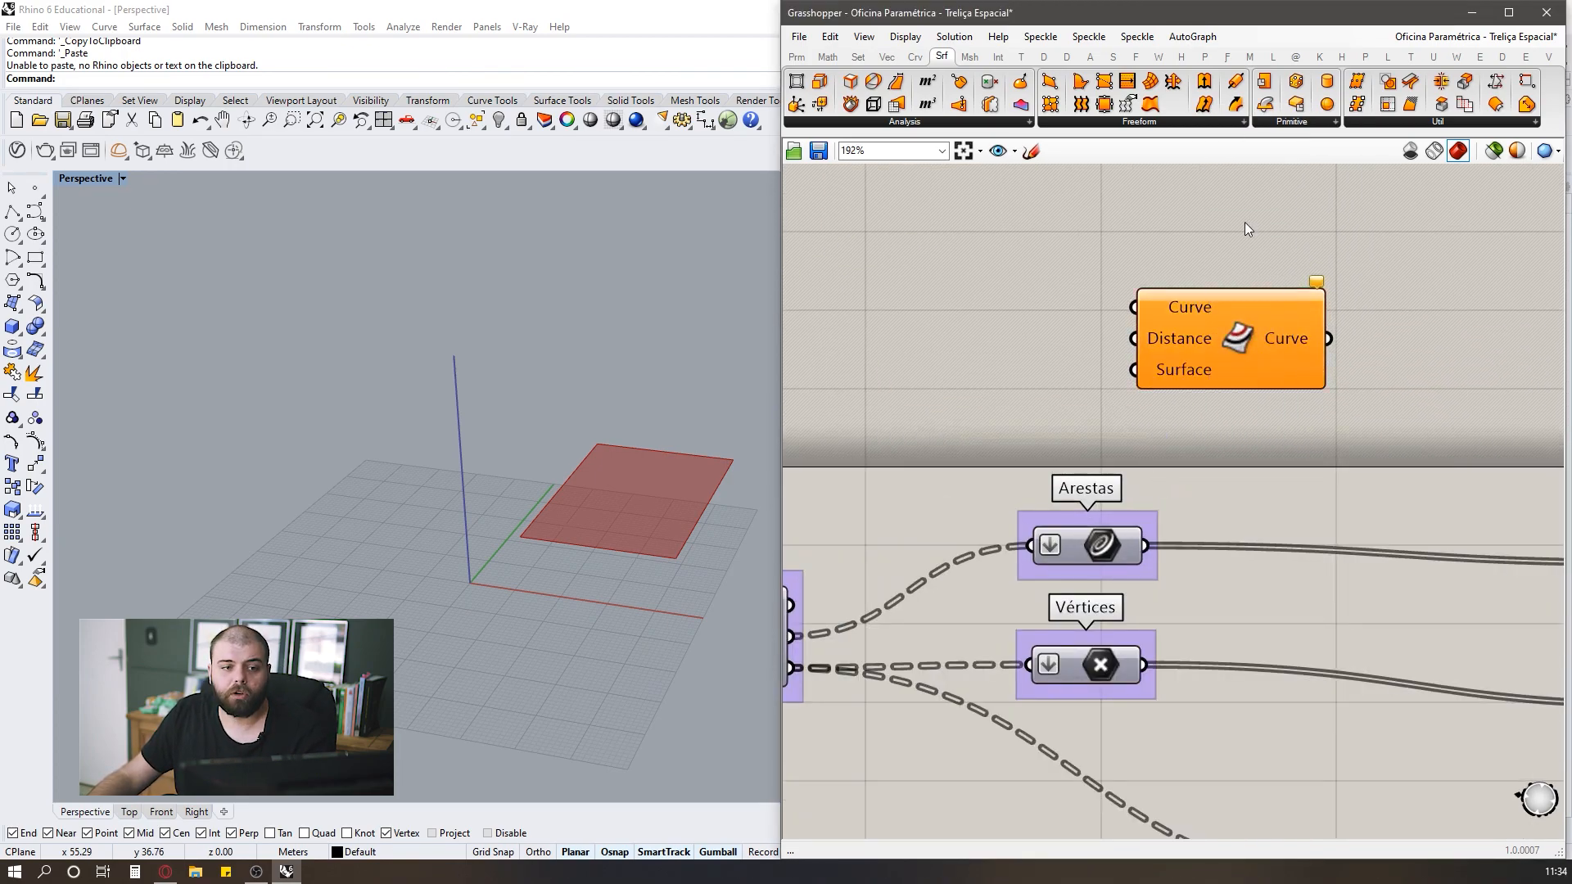
Browse the Curve, Vector and Params component categories and examine the Offset on Srf component on the canvas.
click(915, 56)
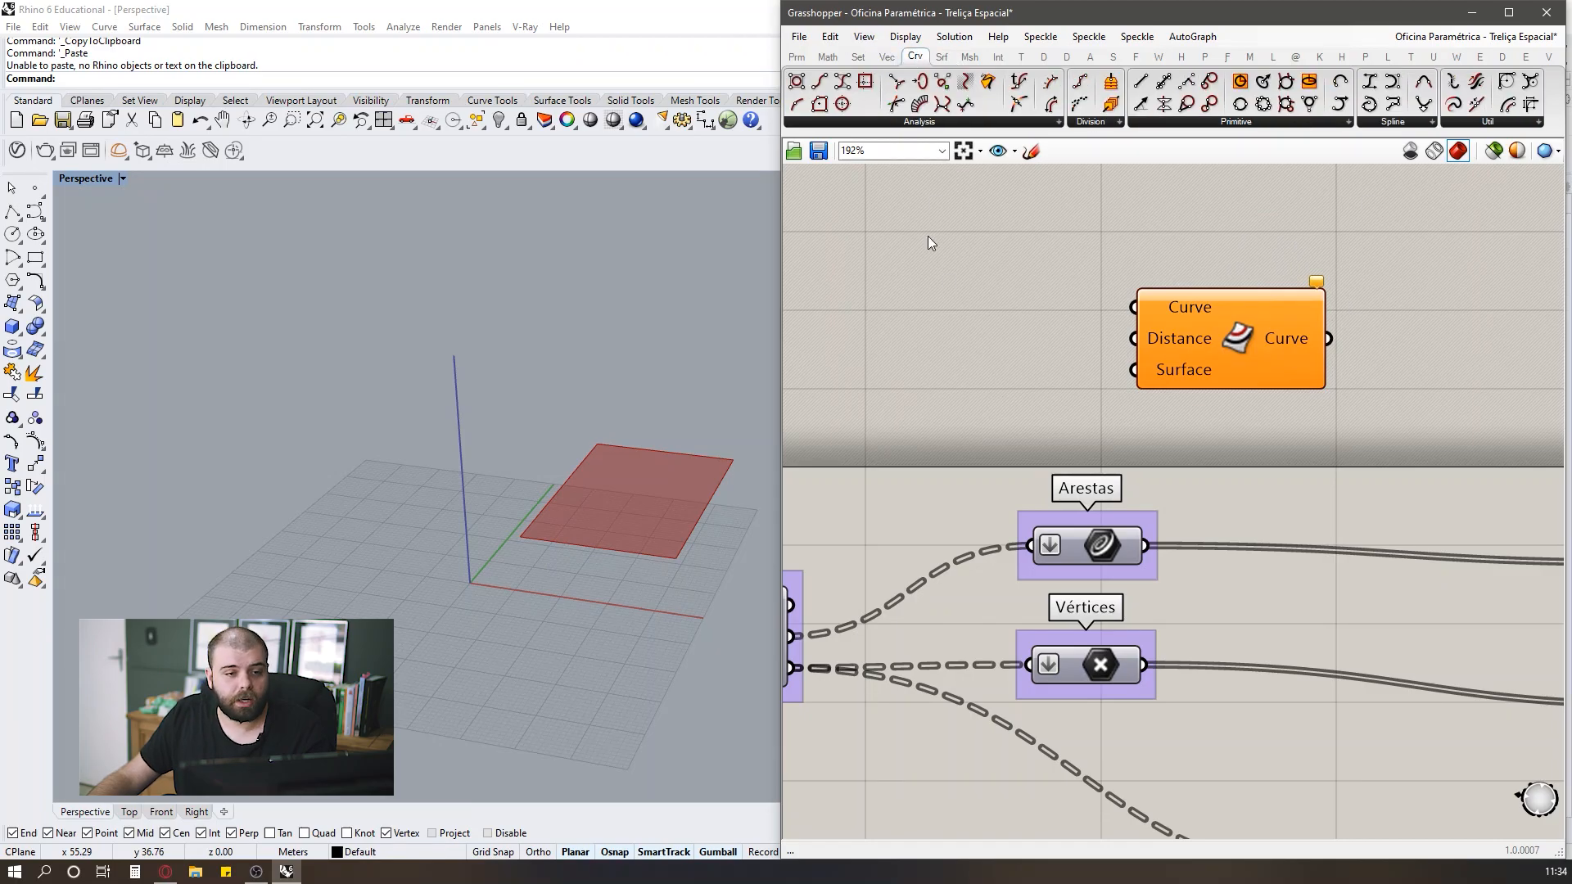
click(887, 56)
scroll(819, 59, down, 3)
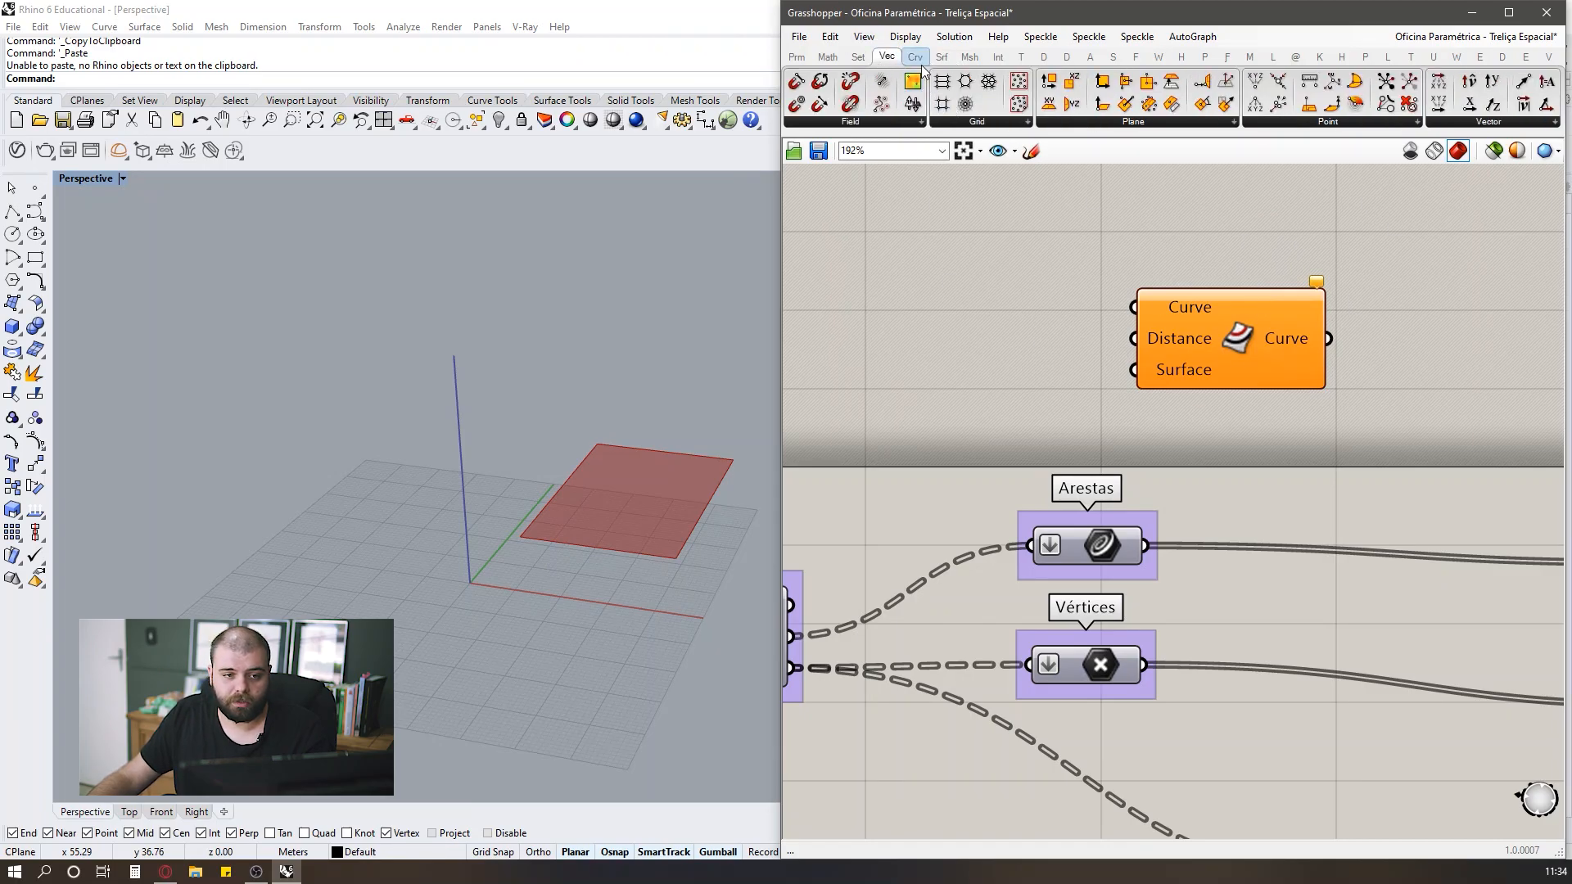
click(796, 57)
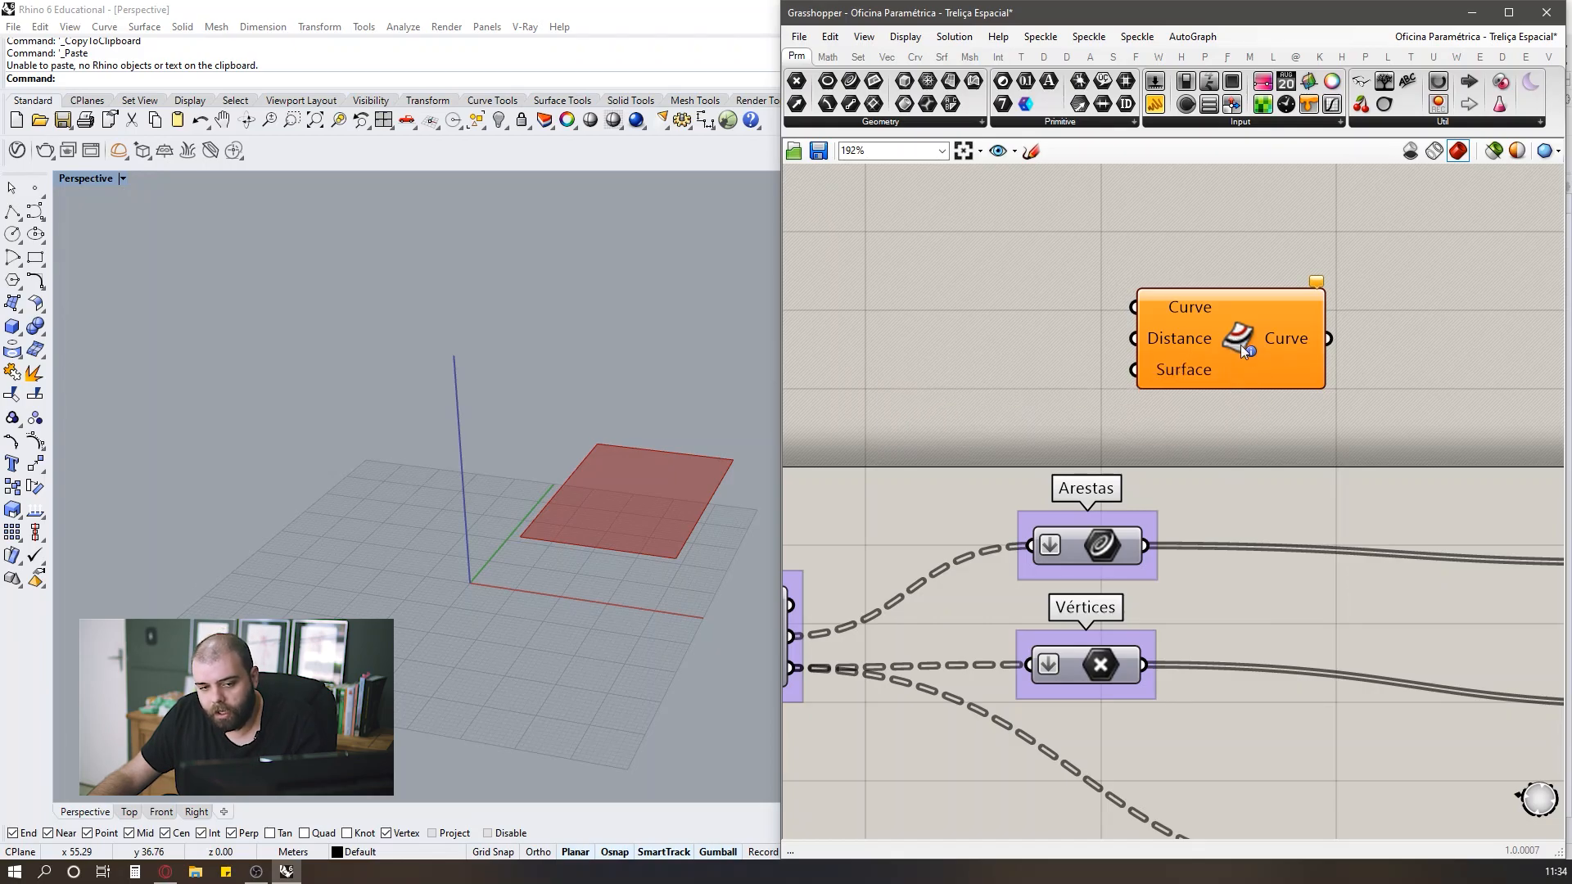
key(alt)
scroll(1107, 405, down, 2)
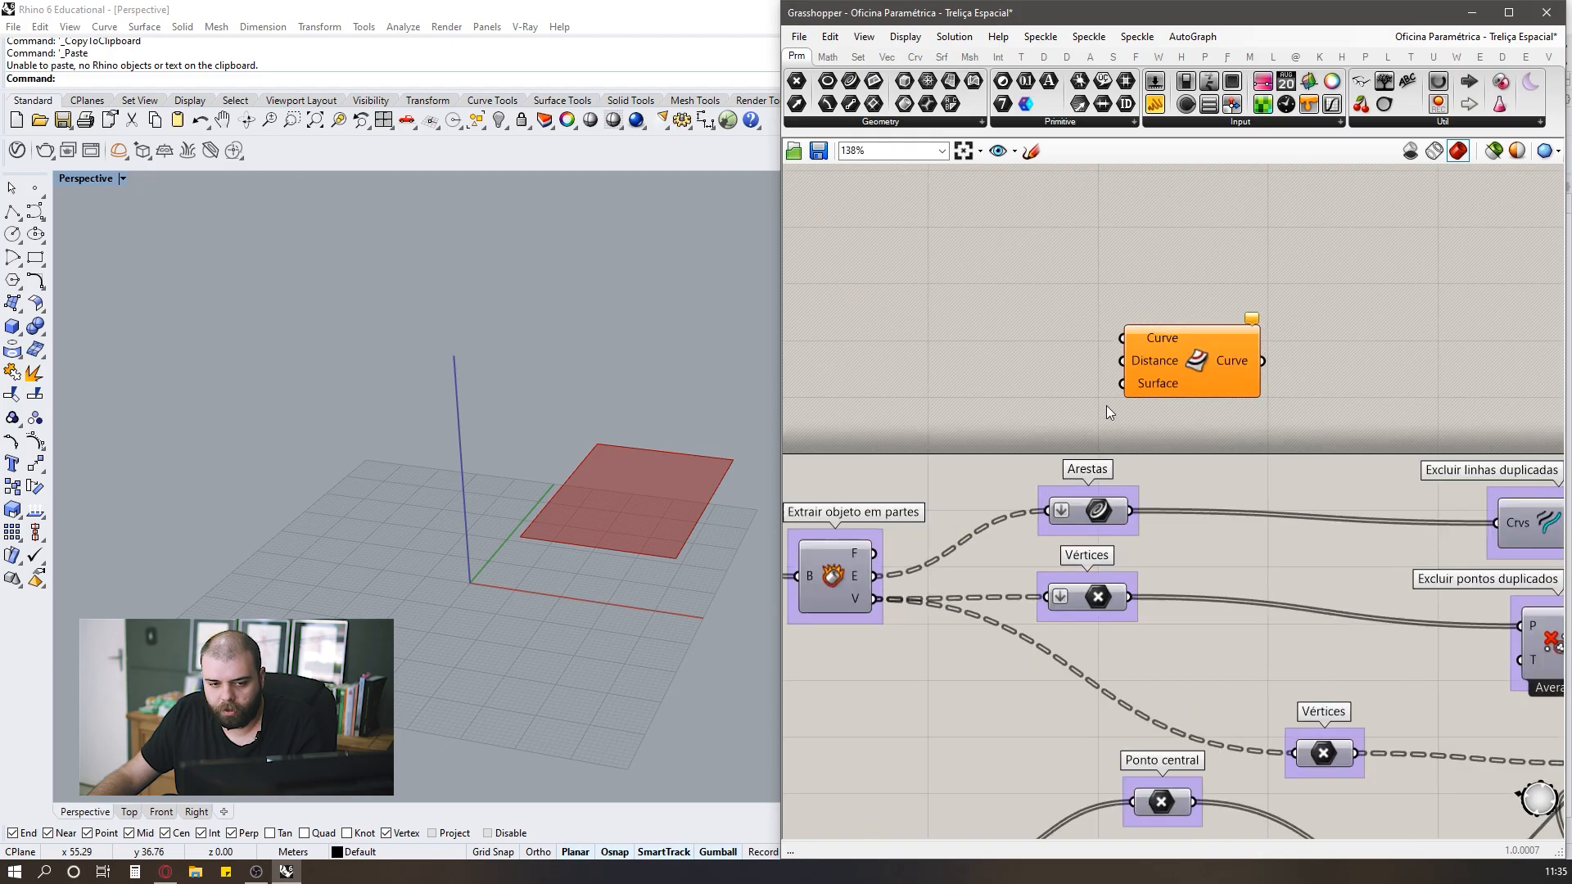
scroll(1180, 378, up, 3)
Locate the toolbox origin of the "Excluir pontos duplicados" component and of the "Extrair objeto em partes" component.
ctrl+alt+click(1181, 373)
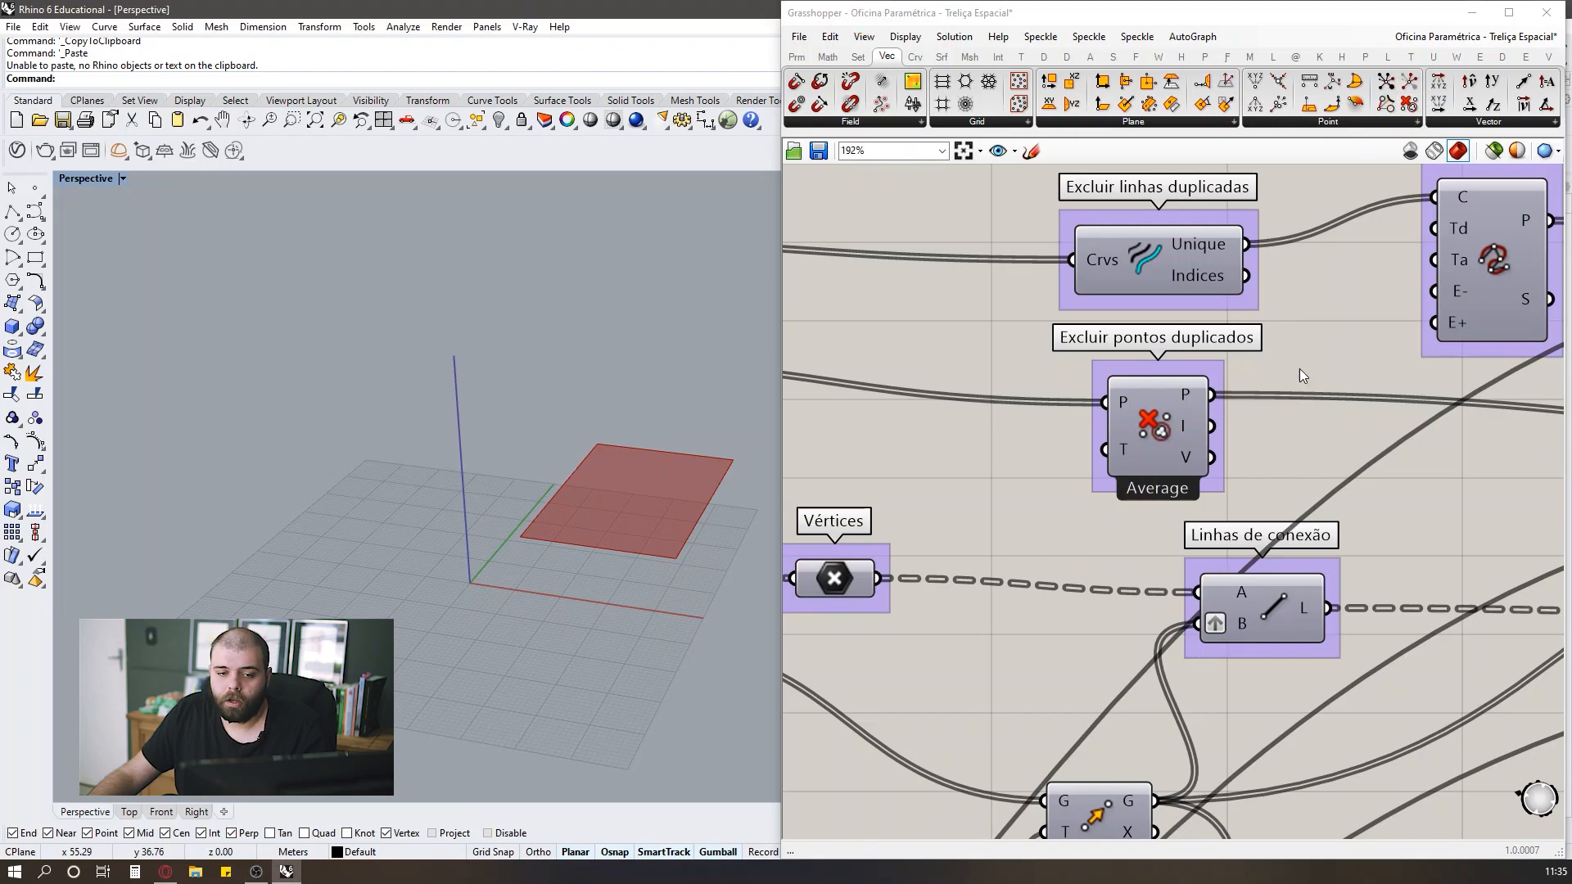
scroll(1299, 375, down, 5)
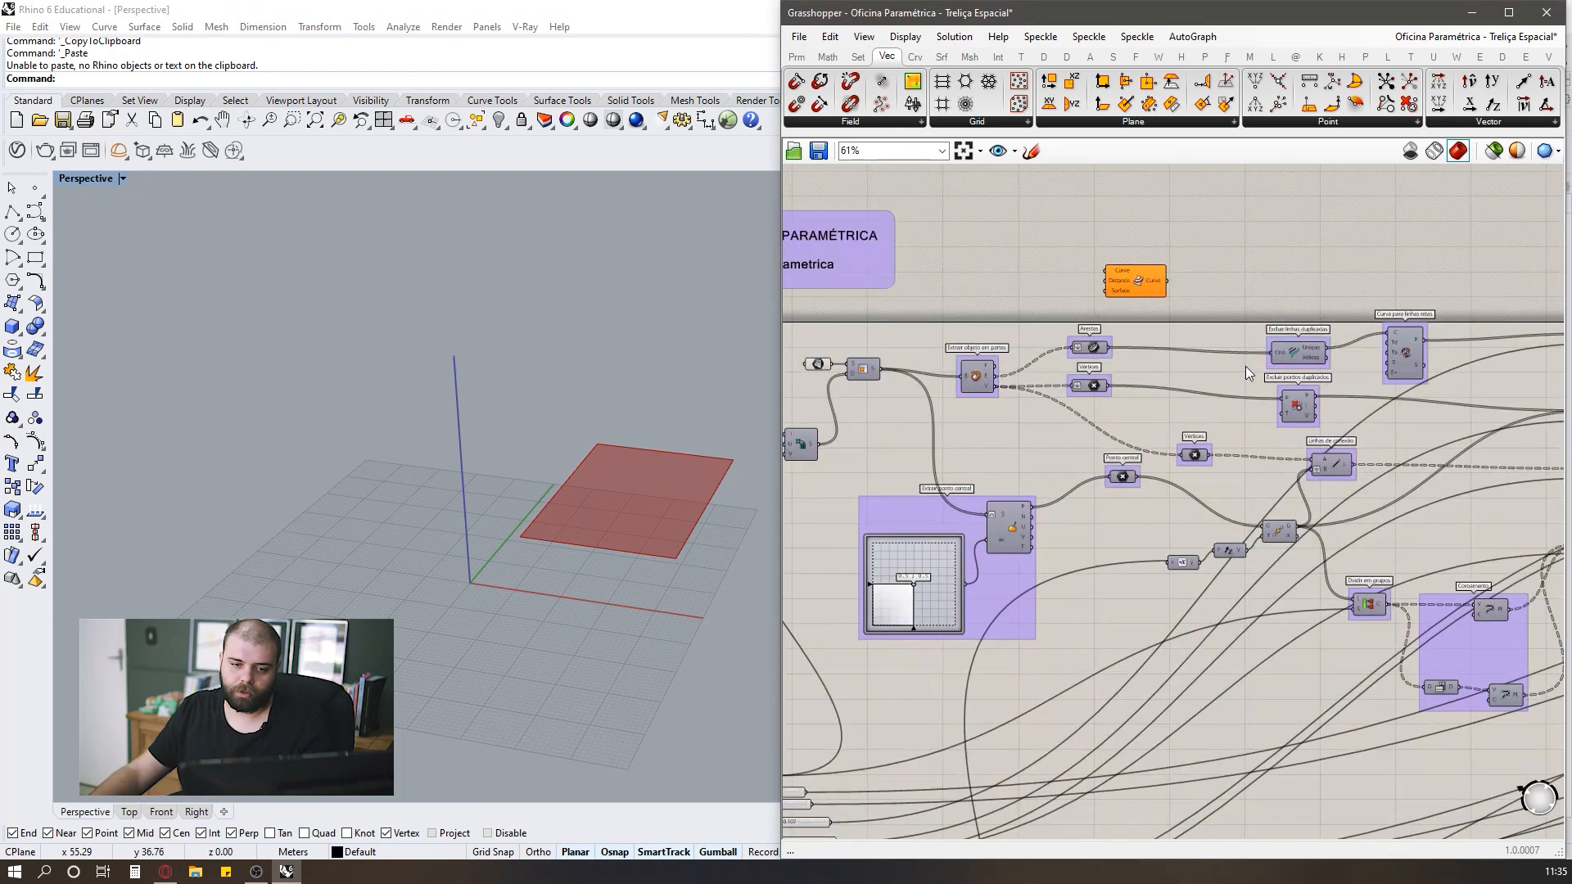
scroll(1267, 292, up, 3)
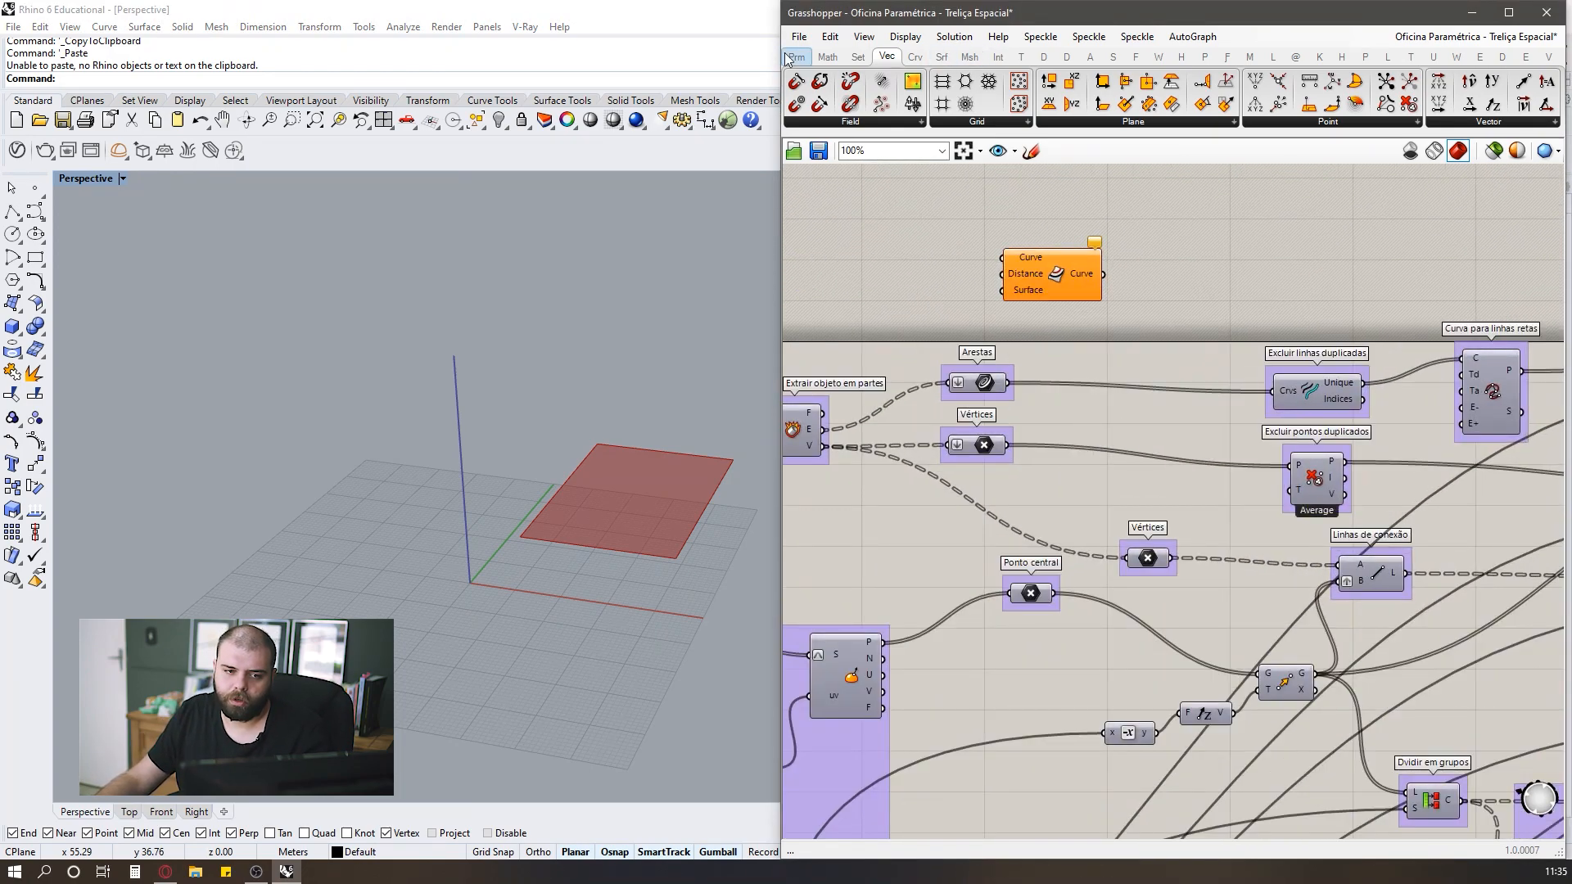
click(795, 58)
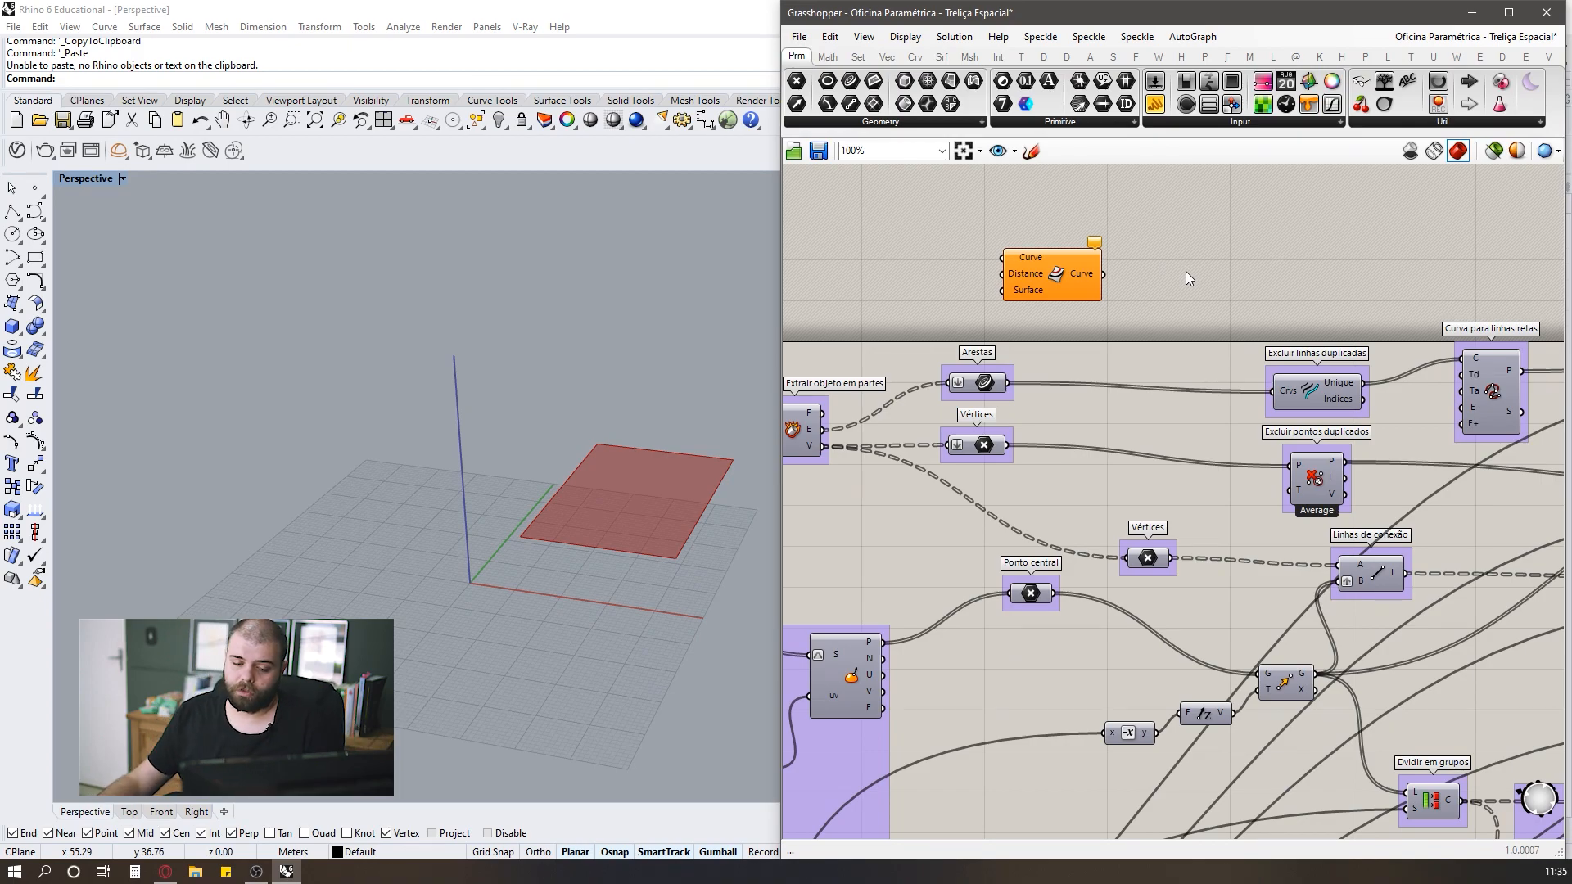
scroll(1185, 272, down, 4)
scroll(987, 346, up, 6)
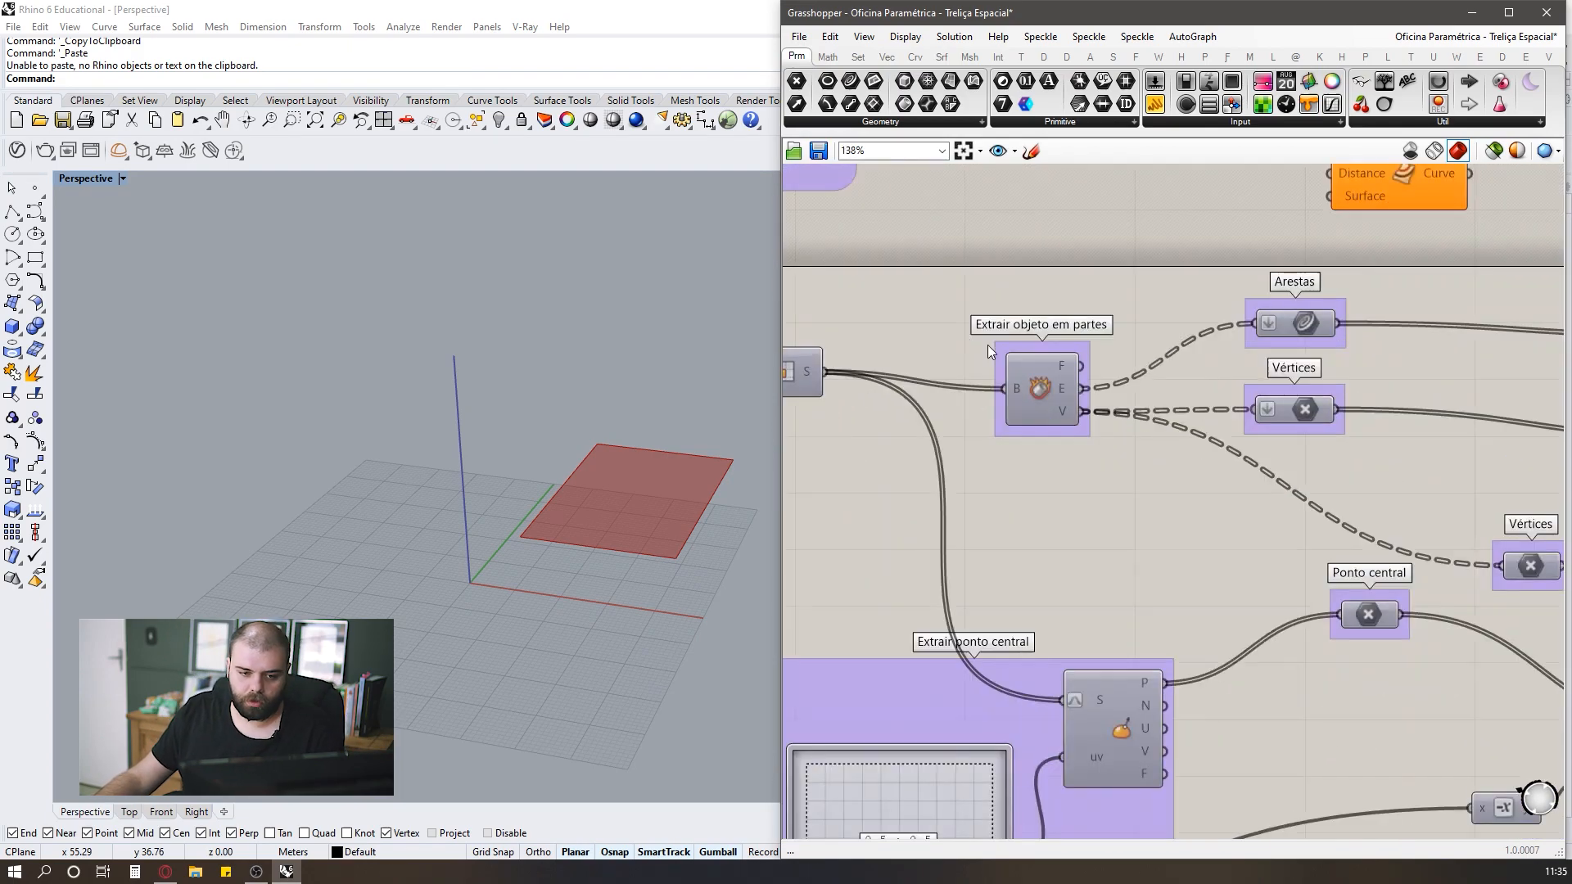
scroll(1041, 395, up, 2)
ctrl+alt+click(1034, 389)
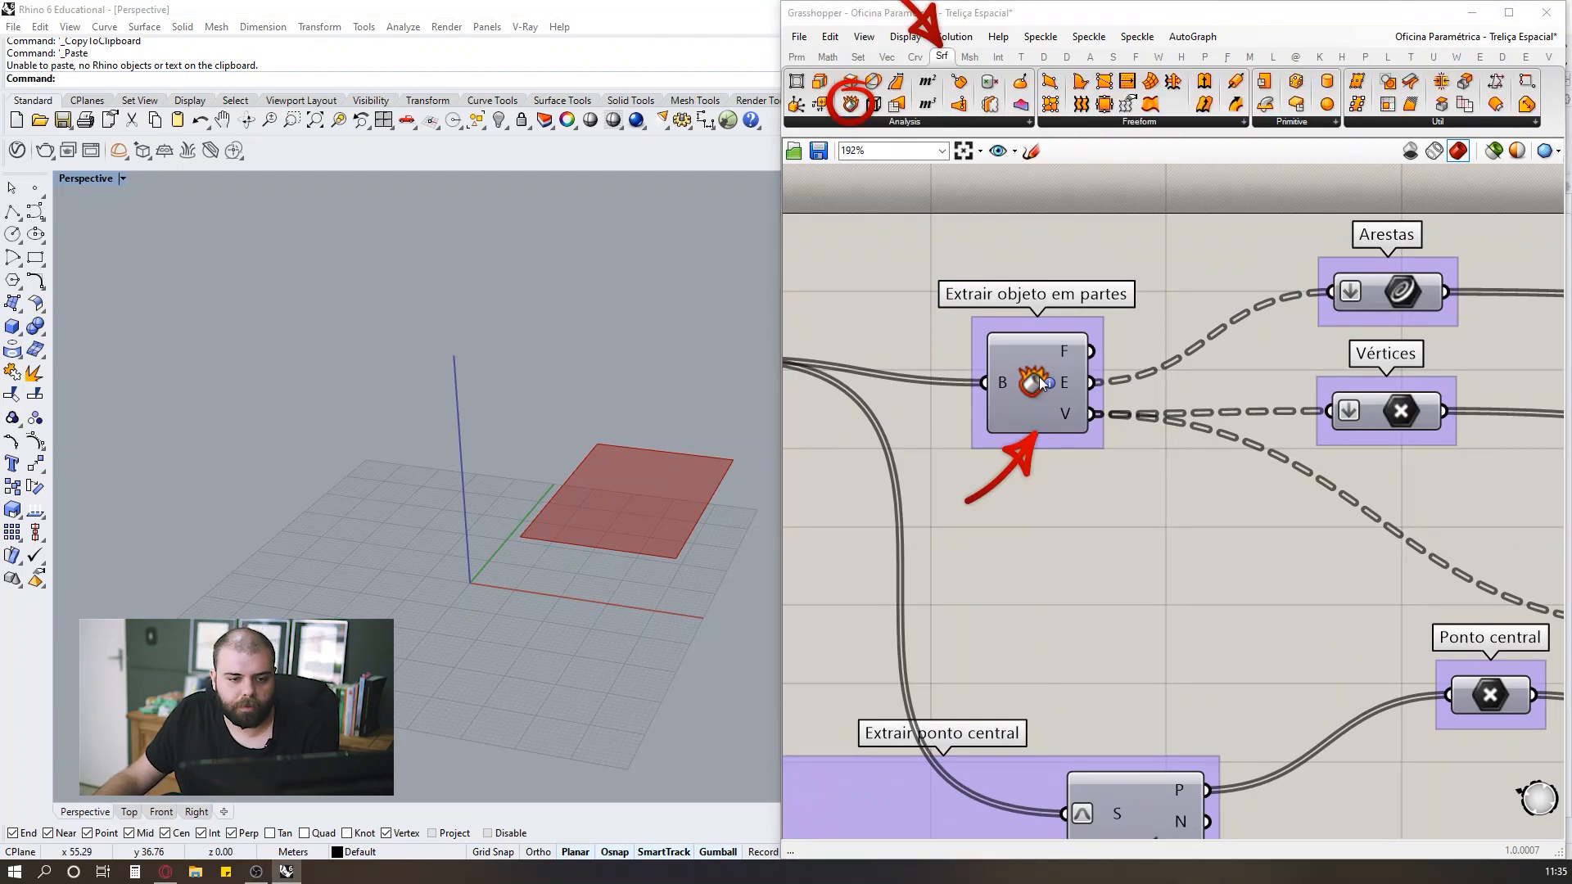
scroll(1030, 390, down, 6)
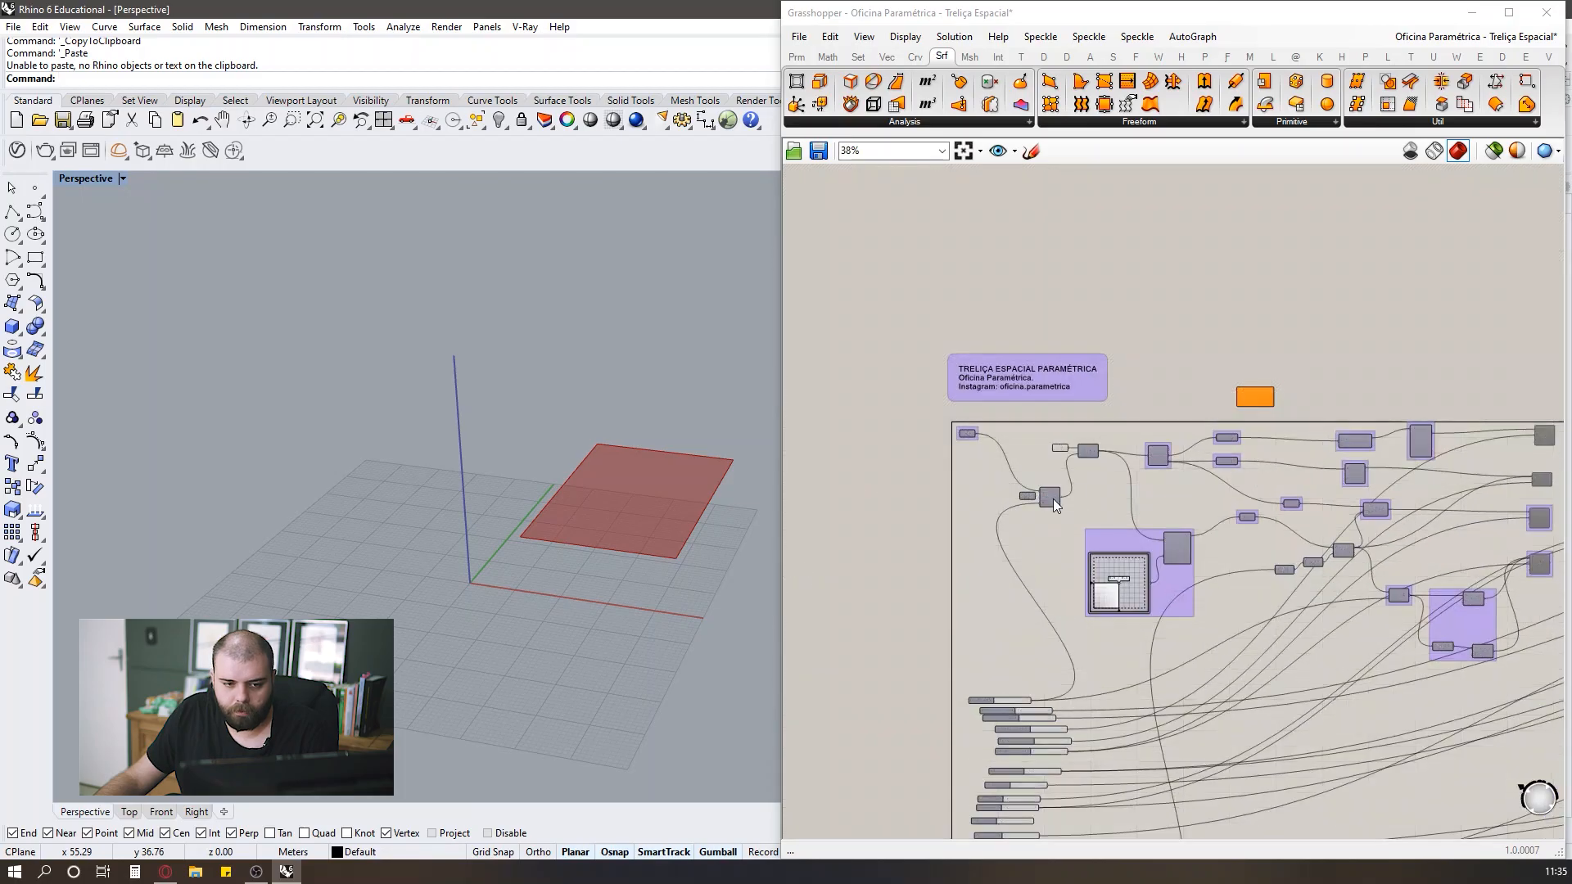
scroll(1131, 498, up, 2)
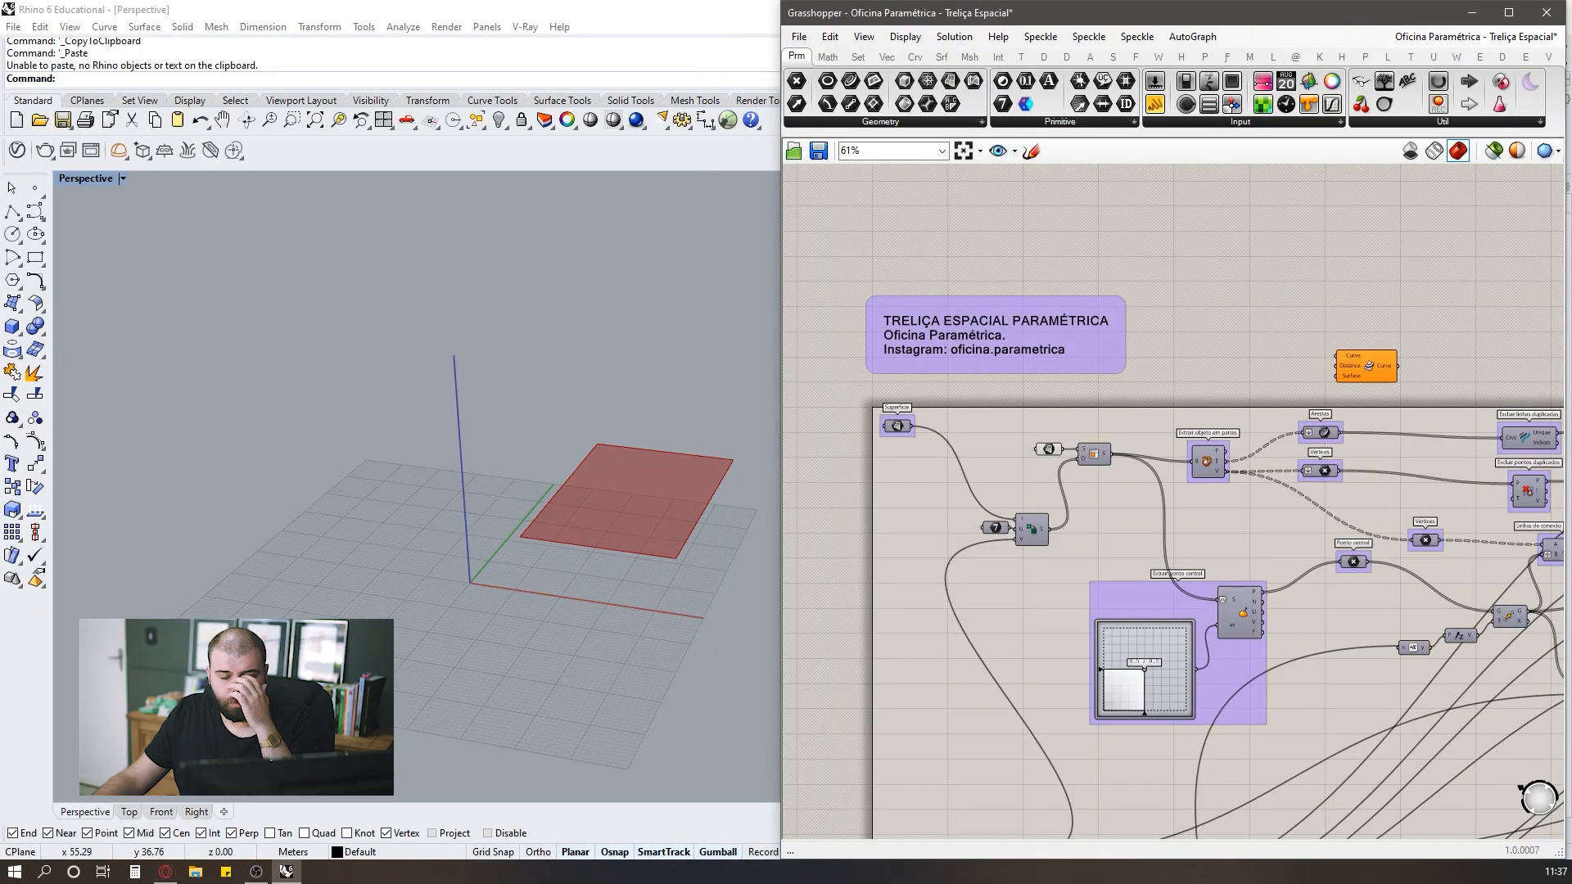
scroll(1027, 419, down, 1)
scroll(1050, 396, up, 1)
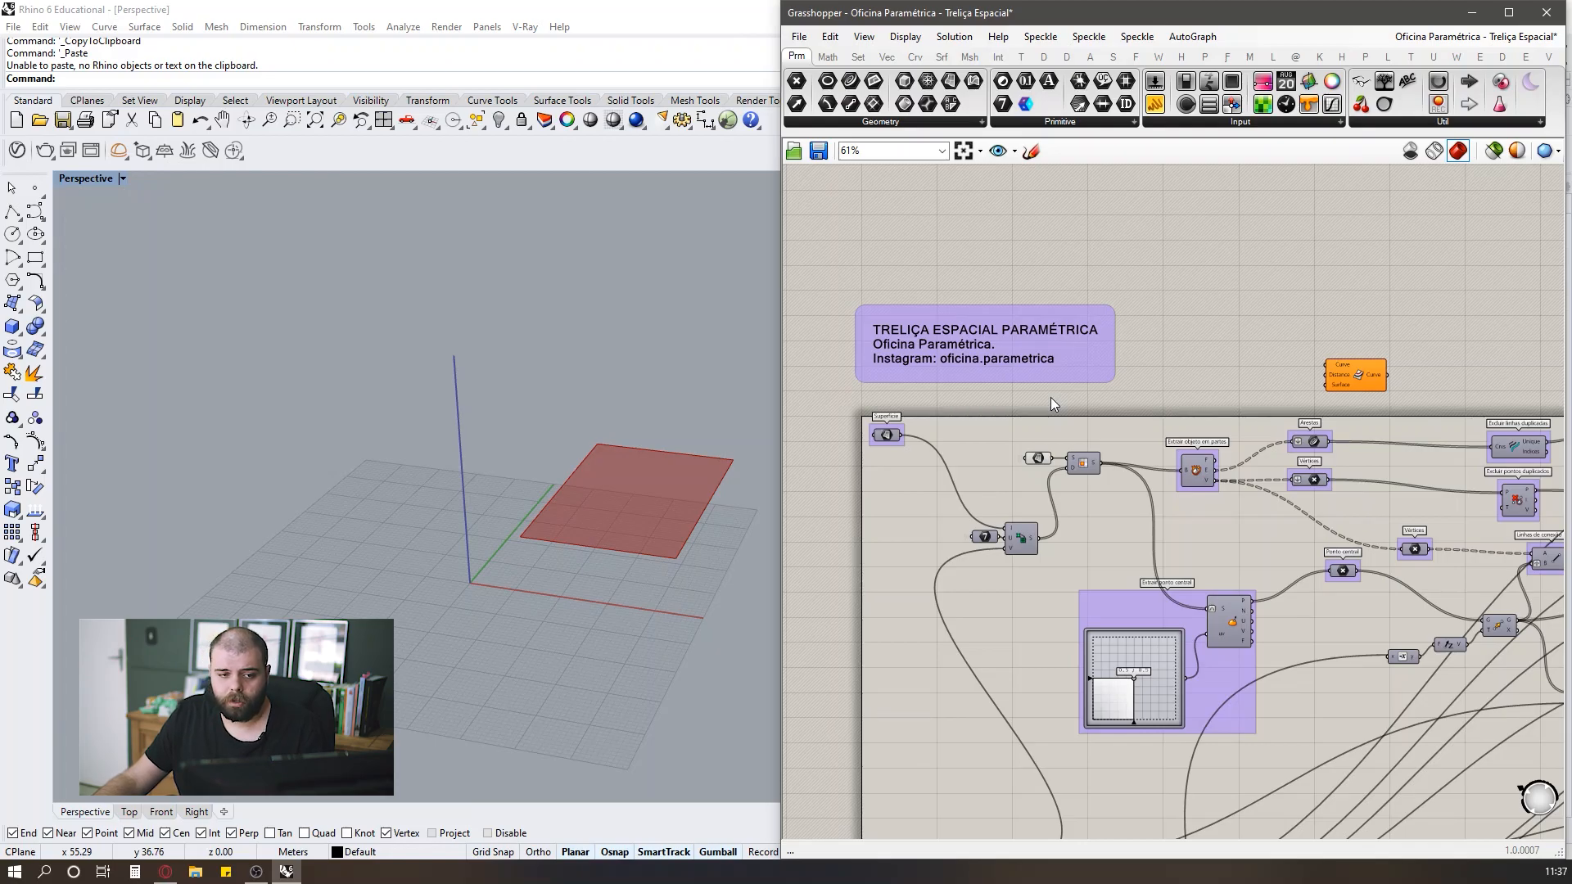
scroll(889, 290, up, 2)
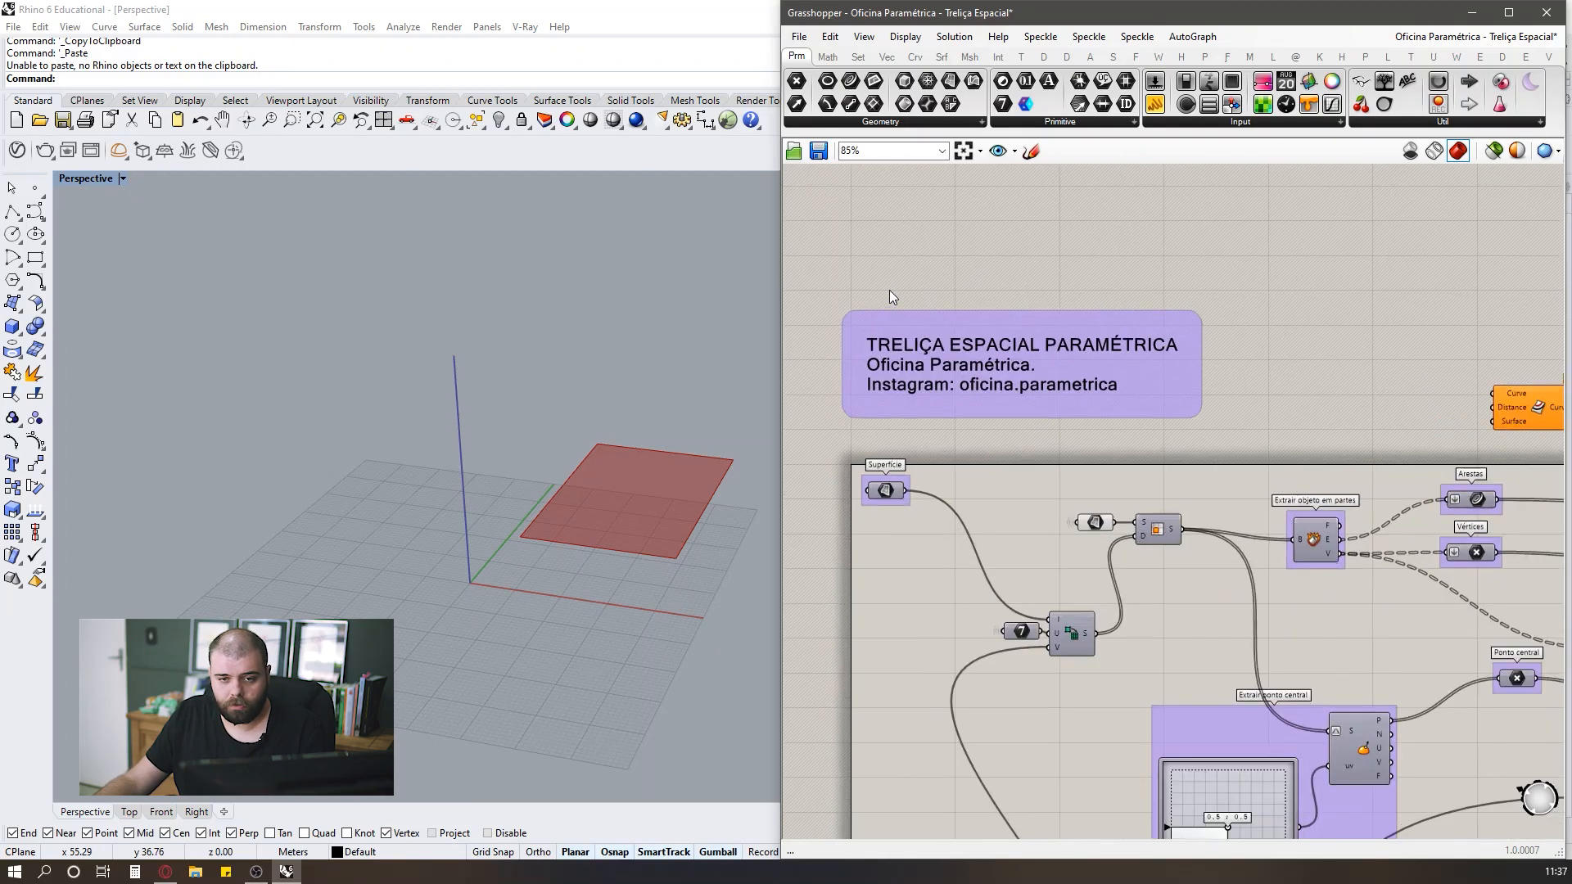
scroll(1024, 221, down, 2)
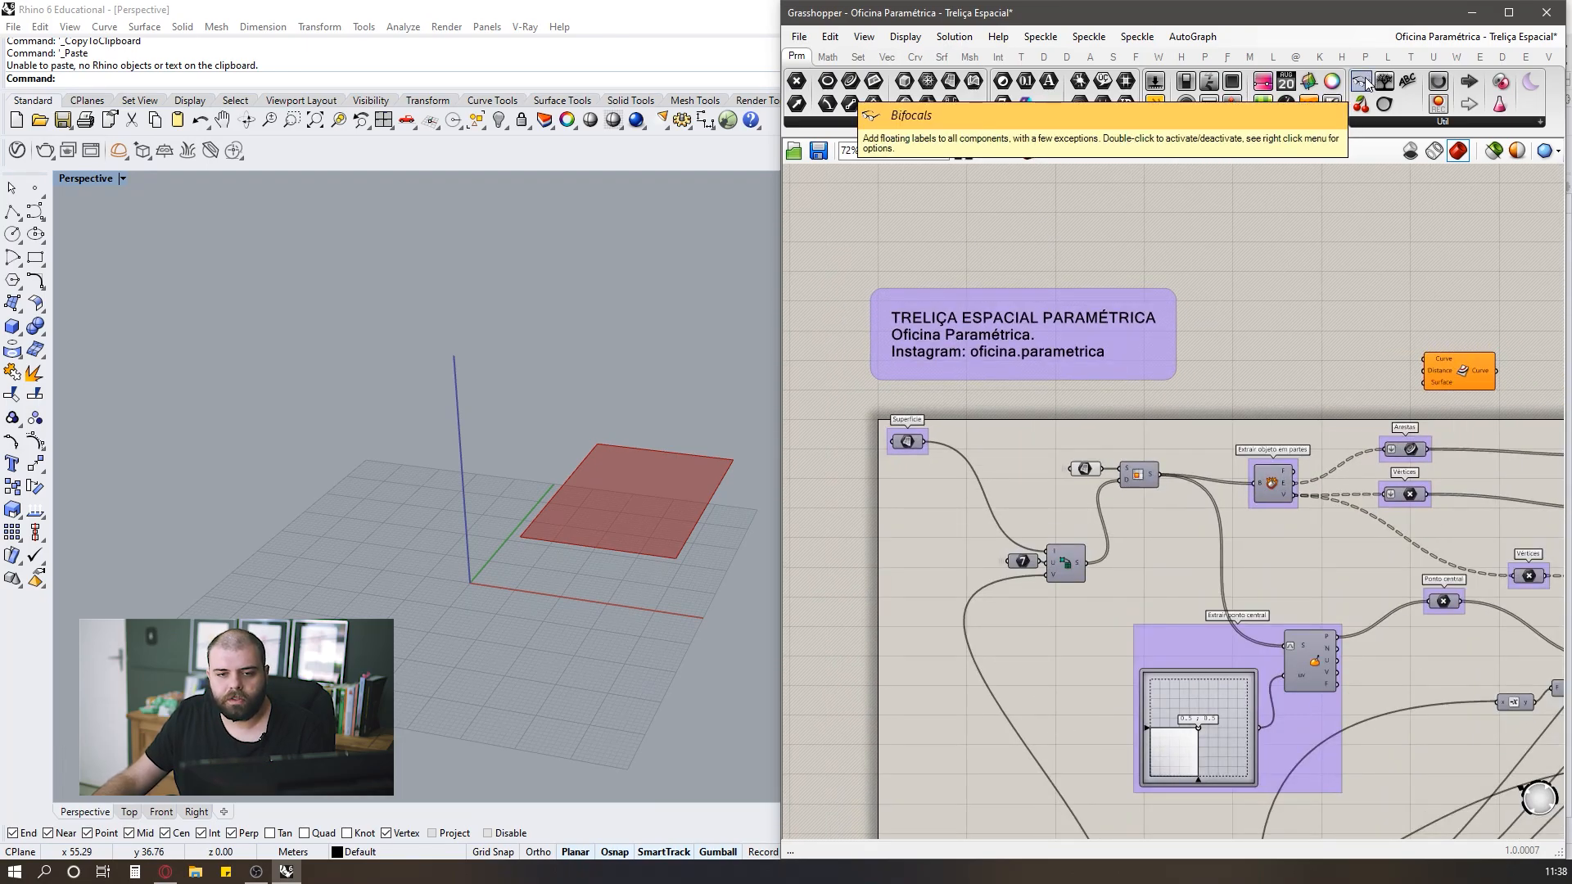
Look up the Bifocals component in the Util category and switch to the unnamed definition.
mouse_move(1361, 82)
mouse_down()
mouse_move(1283, 185)
mouse_move(1021, 293)
mouse_move(914, 258)
mouse_move(1382, 80)
mouse_up()
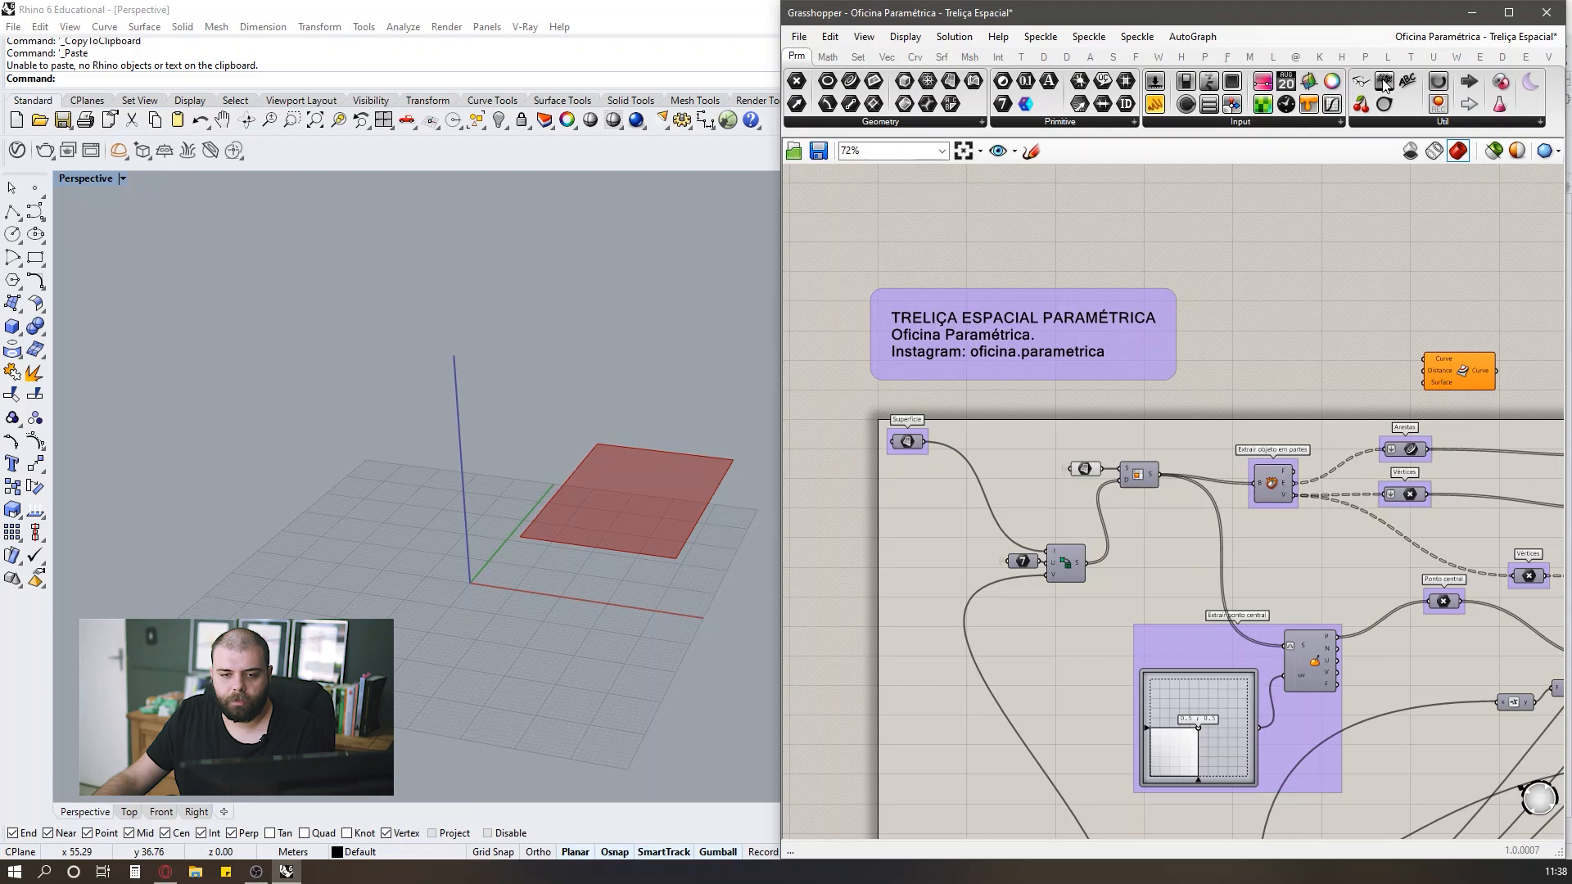
click(1423, 41)
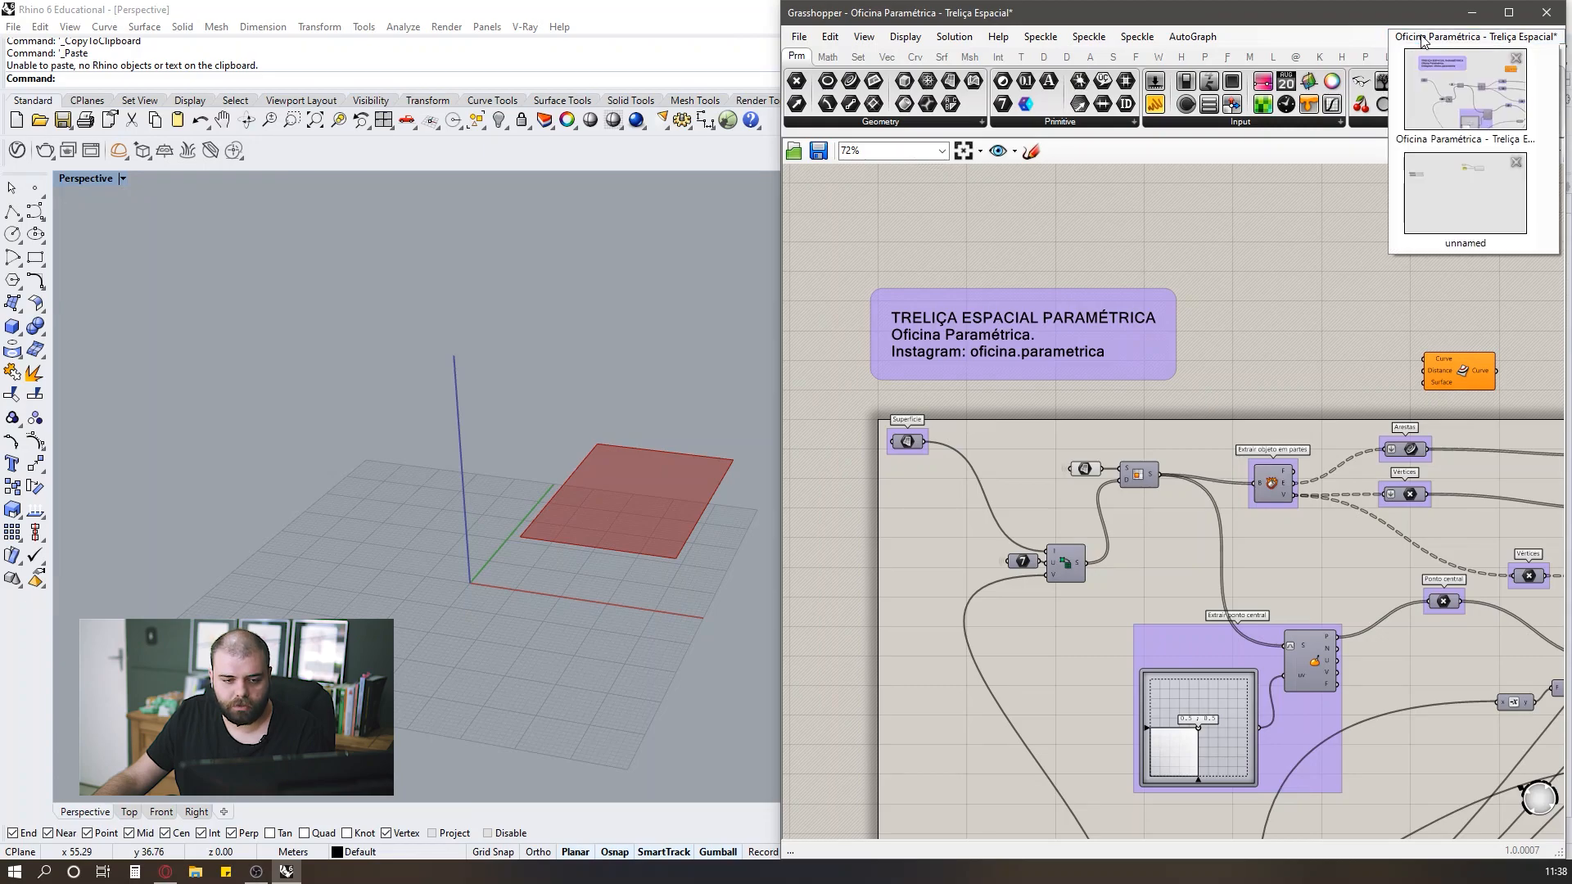
click(1441, 183)
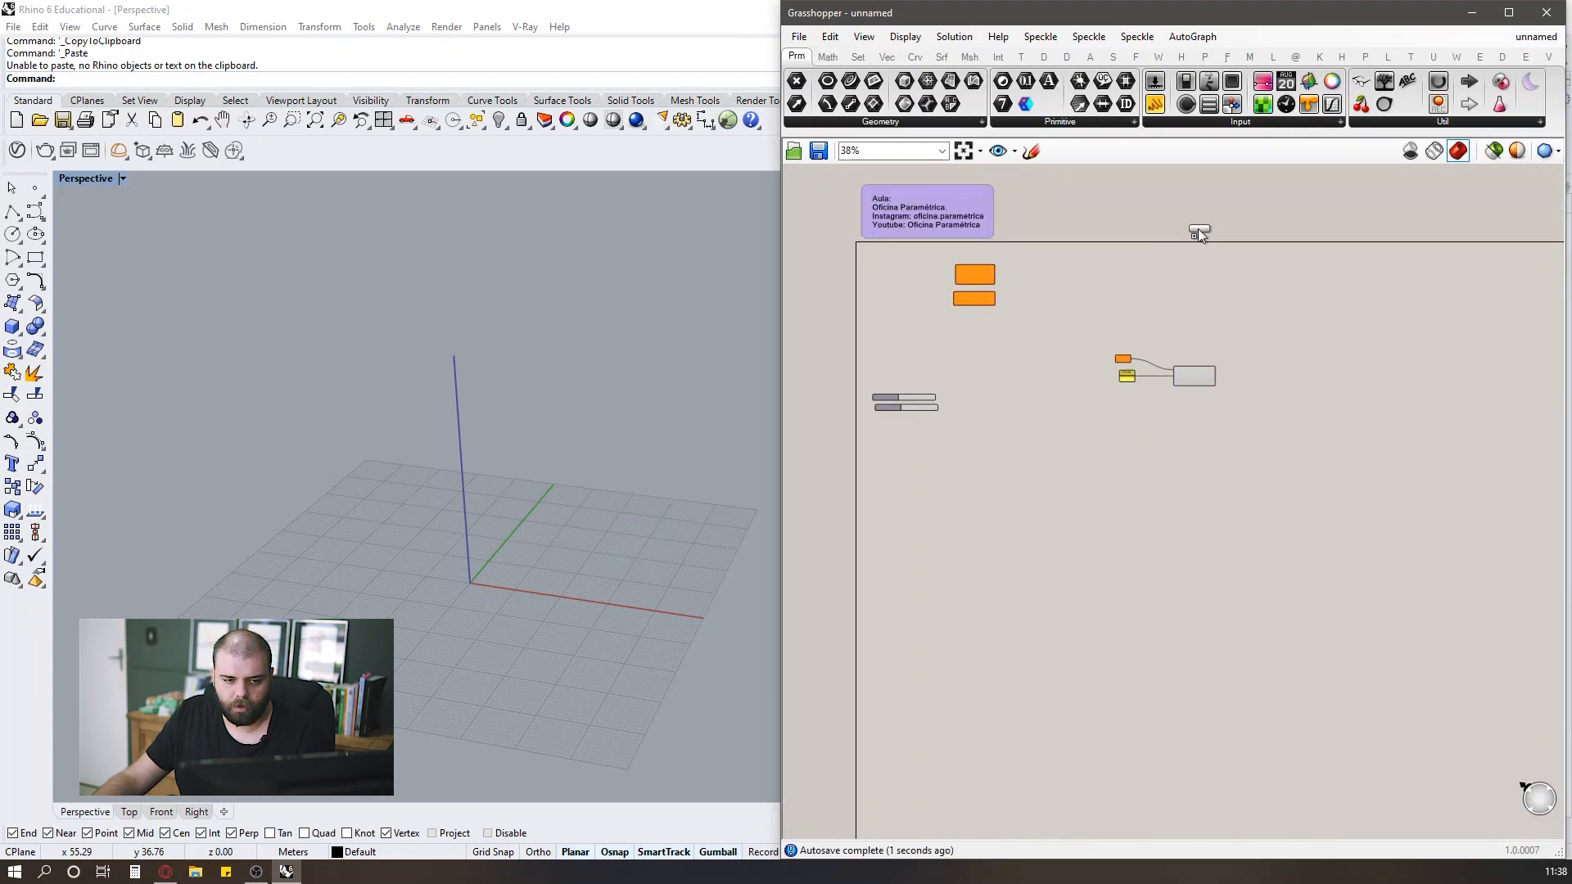
Move the Arc SED and Horizontal Frames components together and the two number sliders closer to the Divide Curve component.
scroll(983, 255, up, 3)
right_drag(1046, 370, 1096, 419)
scroll(1087, 435, up, 2)
drag(1087, 437, 945, 250)
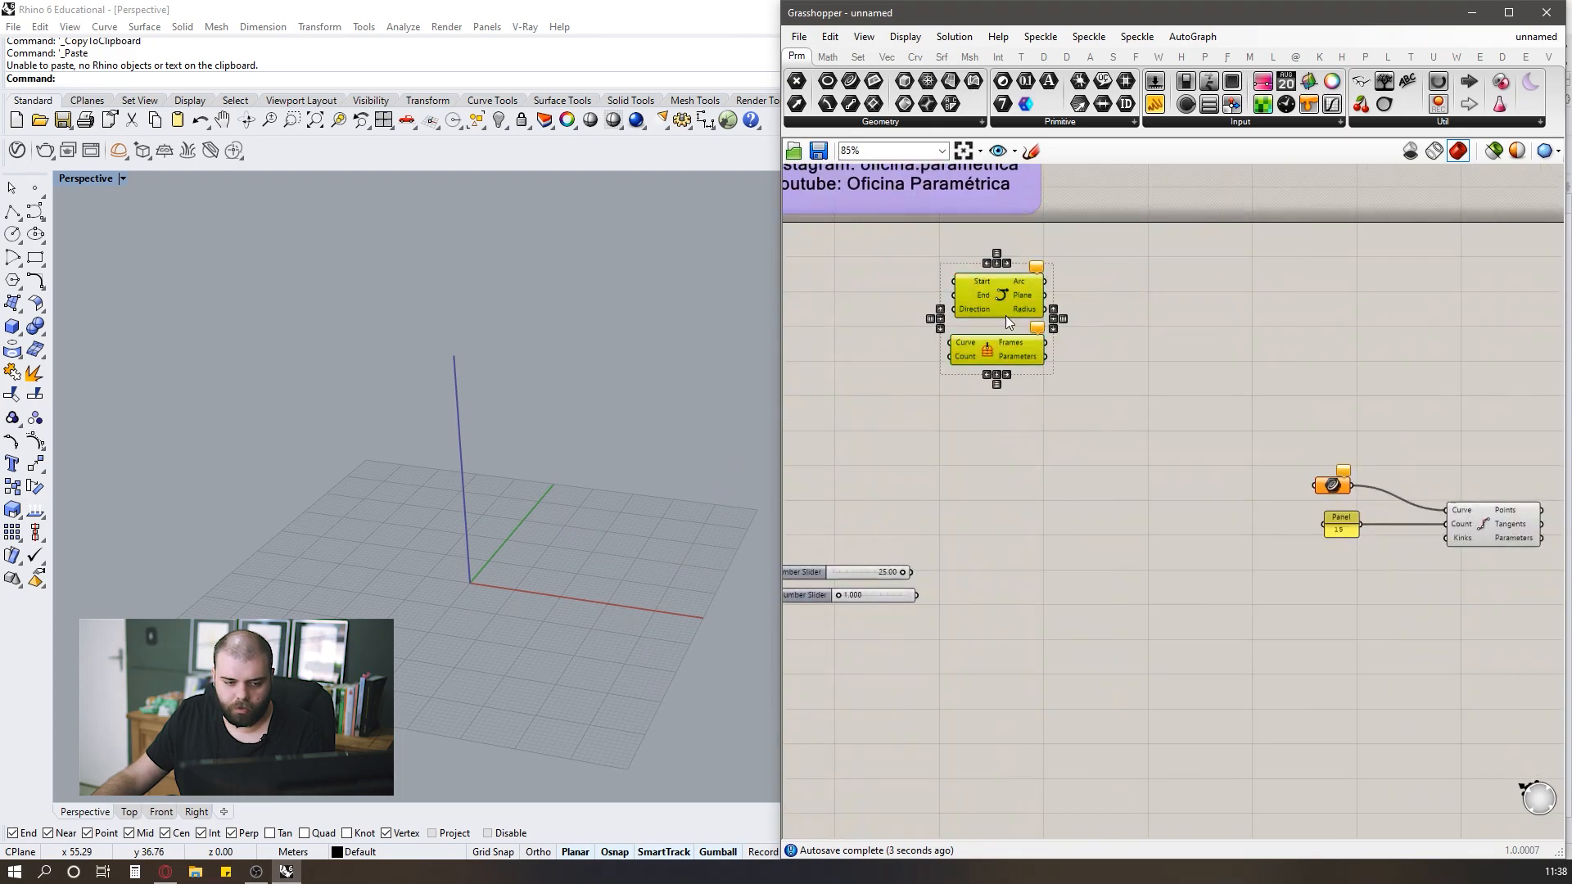
drag(1005, 316, 1170, 439)
click(1217, 349)
scroll(997, 595, down, 2)
drag(980, 660, 1037, 567)
click(1169, 503)
scroll(1169, 503, up, 2)
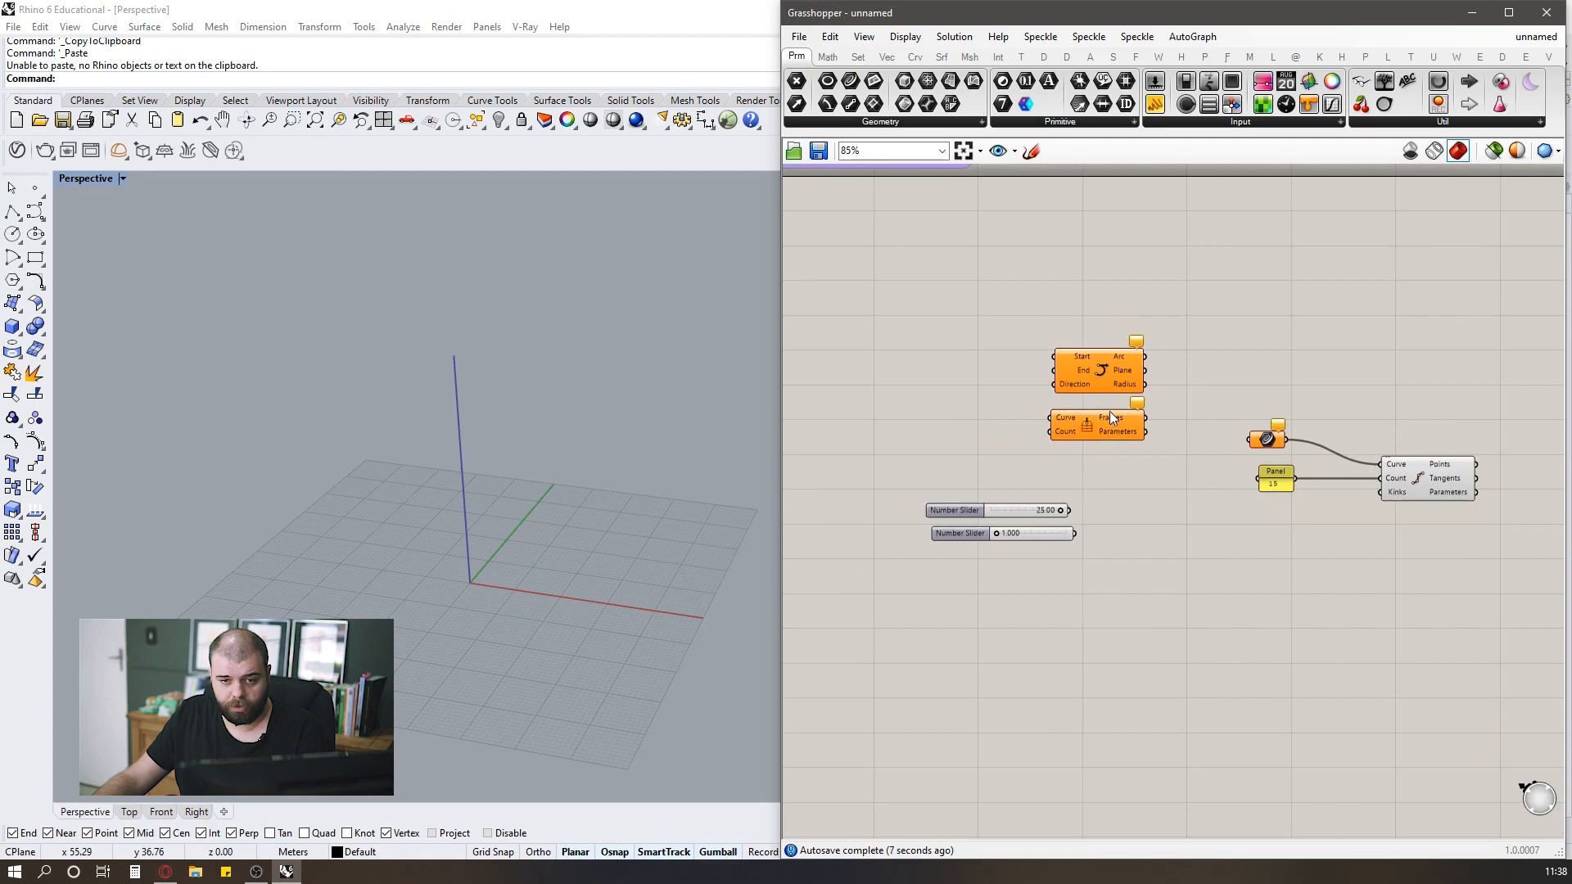
Add a Bifocals component to label the components and move the Arc SED component away from Horizontal Frames.
scroll(1257, 417, up, 1)
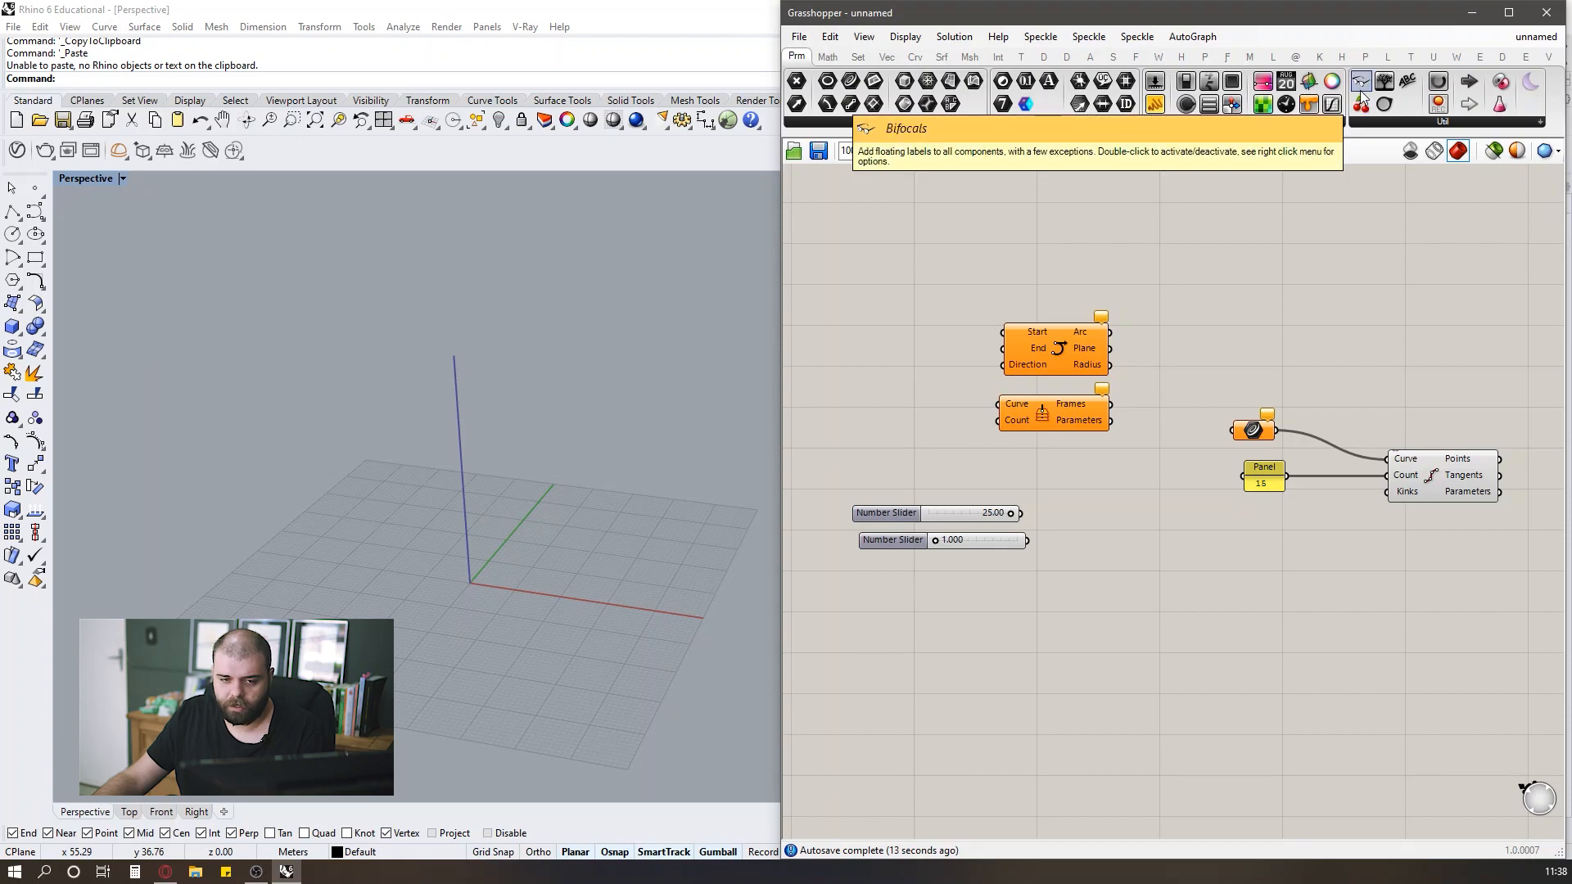
drag(1361, 97, 1114, 252)
scroll(1089, 317, up, 1)
drag(1084, 332, 1000, 289)
click(973, 237)
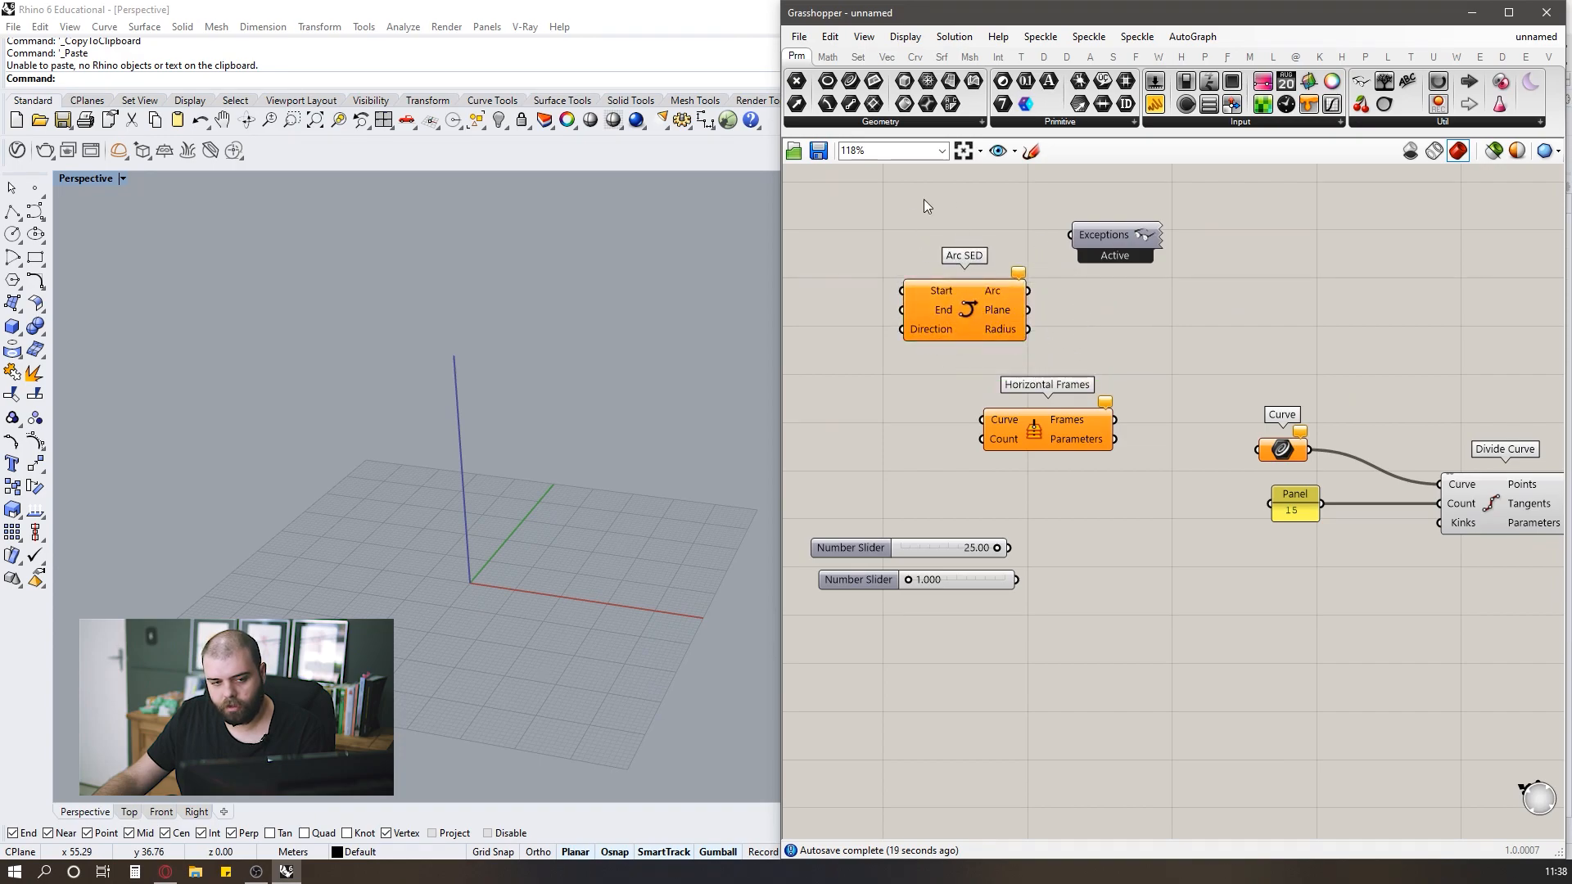
drag(946, 288, 1010, 360)
scroll(979, 238, up, 4)
drag(876, 223, 1022, 313)
scroll(1006, 350, down, 4)
Group the two number sliders and name the group "sliders".
drag(999, 740, 912, 601)
key(ctrl+g)
scroll(873, 578, up, 3)
right_click(872, 578)
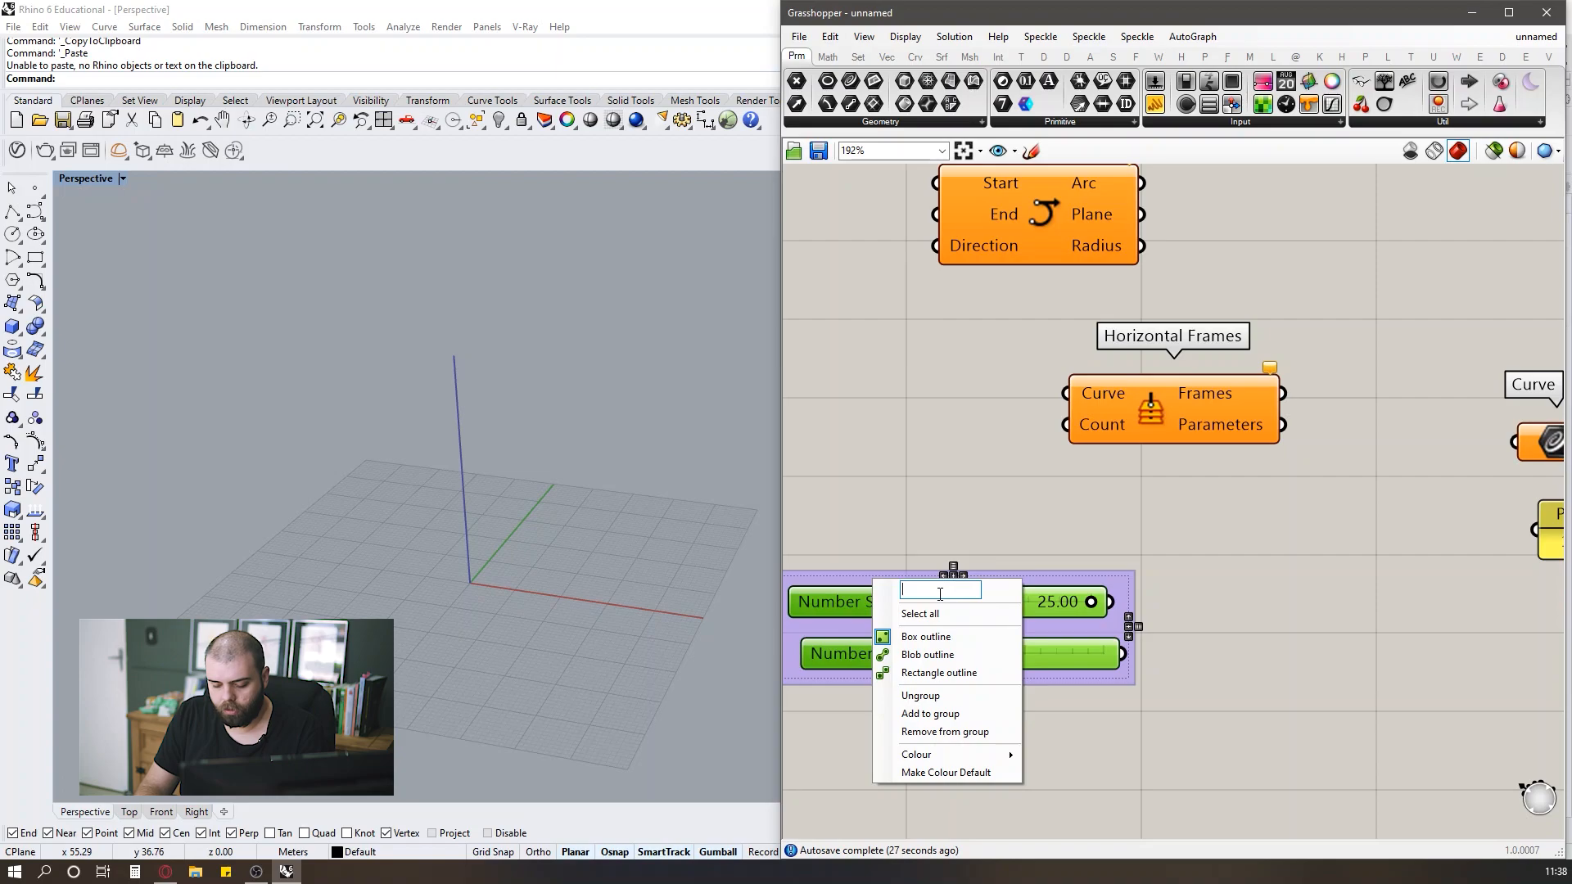
text(sliders)
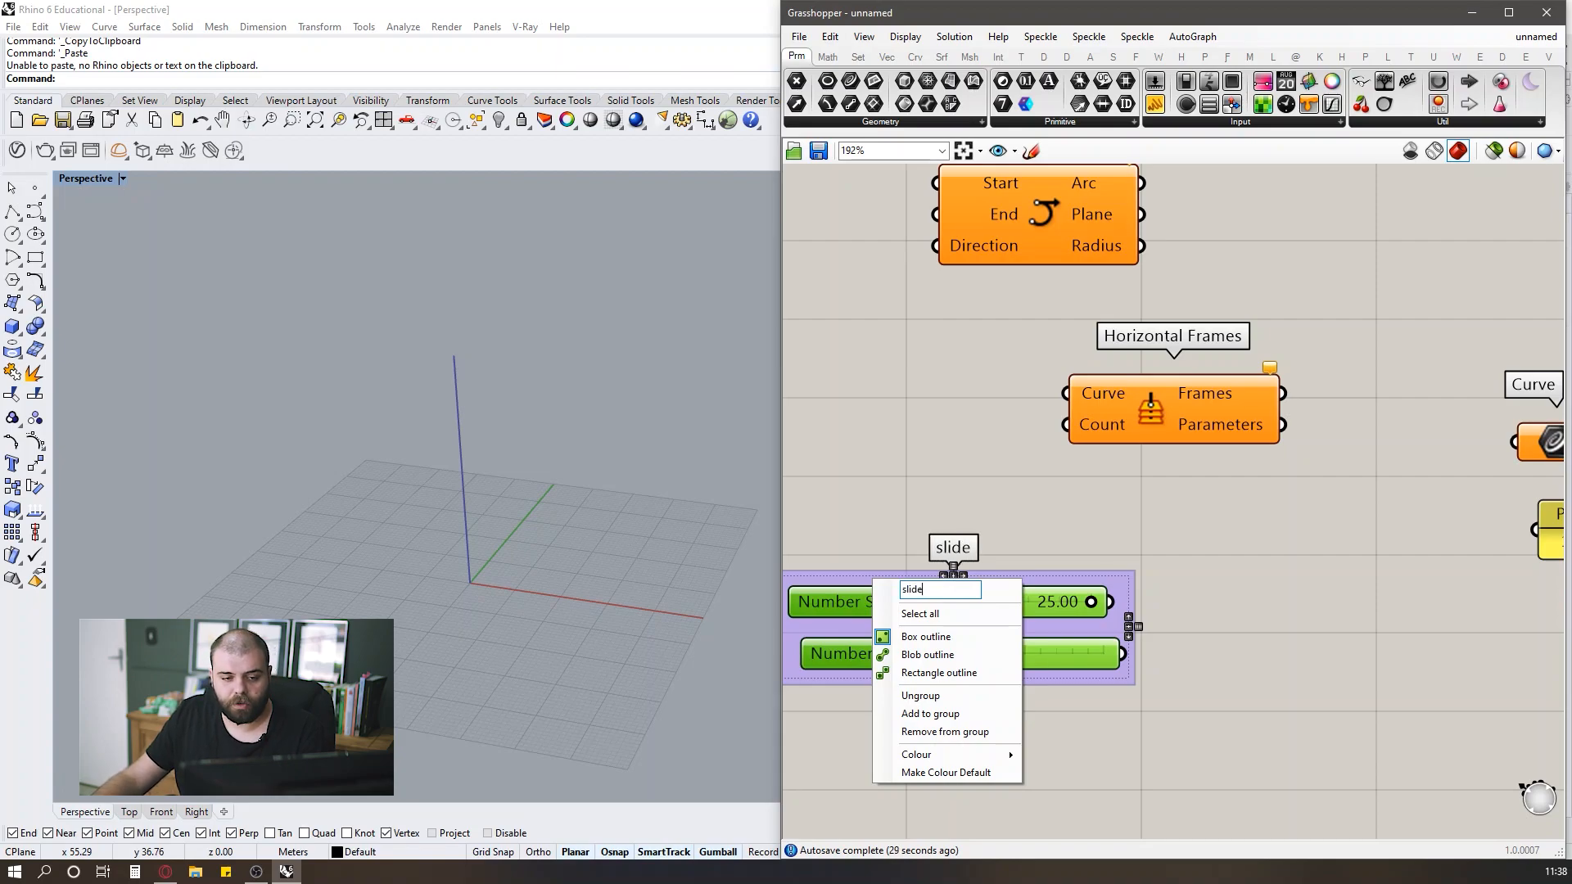
key(Return)
click(916, 410)
Try a rectangle outline on the sliders group and ungroup the two number sliders.
scroll(888, 560, down, 4)
scroll(1056, 475, up, 3)
drag(901, 407, 1137, 571)
scroll(1200, 576, down, 4)
drag(1147, 715, 971, 588)
scroll(1024, 623, up, 3)
right_click(1042, 591)
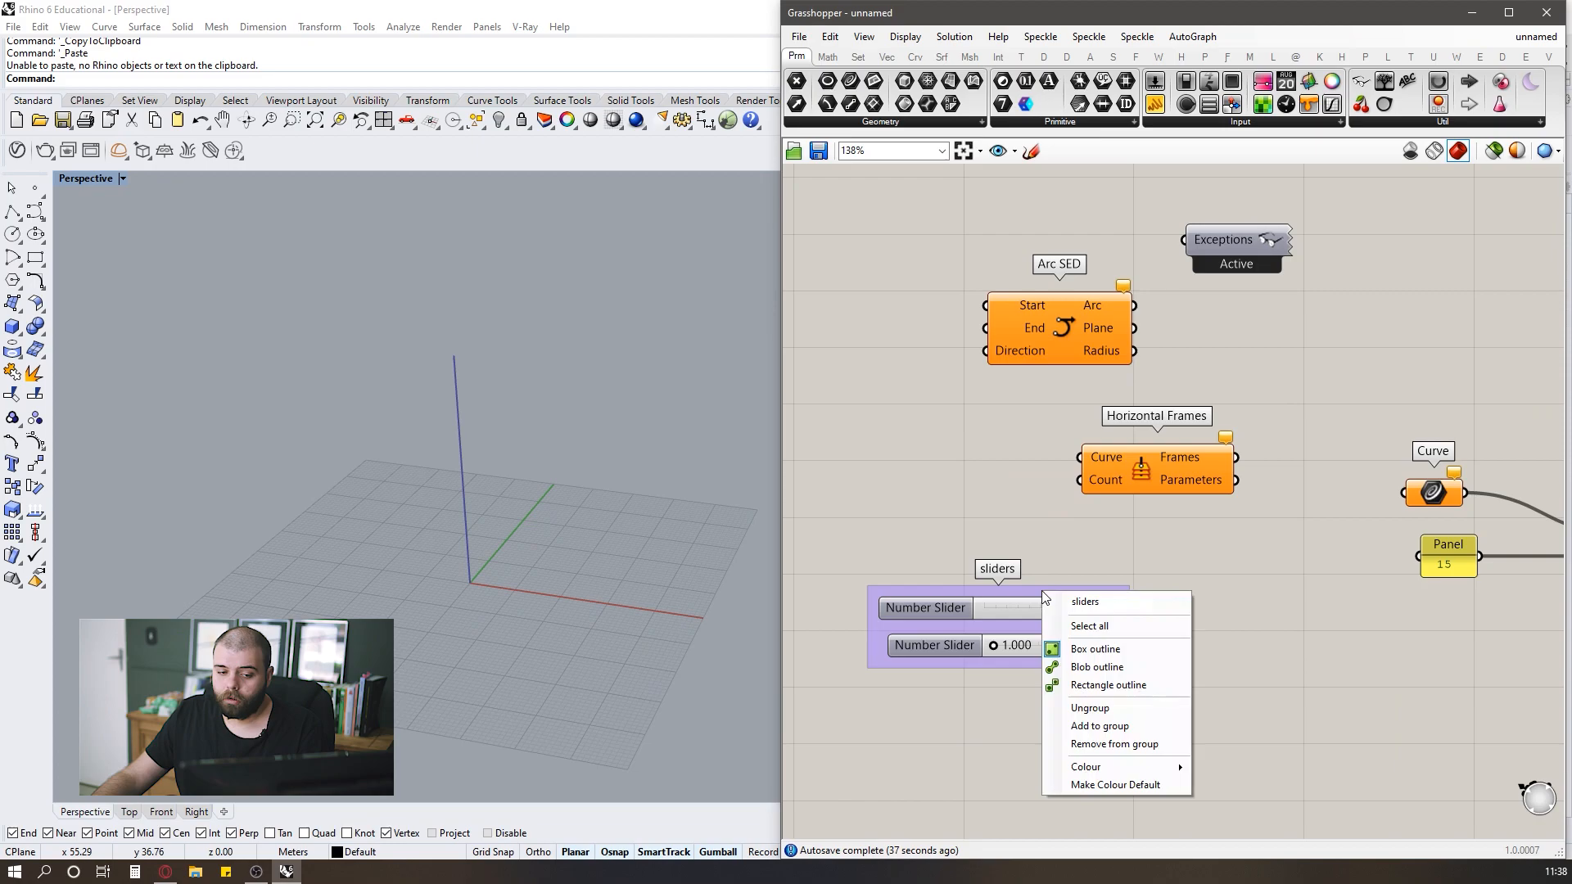
click(1092, 686)
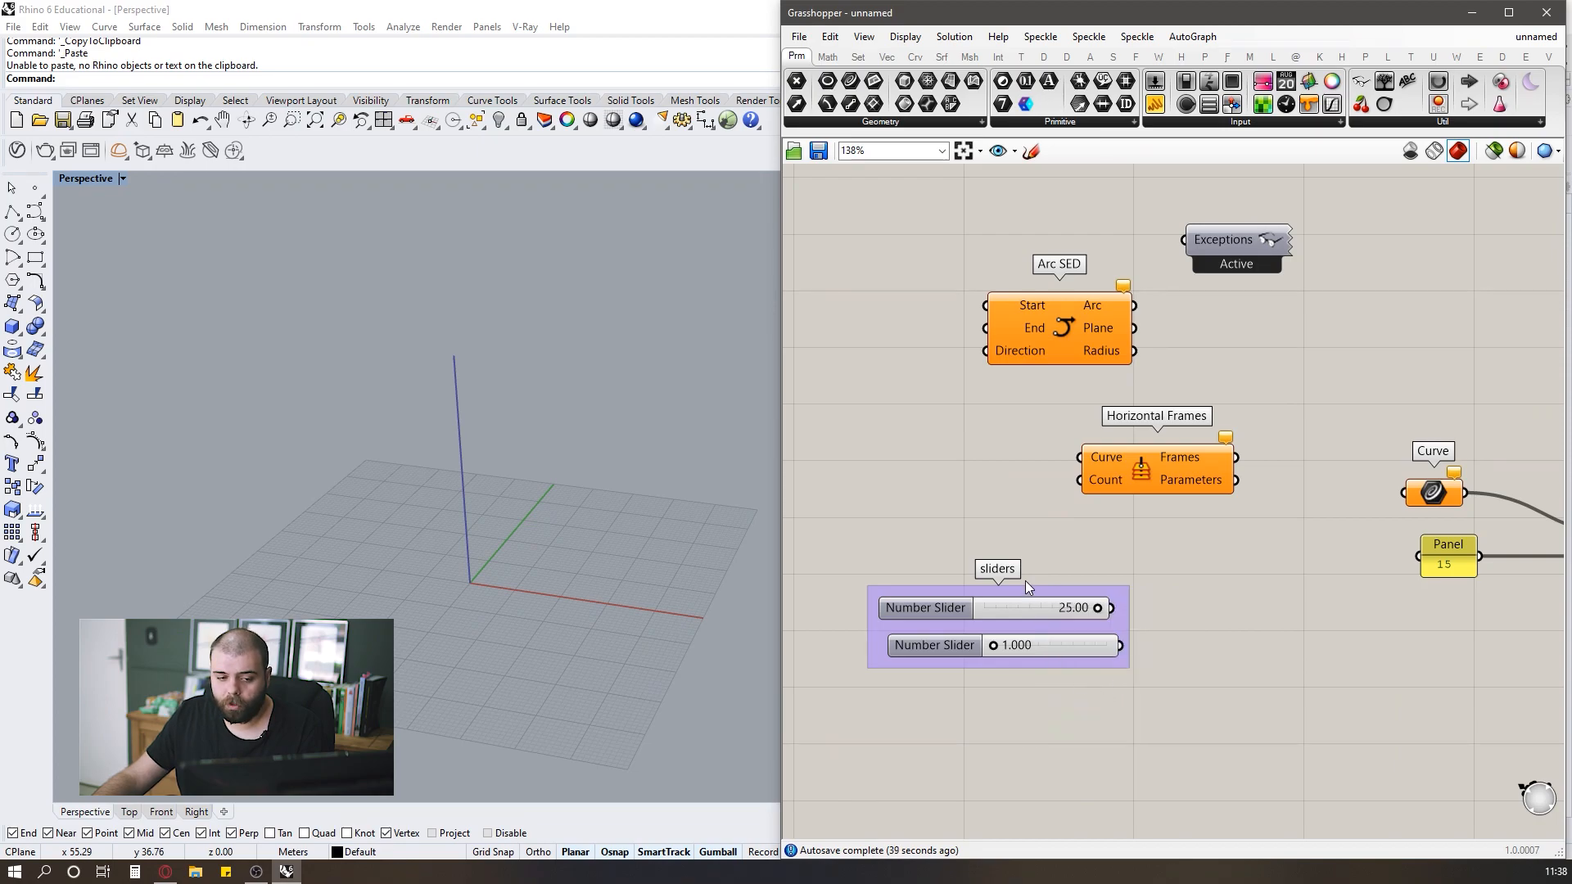
right_click(1027, 583)
click(1089, 705)
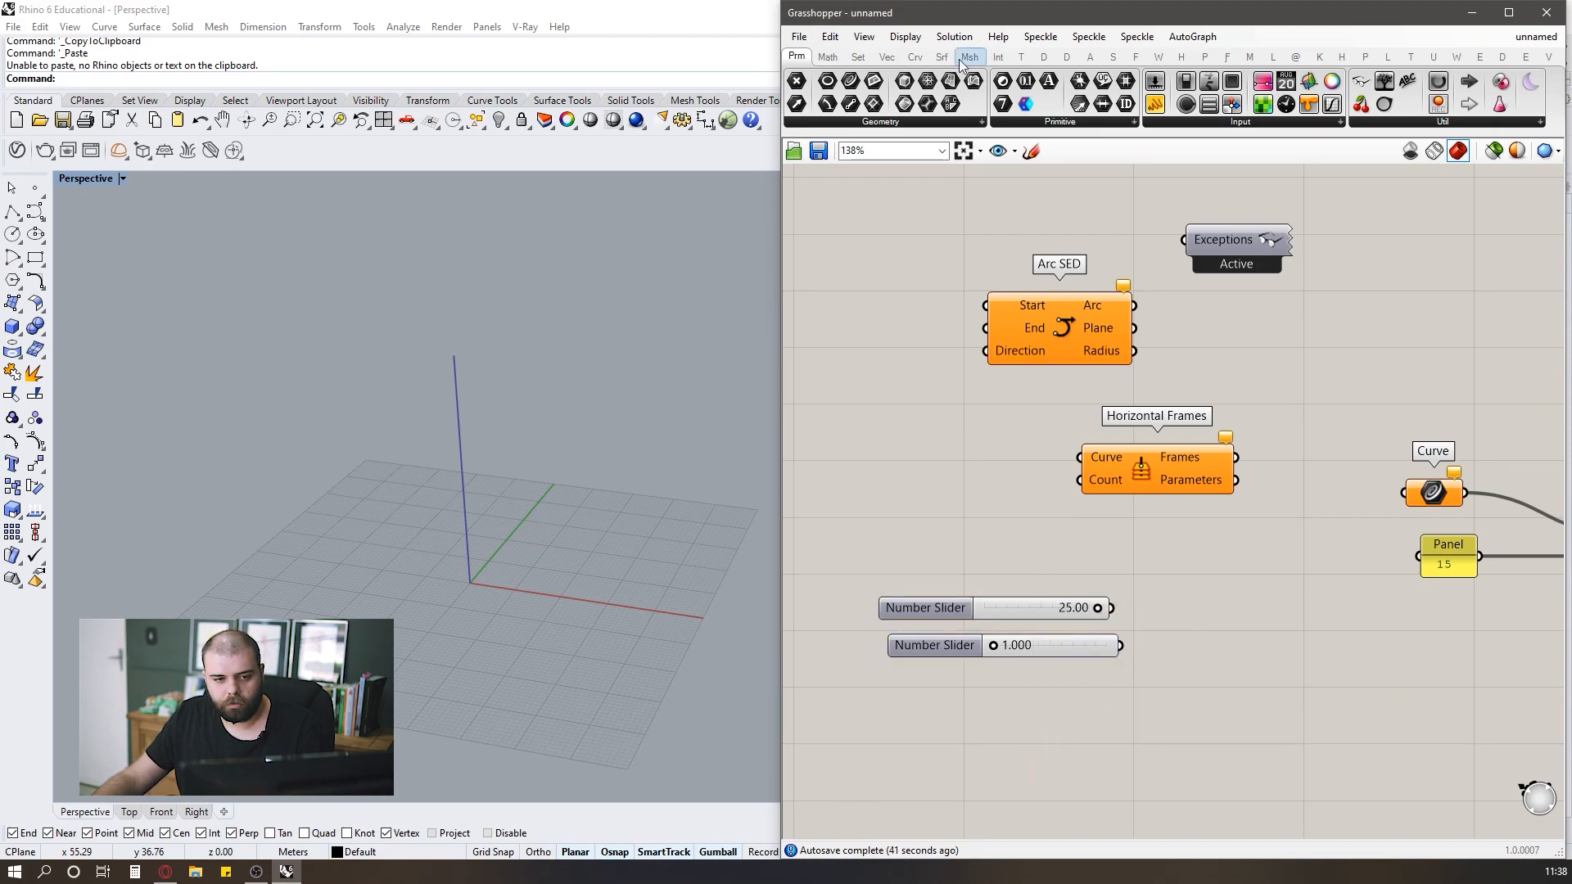
Switch the component display from icons to names and back to icons.
click(906, 36)
click(941, 56)
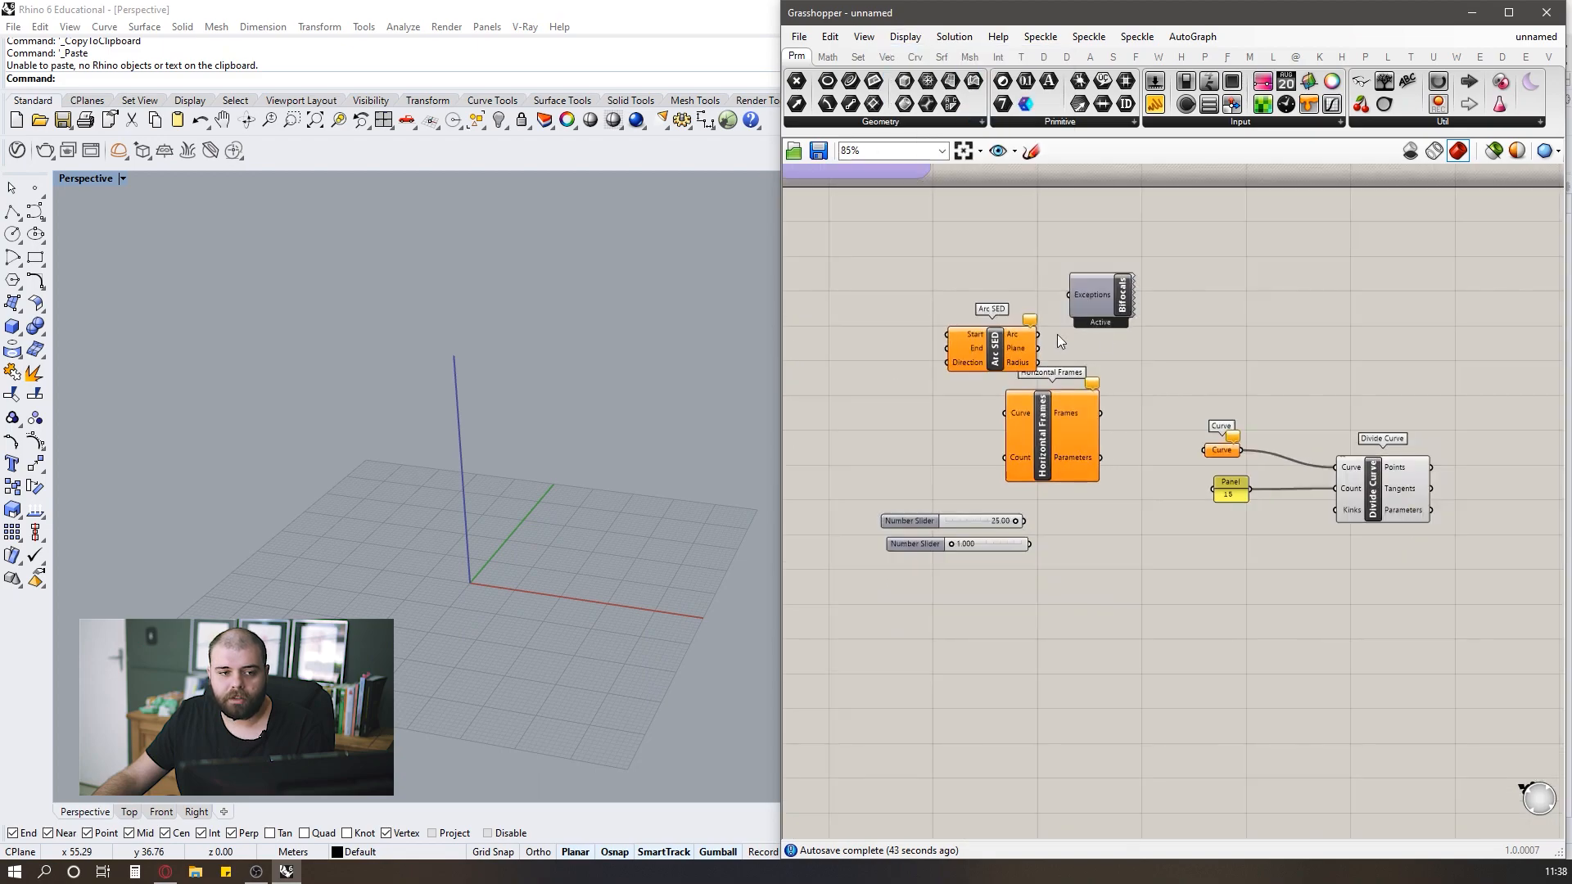
scroll(1058, 341, up, 4)
click(905, 36)
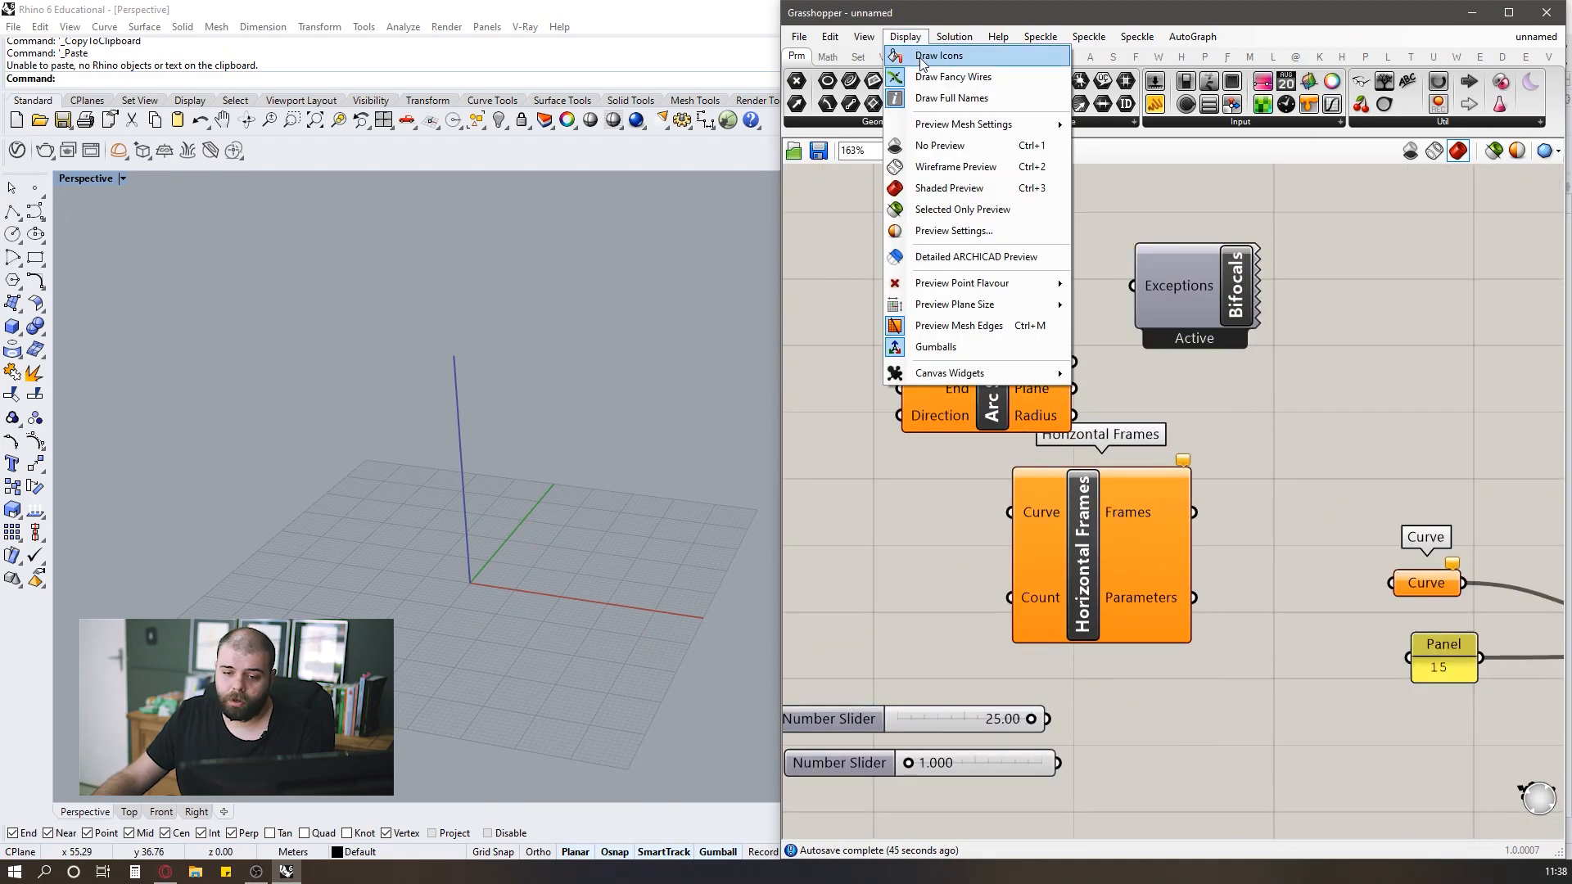
click(921, 63)
Move the Arc SED component farther from Horizontal Frames and shift the Bifocals component slightly closer to Arc SED.
drag(1004, 391, 980, 411)
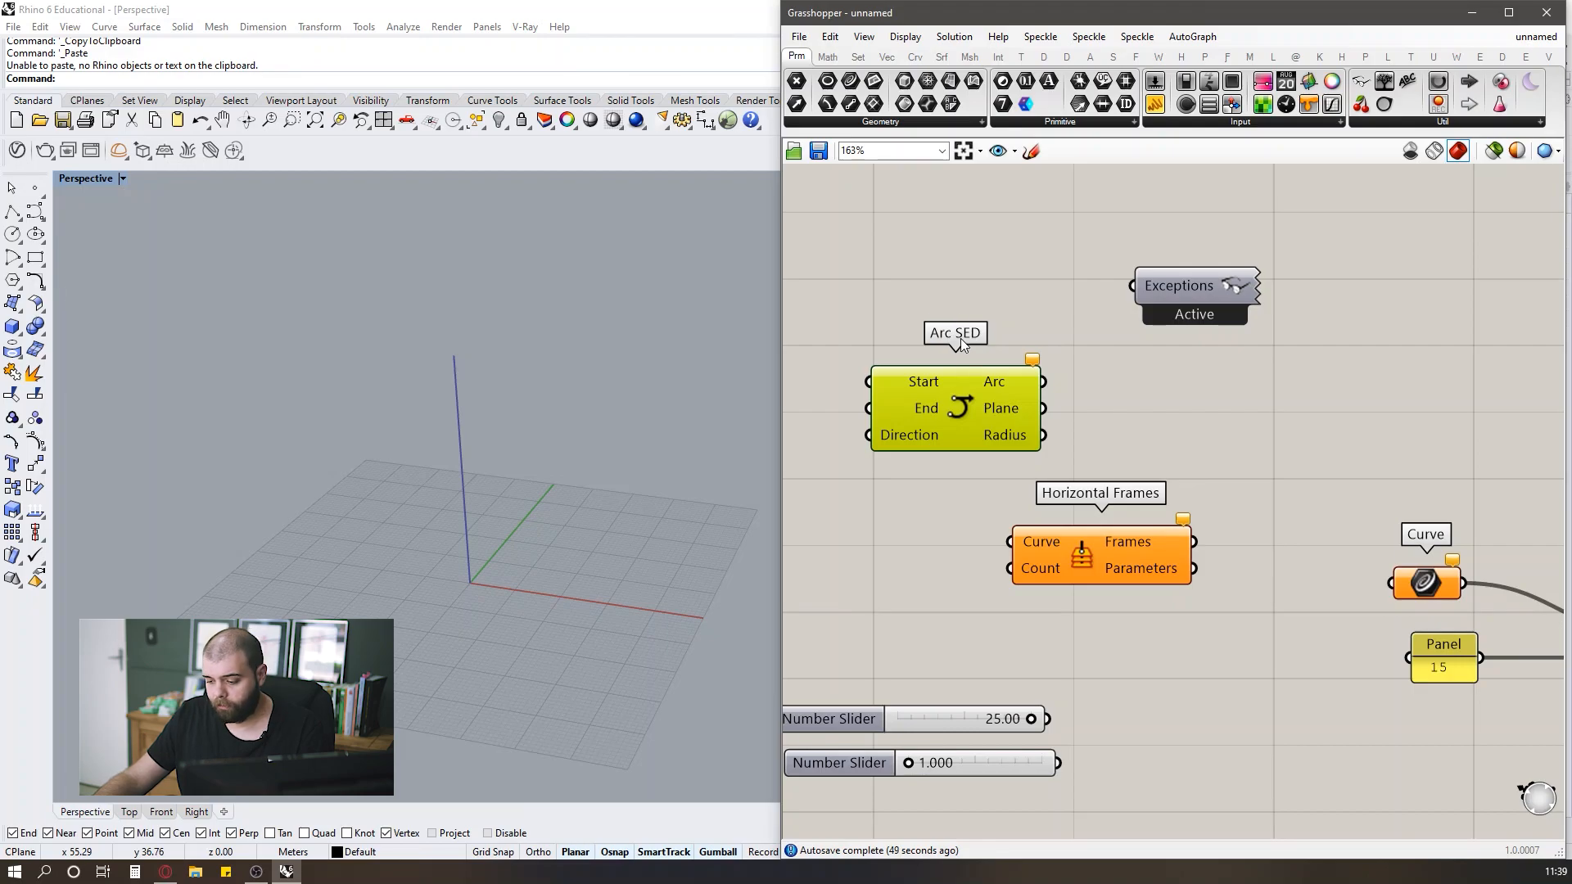
scroll(1473, 350, down, 1)
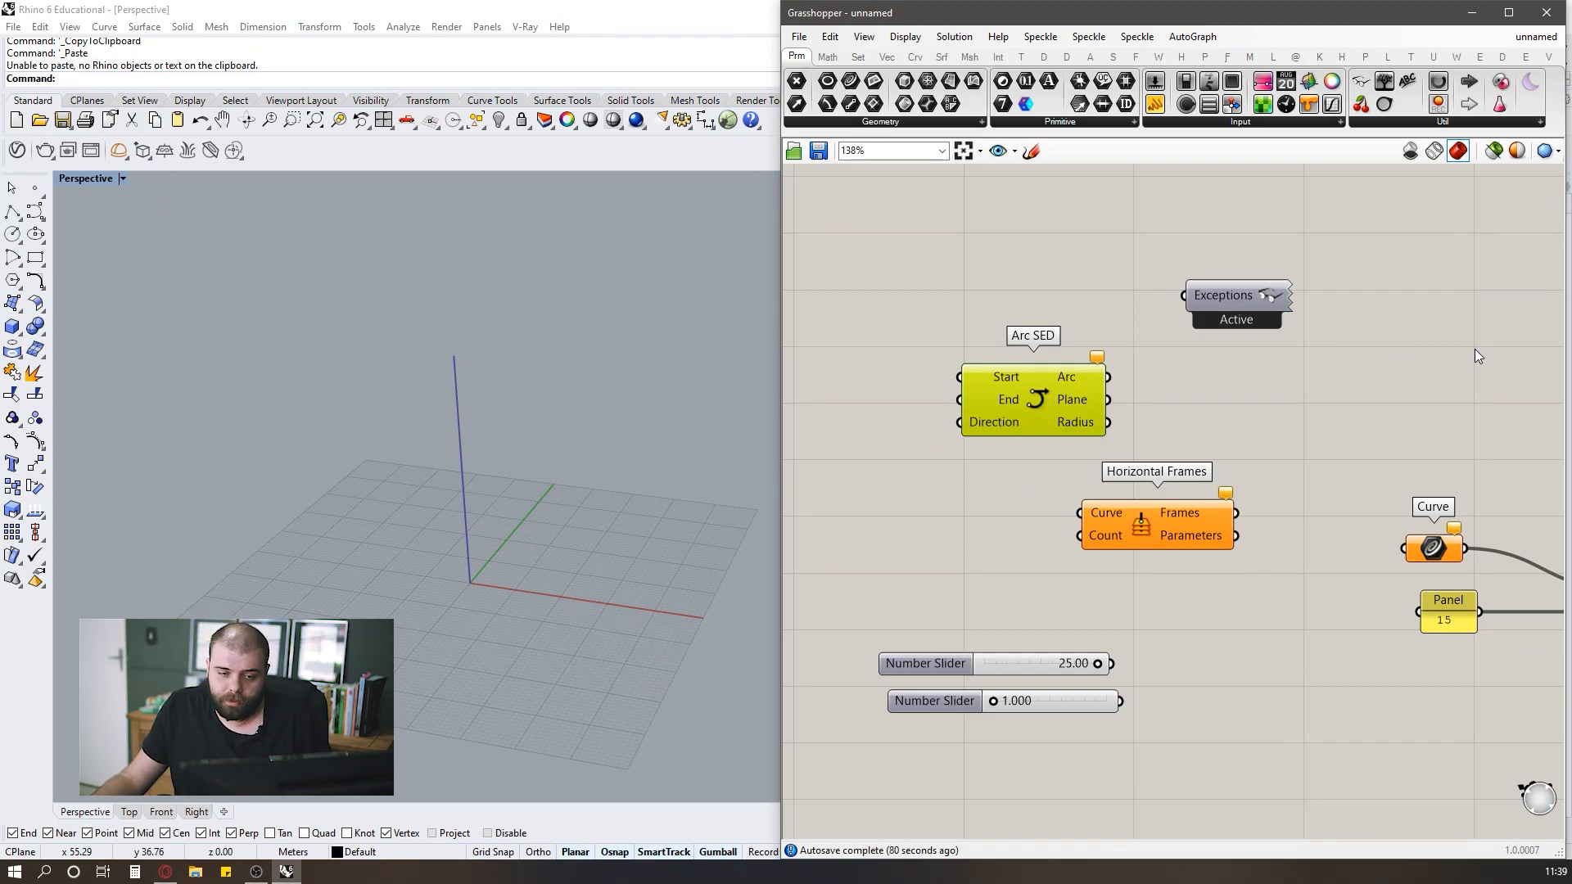
scroll(1285, 318, up, 4)
scroll(1208, 271, down, 3)
drag(1205, 264, 1161, 243)
click(1122, 322)
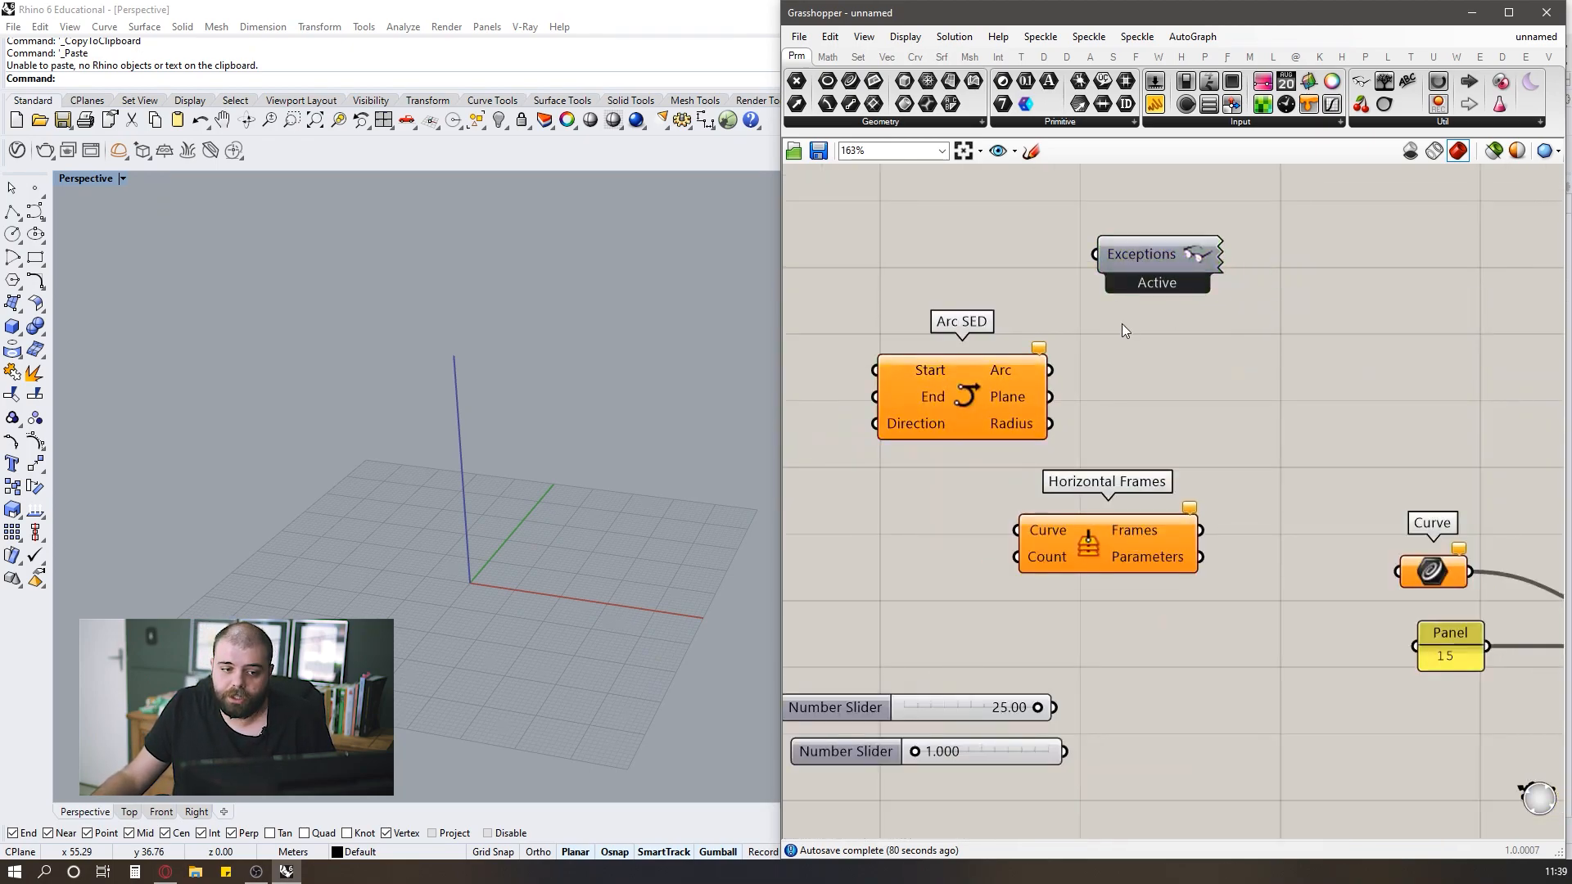
scroll(1044, 336, down, 1)
scroll(976, 344, up, 2)
drag(839, 273, 1100, 484)
click(1138, 442)
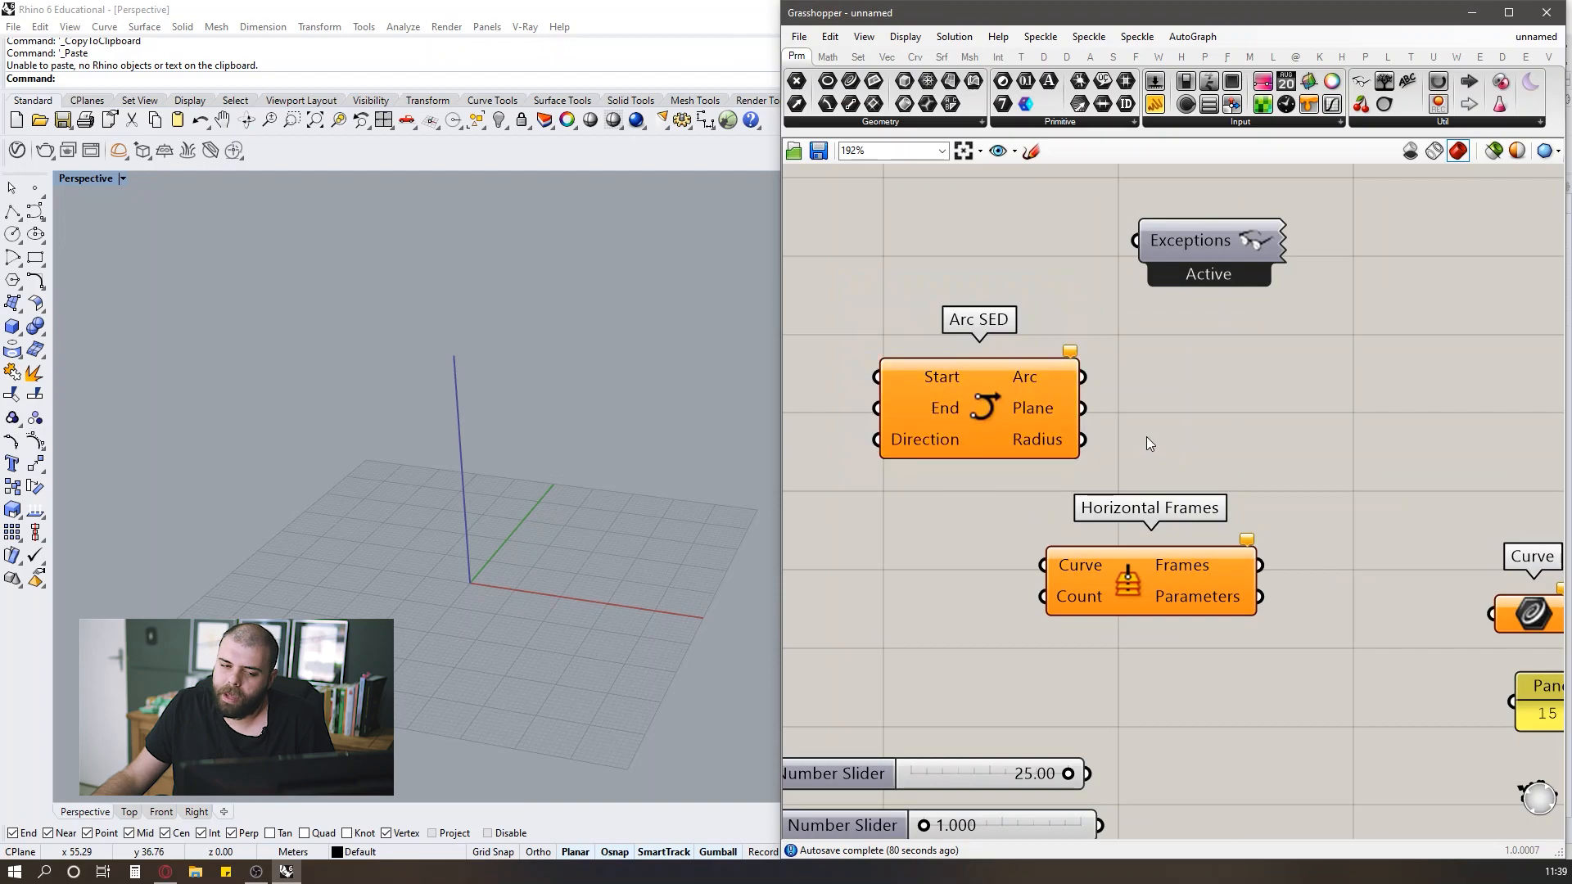
Turn Draw Icons off to compare the vertical name display, and turn it on again.
click(903, 37)
click(941, 54)
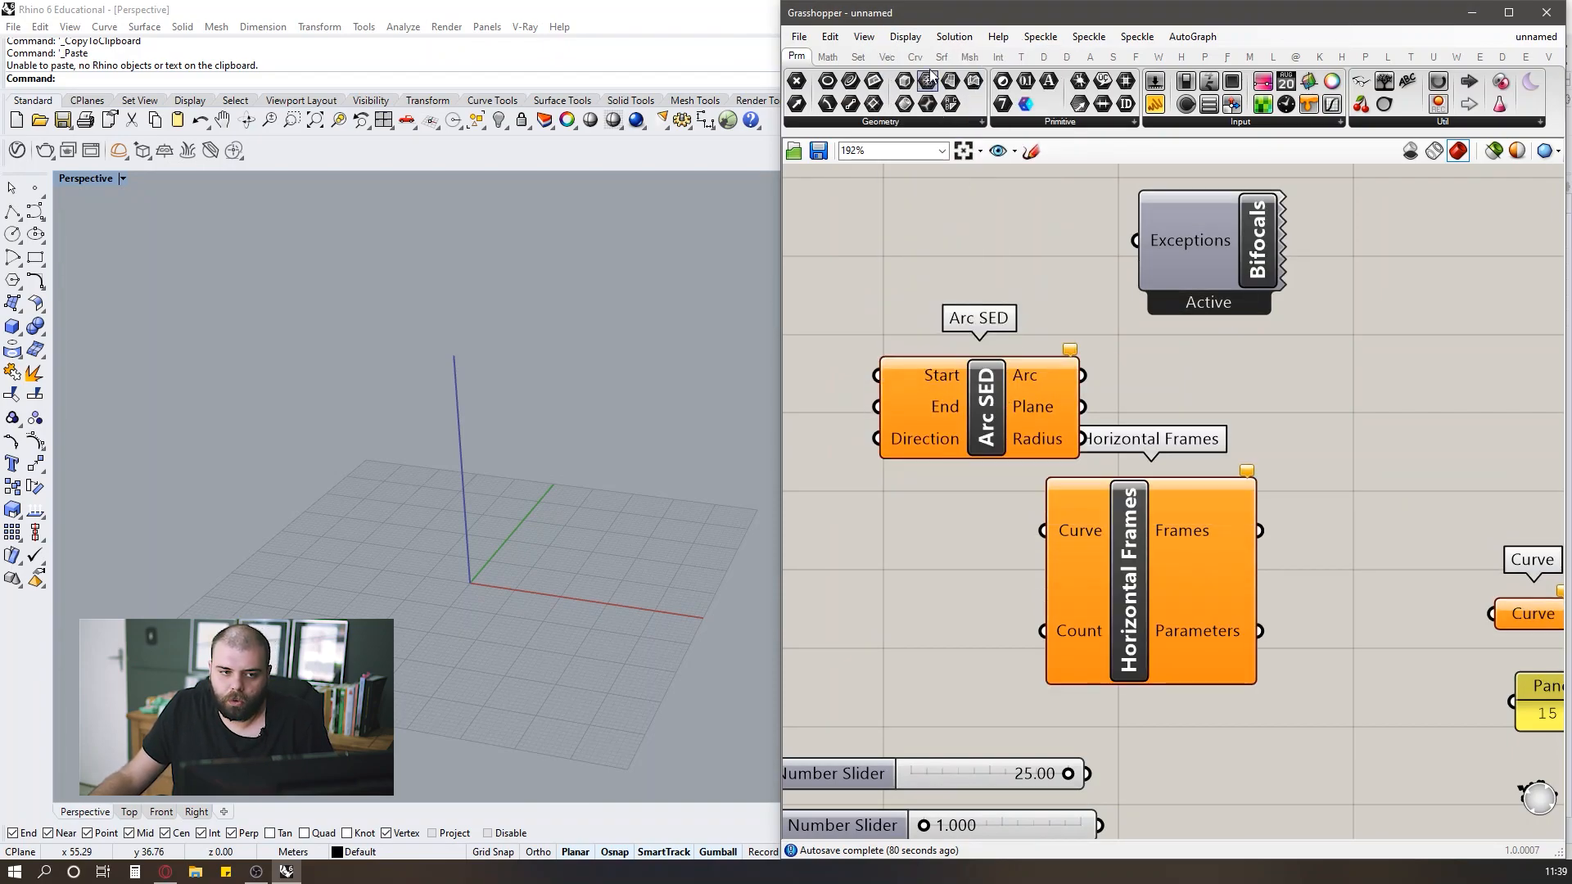
click(906, 35)
click(915, 60)
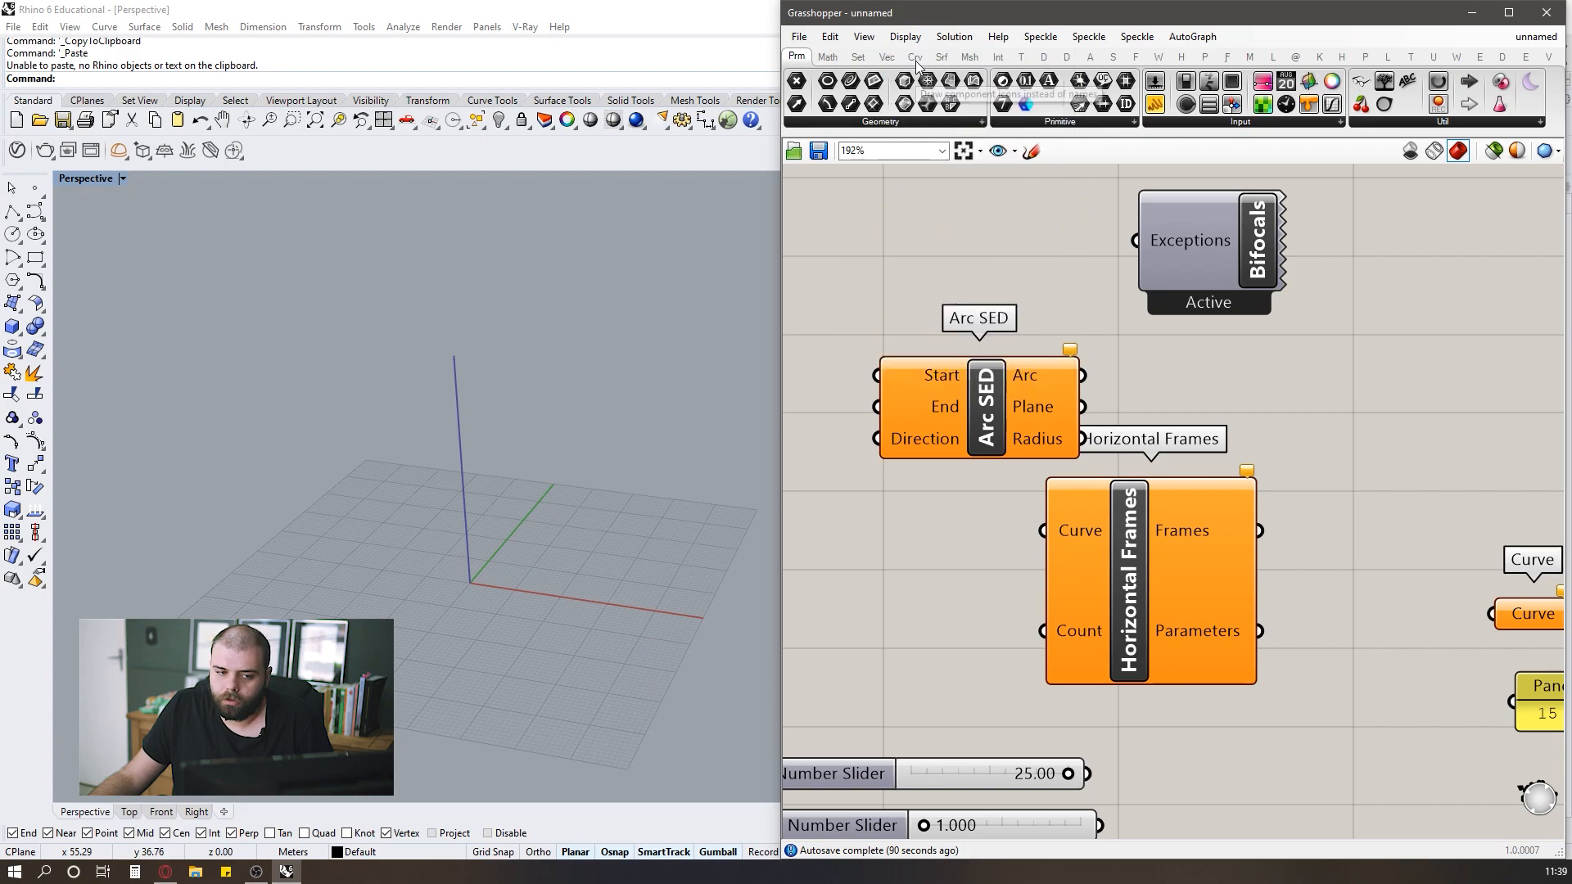
scroll(1126, 381, down, 3)
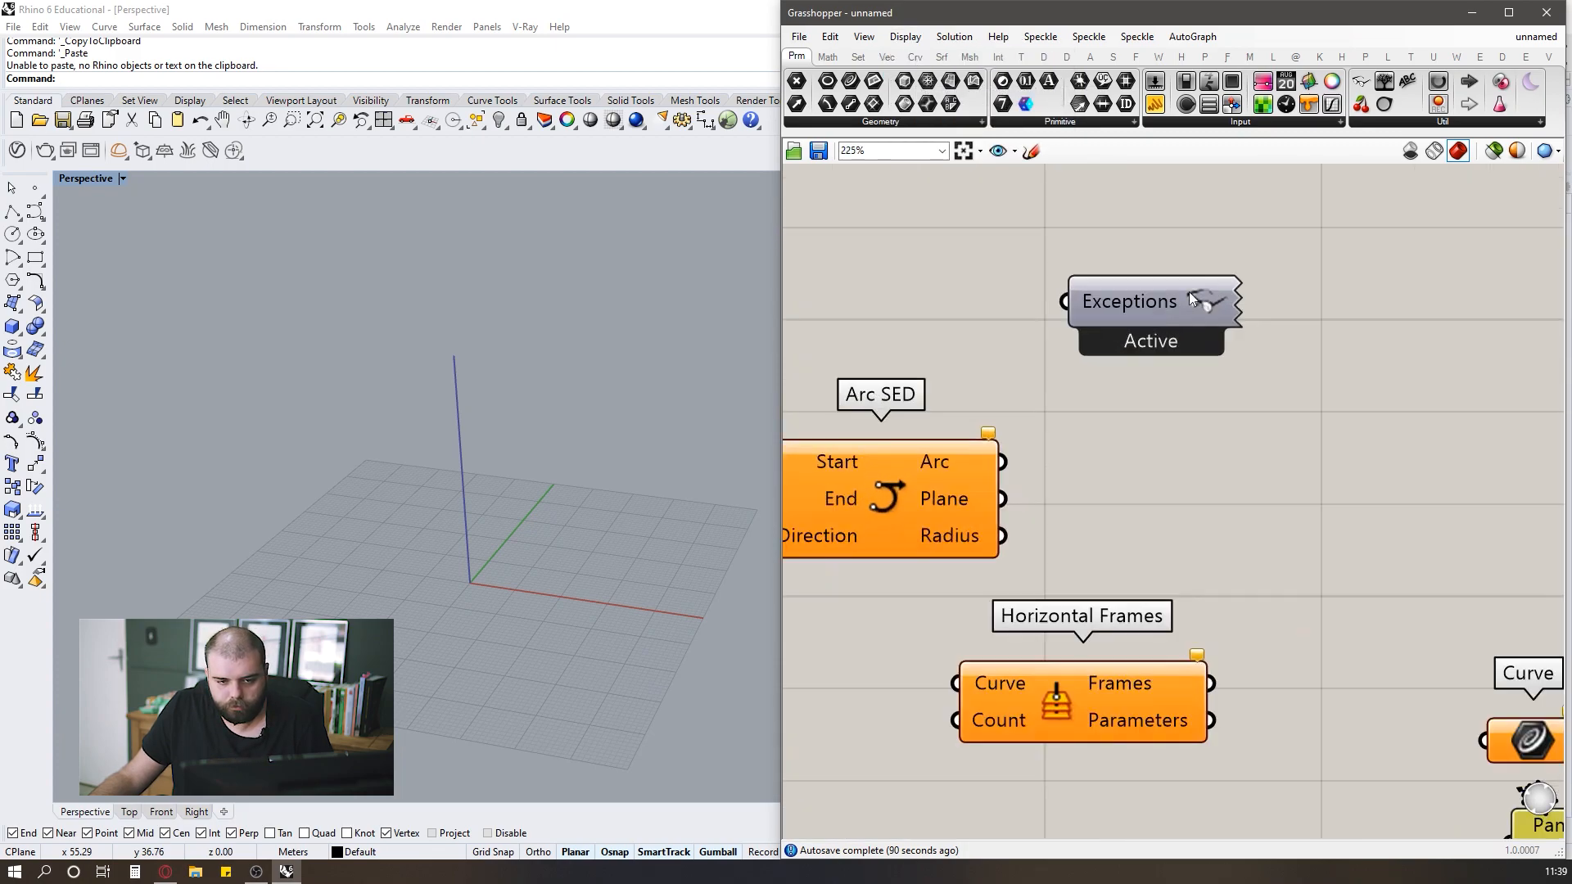
Move the Bifocals component a little to the right, away from the Arc SED component.
scroll(1215, 325, up, 3)
drag(1084, 262, 1443, 451)
drag(1016, 251, 1421, 474)
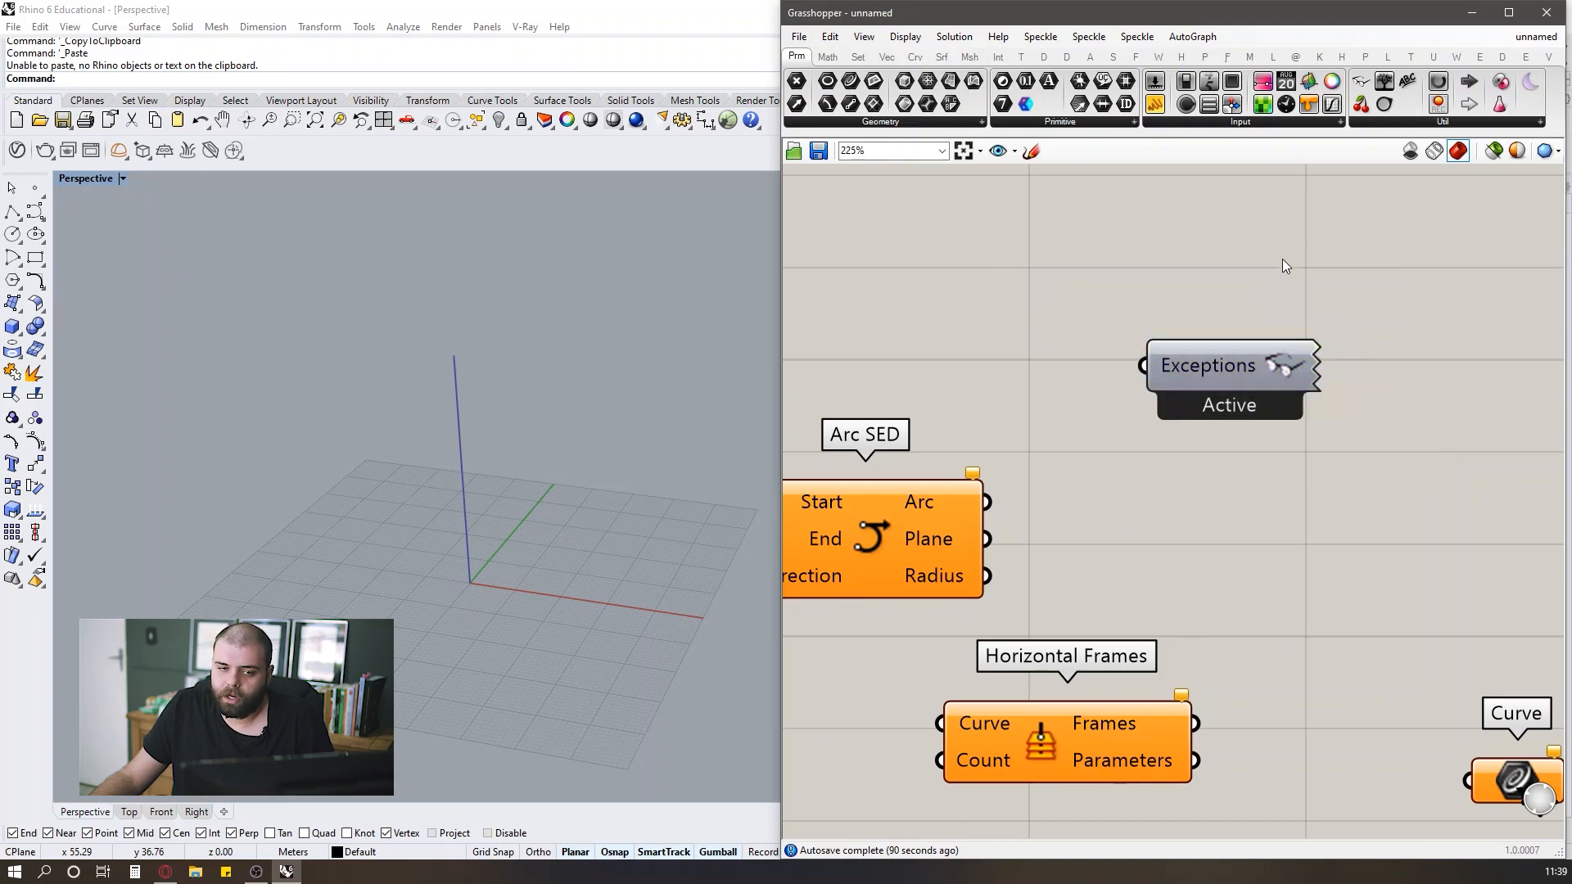
scroll(1282, 258, down, 2)
scroll(1177, 341, up, 1)
drag(1073, 299, 1380, 473)
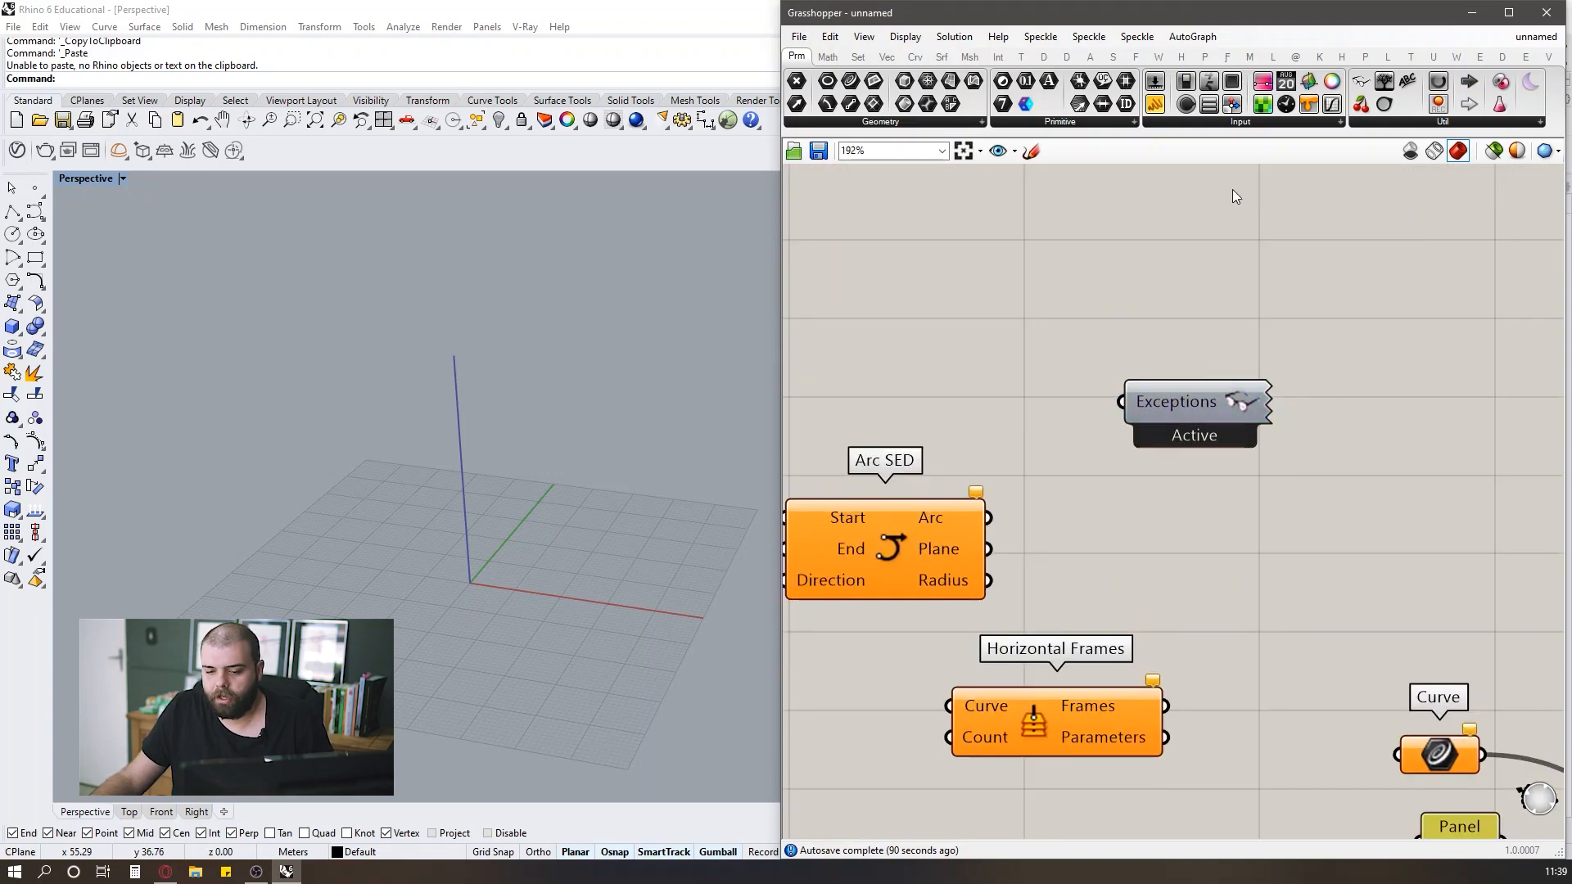
Add a panel above the Bifocals component containing the text "Food4Rhino".
drag(1156, 104, 966, 247)
scroll(1045, 307, up, 2)
scroll(1302, 294, down, 4)
right_drag(1302, 295, 1052, 369)
scroll(1110, 347, up, 2)
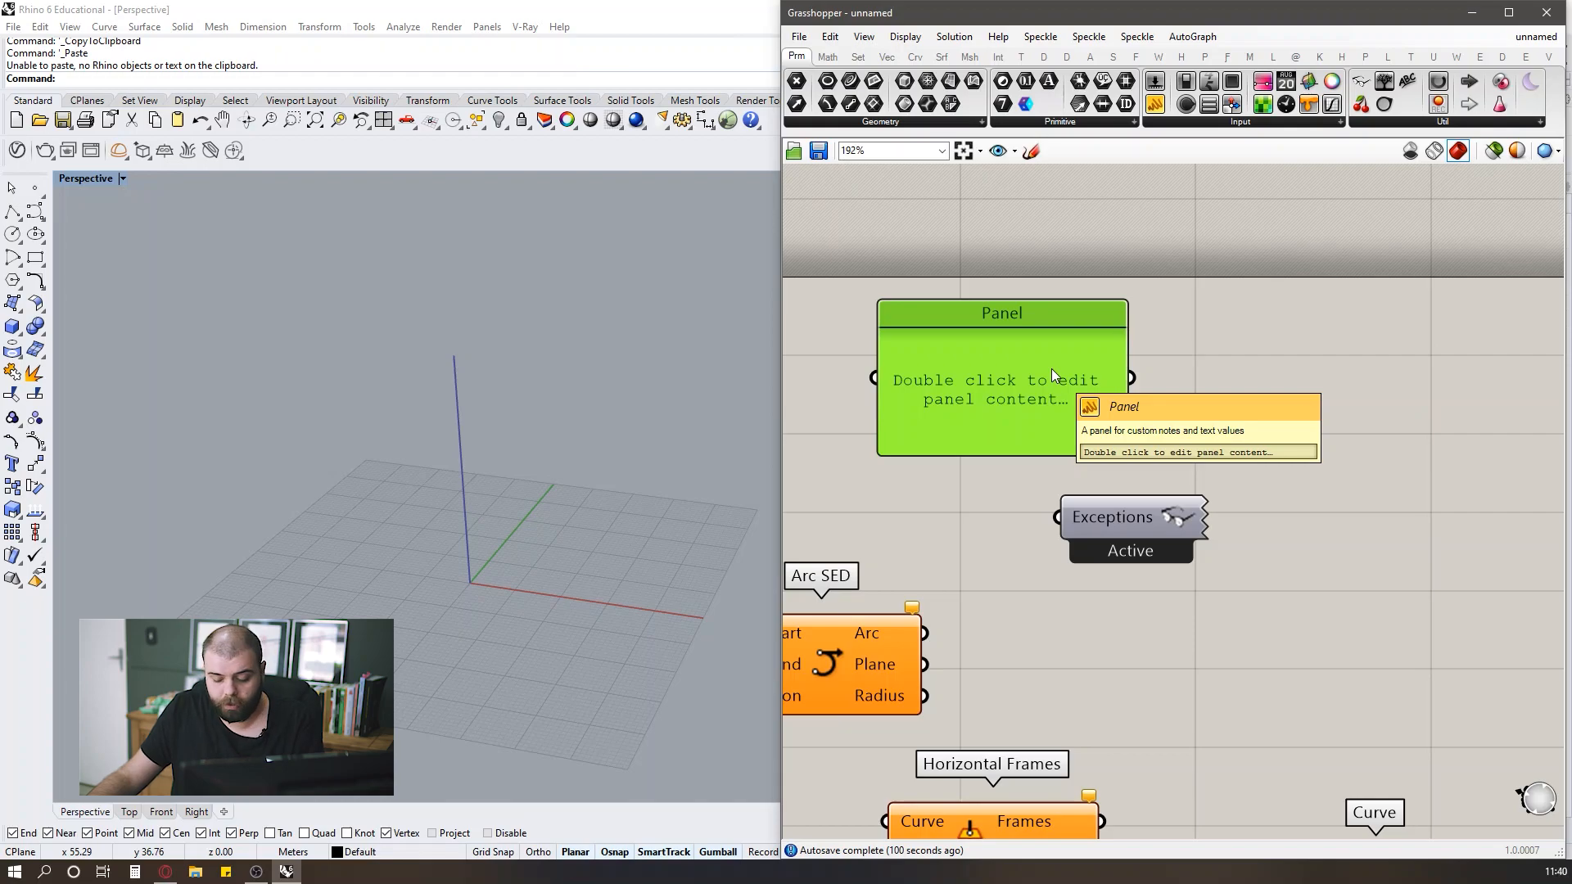
double_click(1051, 369)
text(Food4Rhino)
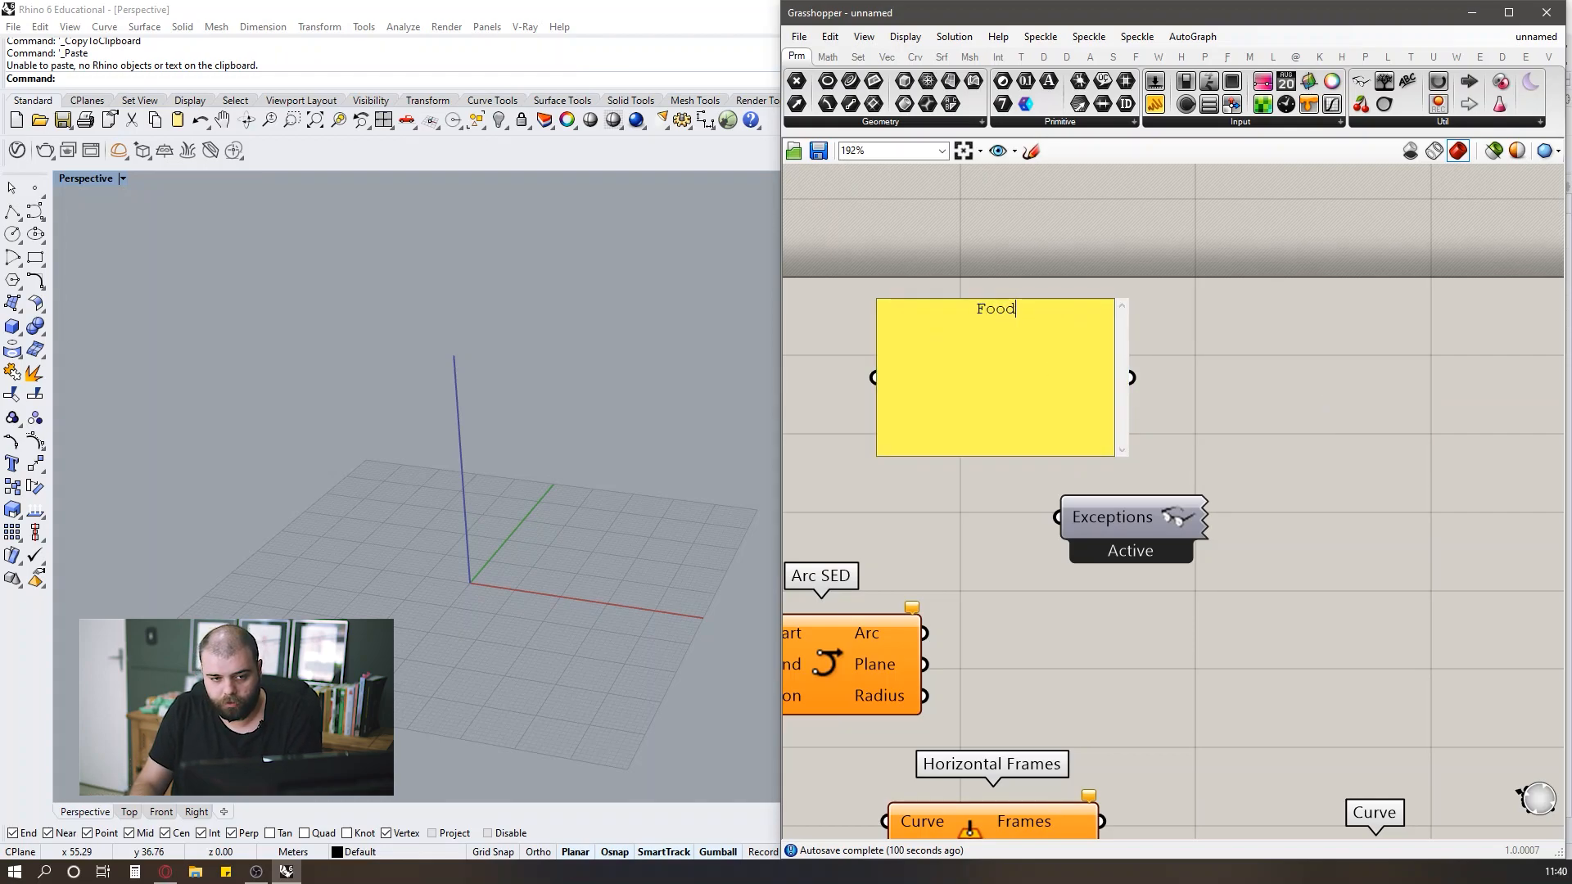
click(1369, 349)
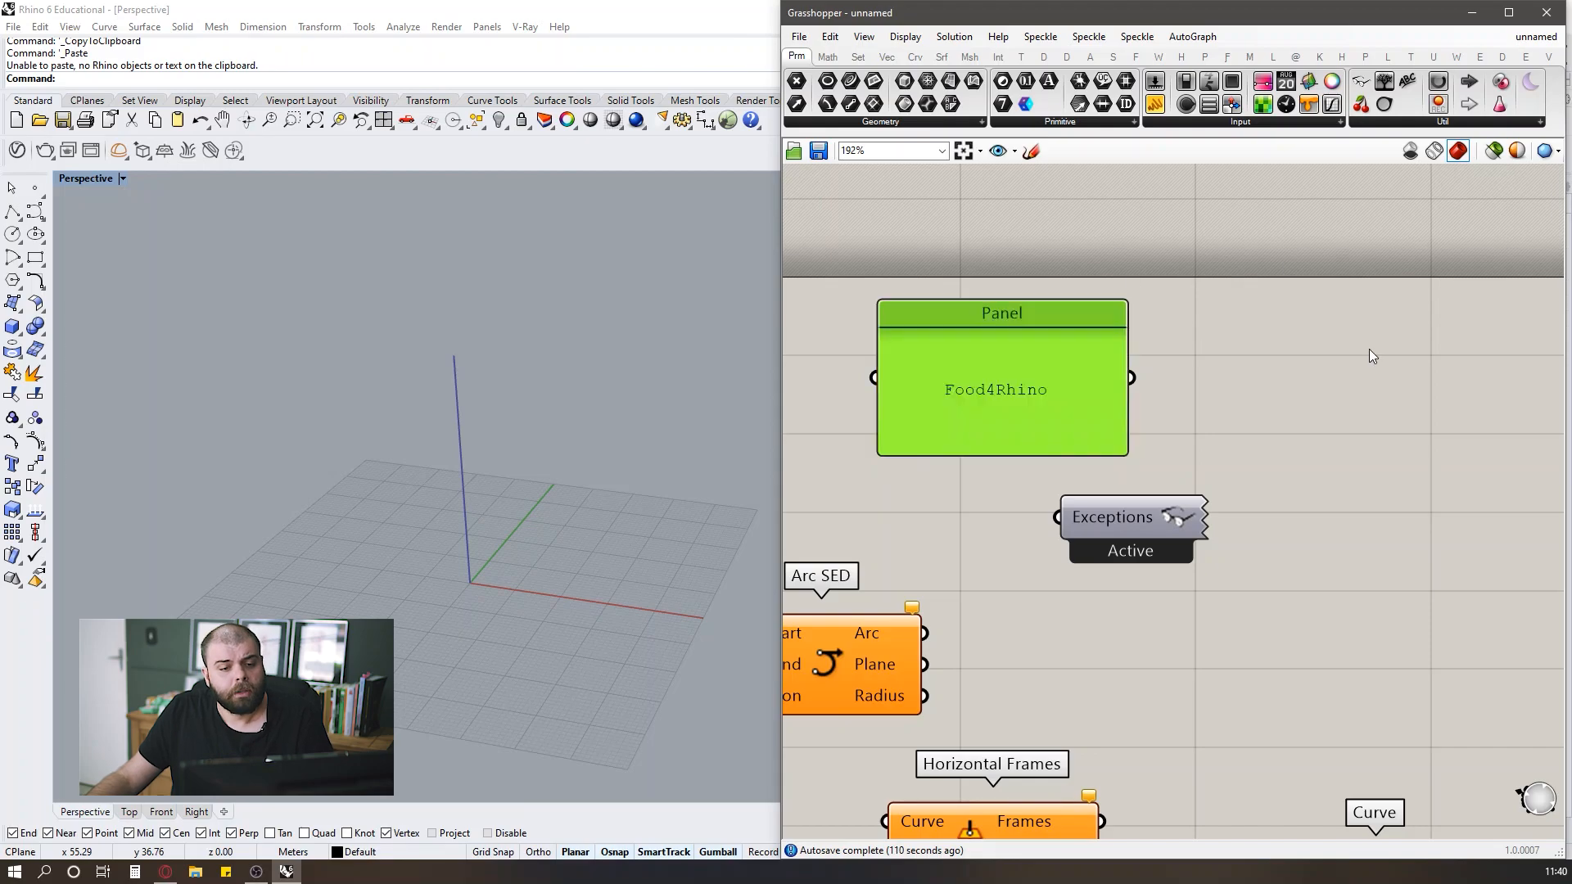
click(1368, 349)
Shrink the Food4Rhino panel until it closely fits its text.
scroll(1235, 340, down, 2)
scroll(1044, 332, up, 3)
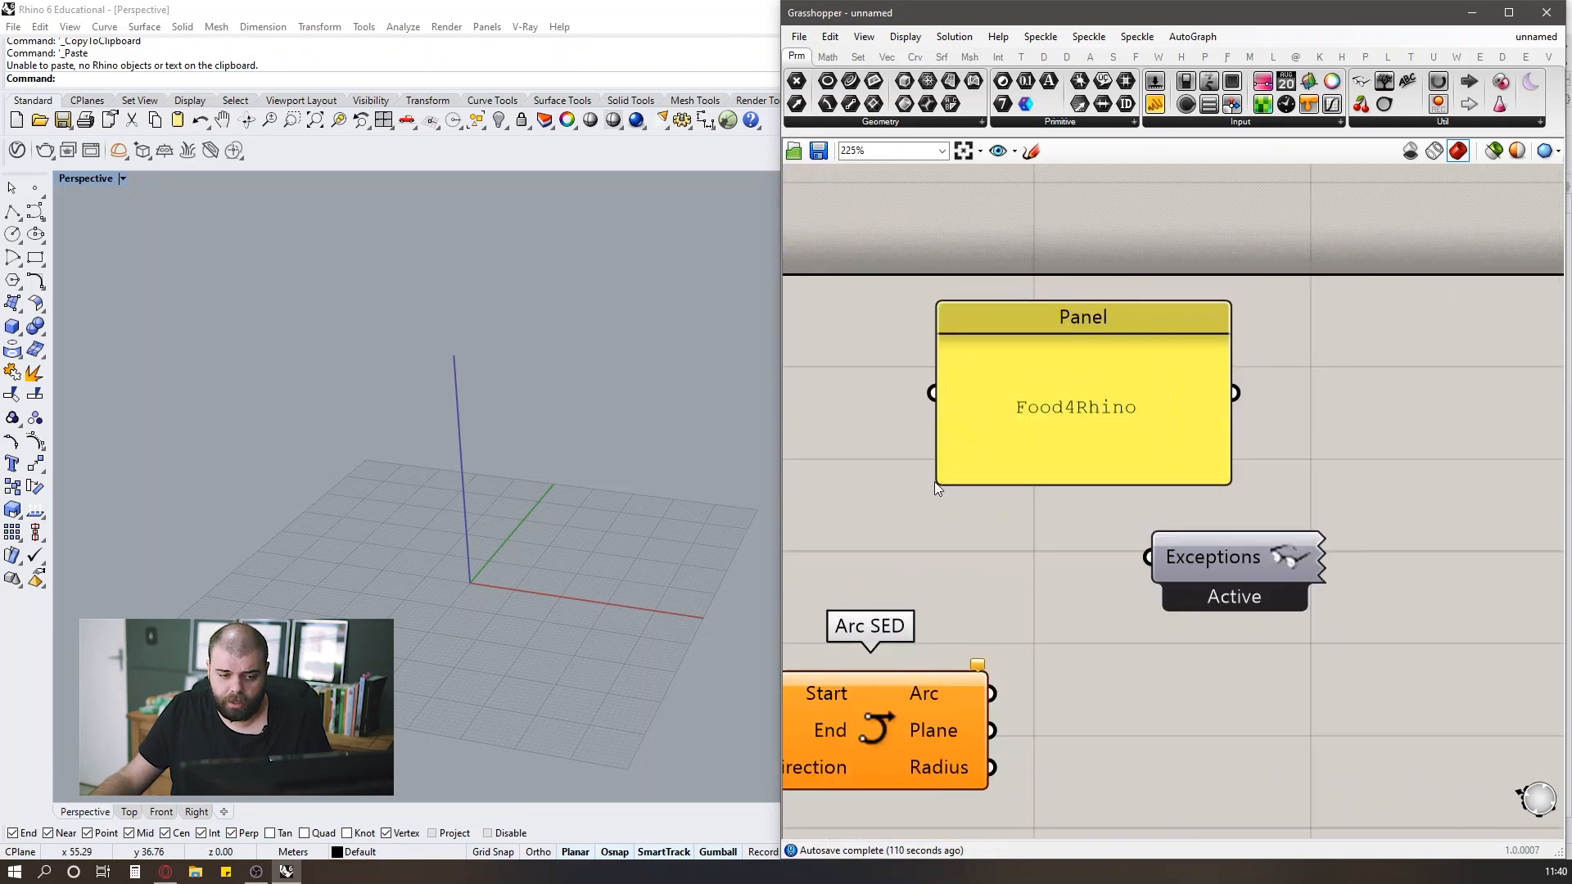
drag(938, 486, 1035, 379)
drag(1146, 345, 1086, 446)
click(1184, 344)
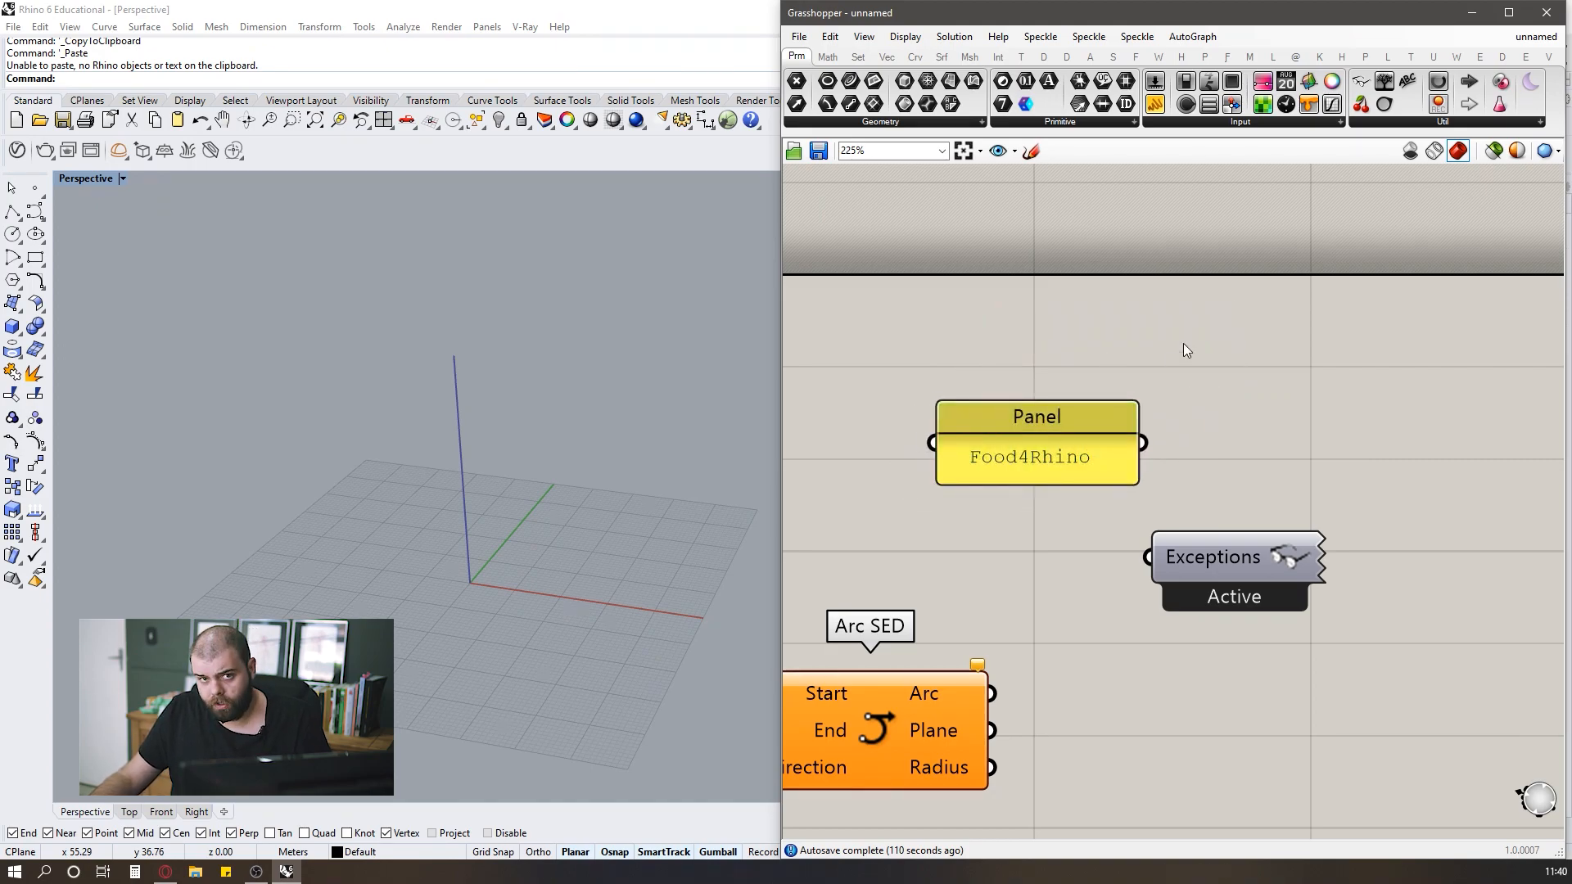
scroll(1182, 342, down, 3)
scroll(1138, 385, up, 5)
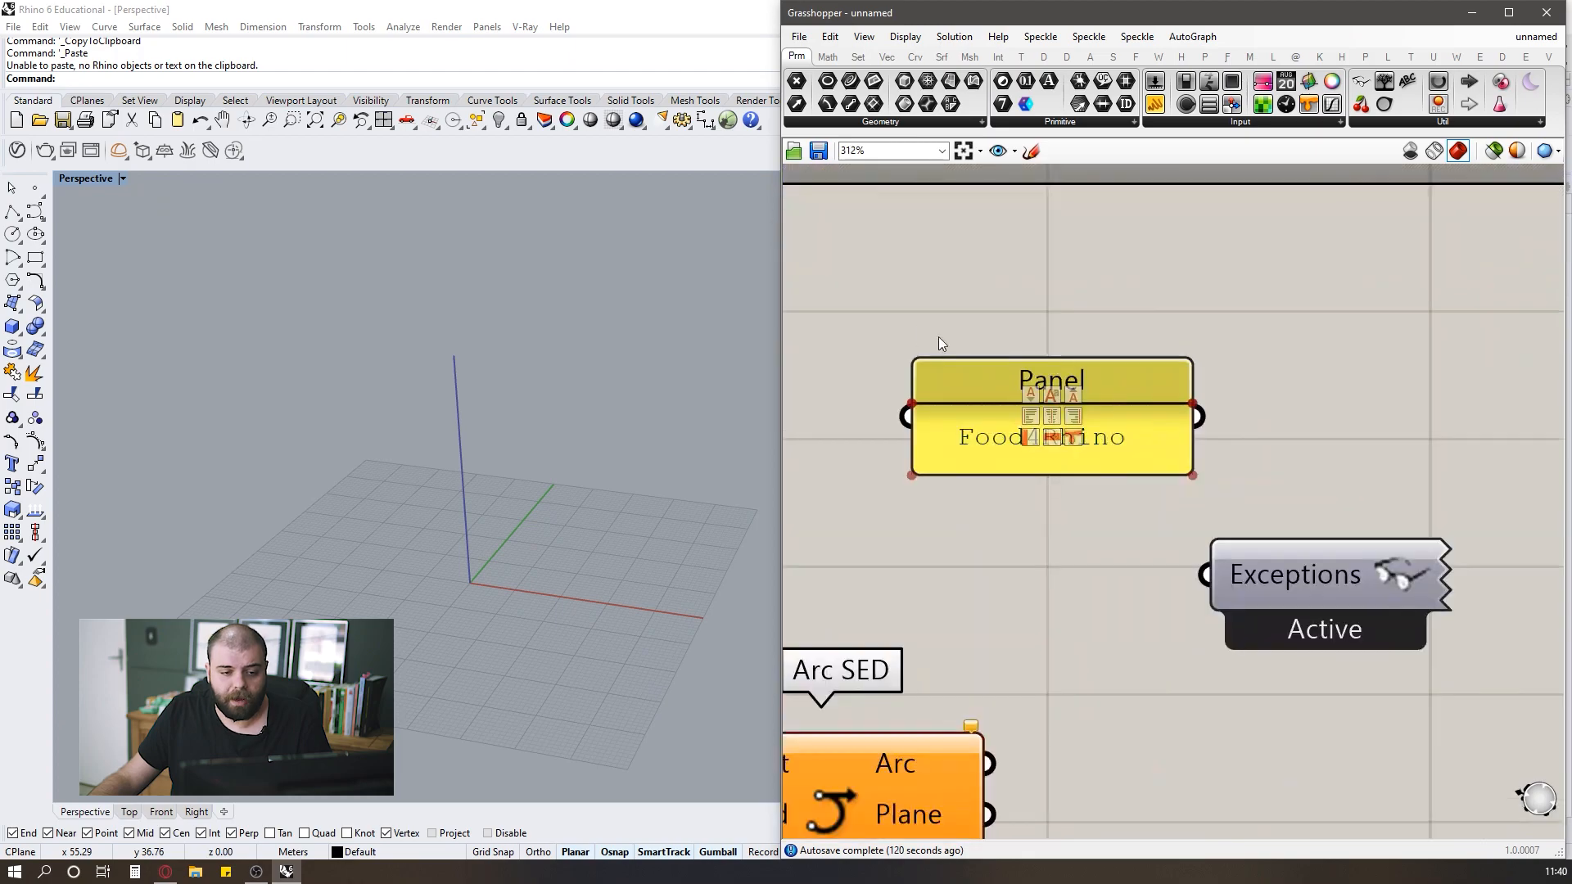
scroll(1136, 410, down, 4)
drag(1136, 409, 1299, 503)
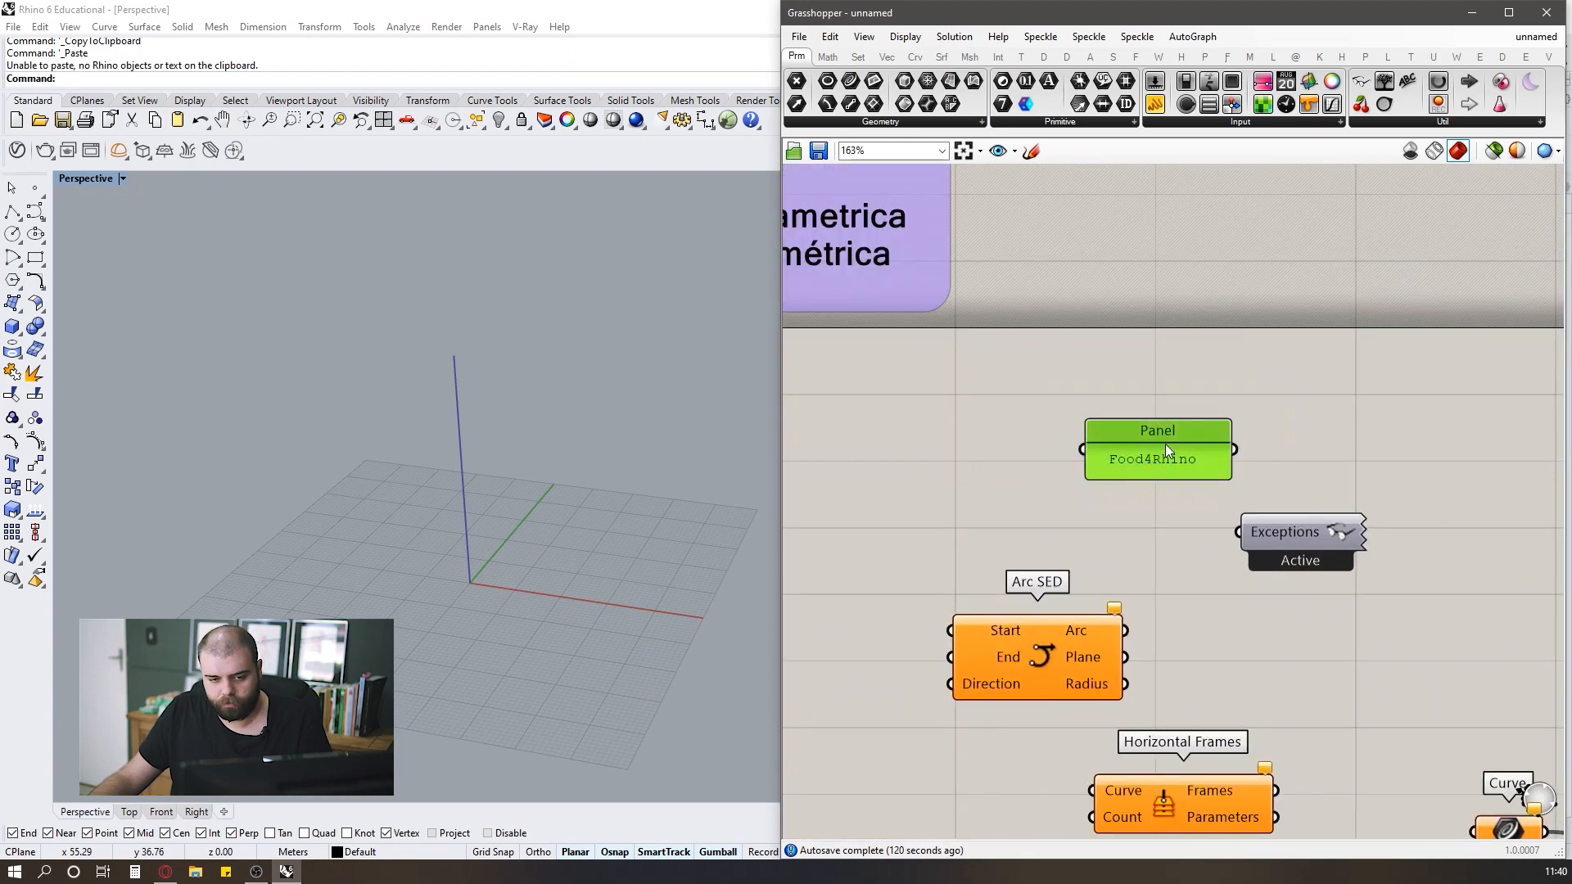
Change the Food4Rhino panel's text to "Food4Rhino.com".
double_click(1166, 443)
click(1197, 367)
text(.xcom)
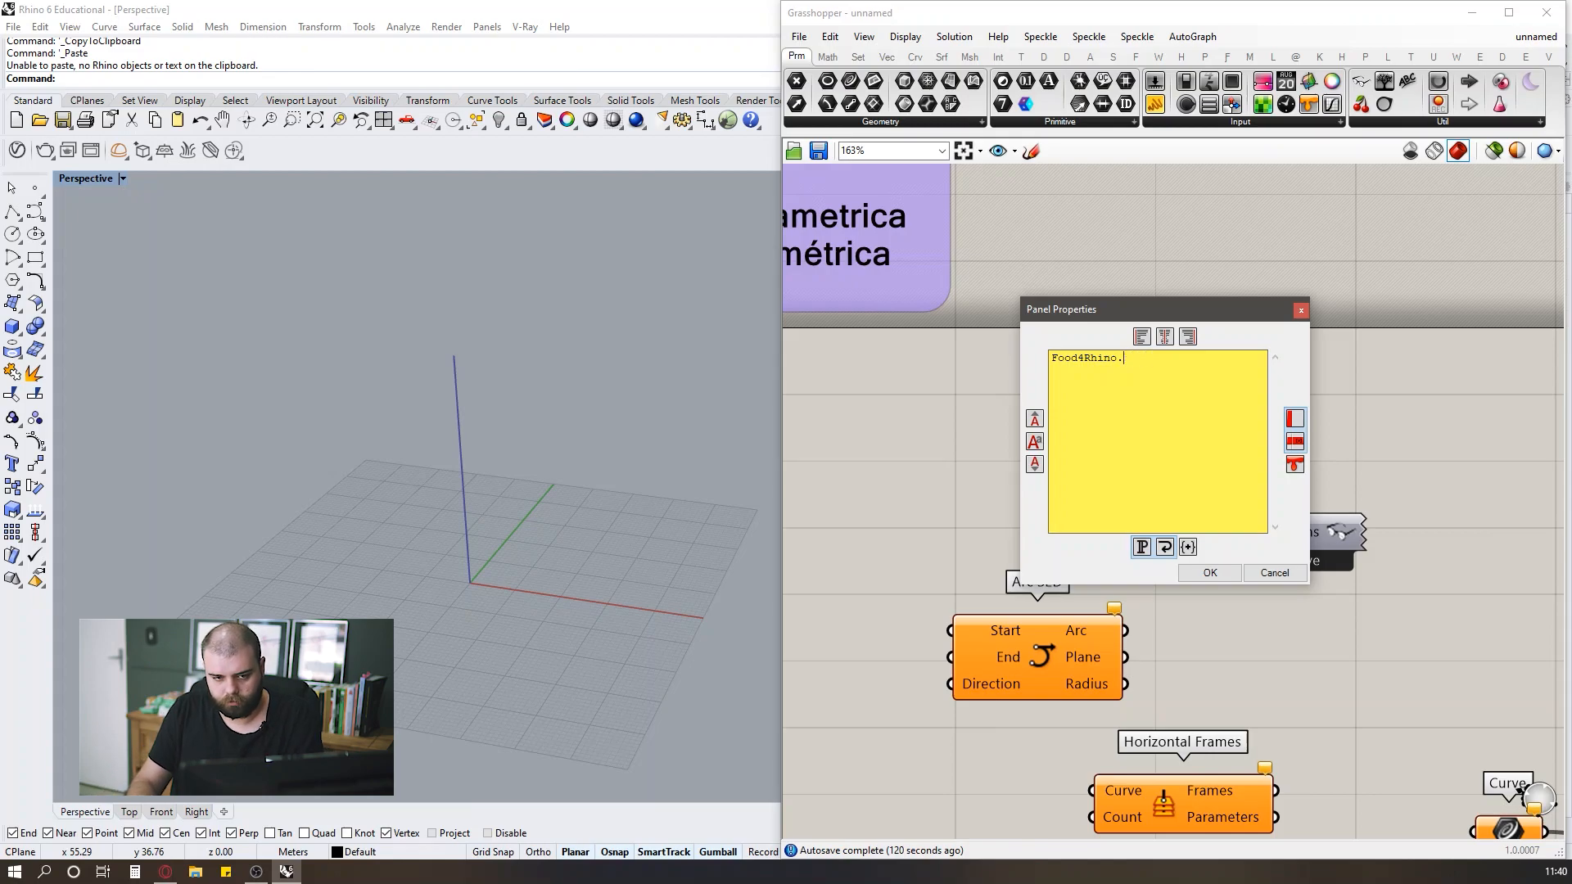
click(1209, 573)
scroll(1318, 422, up, 3)
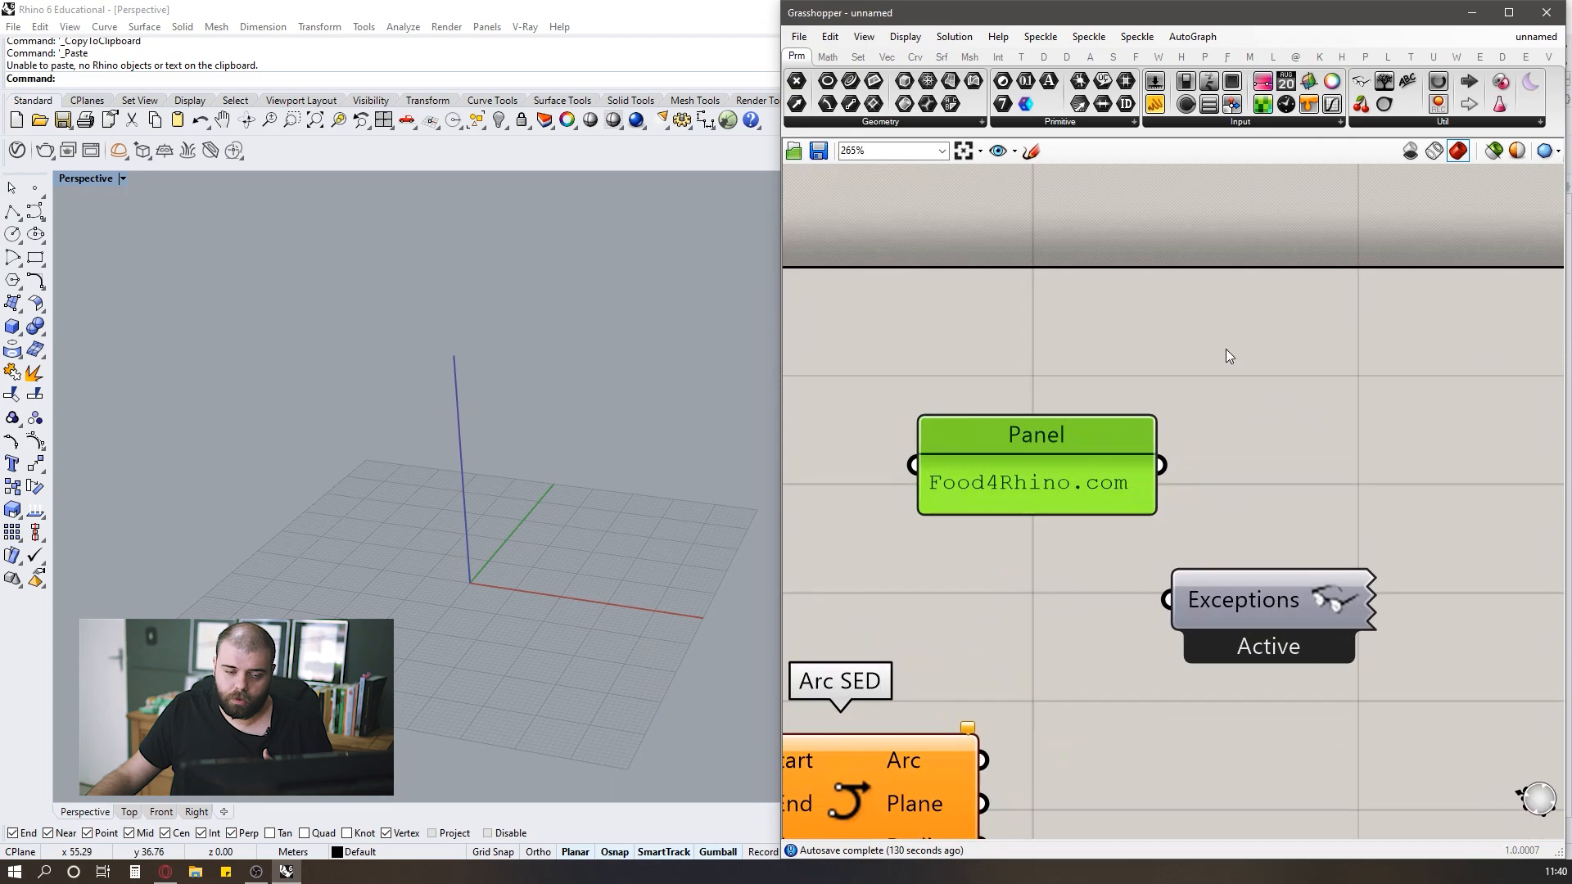
scroll(1205, 370, down, 2)
click(1170, 434)
scroll(1349, 507, up, 3)
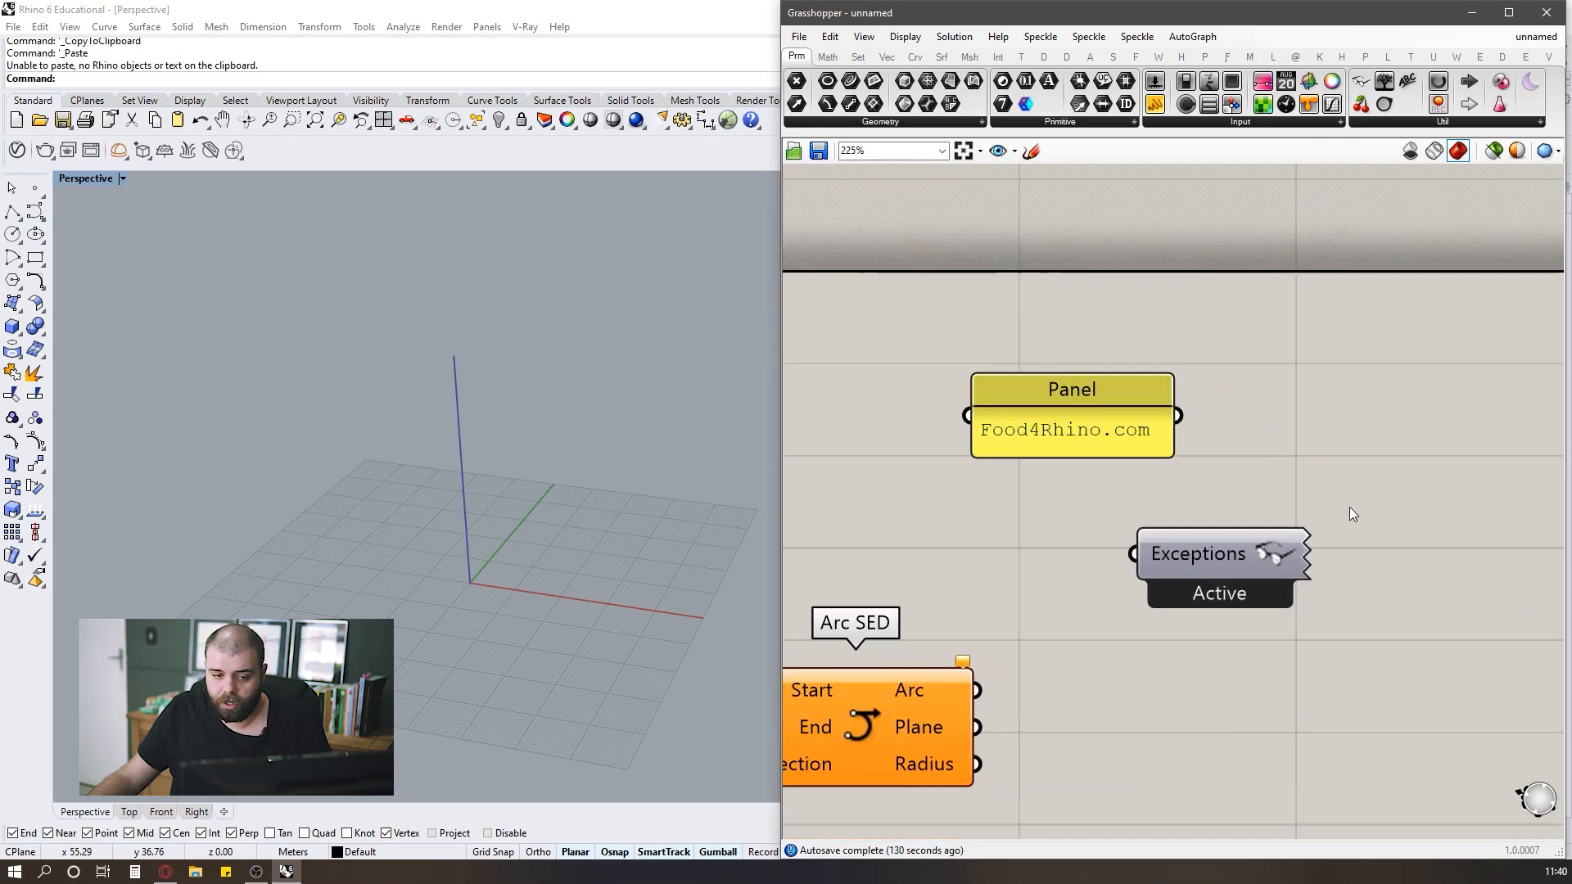
Duplicate the Food4Rhino.com panel beside the original and set the copy's text to "BIFOCALS".
scroll(1142, 571, down, 3)
click(1031, 439)
alt+drag(1028, 444, 1259, 475)
double_click(1259, 475)
text(BIFOCALS)
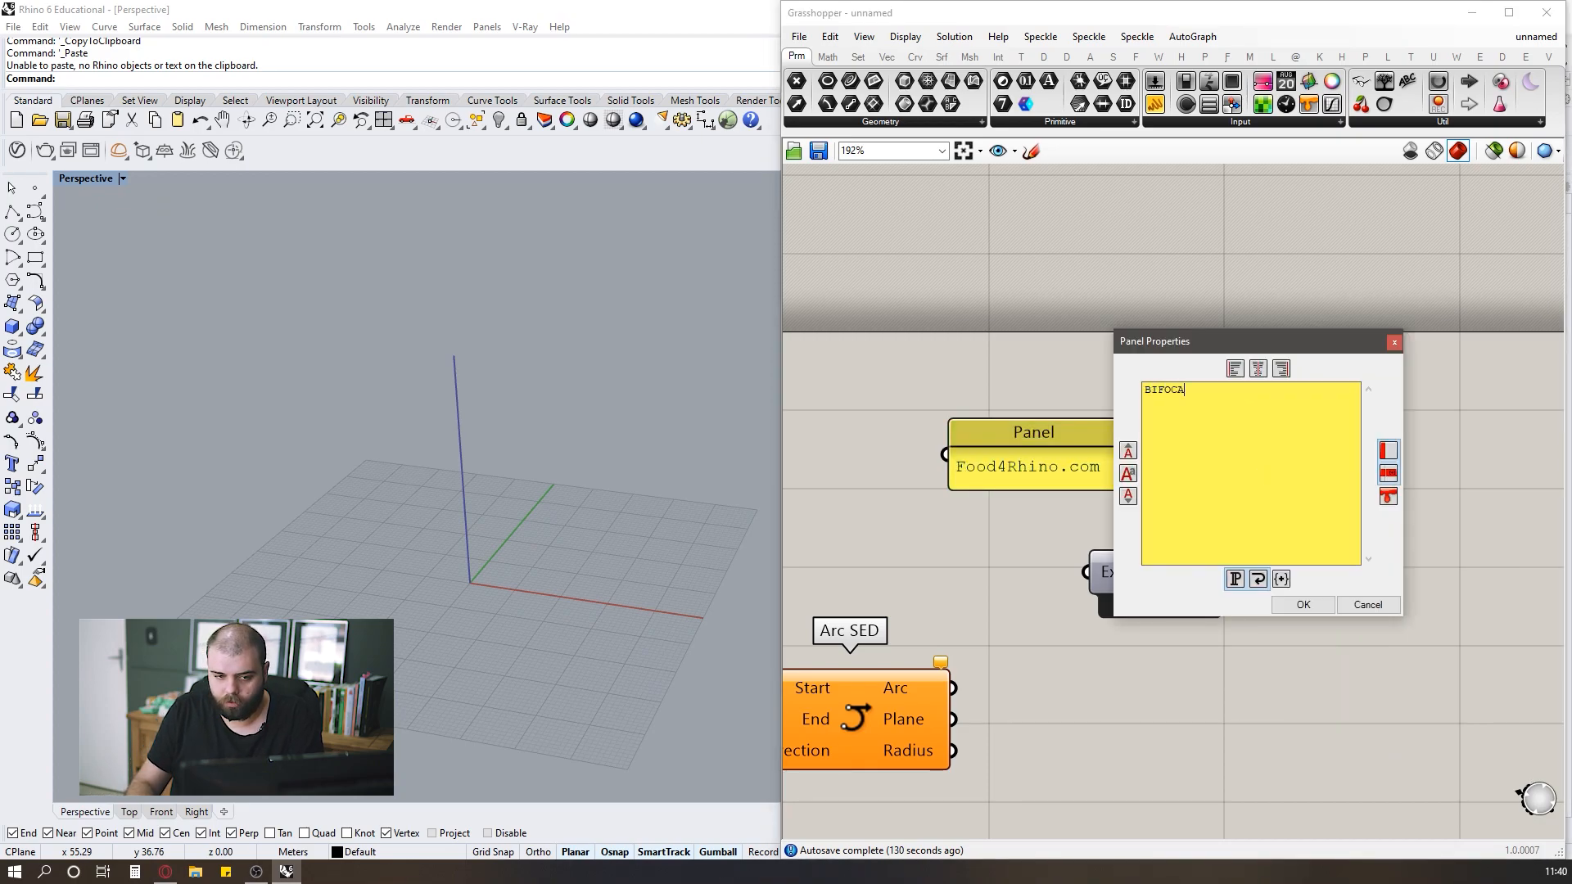
click(1303, 604)
scroll(1140, 425, up, 3)
click(1035, 444)
scroll(1240, 355, down, 4)
scroll(1240, 355, up, 3)
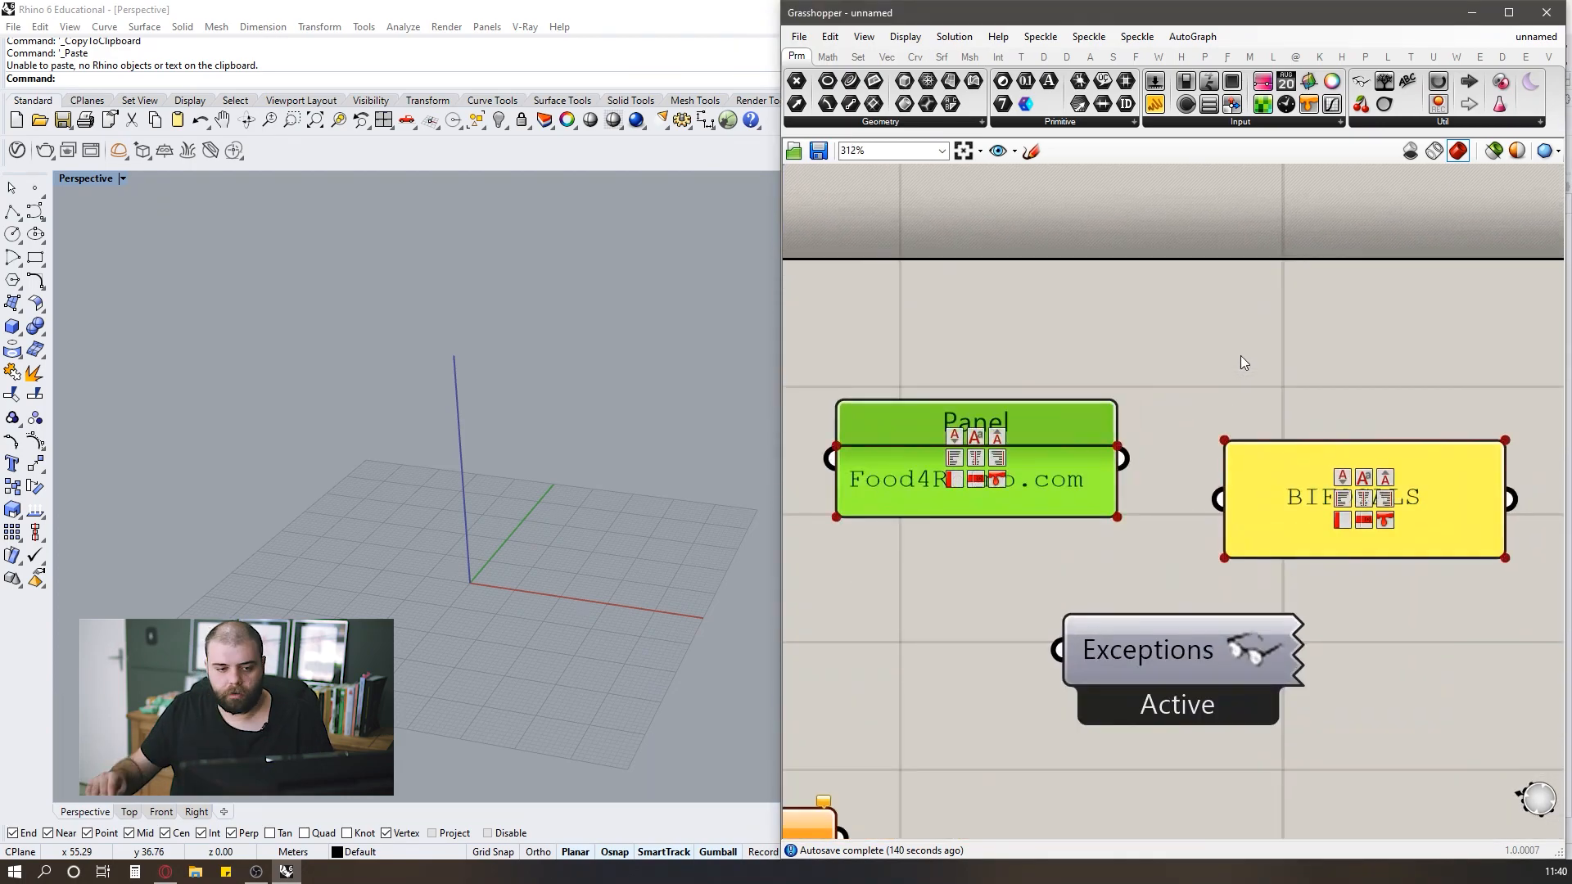
scroll(1249, 345, down, 3)
scroll(1252, 344, down, 1)
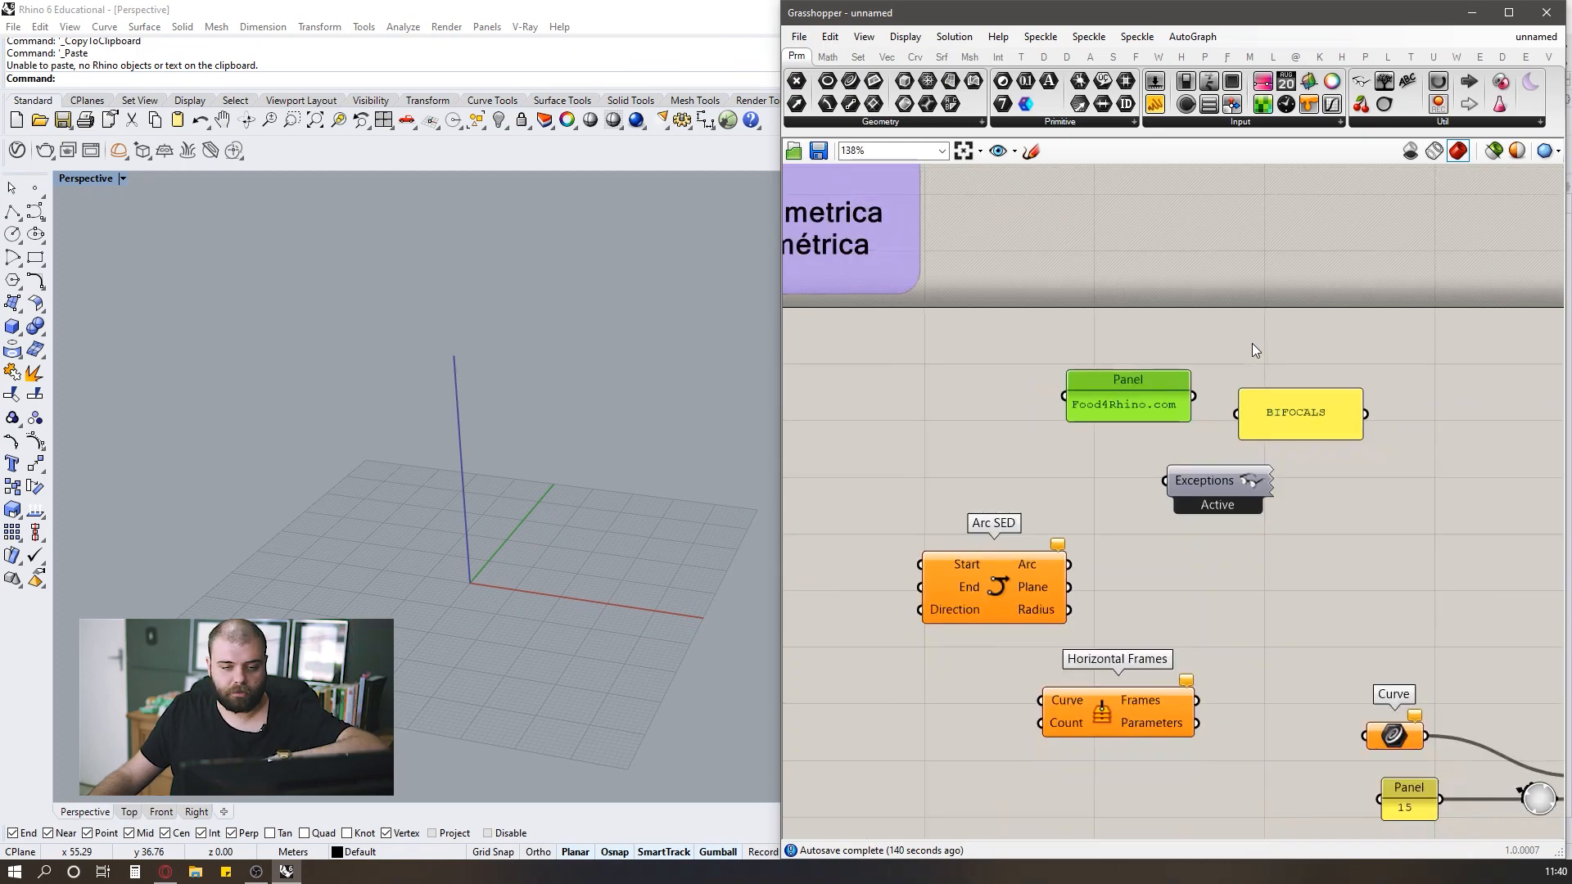
Examine the Bifocals component and the name labels above the nearby components.
click(1223, 508)
scroll(1223, 508, up, 3)
scroll(1259, 468, down, 1)
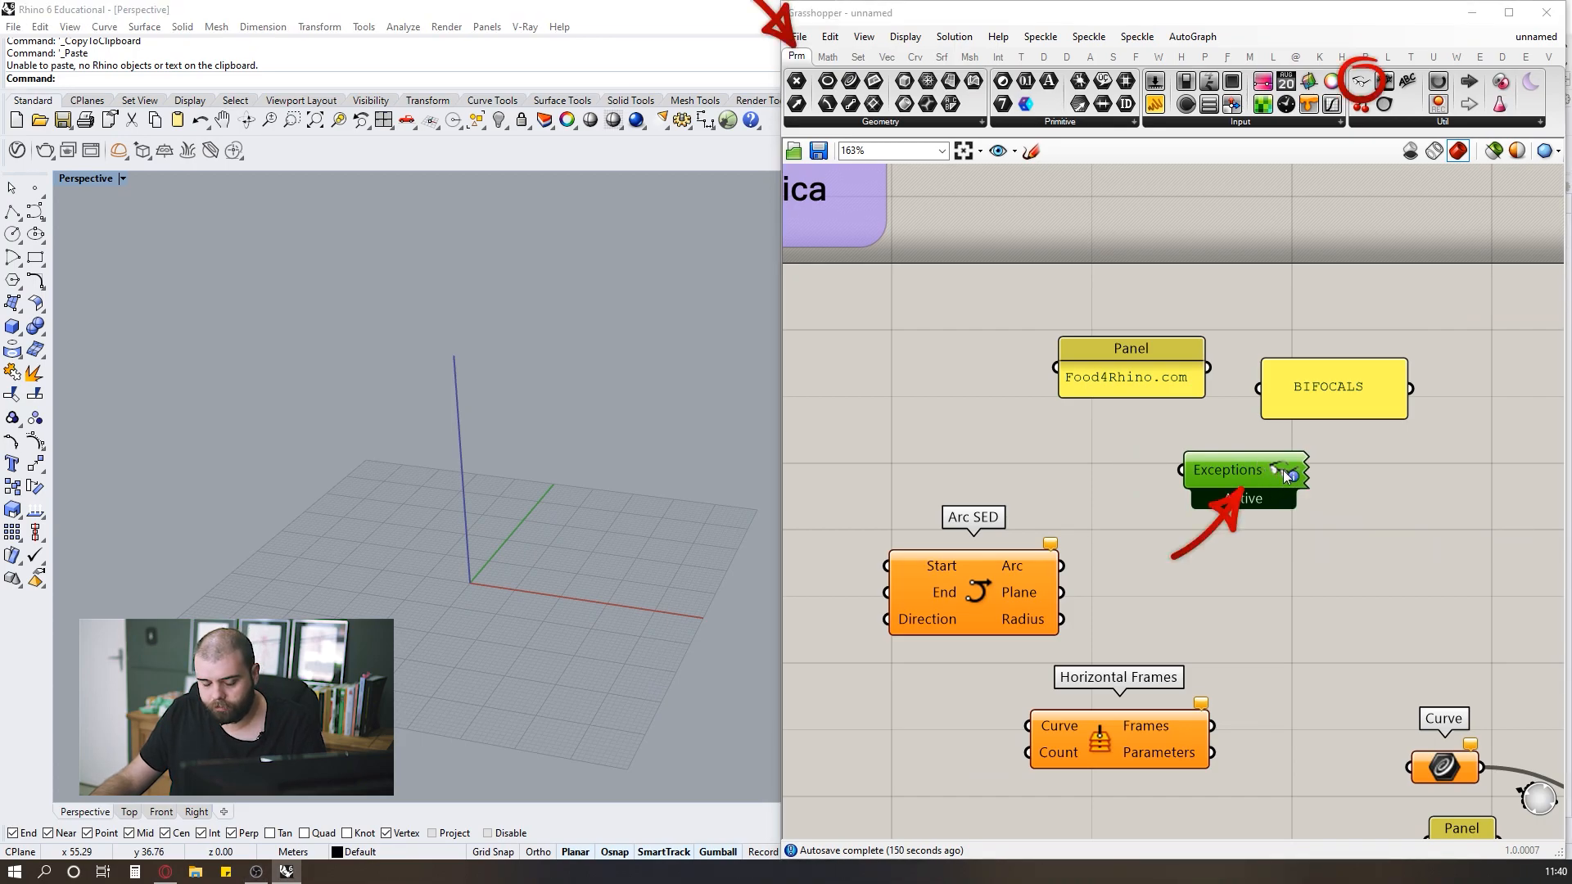
scroll(1103, 464, down, 2)
mouse_move(970, 442)
mouse_down()
mouse_move(1142, 652)
mouse_move(1182, 553)
mouse_up()
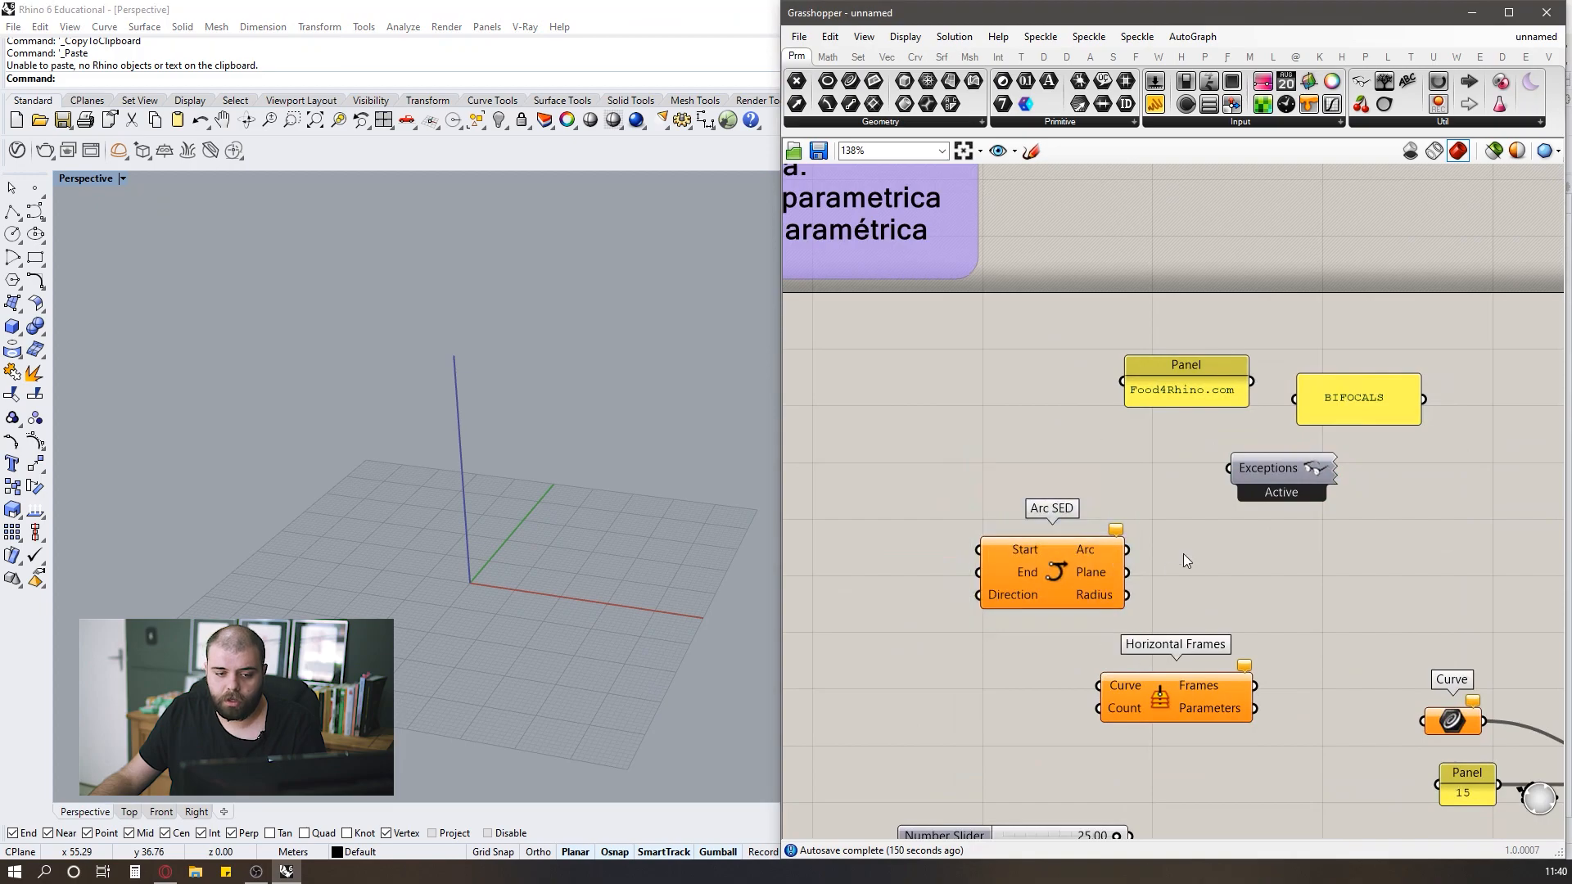
scroll(1182, 554, down, 1)
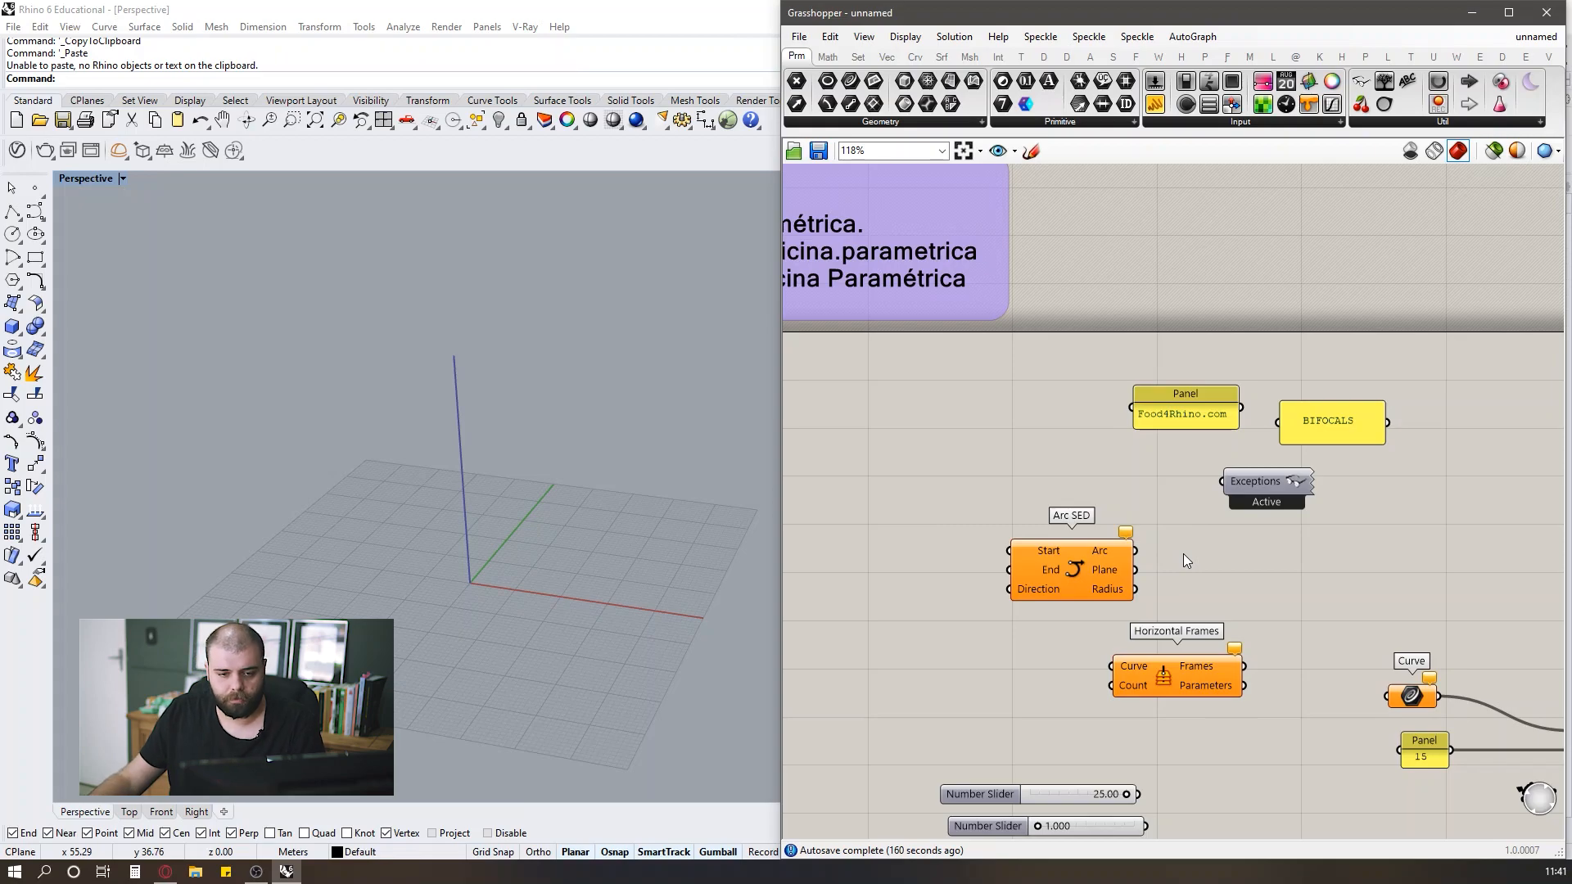
scroll(1212, 545, up, 3)
drag(1373, 537, 1146, 442)
scroll(1074, 446, down, 3)
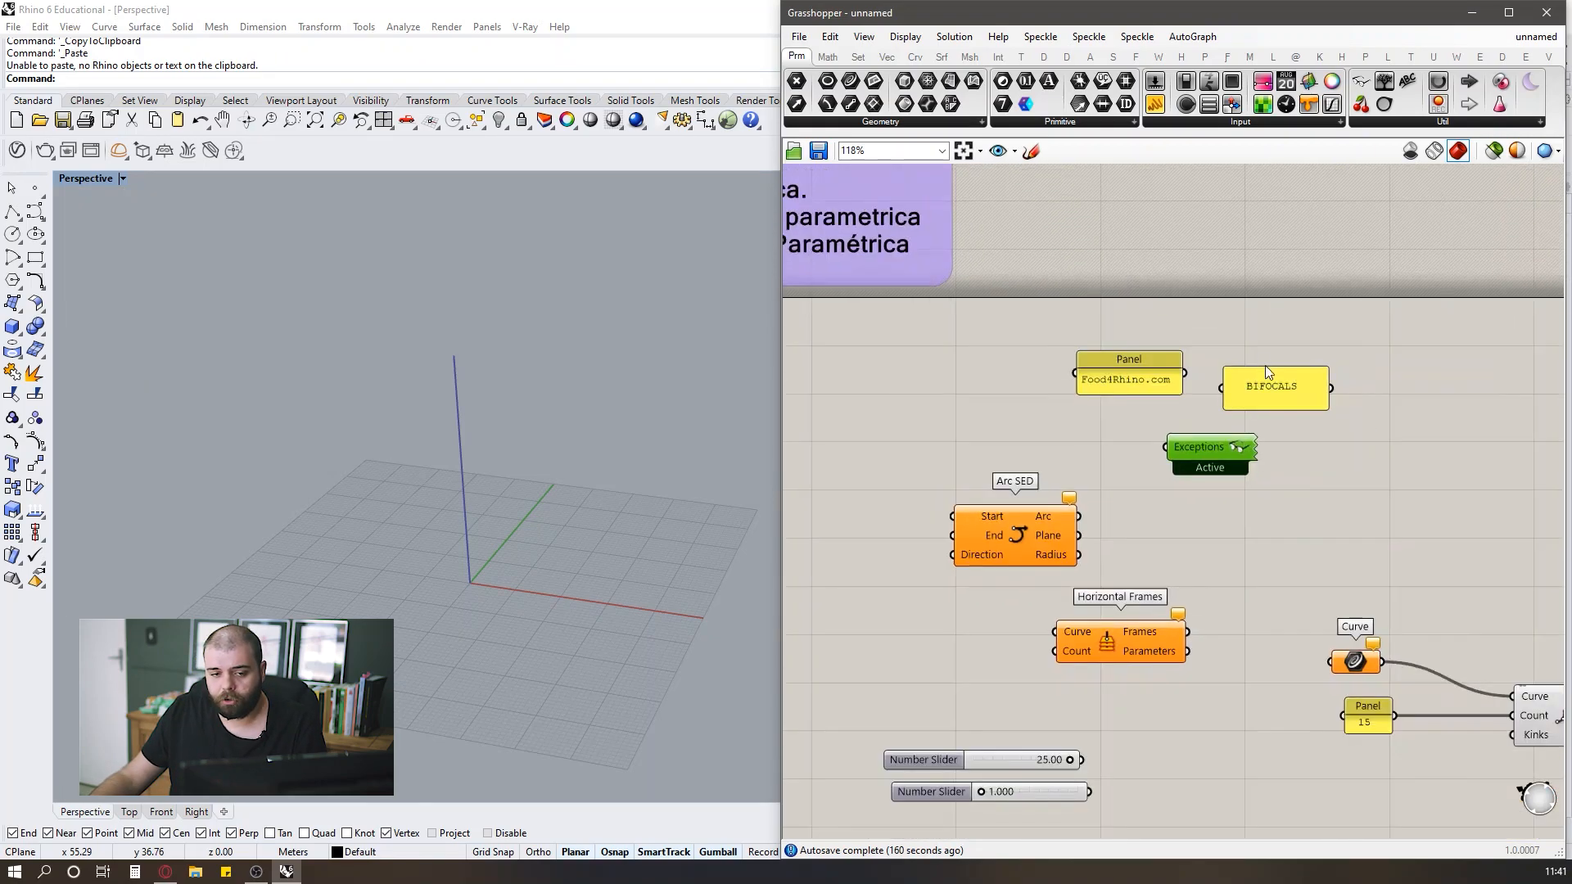
Delete the Food4Rhino.com and BIFOCALS panels and move the Bifocals component slightly to the left.
scroll(1264, 365, up, 2)
drag(1281, 380, 1282, 357)
drag(1301, 276, 1063, 396)
key(Delete)
drag(1195, 494, 1162, 489)
scroll(1308, 419, down, 3)
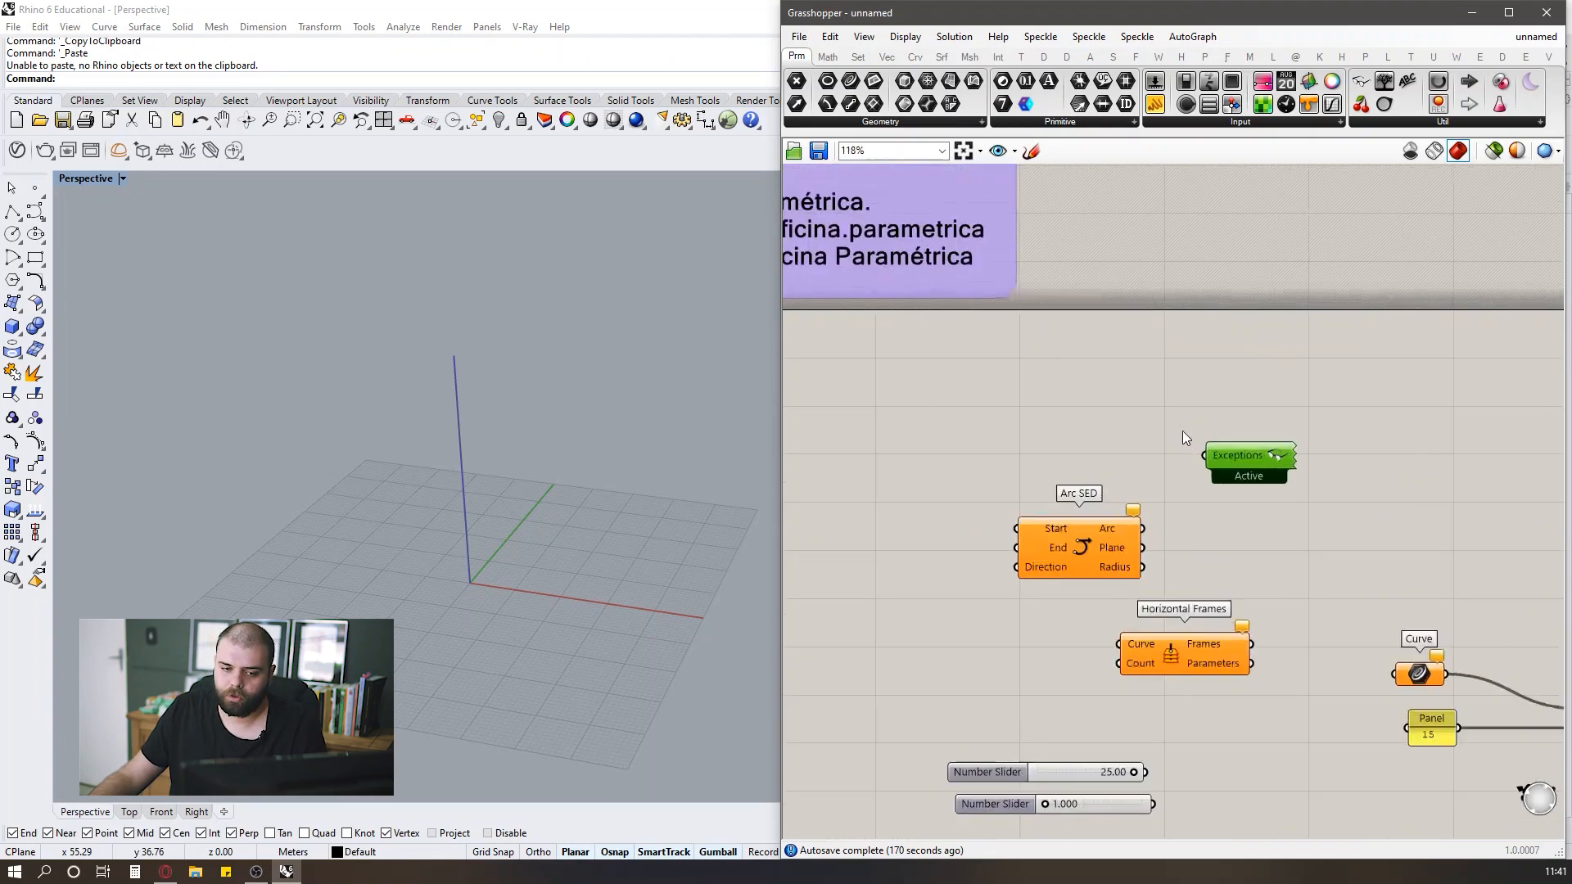
scroll(1249, 454, up, 4)
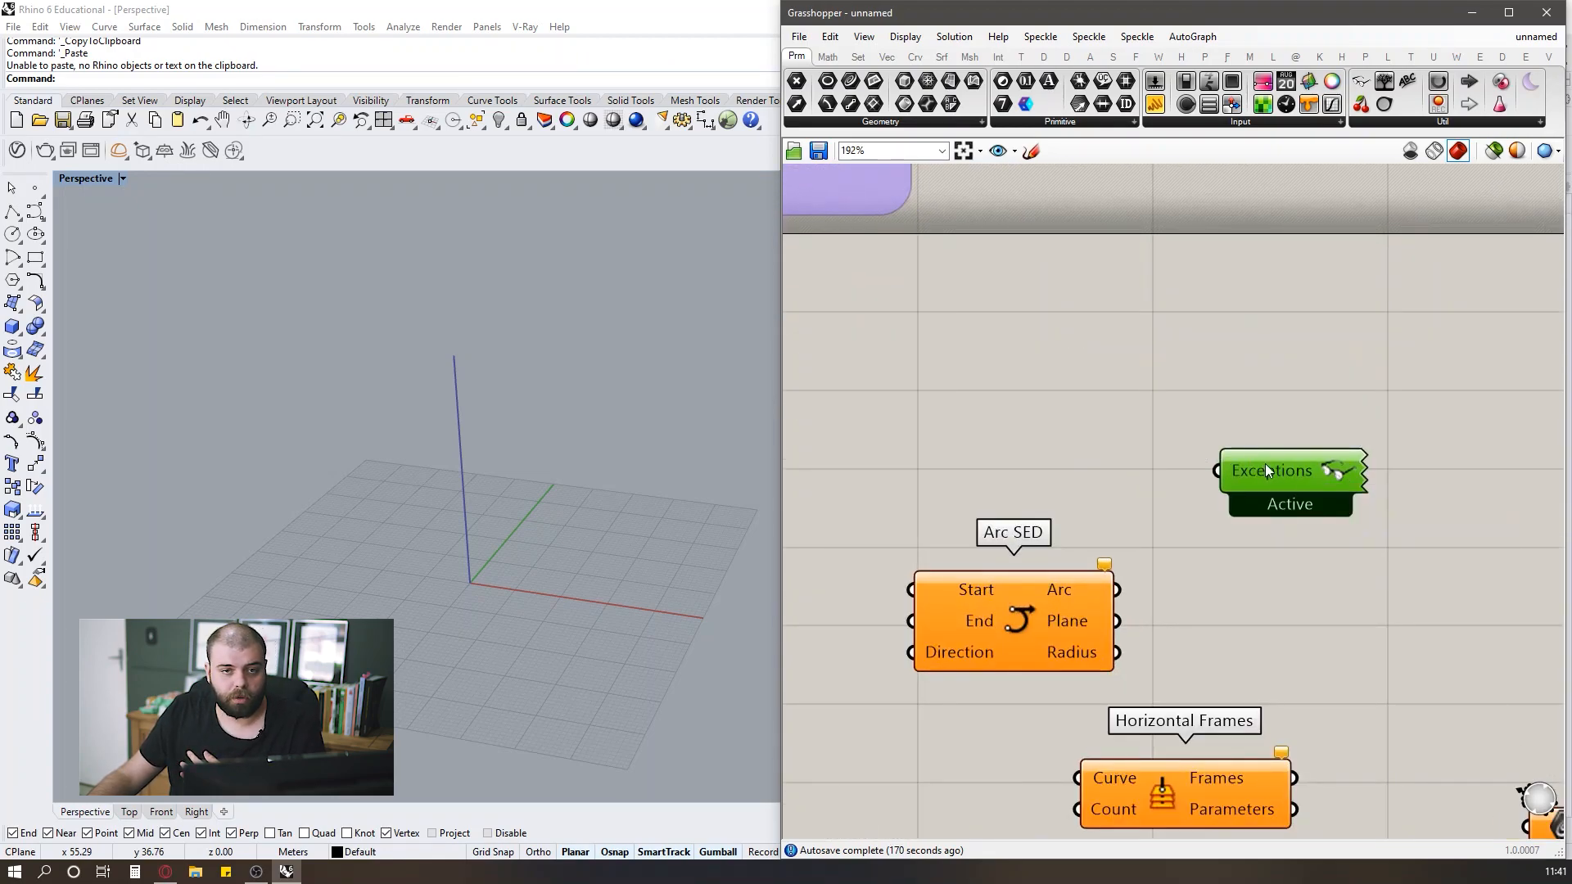
scroll(1265, 463, down, 3)
scroll(1230, 519, up, 3)
scroll(1310, 696, up, 2)
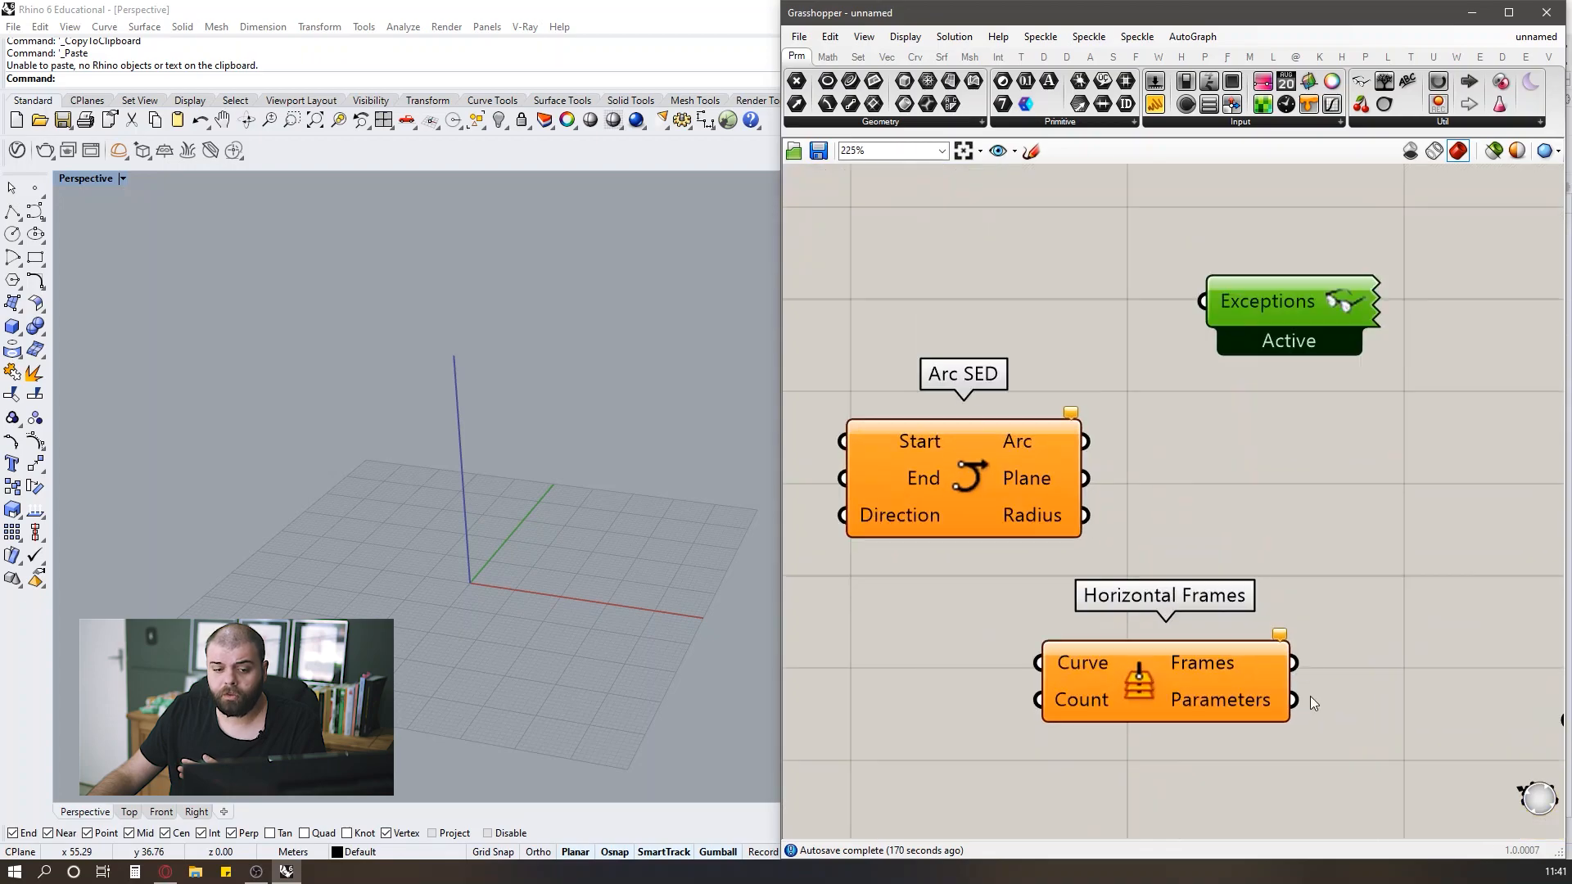
scroll(913, 378, down, 3)
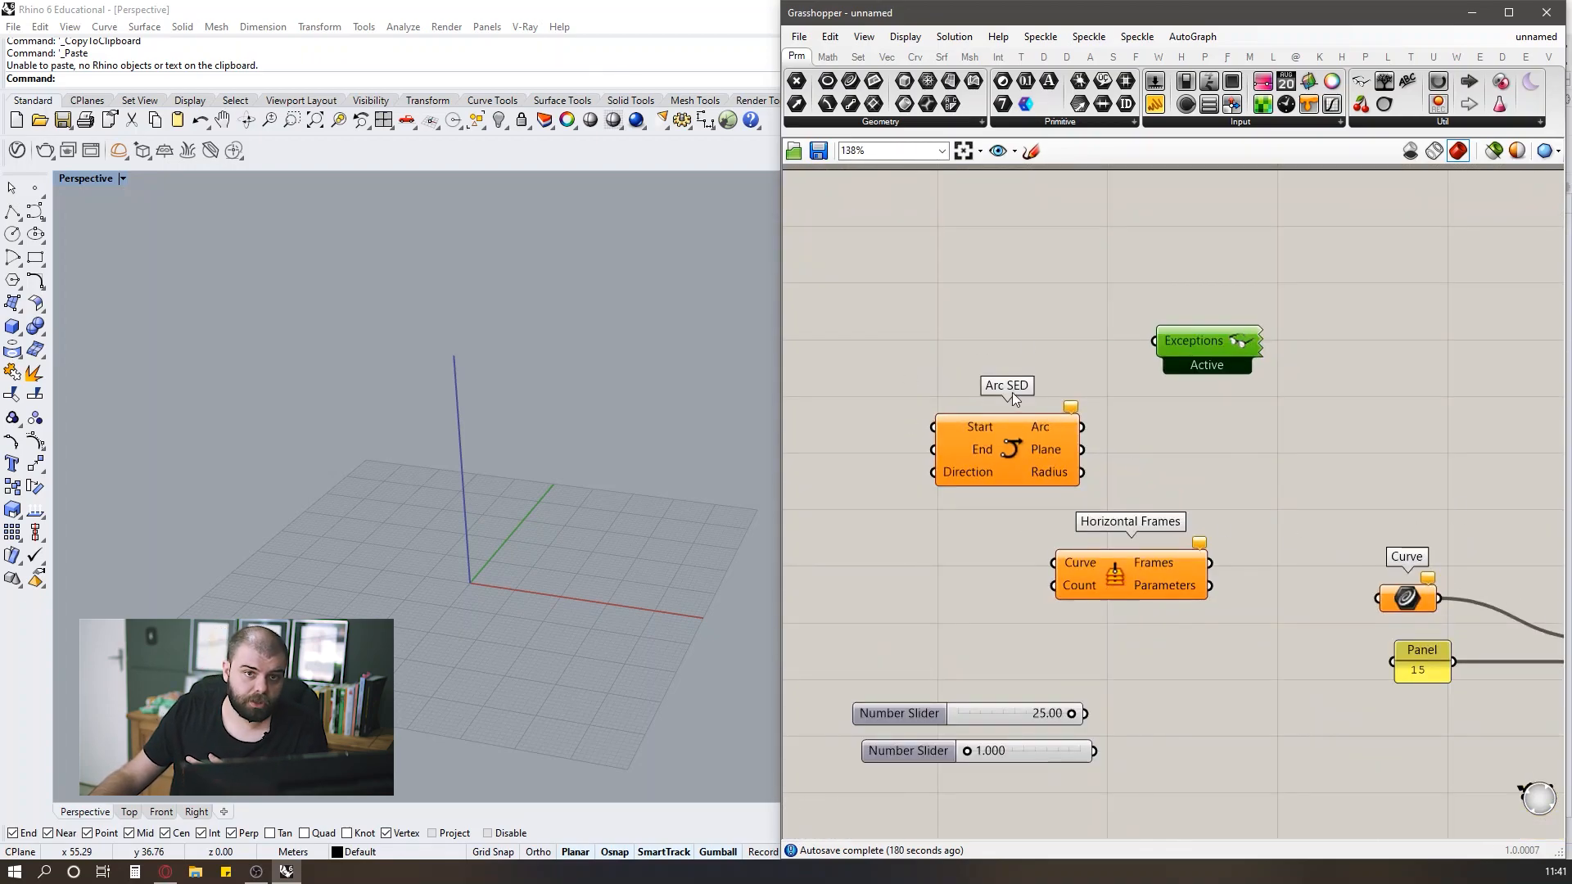
scroll(1204, 374, up, 1)
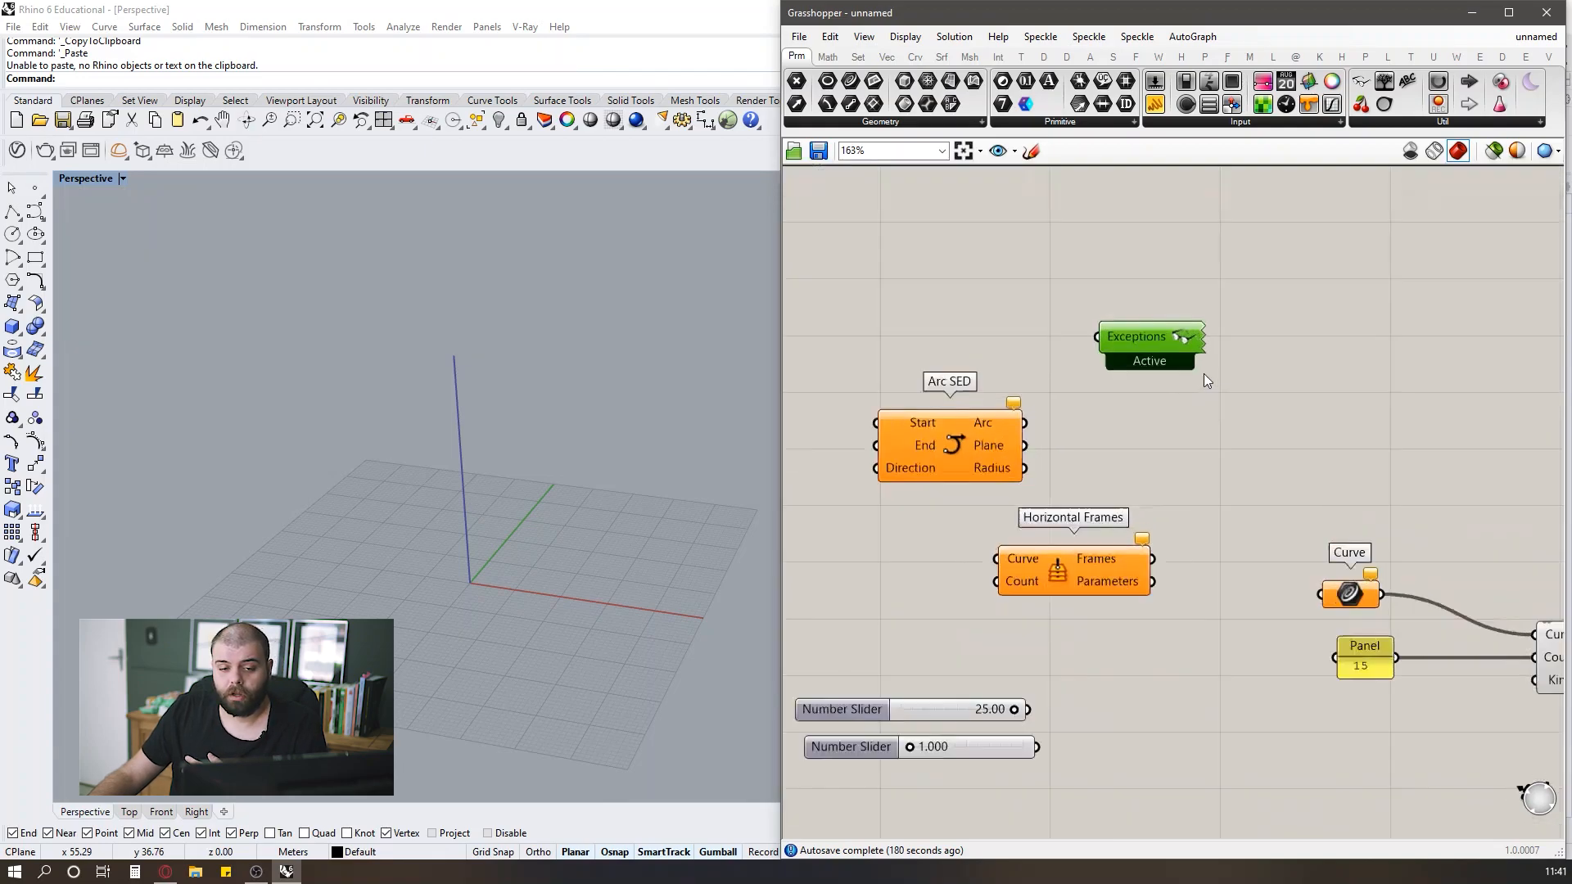
click(1250, 409)
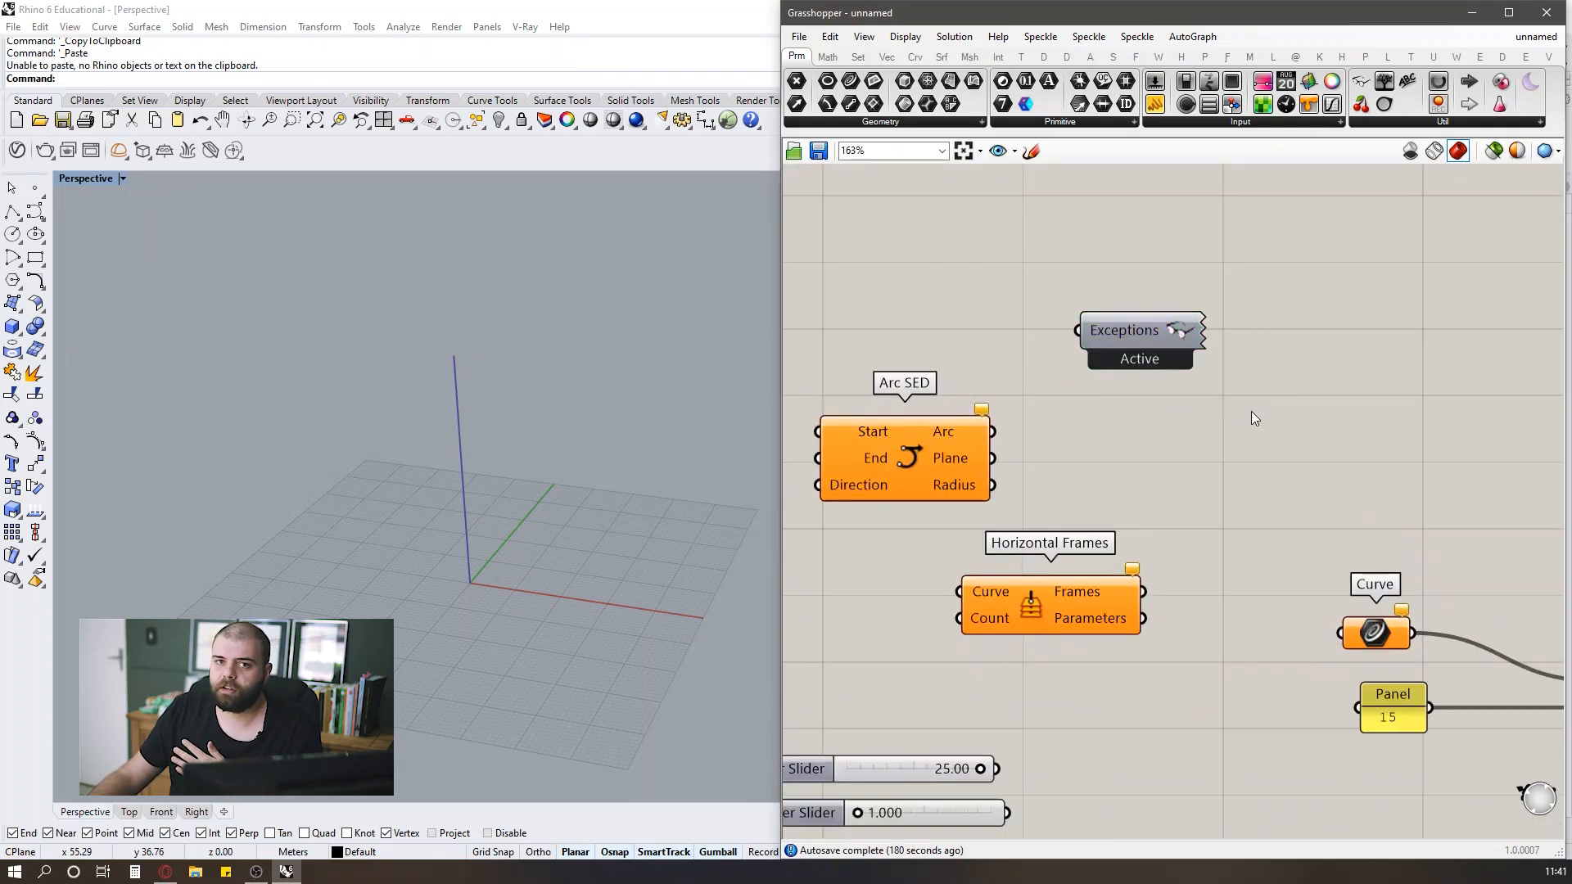